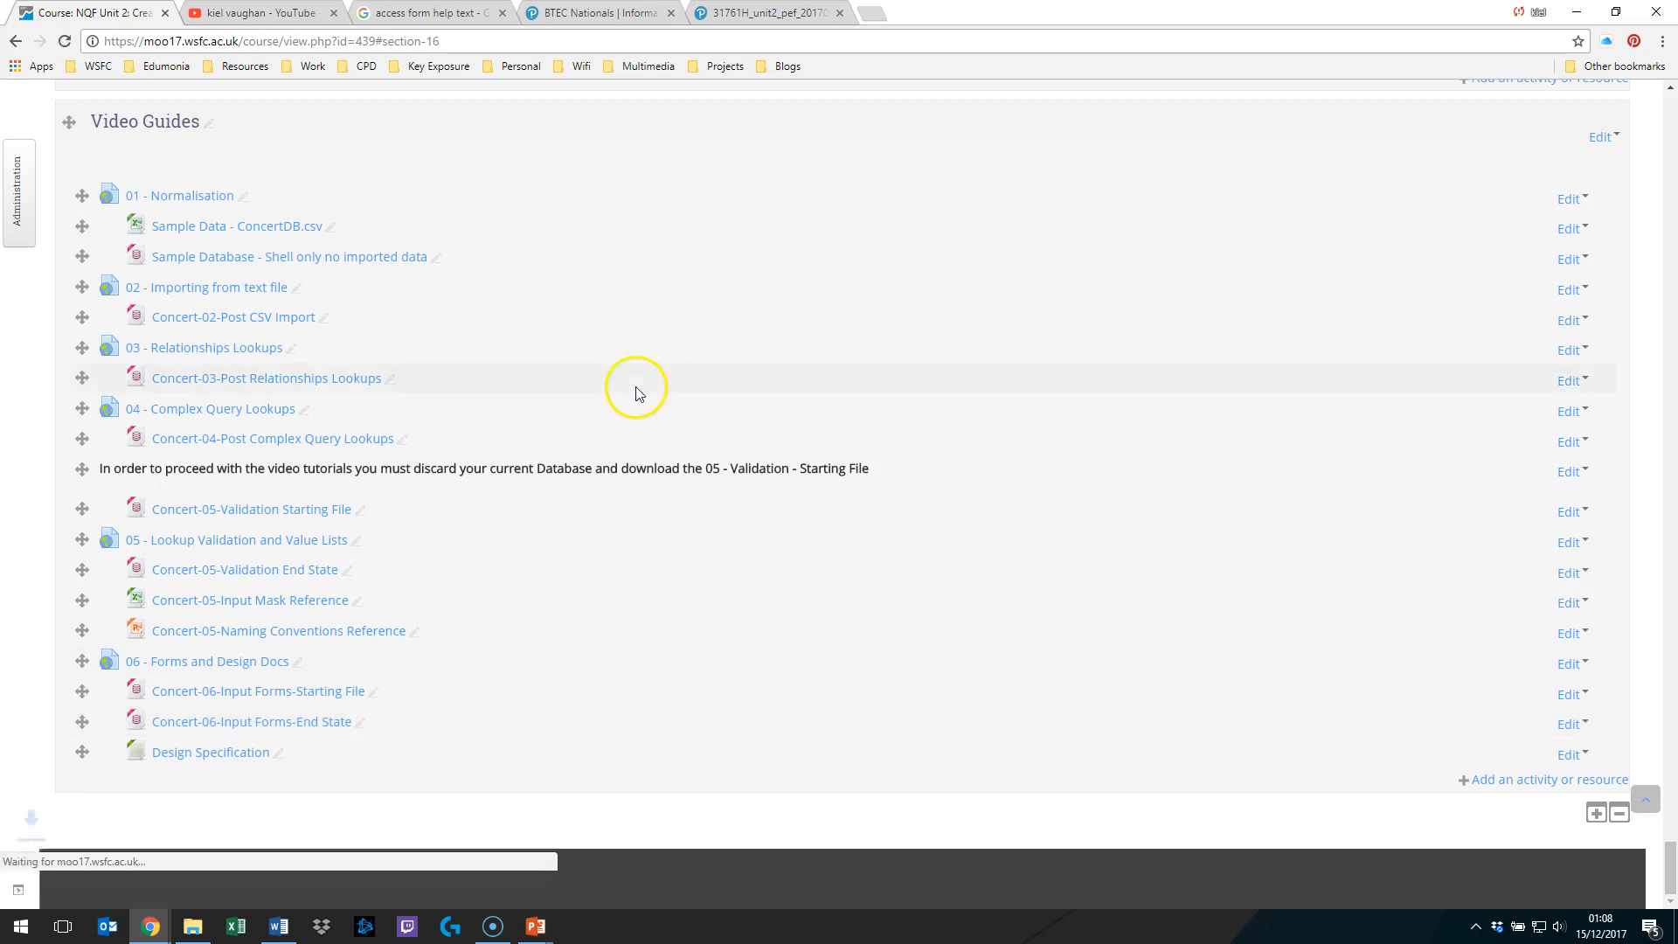
# Step: Open the downloaded Concert-06-Input Forms-End State database, enable its content, and open the frmBand form
pyautogui.click(145, 891)
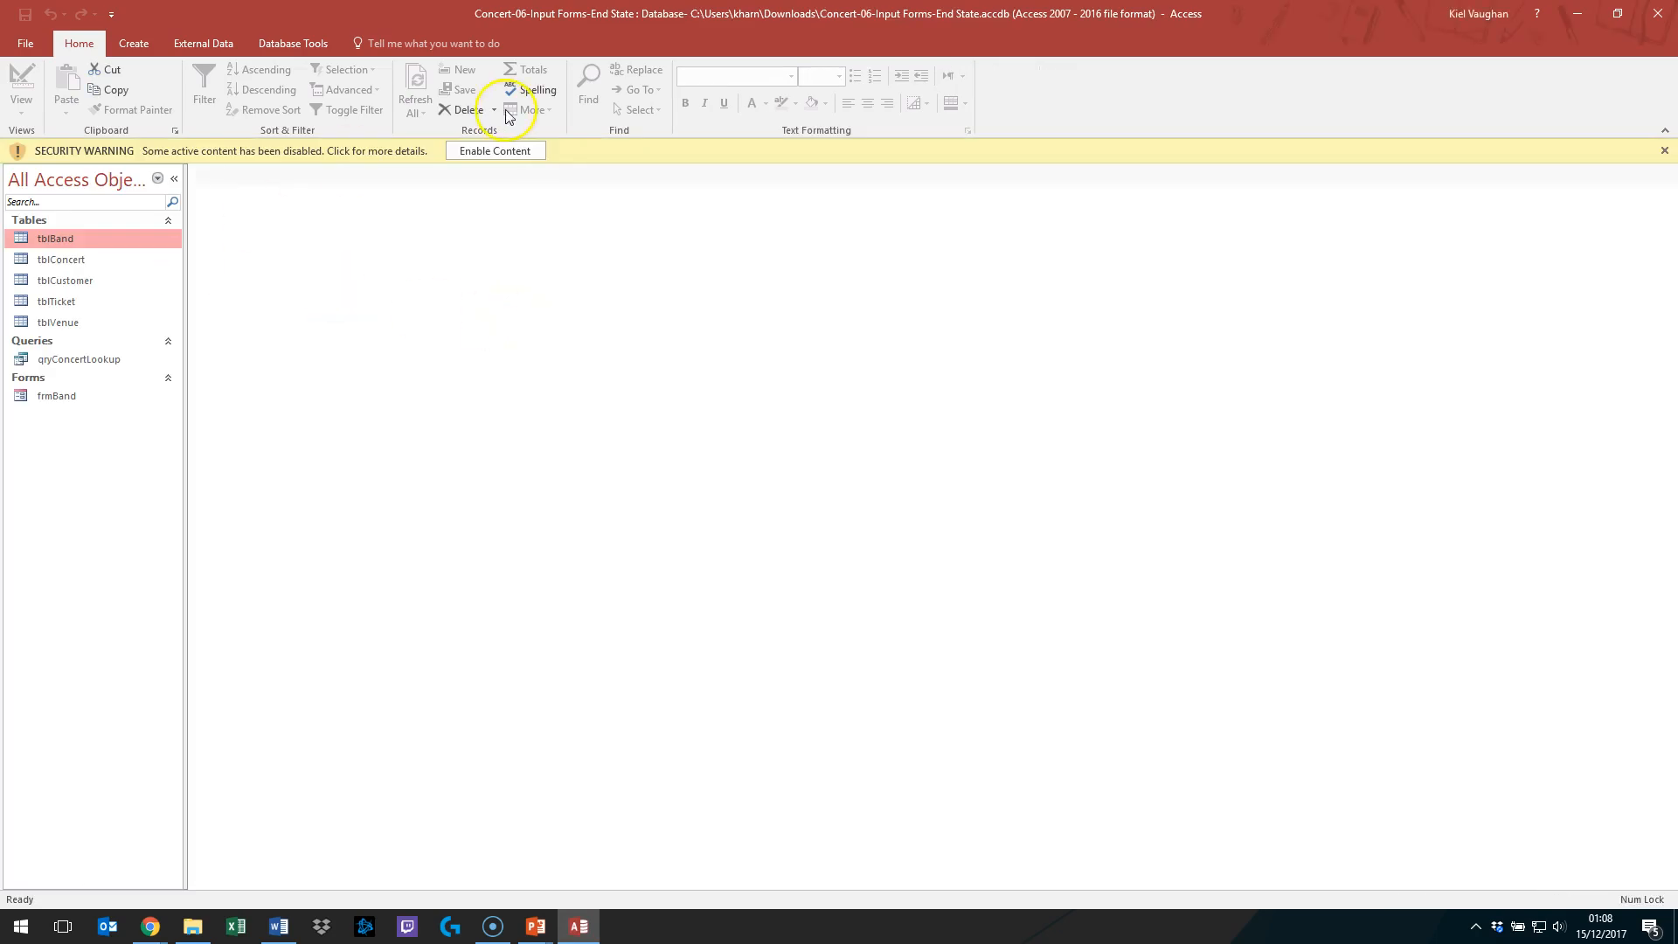
pyautogui.click(496, 148)
pyautogui.click(98, 370)
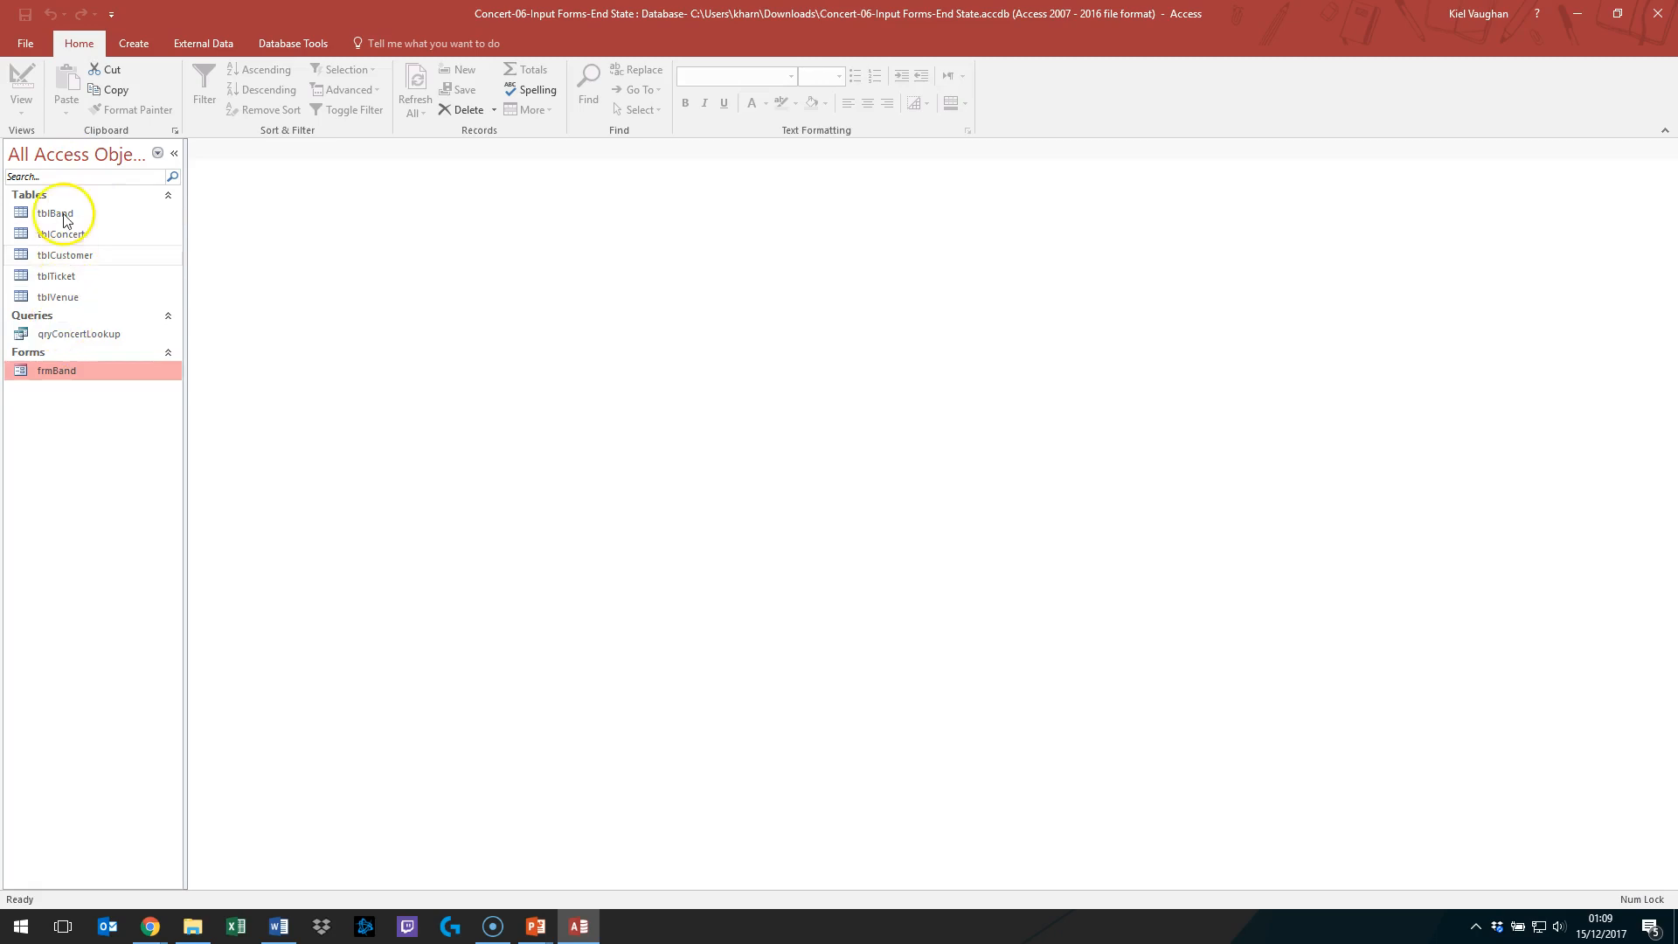
pyautogui.doubleClick(66, 378)
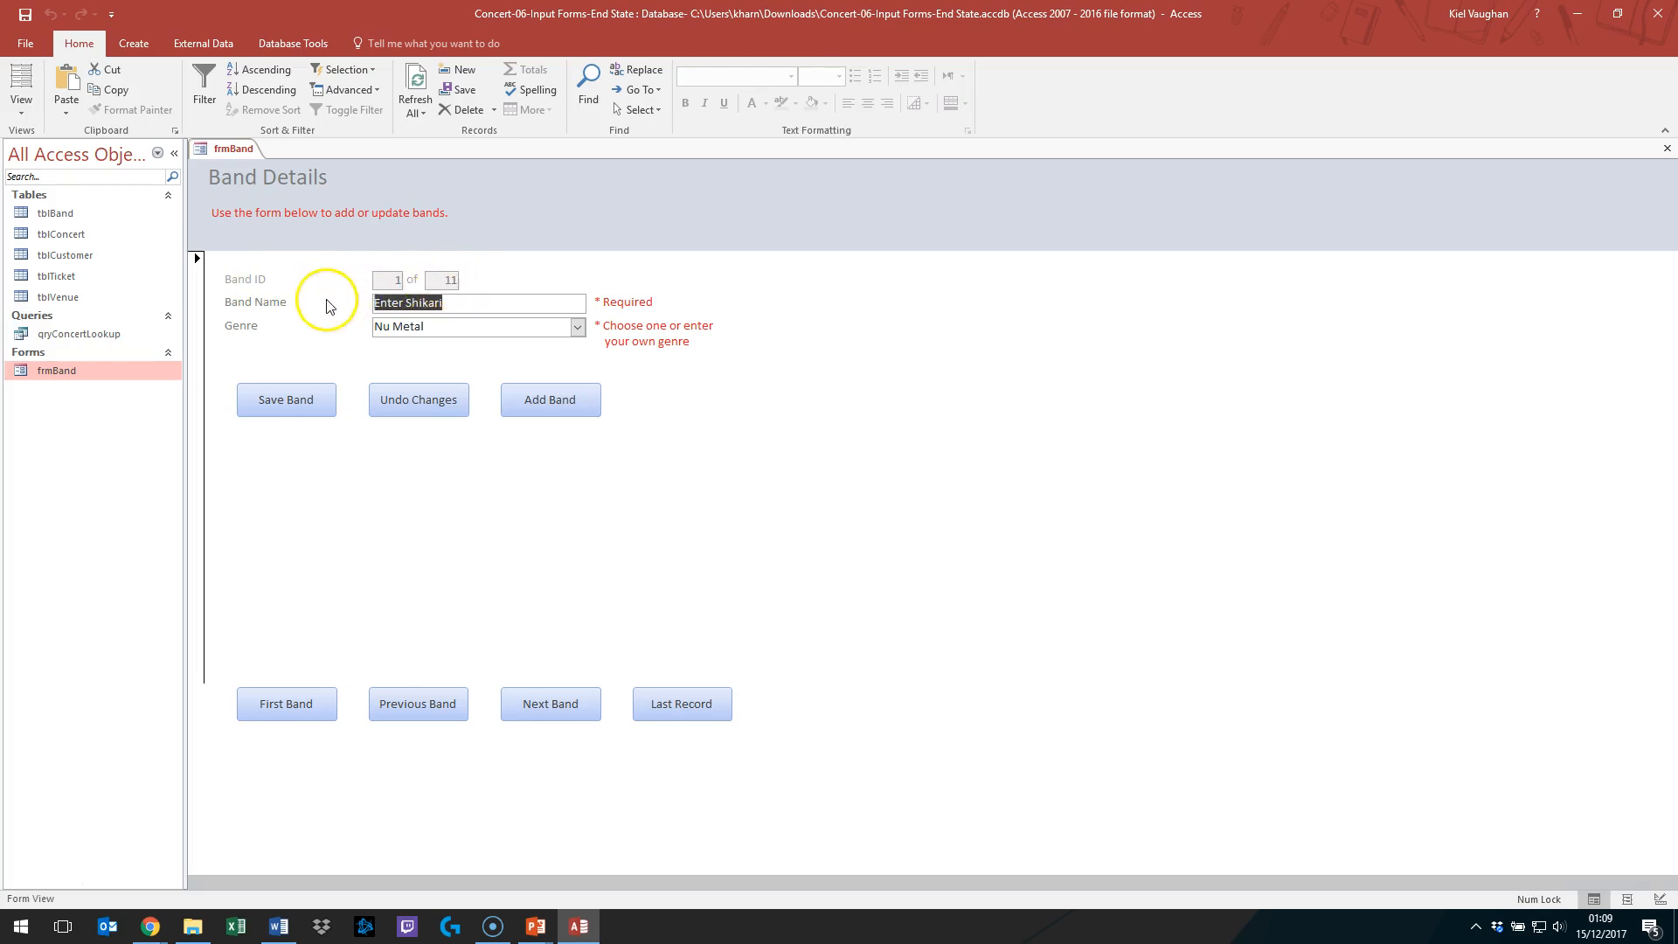
# Step: Inspect the Band Name field and the list of Genre choices on the Band Details form
pyautogui.click(451, 300)
pyautogui.click(577, 326)
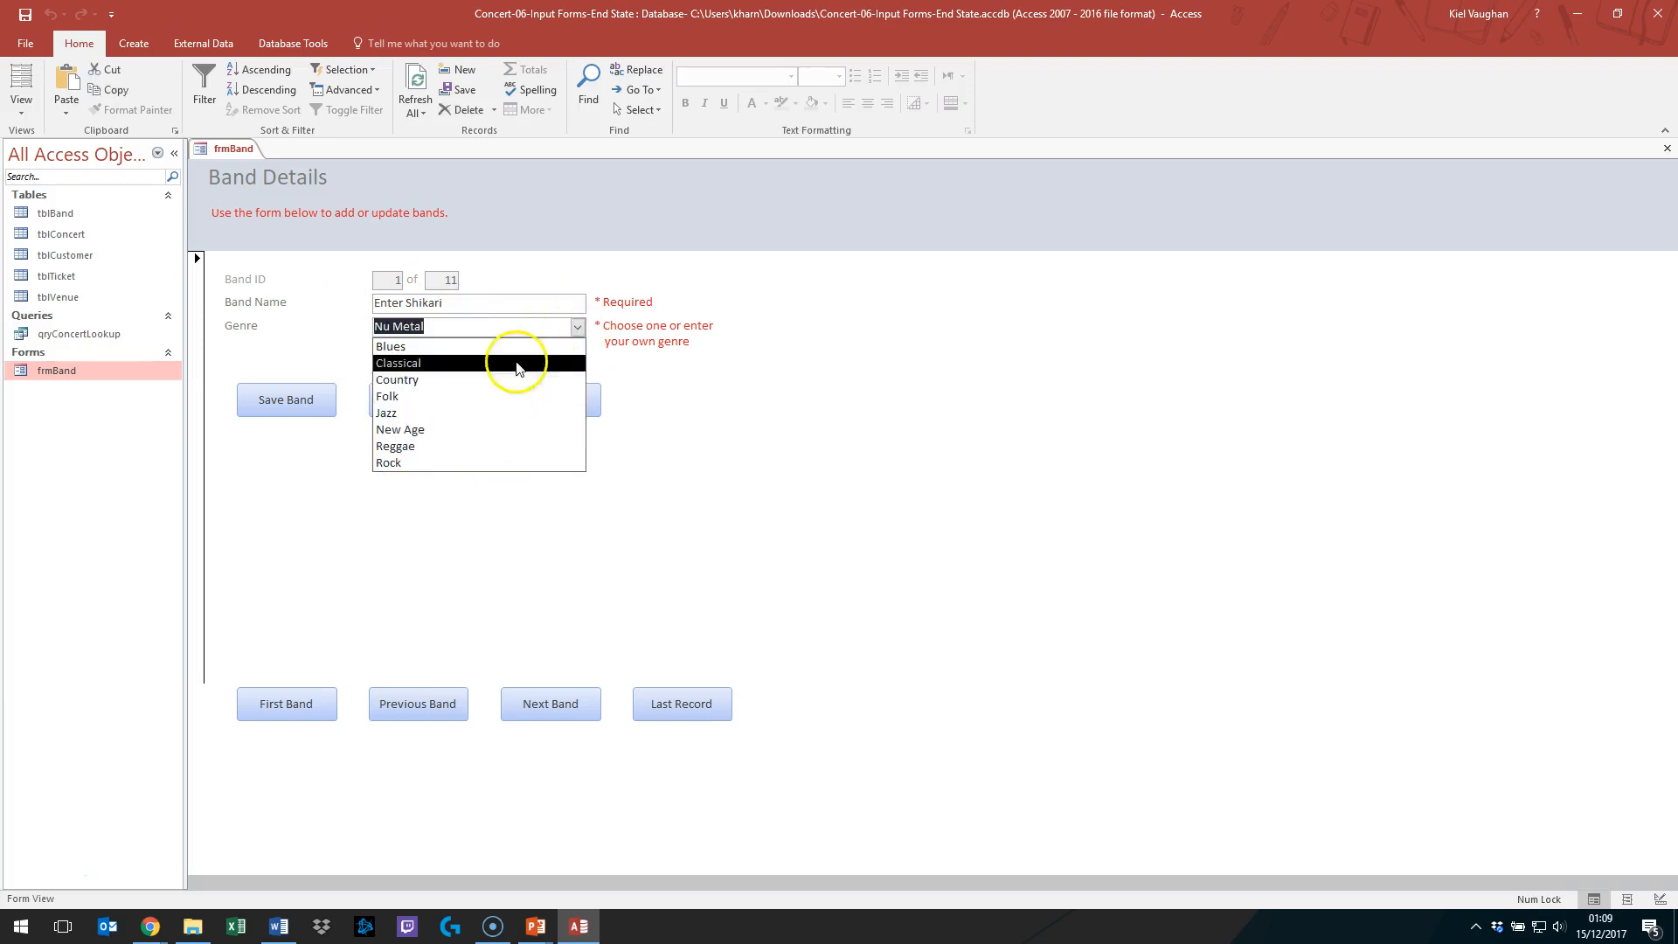
pyautogui.click(580, 327)
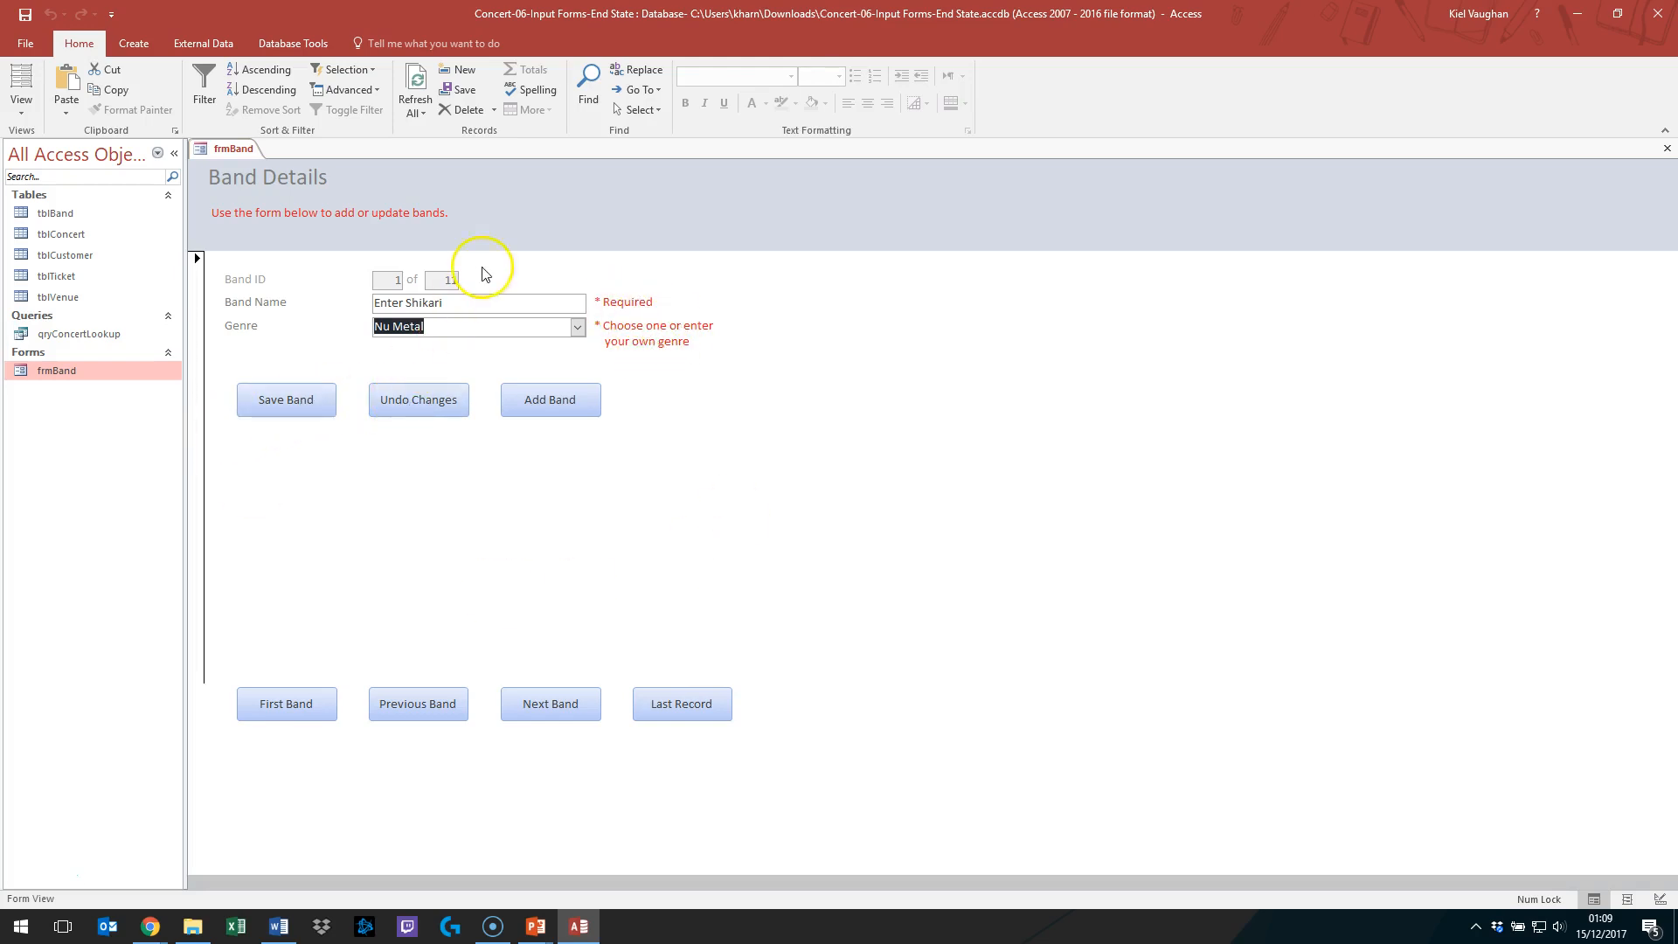
# Step: Enter dsdsdds as the first band's name and sdsd as a new band's name, undoing each entry
pyautogui.click(221, 301)
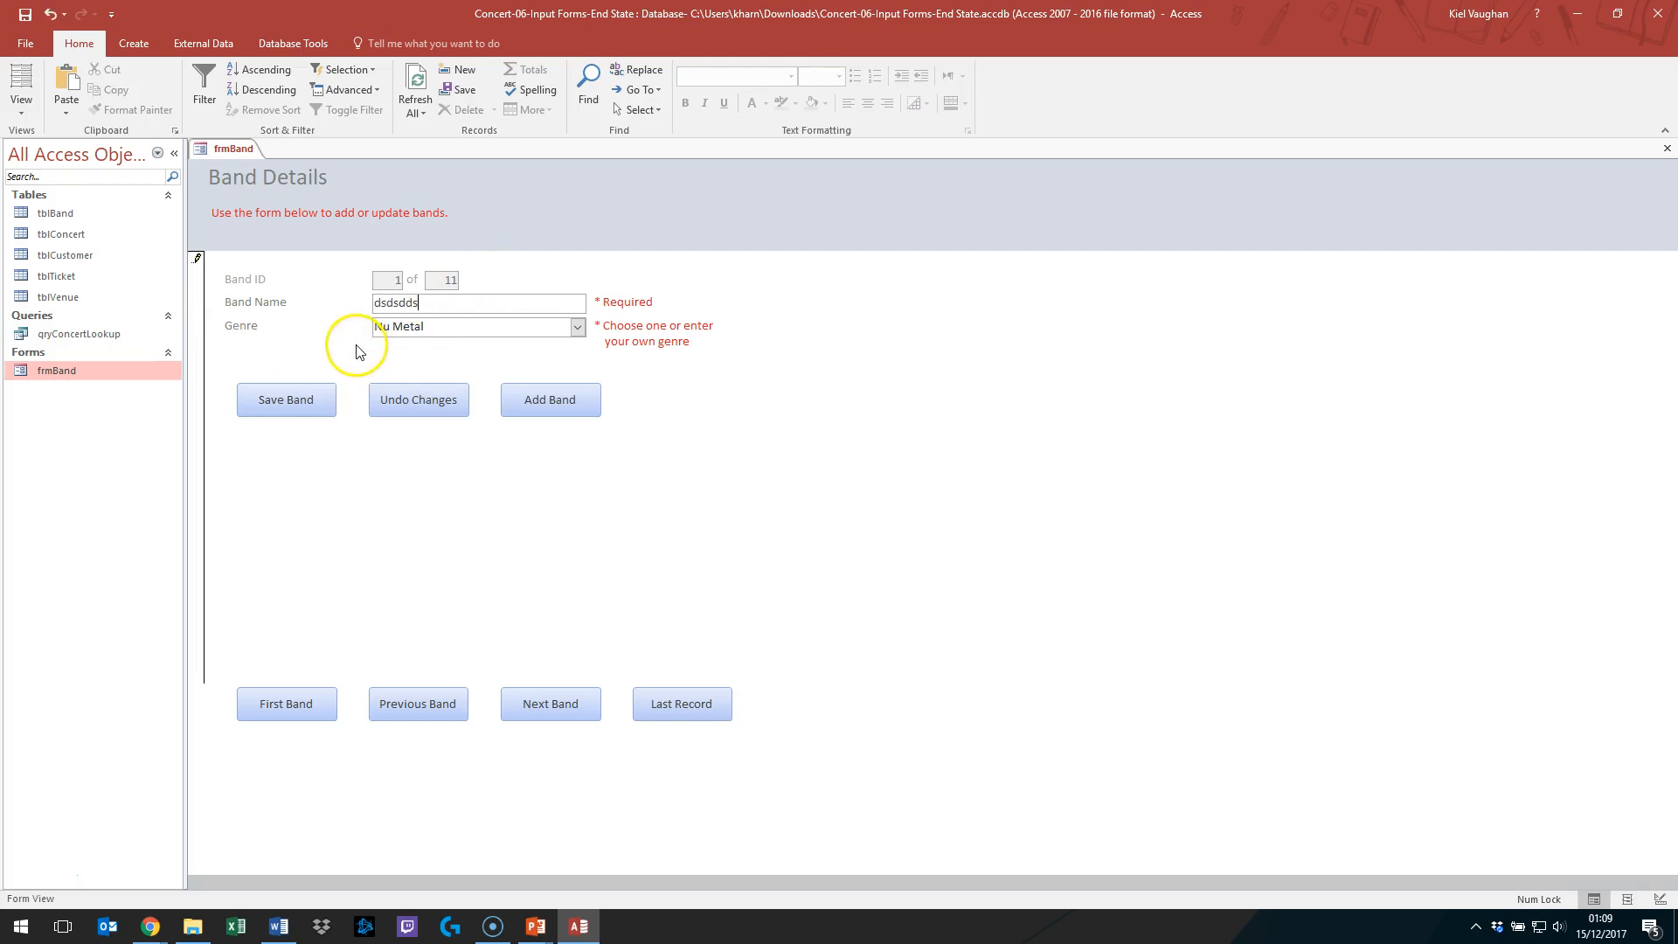
pyautogui.click(438, 401)
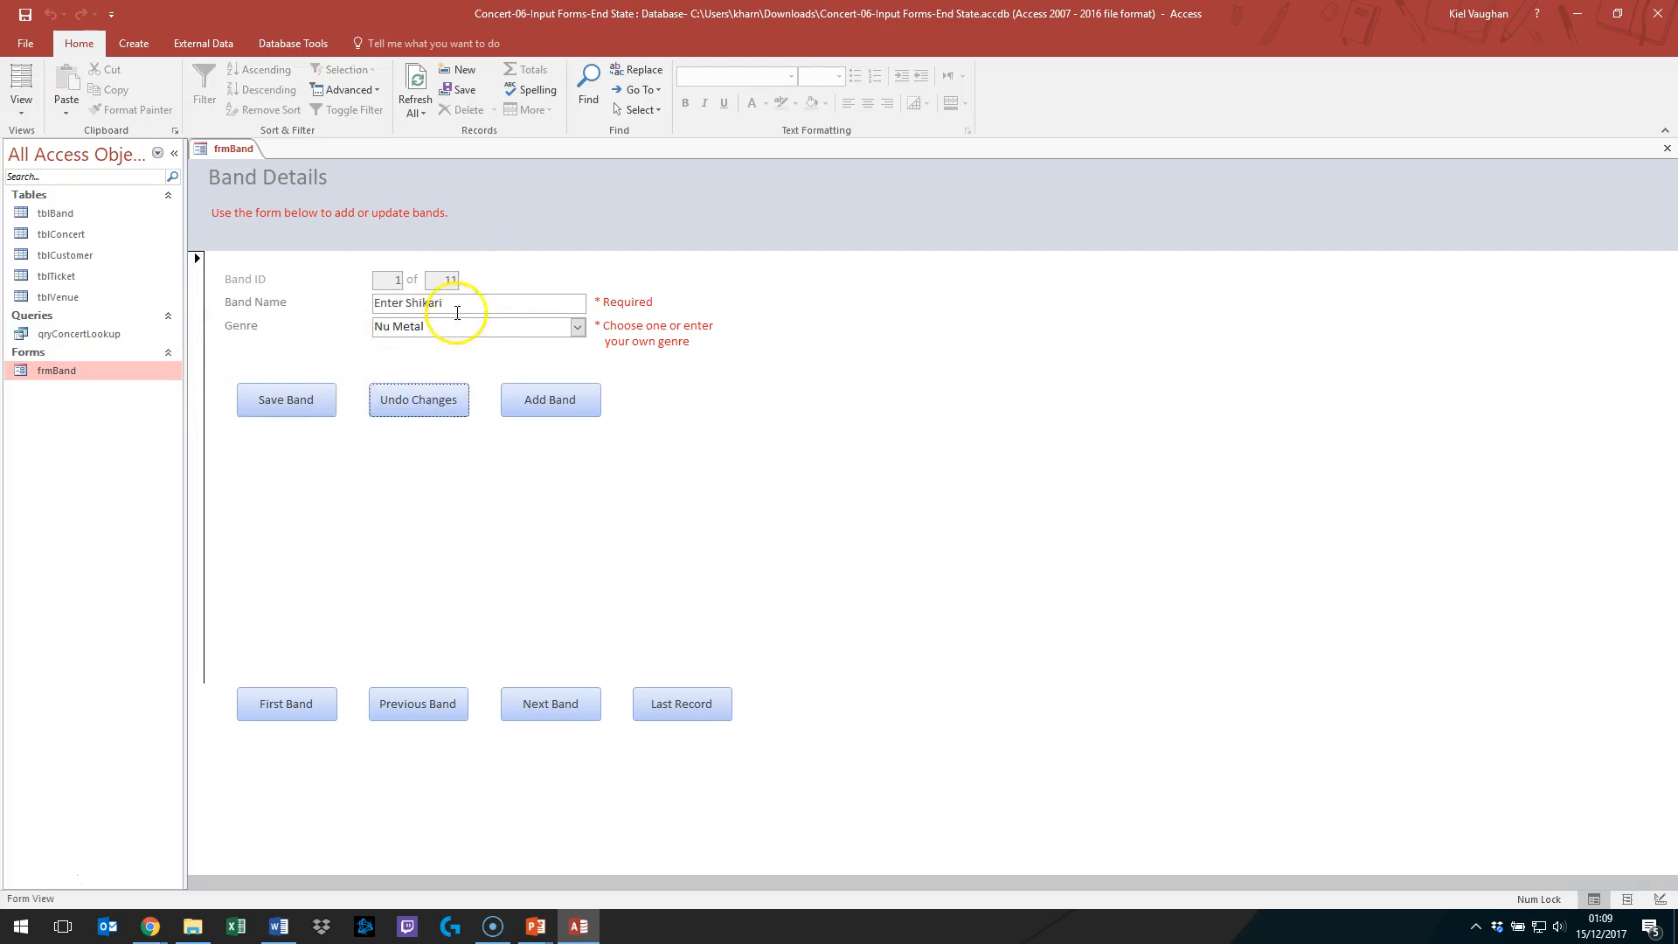
pyautogui.click(552, 402)
pyautogui.click(413, 399)
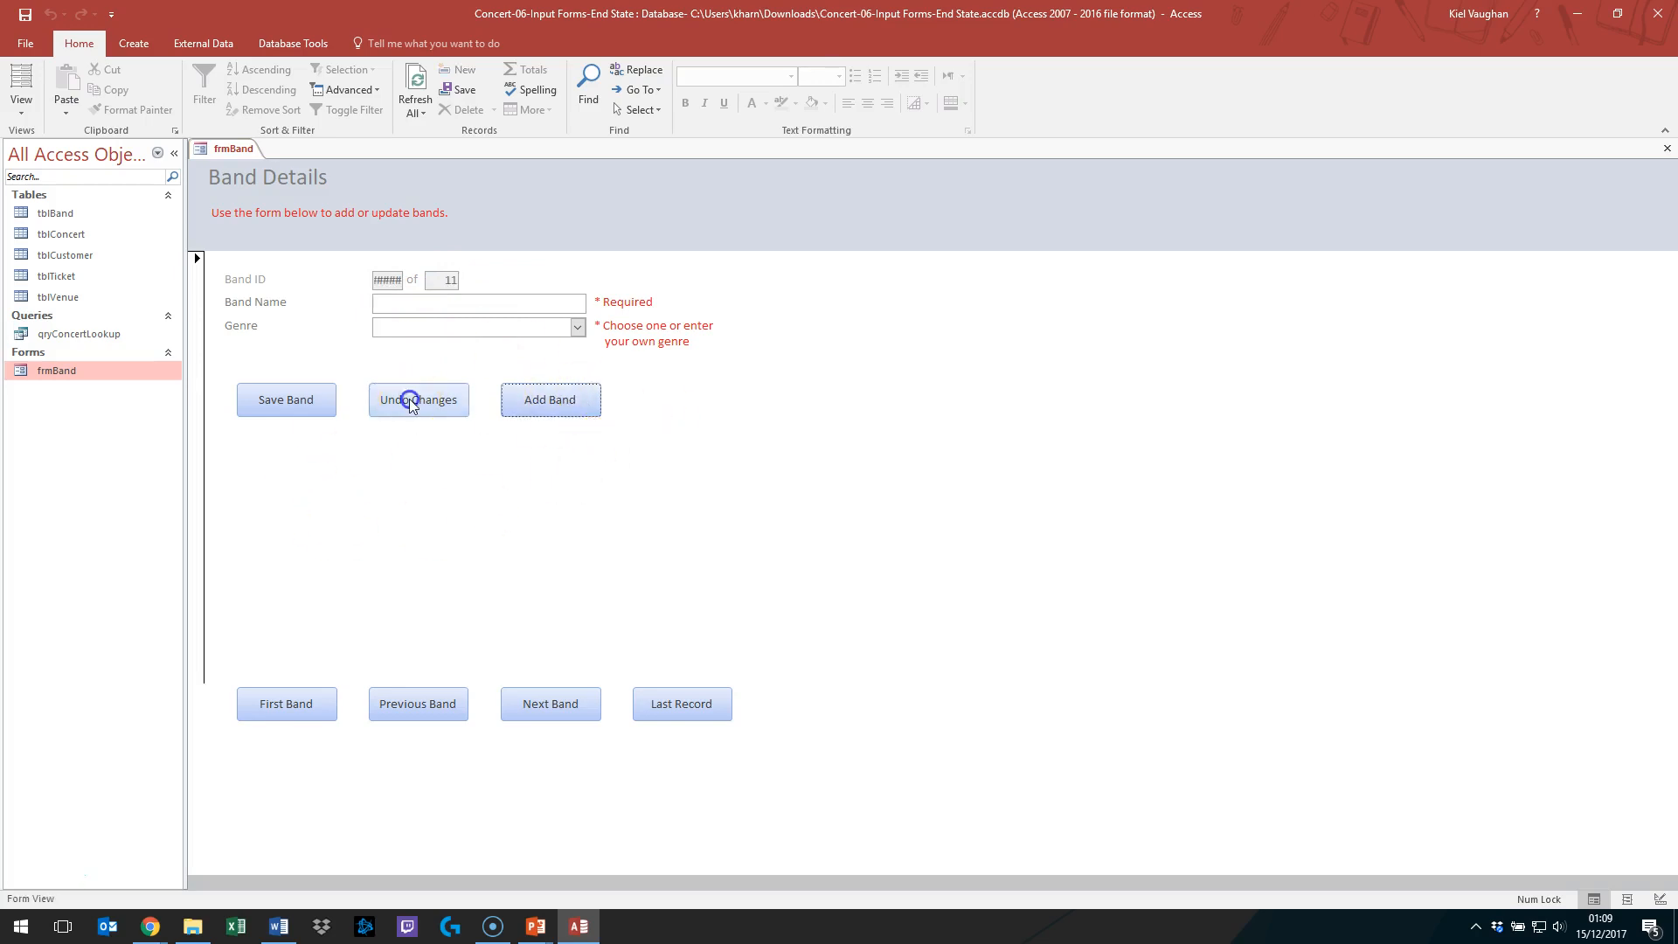
pyautogui.click(828, 356)
pyautogui.click(441, 302)
pyautogui.write('sdsd')
pyautogui.click(441, 409)
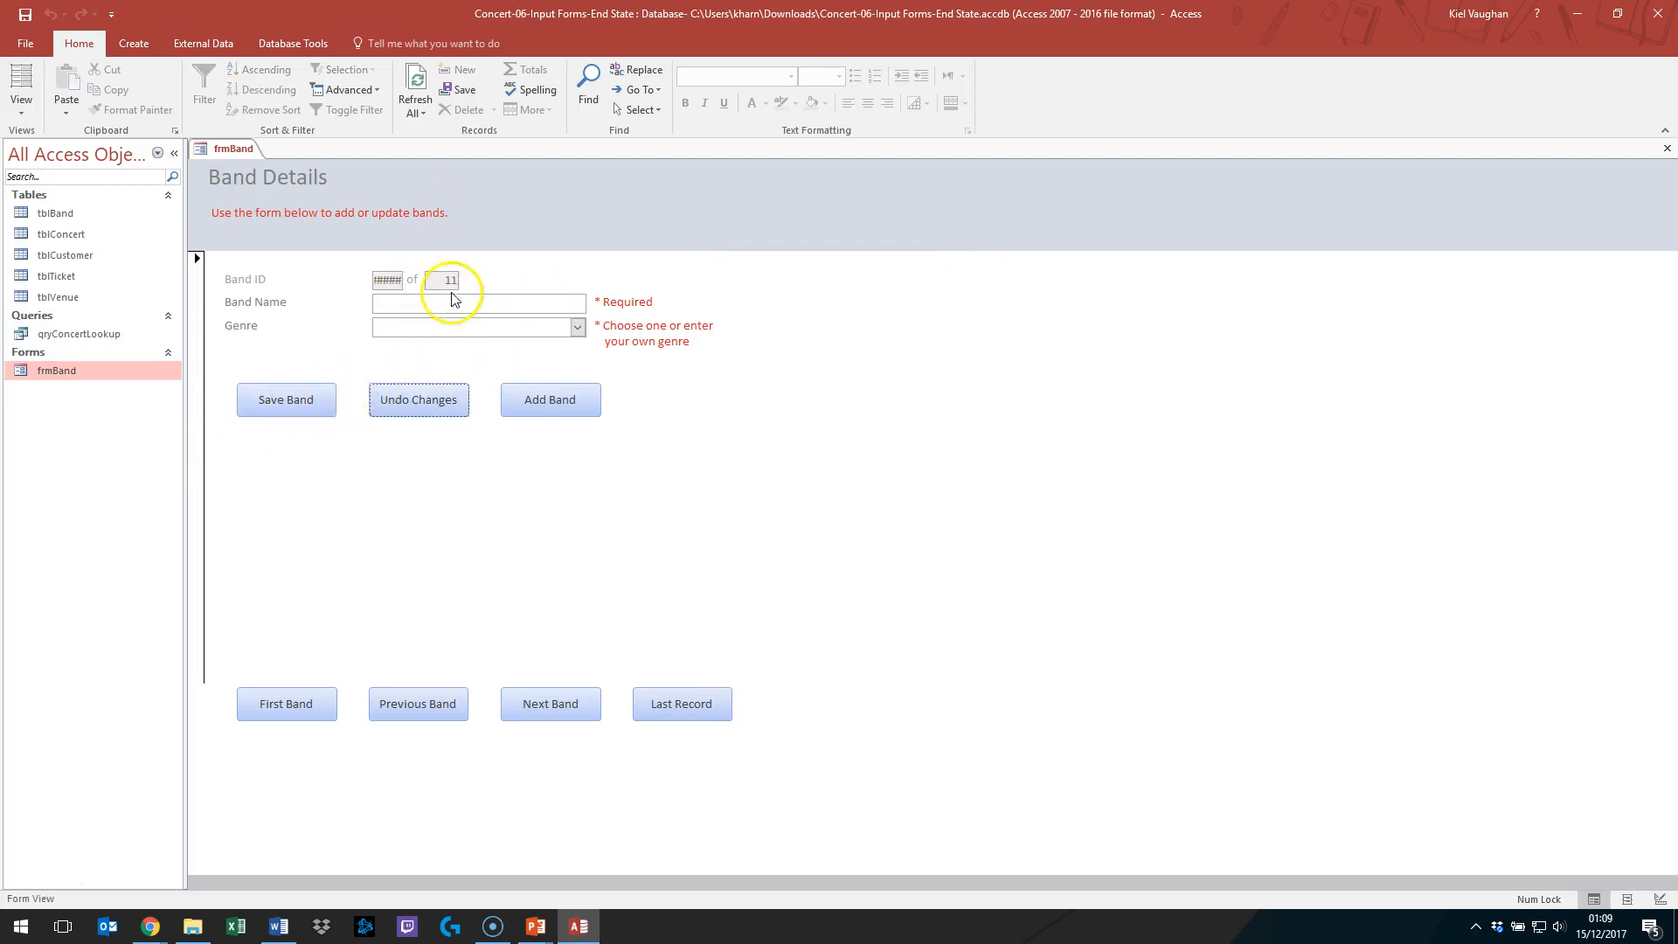
# Step: Browse backwards through the band records from the blank new record to the first band
pyautogui.click(389, 710)
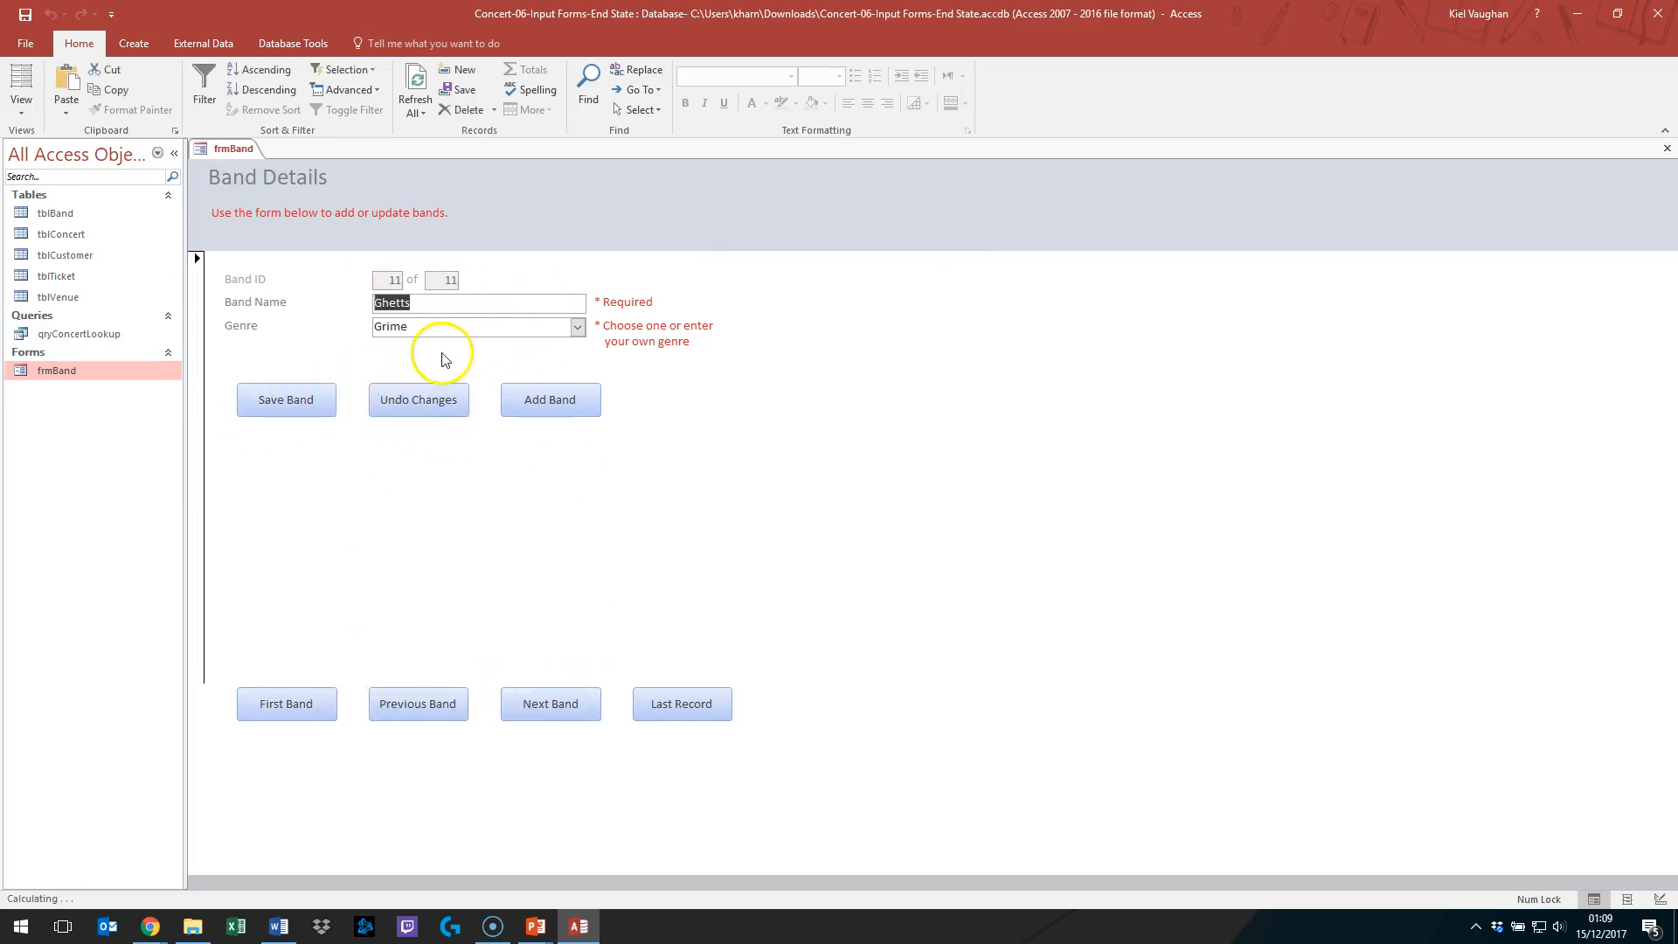
pyautogui.click(402, 713)
pyautogui.click(402, 713)
pyautogui.click(402, 713)
pyautogui.click(402, 714)
pyautogui.click(402, 713)
pyautogui.click(402, 713)
pyautogui.click(402, 713)
pyautogui.click(402, 713)
pyautogui.click(402, 713)
pyautogui.click(402, 713)
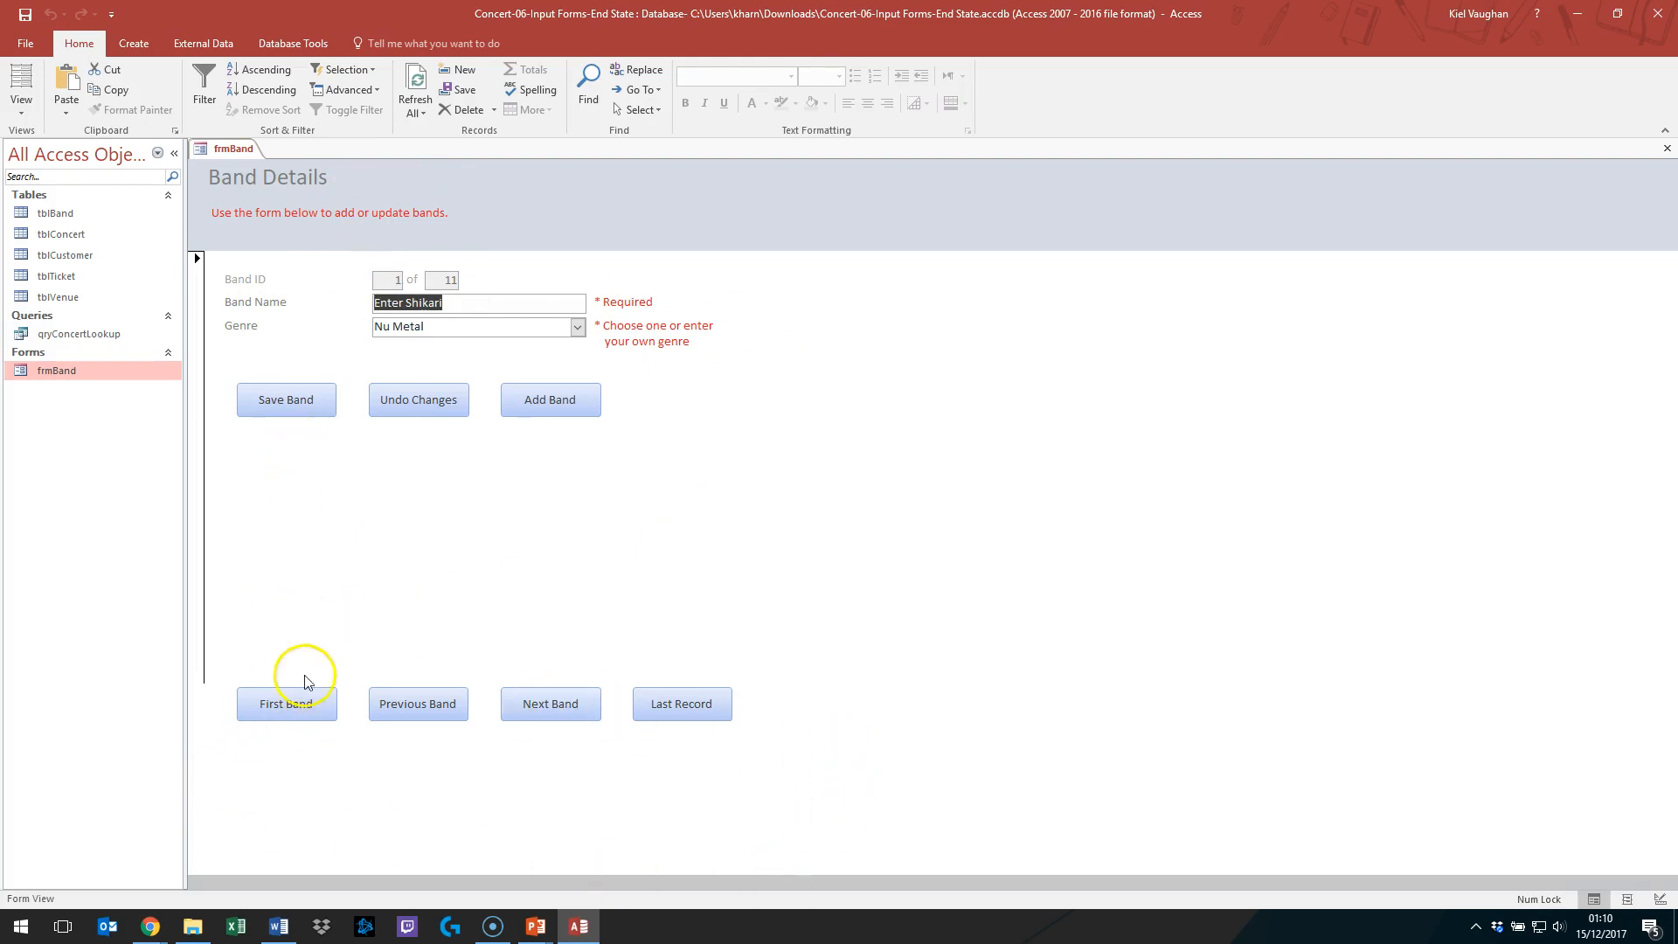
# Step: Restore and resize the Access window to examine how the form's header and footer adapt, and maximise it again
pyautogui.click(1616, 14)
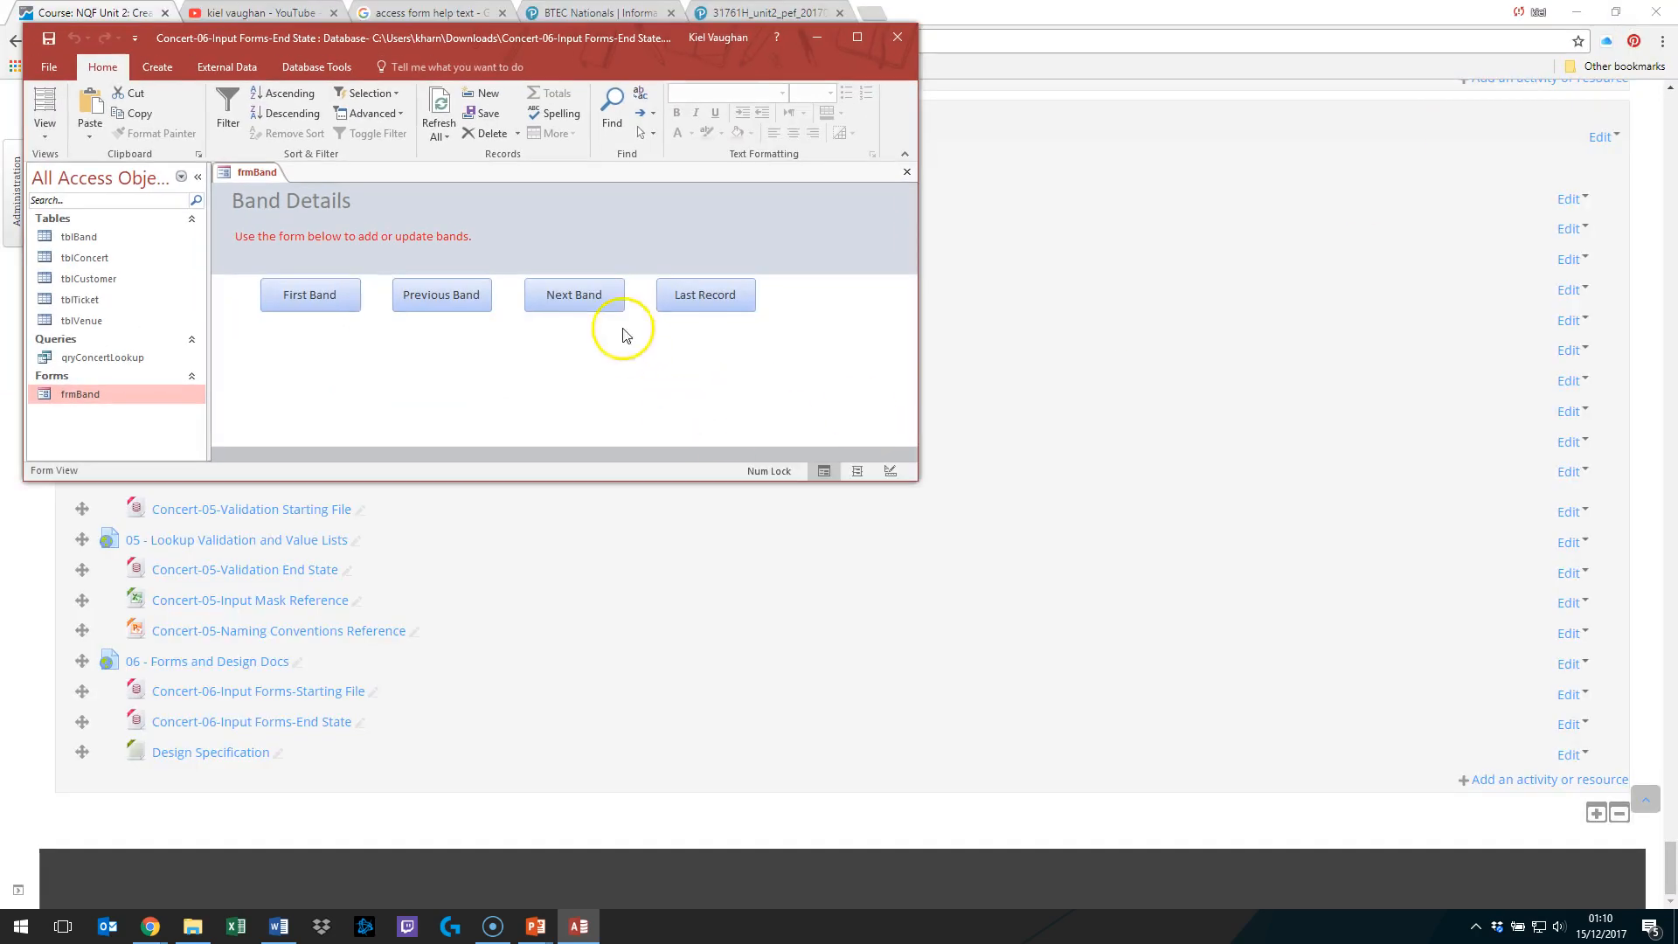
pyautogui.moveTo(912, 480); pyautogui.dragTo(1329, 795)
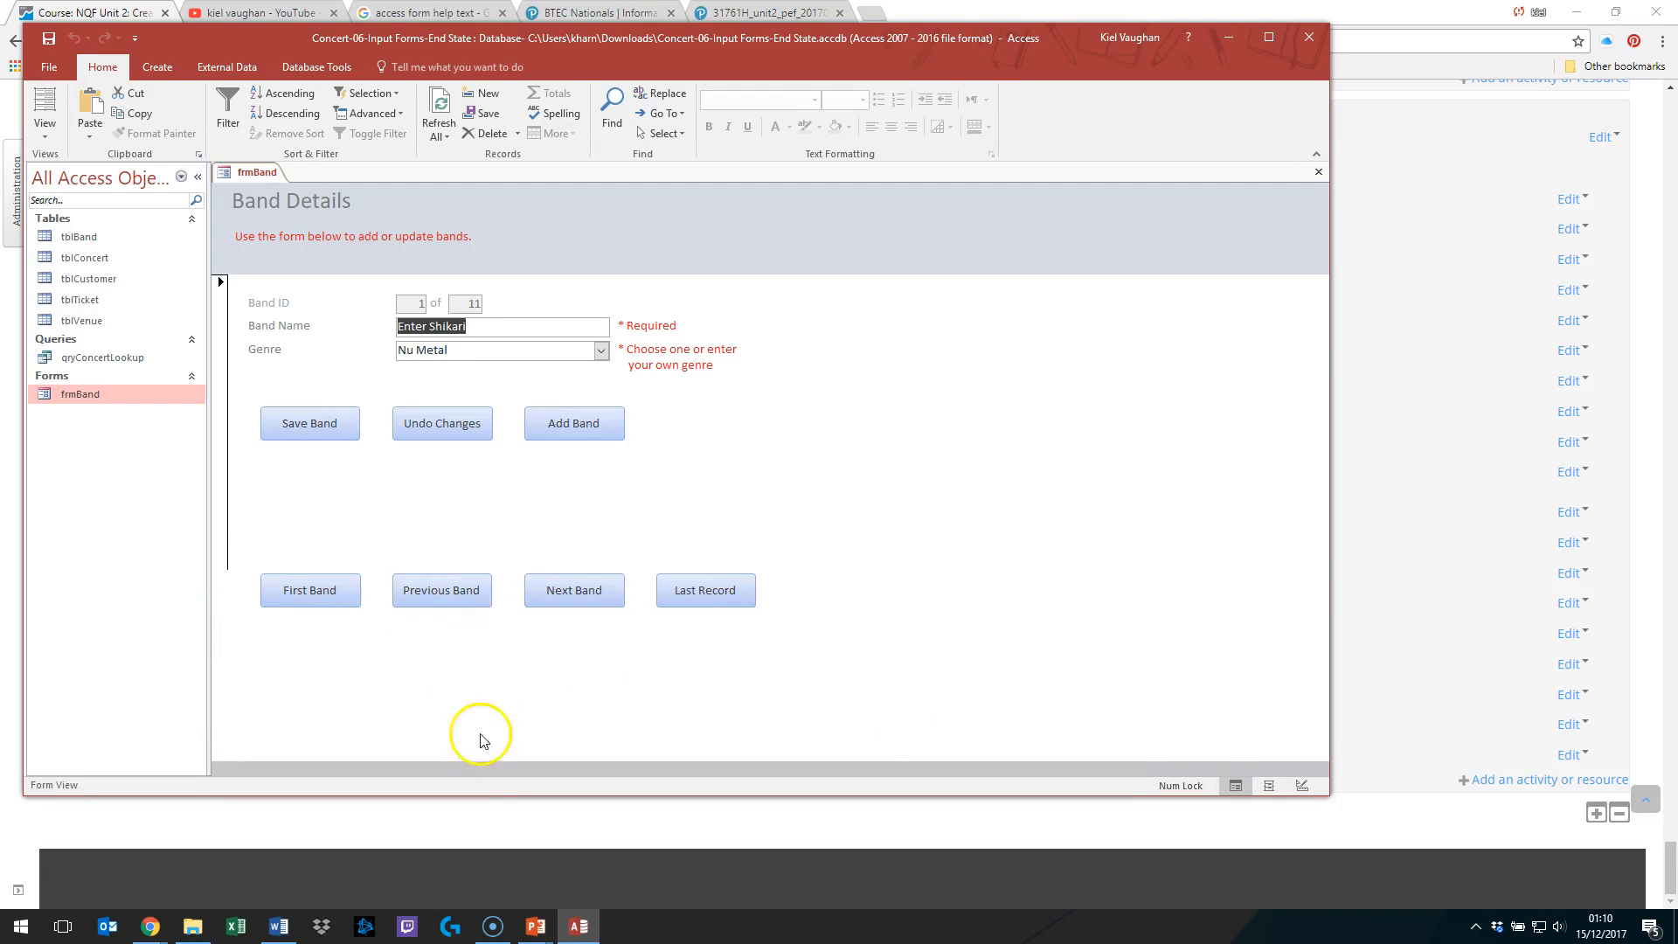
pyautogui.click(1269, 37)
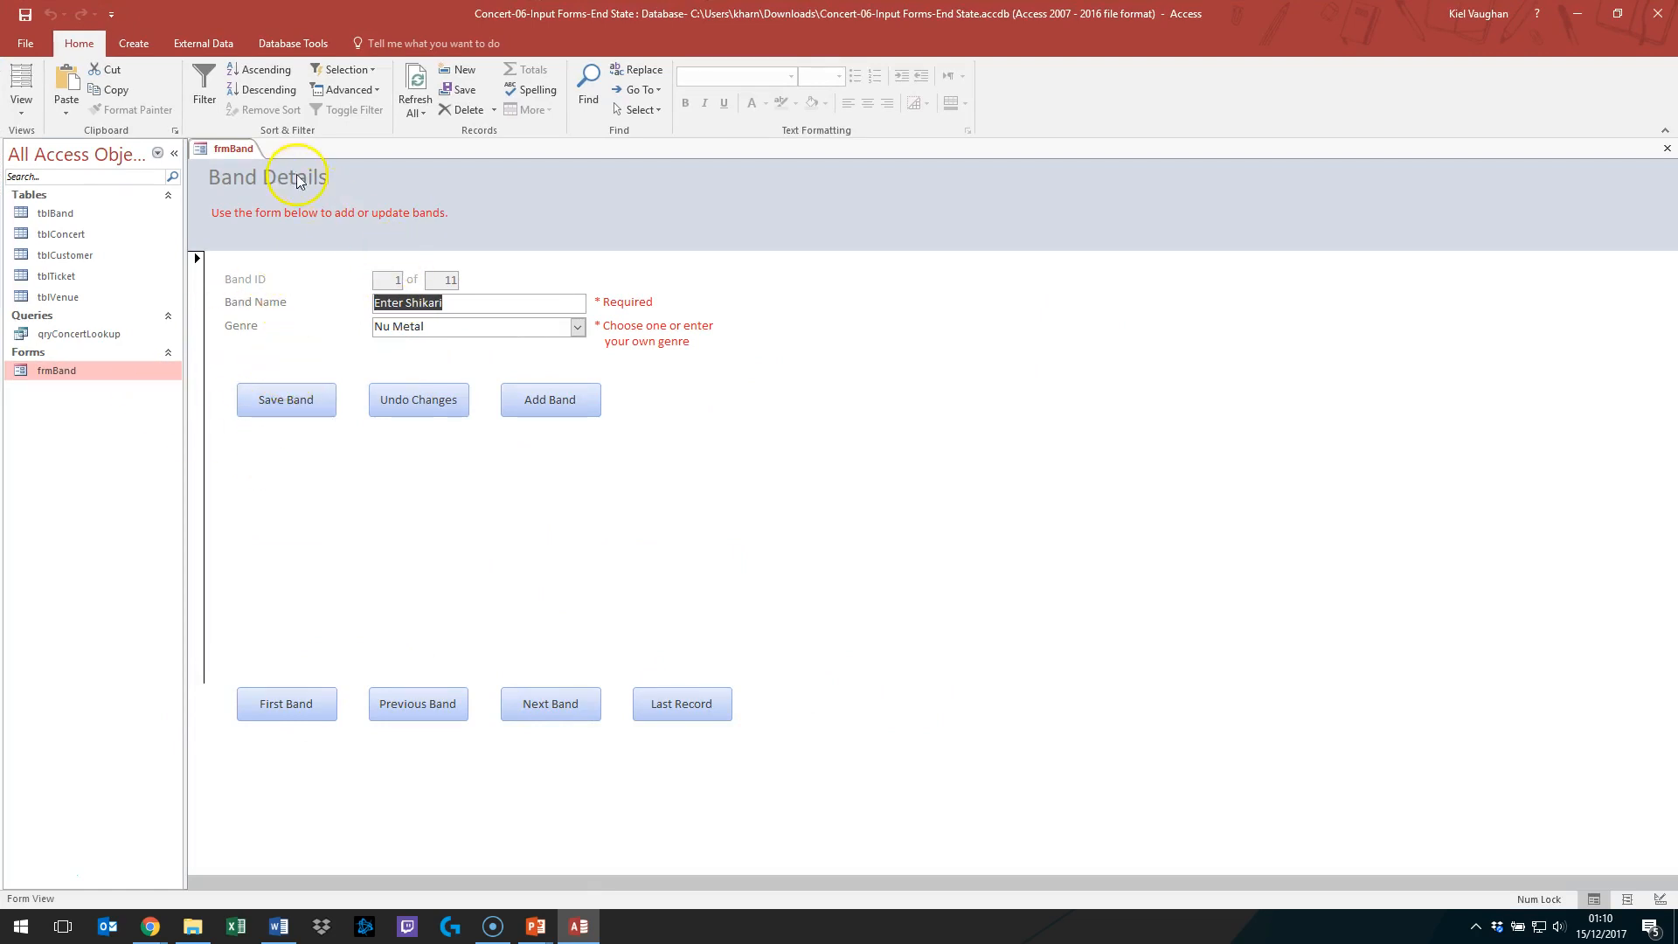
# Step: Switch frmBand to Design View and inspect the labels, bound fields, hint texts and record total box in its Detail section
pyautogui.rightClick(232, 148)
pyautogui.click(292, 270)
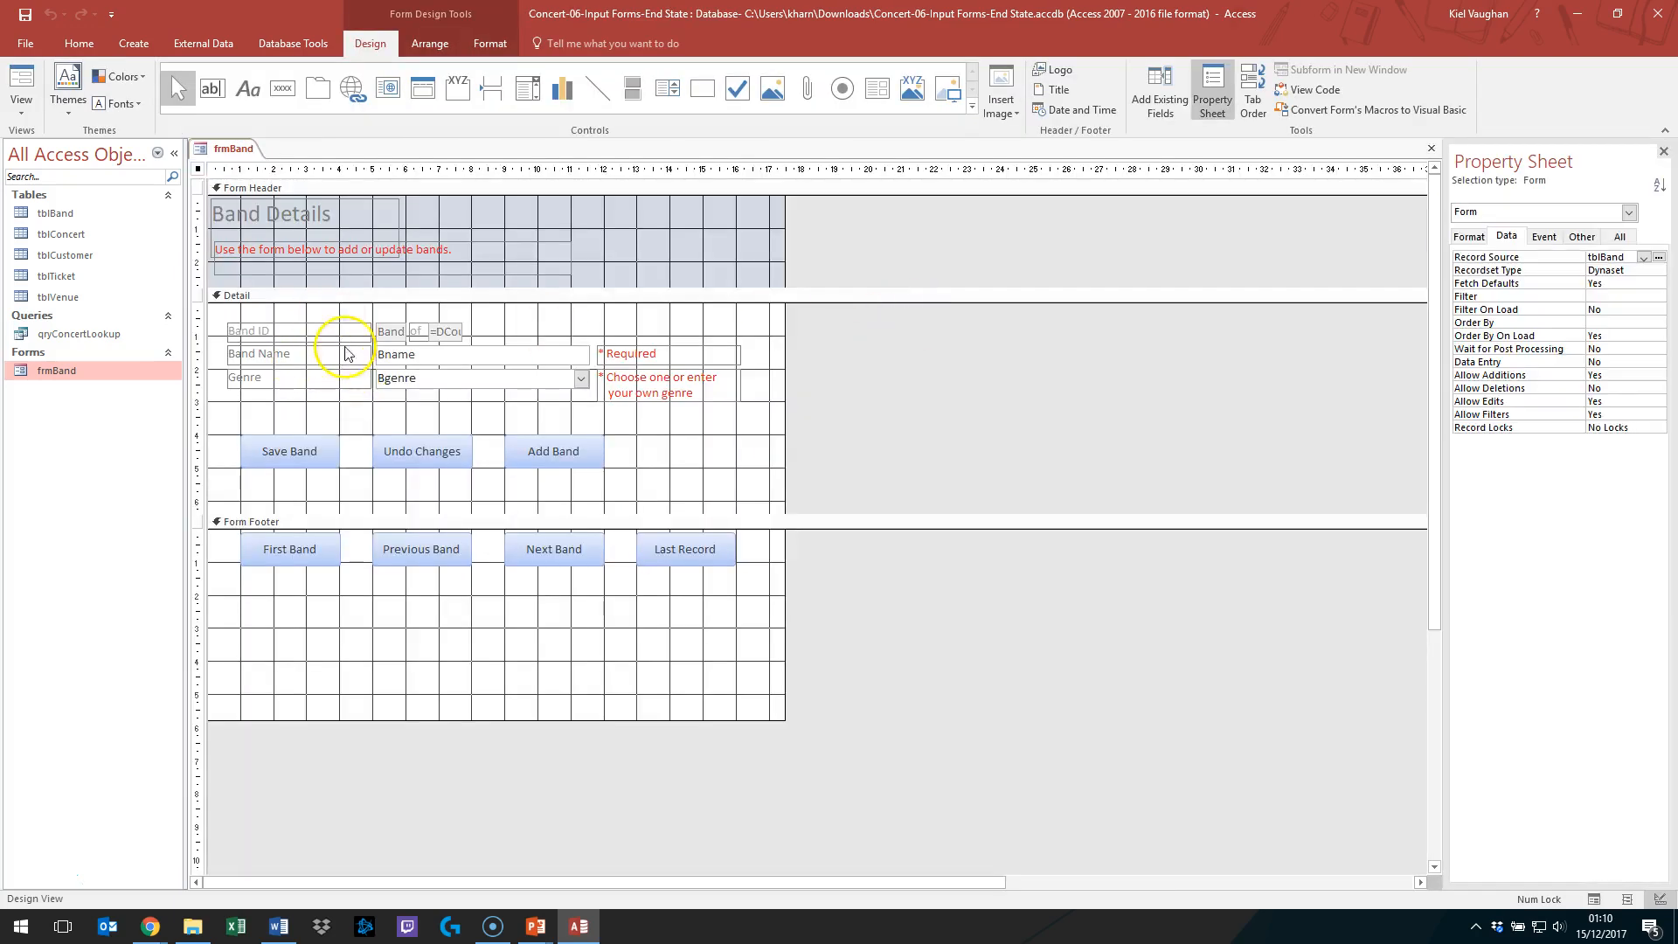
pyautogui.click(344, 336)
pyautogui.click(350, 356)
pyautogui.click(347, 382)
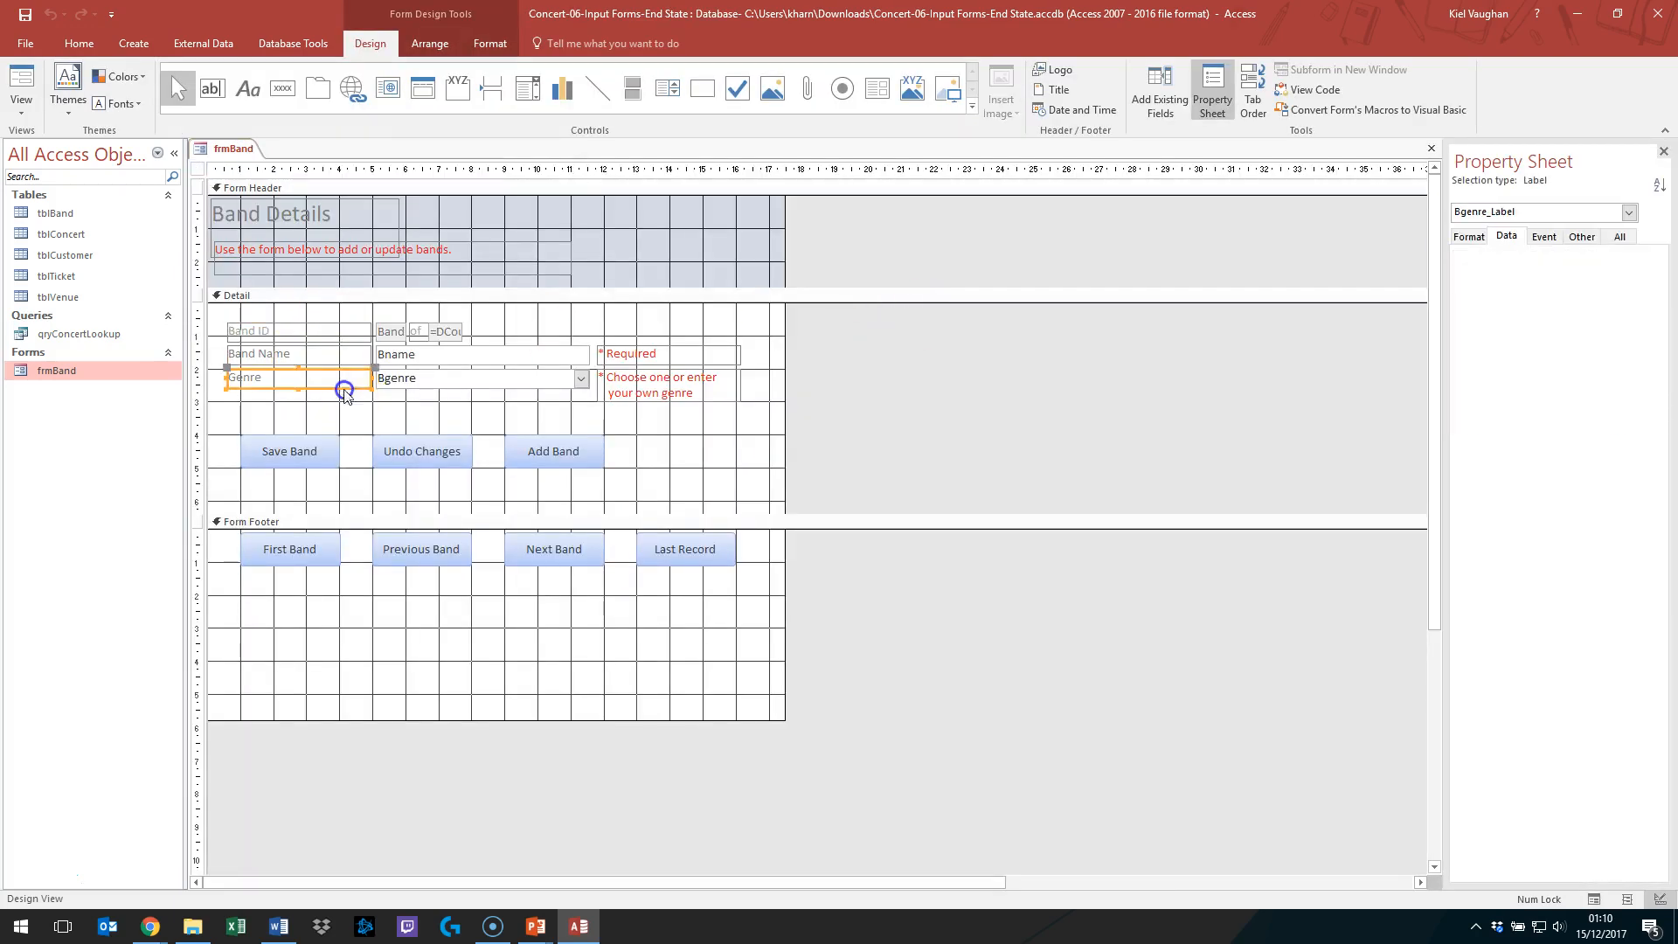
pyautogui.click(438, 354)
pyautogui.click(437, 377)
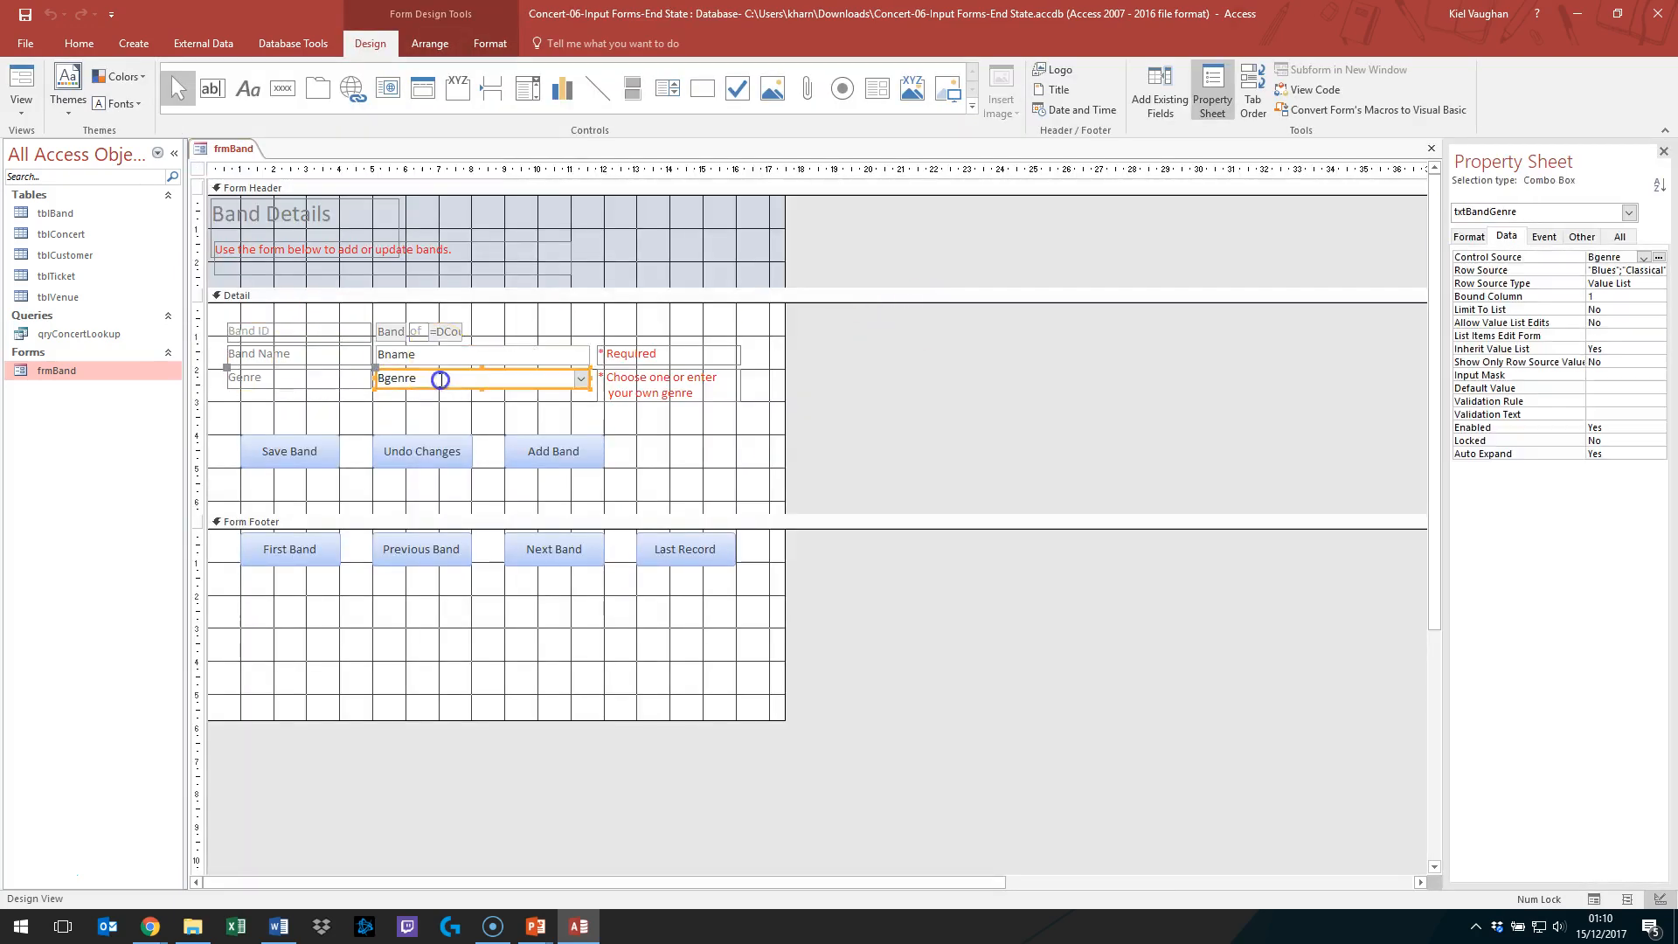
pyautogui.click(670, 353)
pyautogui.click(667, 382)
pyautogui.click(446, 331)
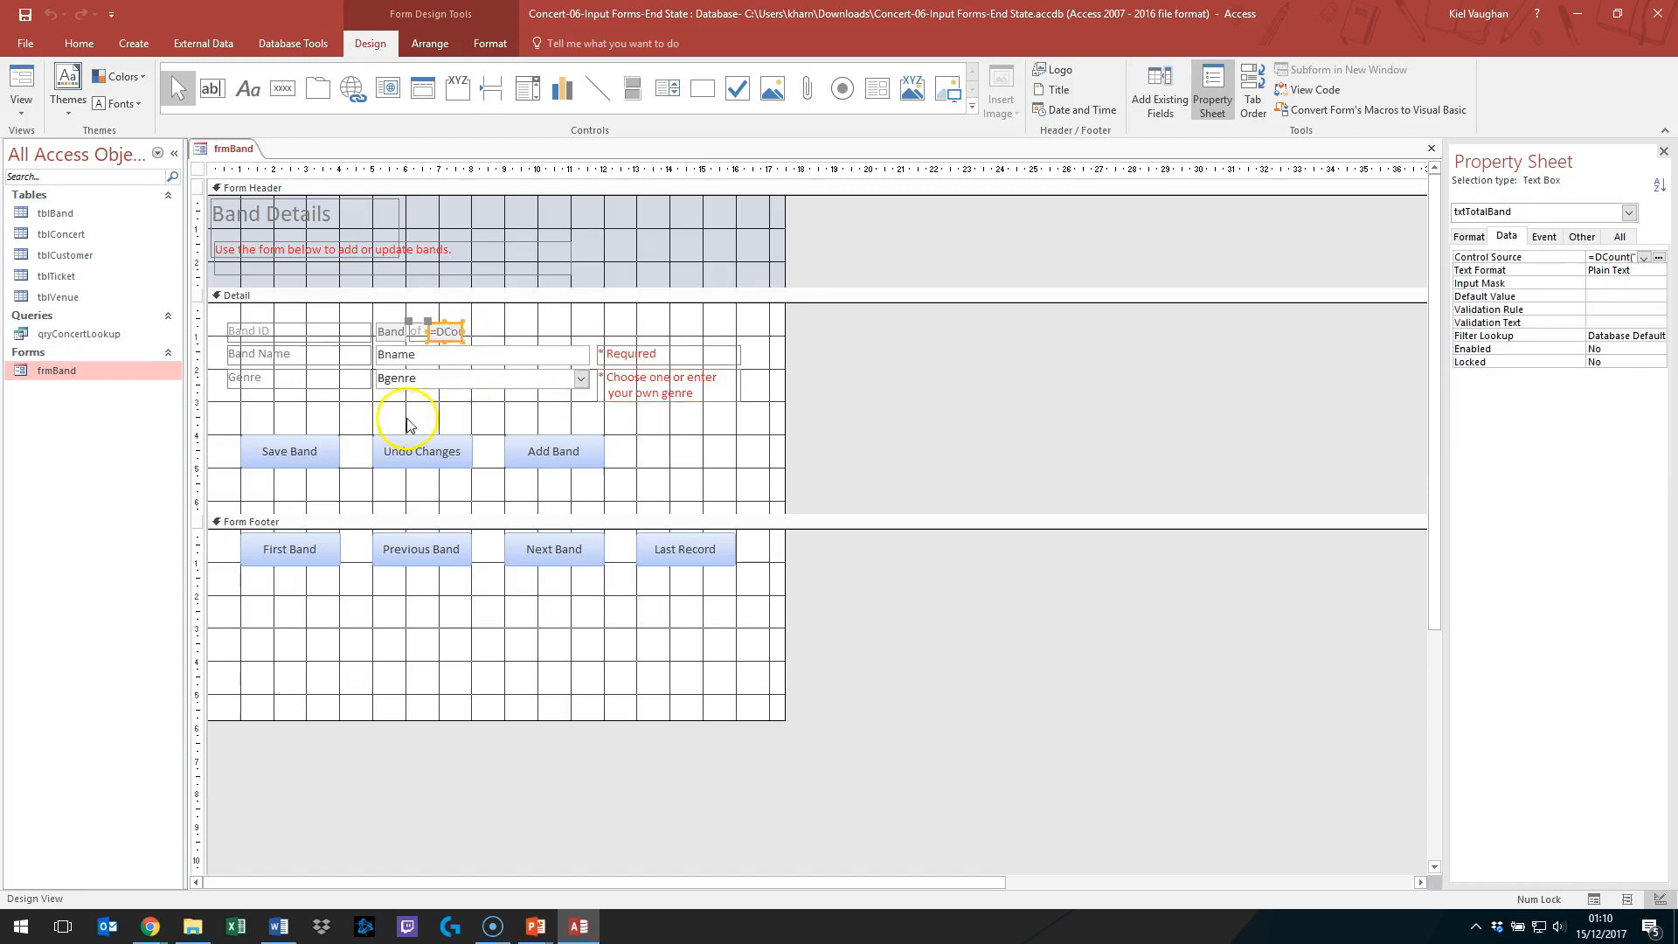
# Step: Inspect the command buttons in the form's Detail and Form Footer sections, and close the database
pyautogui.click(292, 450)
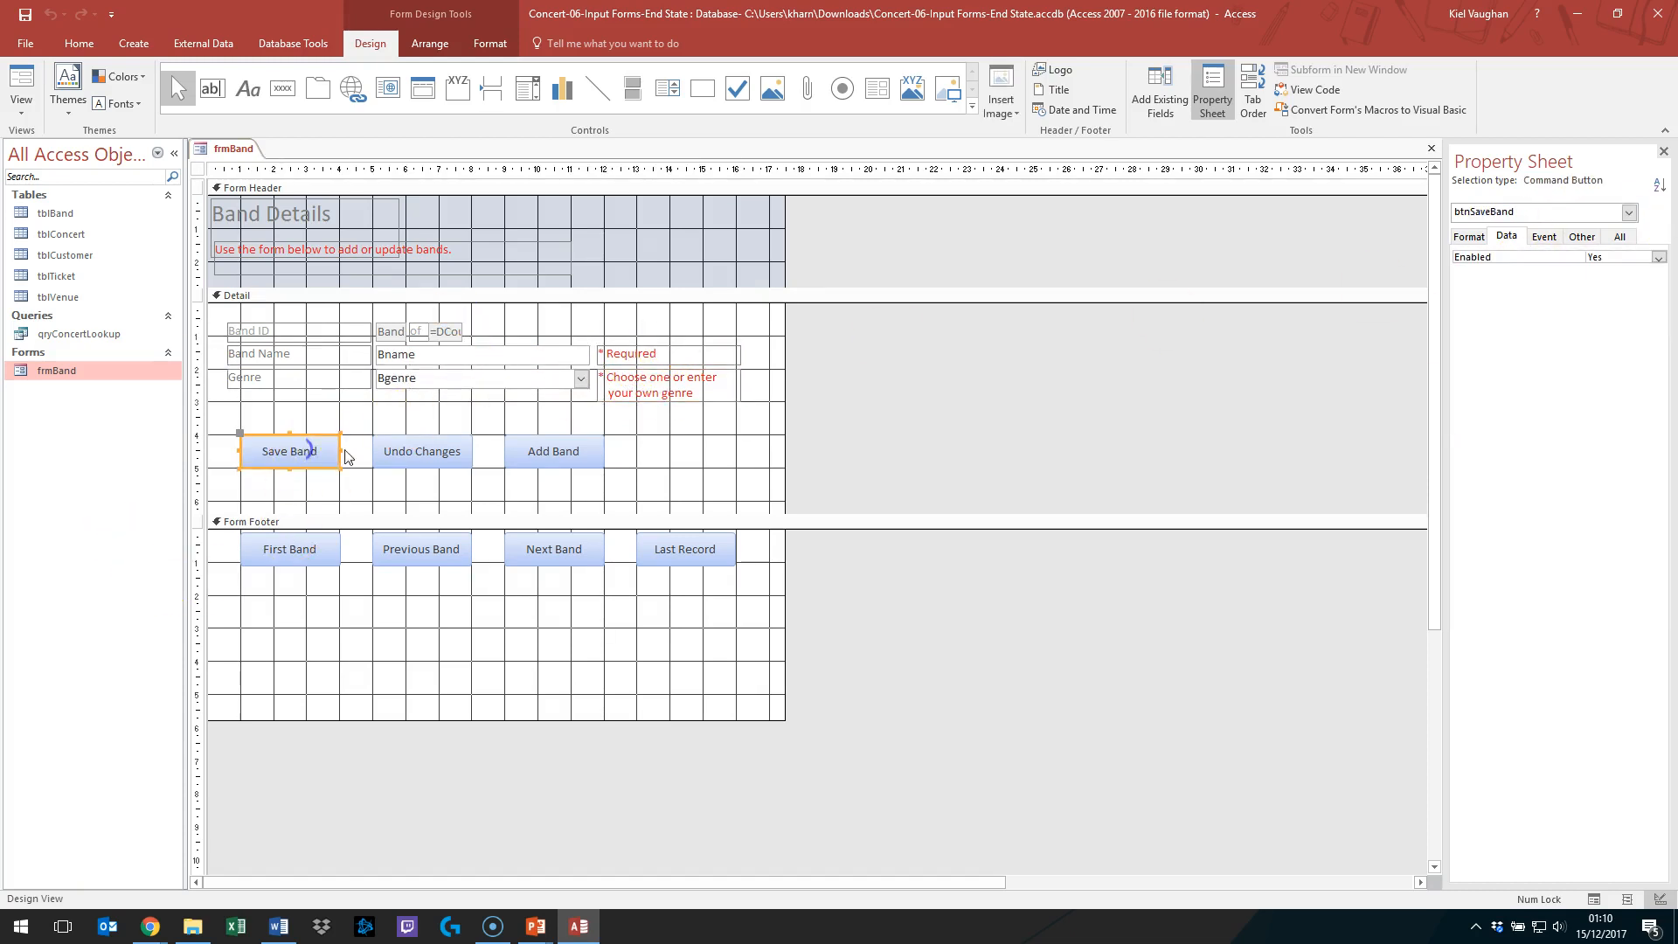
pyautogui.click(440, 450)
pyautogui.click(561, 454)
pyautogui.click(555, 550)
pyautogui.click(397, 572)
pyautogui.click(281, 552)
pyautogui.click(448, 549)
pyautogui.click(699, 551)
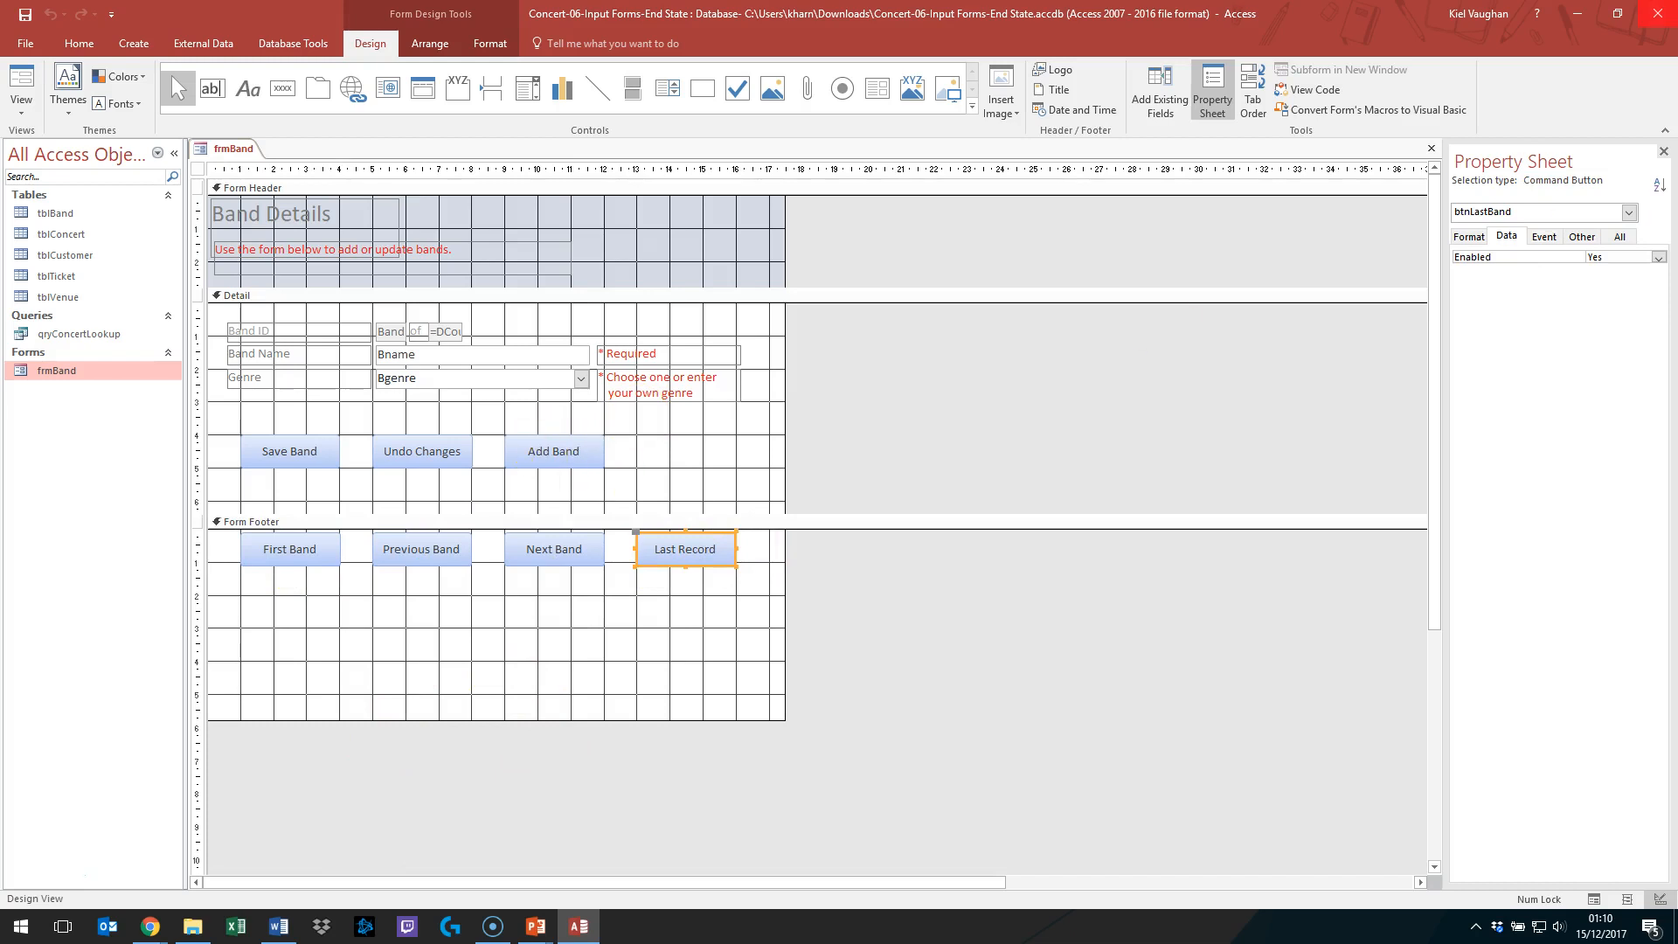
pyautogui.click(1657, 13)
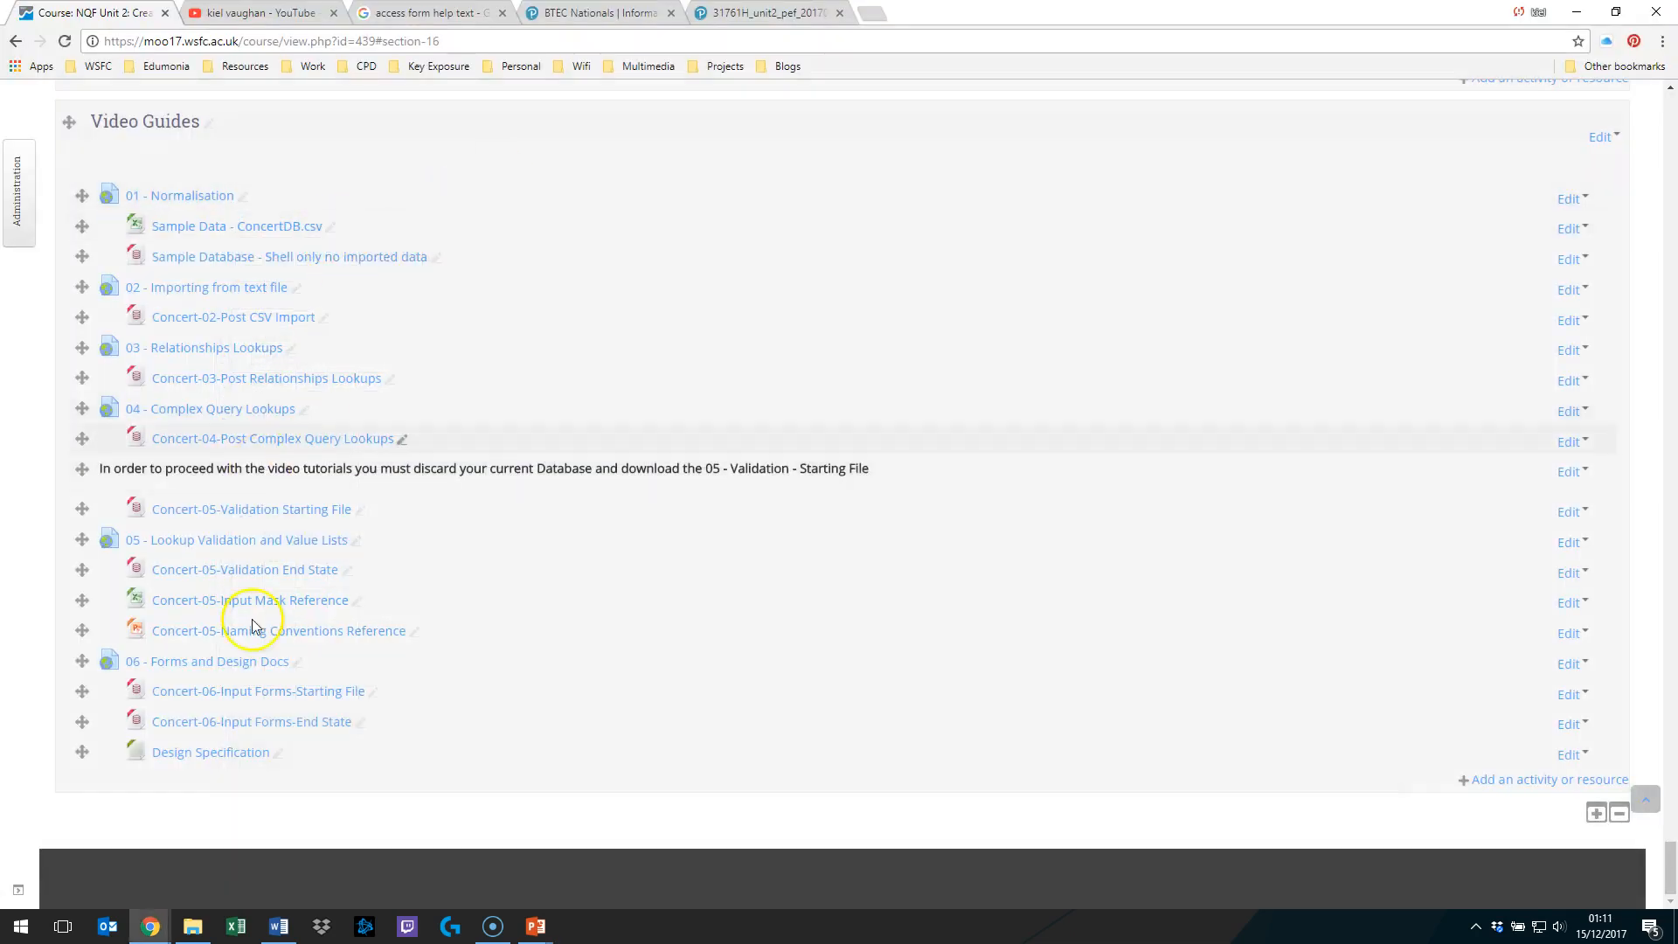
# Step: Download the Design Specification file from the course page and switch to its open copy in Word
pyautogui.click(221, 760)
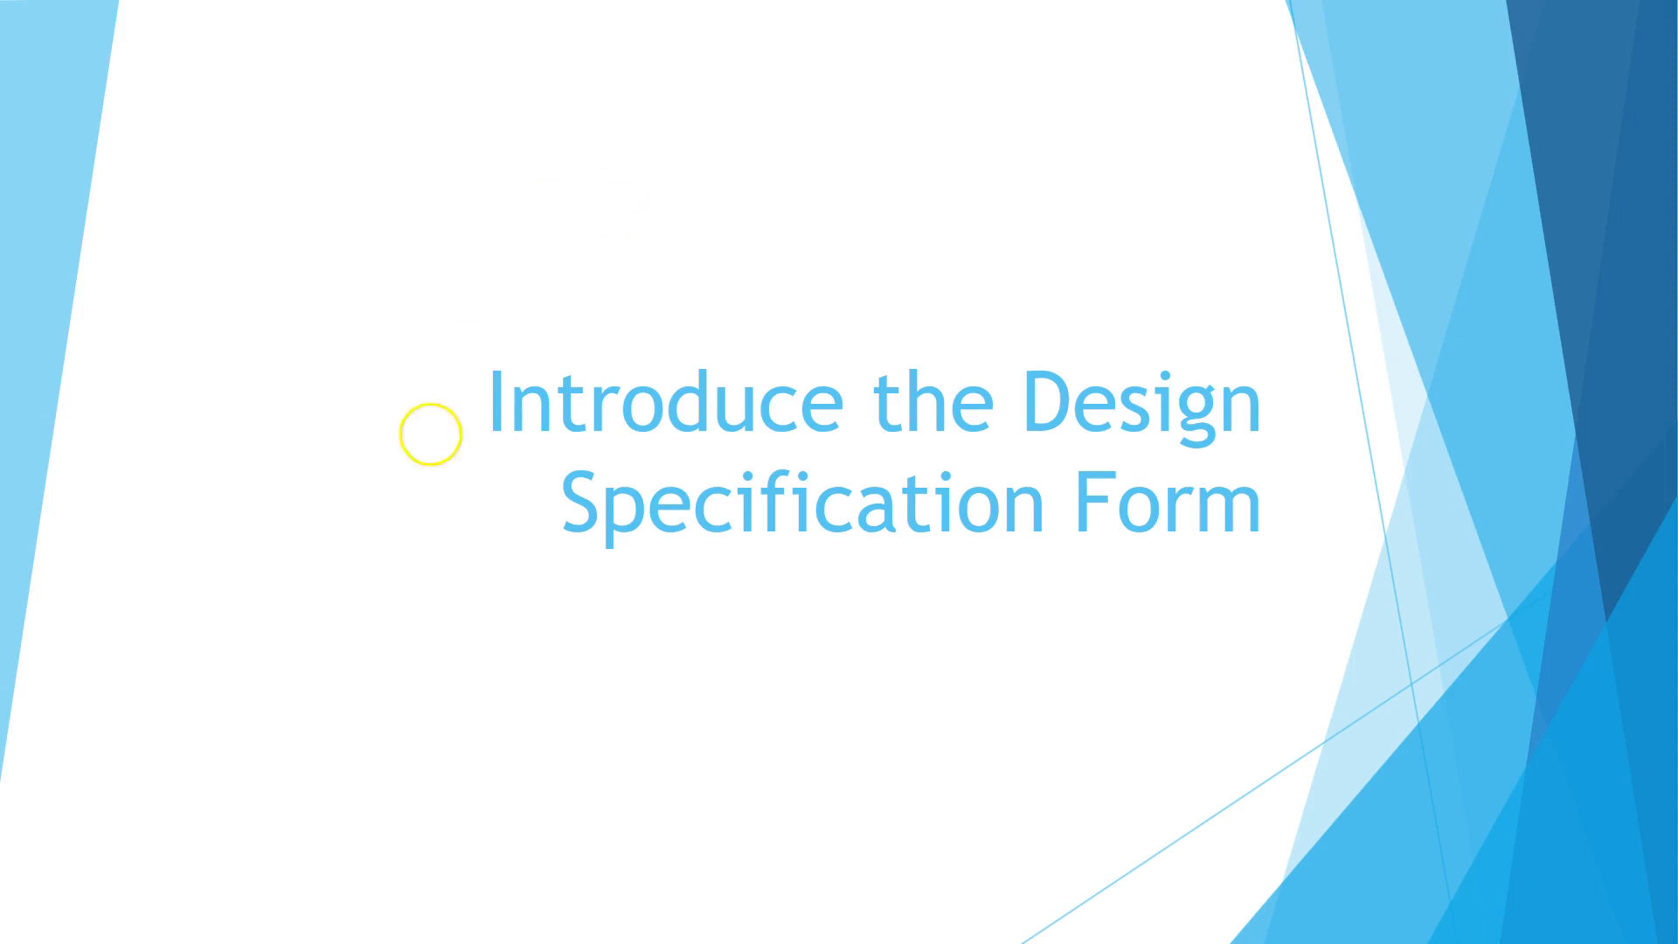
pyautogui.hotkey('alt', 'Tab')
pyautogui.click(140, 898)
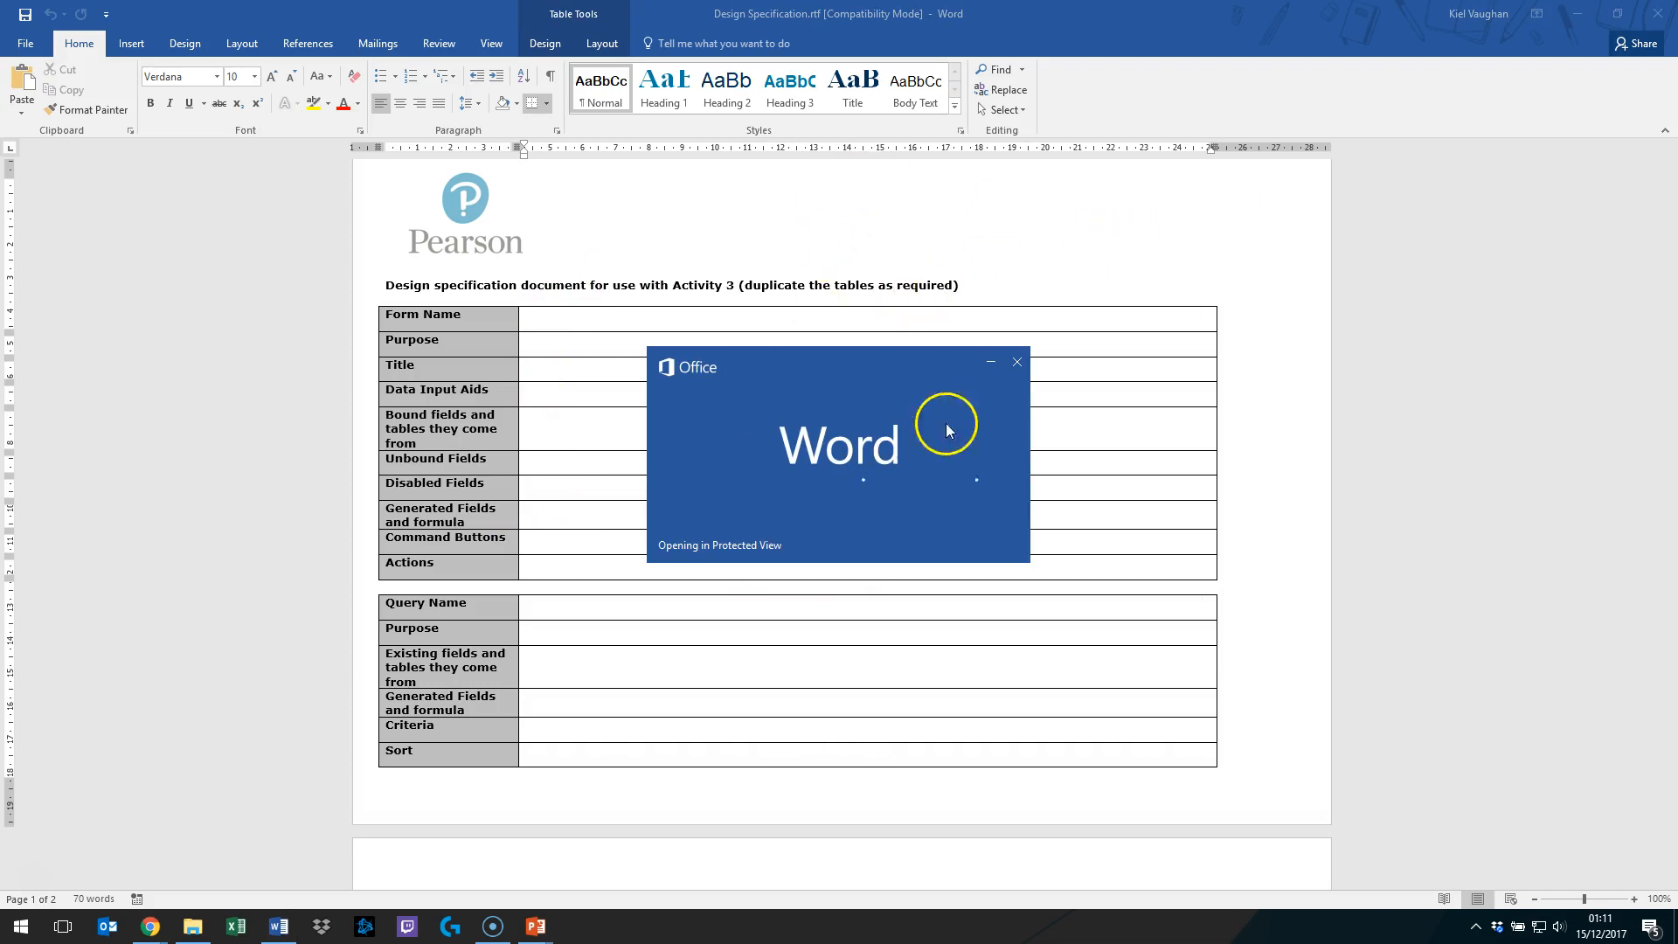
pyautogui.click(1017, 362)
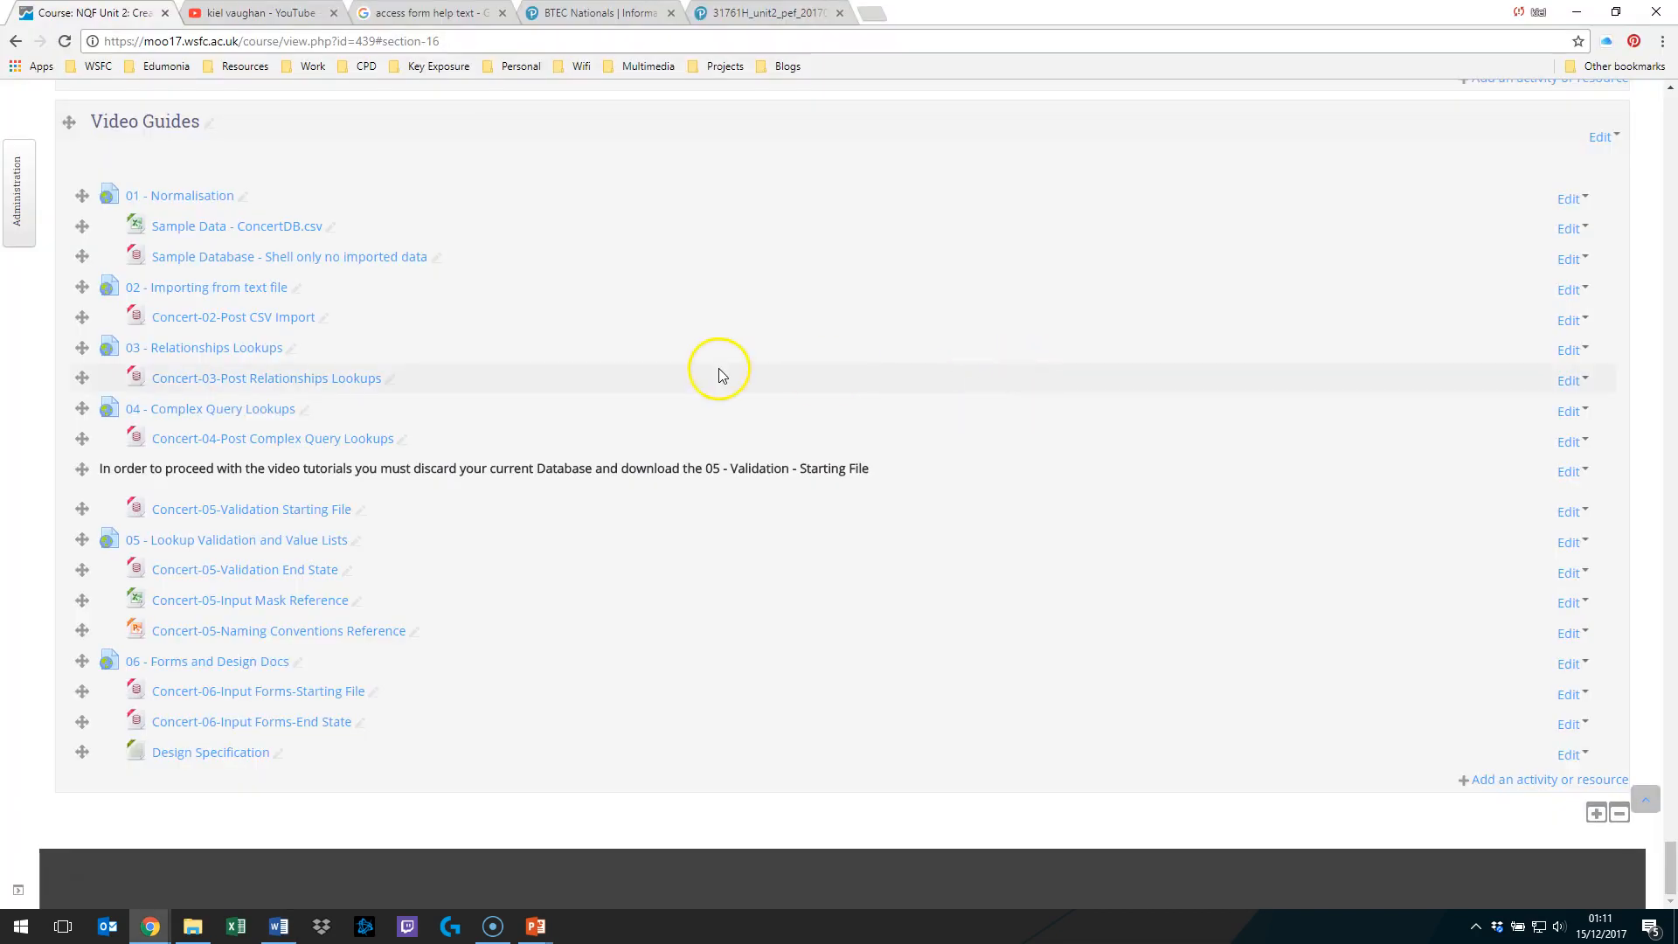
pyautogui.click(281, 928)
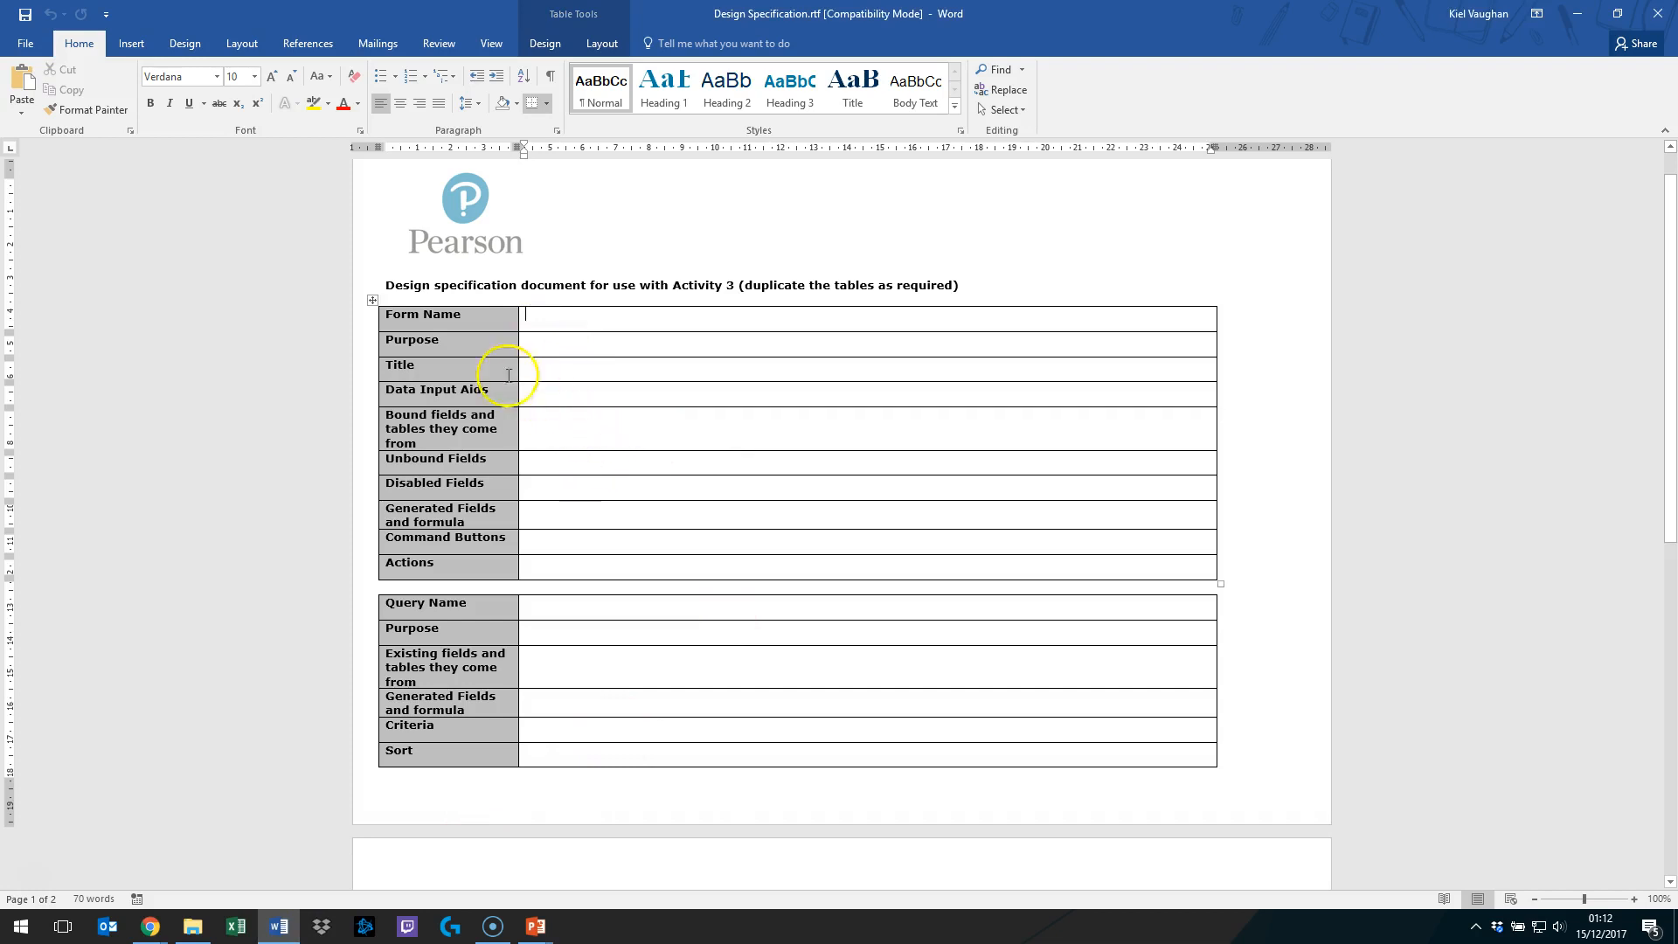
# Step: Examine the separate form, query and report tables in the design specification document
pyautogui.scroll(-7, 537, 568)
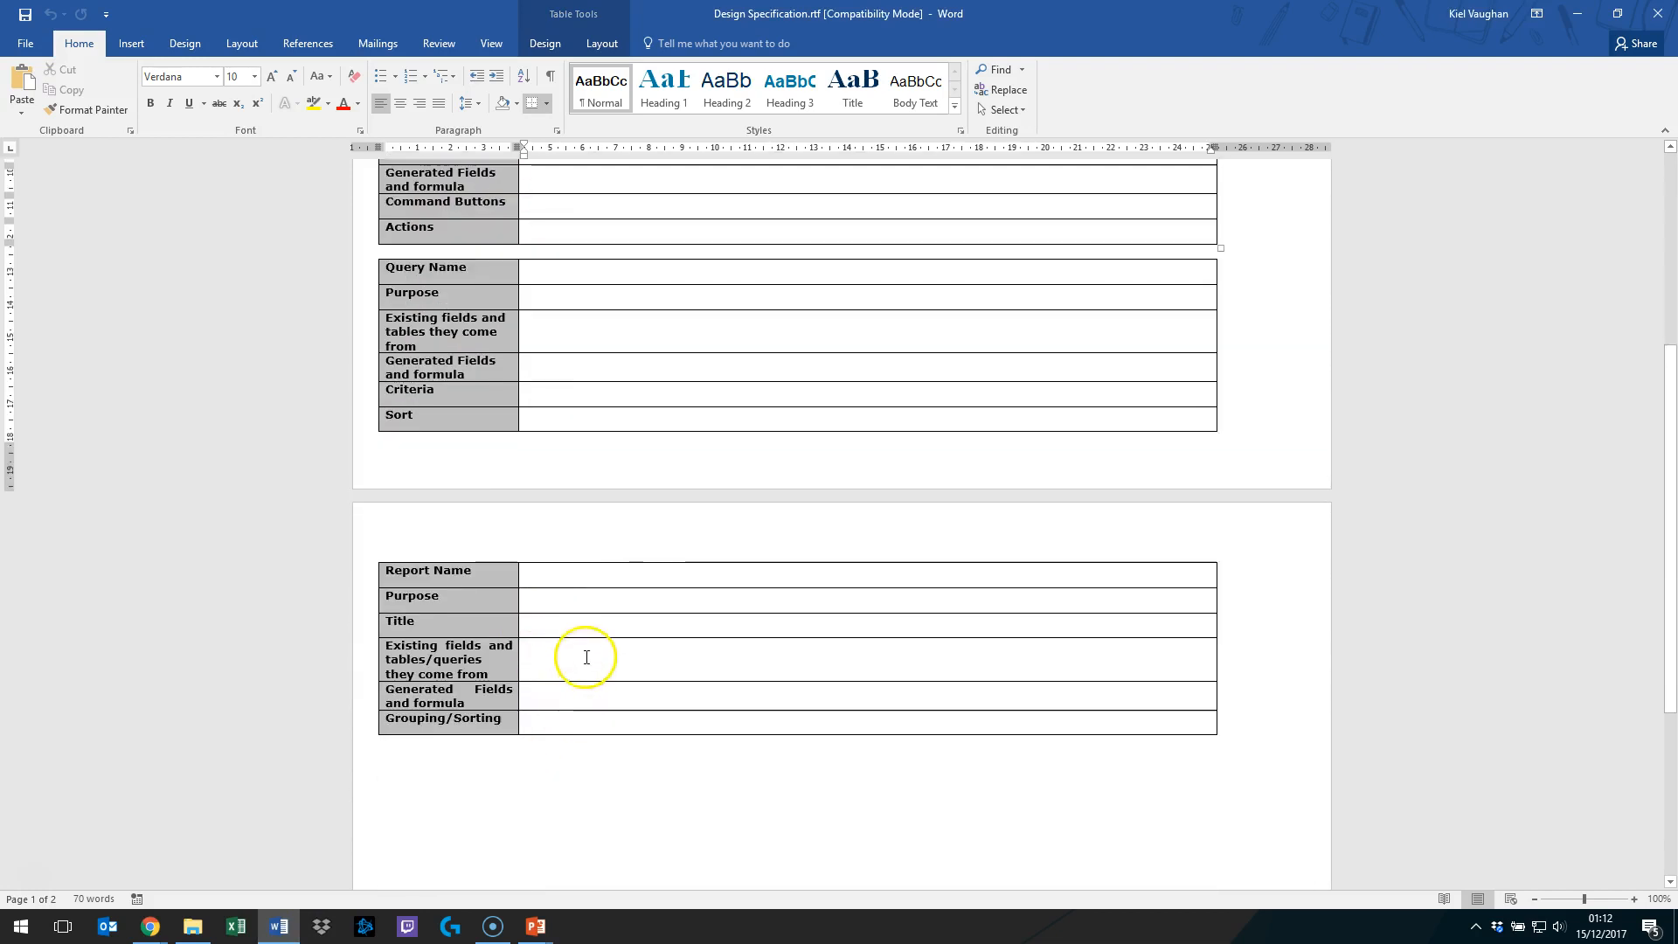
pyautogui.scroll(-3, 586, 657)
pyautogui.scroll(10, 587, 657)
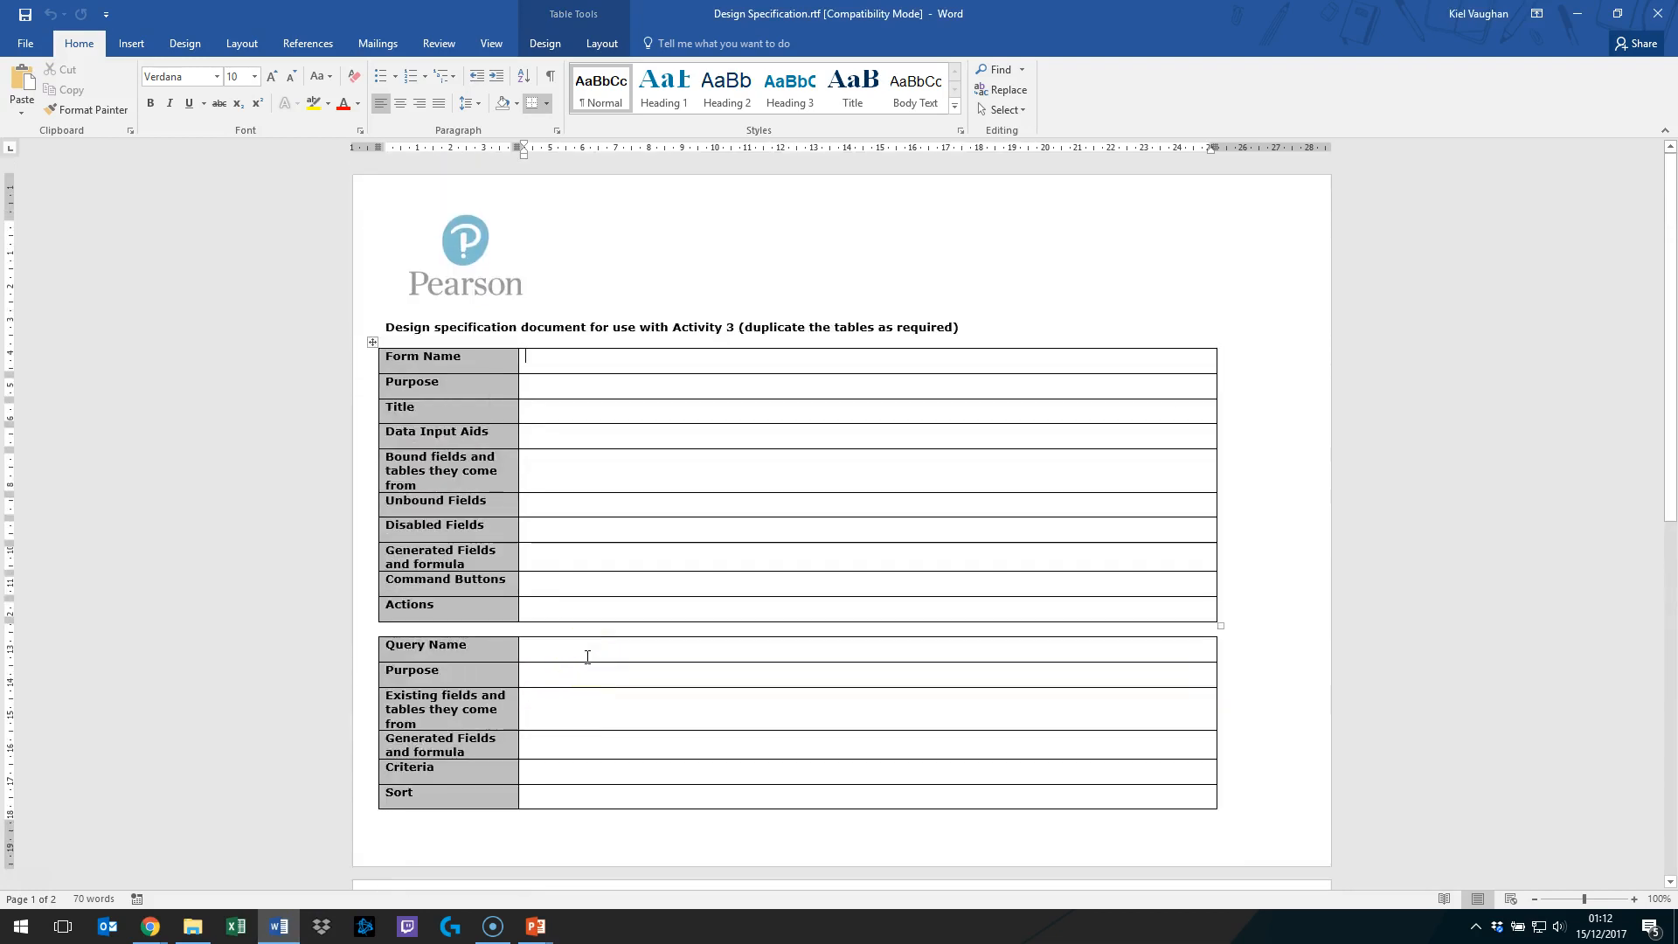
pyautogui.click(491, 365)
pyautogui.click(443, 645)
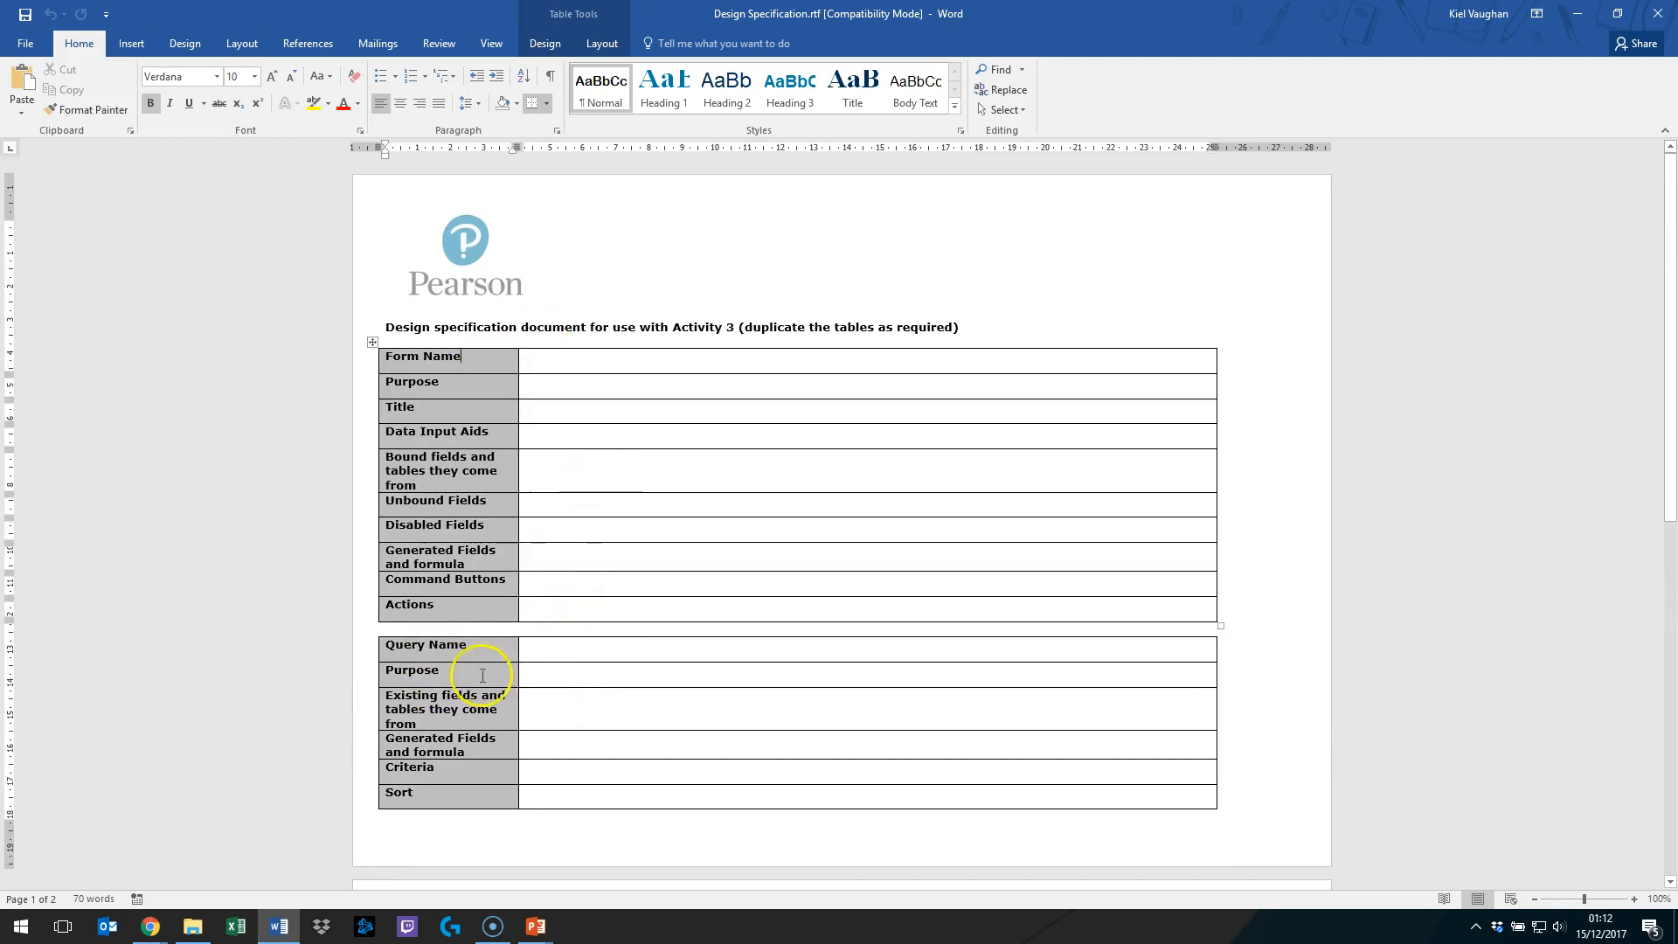
pyautogui.scroll(-4, 501, 789)
pyautogui.click(463, 741)
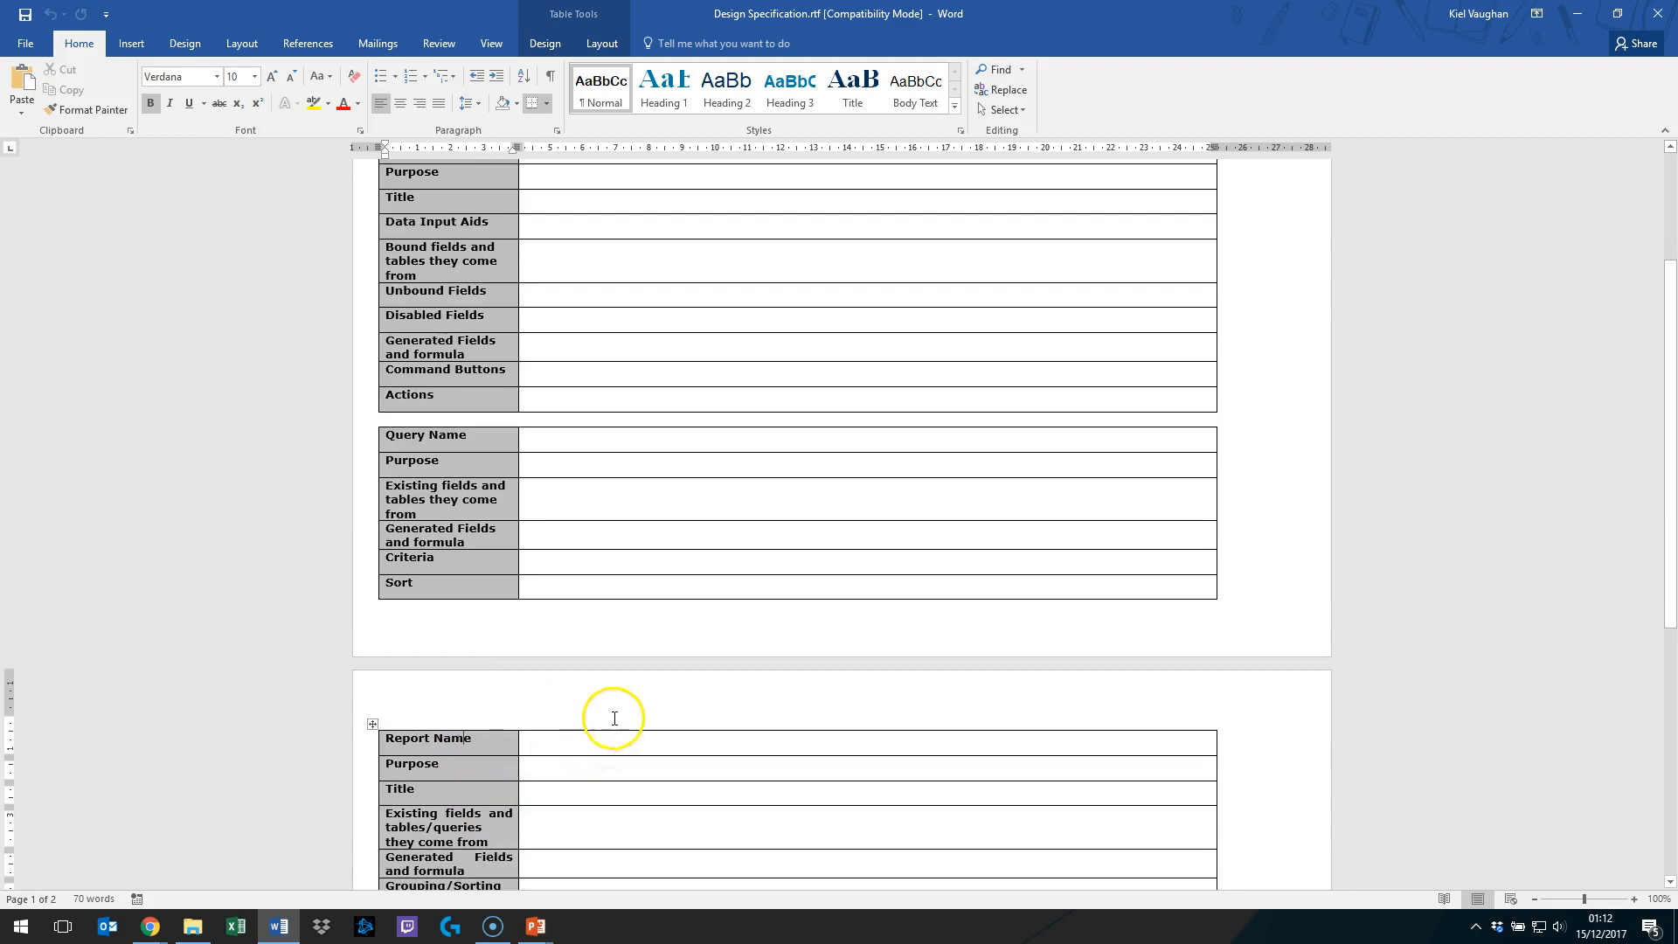
pyautogui.moveTo(463, 444); pyautogui.dragTo(648, 844)
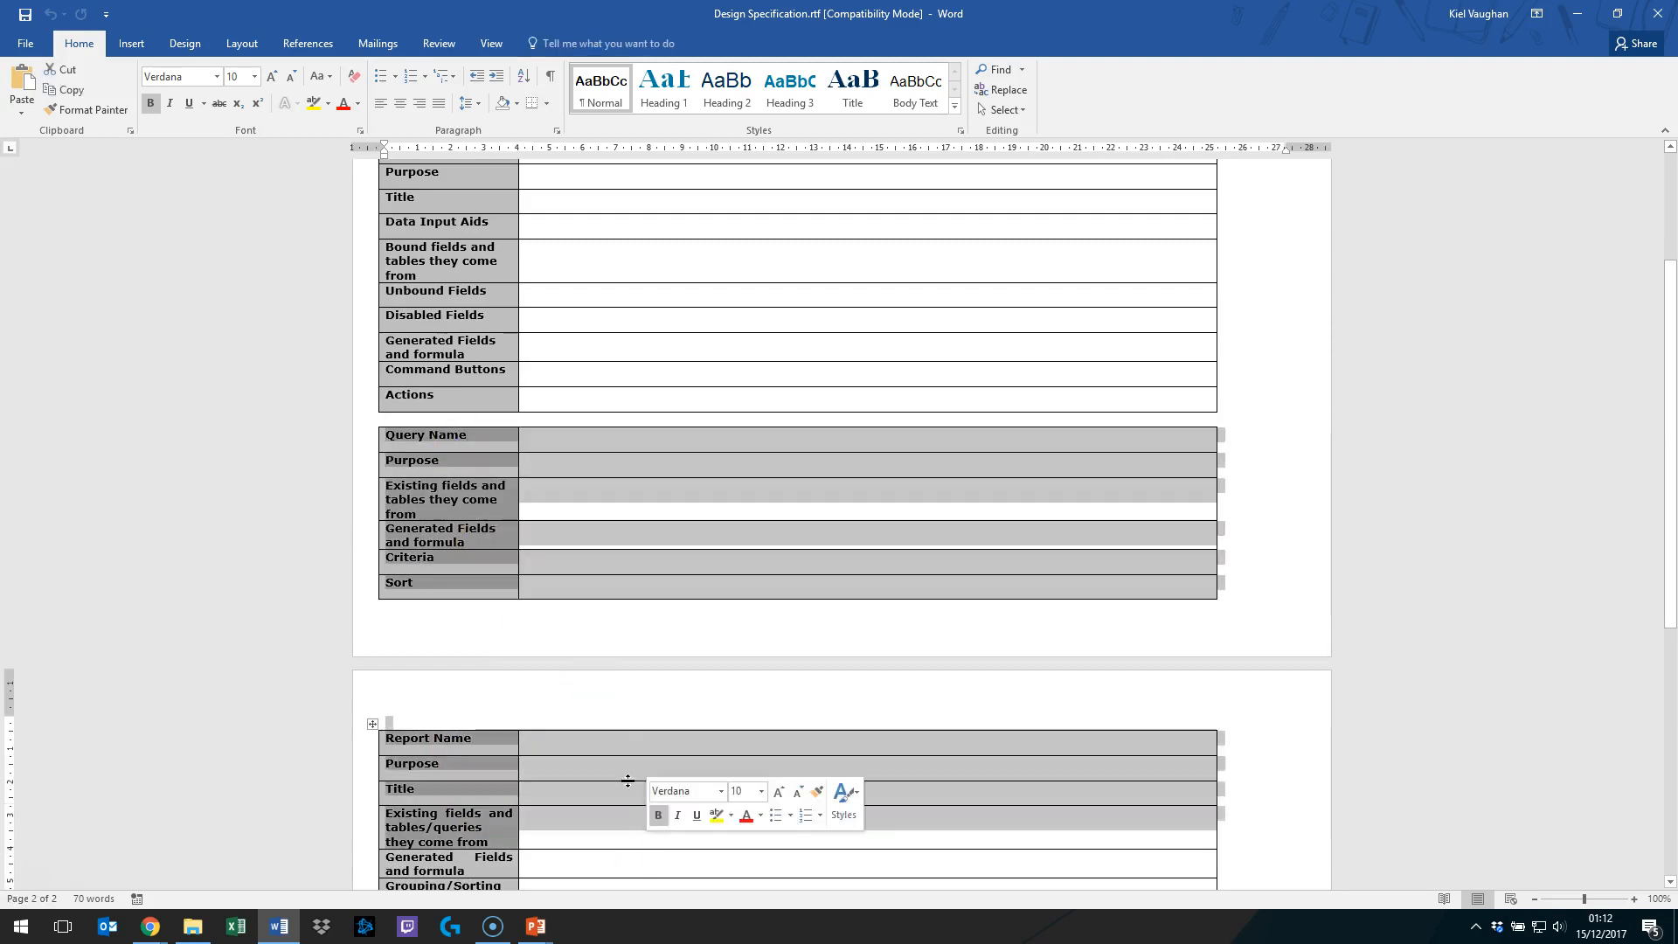
pyautogui.scroll(4, 611, 682)
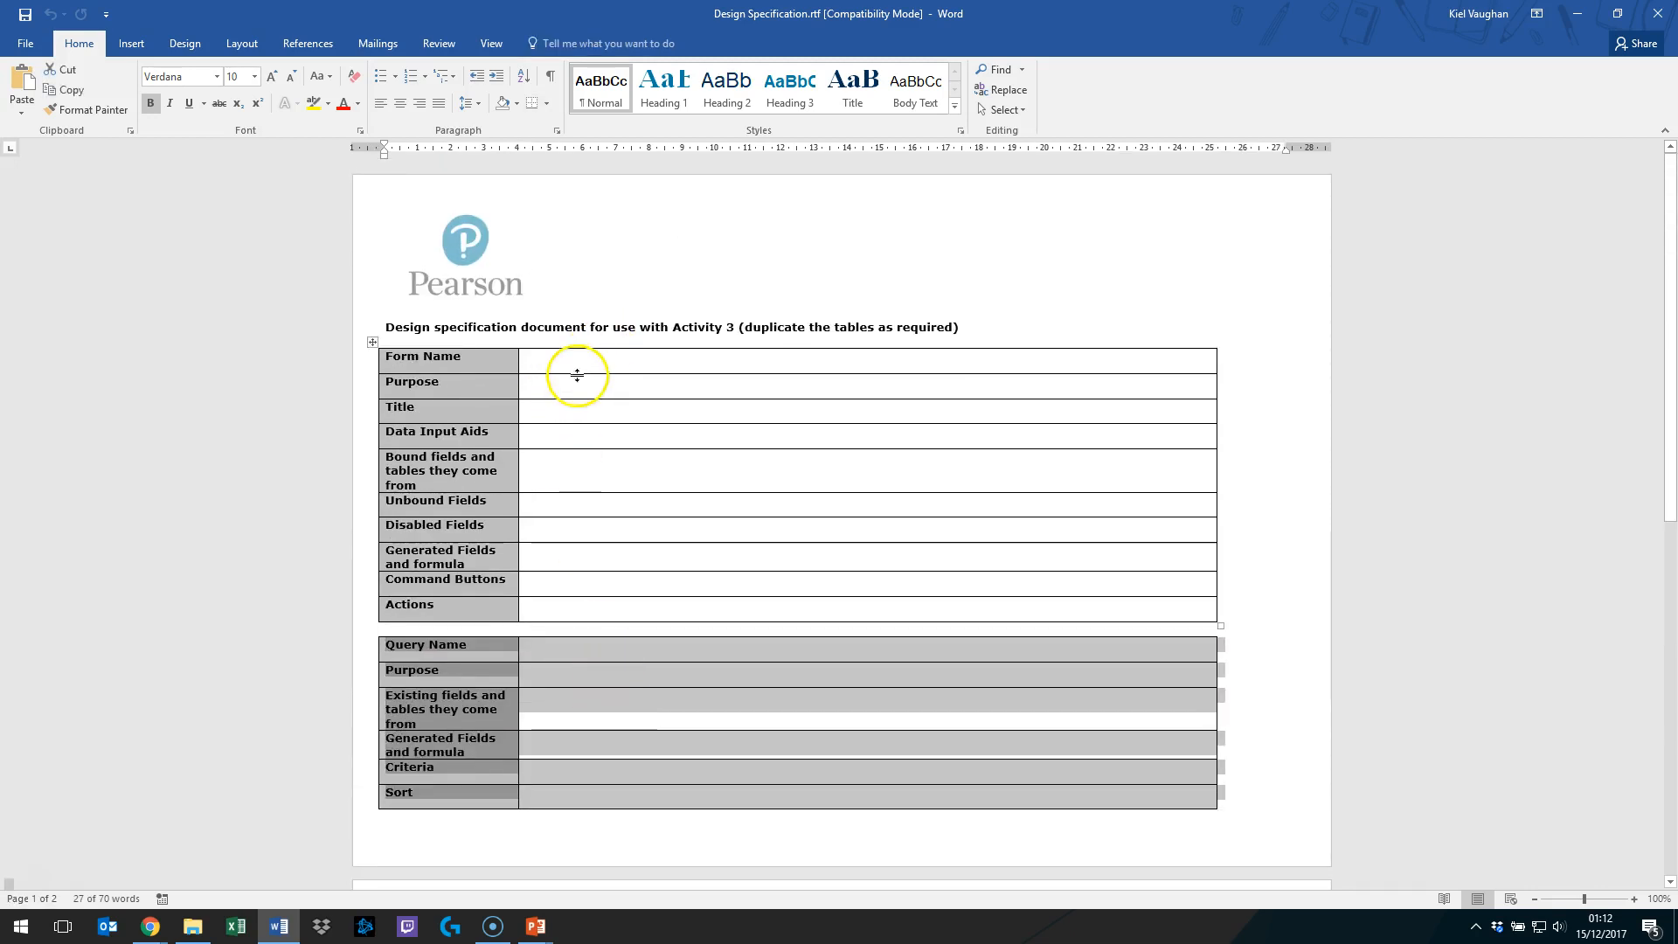
# Step: Review the form table's rows from Form Name to Actions, and switch back to the course page in Chrome
pyautogui.click(572, 359)
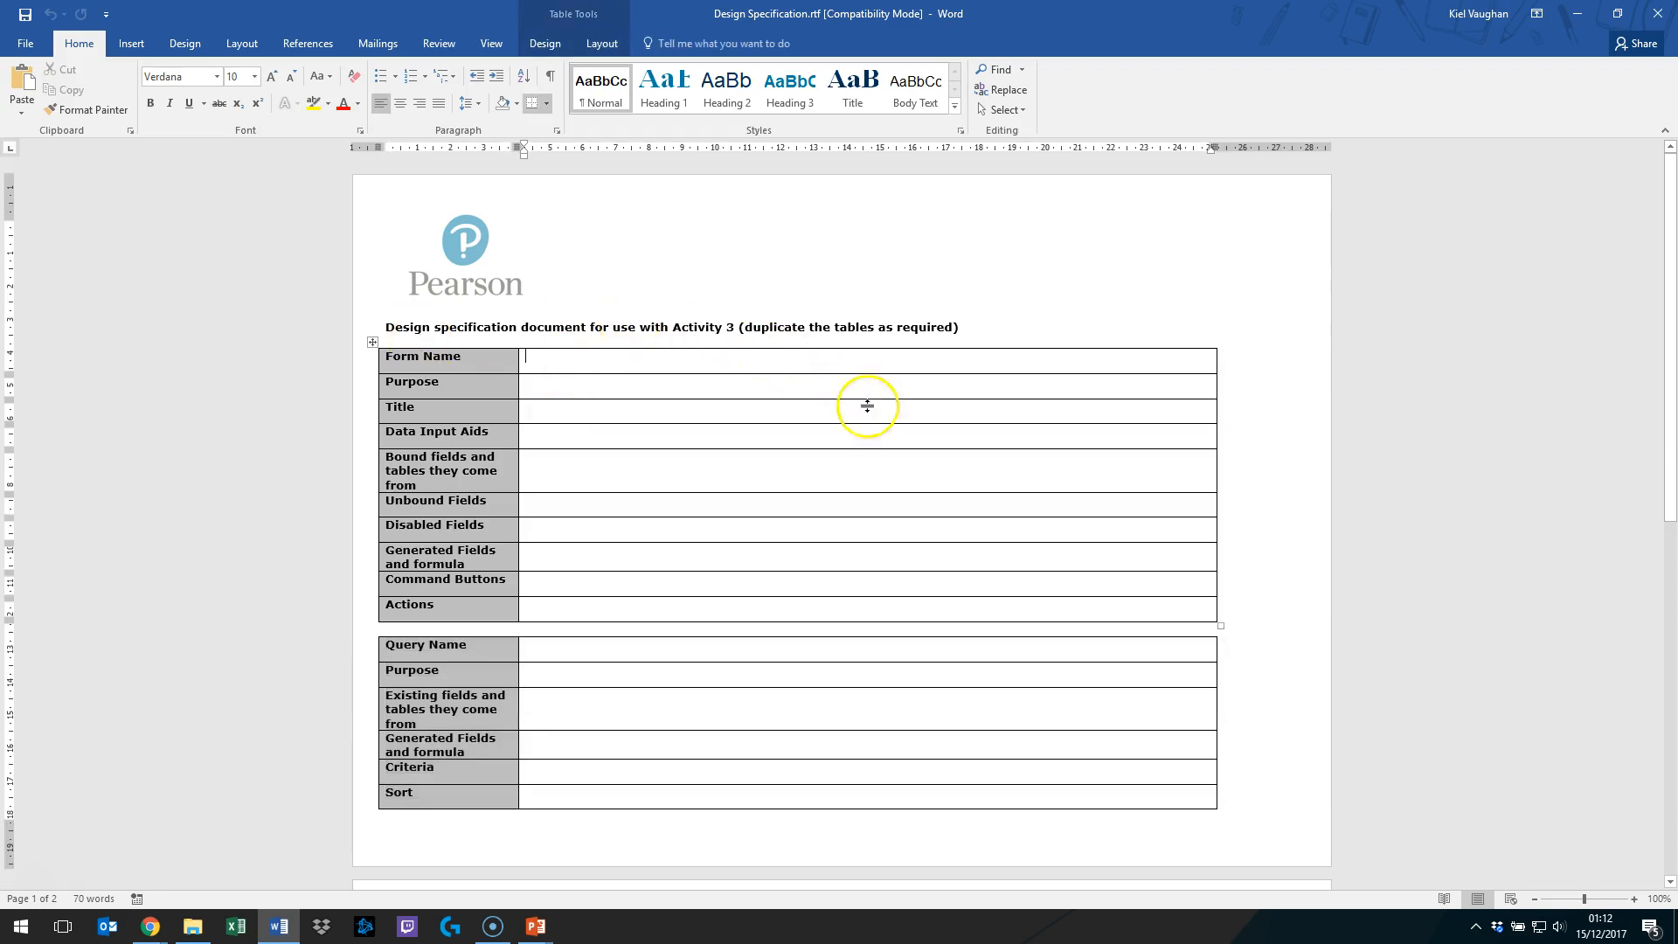
pyautogui.click(541, 367)
pyautogui.click(641, 390)
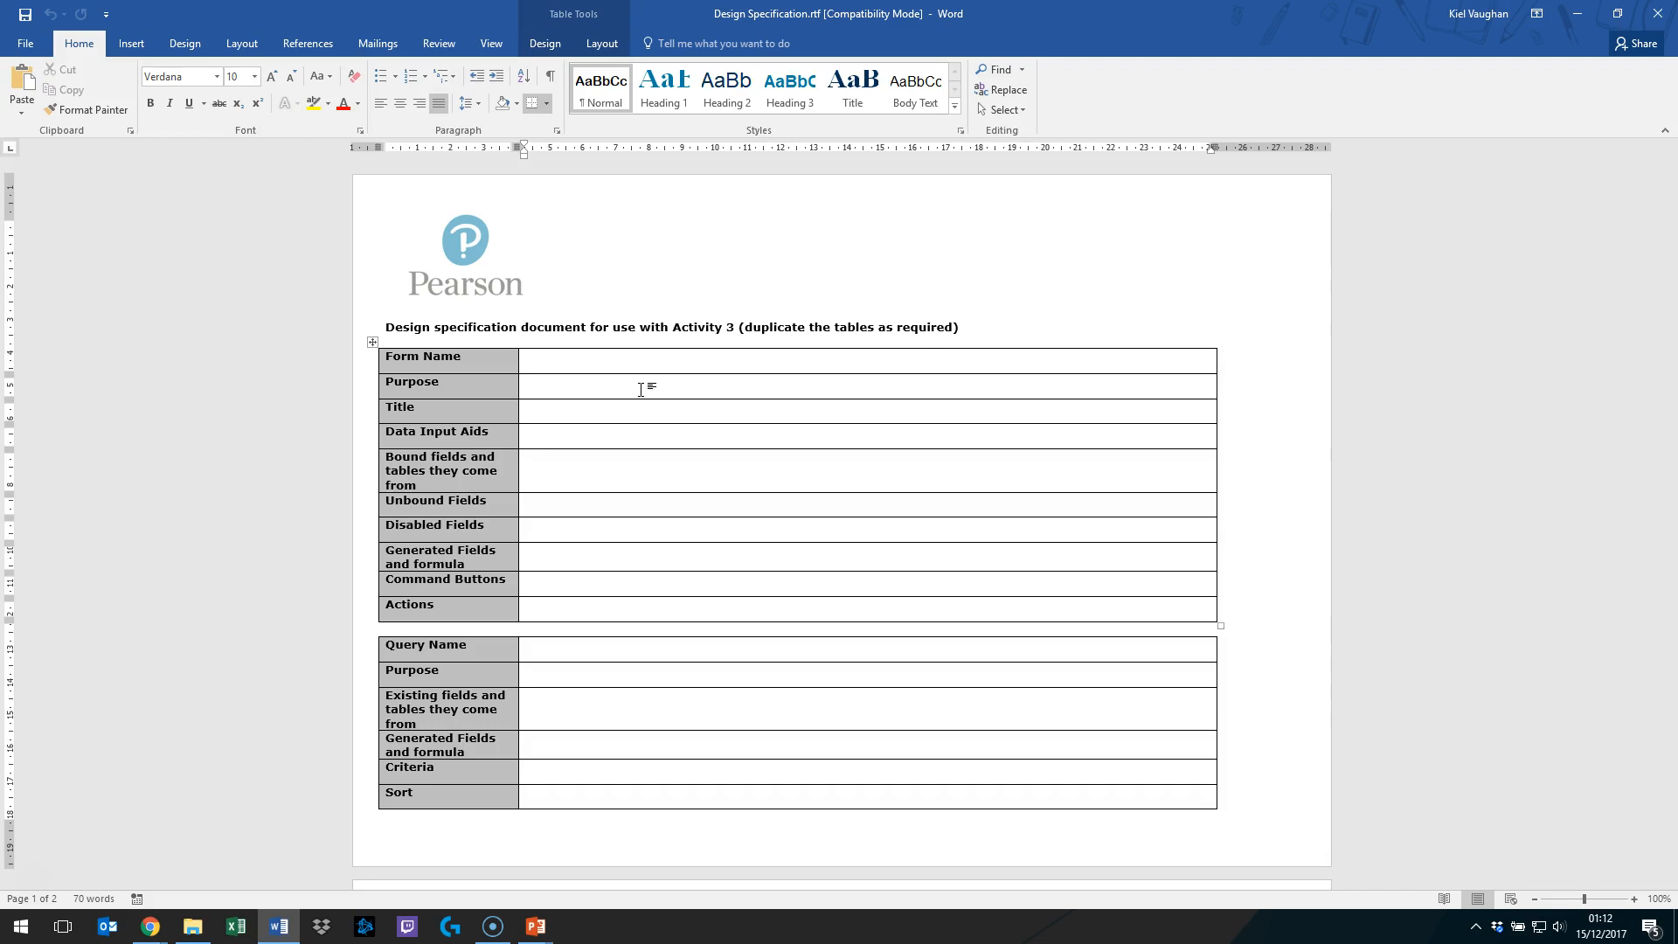
pyautogui.click(580, 410)
pyautogui.click(568, 435)
pyautogui.click(552, 455)
pyautogui.click(550, 502)
pyautogui.click(554, 527)
pyautogui.click(579, 552)
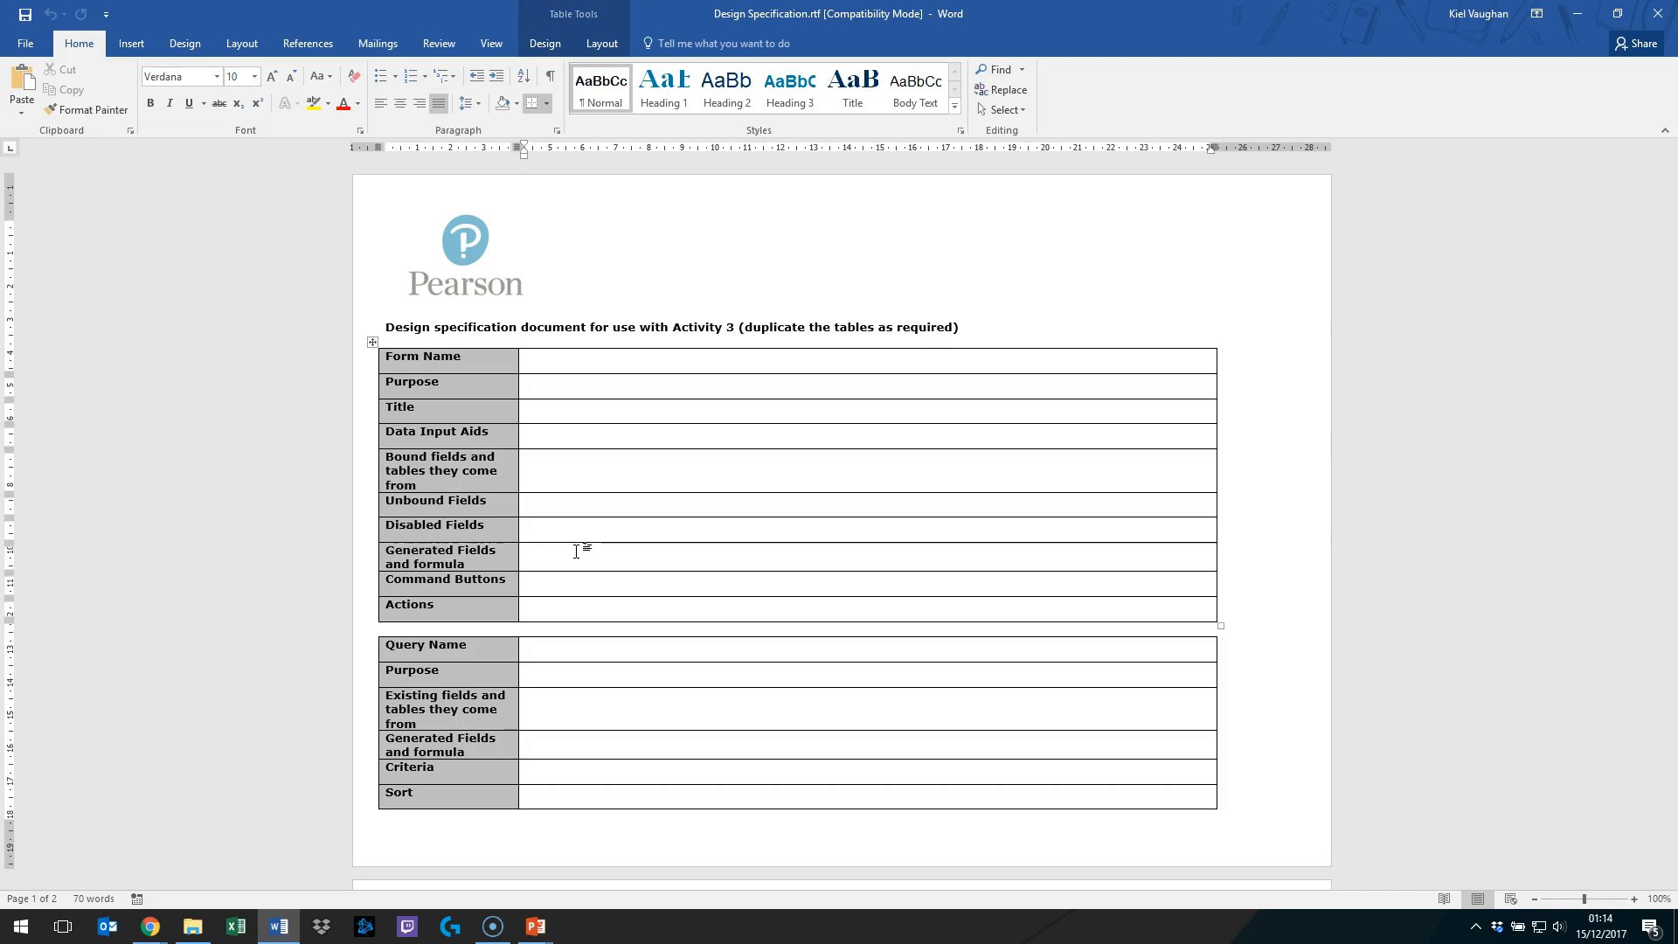
pyautogui.click(573, 604)
pyautogui.click(36, 877)
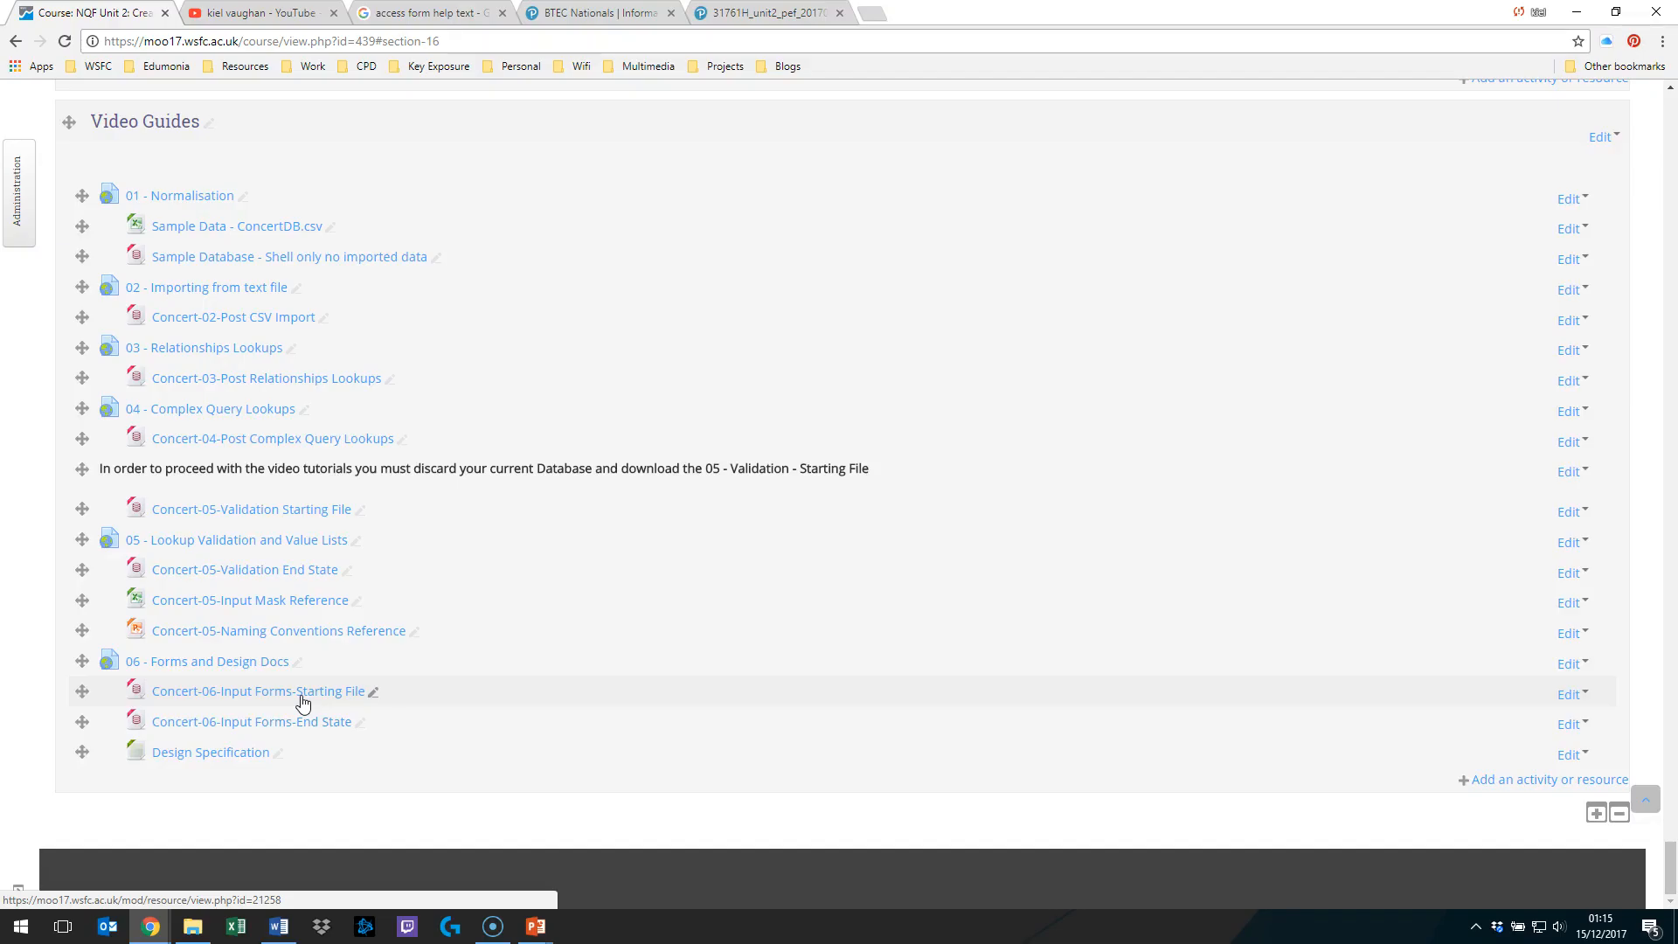
# Step: Download Concert-06-Input Forms-Starting File from the course page, open it in Access and enable its content
pyautogui.click(302, 702)
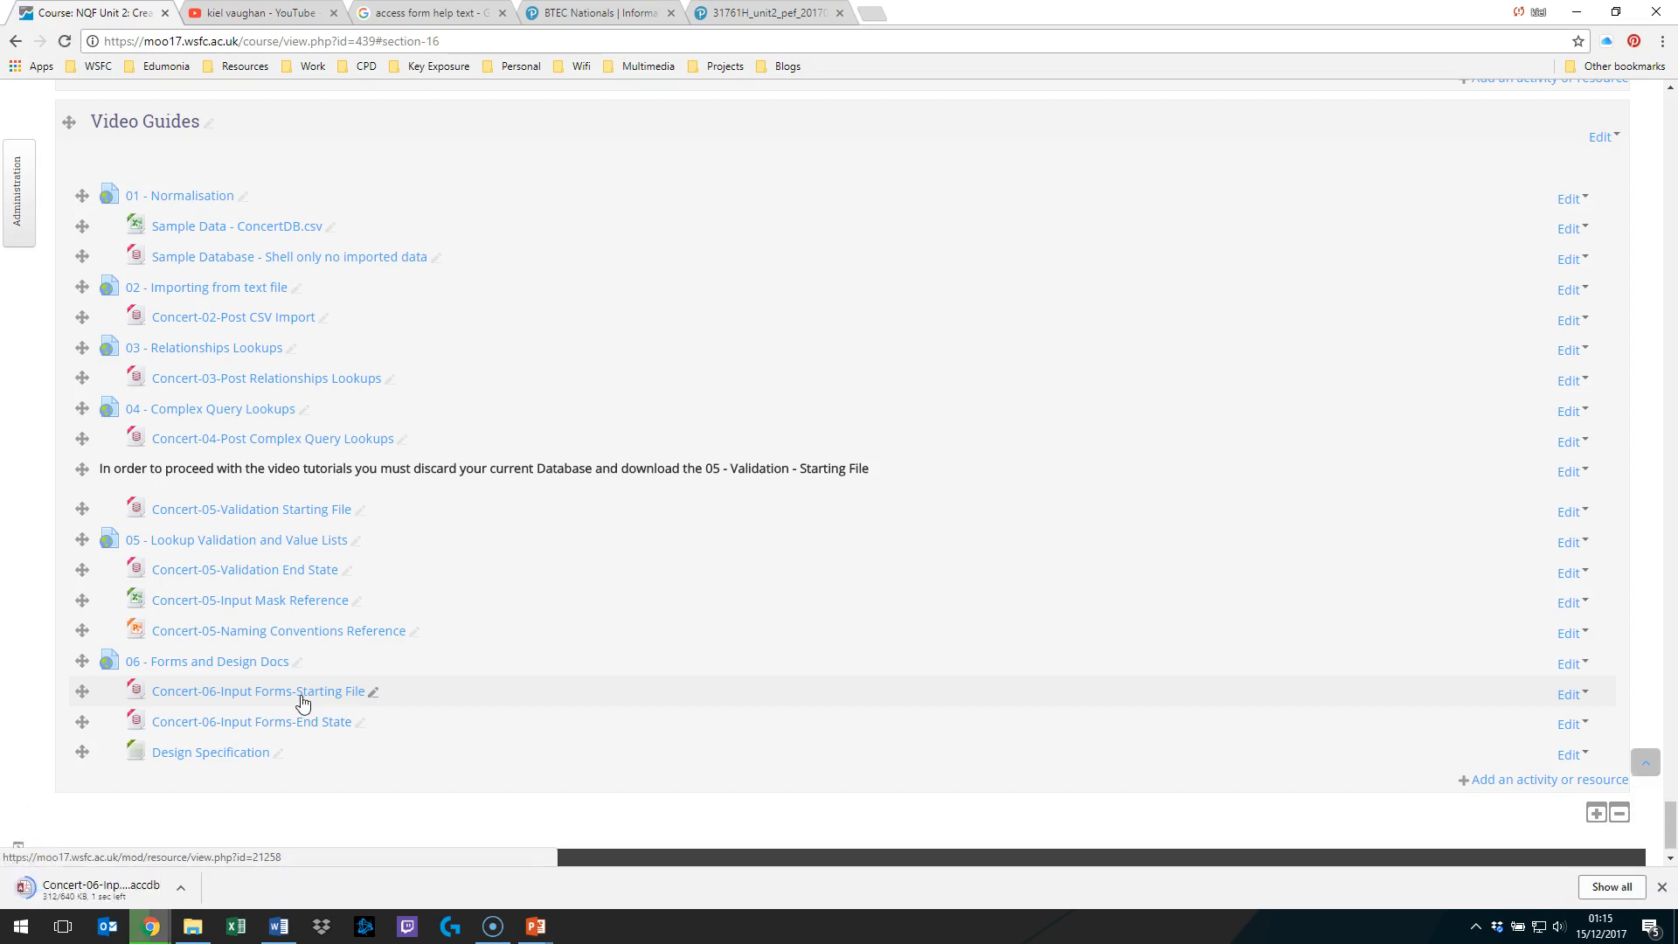
pyautogui.click(96, 890)
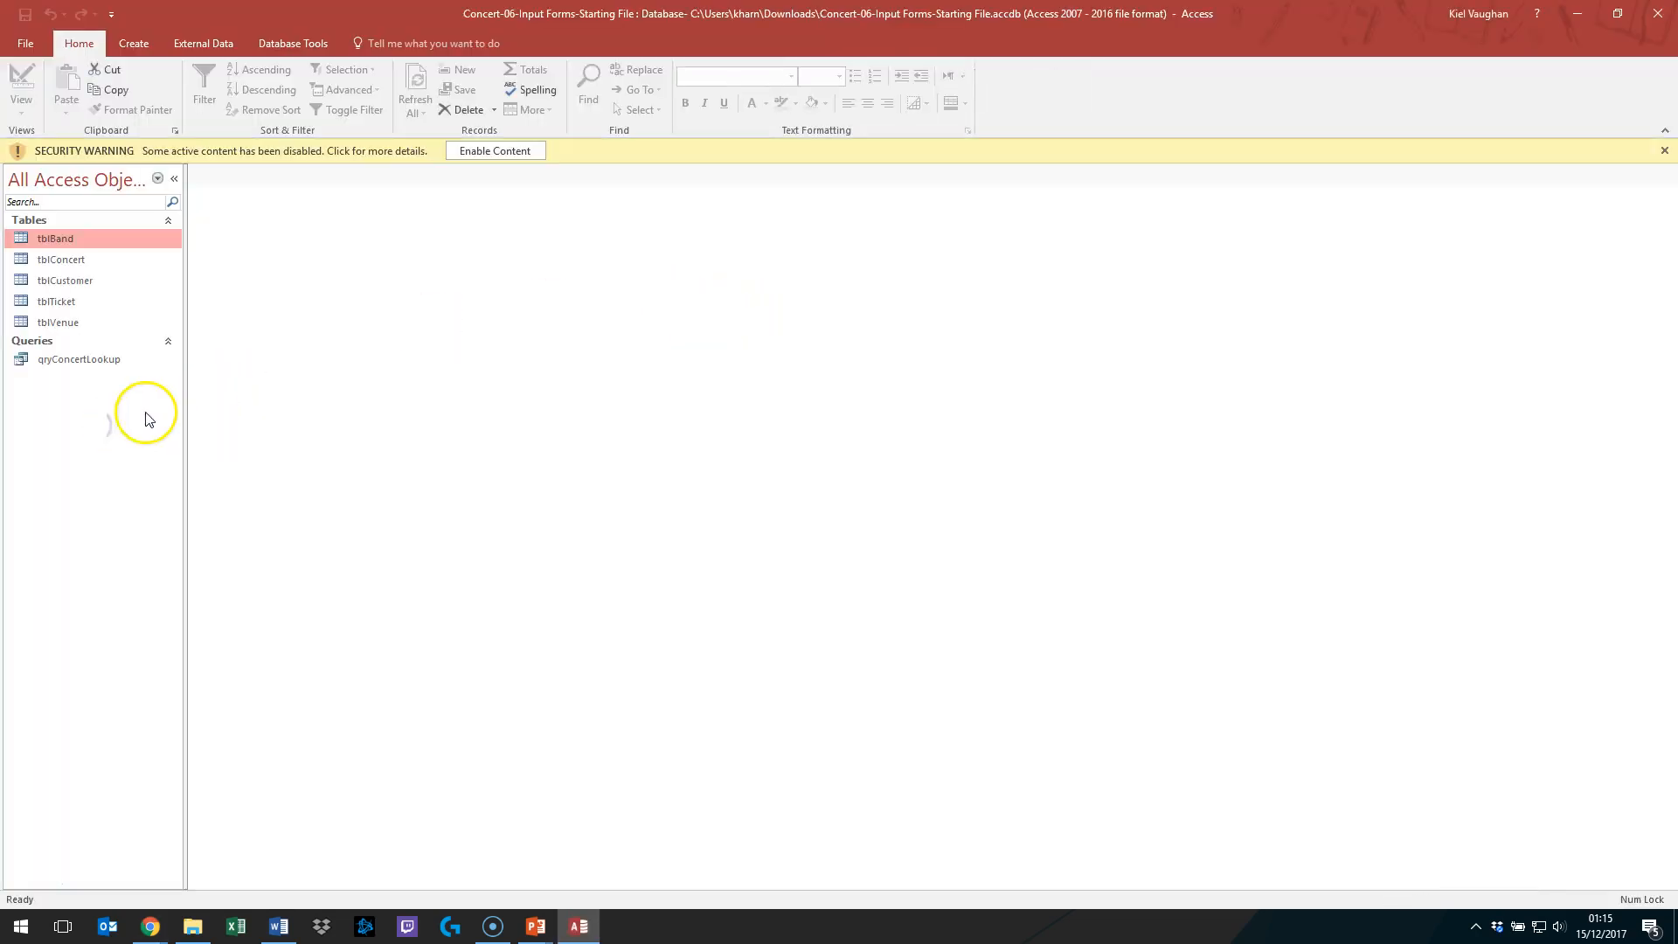
pyautogui.click(477, 151)
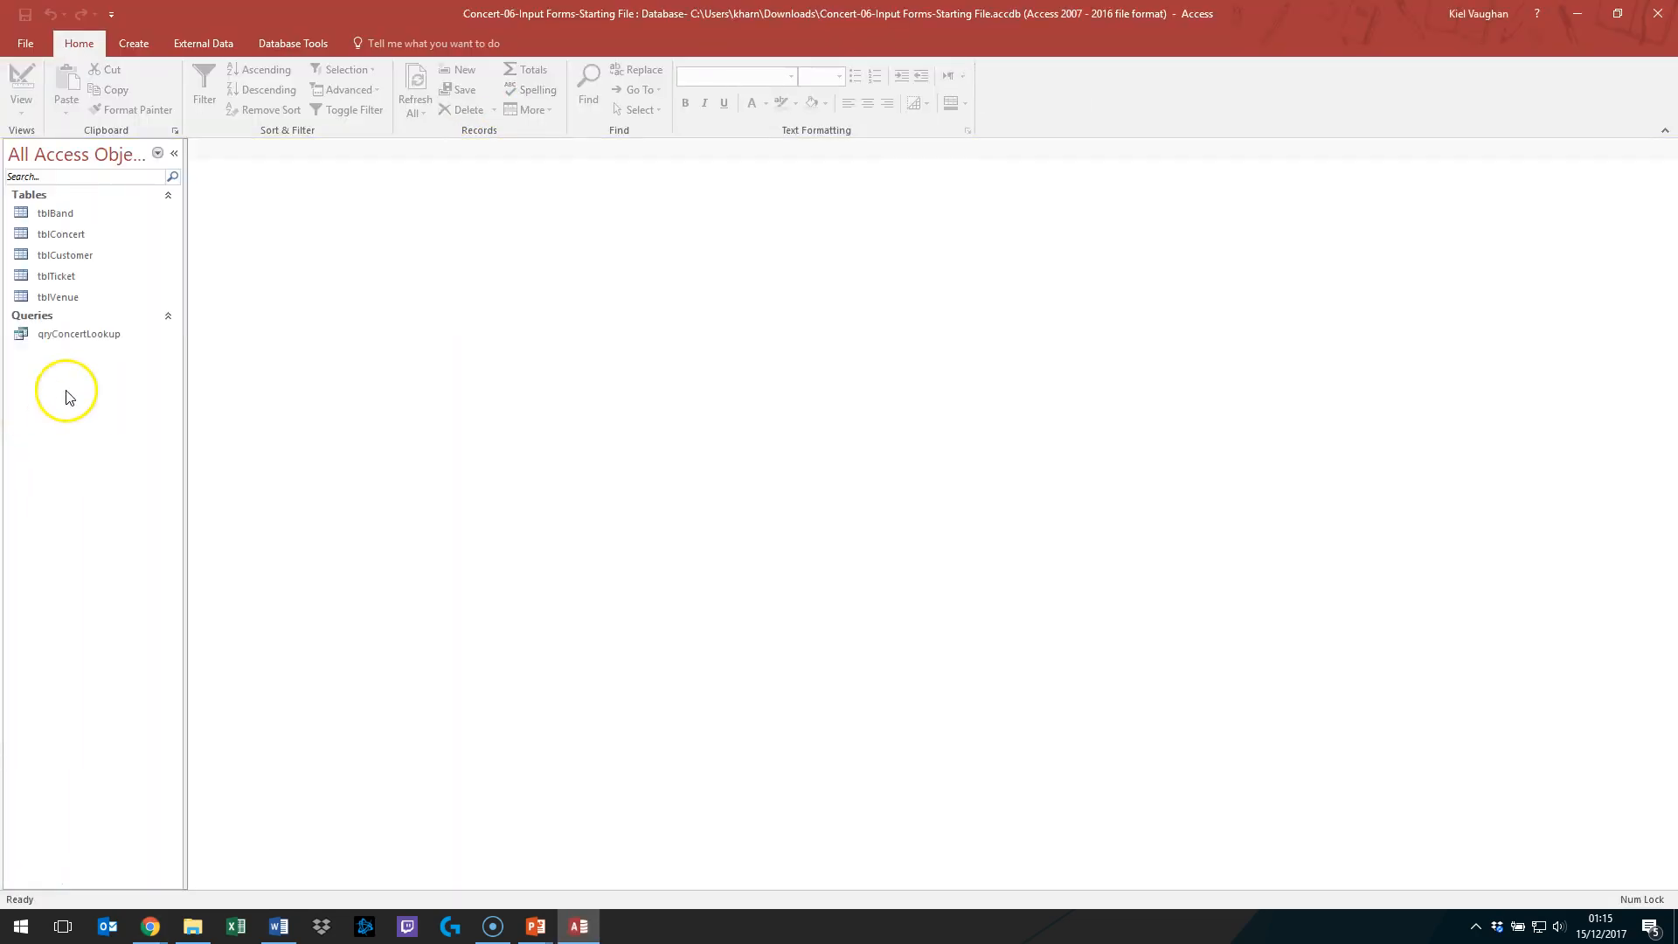
# Step: Start the Form Wizard for tblBand and include all its fields: BandID, Bname and Bgenre
pyautogui.click(151, 50)
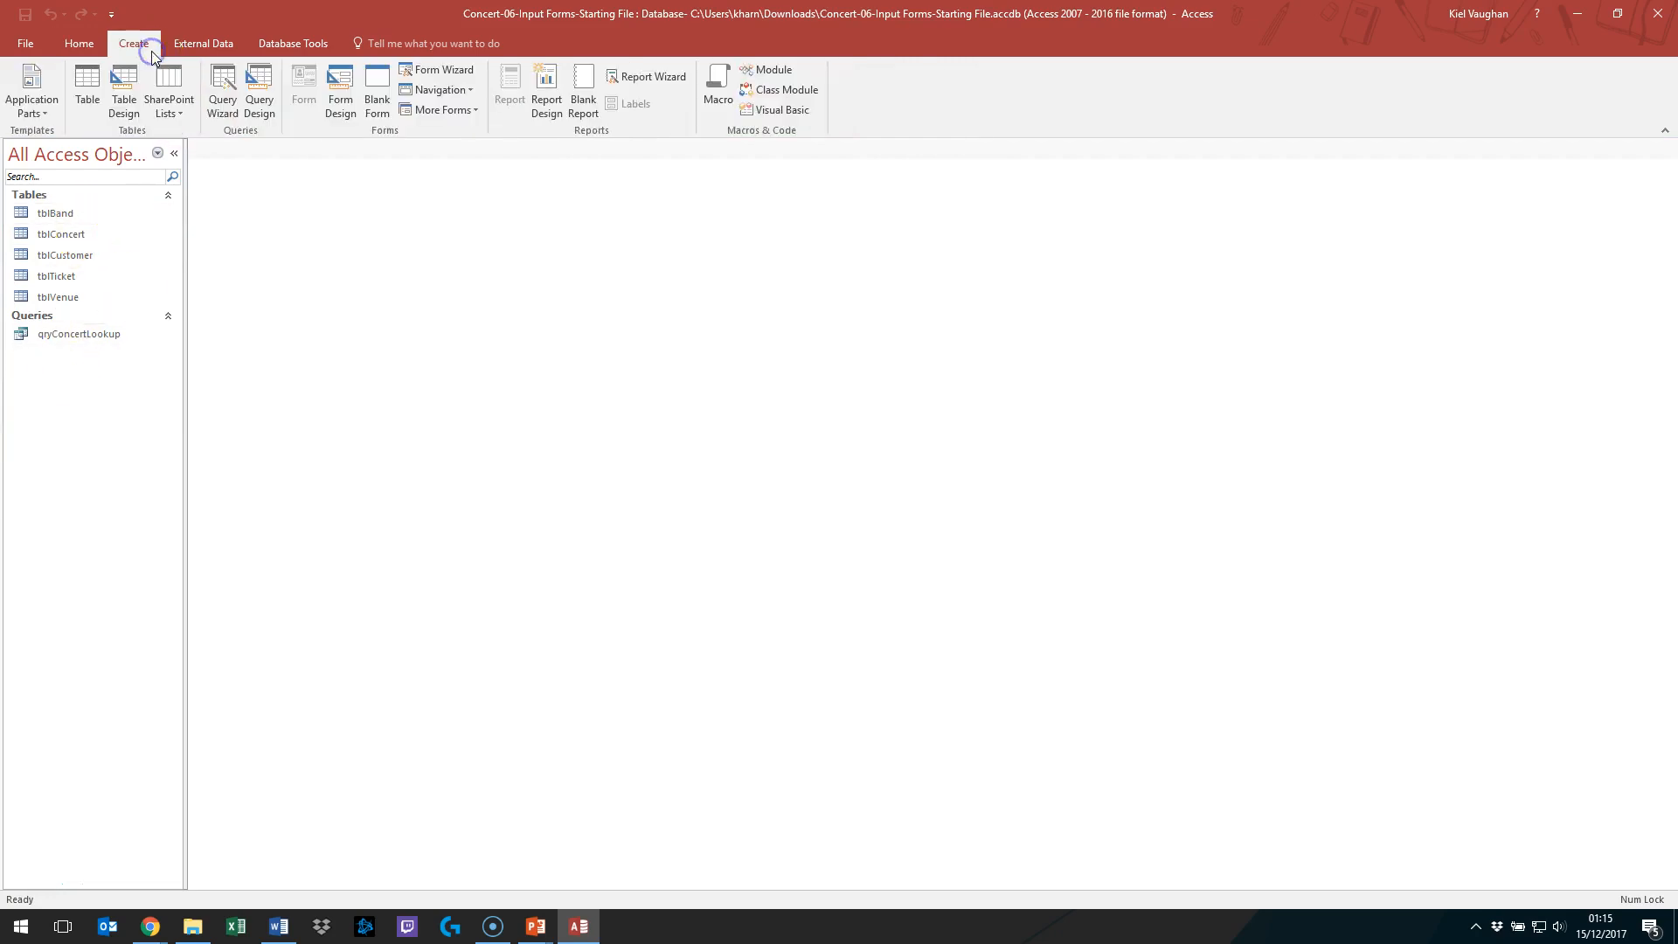
pyautogui.click(433, 70)
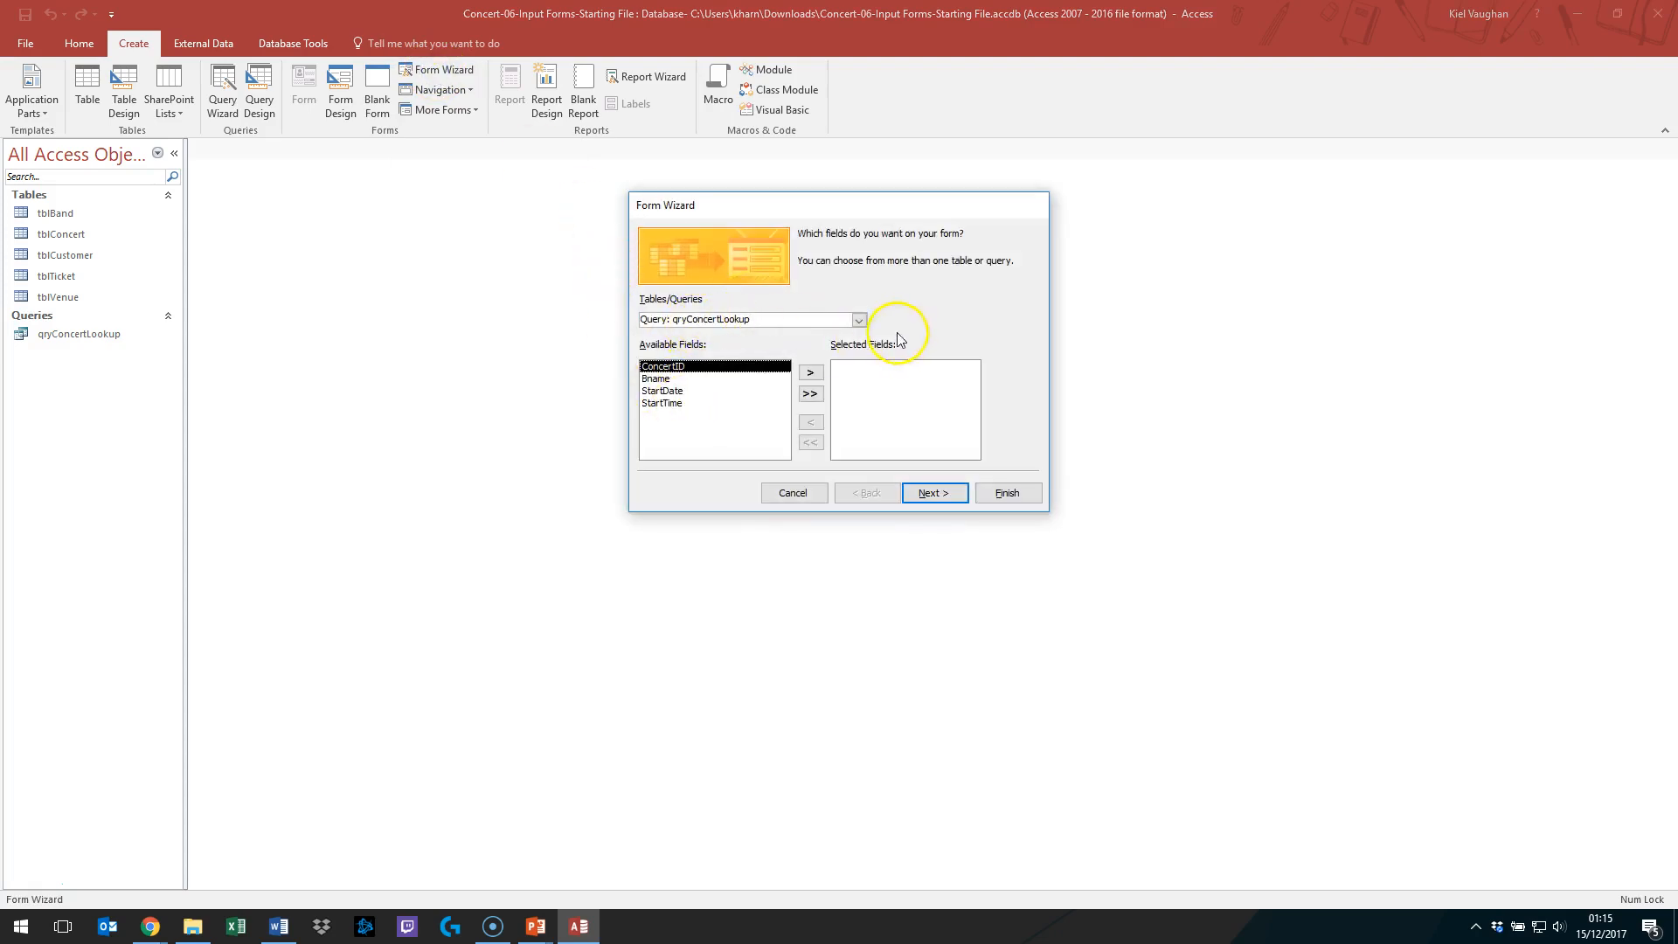
pyautogui.click(861, 320)
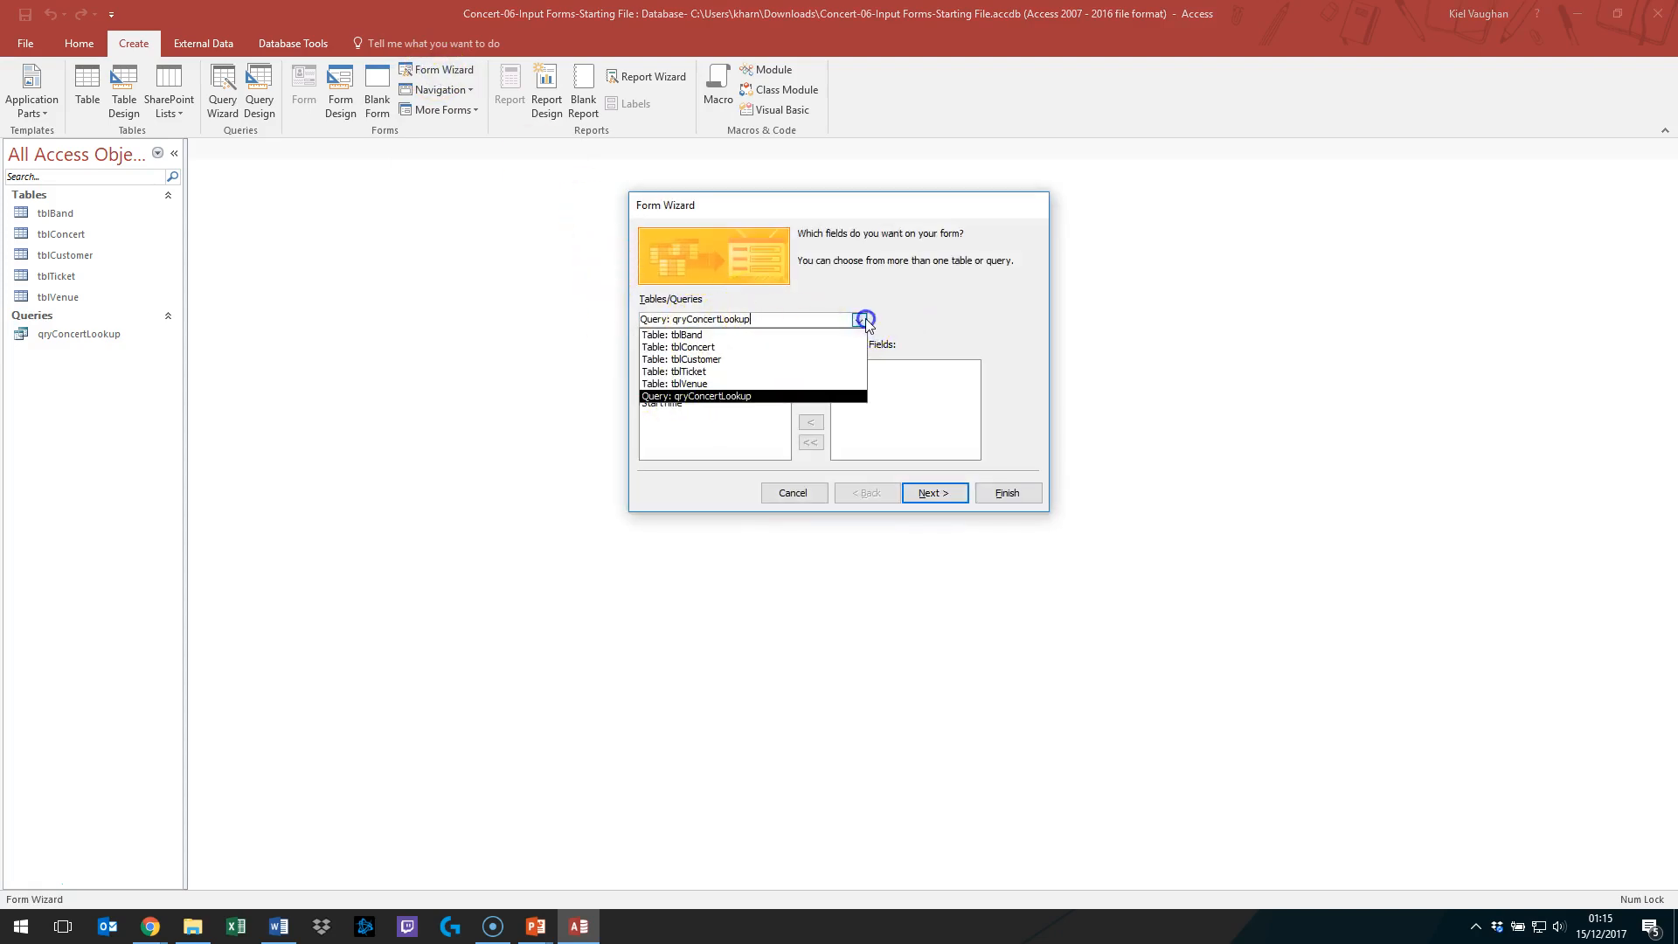
pyautogui.click(682, 339)
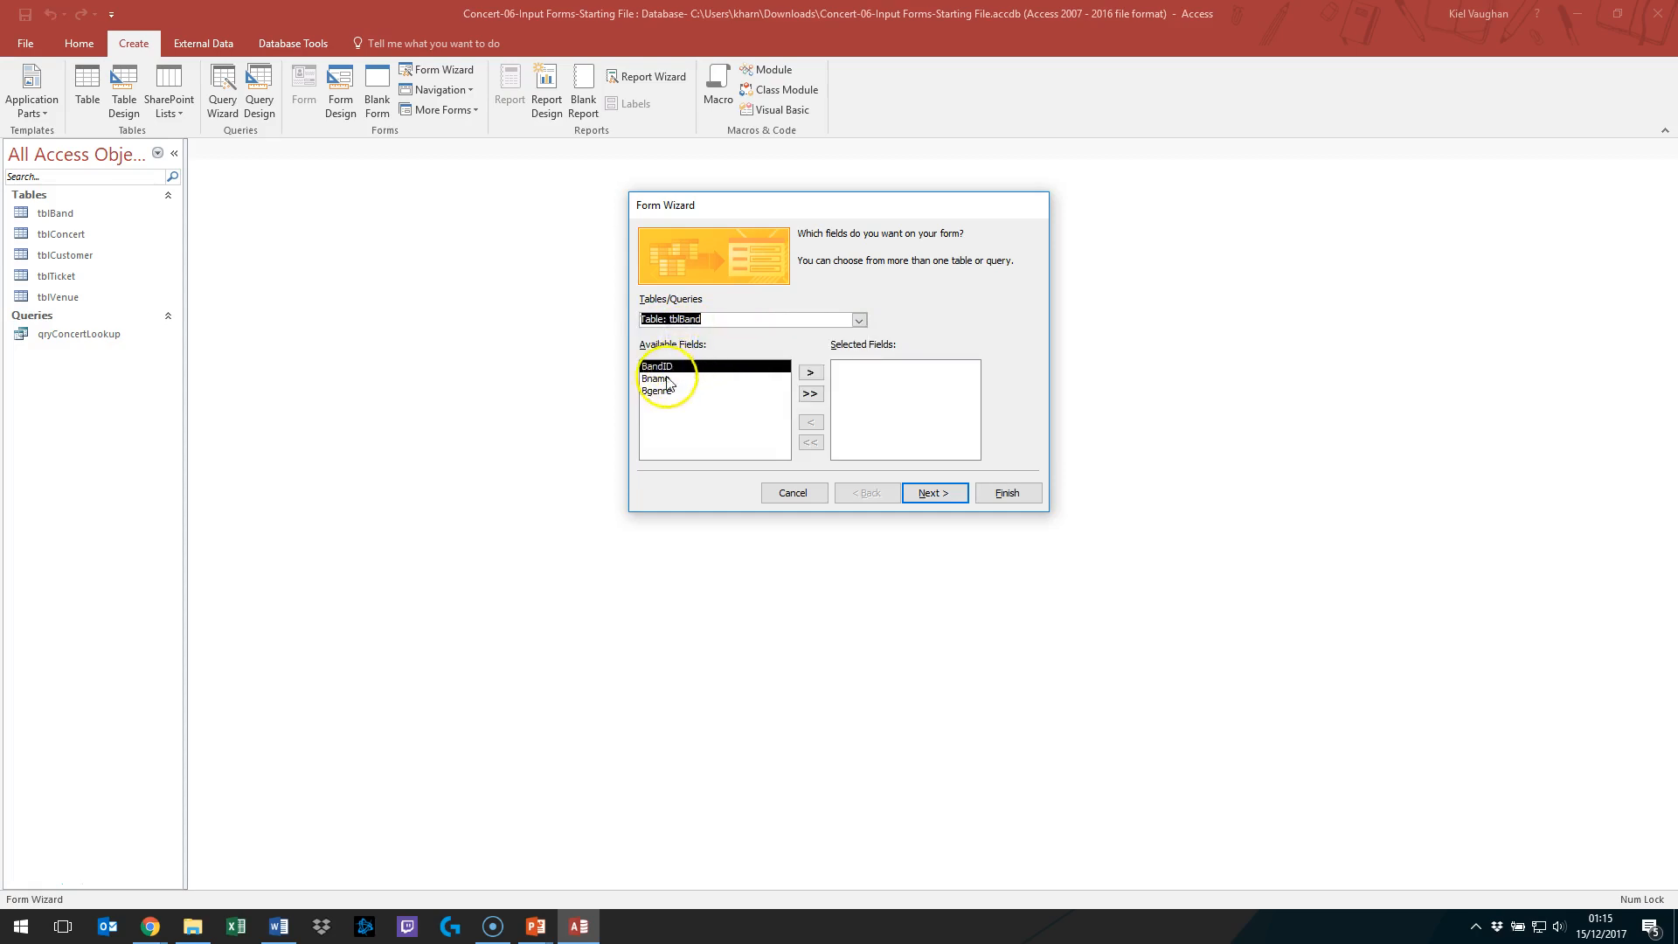
pyautogui.click(809, 394)
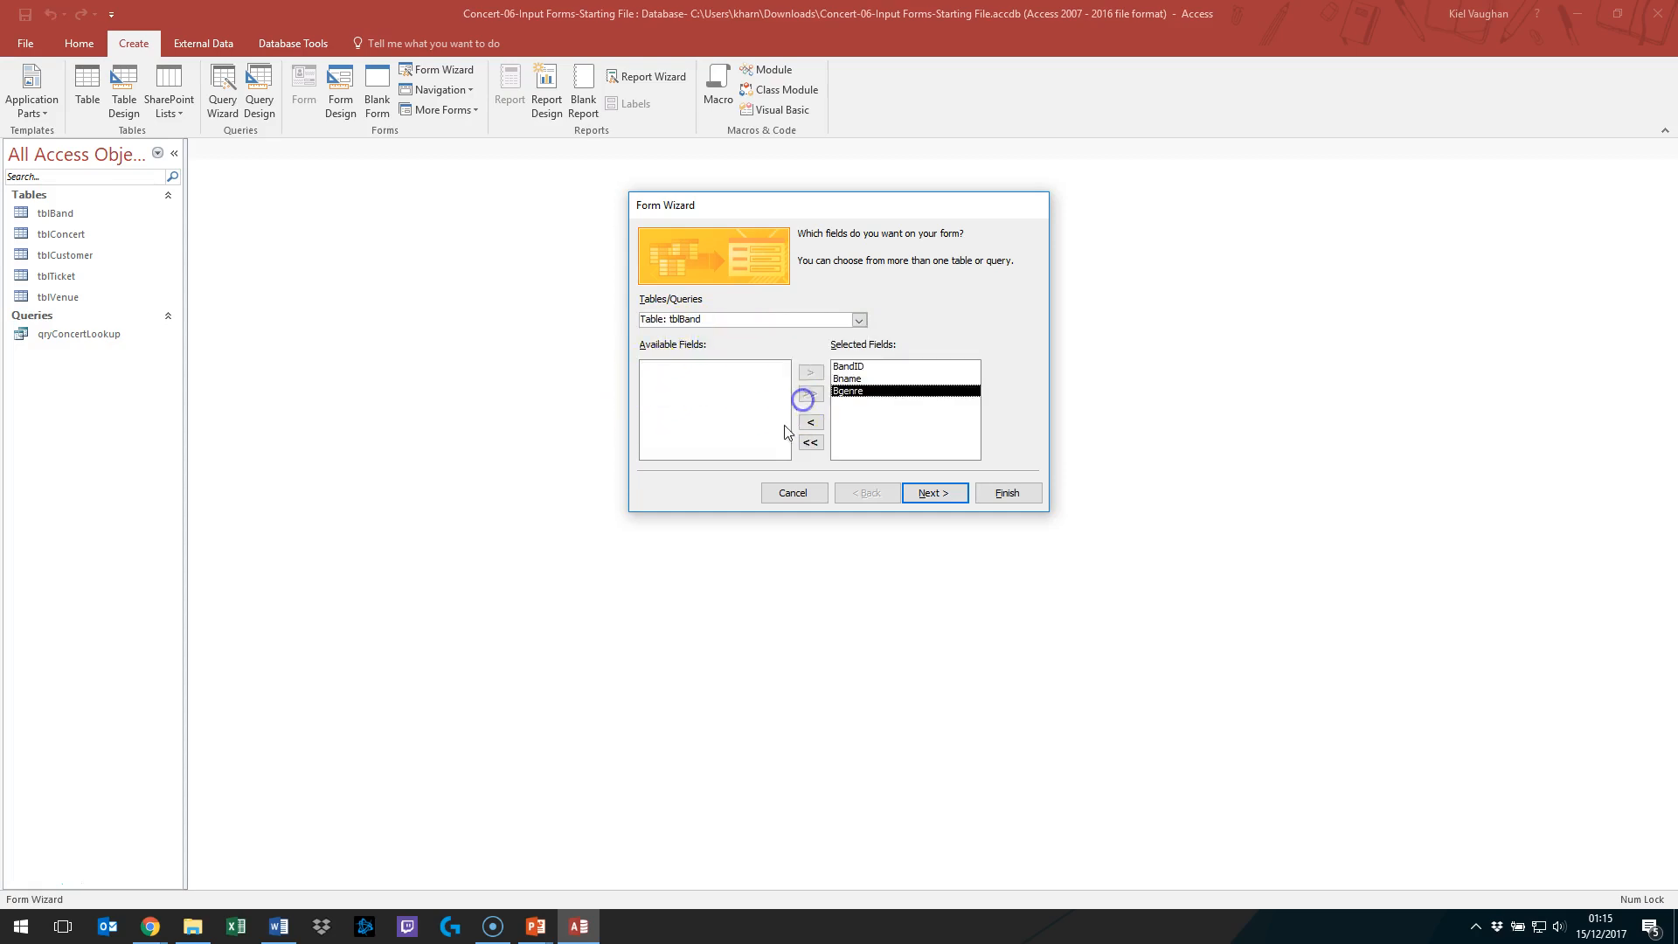
pyautogui.click(941, 498)
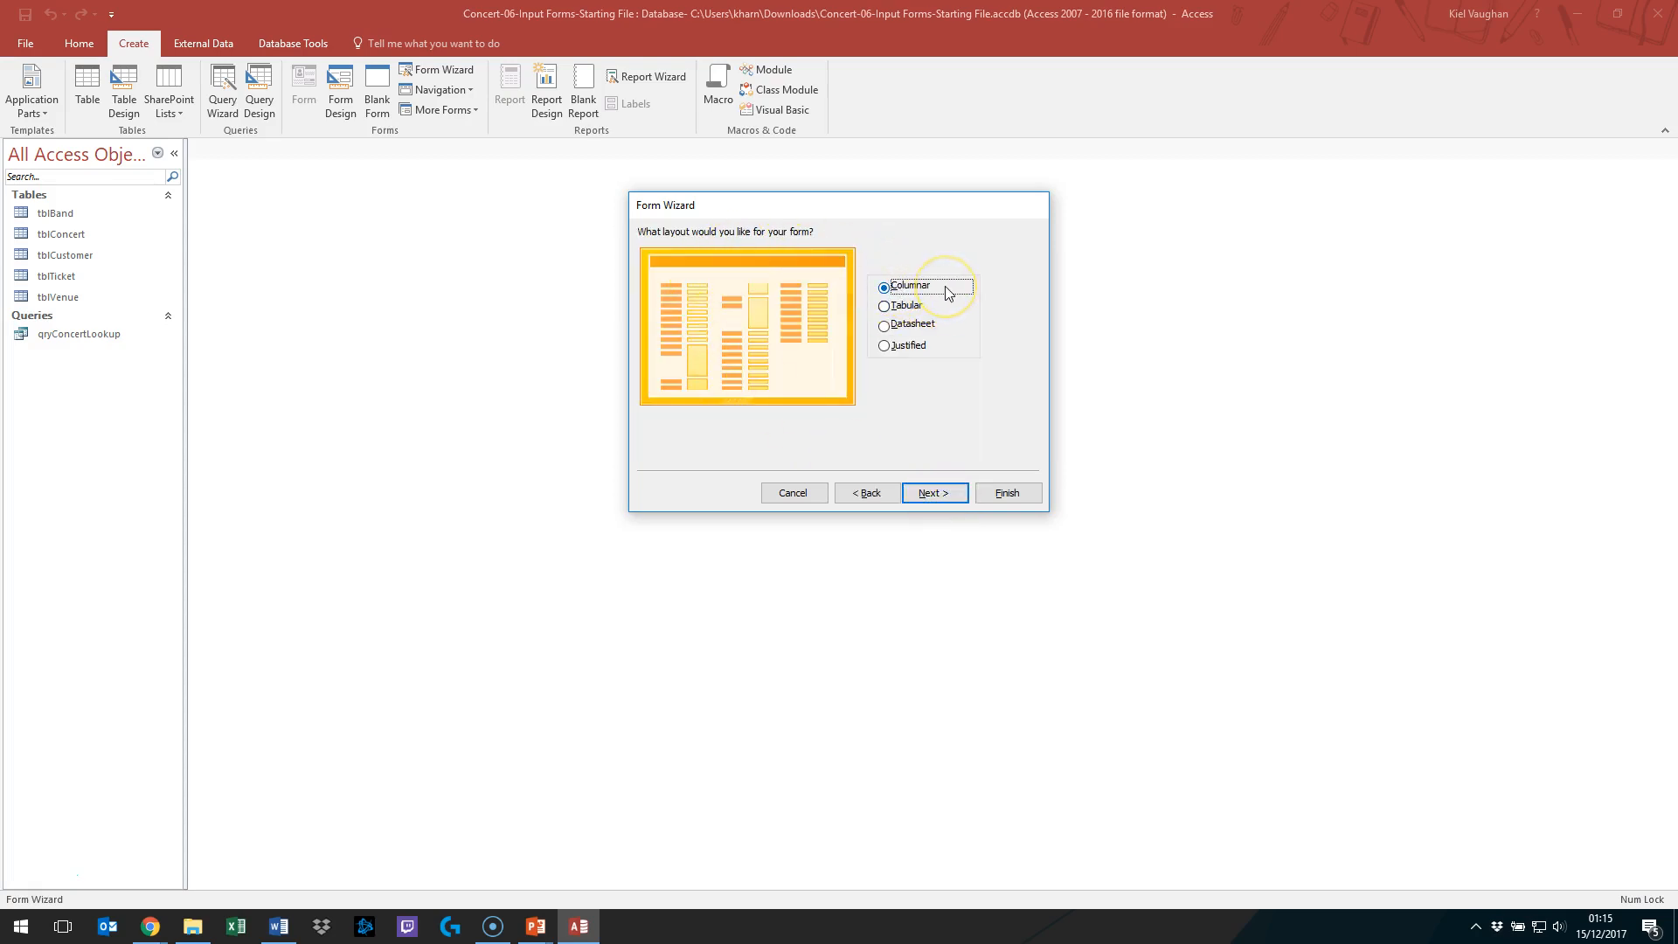
# Step: Keep the Columnar layout, title the form frmBand and finish the wizard with the form opened for viewing
pyautogui.click(951, 500)
pyautogui.click(821, 253)
pyautogui.doubleClick(820, 253)
pyautogui.write('frmBand')
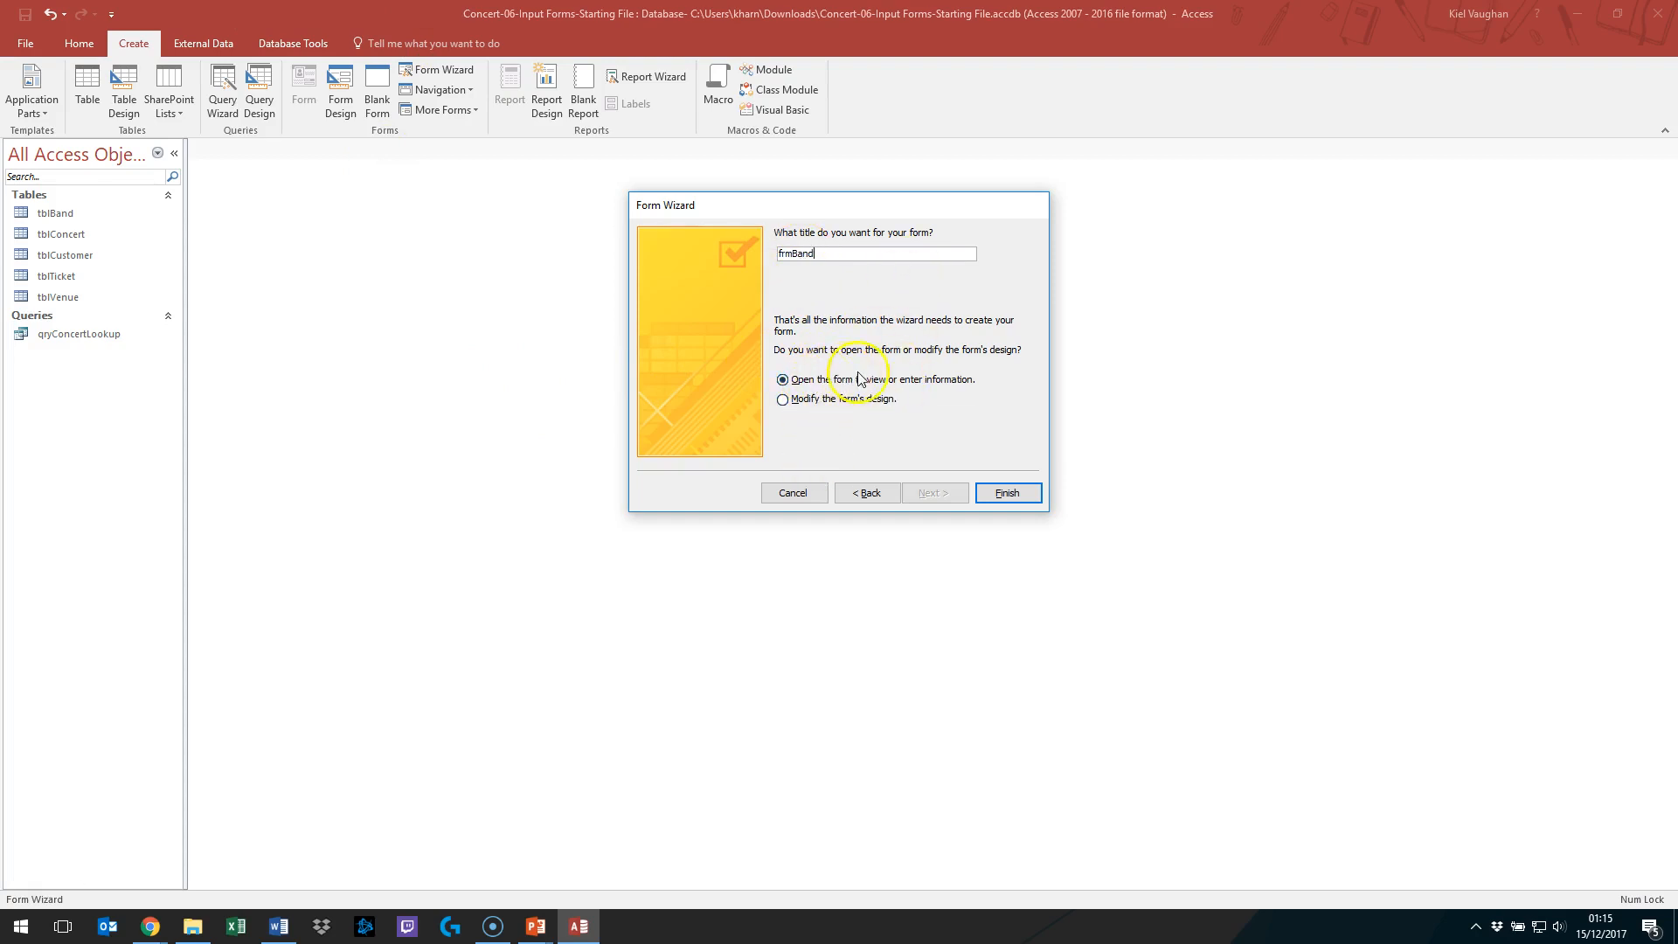
pyautogui.click(1007, 492)
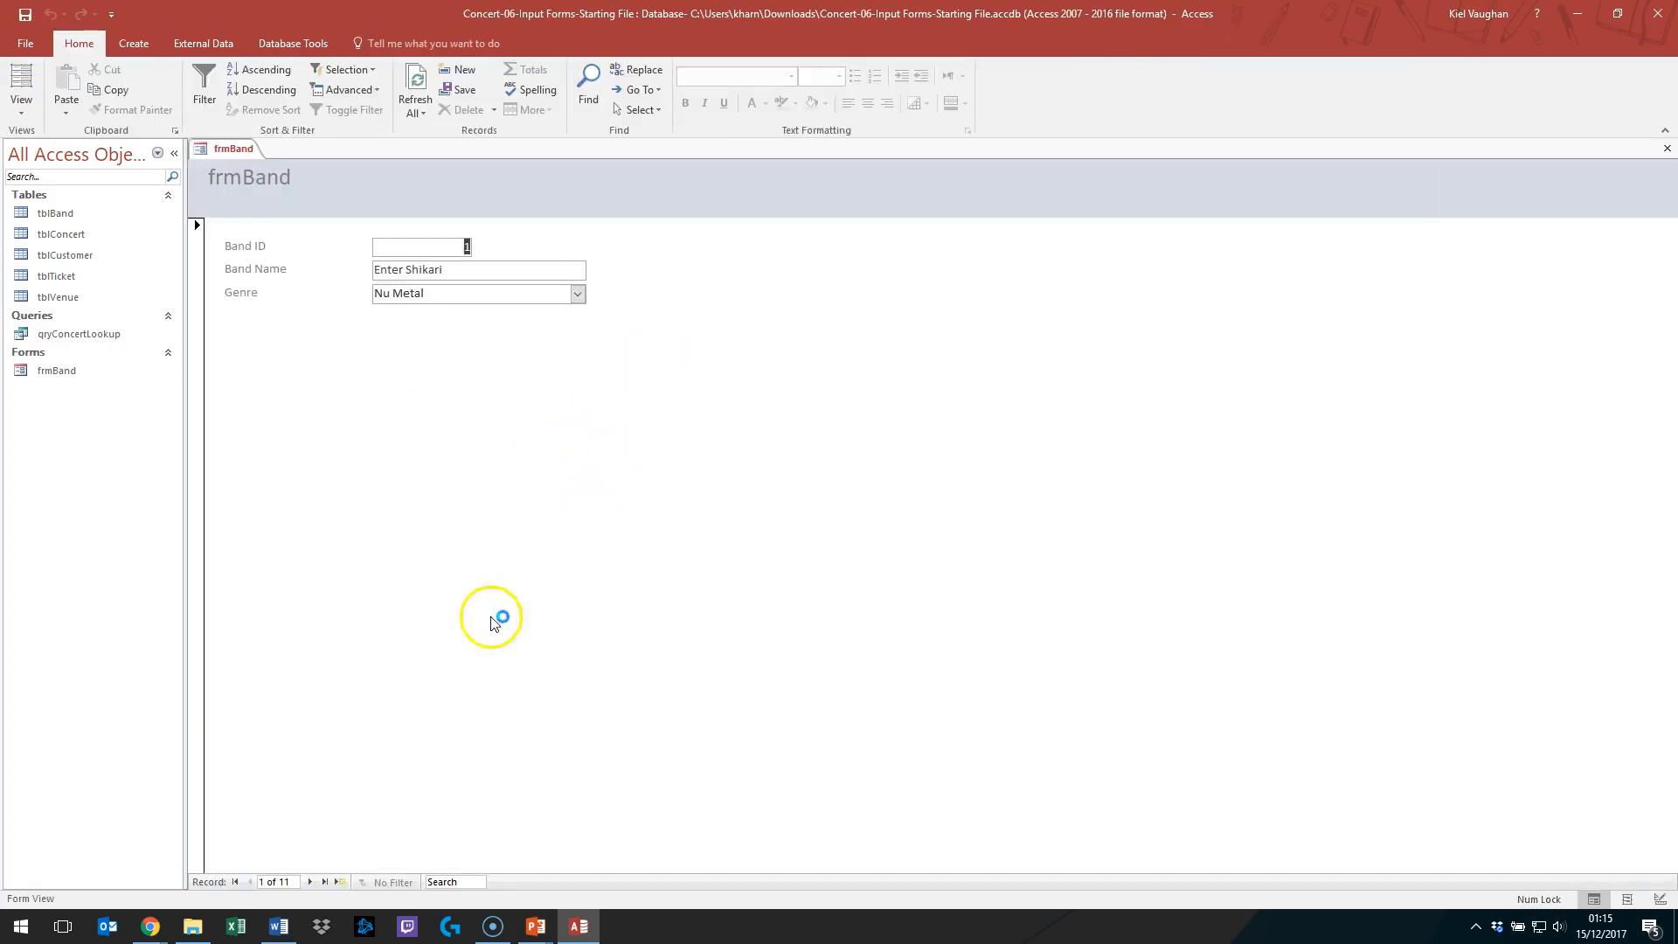
# Step: Browse back and forth between the first two band records in the form
pyautogui.click(310, 881)
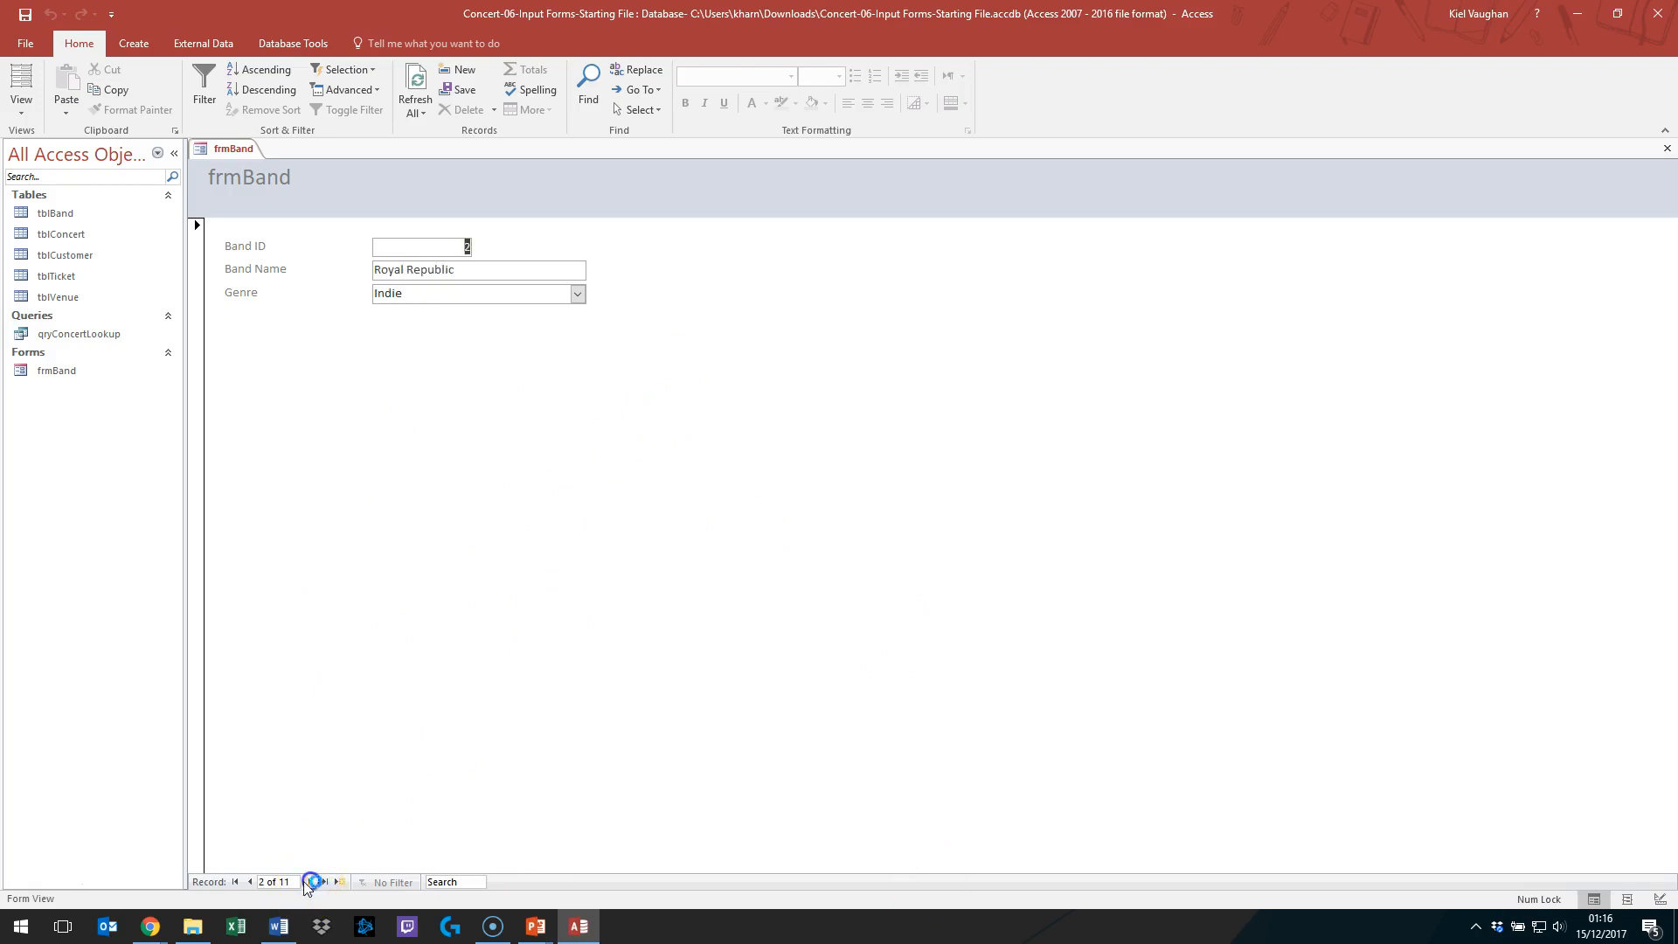
pyautogui.click(250, 881)
pyautogui.click(311, 880)
pyautogui.click(250, 880)
pyautogui.click(310, 881)
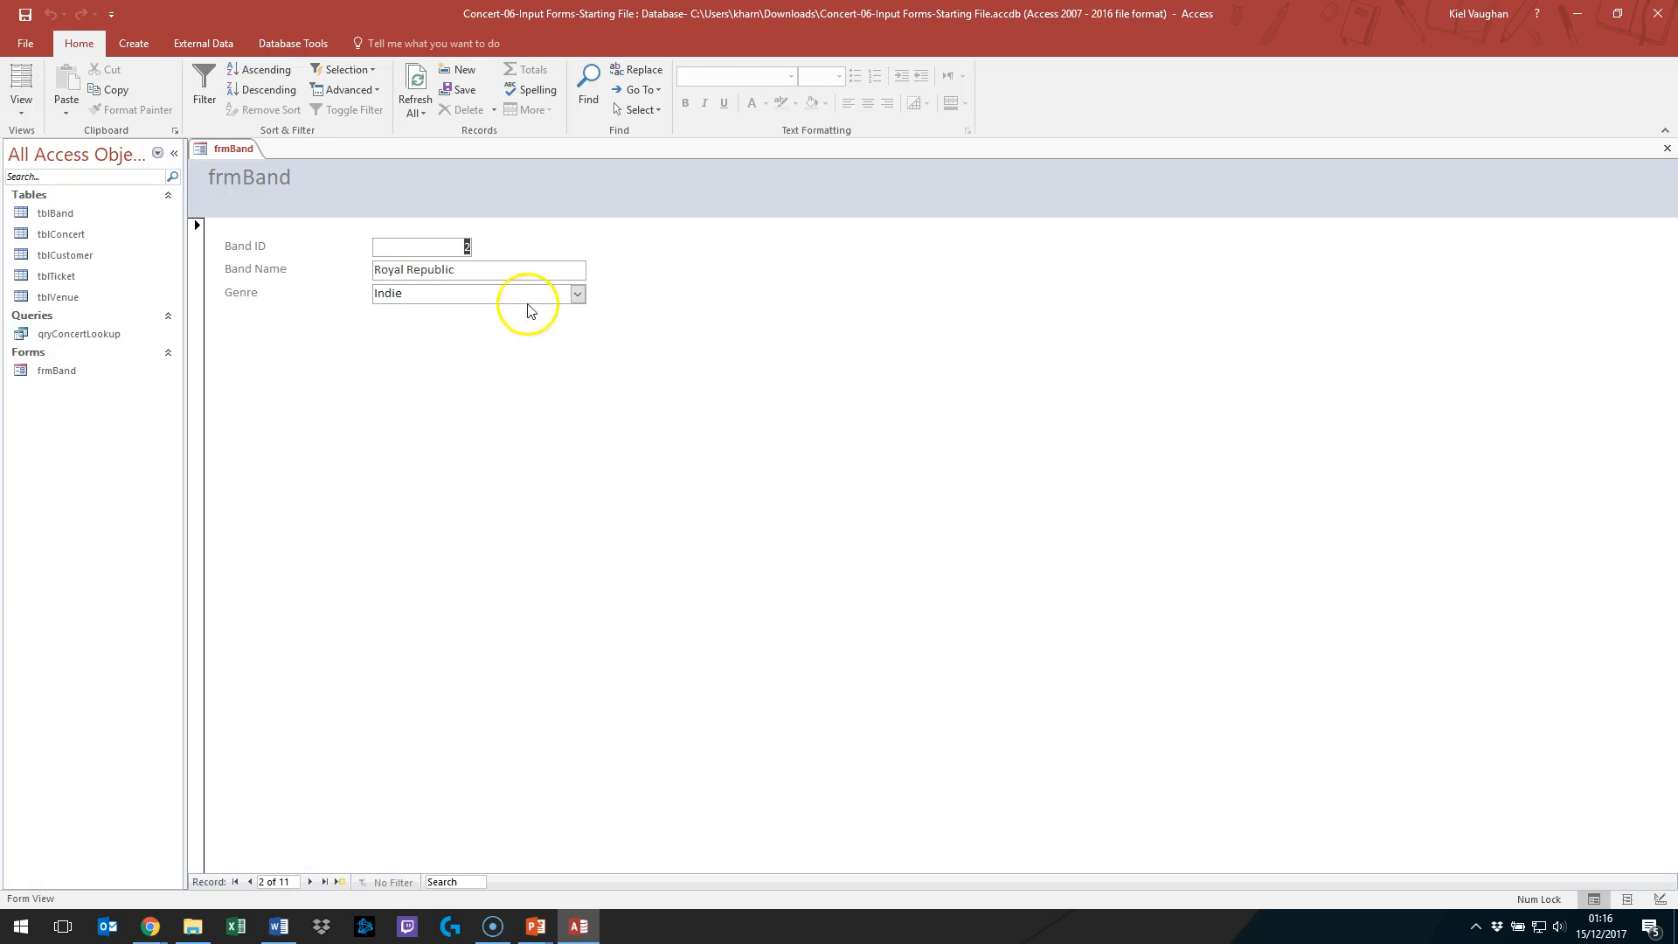
# Step: Examine the Band ID, Band Name and Genre fields and their labels on the form
pyautogui.click(442, 245)
pyautogui.doubleClick(442, 245)
pyautogui.click(248, 156)
pyautogui.click(252, 272)
pyautogui.click(252, 297)
pyautogui.click(258, 249)
pyautogui.click(239, 271)
pyautogui.click(245, 293)
pyautogui.click(254, 245)
pyautogui.click(253, 294)
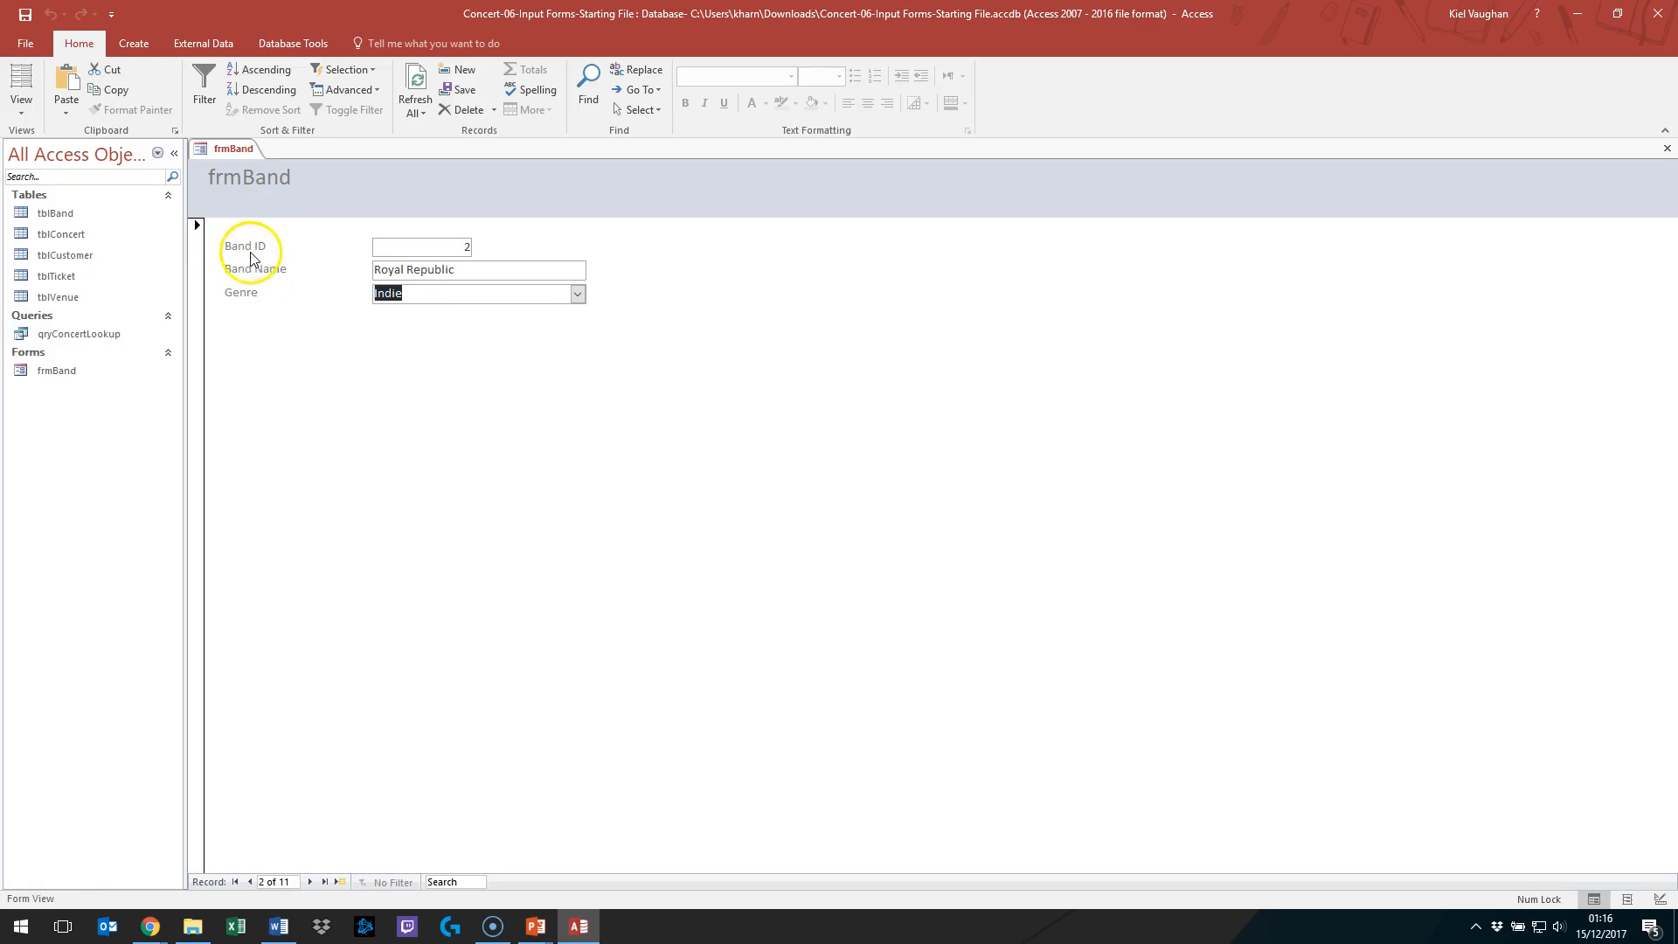
# Step: Open tblBand in Design View and inspect the Caption property of the BandID field
pyautogui.doubleClick(85, 218)
pyautogui.rightClick(85, 218)
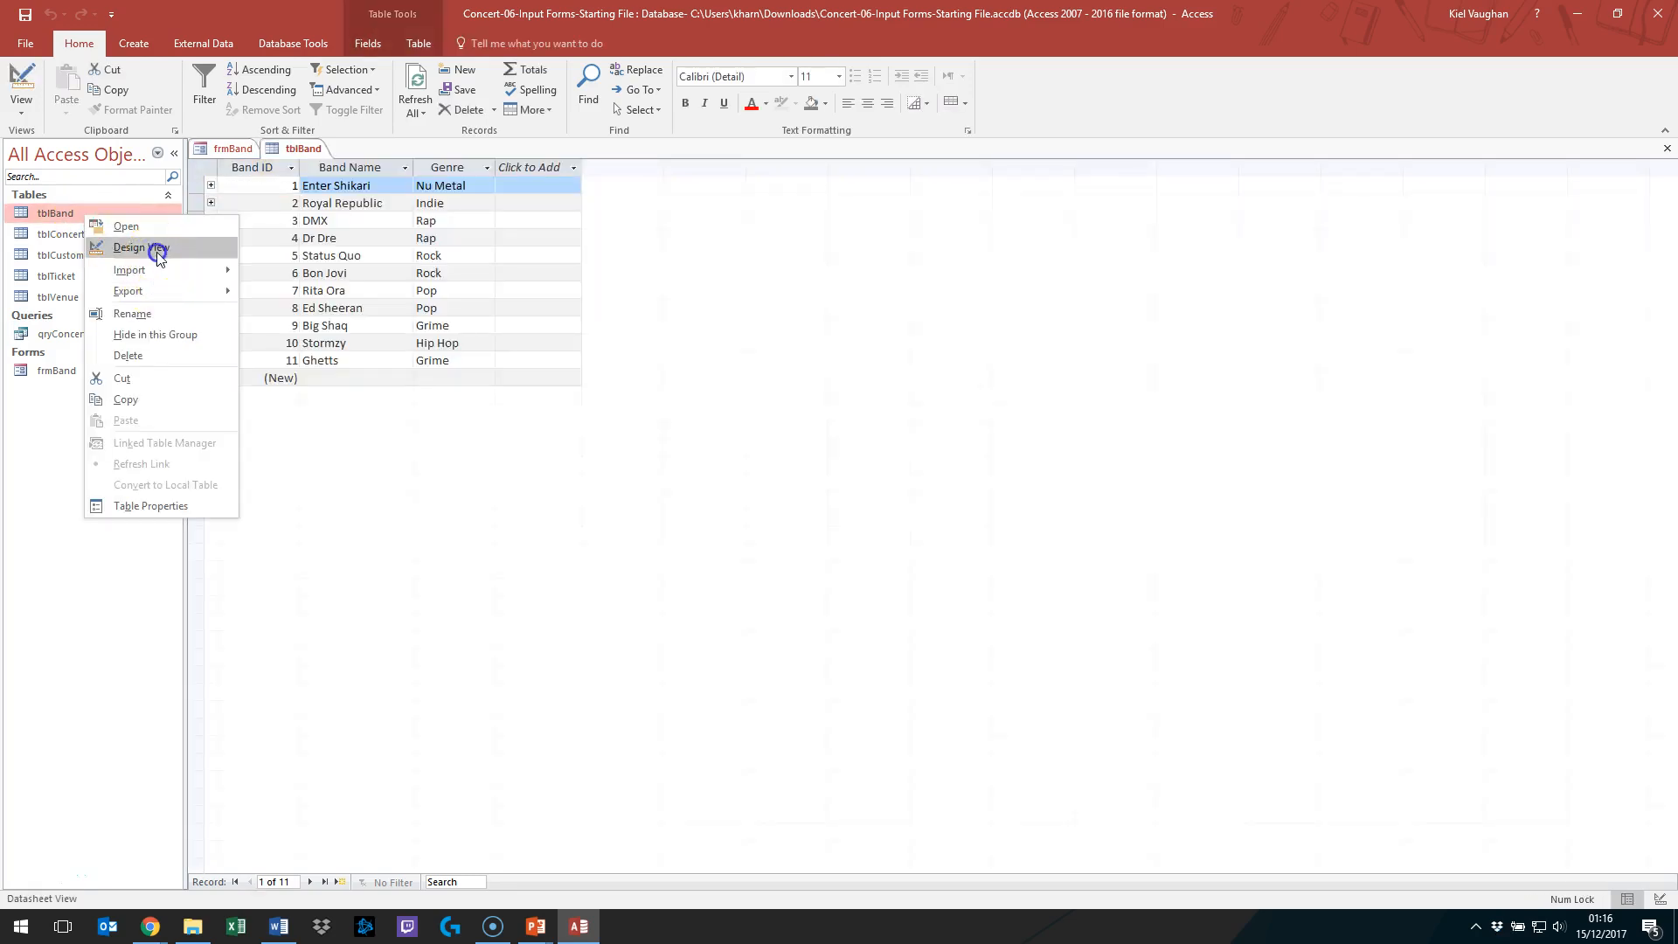
pyautogui.click(156, 250)
pyautogui.click(809, 528)
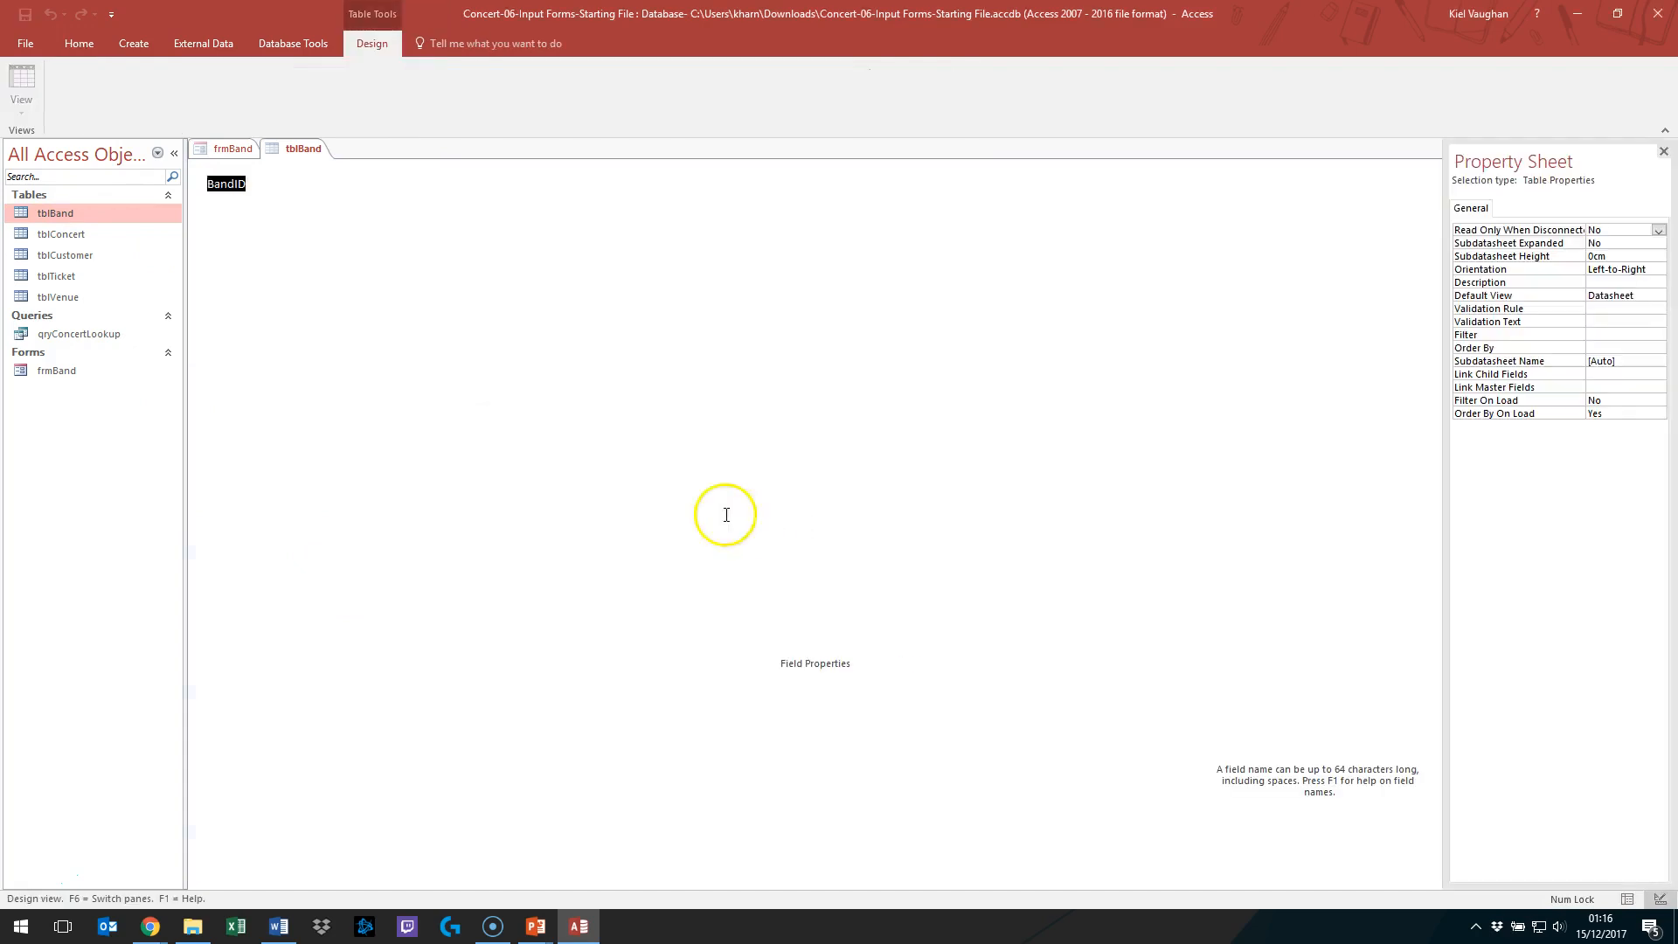
pyautogui.click(240, 203)
pyautogui.click(247, 186)
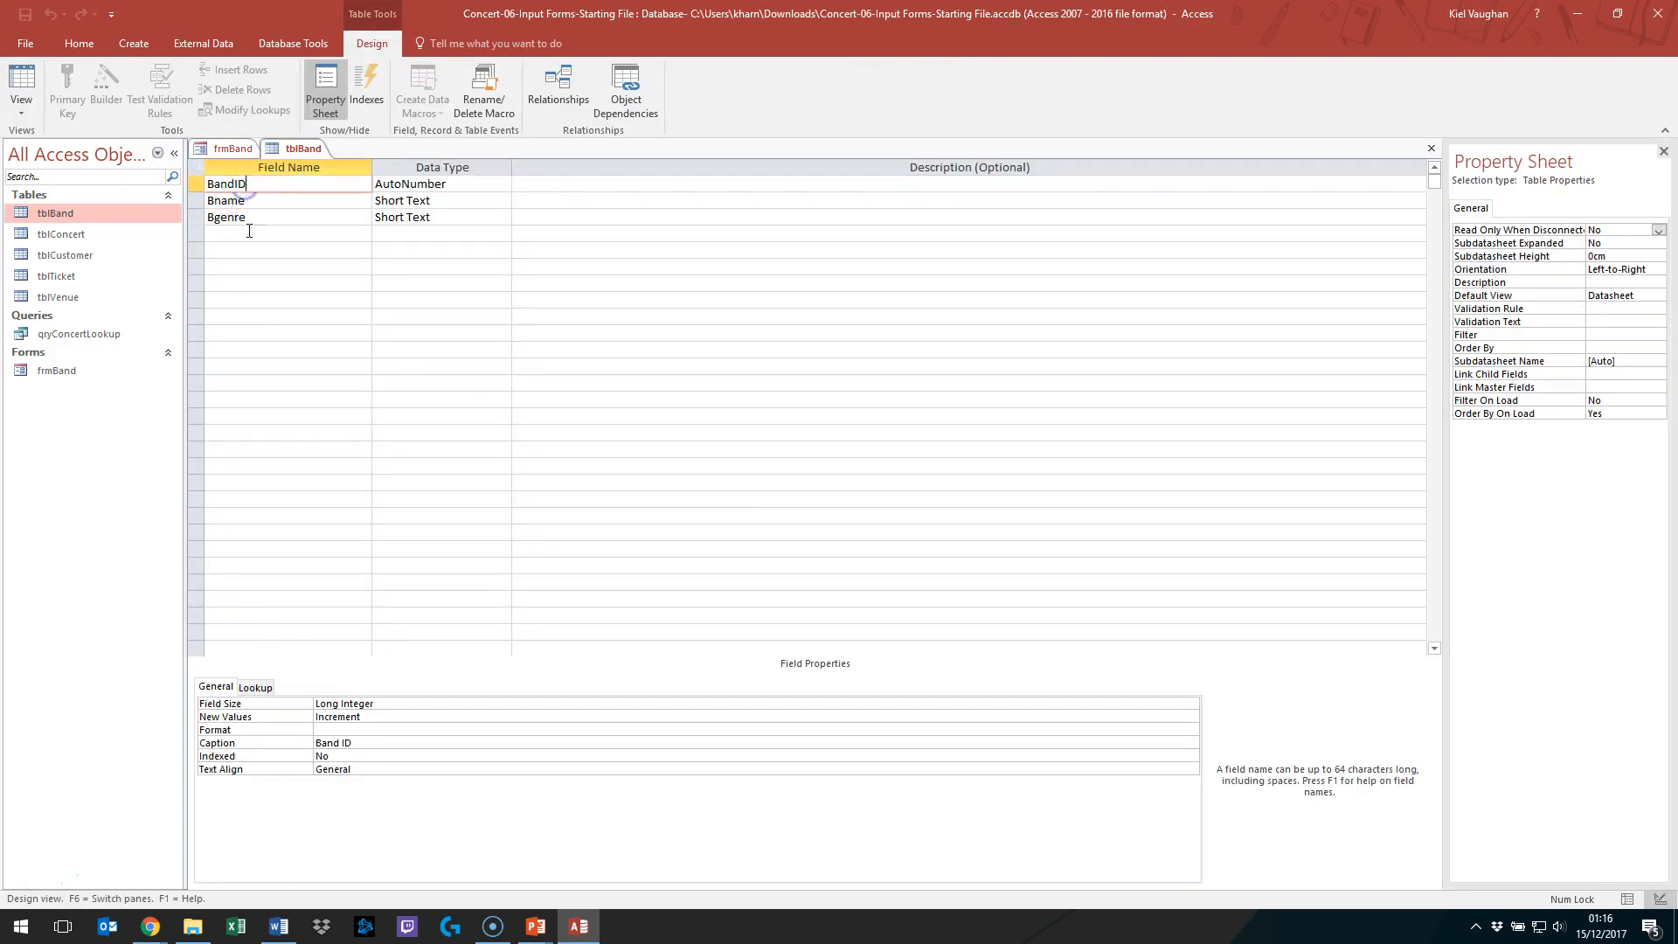
pyautogui.moveTo(339, 736); pyautogui.dragTo(230, 749)
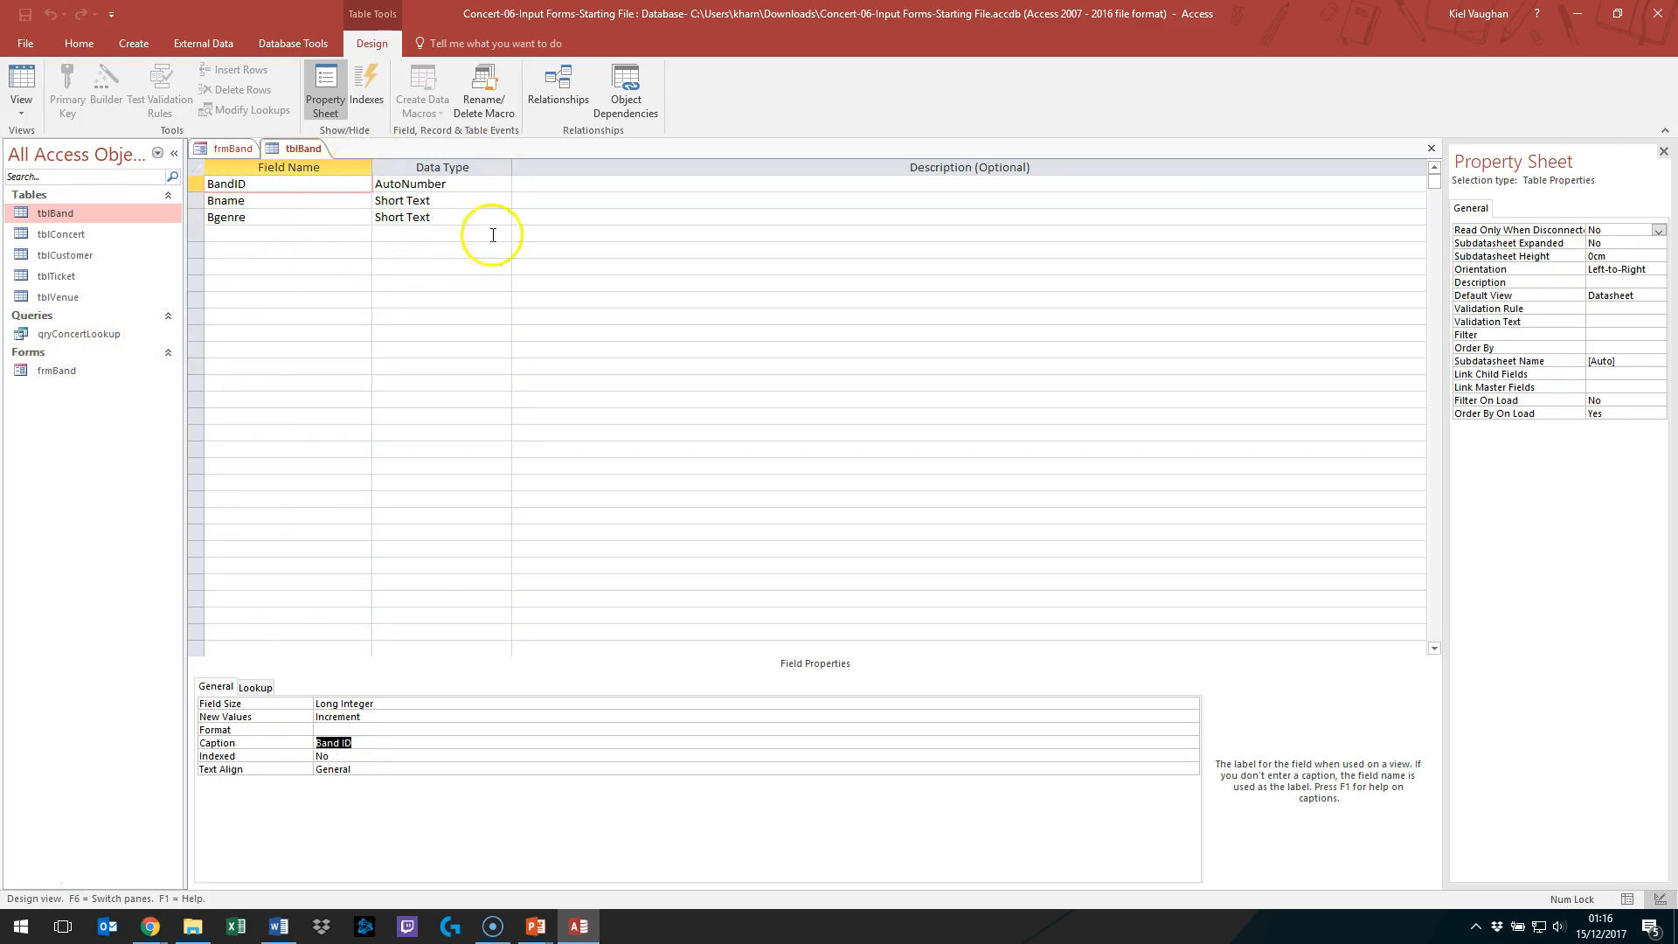
# Step: Review the Caption, Required and Validation Text properties of tblBand's Bname field
pyautogui.click(306, 202)
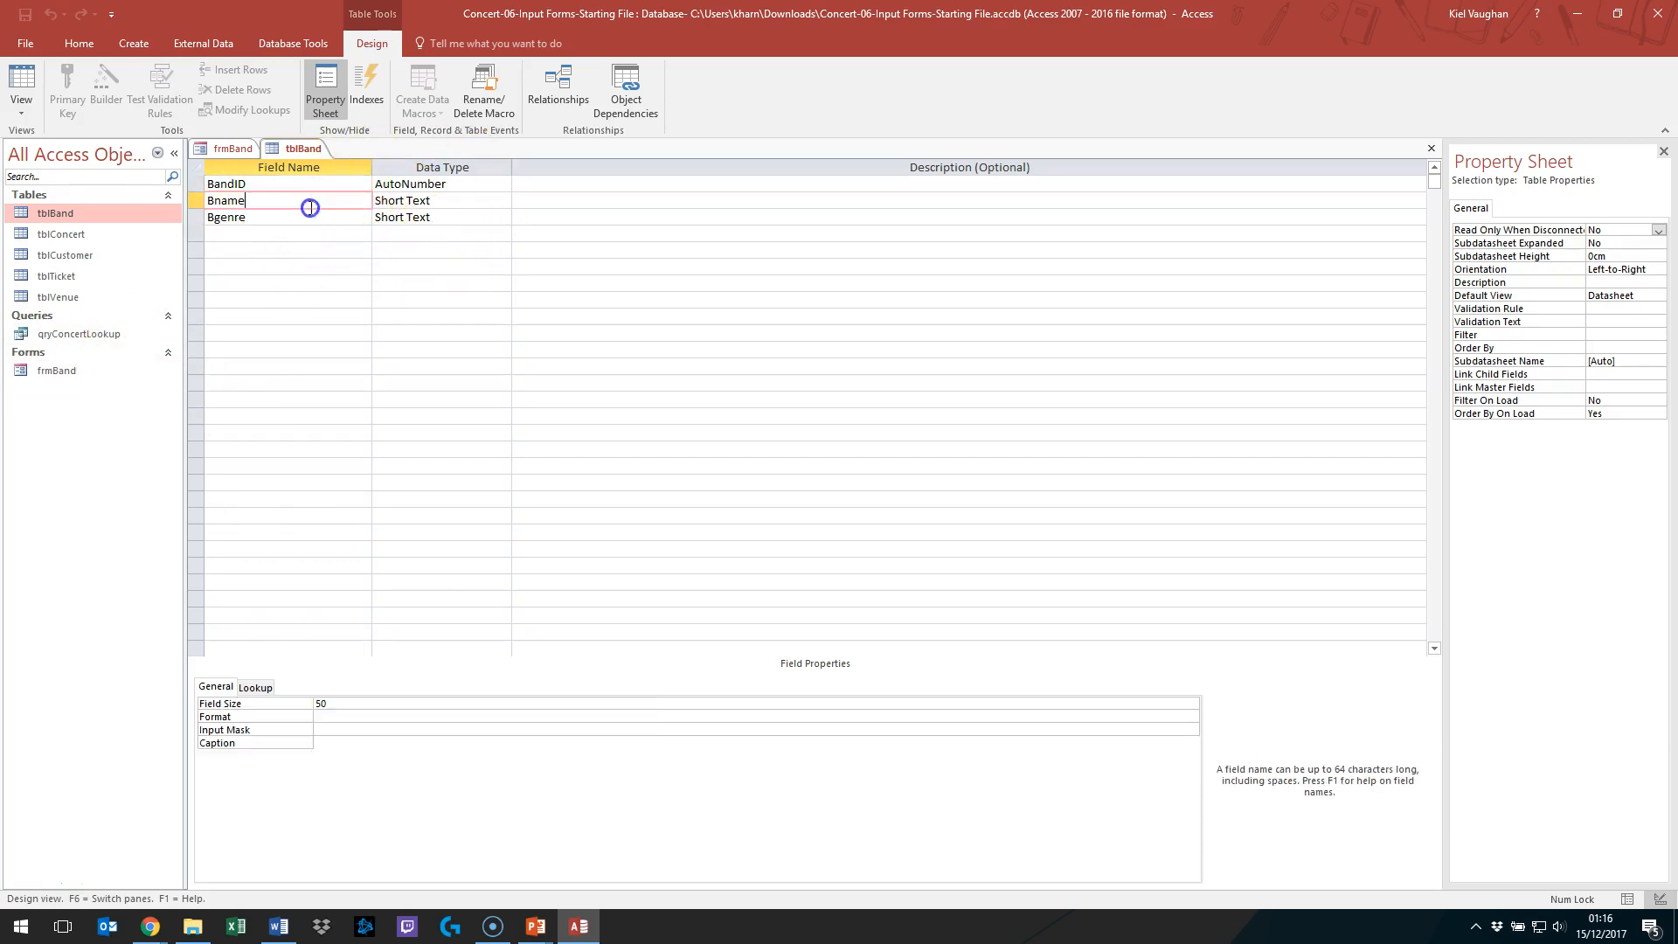
pyautogui.click(259, 745)
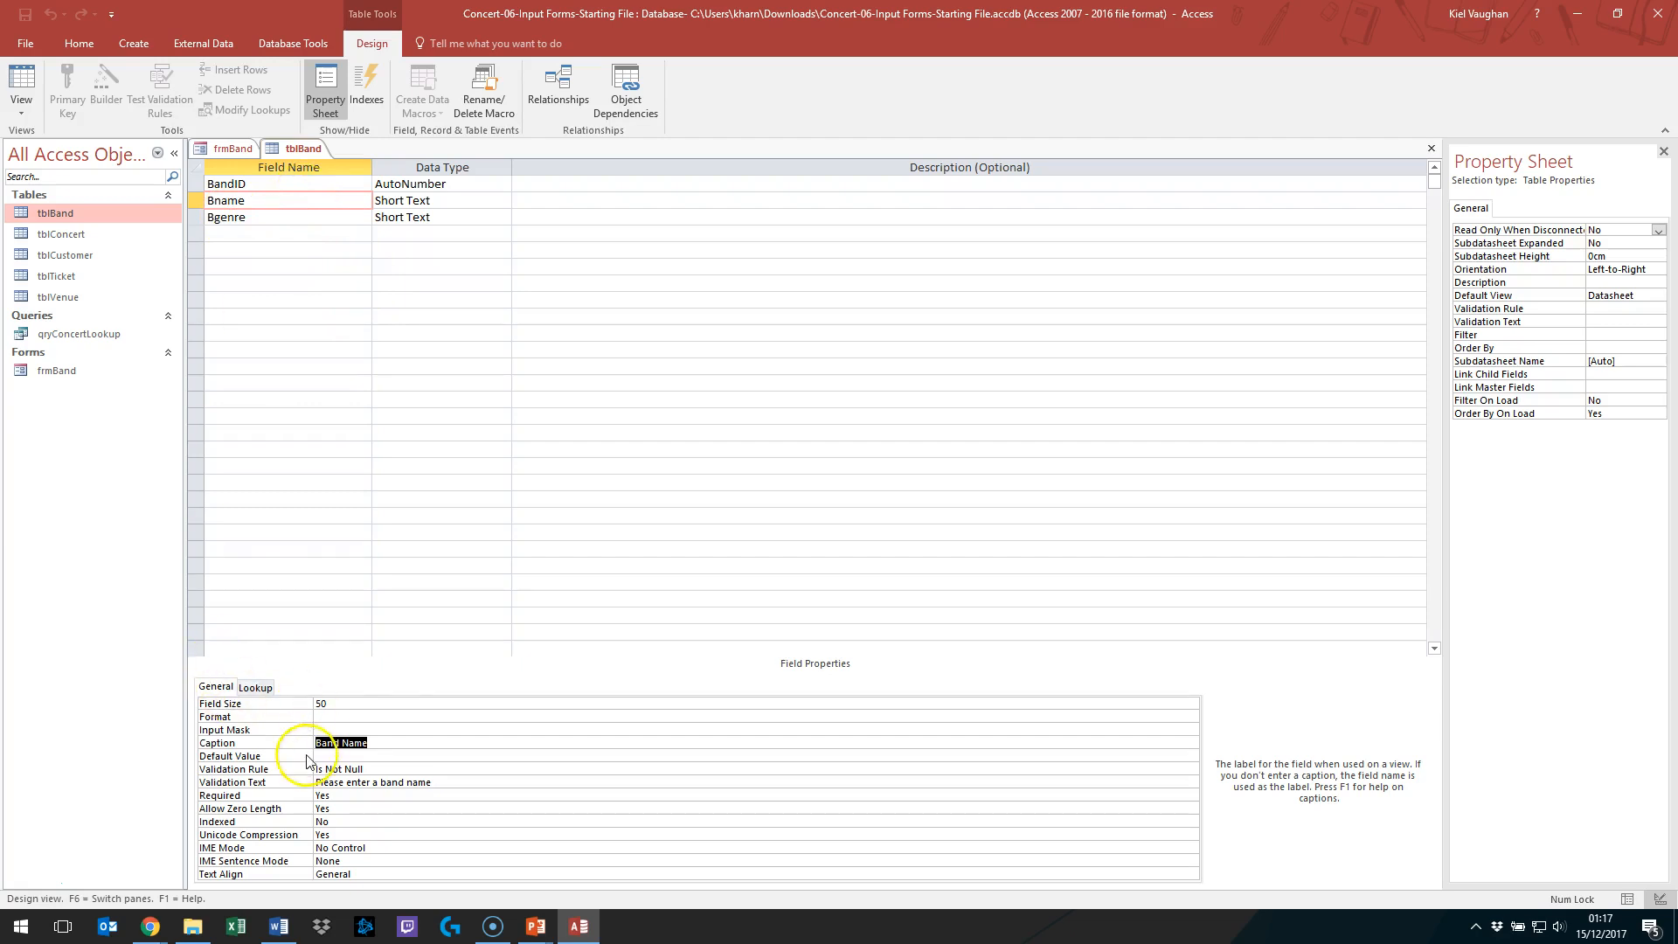
pyautogui.click(375, 742)
pyautogui.moveTo(377, 741); pyautogui.dragTo(262, 749)
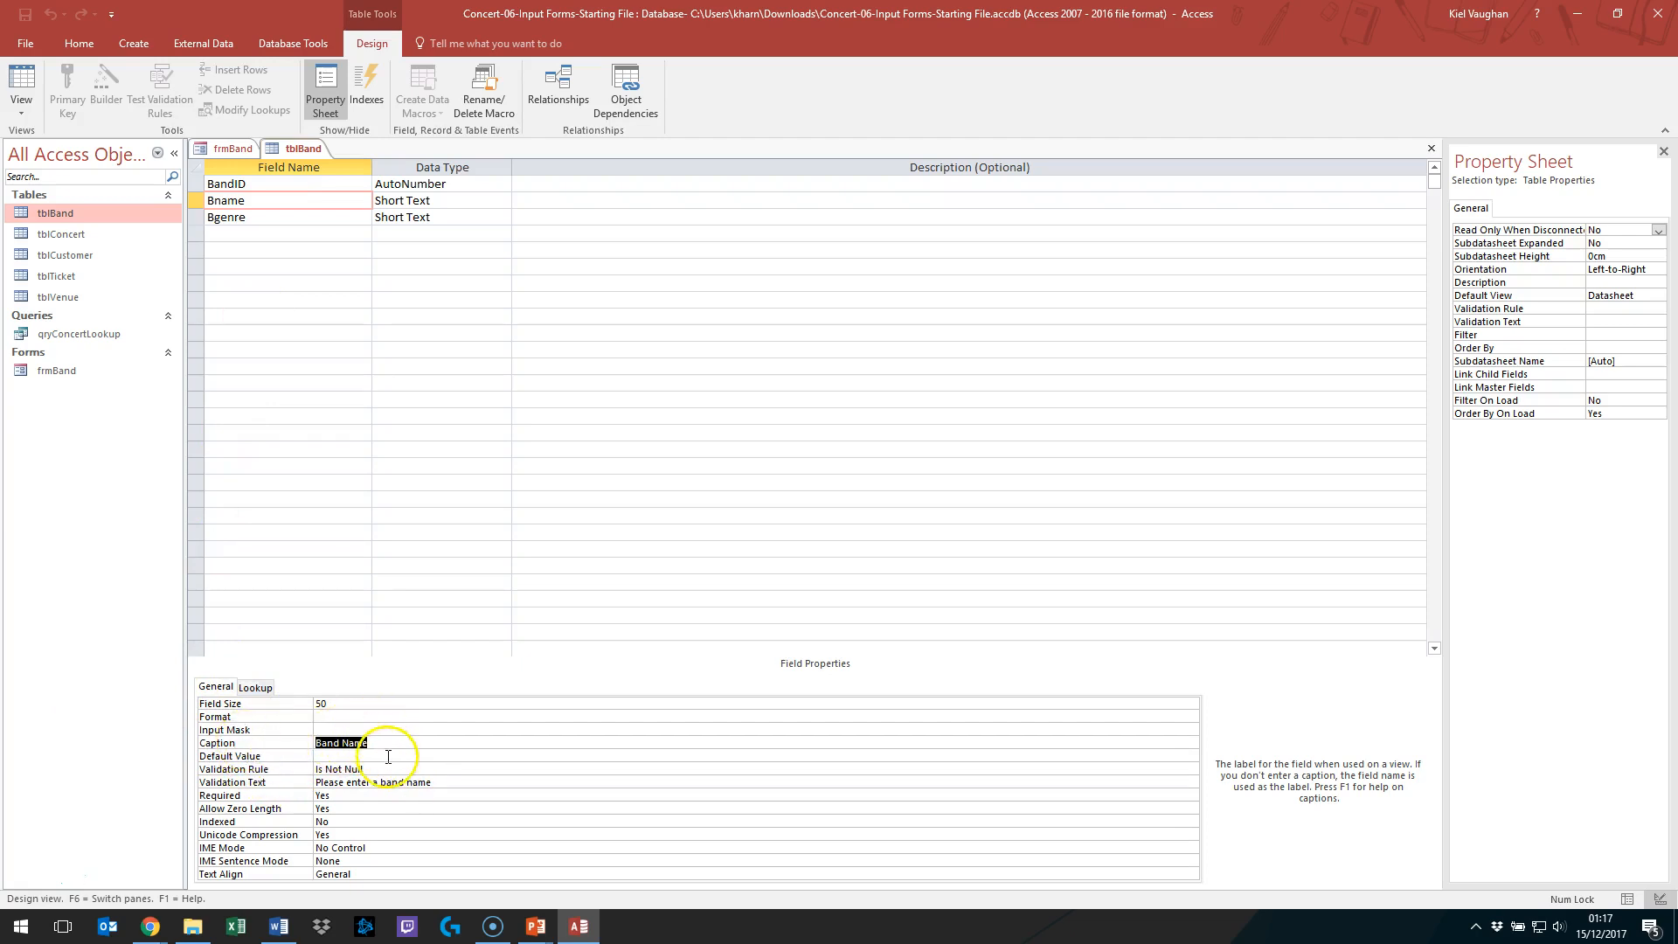
pyautogui.click(393, 792)
pyautogui.click(454, 780)
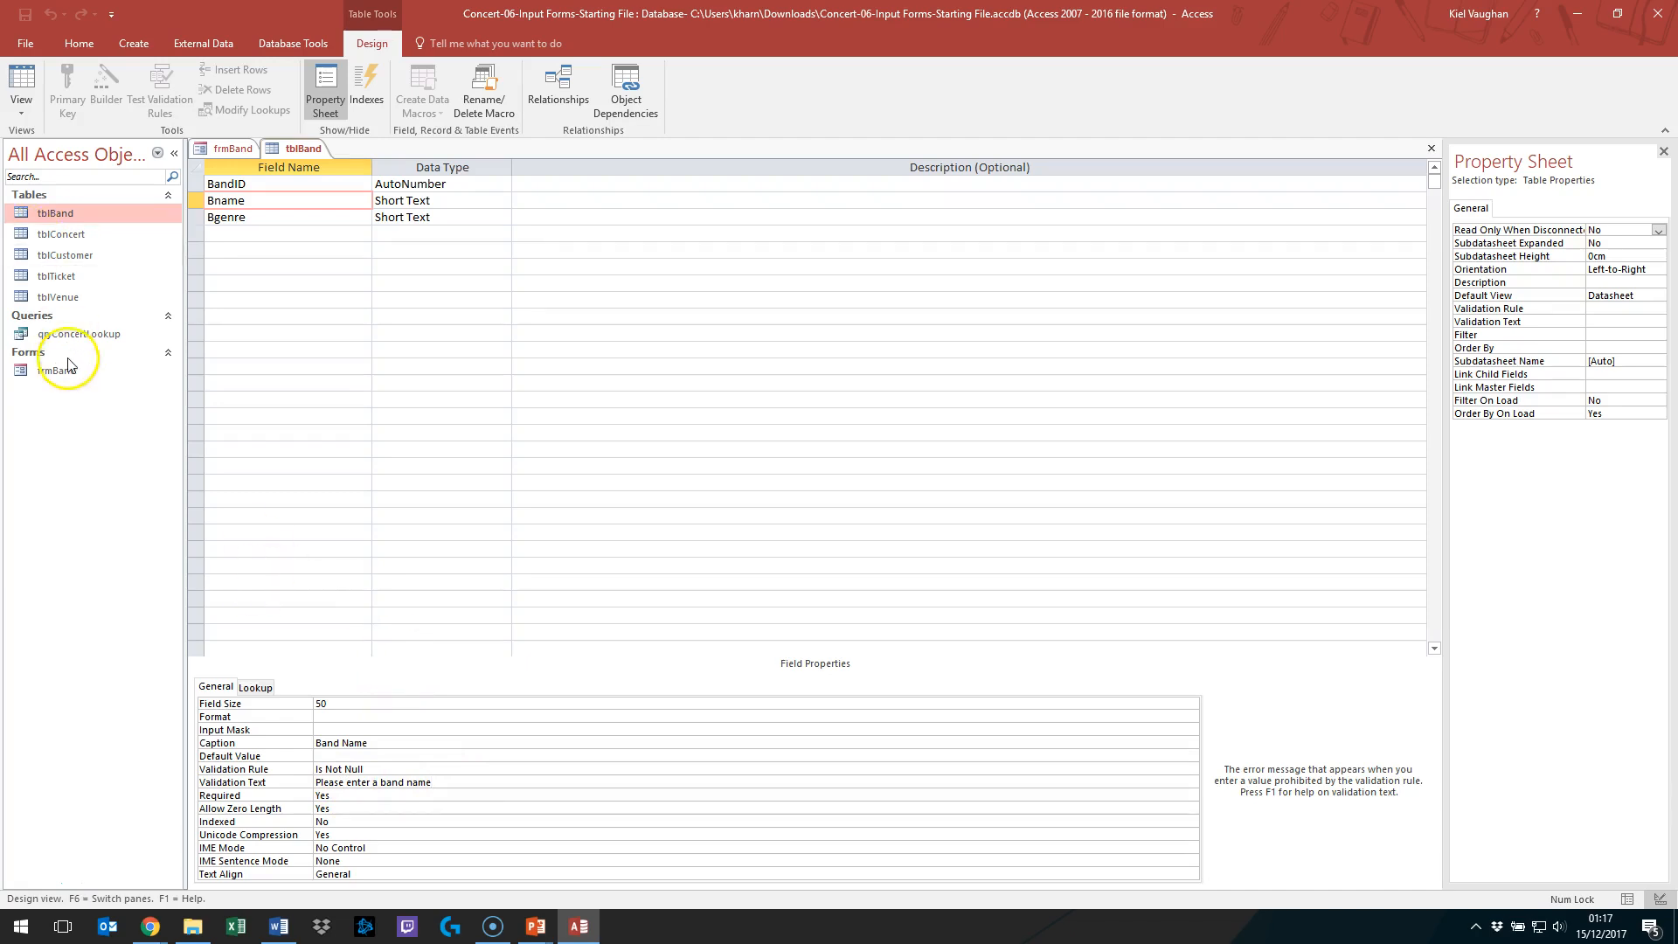
# Step: Return to the frmBand form and switch it to Design View
pyautogui.click(226, 150)
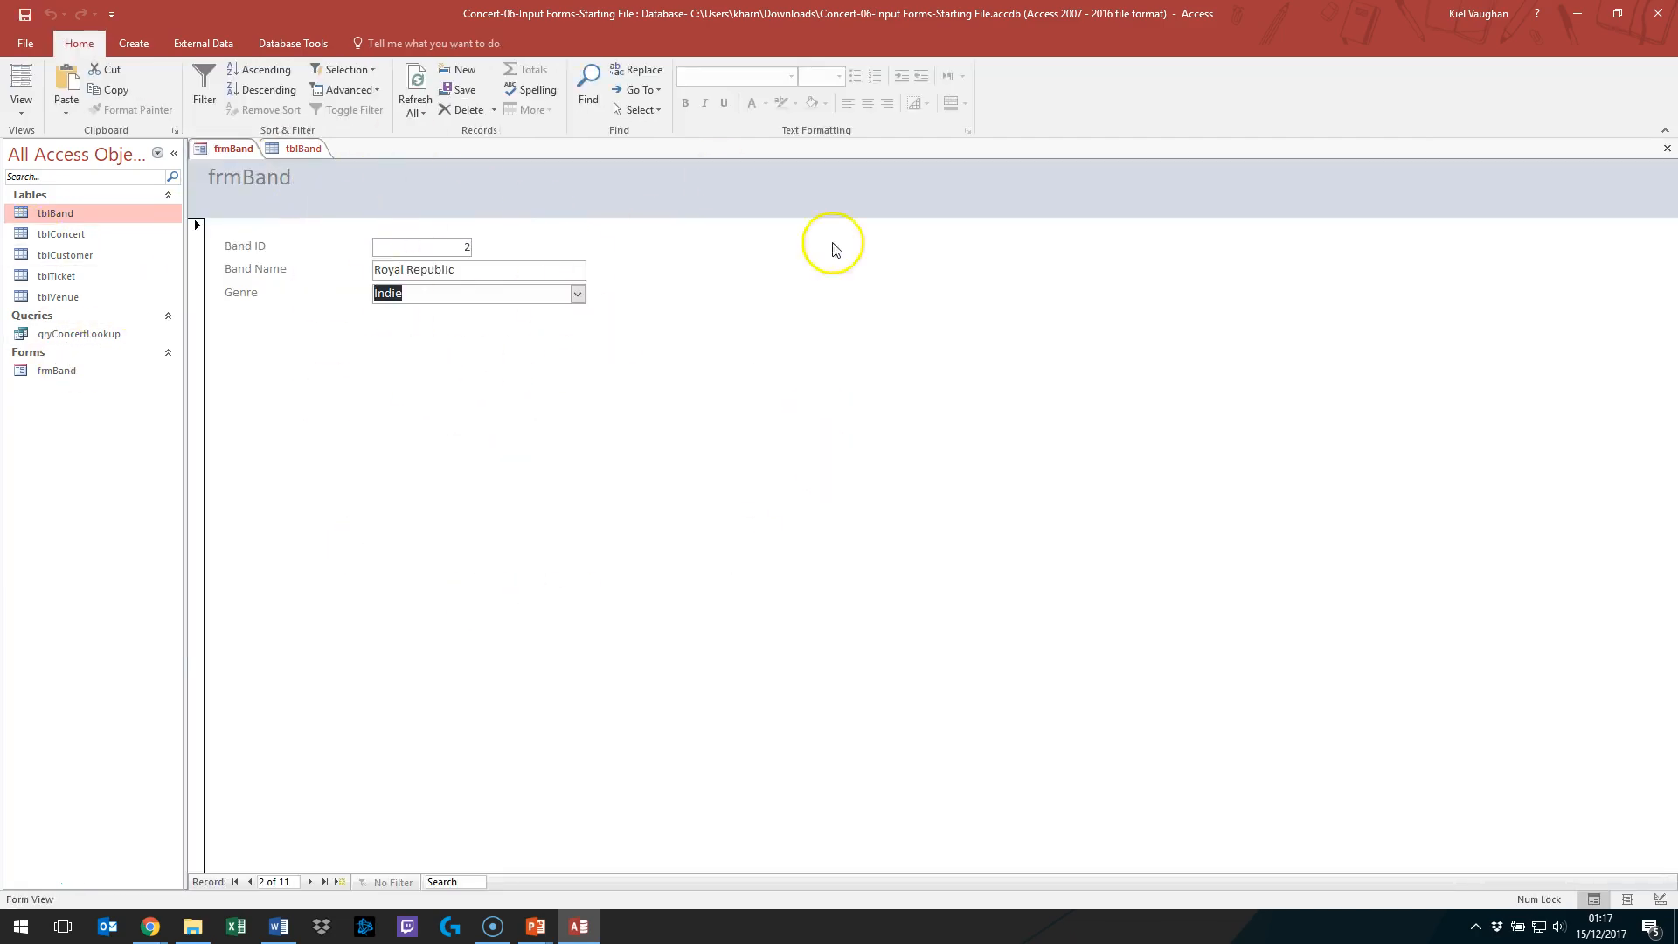
pyautogui.rightClick(246, 149)
pyautogui.click(297, 261)
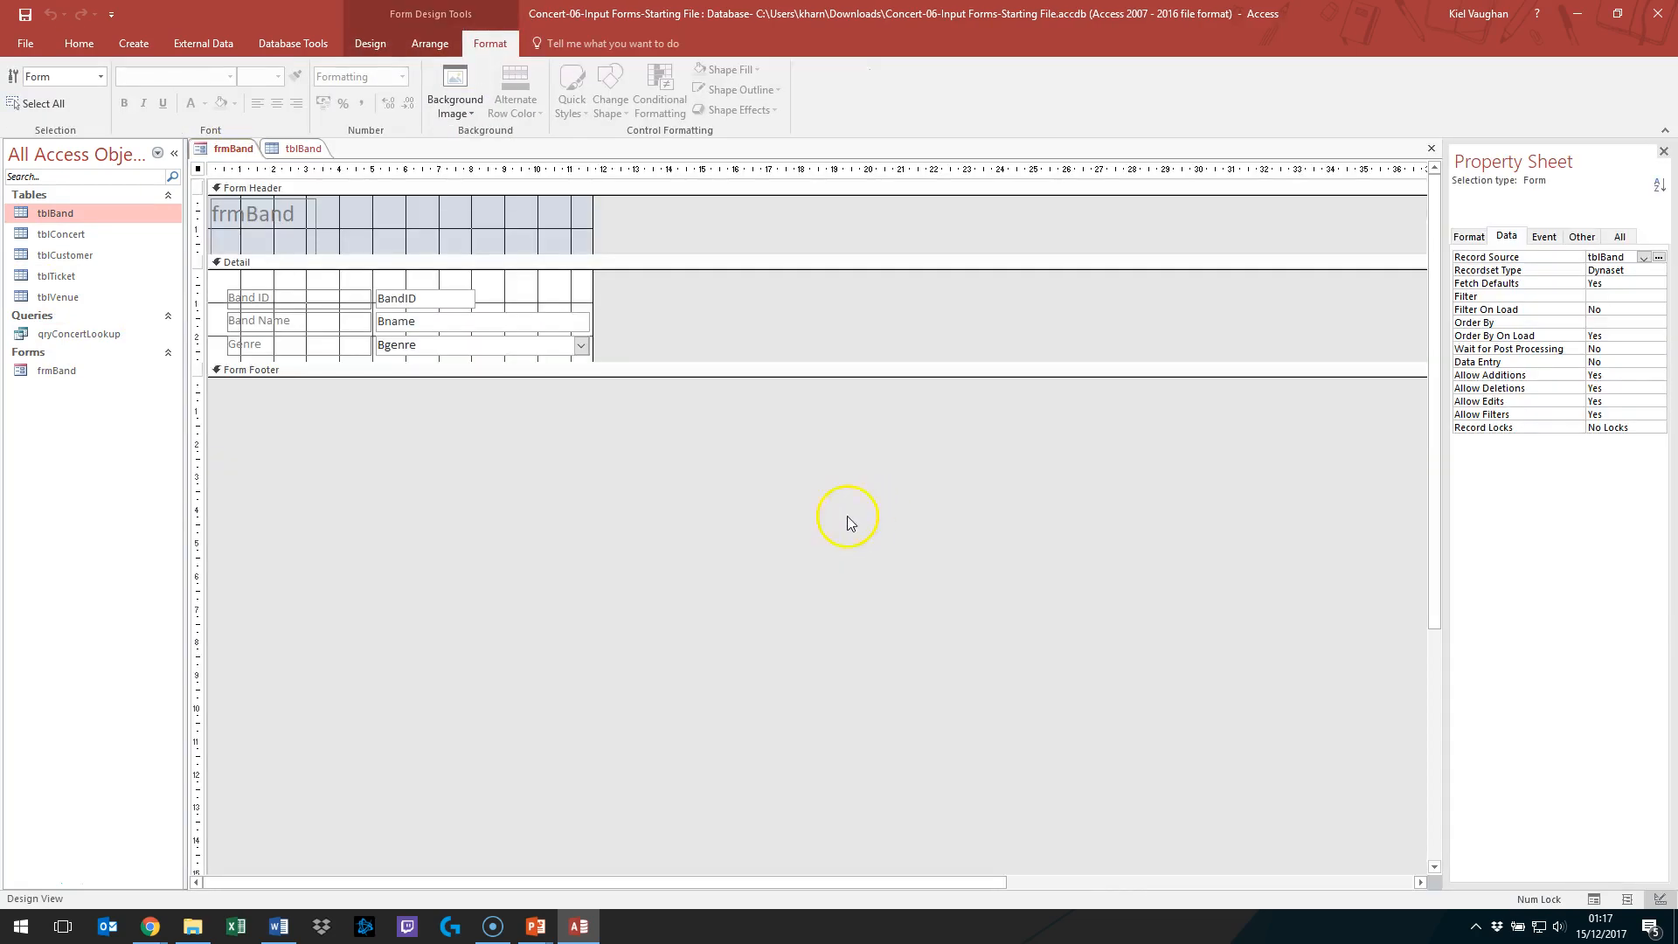
# Step: Change the title label in the Form Header to "Band Form"
pyautogui.click(265, 220)
pyautogui.doubleClick(263, 211)
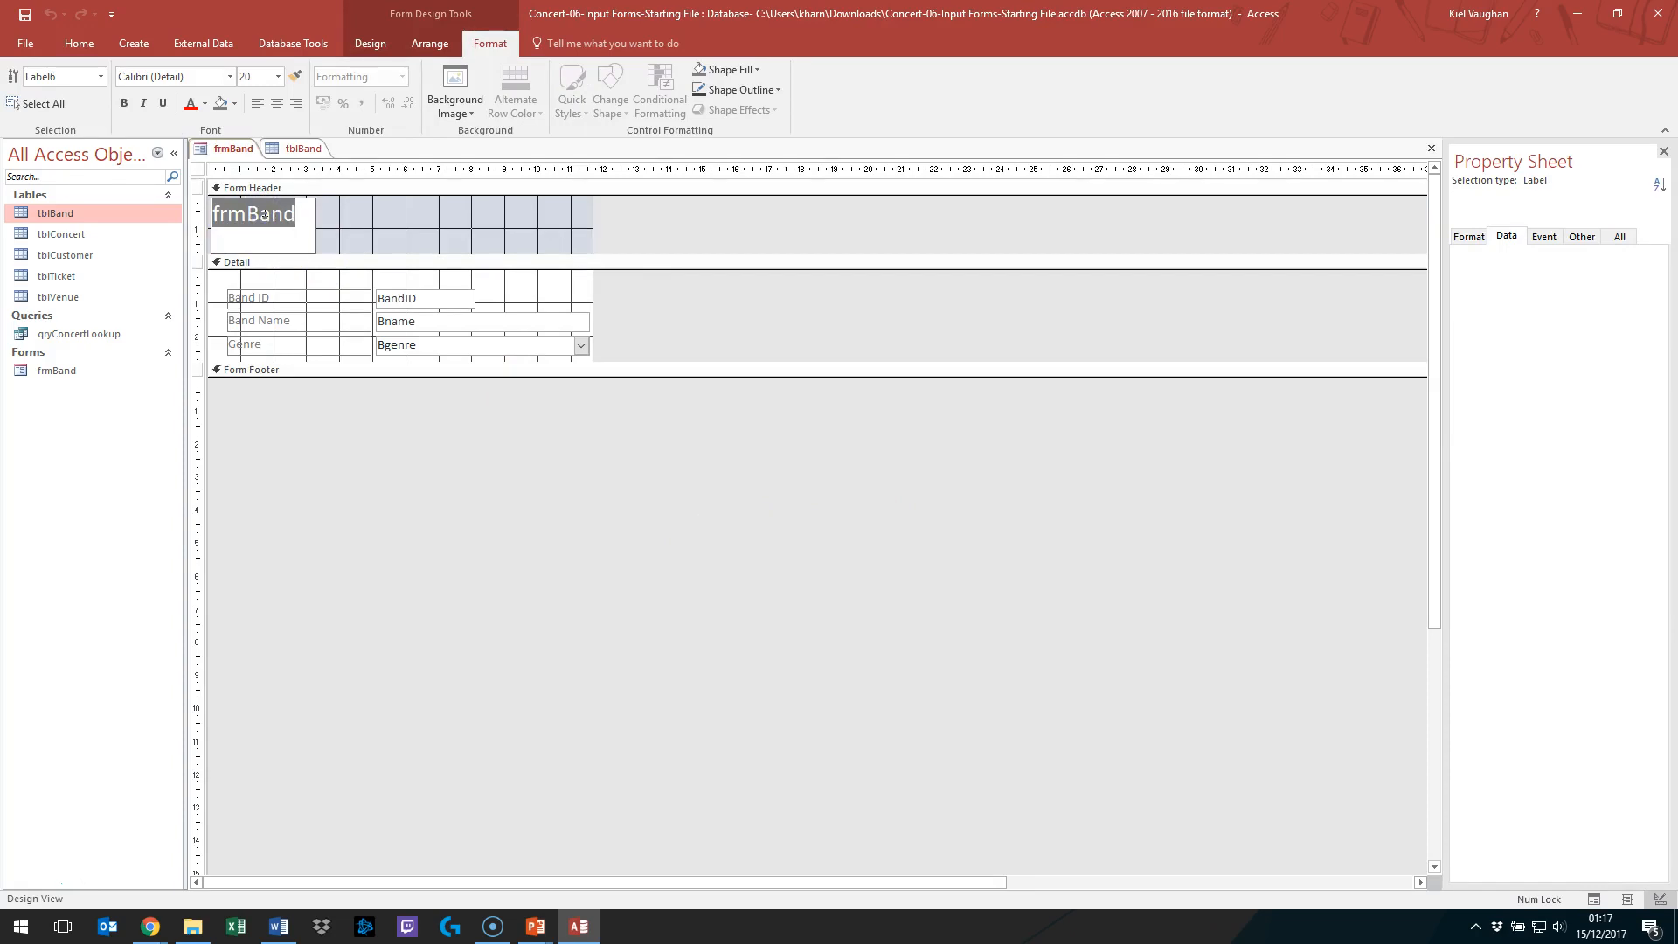
pyautogui.write('B')
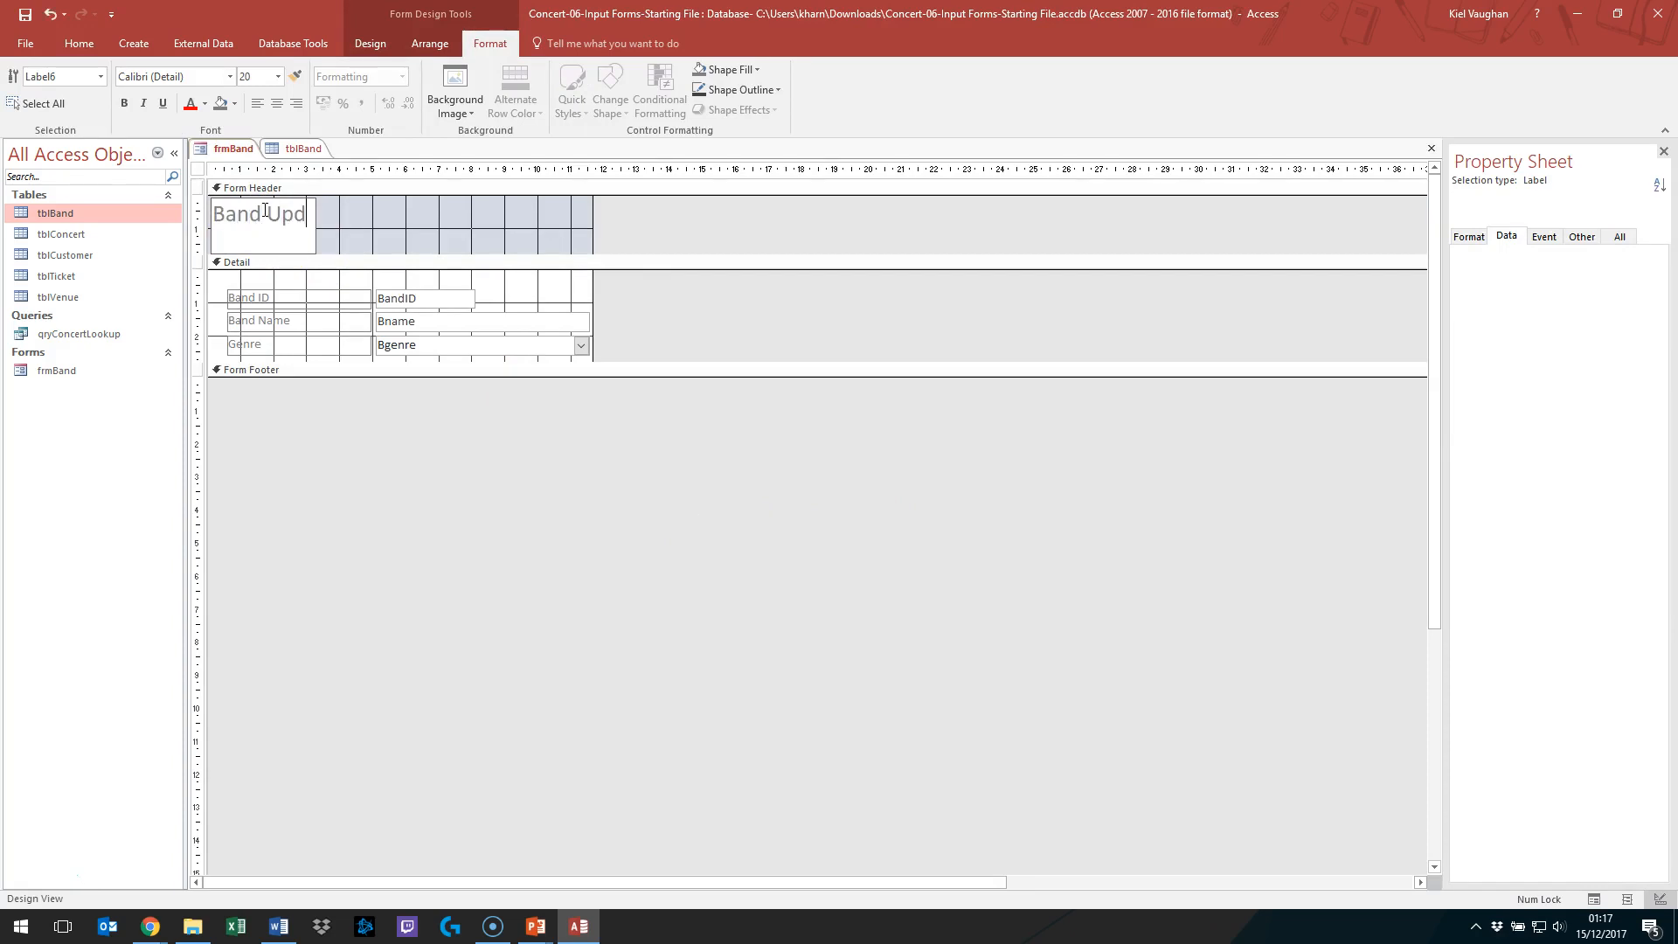
pyautogui.write('and Form')
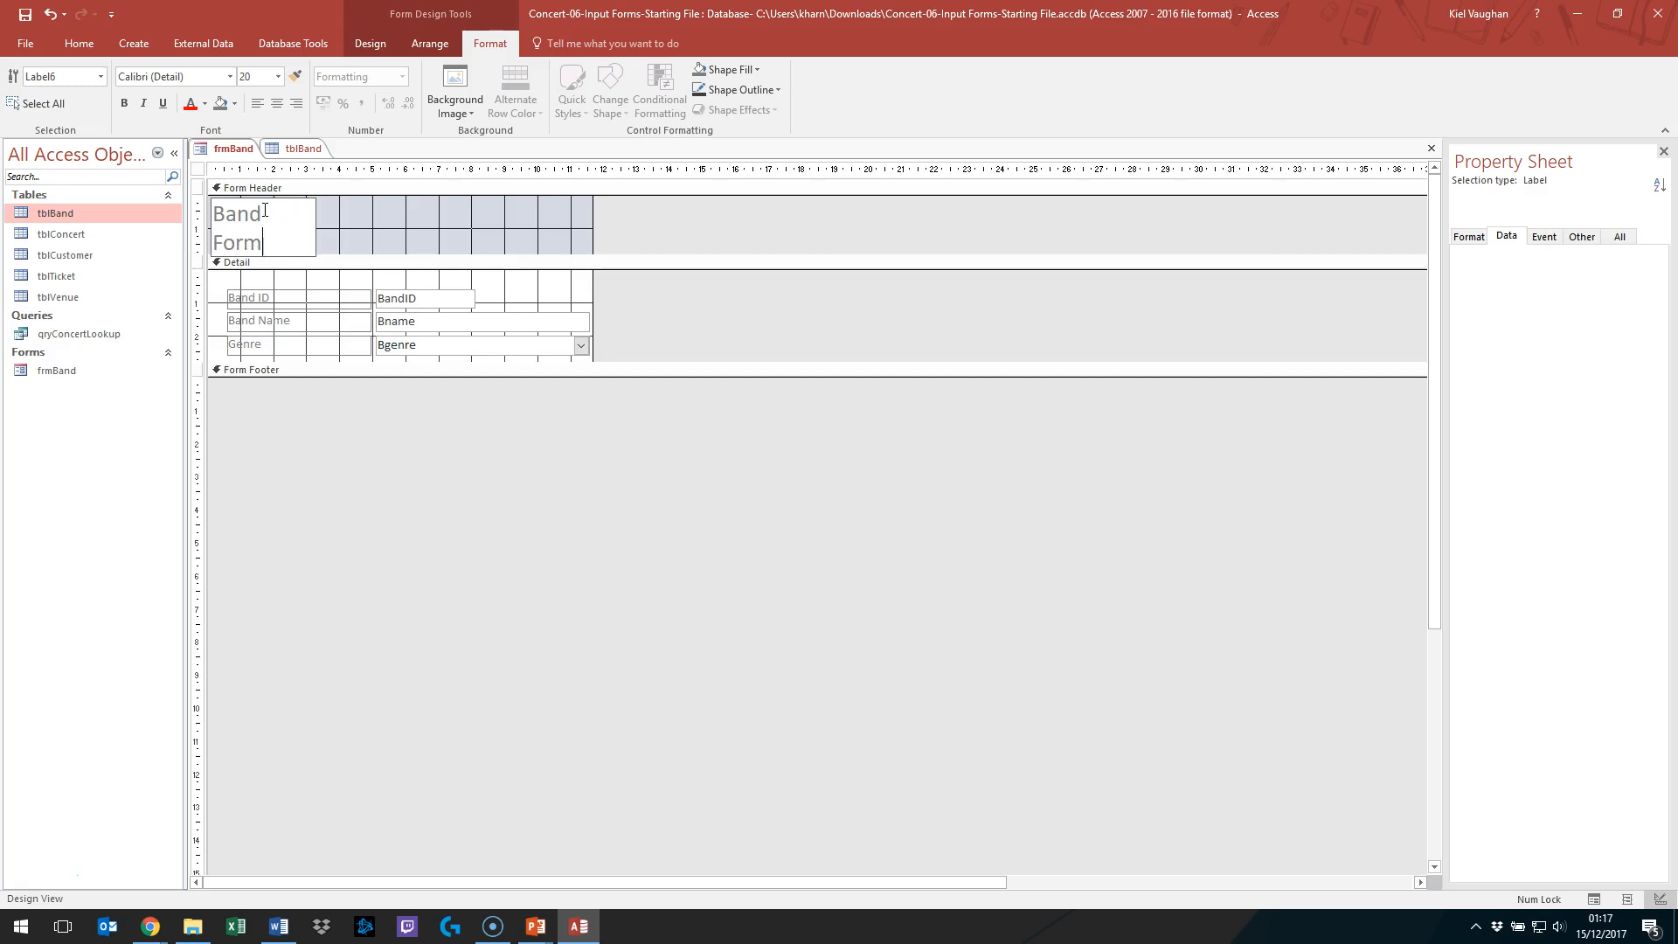
pyautogui.click(683, 191)
# Step: Widen the Band Form title label to about the 5 cm mark so its text fits on one line
pyautogui.click(296, 222)
pyautogui.moveTo(316, 225); pyautogui.dragTo(376, 219)
pyautogui.click(582, 387)
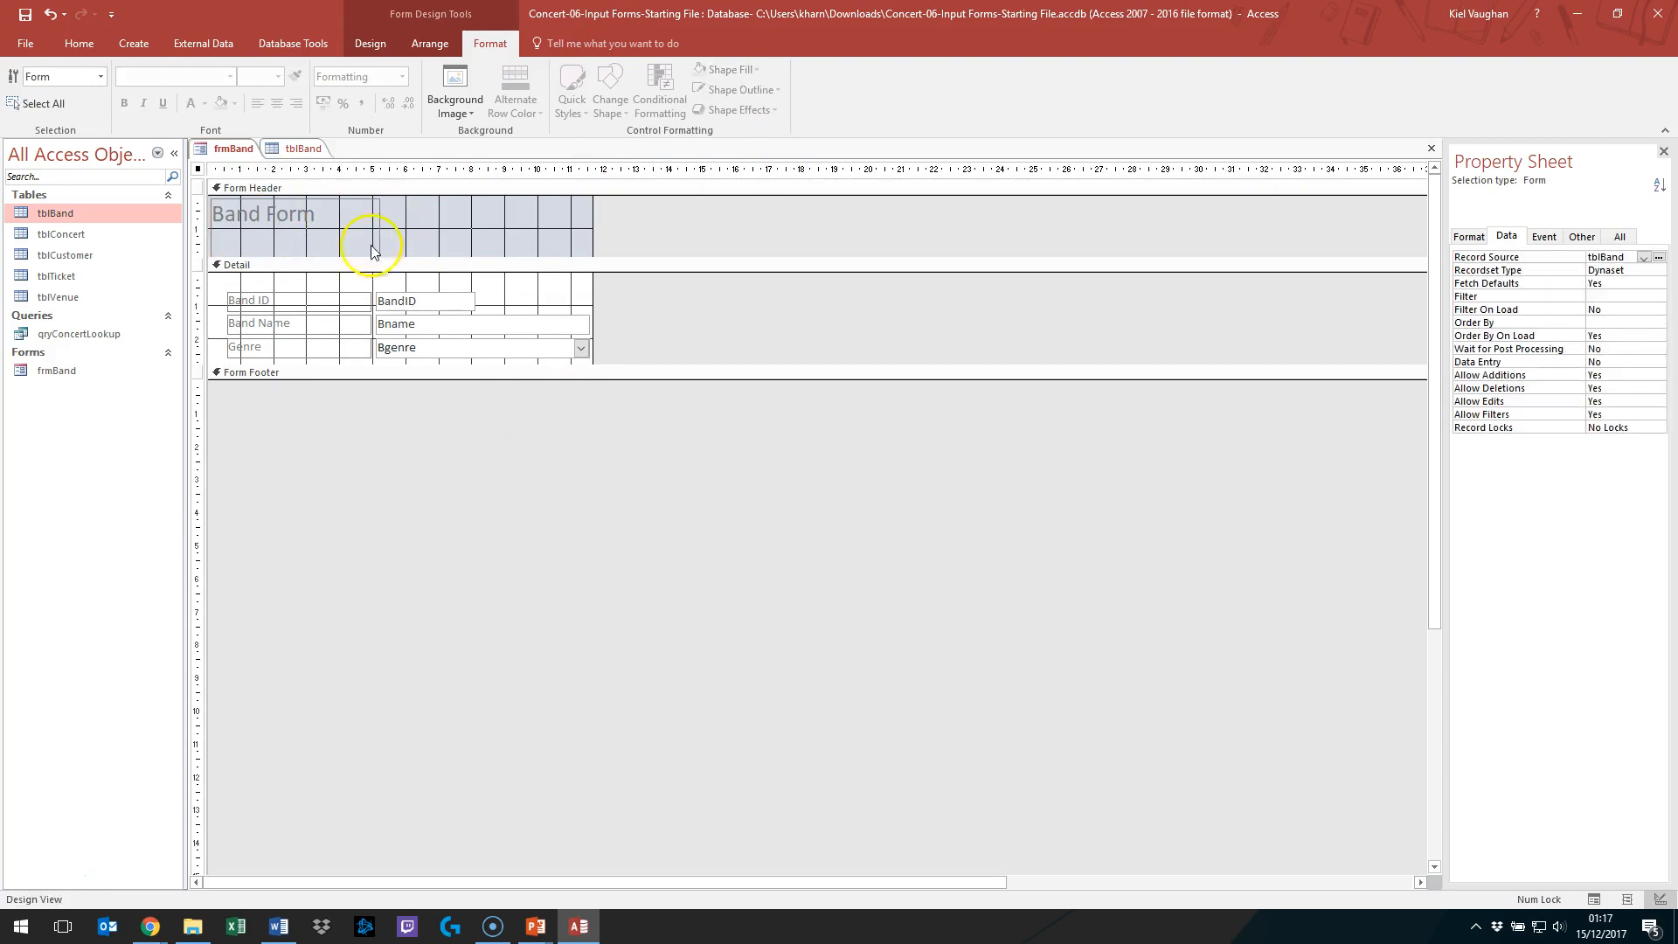
pyautogui.click(301, 227)
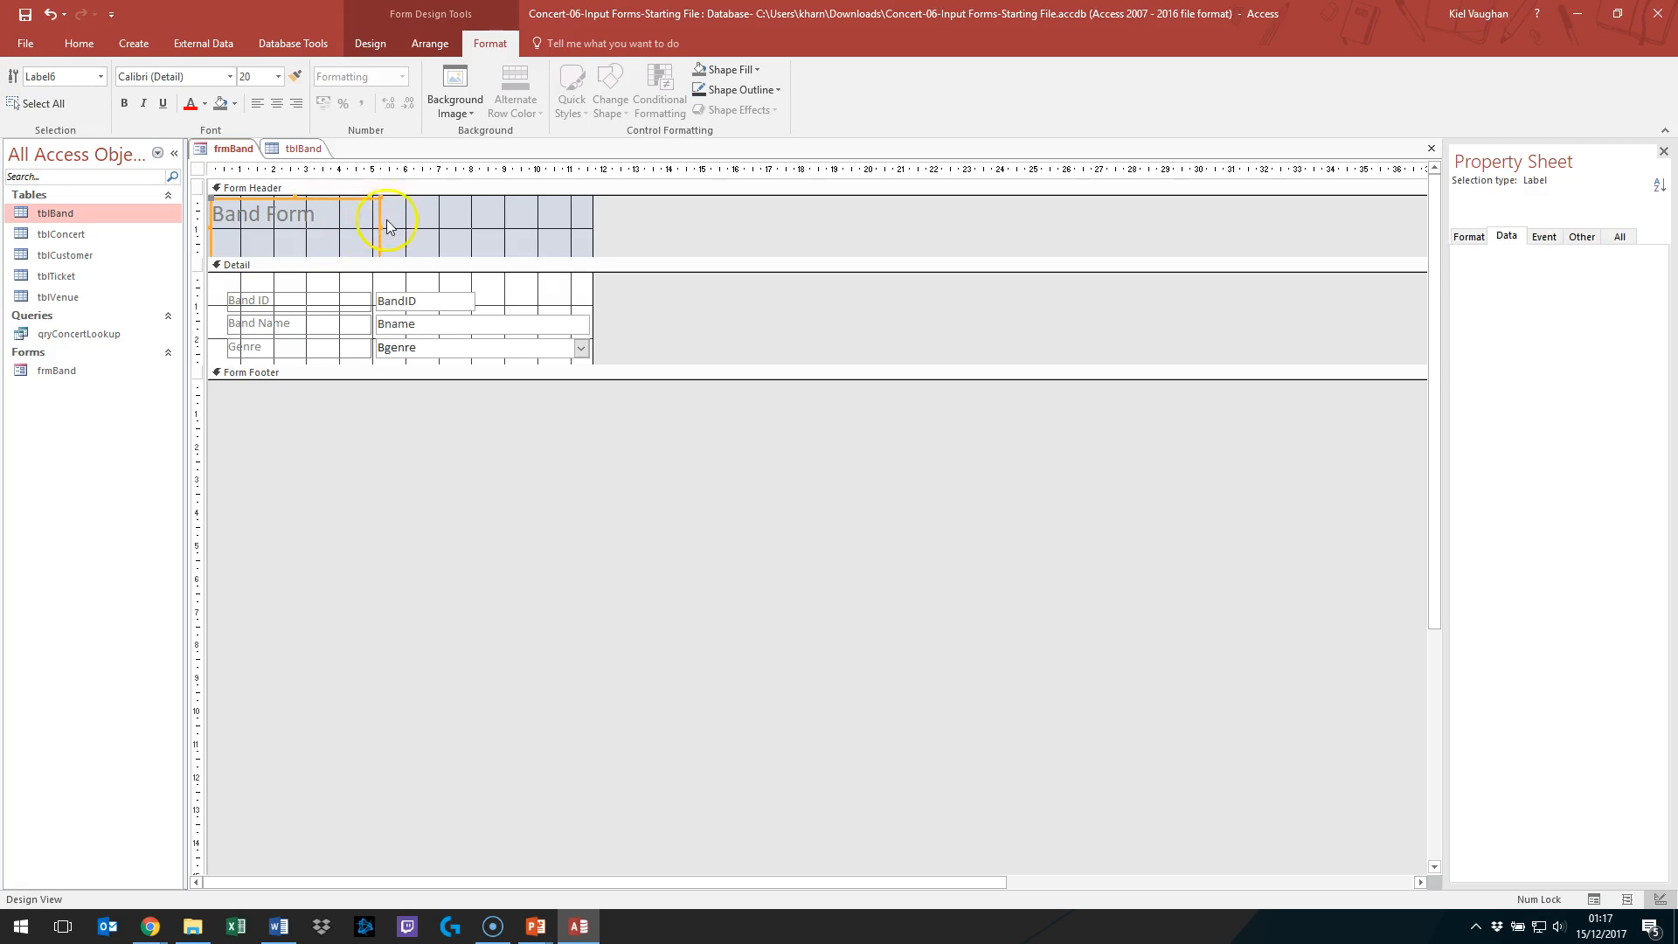
pyautogui.click(674, 469)
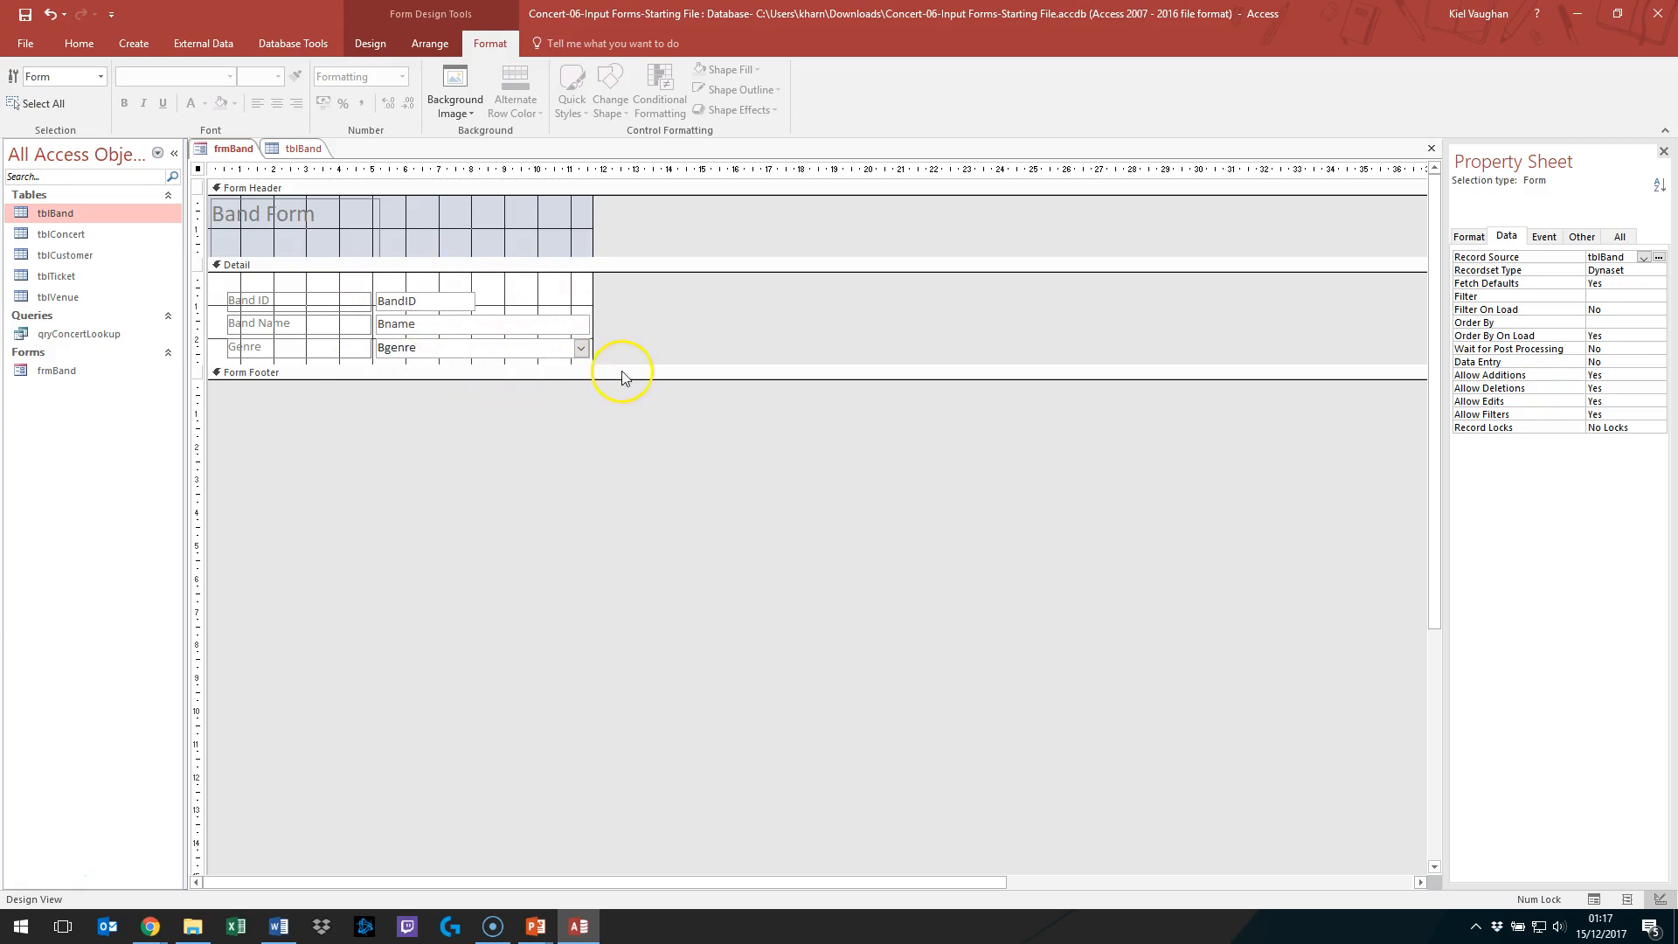
# Step: Enlarge the Detail section to about 7.5 cm high, the Form Footer to about 4 cm, and the form's width to about 14.5 cm
pyautogui.moveTo(621, 361); pyautogui.dragTo(596, 473)
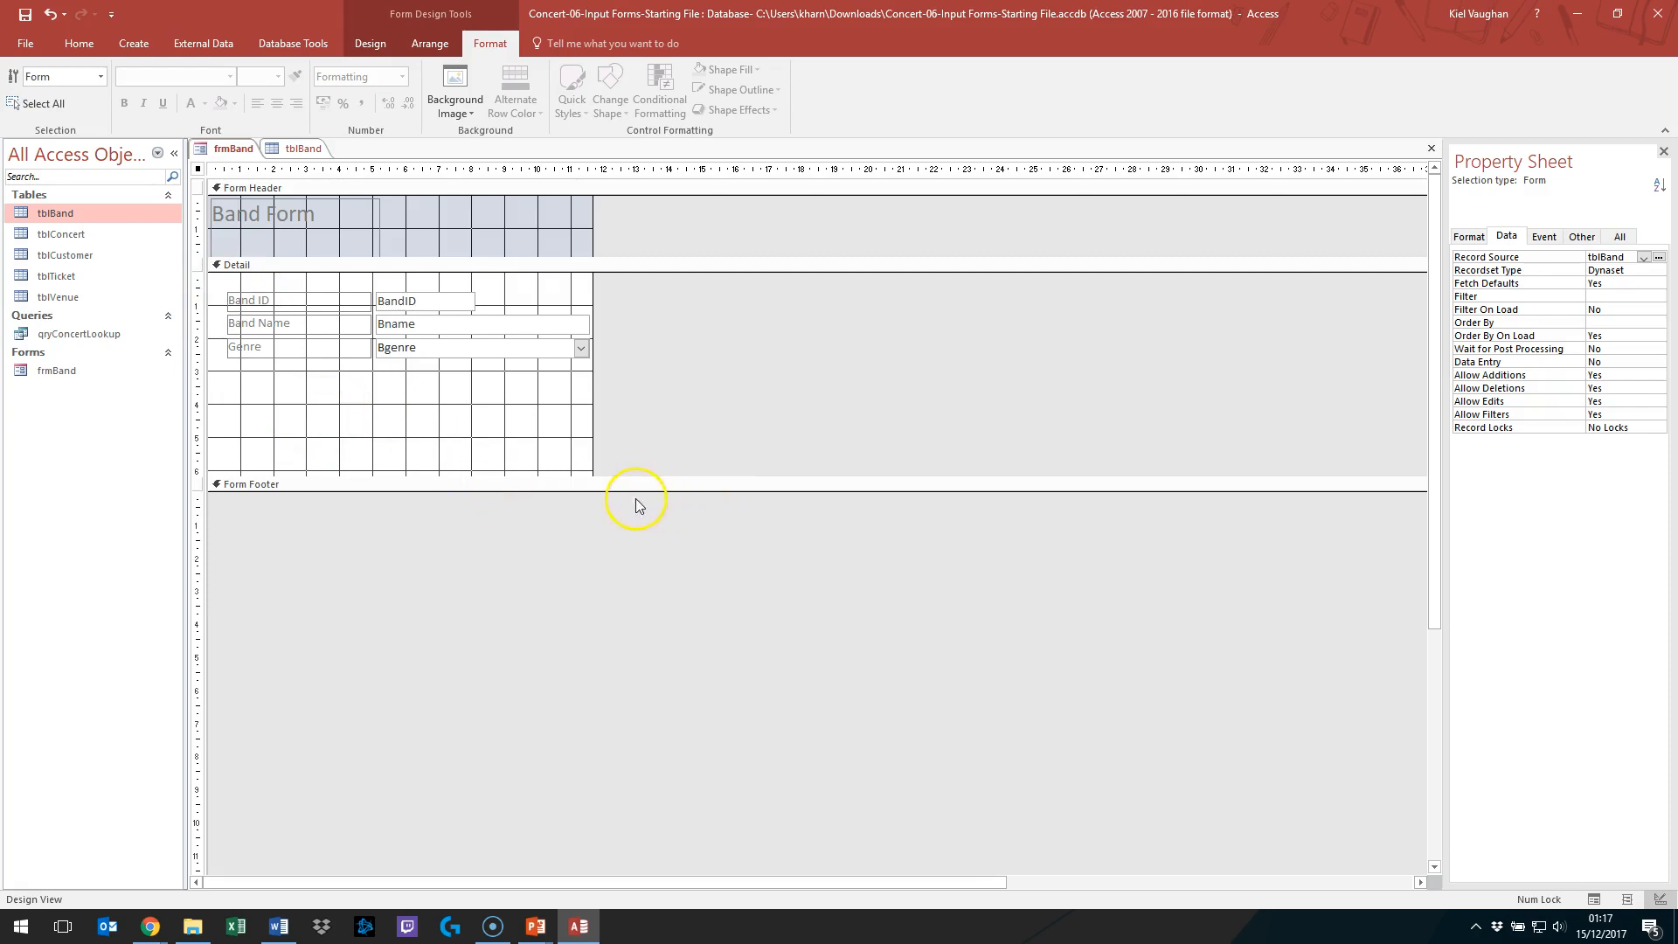
pyautogui.moveTo(576, 491); pyautogui.dragTo(526, 635)
pyautogui.moveTo(646, 477); pyautogui.dragTo(637, 527)
pyautogui.moveTo(593, 456); pyautogui.dragTo(690, 450)
pyautogui.click(850, 392)
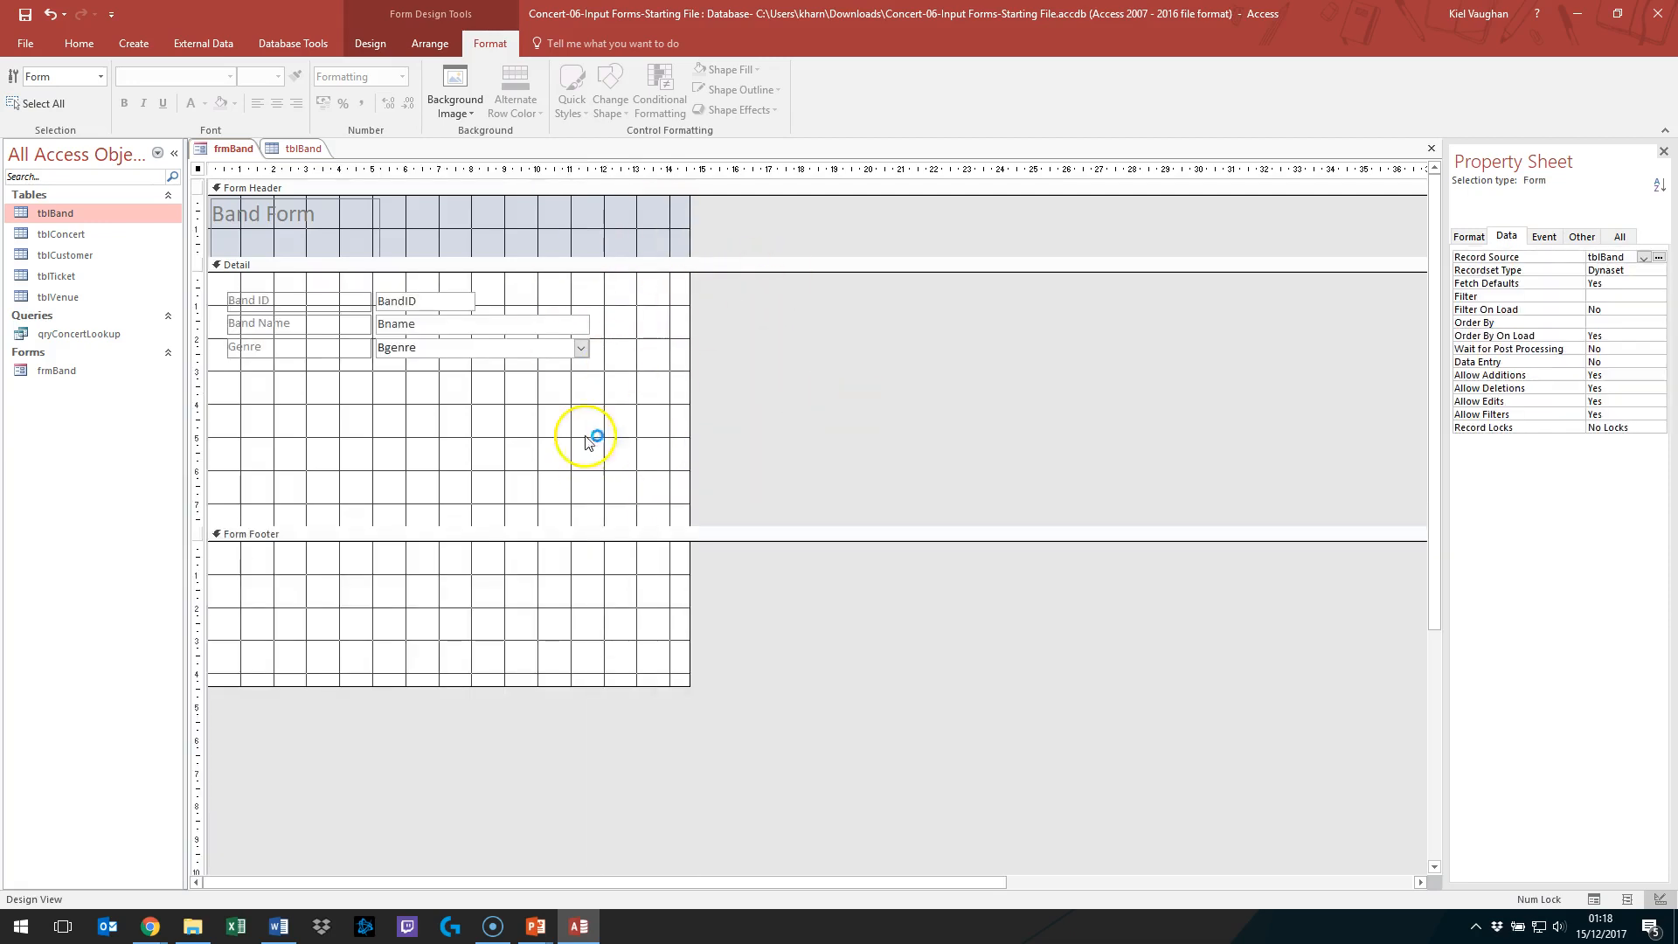
# Step: Set the Enabled property of the BandID text box to No
pyautogui.click(441, 301)
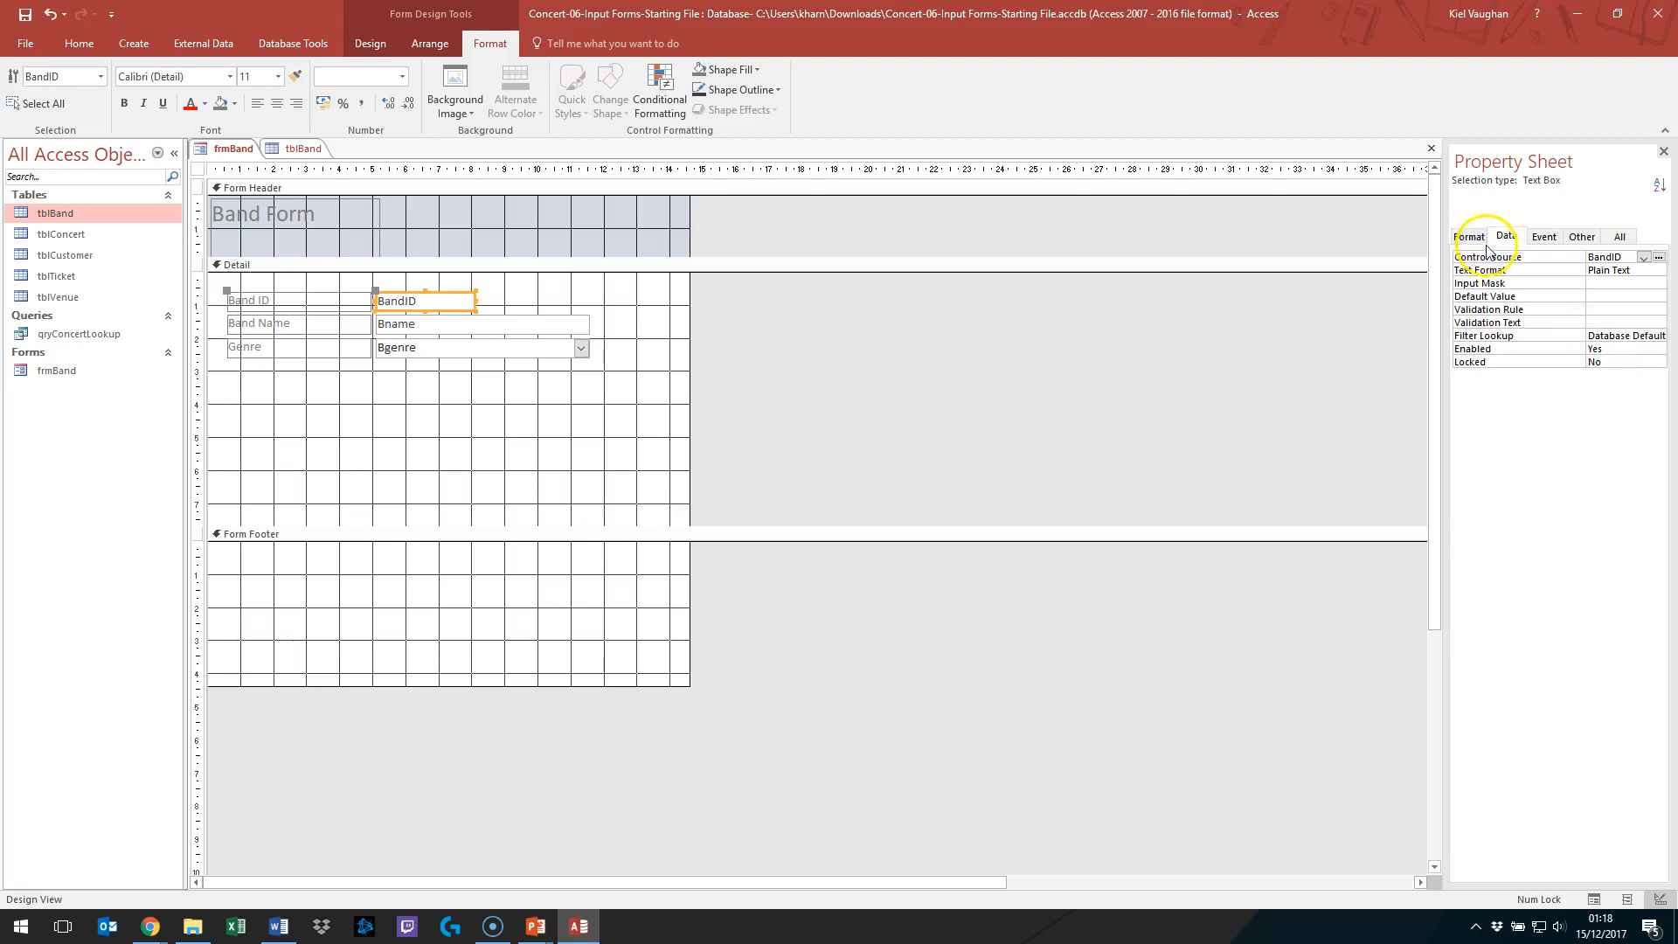
pyautogui.click(1622, 353)
pyautogui.click(1657, 348)
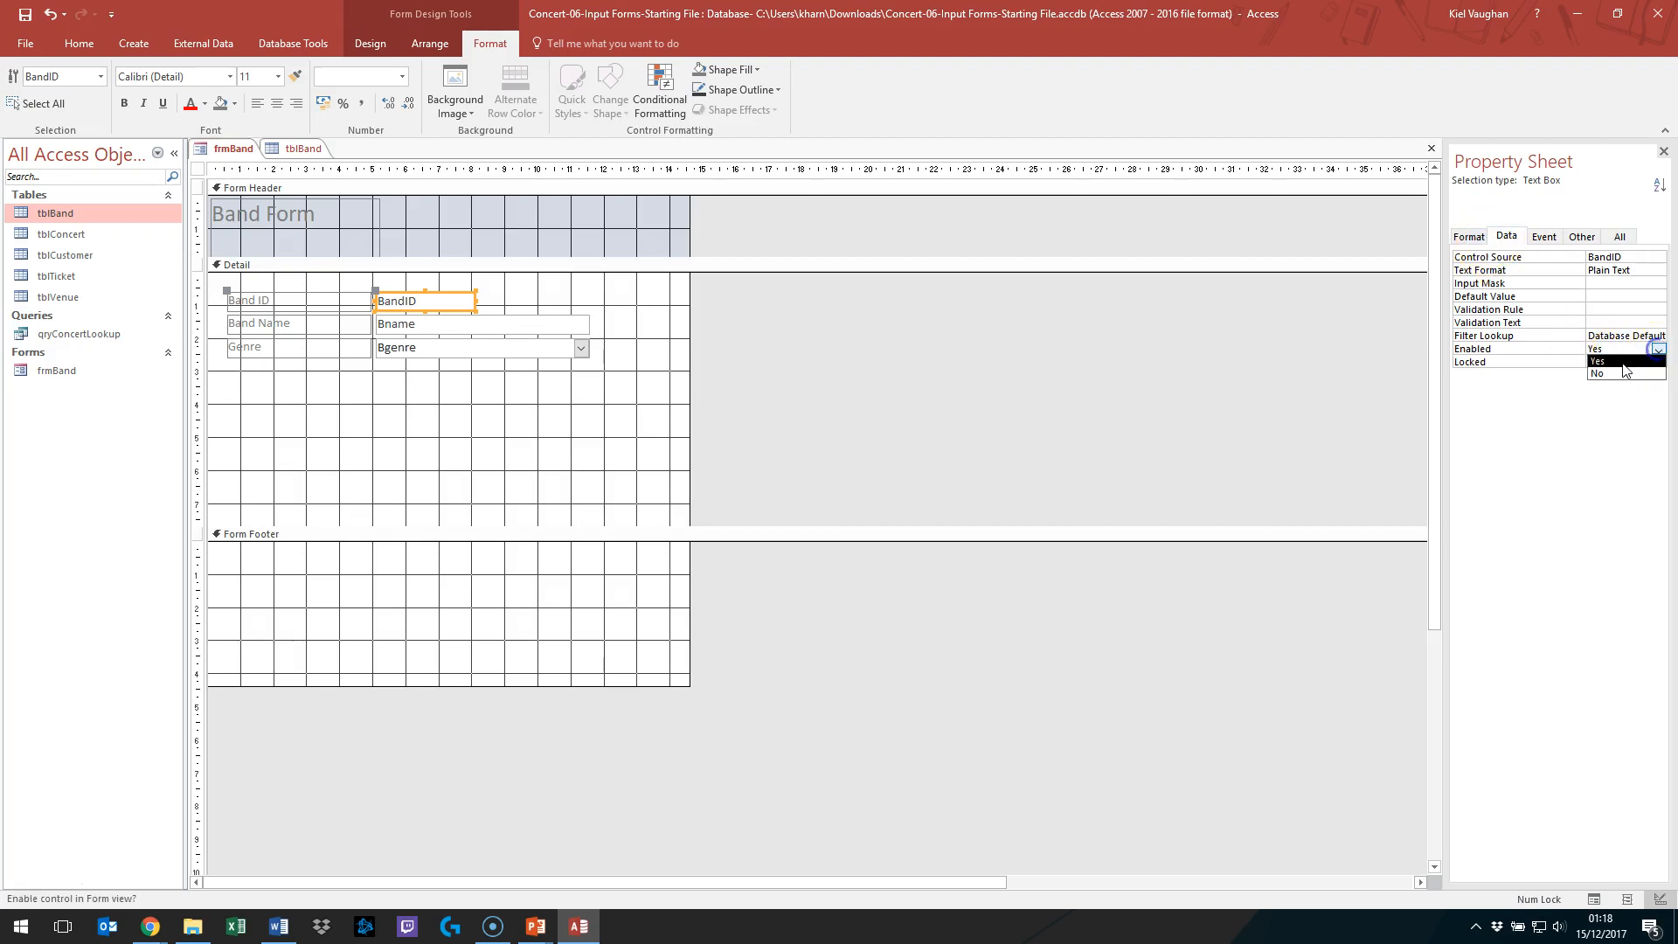
pyautogui.click(1616, 370)
pyautogui.click(812, 376)
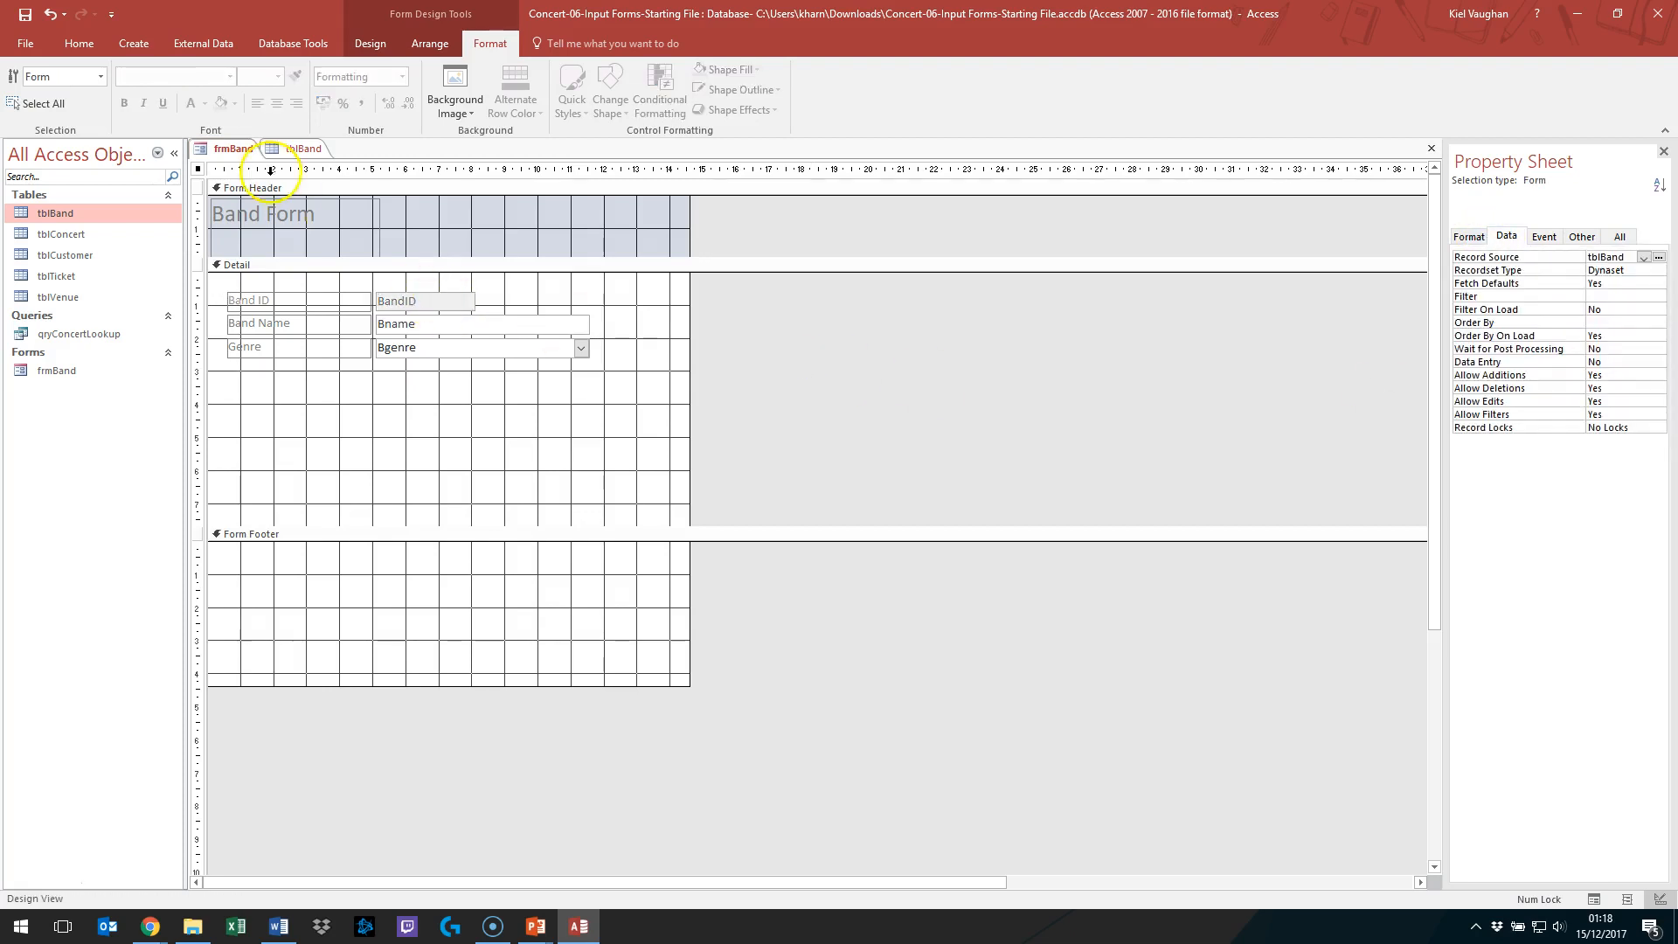
# Step: Preview frmBand in Form View to check the disabled Band ID field, and inspect the Bname and Bgenre controls in Design View
pyautogui.rightClick(227, 149)
pyautogui.click(281, 223)
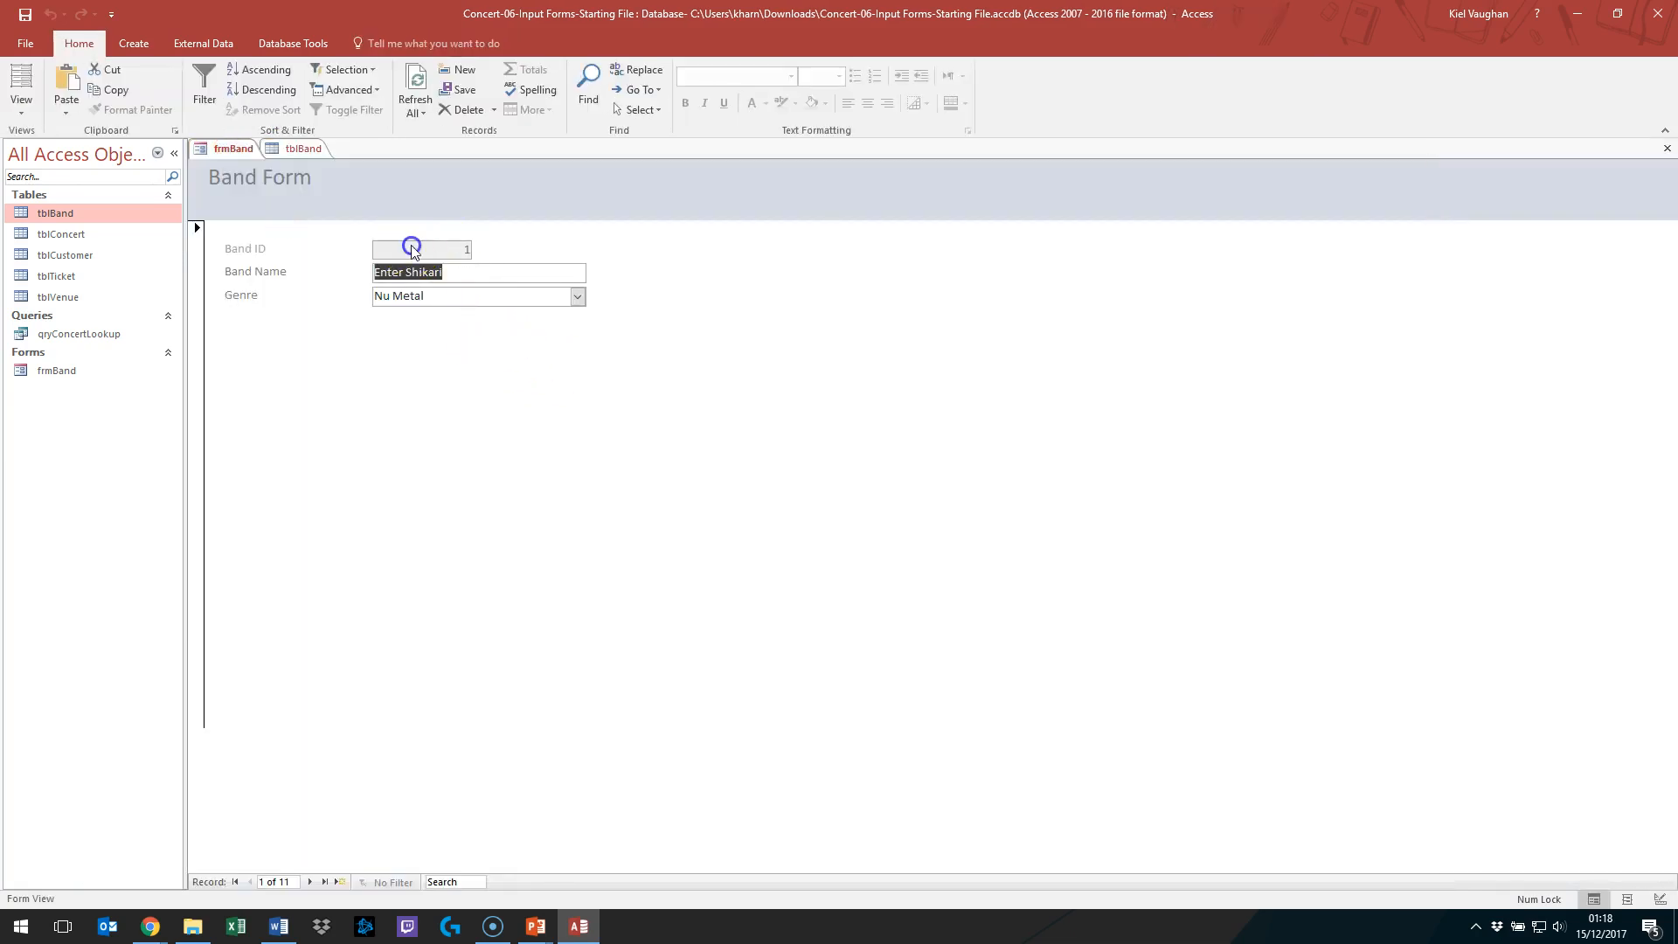
pyautogui.rightClick(235, 154)
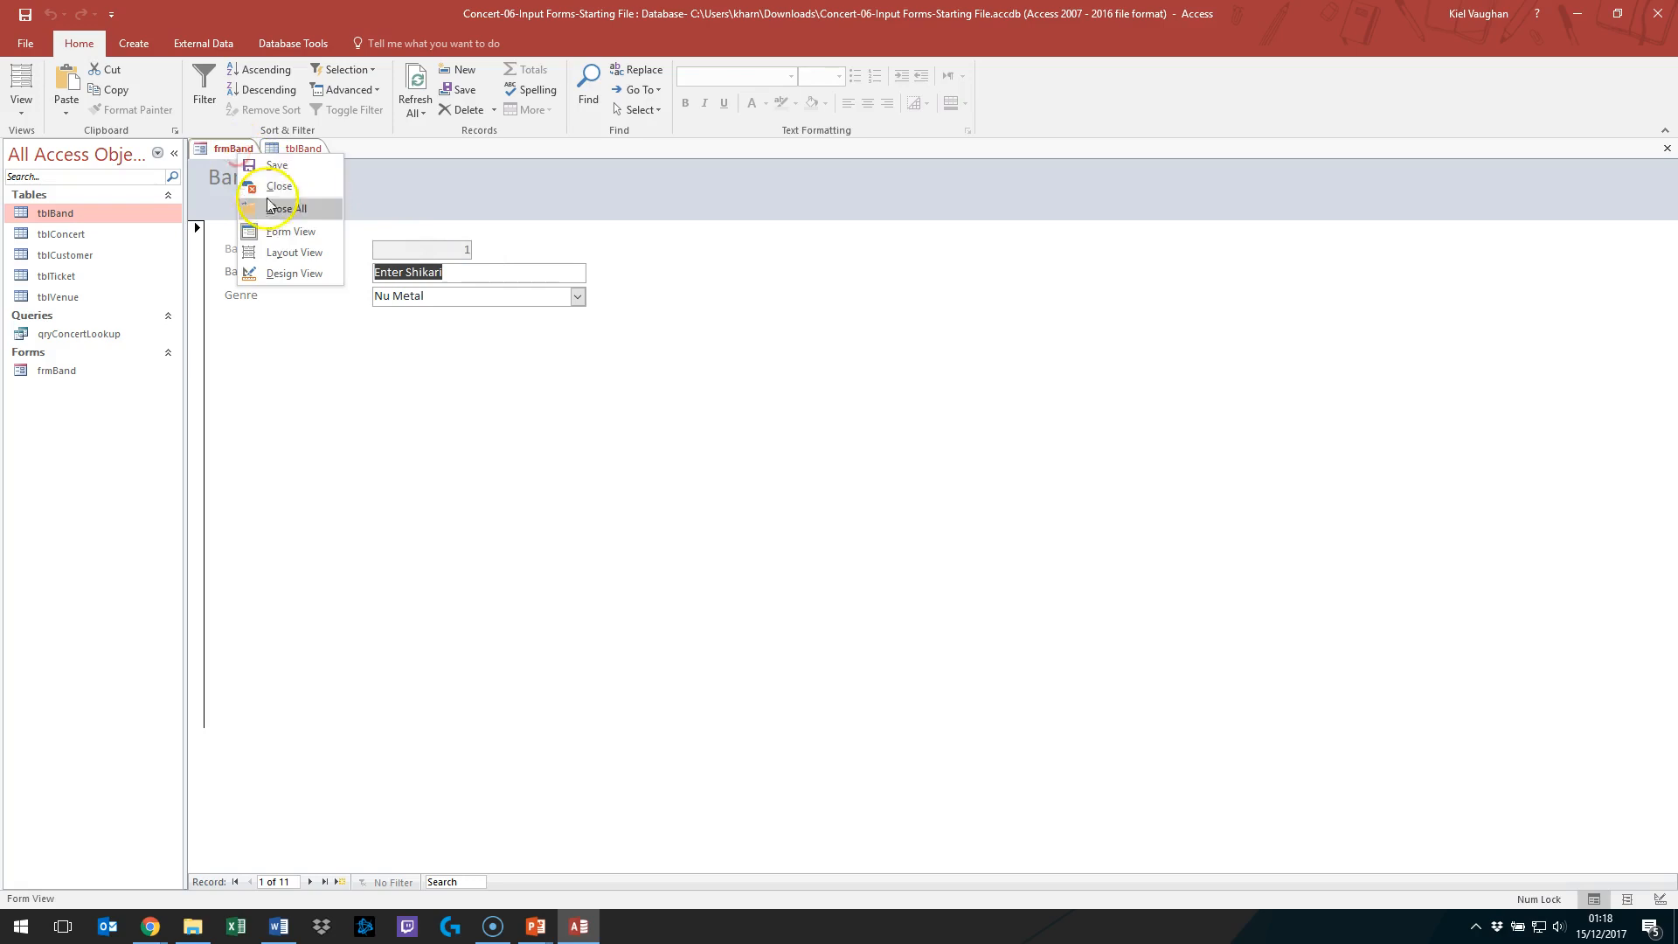
pyautogui.click(293, 273)
pyautogui.click(510, 325)
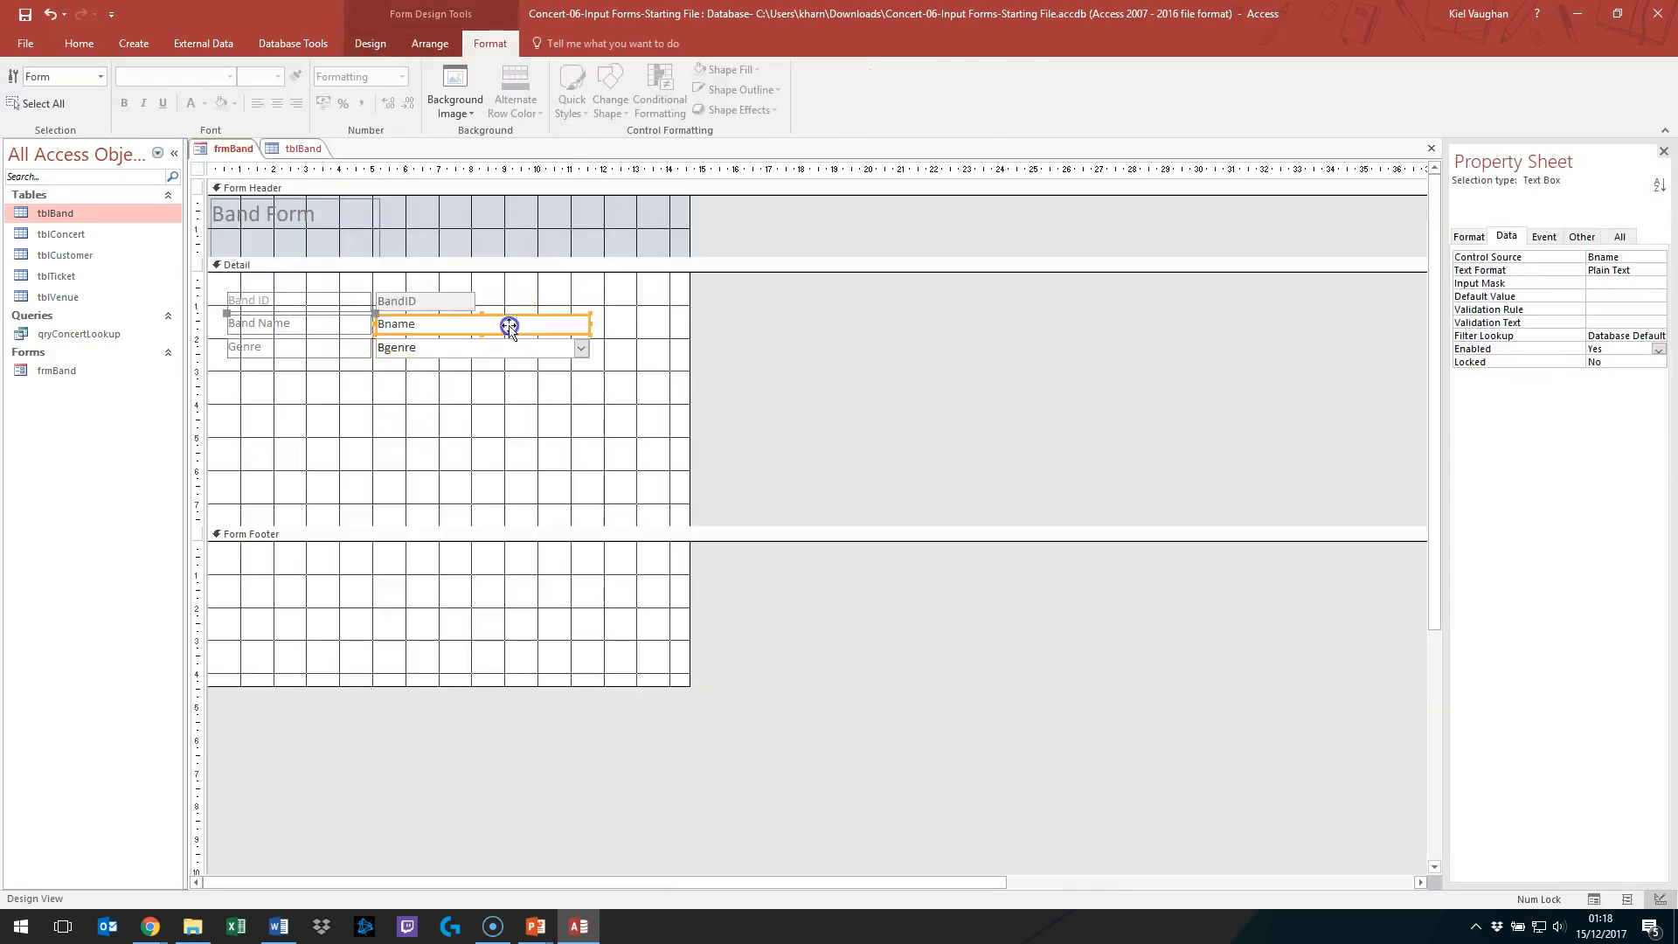
pyautogui.click(445, 351)
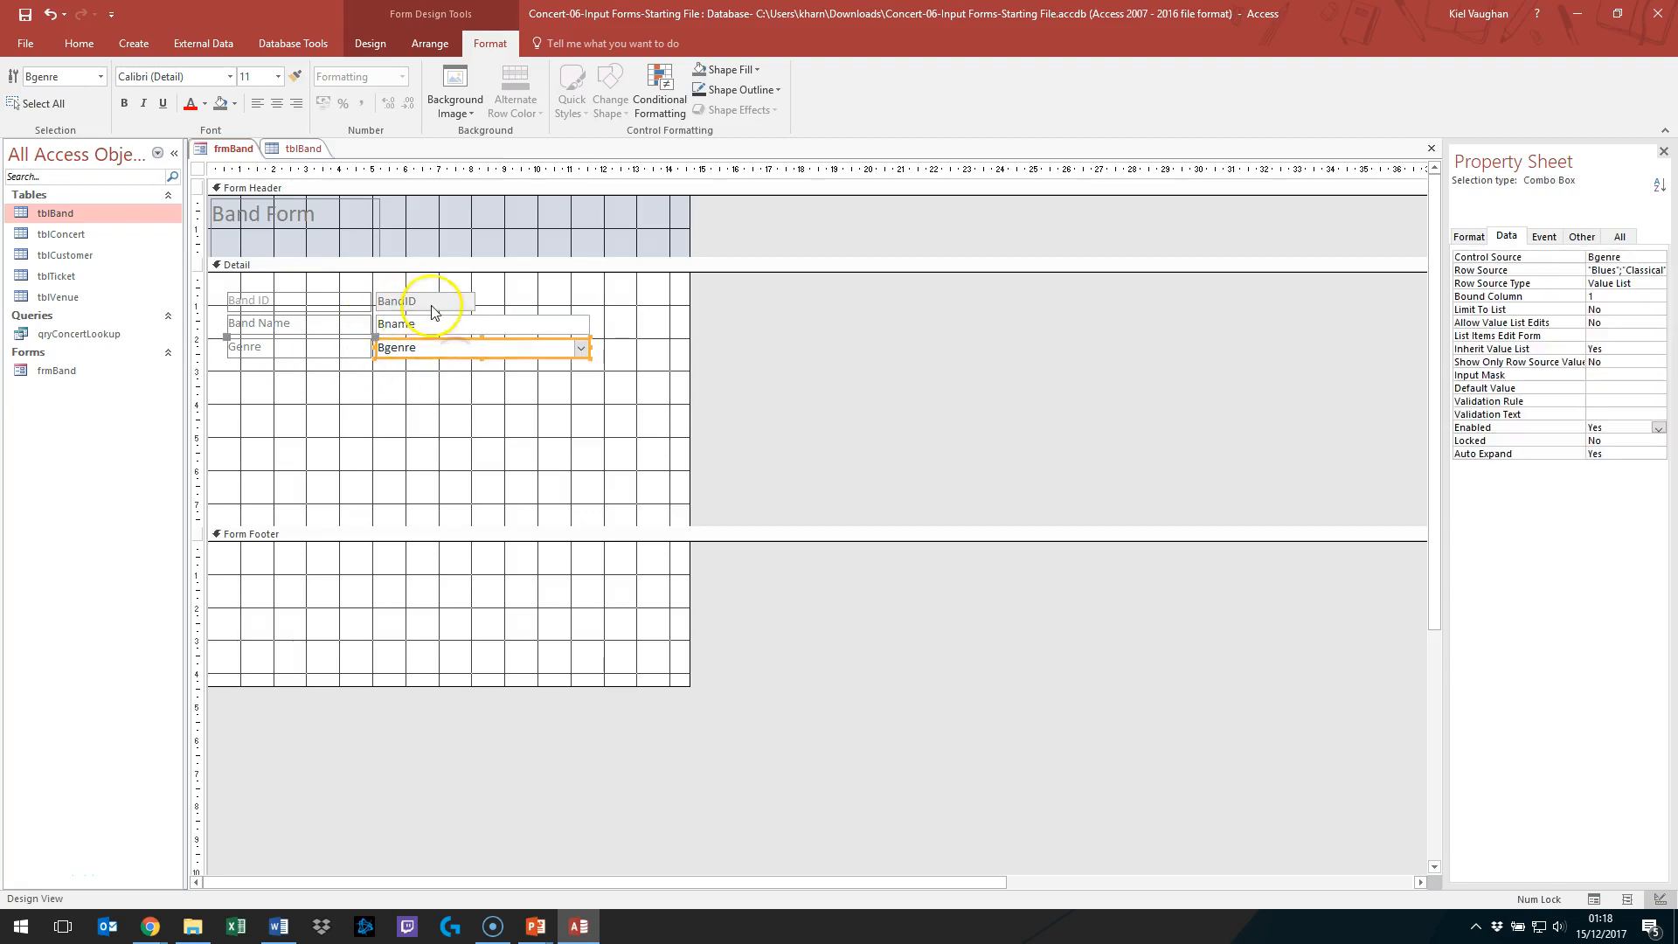
pyautogui.click(398, 406)
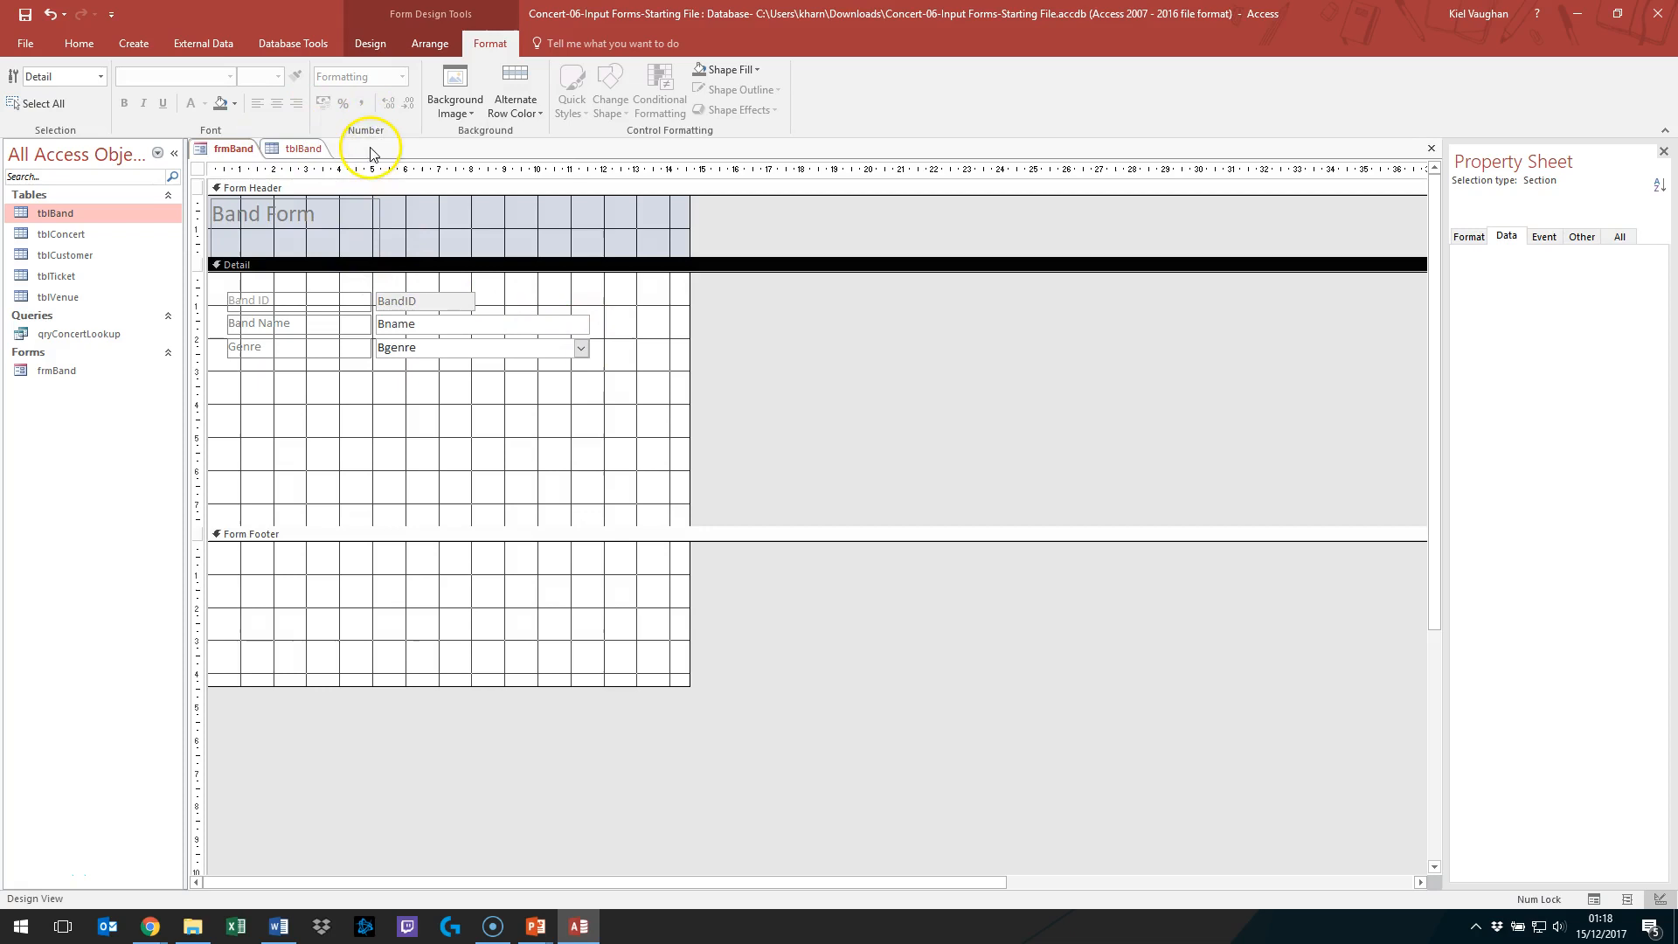
# Step: Add a label below the Band Form title in the Form Header reading "This form allows the user to add, delete and update band information."
pyautogui.click(370, 44)
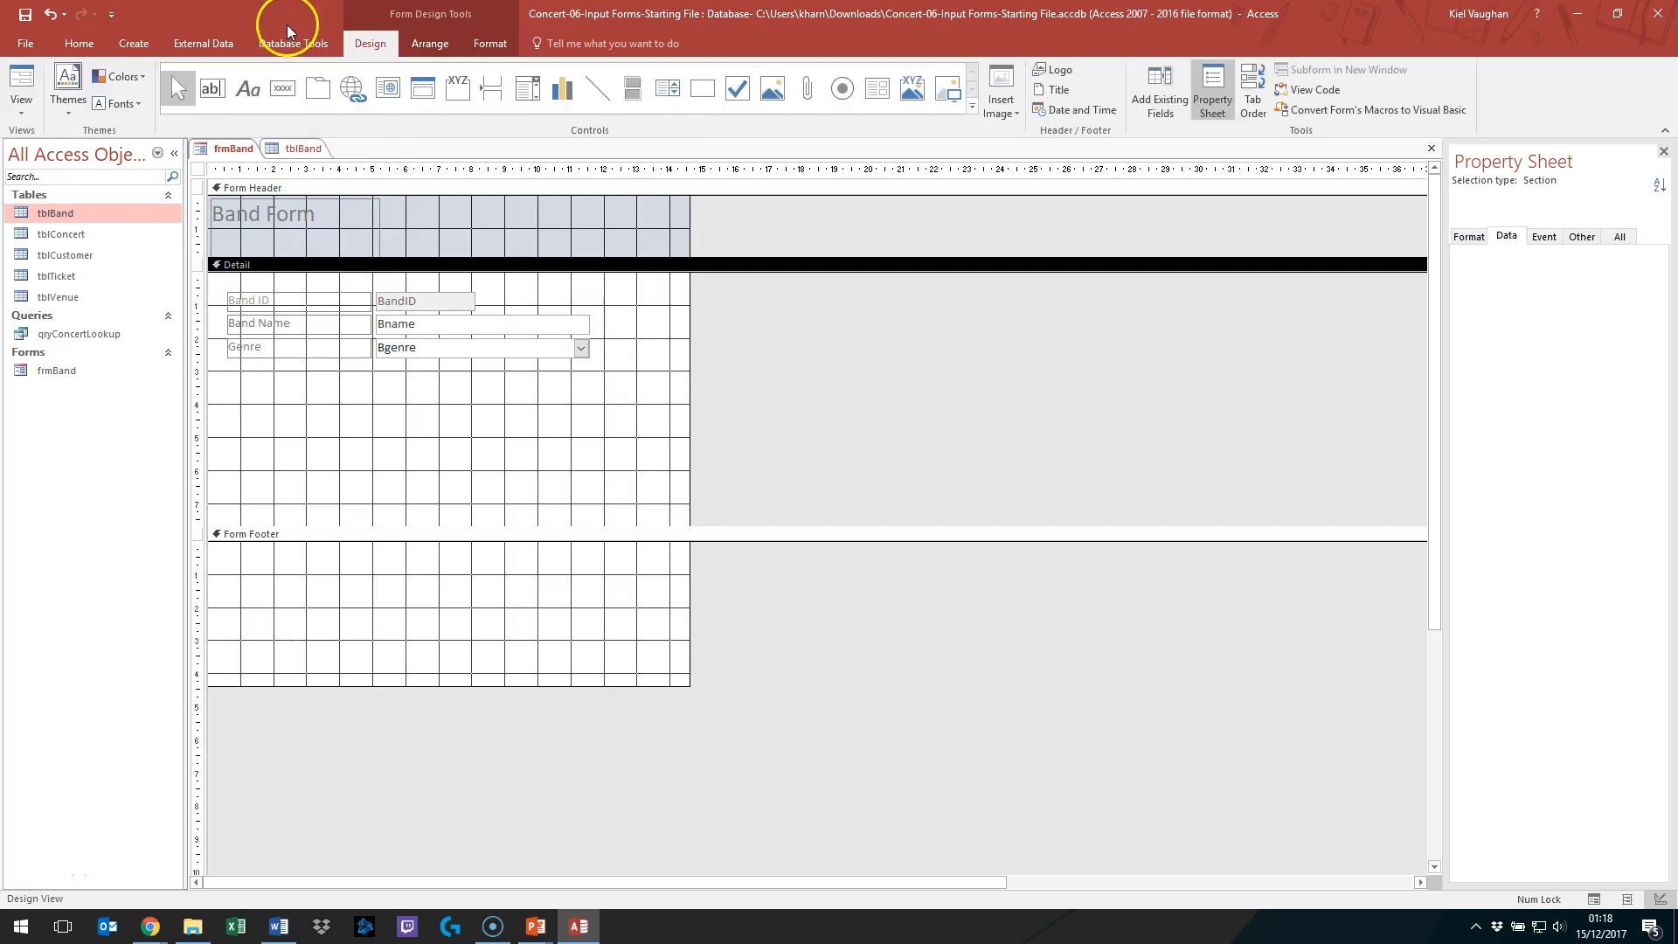
pyautogui.click(250, 88)
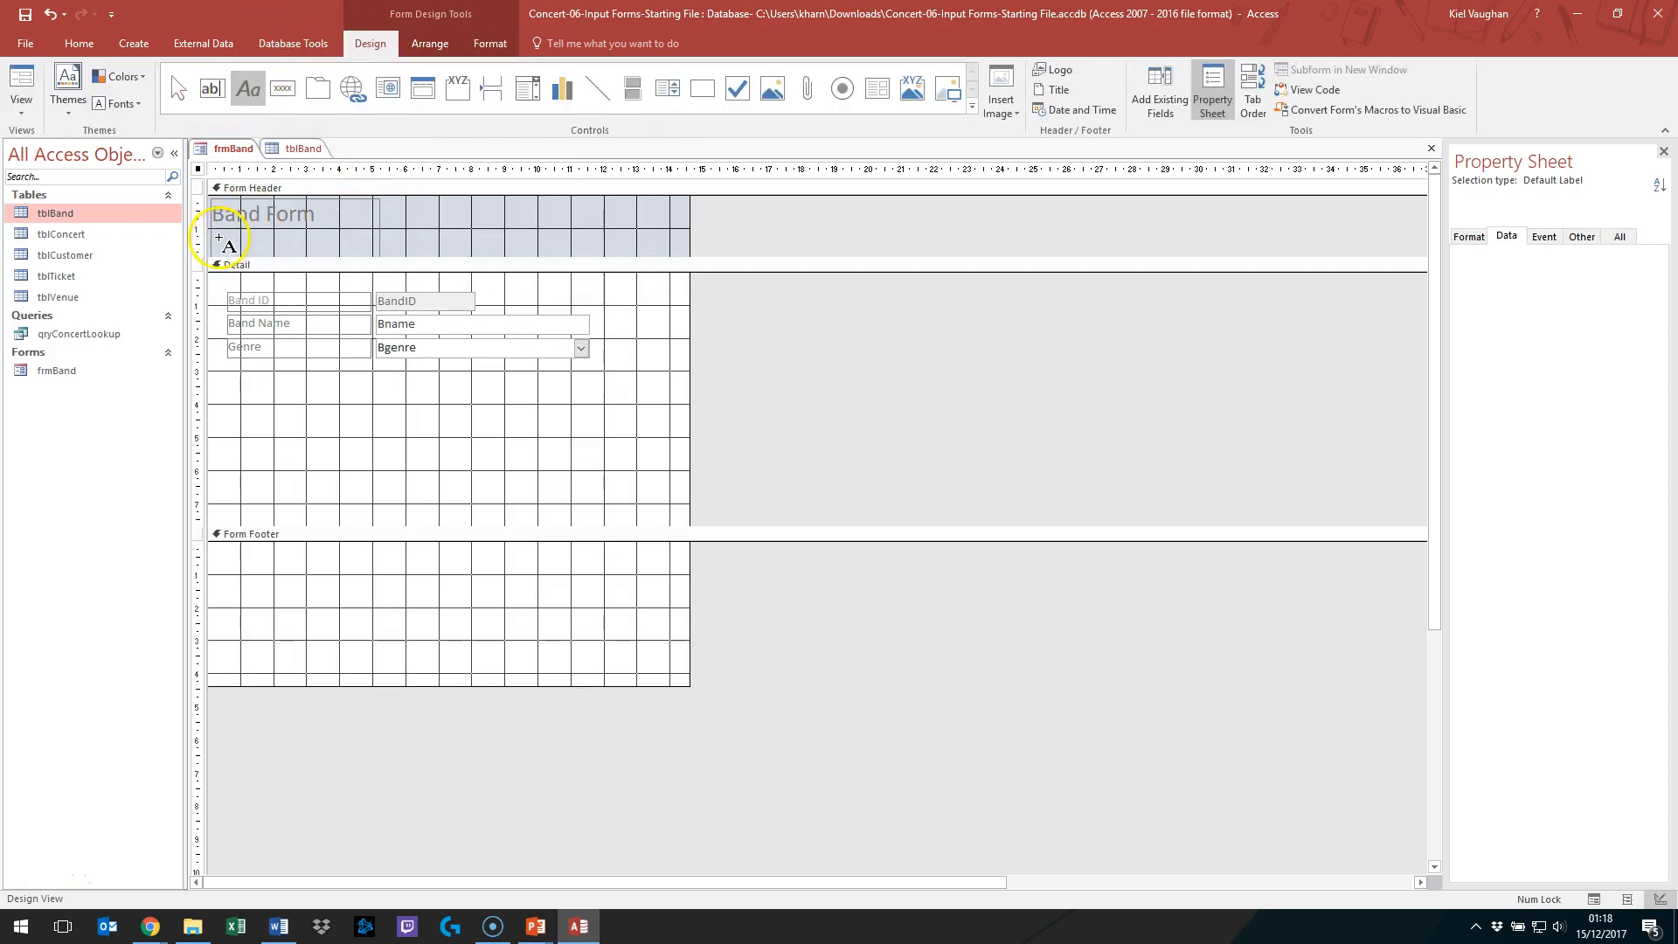
pyautogui.moveTo(214, 236); pyautogui.dragTo(498, 253)
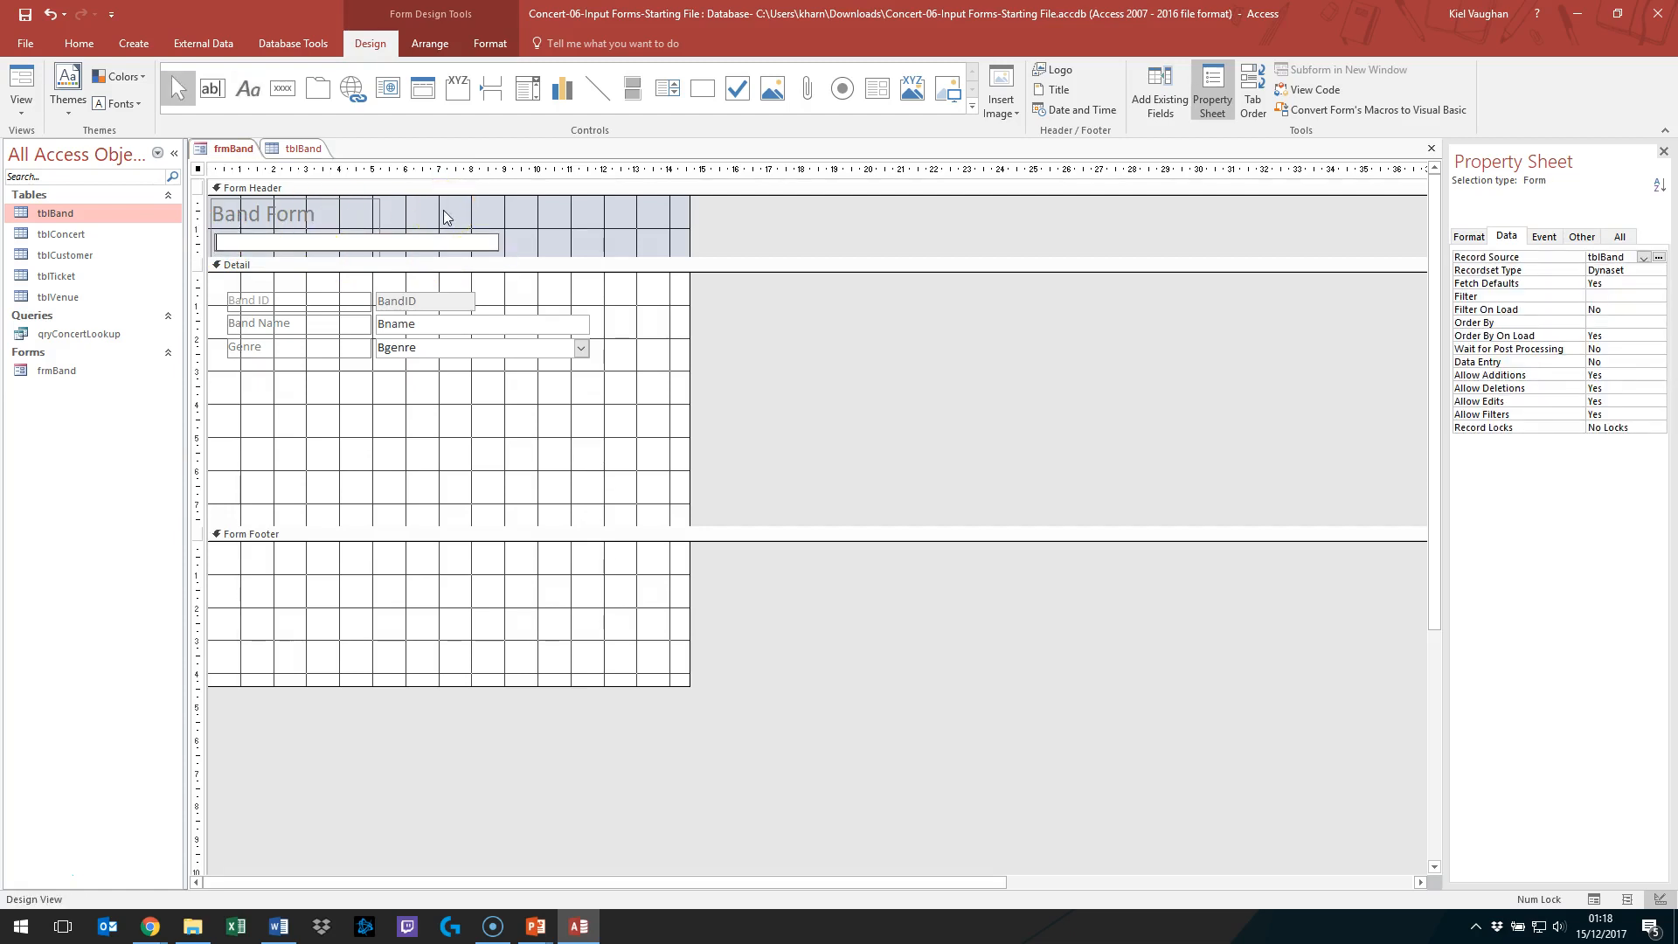
pyautogui.write('This form allows the user to add, delete and update band')
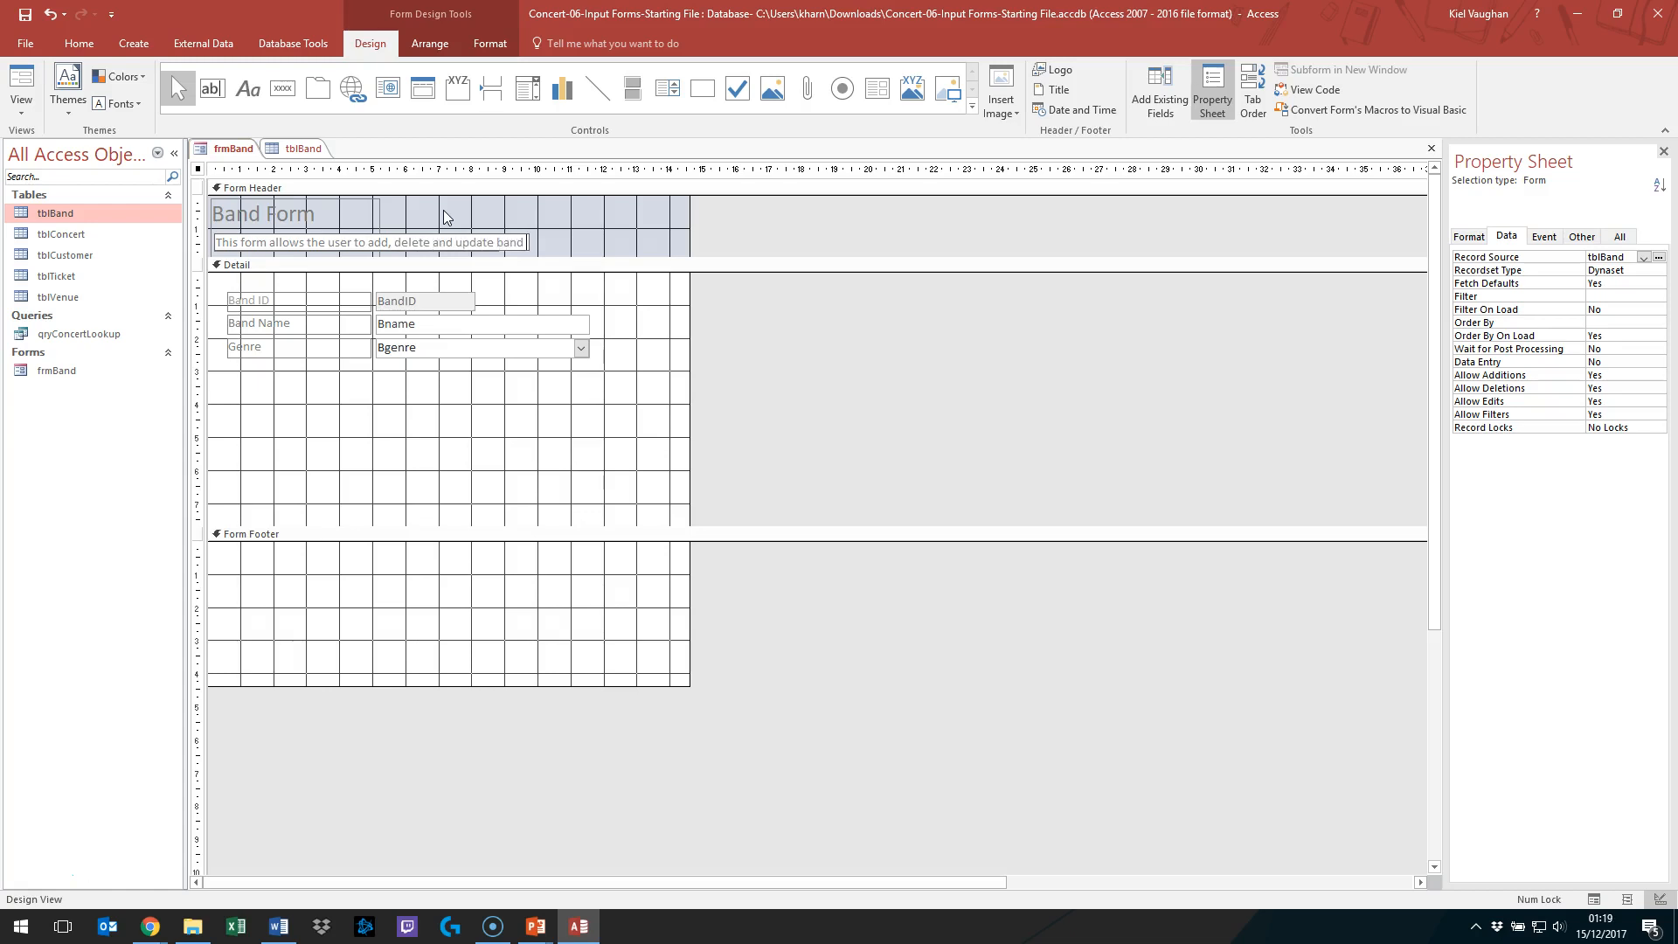
pyautogui.write(' information.')
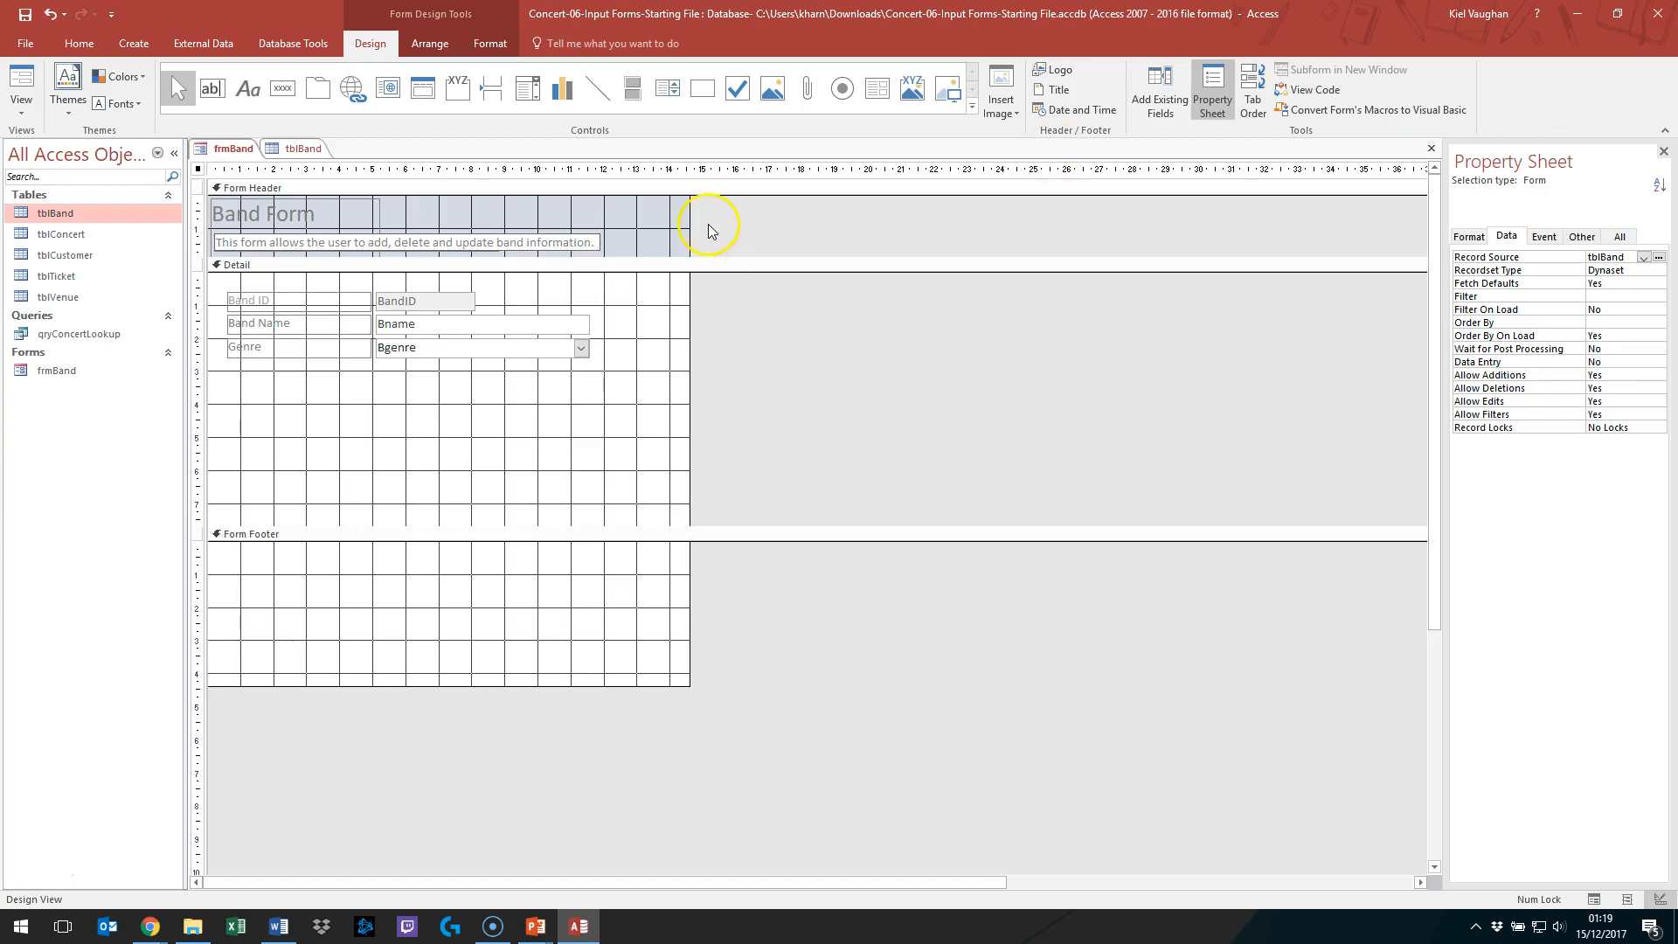
# Step: Set the header description label's Fore Color to the standard red (#ED1C24) and widen the Property Sheet
pyautogui.click(536, 242)
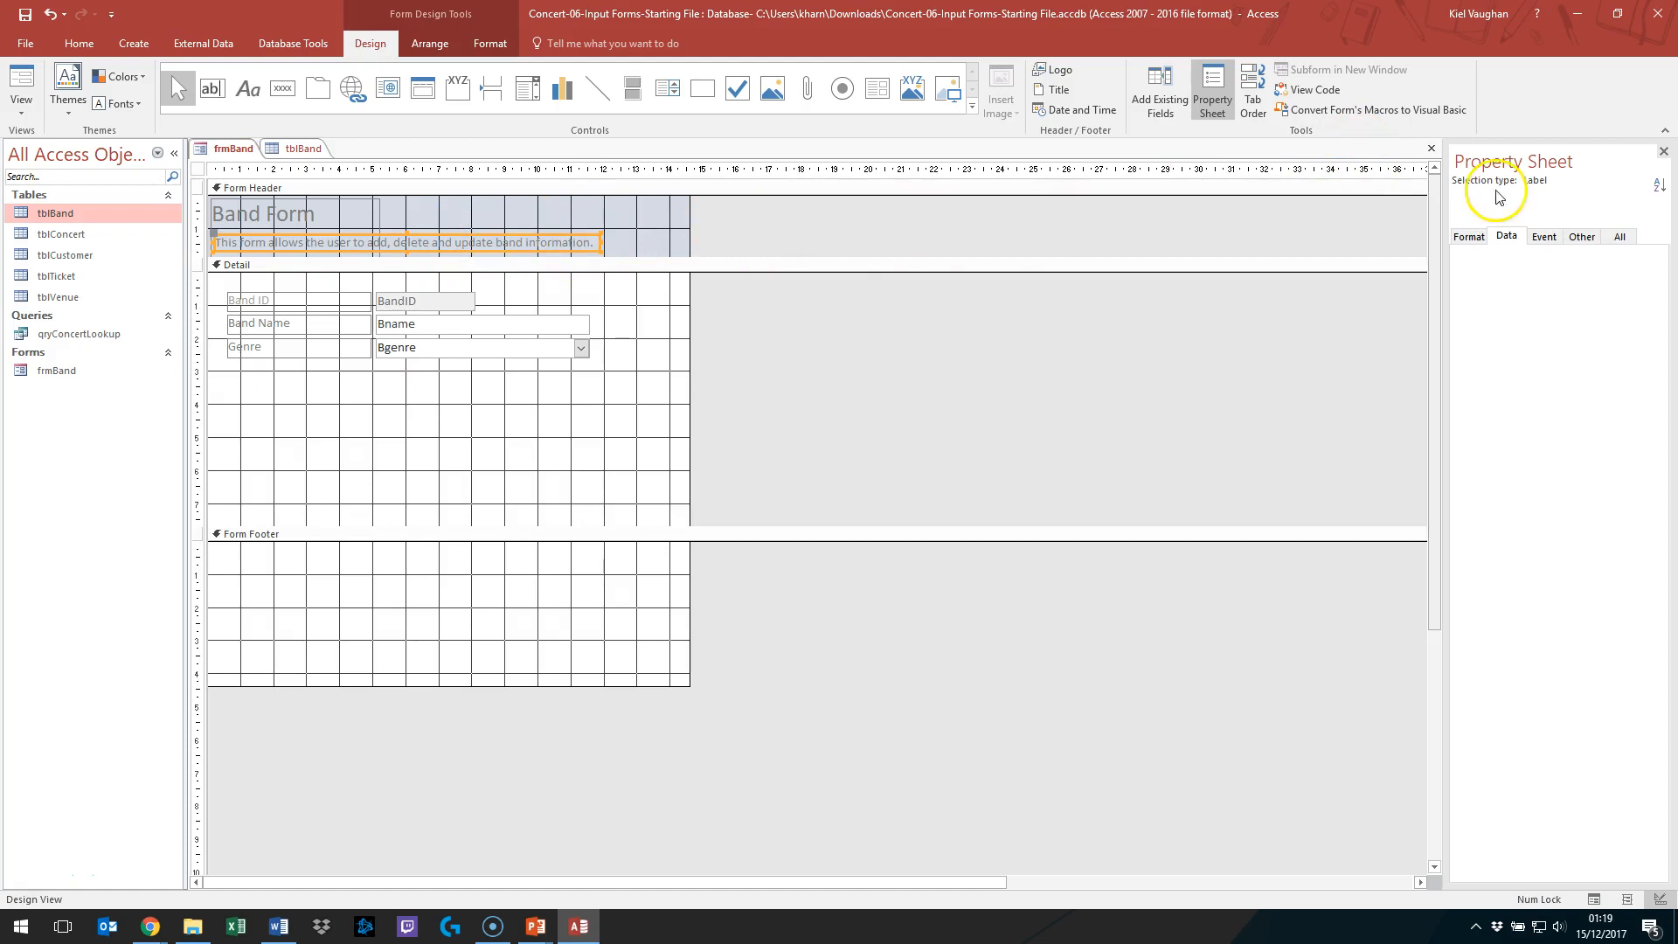
pyautogui.click(1470, 237)
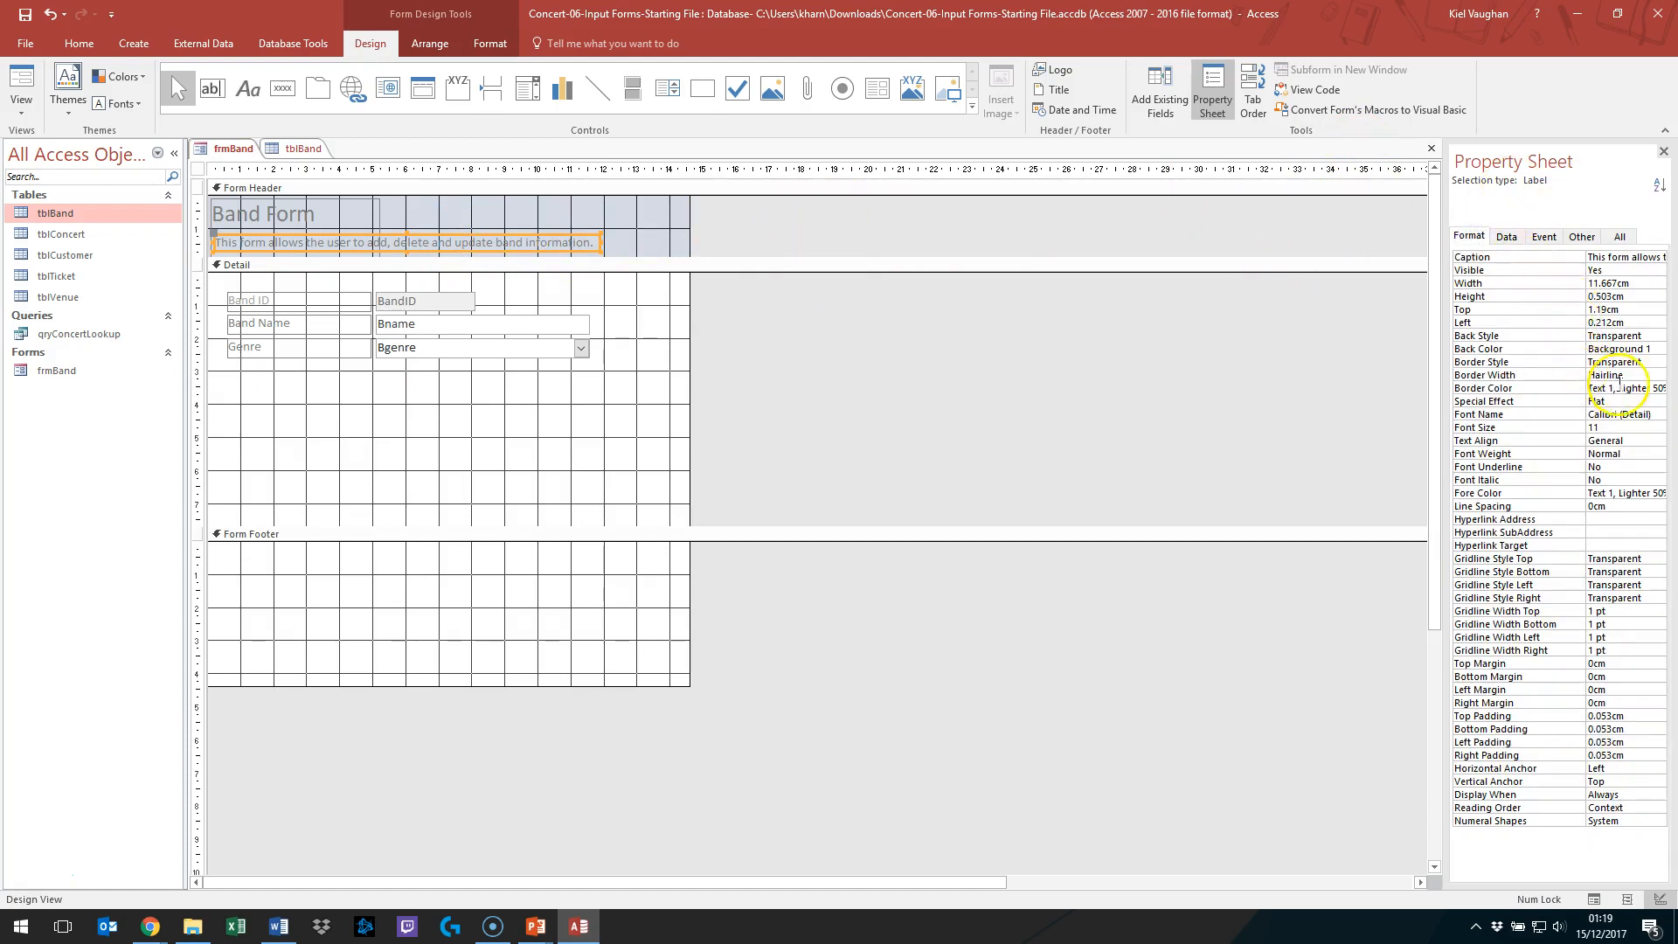
pyautogui.click(1631, 388)
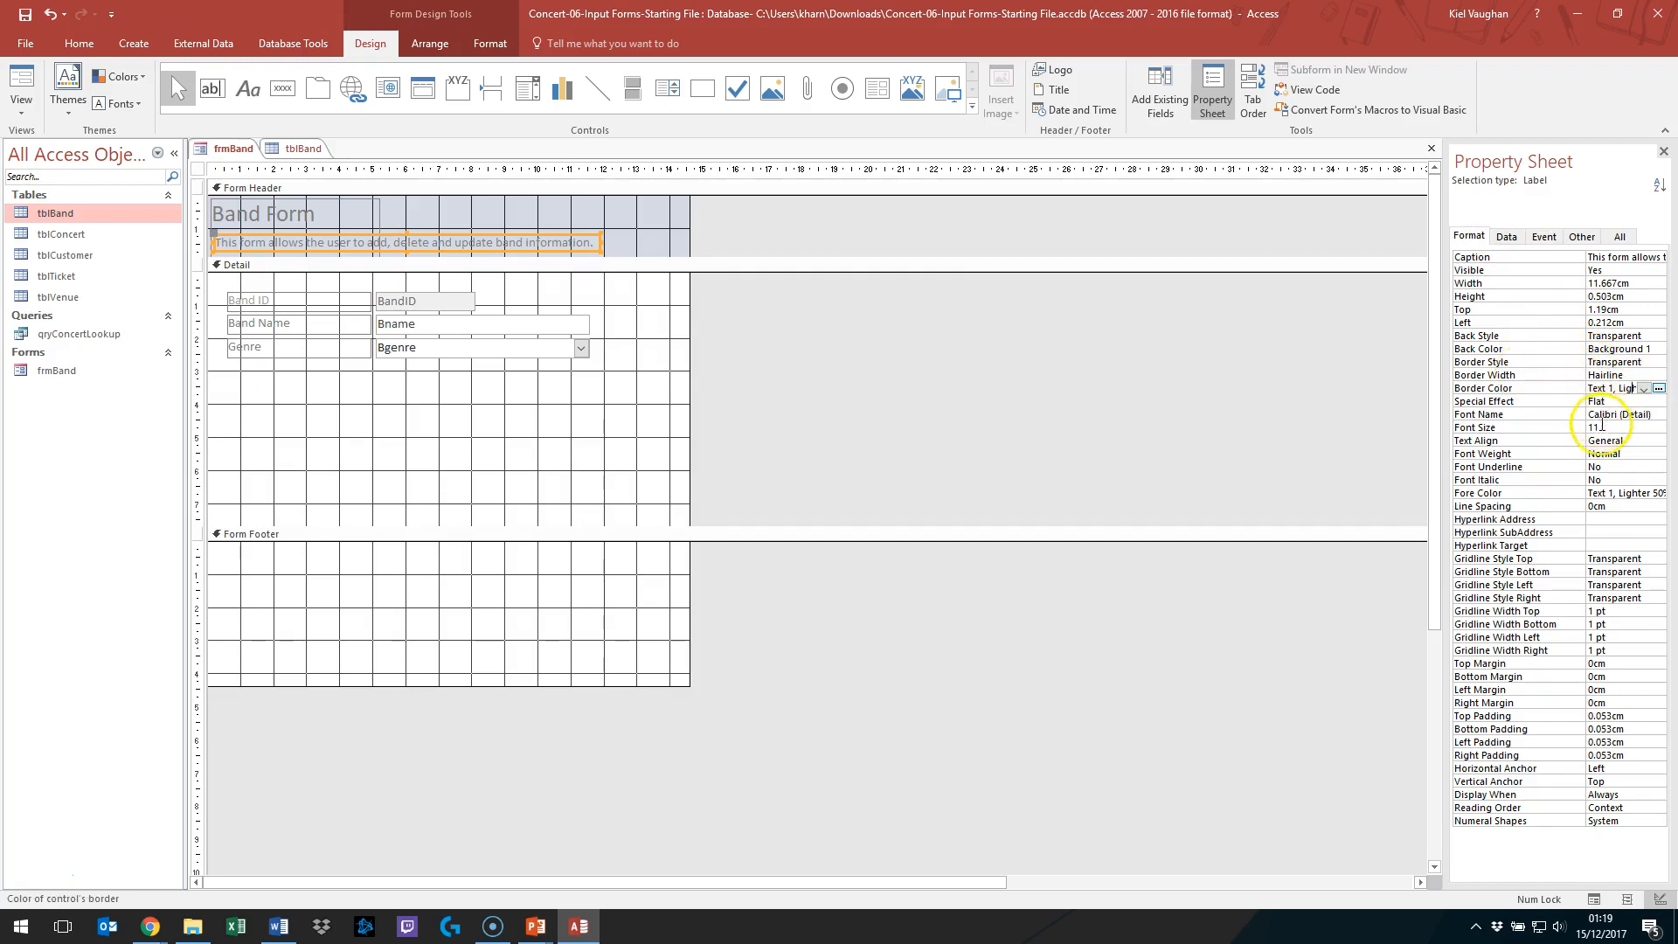
pyautogui.click(1607, 493)
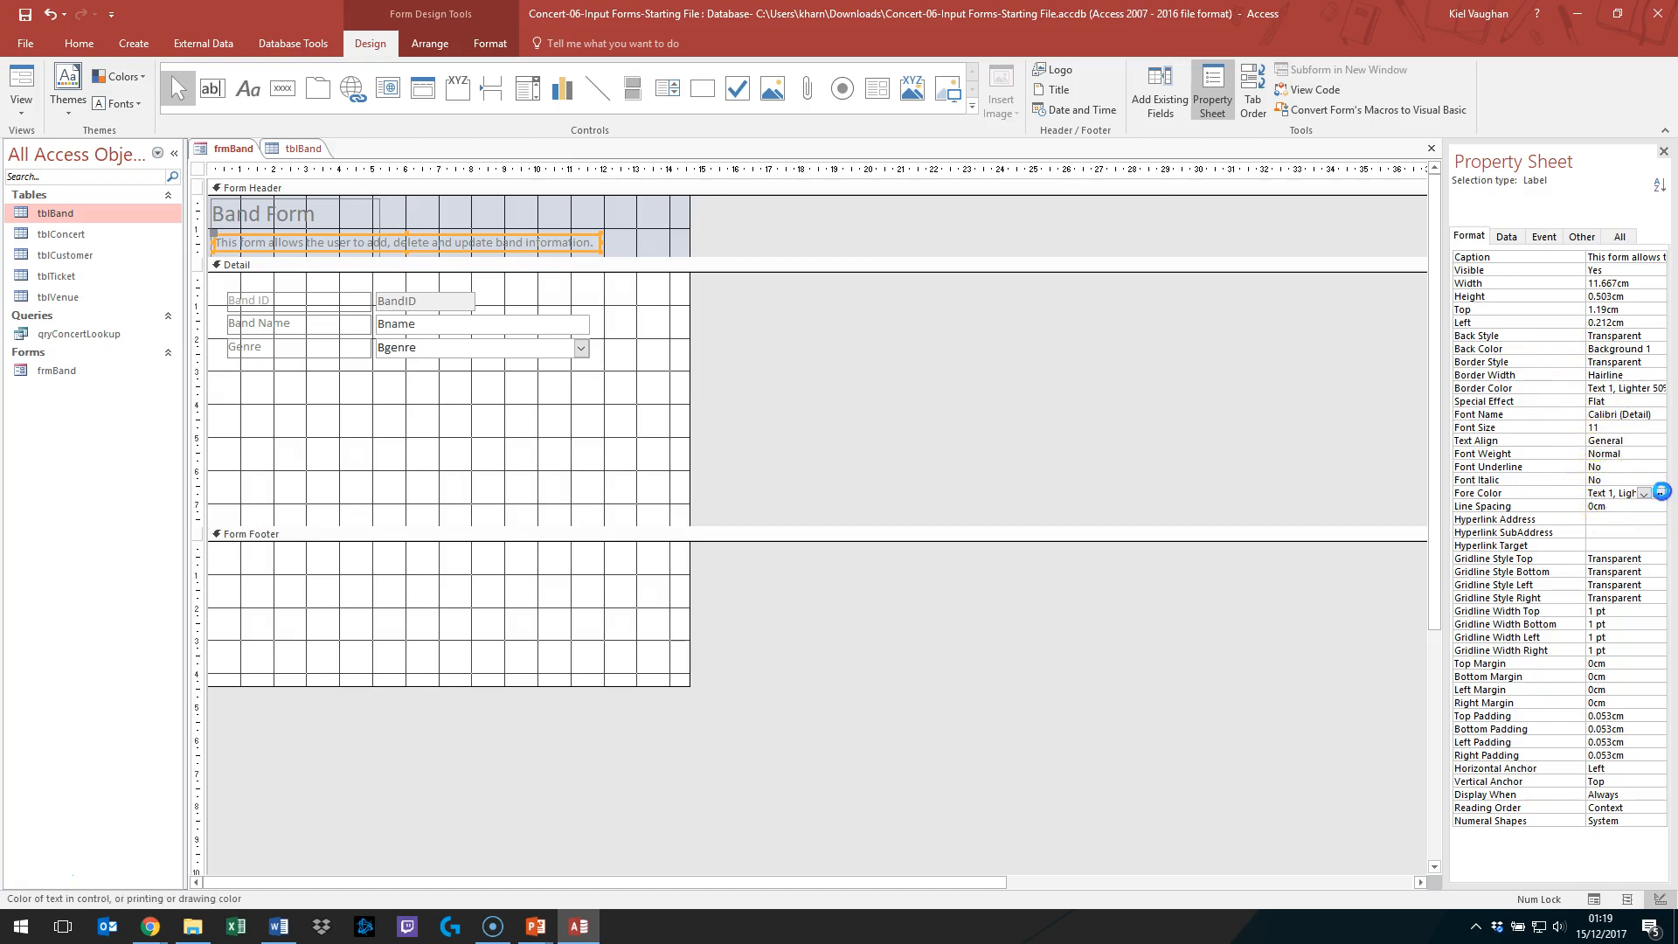
pyautogui.click(1660, 492)
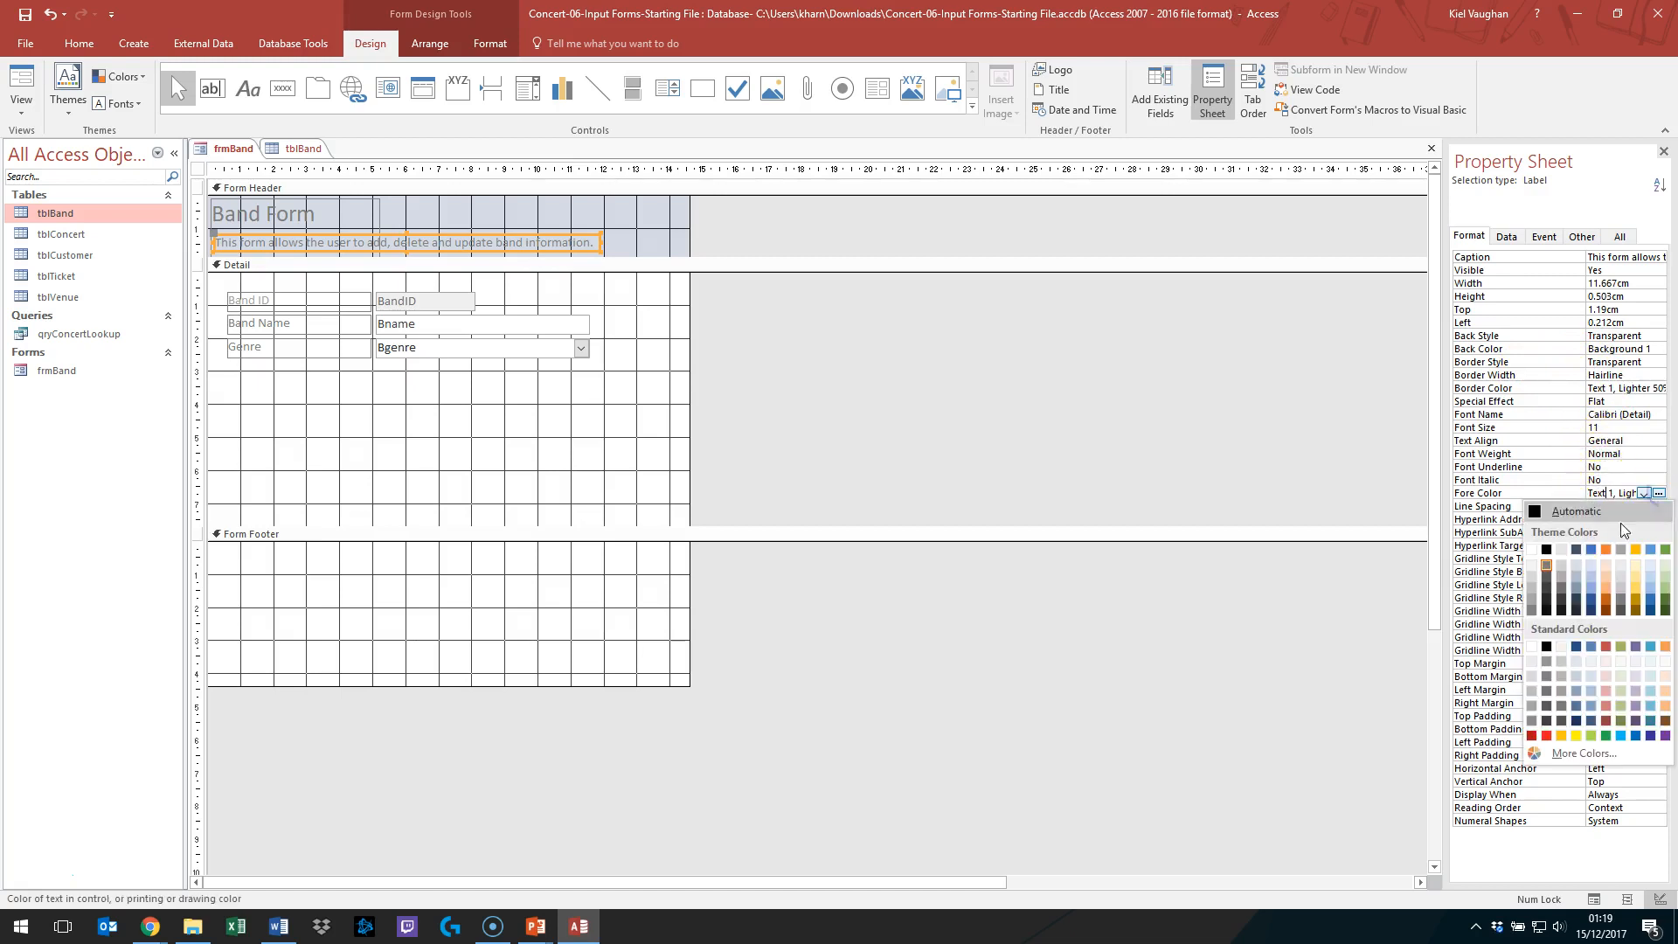
pyautogui.click(1546, 736)
pyautogui.click(1359, 442)
pyautogui.moveTo(1446, 440); pyautogui.dragTo(1313, 442)
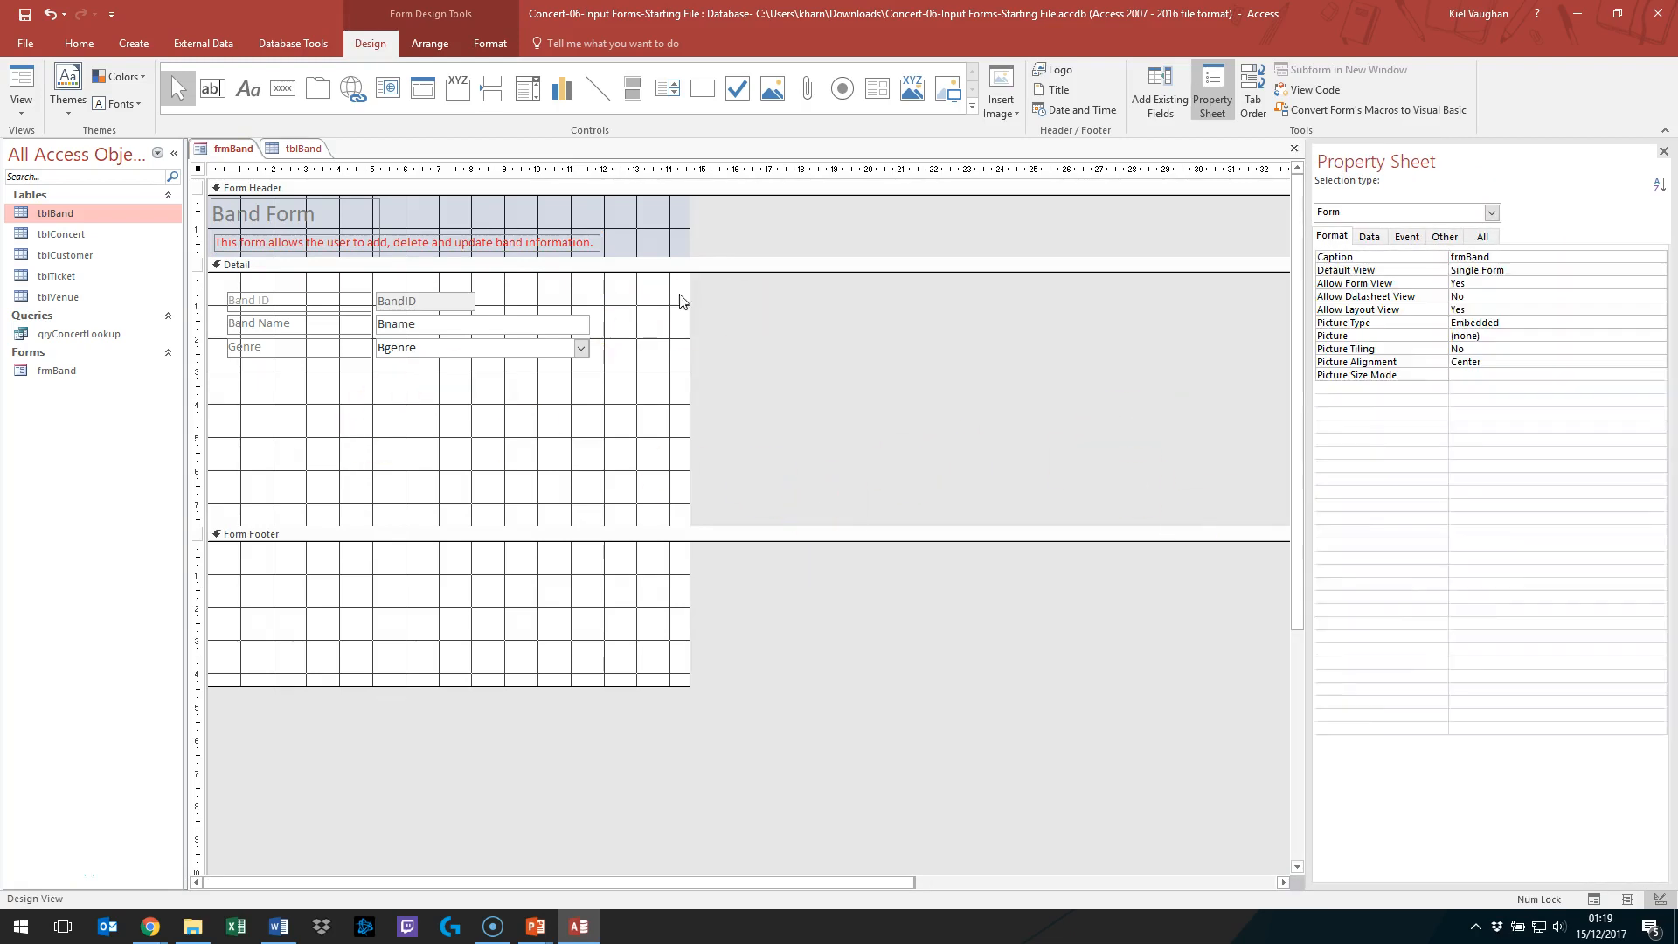
# Step: Copy the red description label into the Detail section beside the Bname text box, and widen the form to about 25.5 cm
pyautogui.click(517, 241)
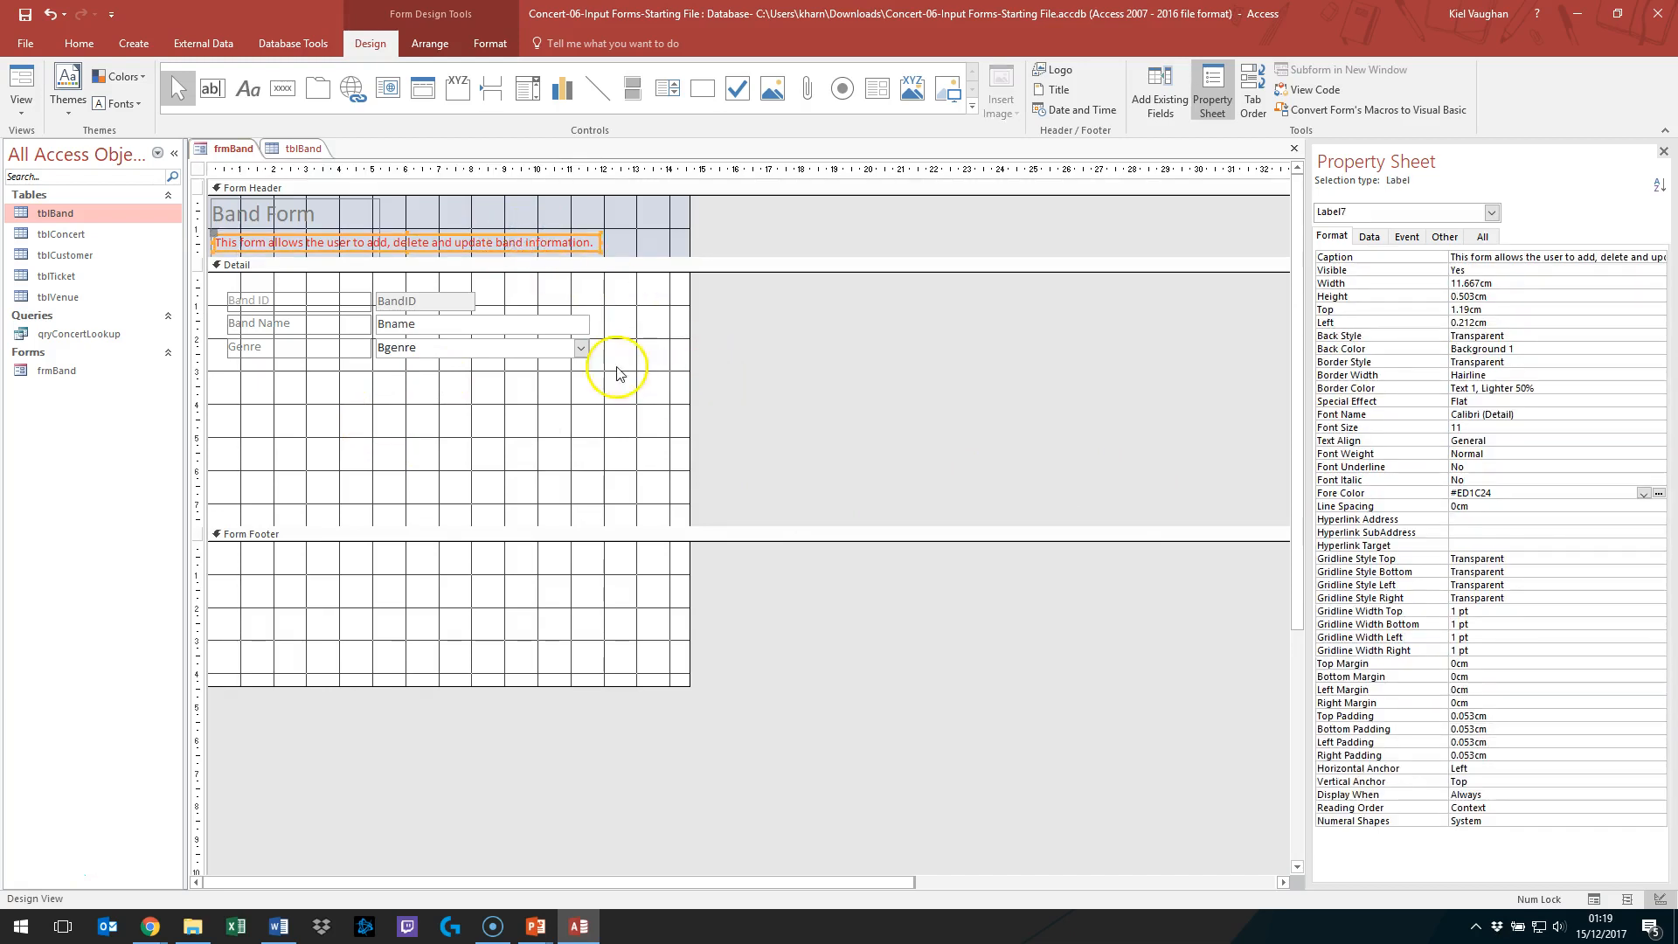
pyautogui.click(617, 425)
pyautogui.hotkey('ctrl', 'v')
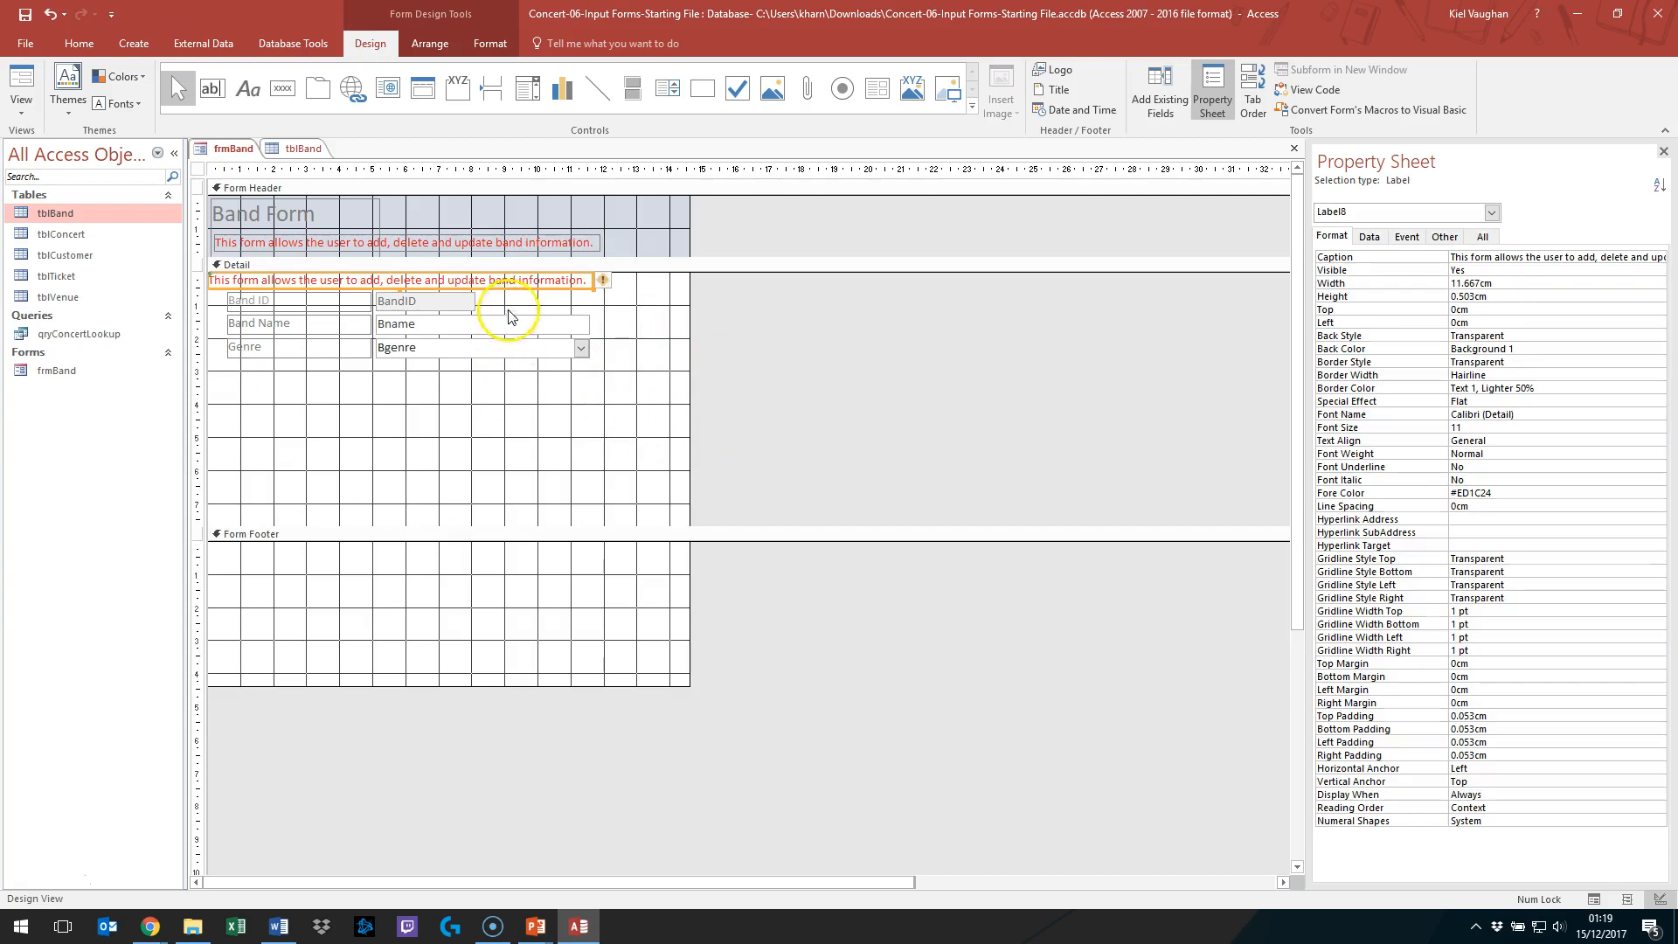
pyautogui.moveTo(532, 288); pyautogui.dragTo(921, 331)
pyautogui.moveTo(983, 378); pyautogui.dragTo(1049, 378)
# Step: Replace the text of the copied label beside the Bname text box with "* Required"
pyautogui.click(967, 325)
pyautogui.click(967, 325)
pyautogui.moveTo(970, 325); pyautogui.dragTo(535, 300)
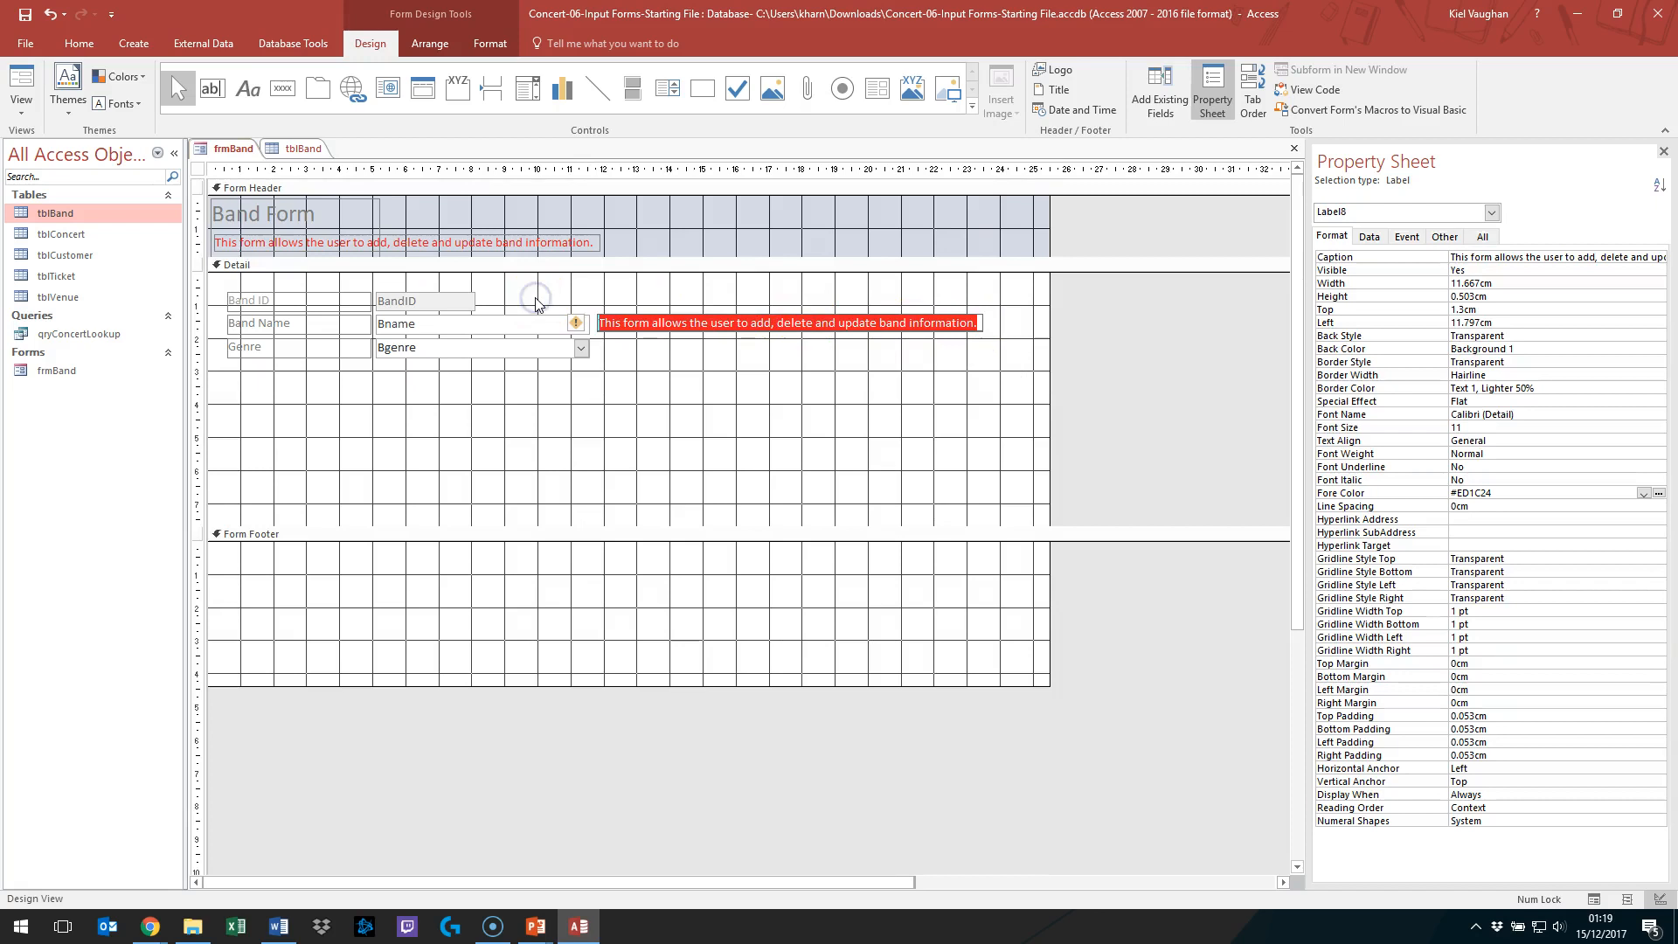
pyautogui.press('BackSpace')
pyautogui.write('* Required')
pyautogui.click(804, 387)
# Step: Duplicate the Band Name hint label beside Genre and extend its text to "* Required field, either choose from the list or enter your own genre"
pyautogui.click(786, 318)
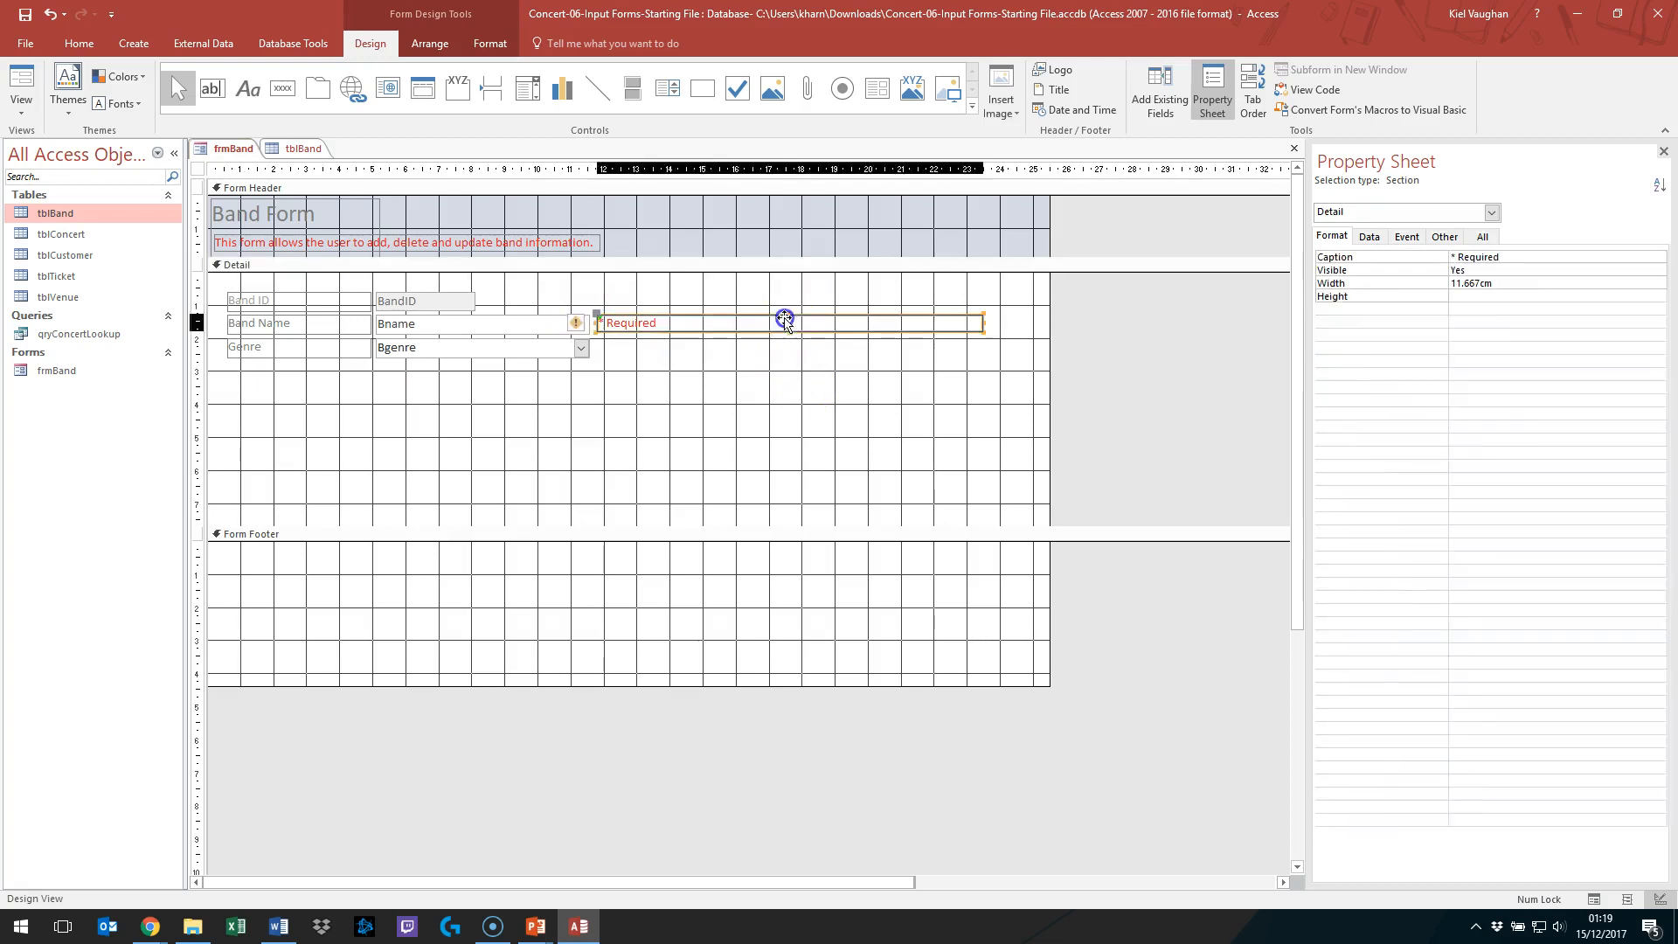
pyautogui.hotkey('ctrl', 'c')
pyautogui.click(810, 480)
pyautogui.hotkey('ctrl', 'v')
pyautogui.moveTo(657, 347); pyautogui.dragTo(605, 349)
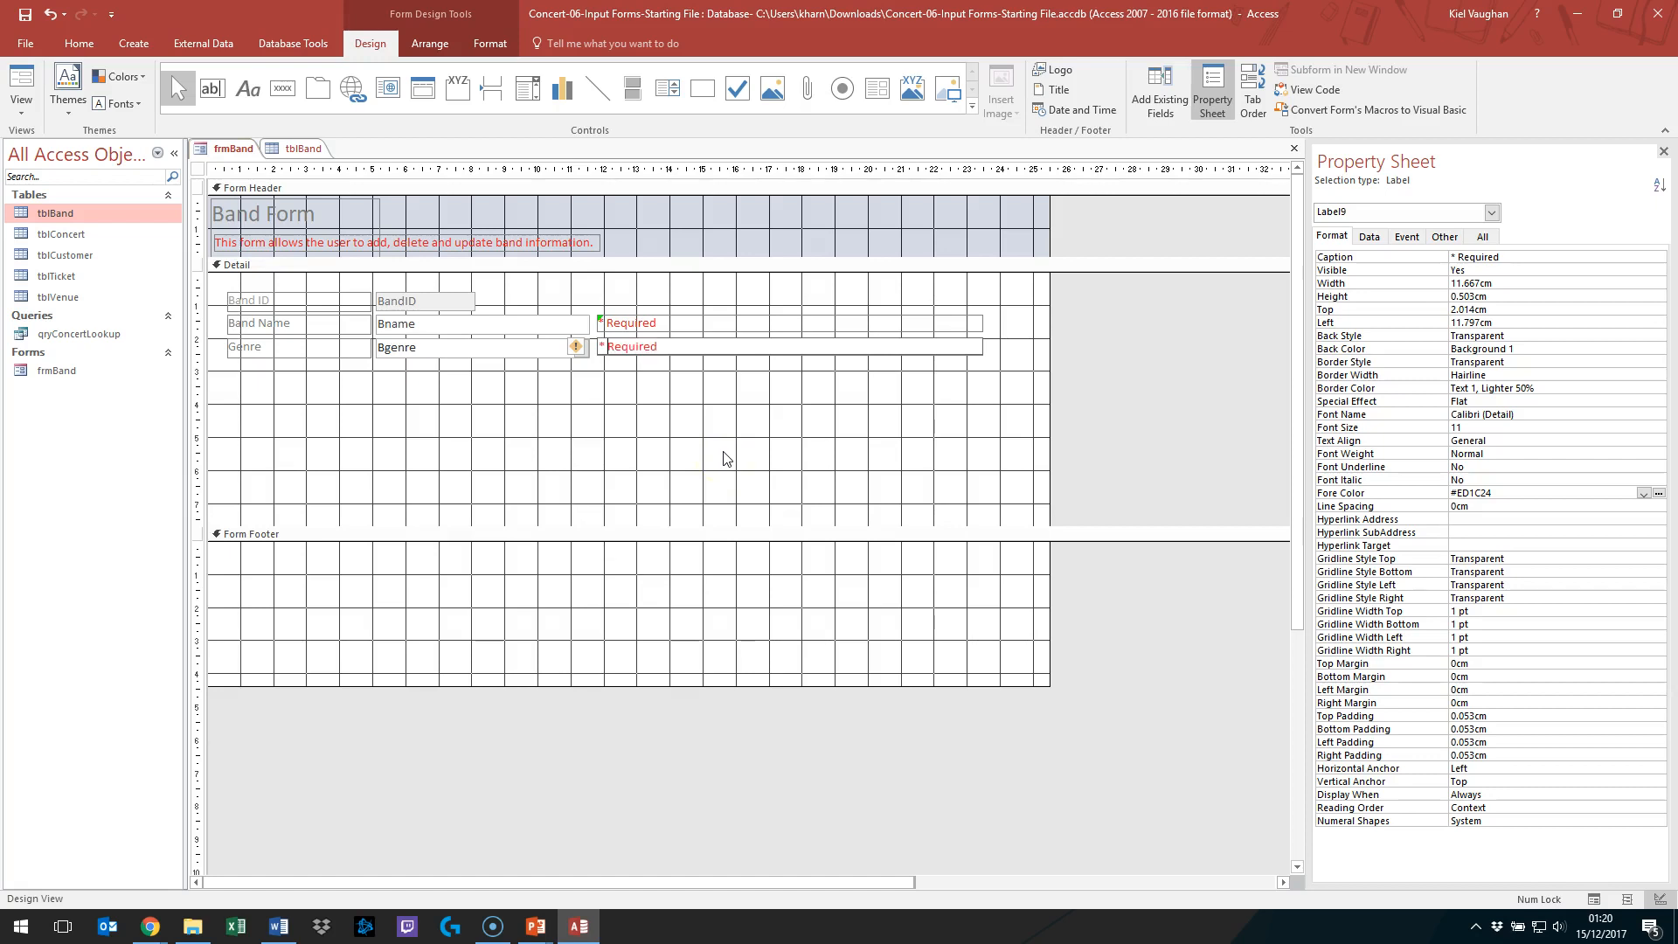
pyautogui.write('field, either choose from the list or enter your')
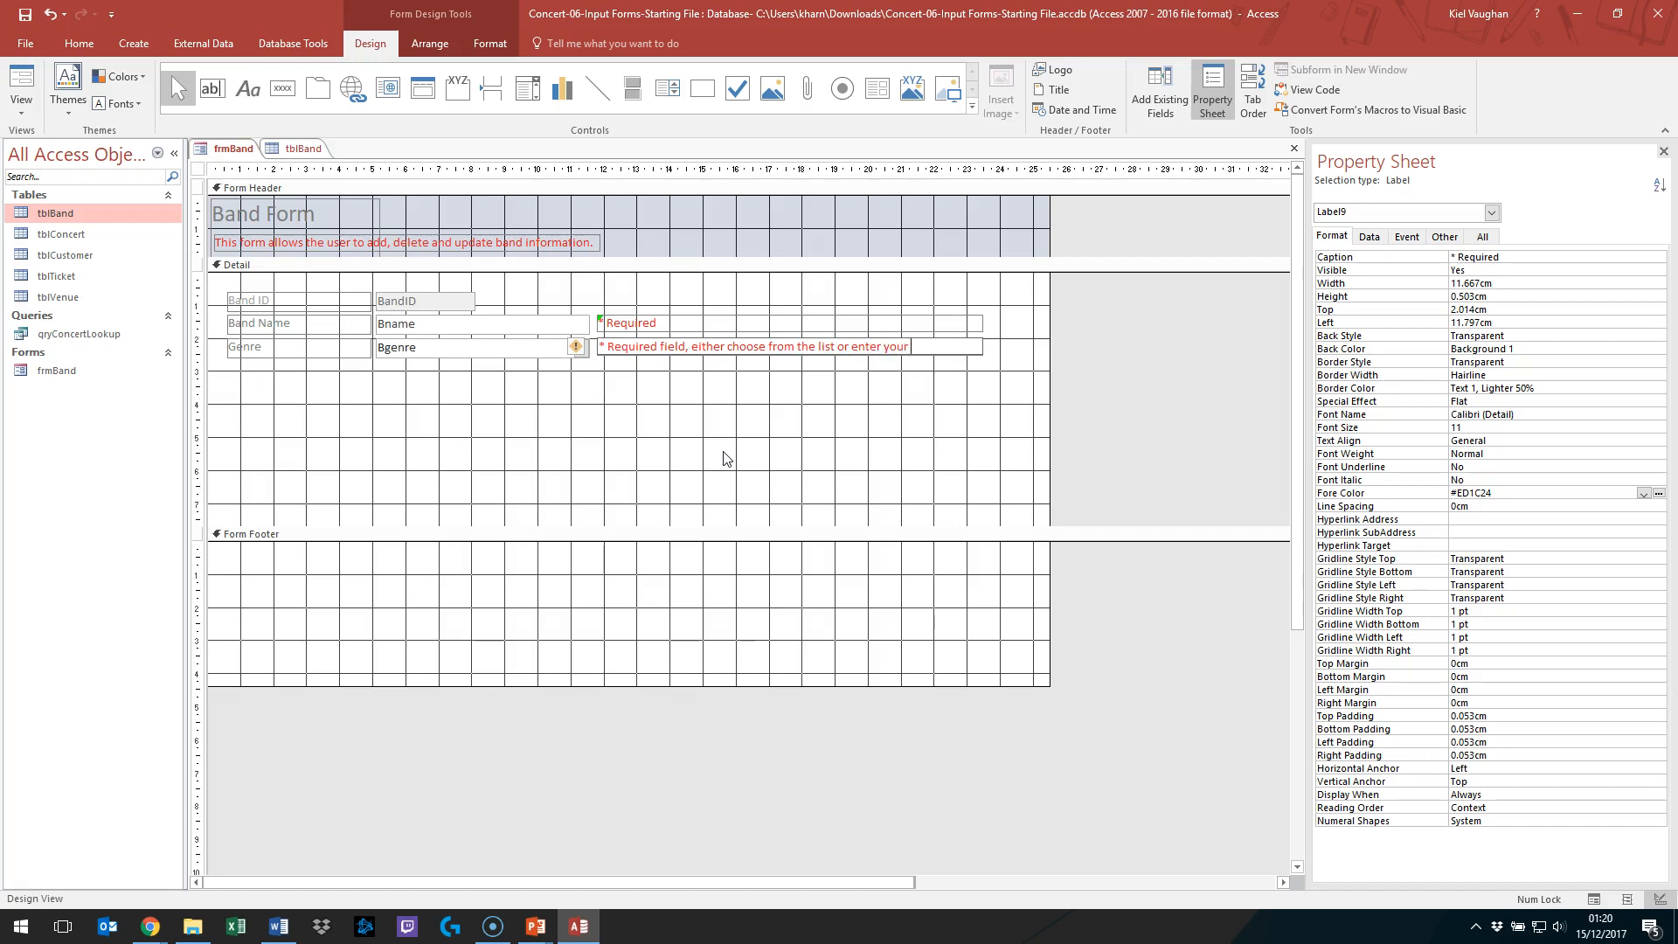
pyautogui.write(' own genre')
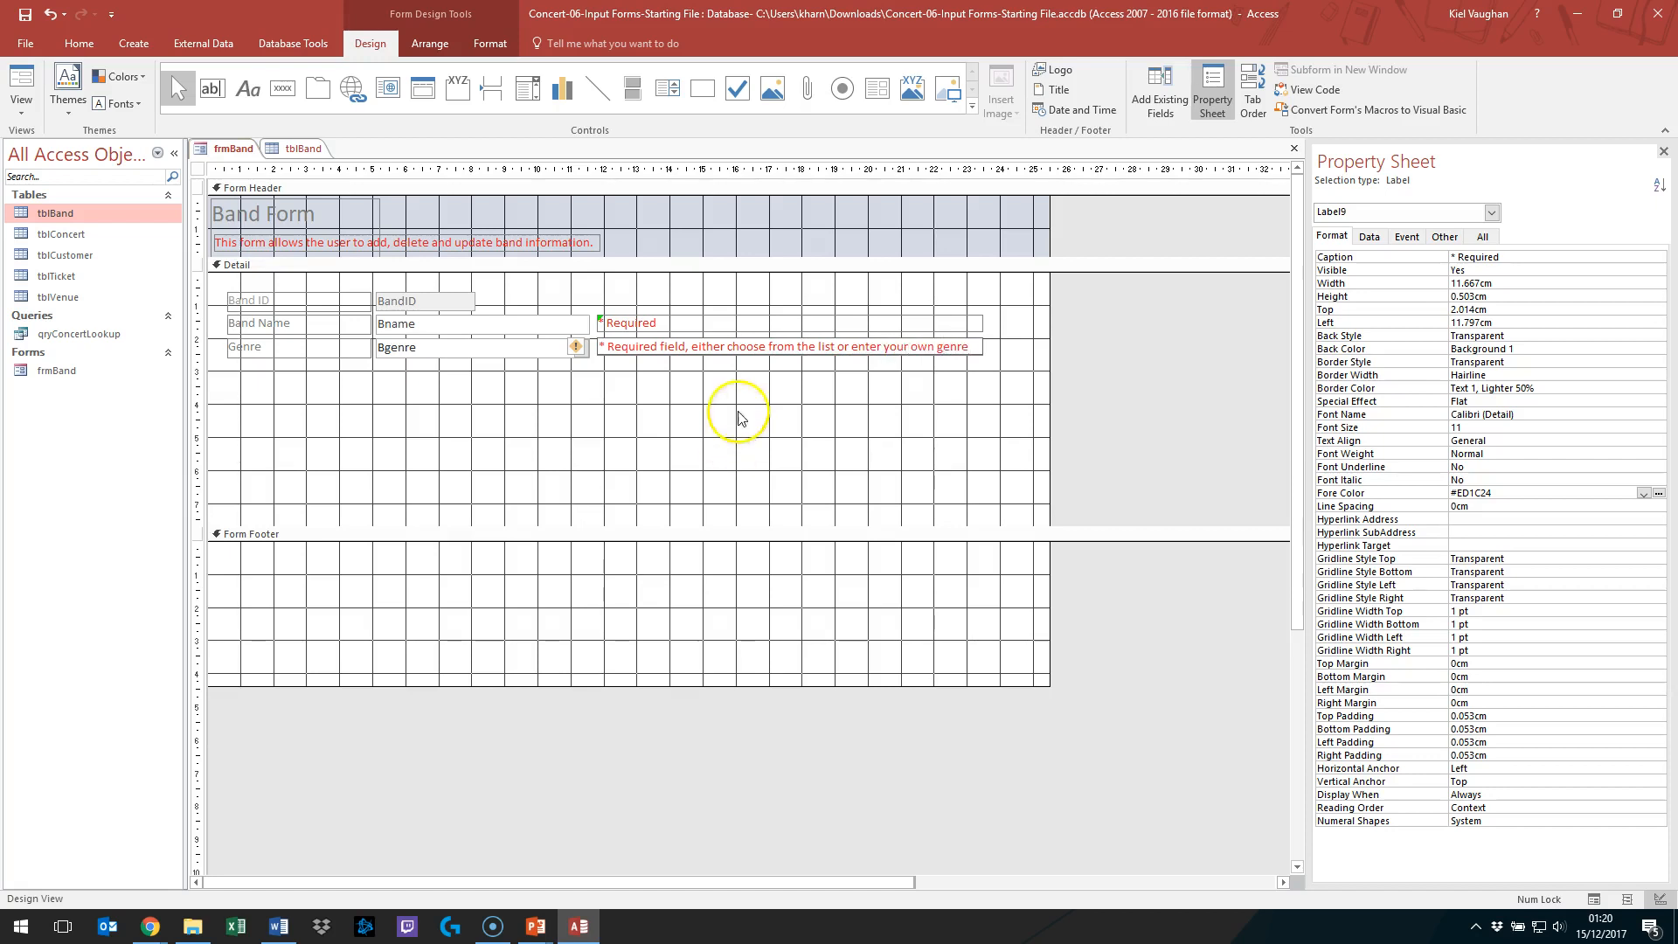
pyautogui.click(852, 376)
# Step: Preview frmBand in Form View to check the header description and the two required-field hints
pyautogui.click(408, 436)
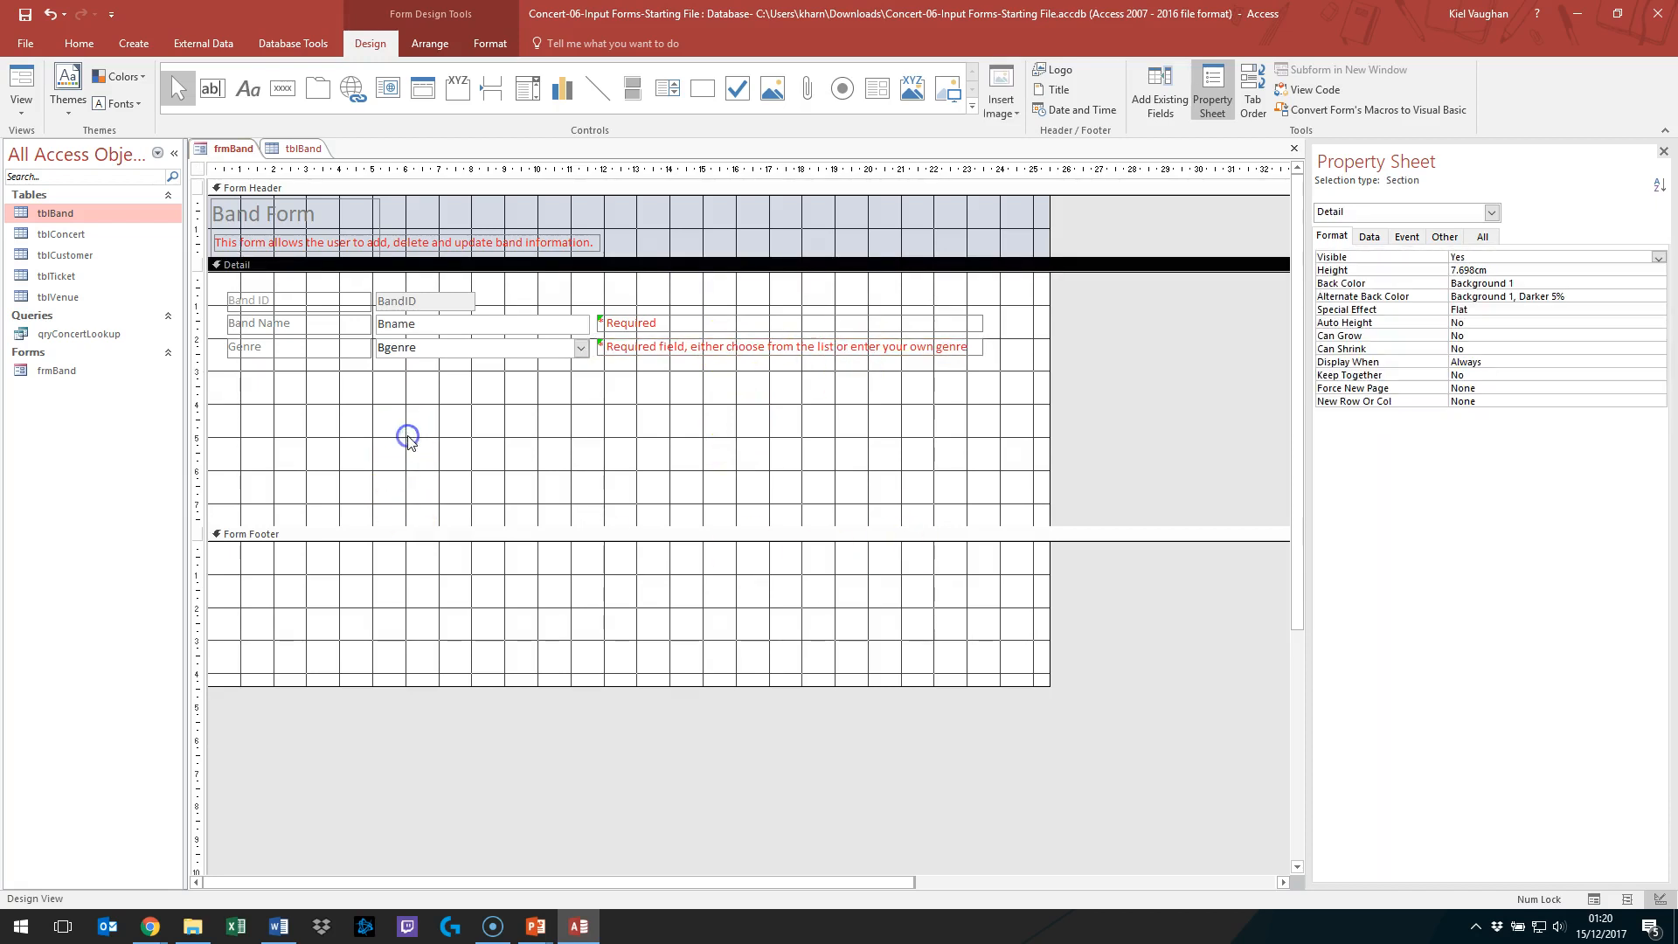
pyautogui.rightClick(229, 149)
pyautogui.click(262, 220)
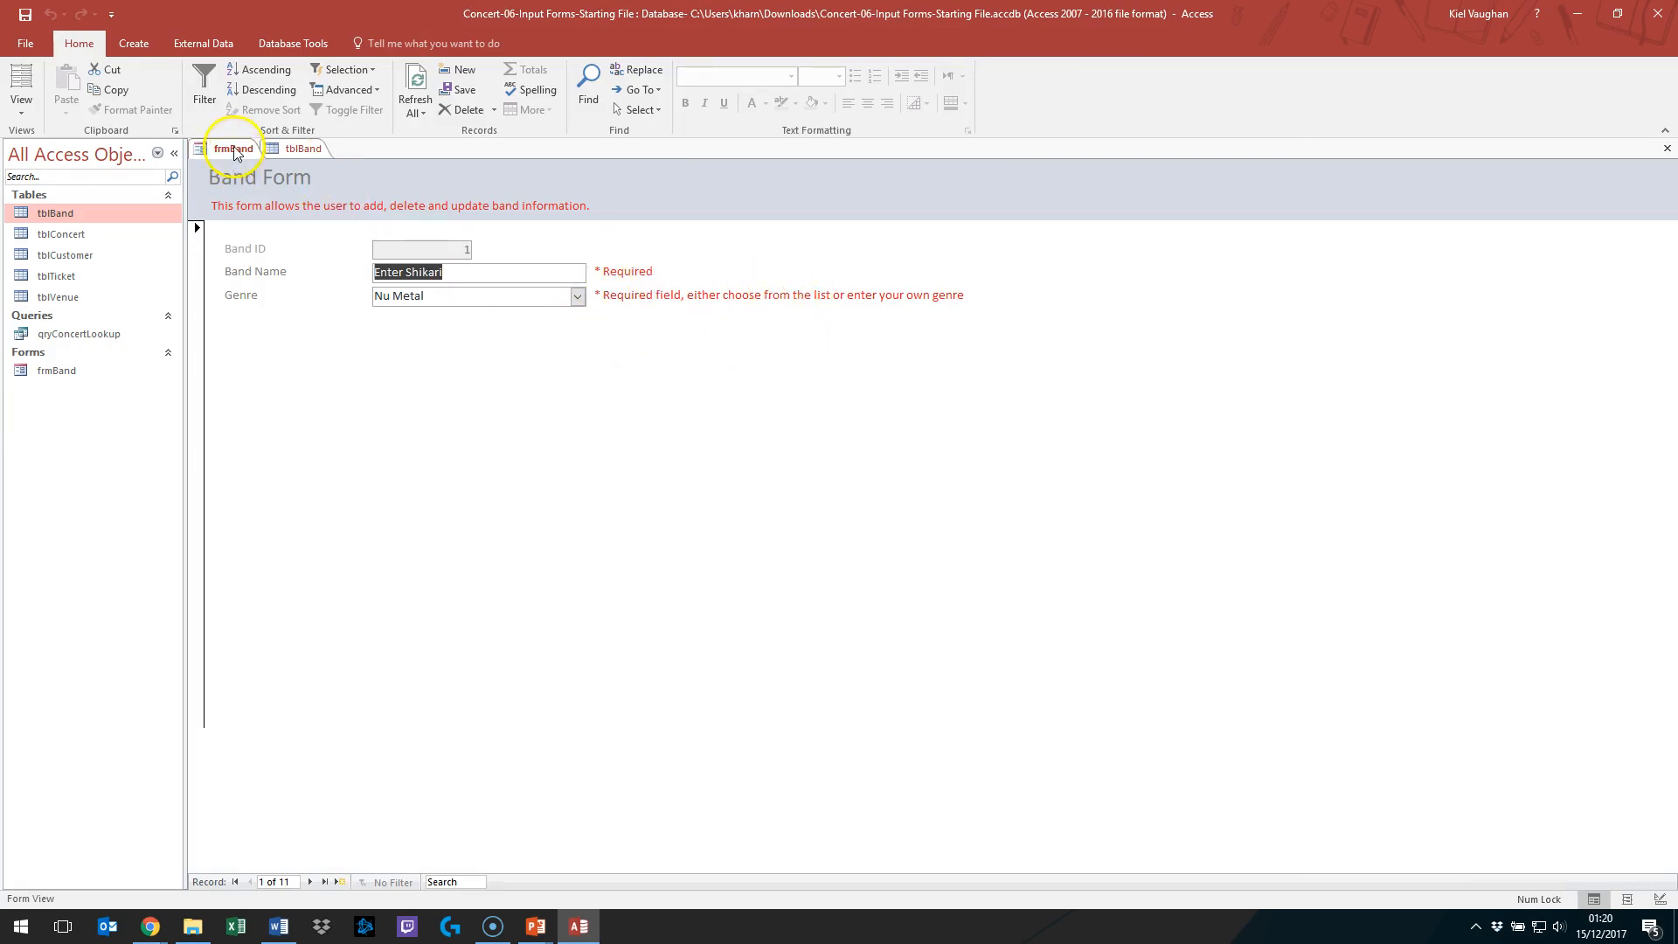
# Step: Switch to the Design Specification document in Word and enter frmBand as the form name
pyautogui.click(295, 925)
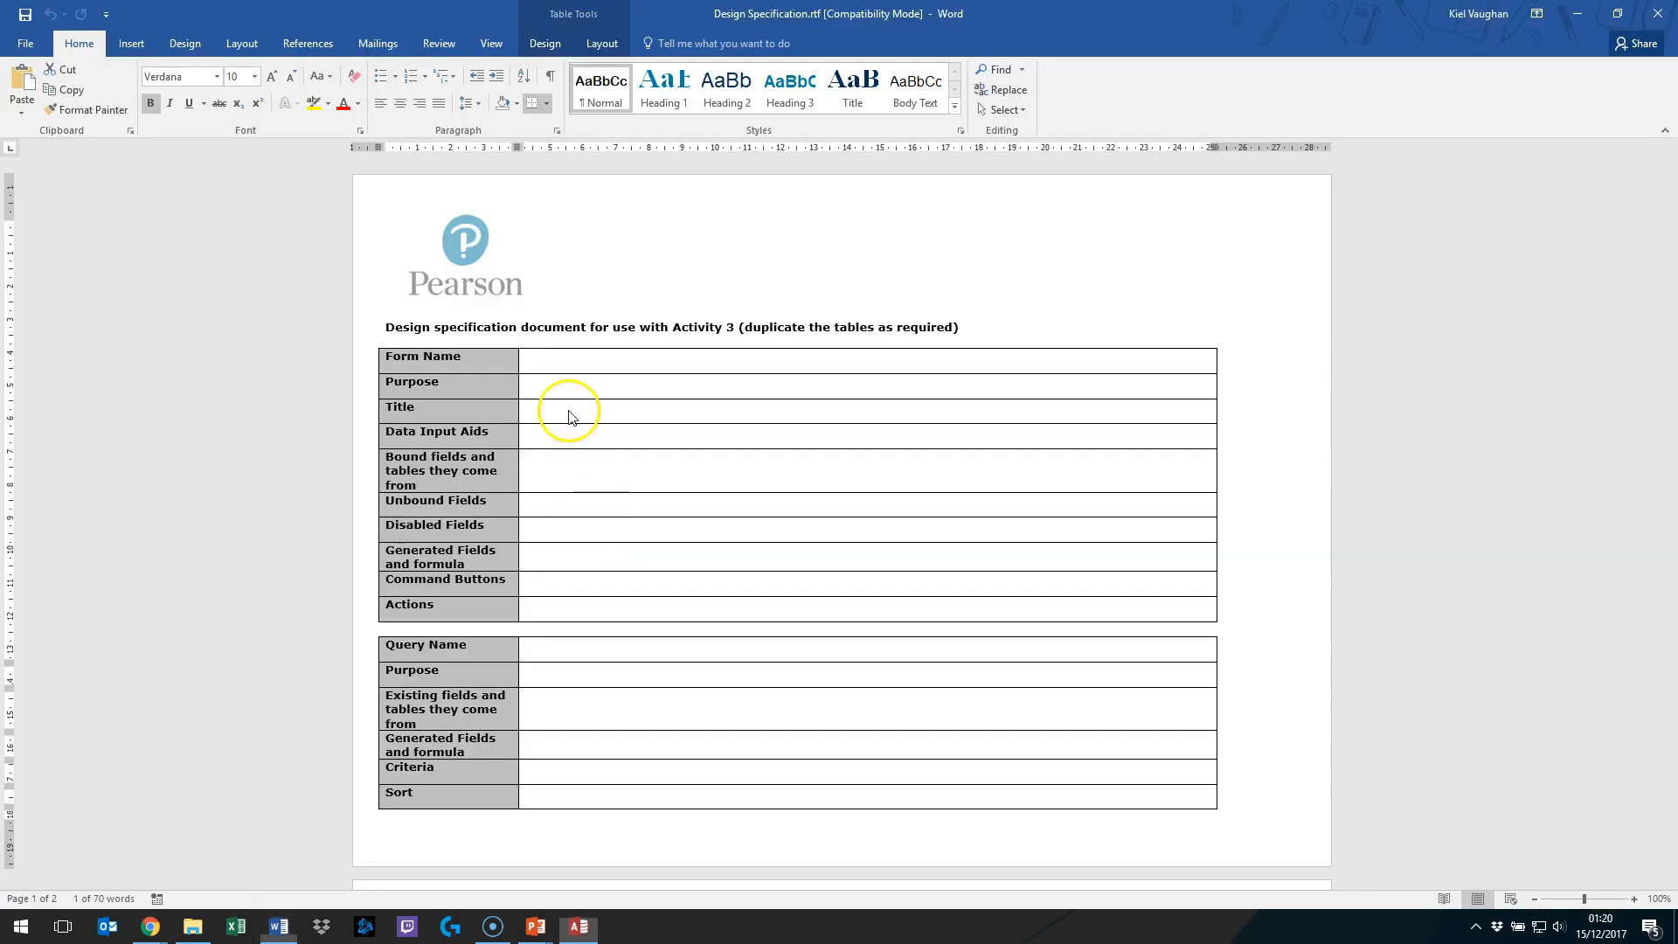
pyautogui.click(557, 364)
pyautogui.write('frmBand')
# Step: Enter the form's purpose as "Allows the user to add, edit, delete Bands" and its title as "Band Form"
pyautogui.click(568, 395)
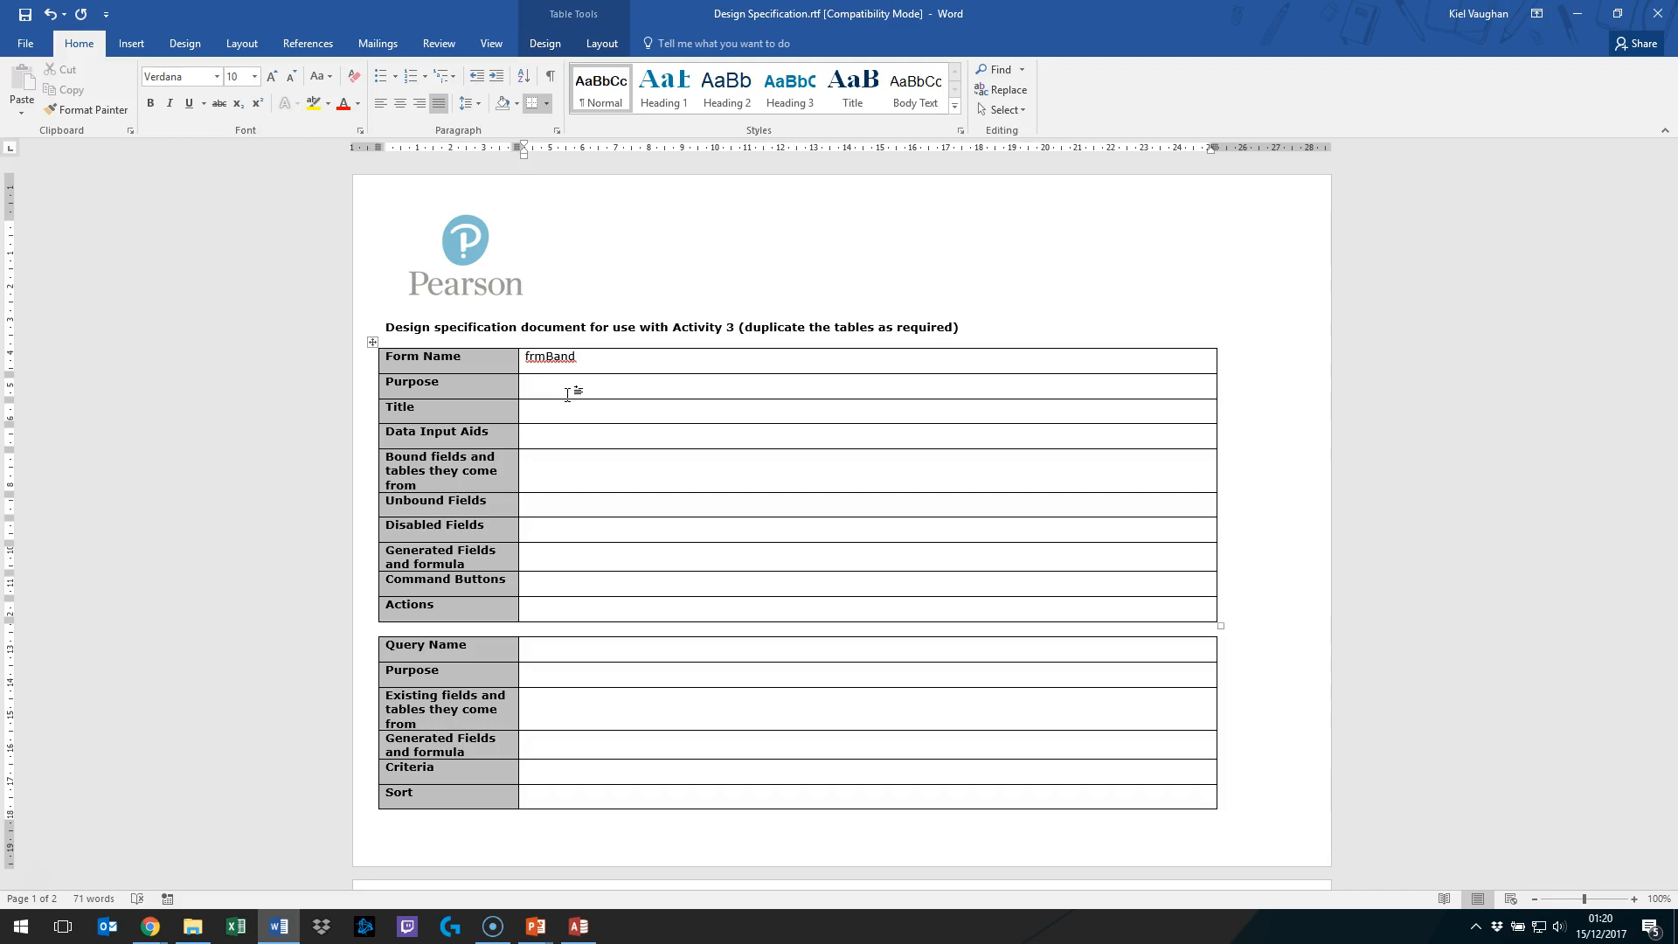
pyautogui.write('Allows the user to add, edit, delete o')
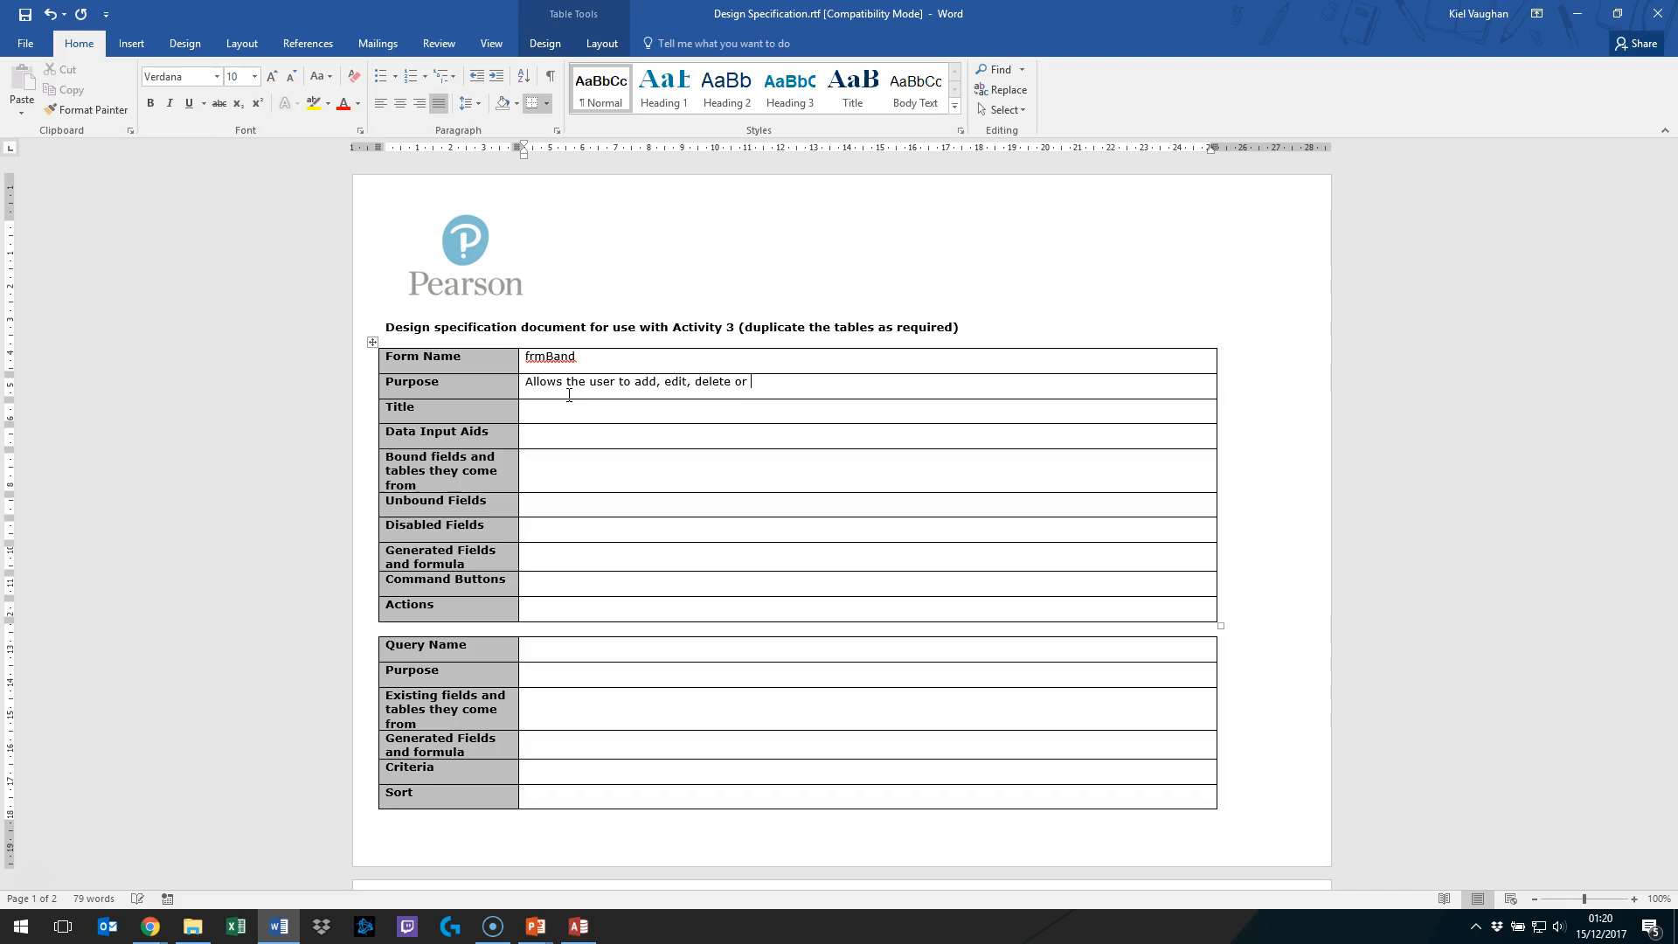
pyautogui.press('BackSpace')
pyautogui.write('Bands')
pyautogui.write('Band Form')
# Step: Start the Data Input Aids entry with "General form description in header, required fields highlighted using labels and the band genre combo box"
pyautogui.press('Down')
pyautogui.write('General form description in header, r')
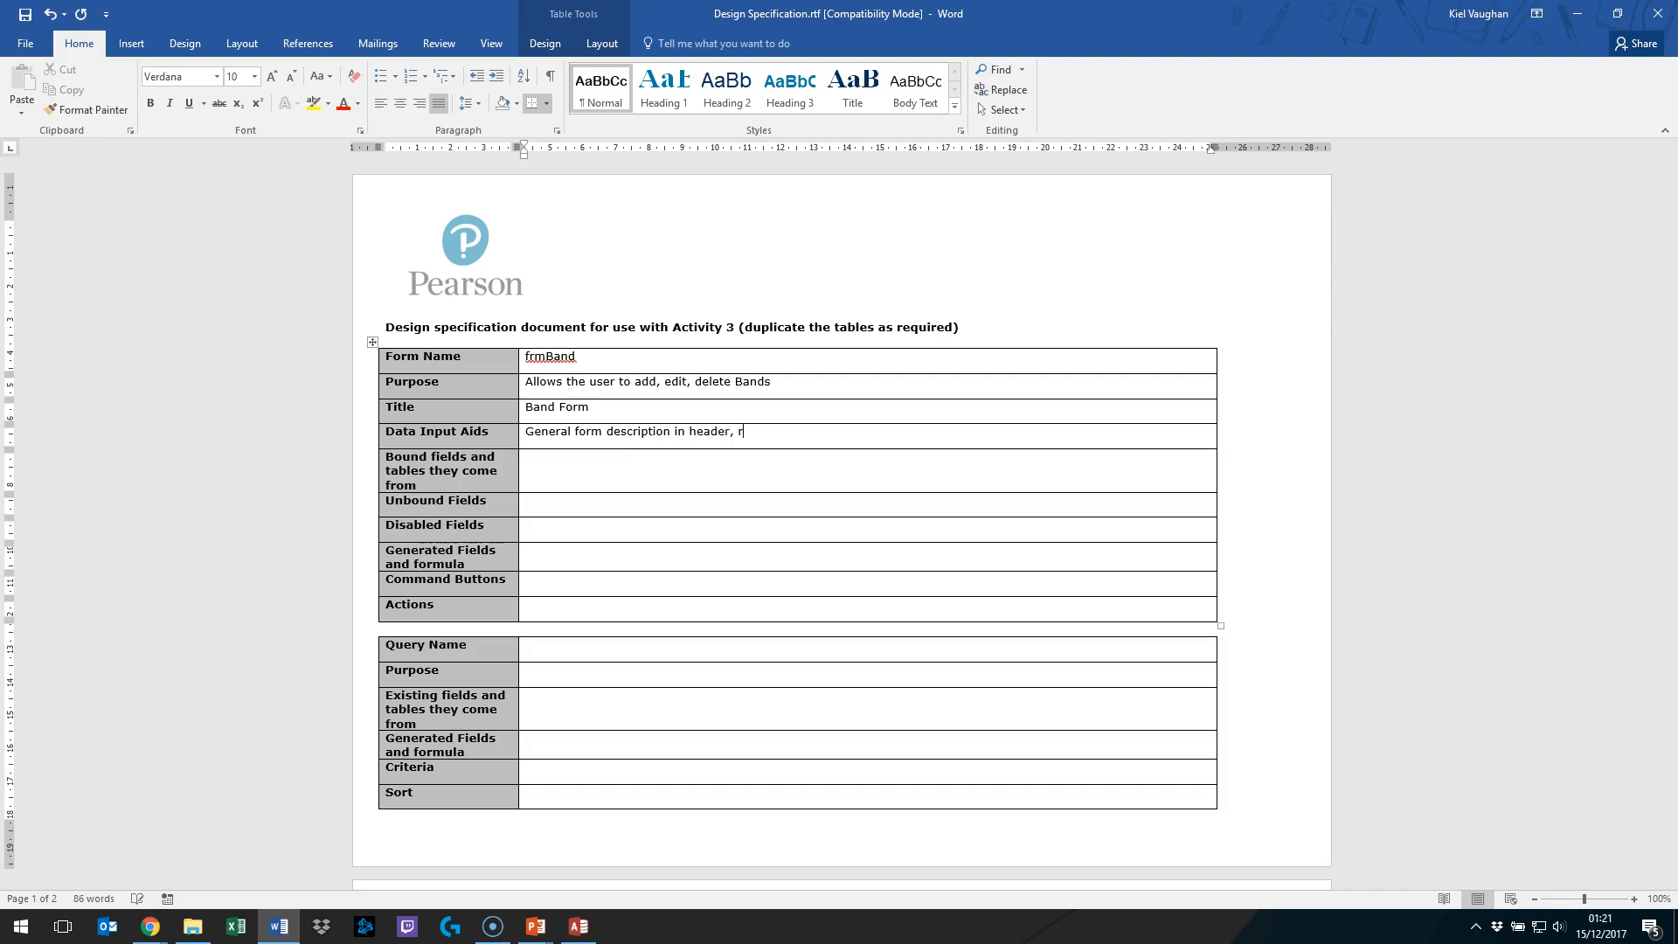
pyautogui.write('equired fields highlighted using b')
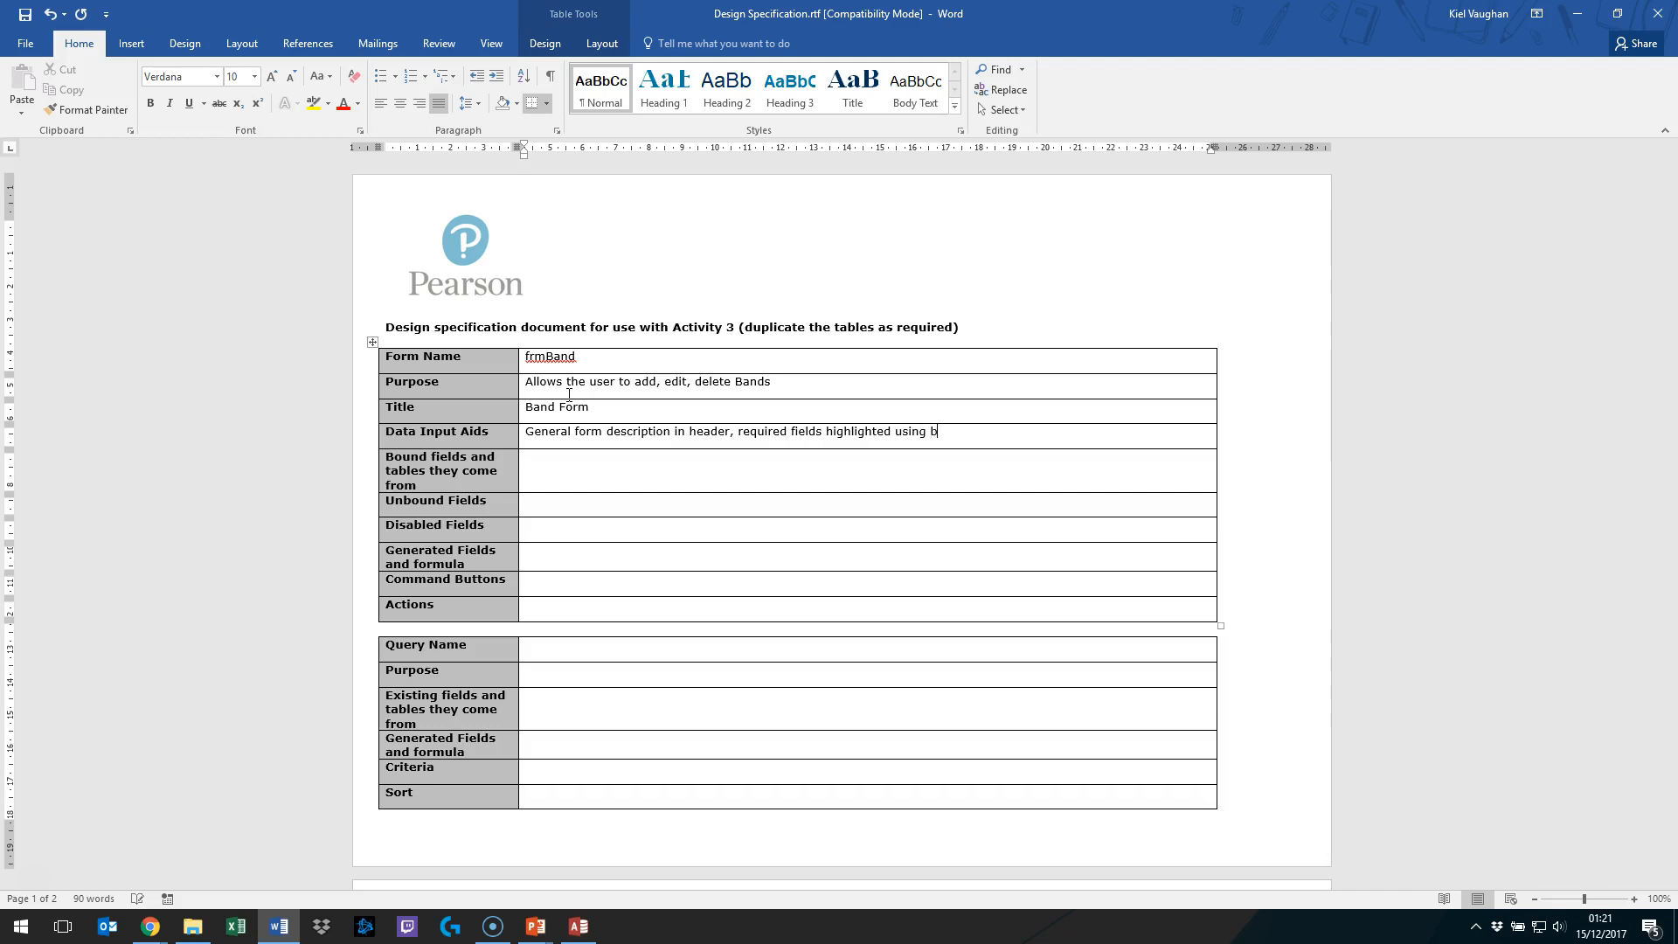
pyautogui.write('lable')
pyautogui.press('BackSpace')
pyautogui.press('BackSpace')
pyautogui.write('els and the band genre combo box w')
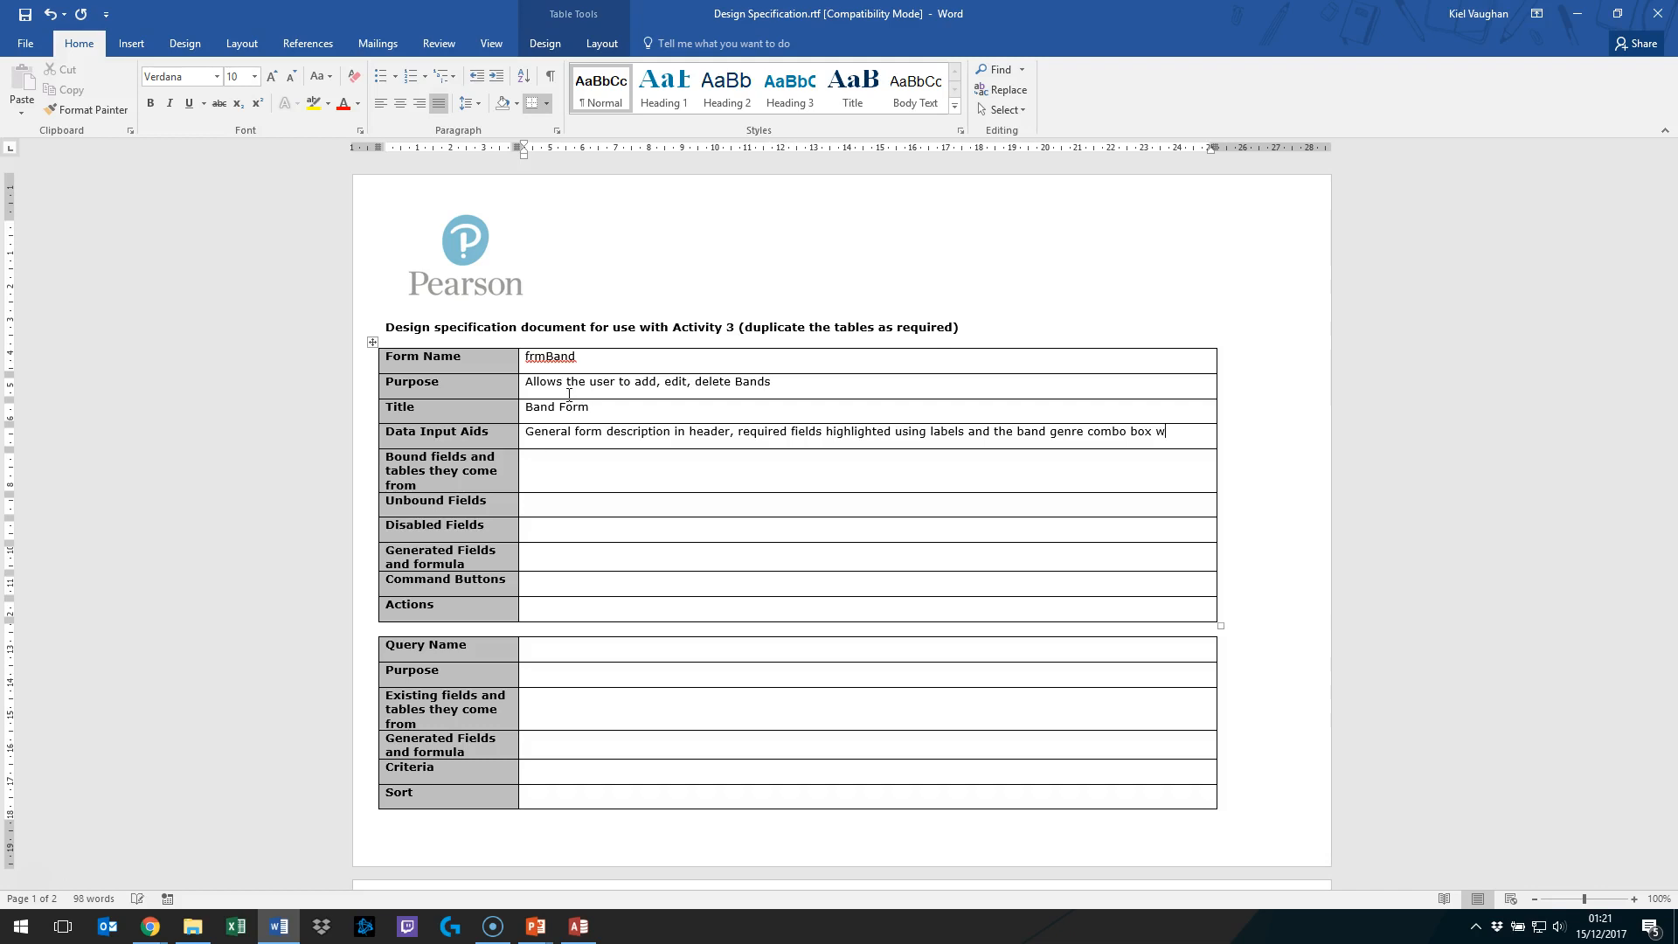
# Step: Finish Data Input Aids with "was said to optional in terms of it's value but the user may use a value from the drop down box."
pyautogui.write('as said to')
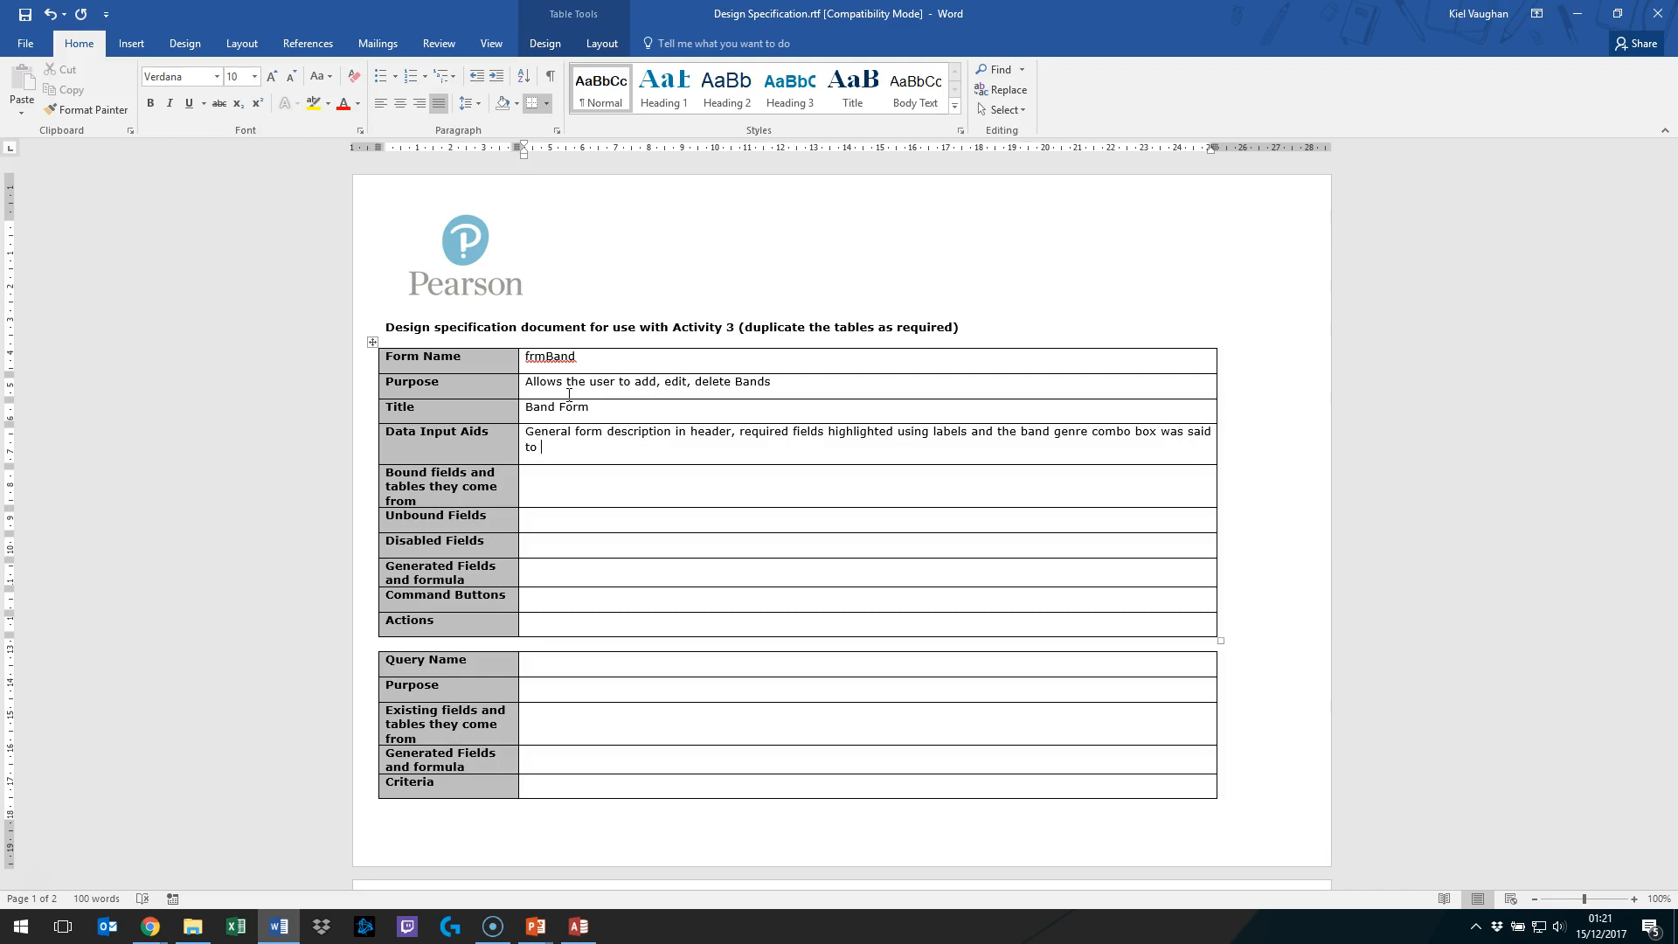
pyautogui.write(' optional in ter')
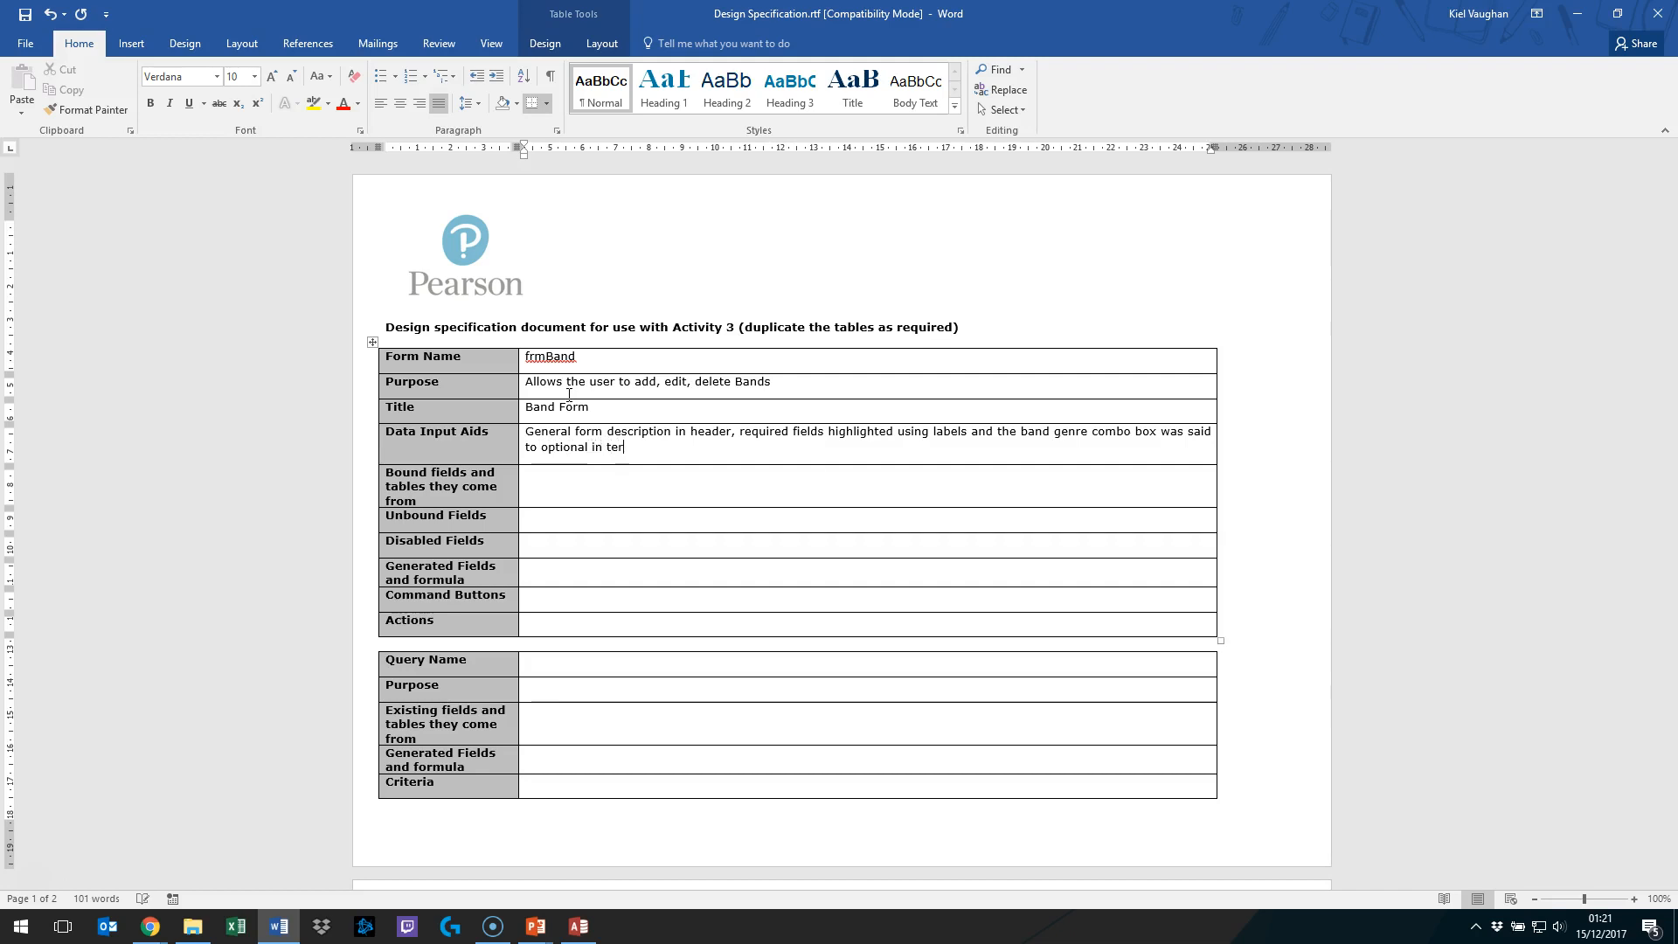
pyautogui.write("ms of it's value but the user may use a value from the drop")
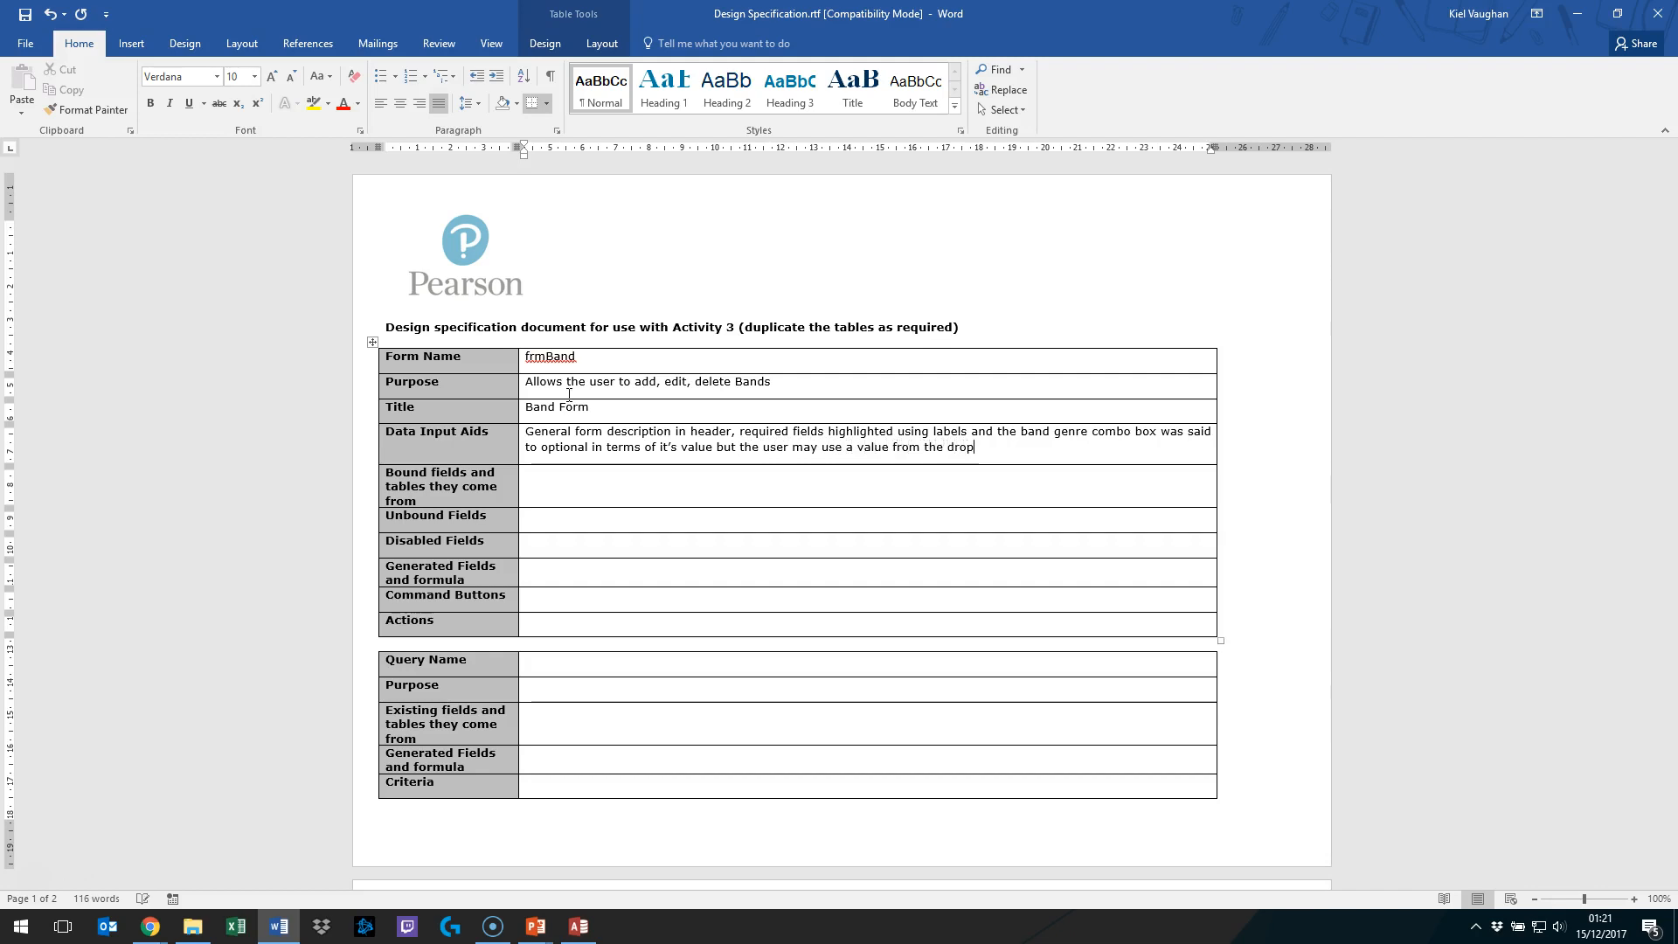
pyautogui.write(' down box.')
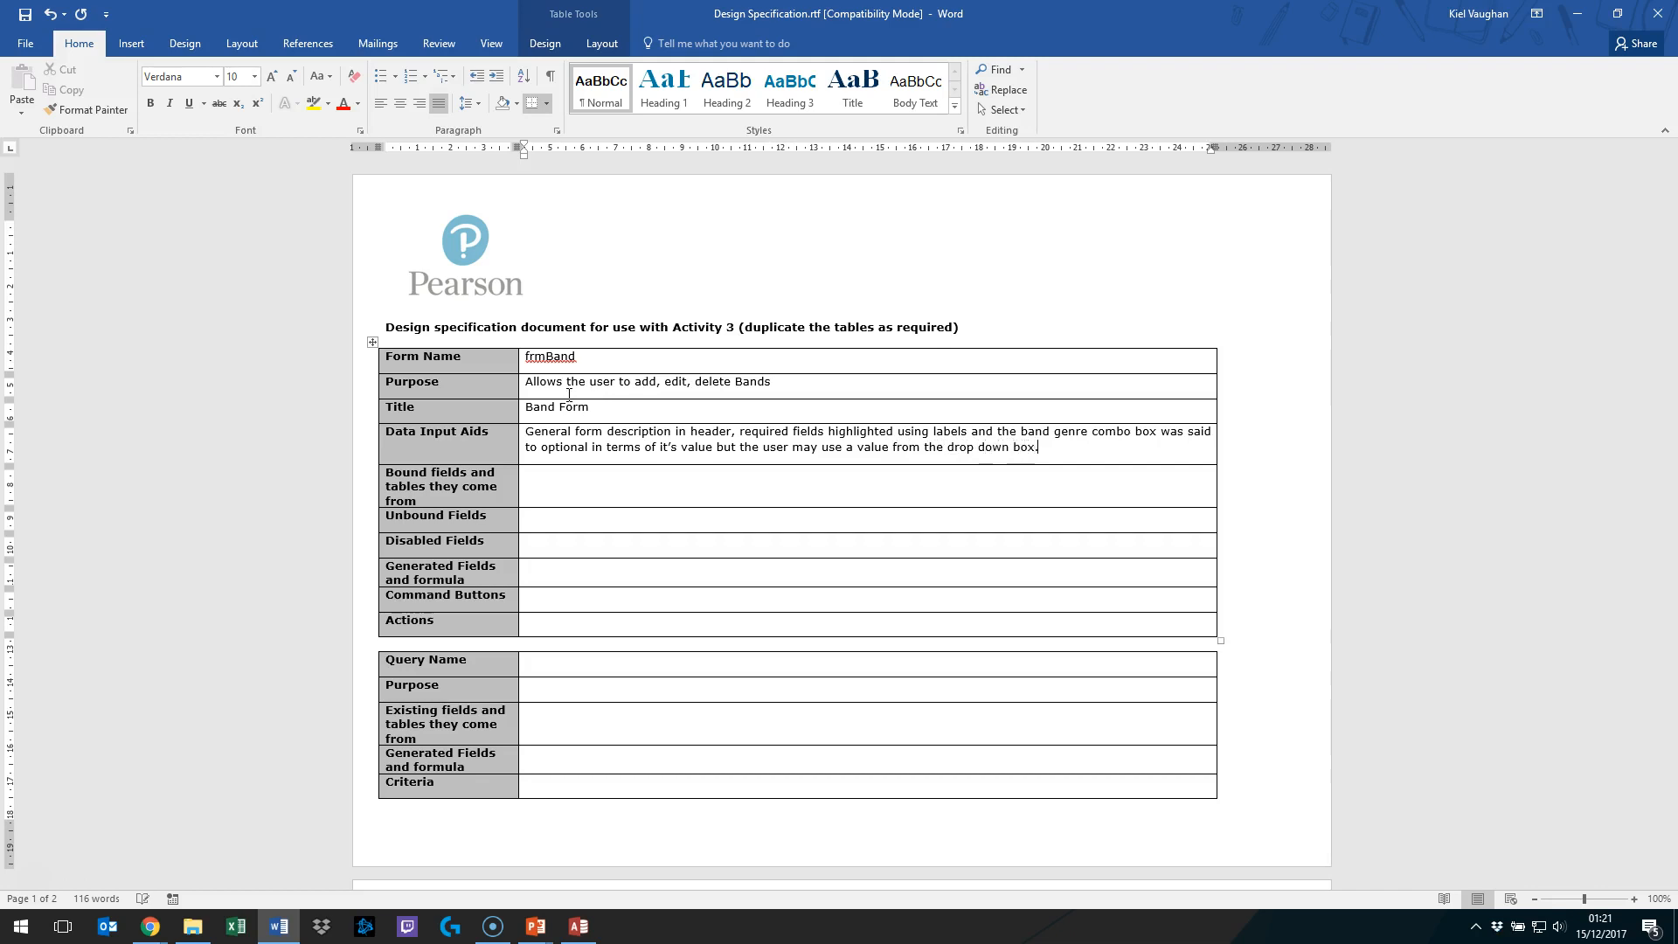
# Step: Switch to Access, open frmBand in Design View and check the fields behind its ID, name and genre controls
pyautogui.press('Down')
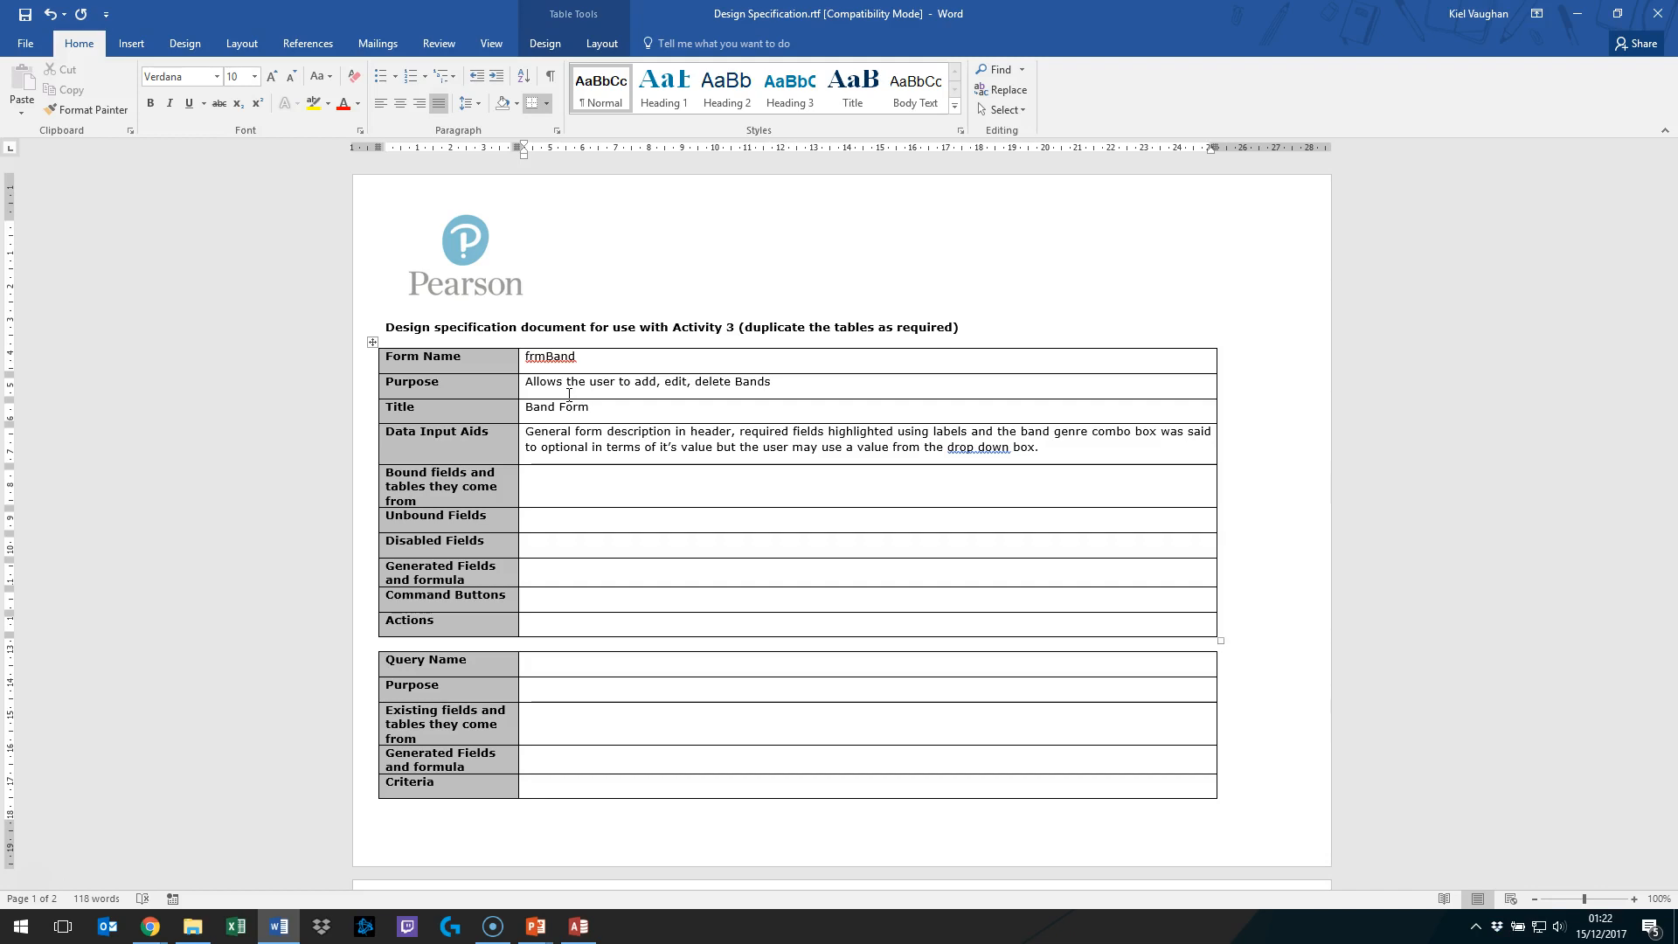
pyautogui.hotkey('alt', 'Tab')
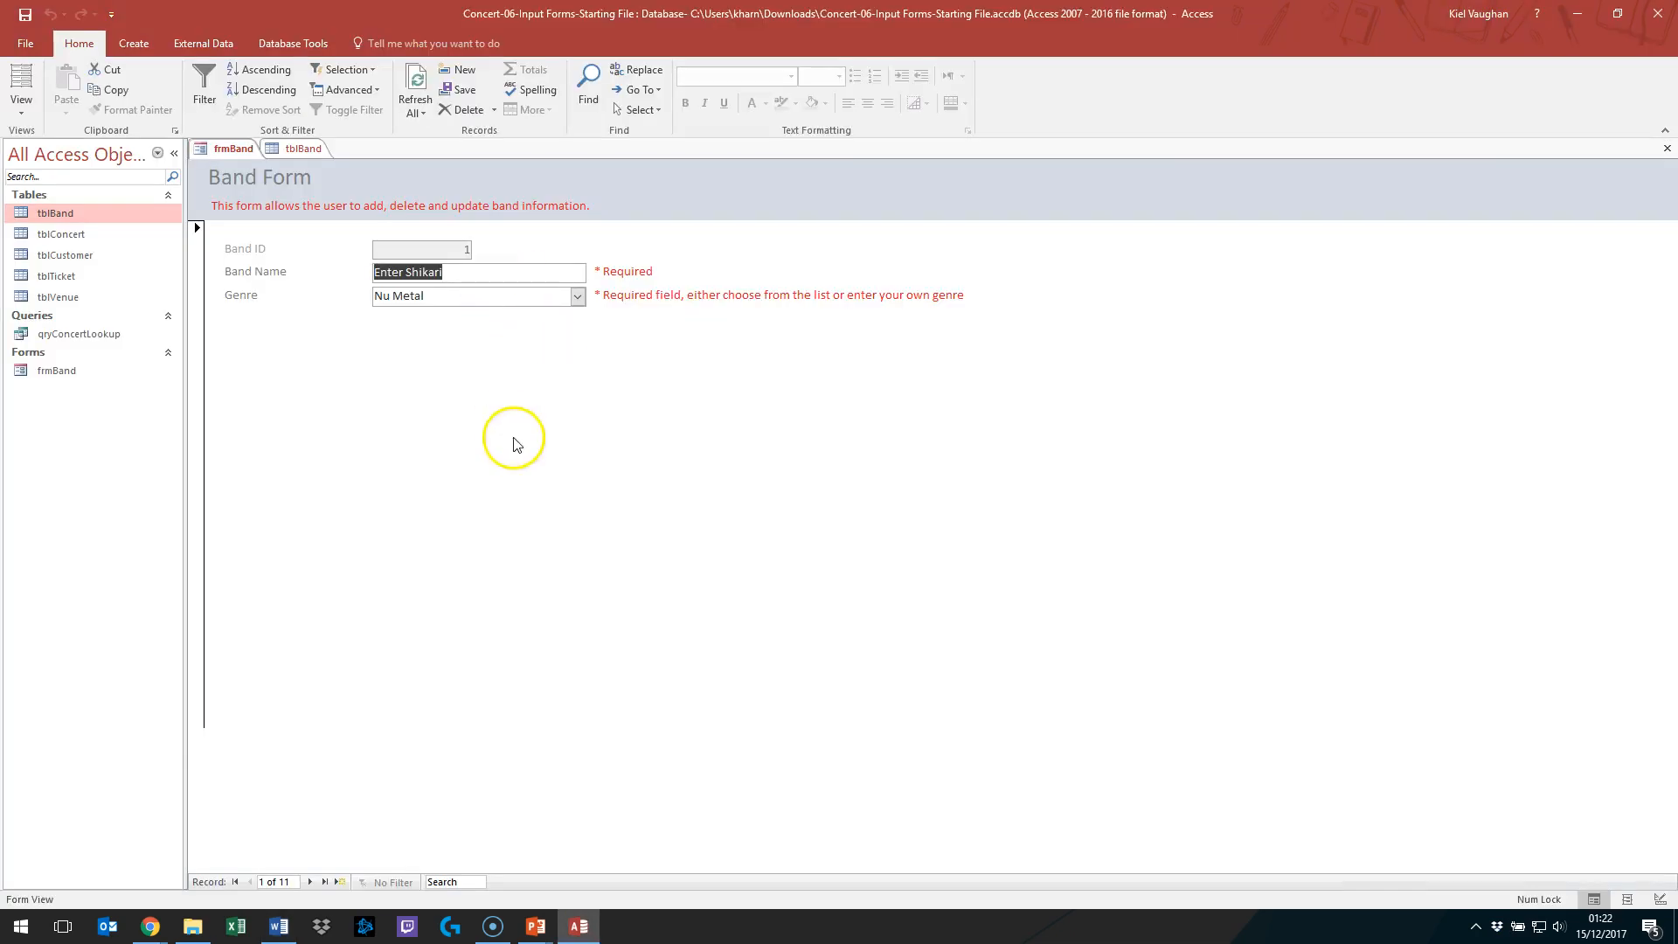
pyautogui.rightClick(240, 148)
pyautogui.click(262, 265)
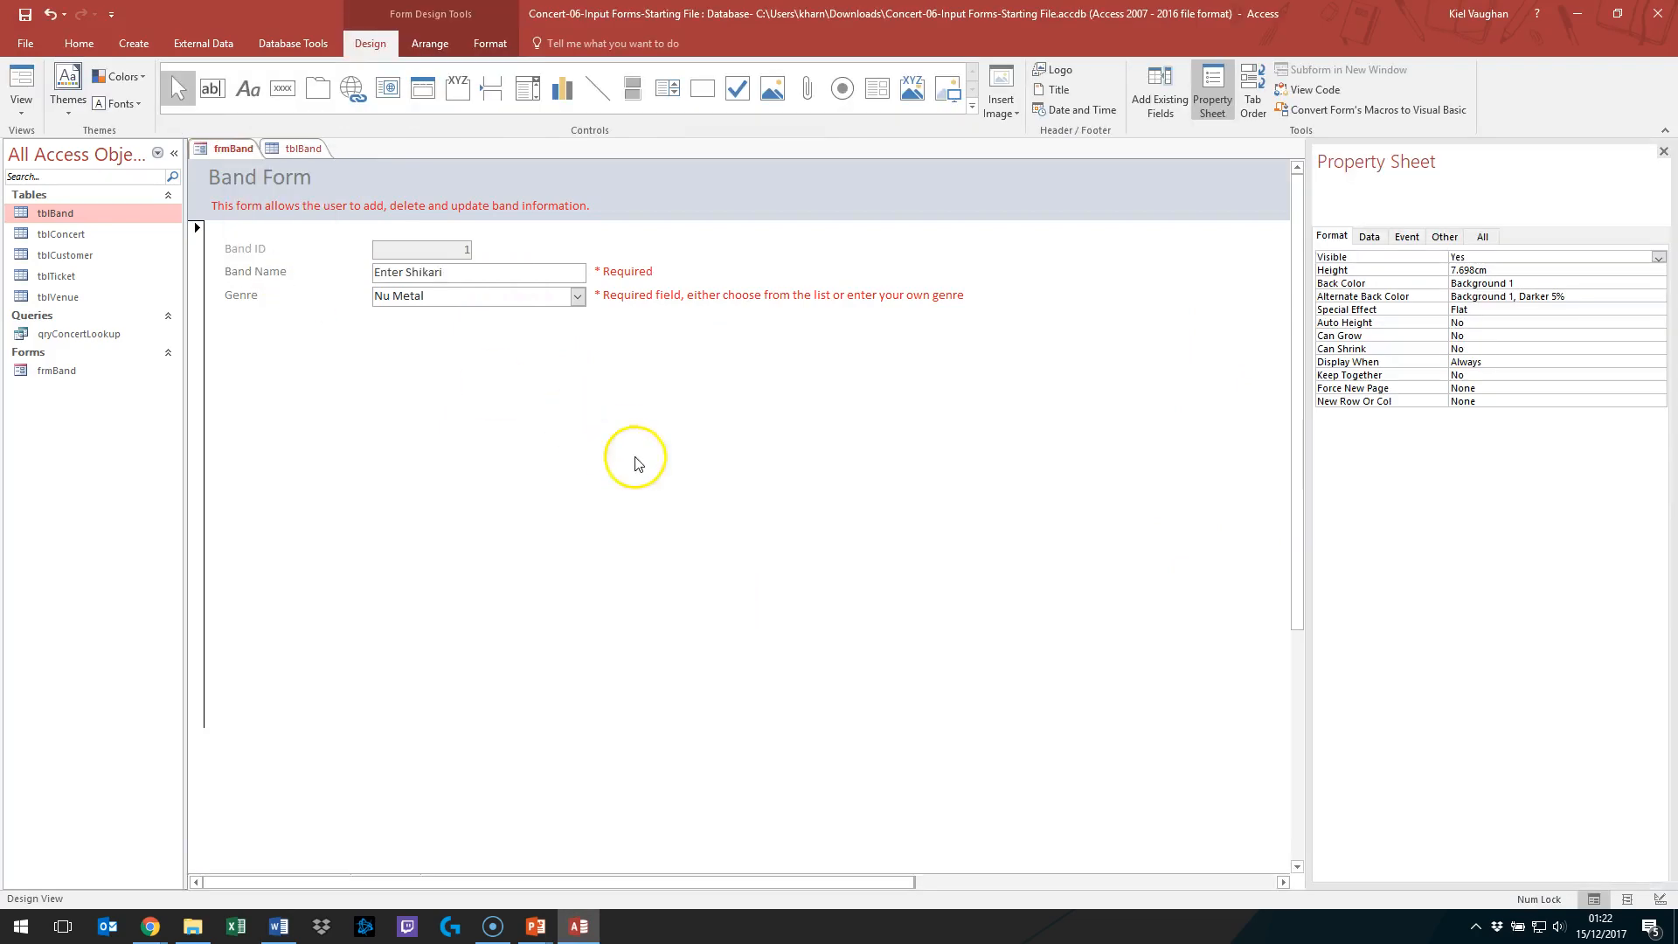
pyautogui.click(447, 301)
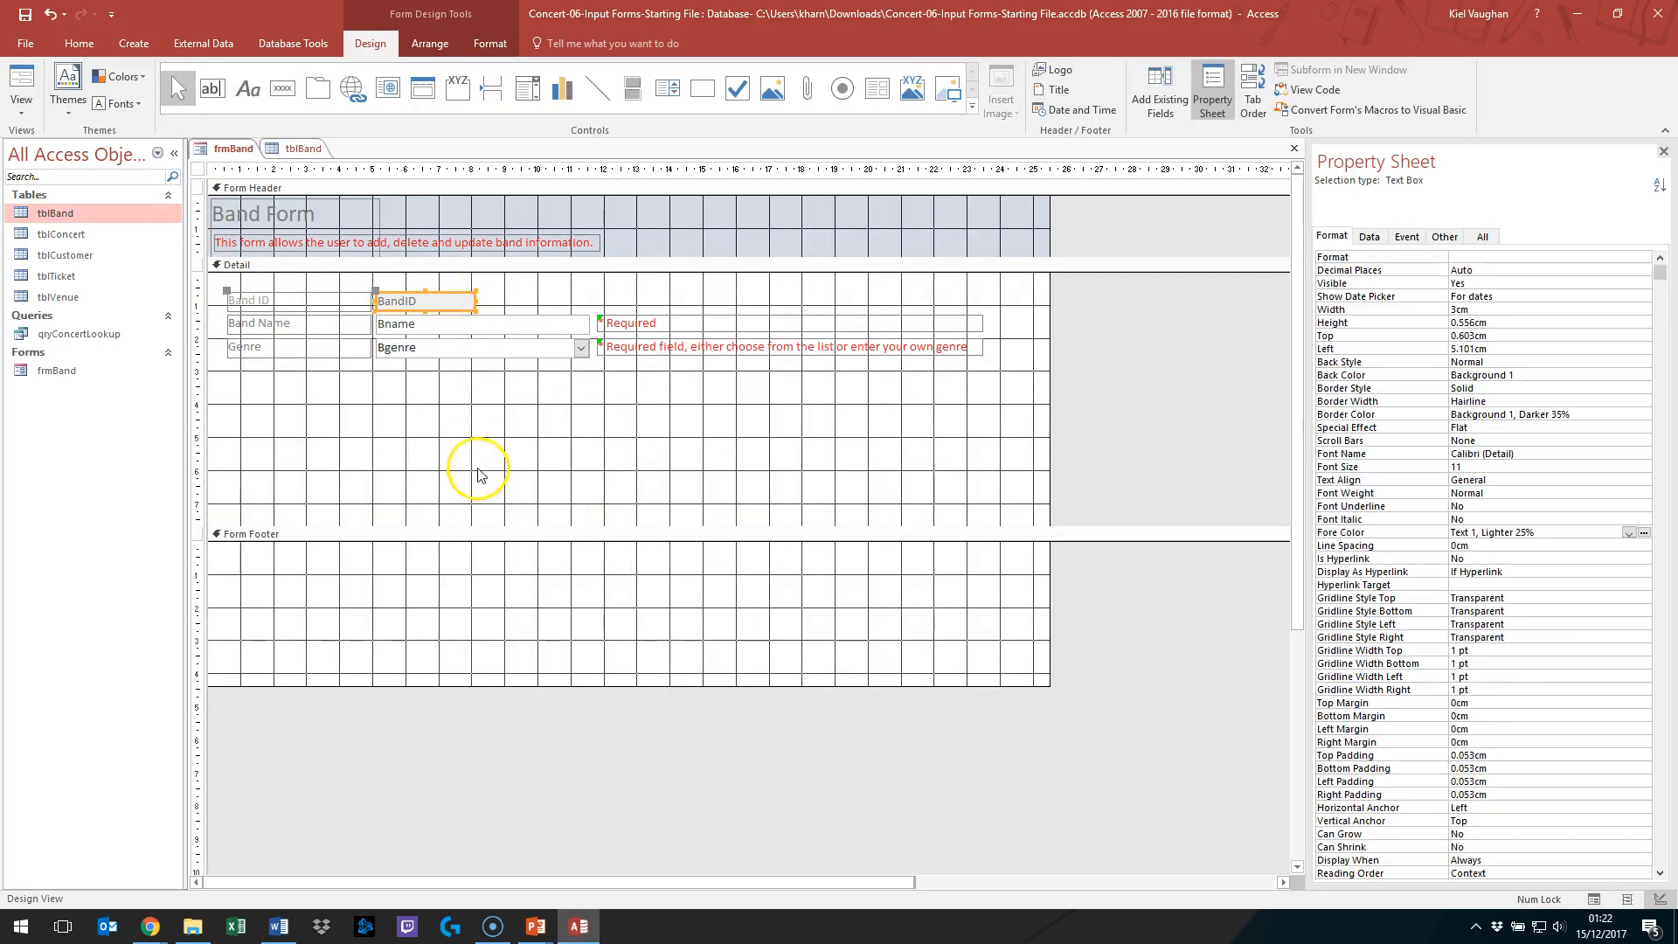
pyautogui.click(416, 323)
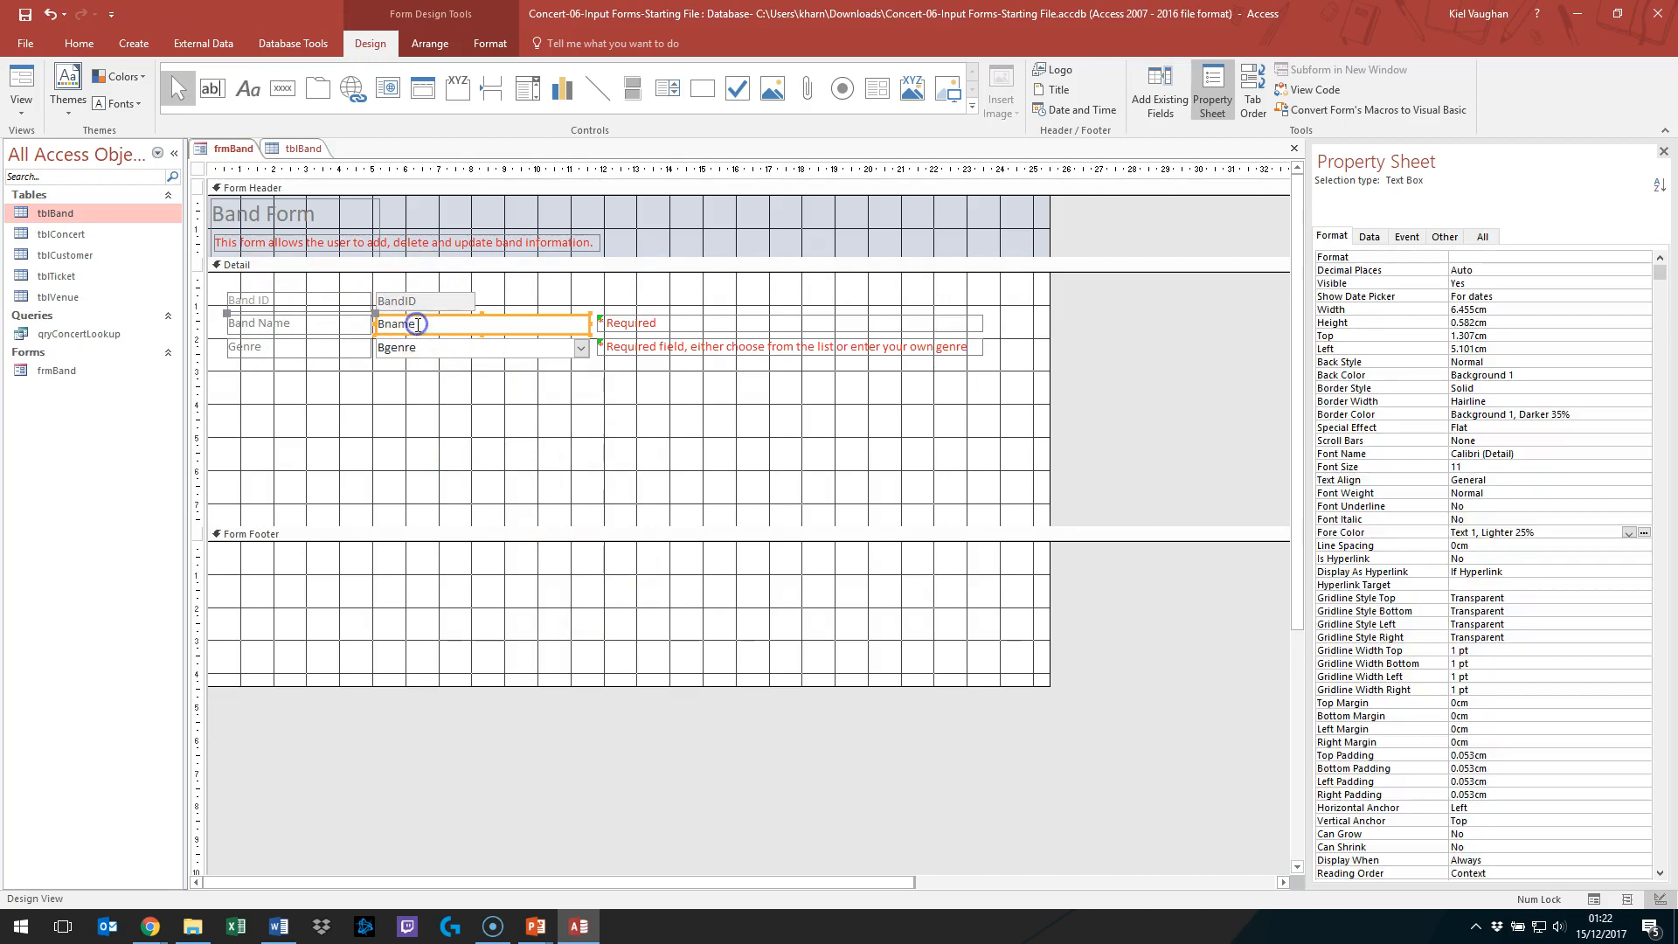
pyautogui.click(415, 346)
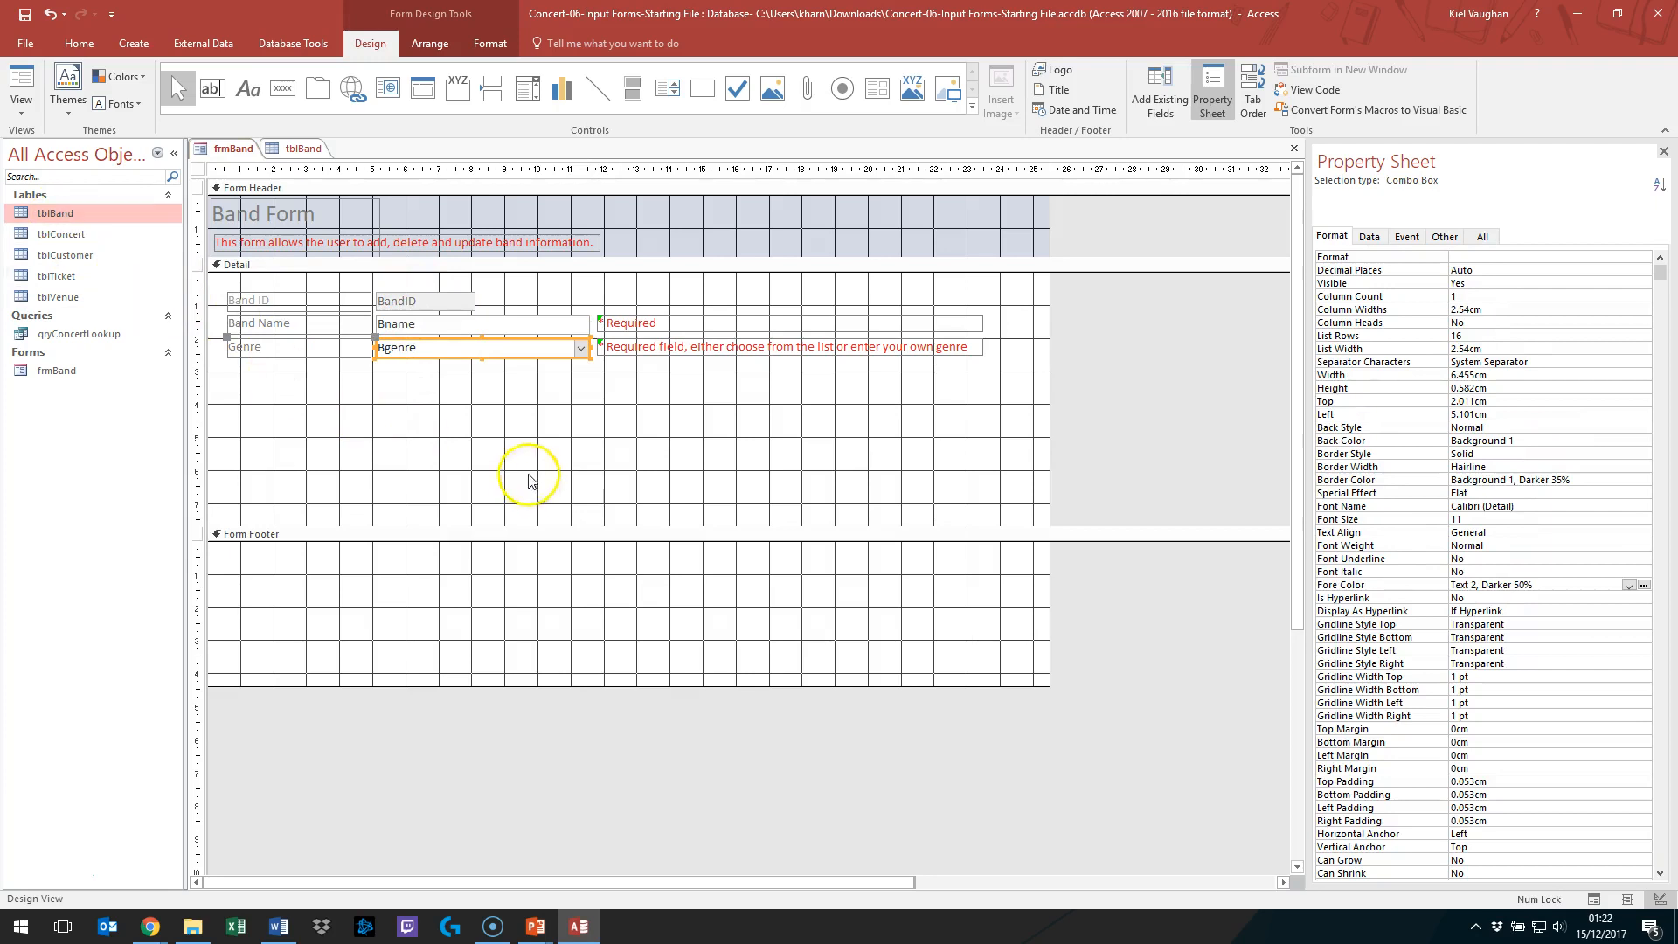
# Step: Switch to Word and enter [tblBand].[BandID] as the first item of Bound fields and tables they come from
pyautogui.hotkey('alt', 'Tab')
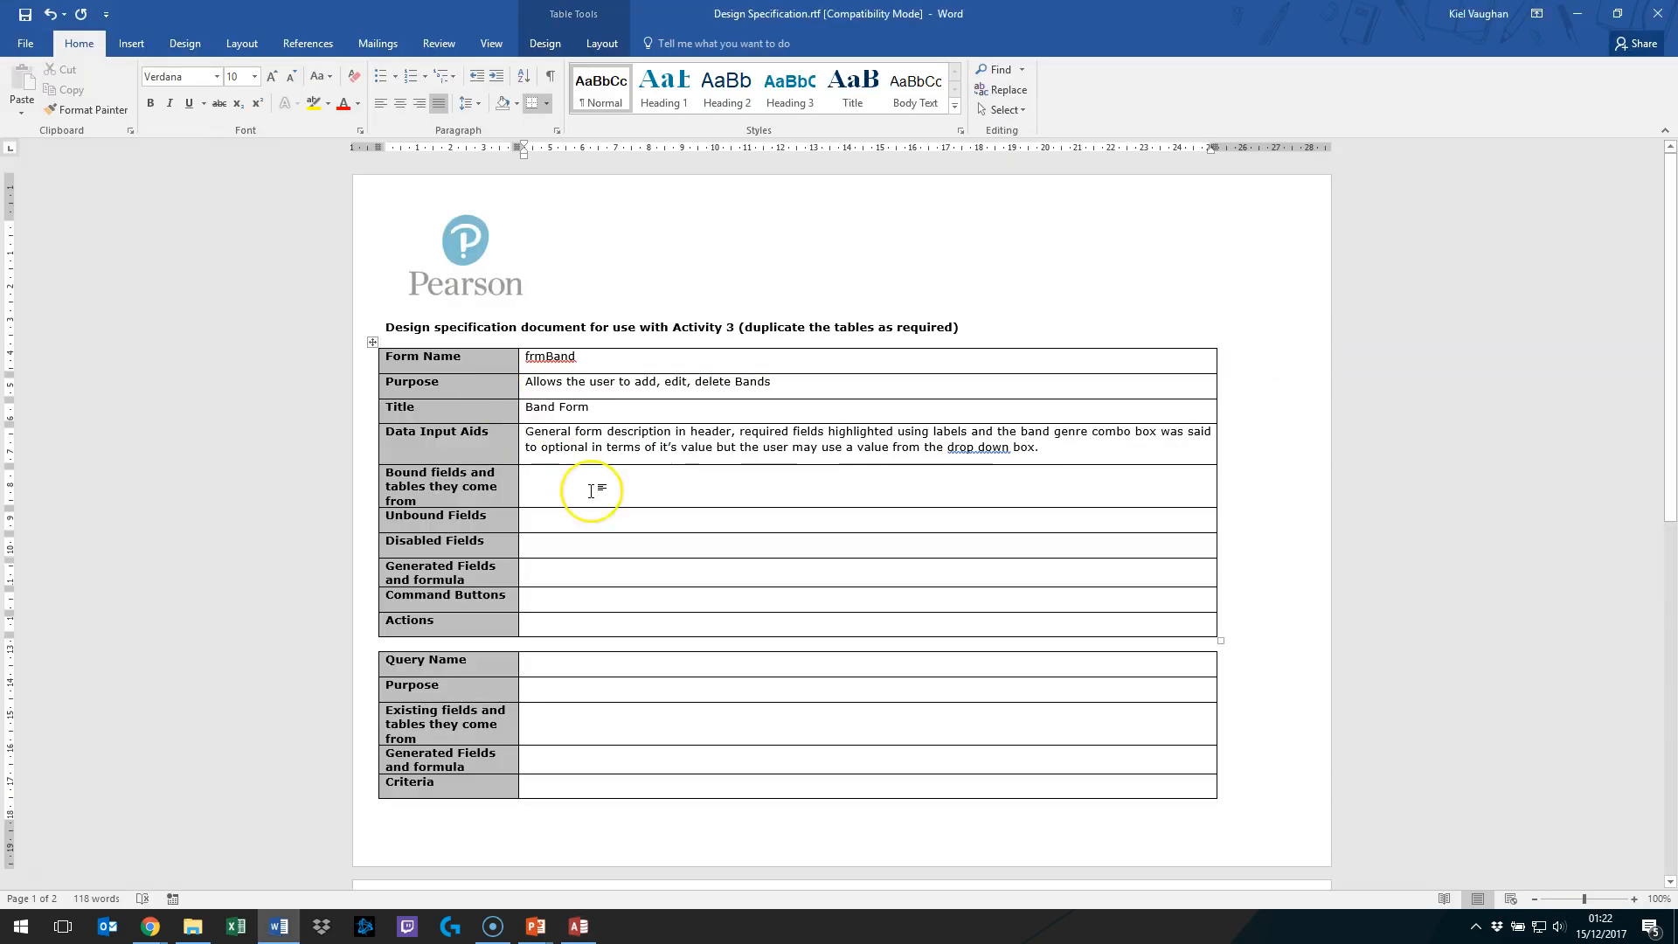
pyautogui.write('[t')
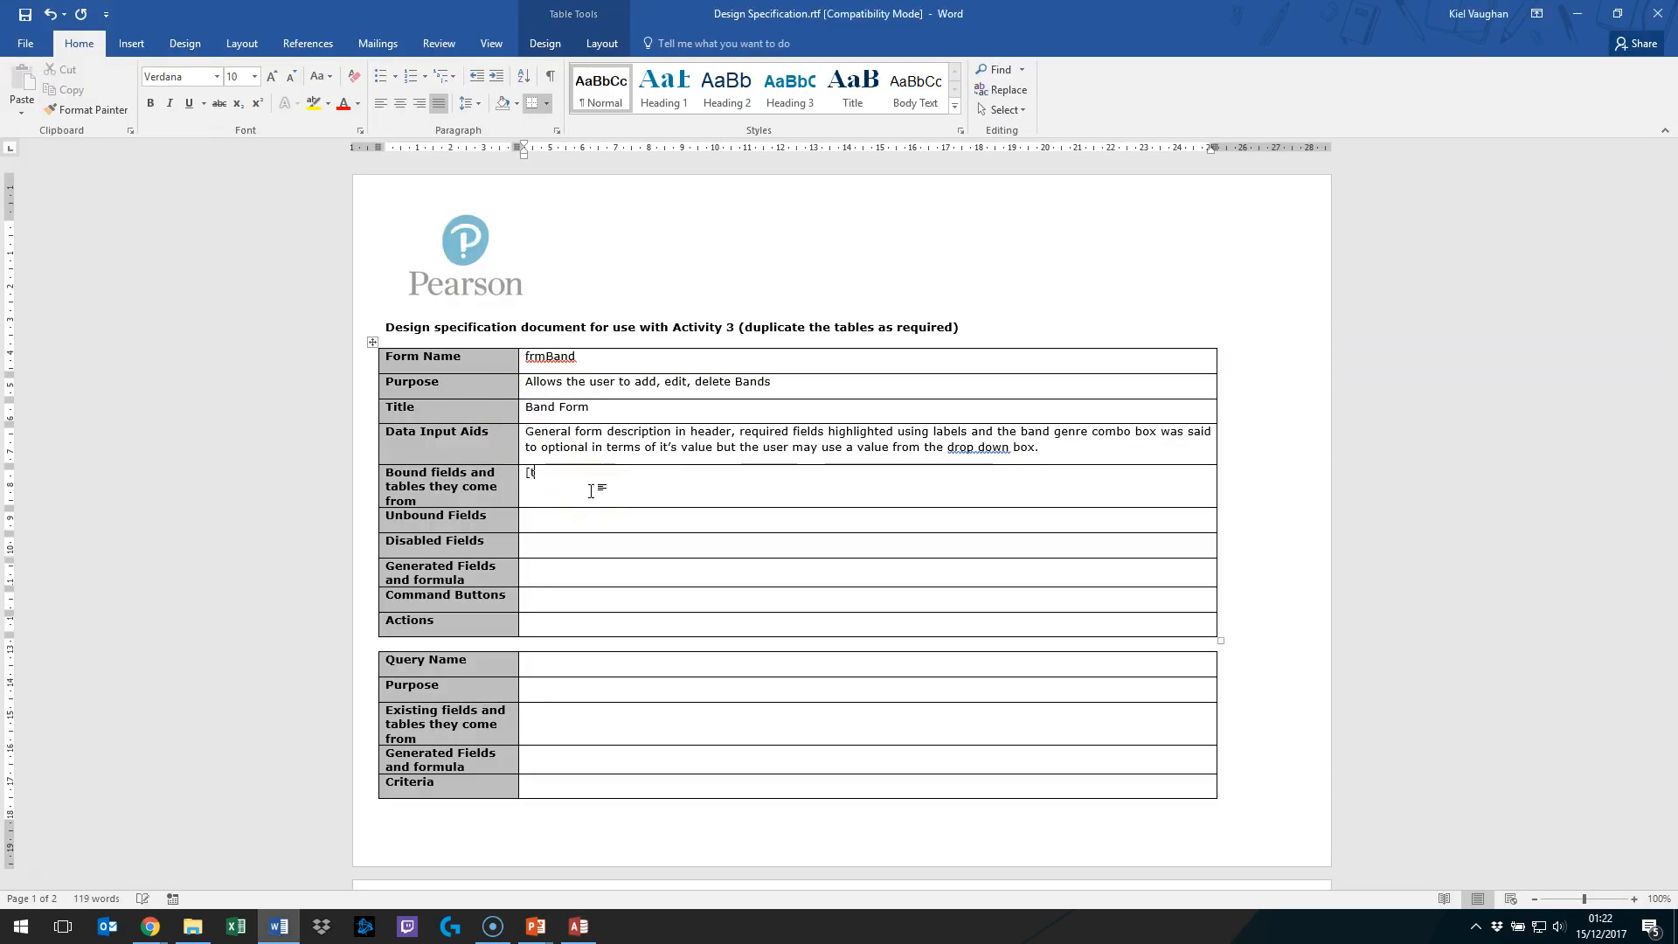
pyautogui.write('blband')
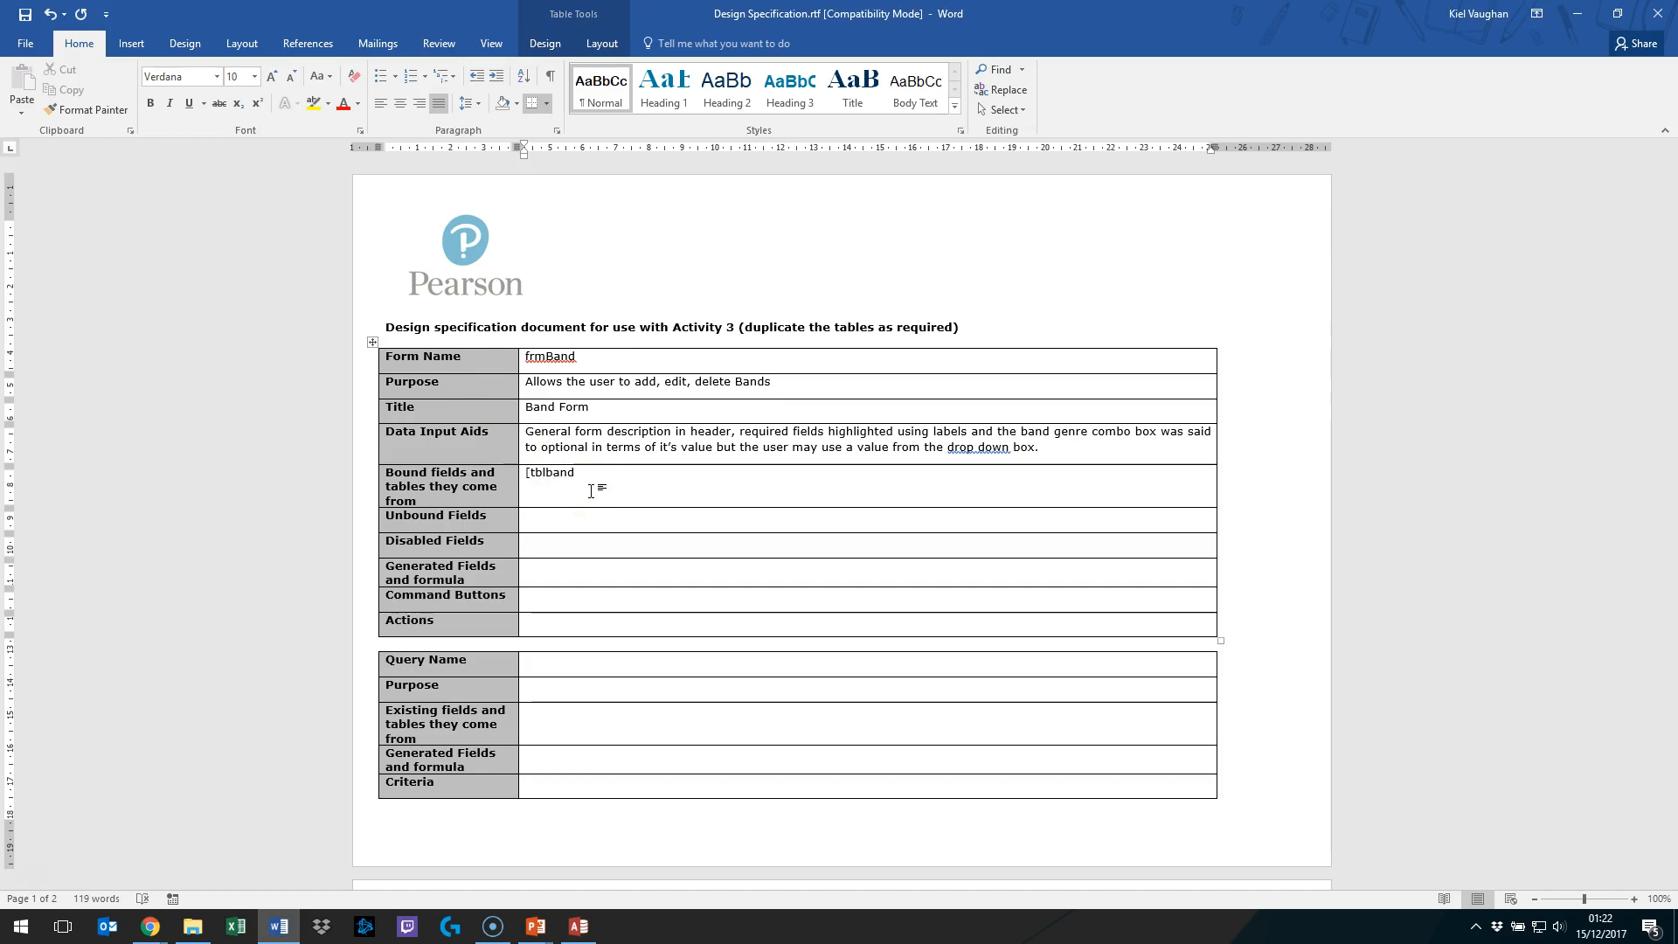
pyautogui.write('].[')
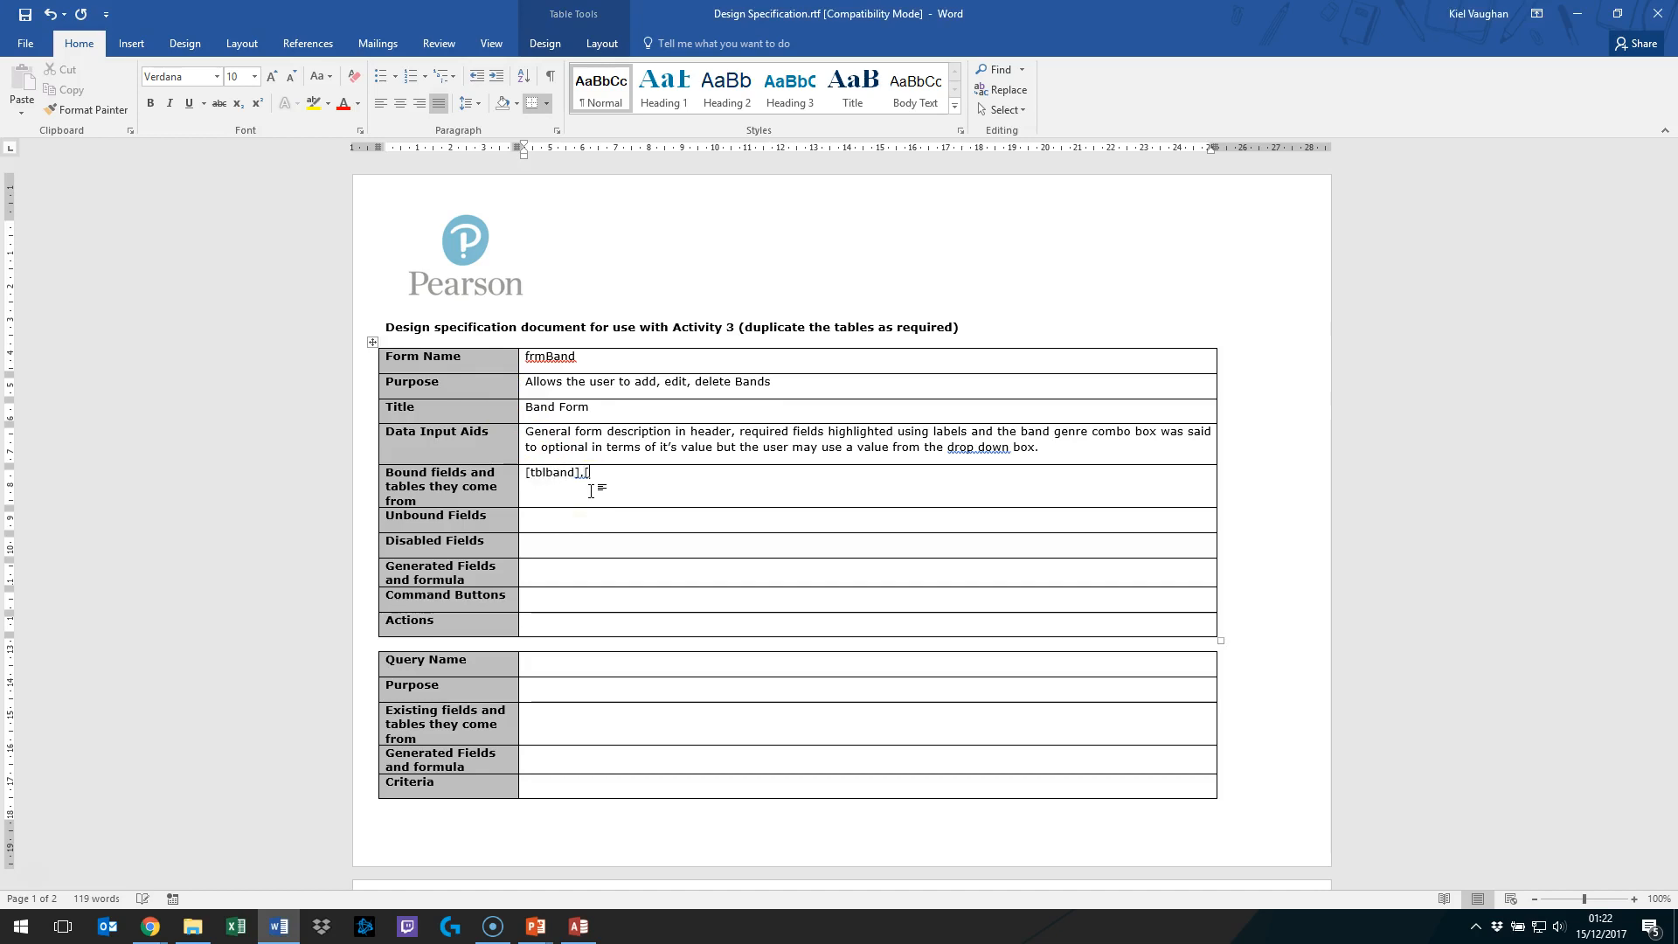
pyautogui.write('band')
pyautogui.press('BackSpace')
pyautogui.press('BackSpace')
pyautogui.press('BackSpace')
pyautogui.press('BackSpace')
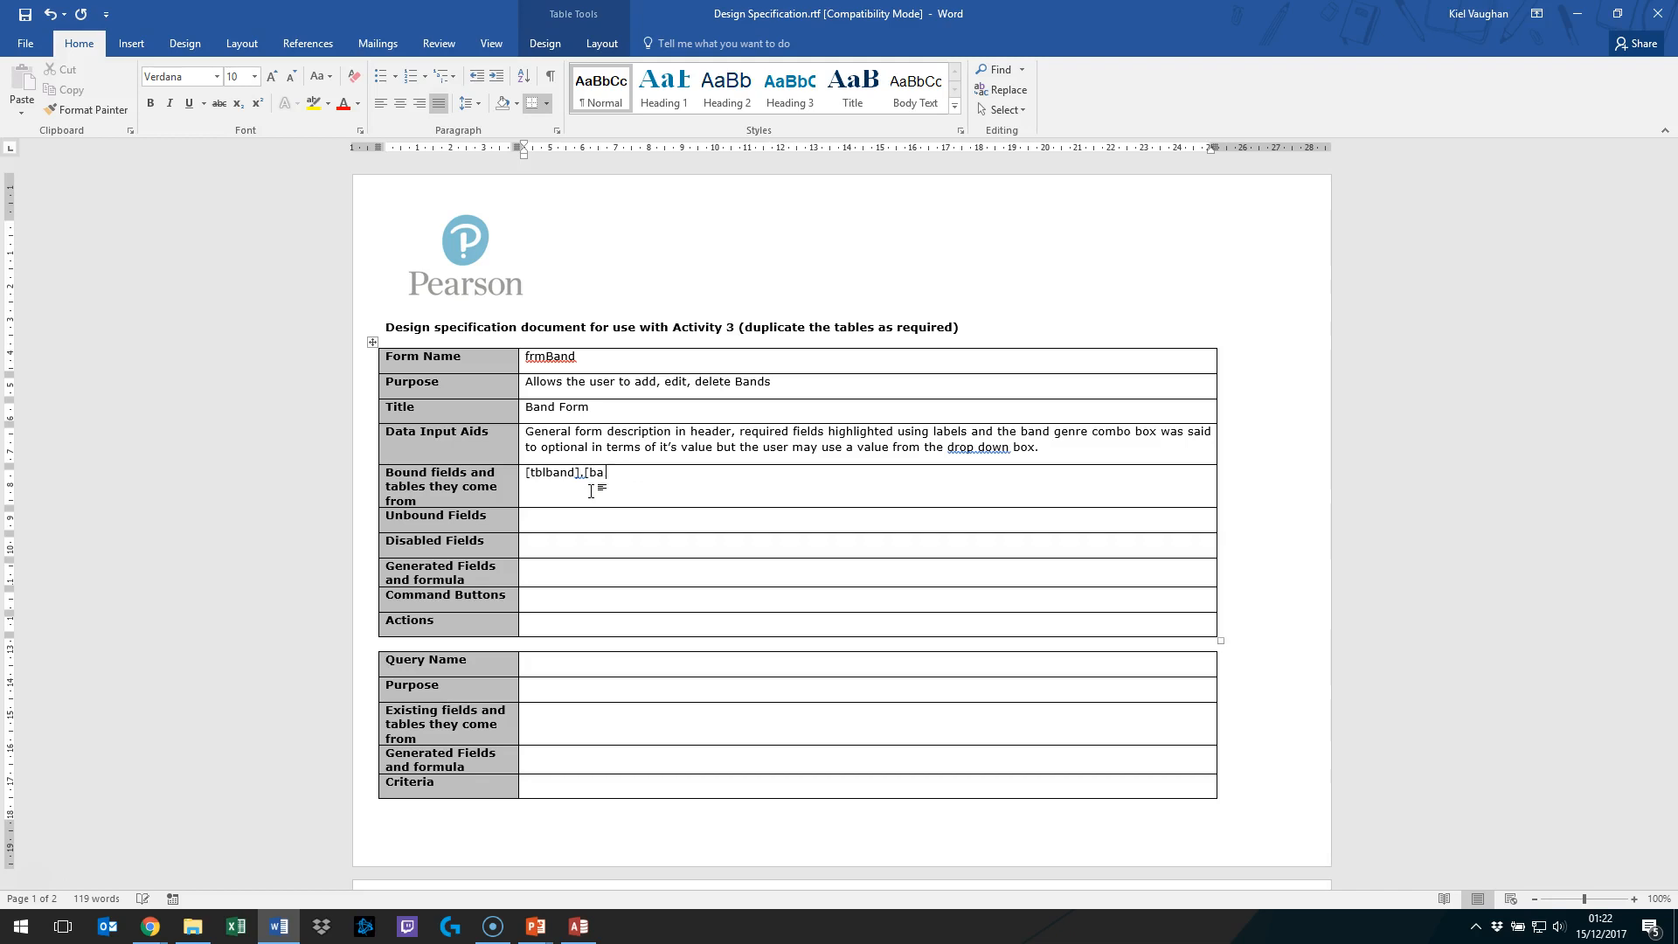
pyautogui.write('BandID')
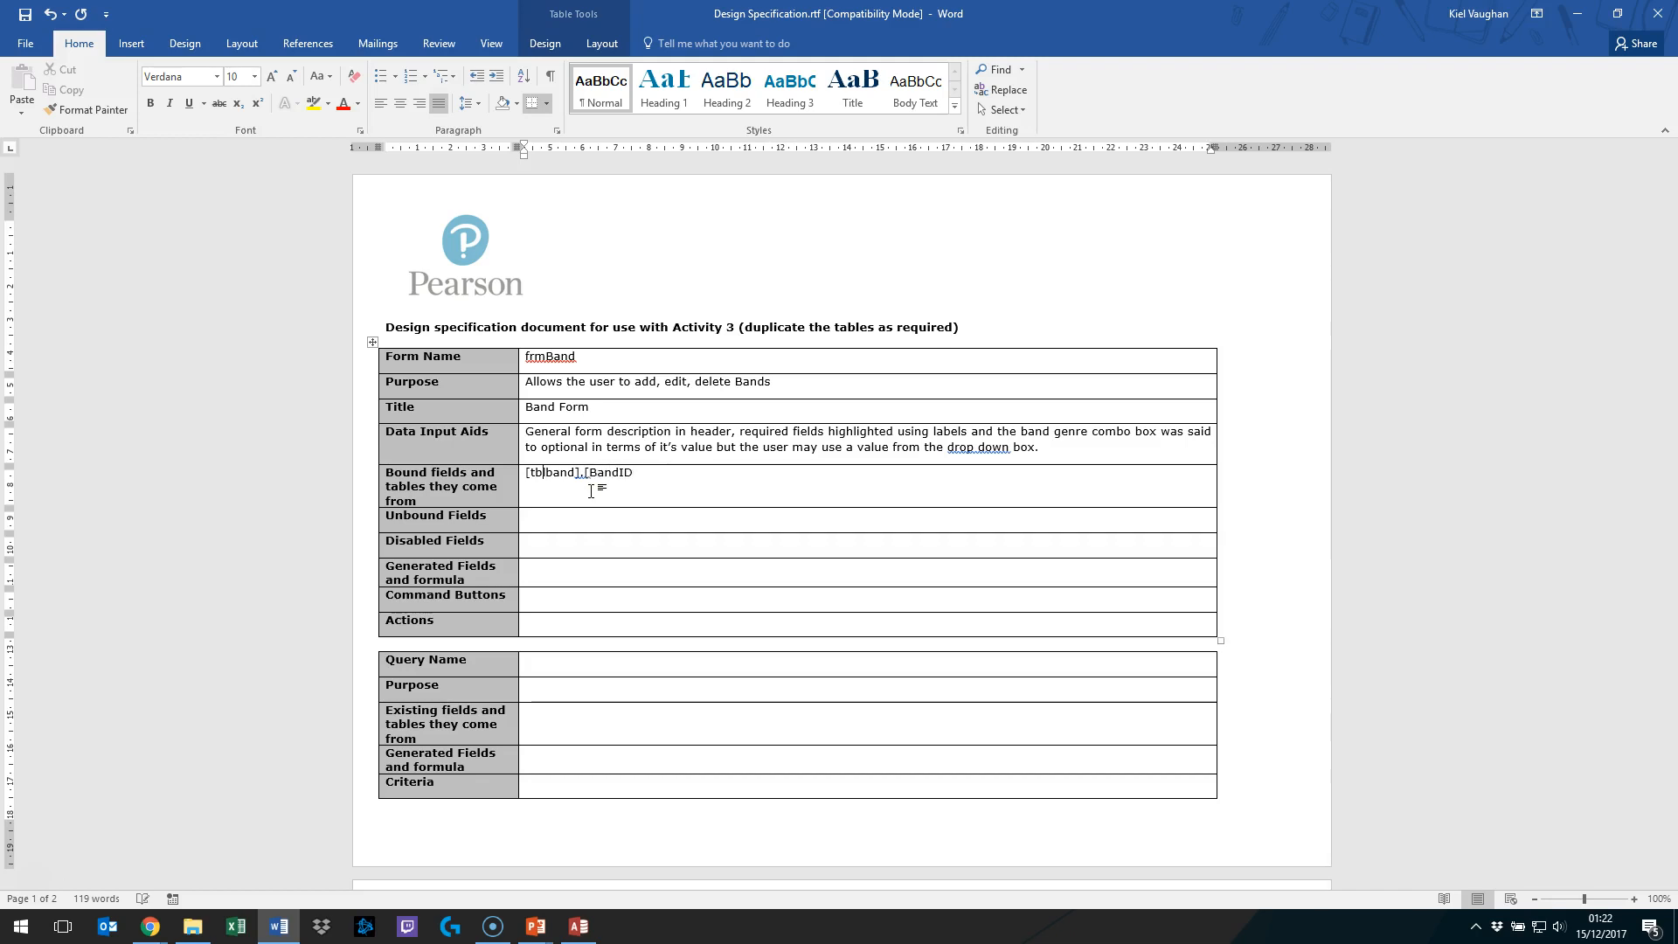
pyautogui.press('Delete')
pyautogui.write('B')
pyautogui.press('End')
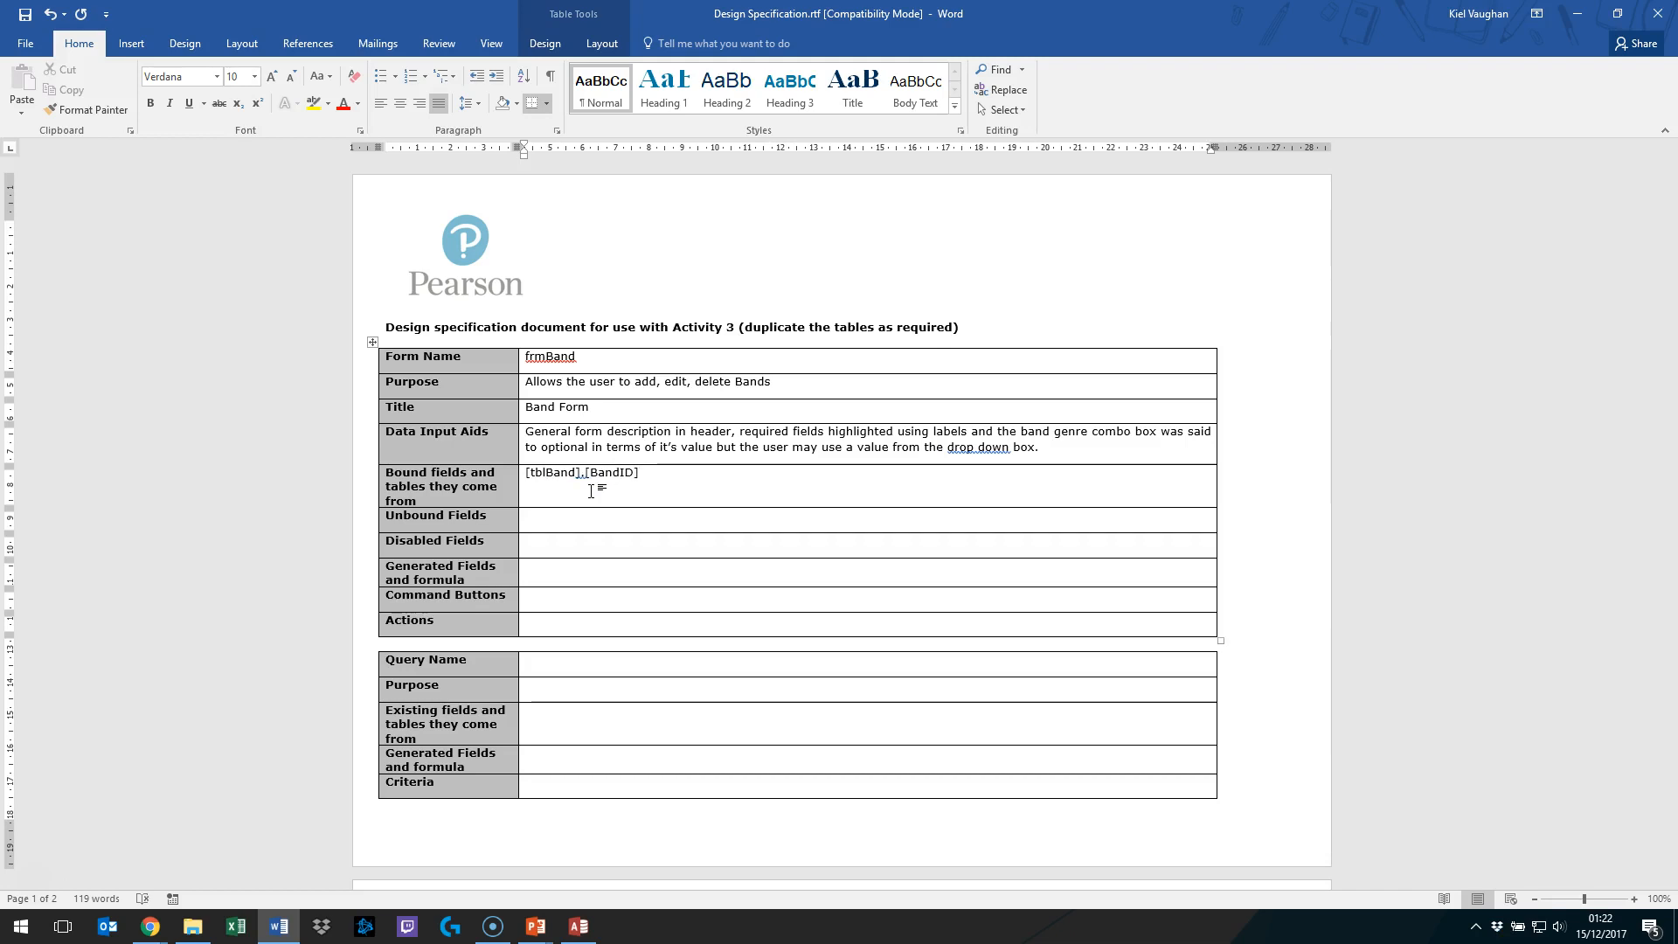
pyautogui.write('],')
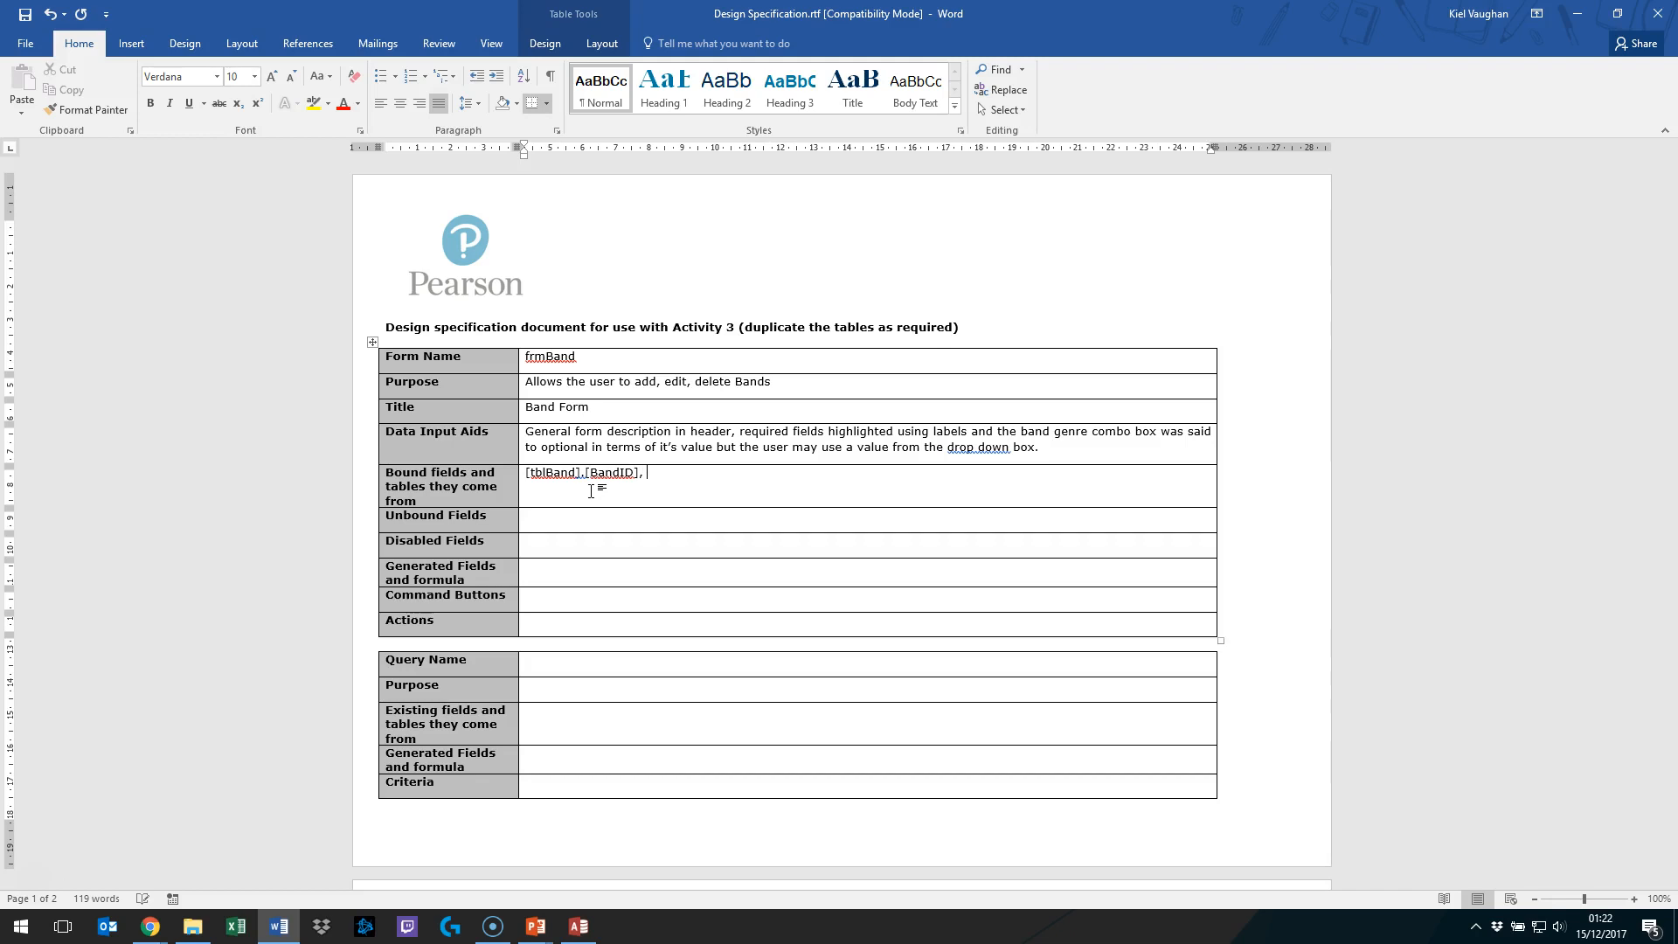
# Step: Add "as txtBand" after [tblBand].[BandID] in the bound fields entry, followed by a comma
pyautogui.press('BackSpace')
pyautogui.press('BackSpace')
pyautogui.write('as')
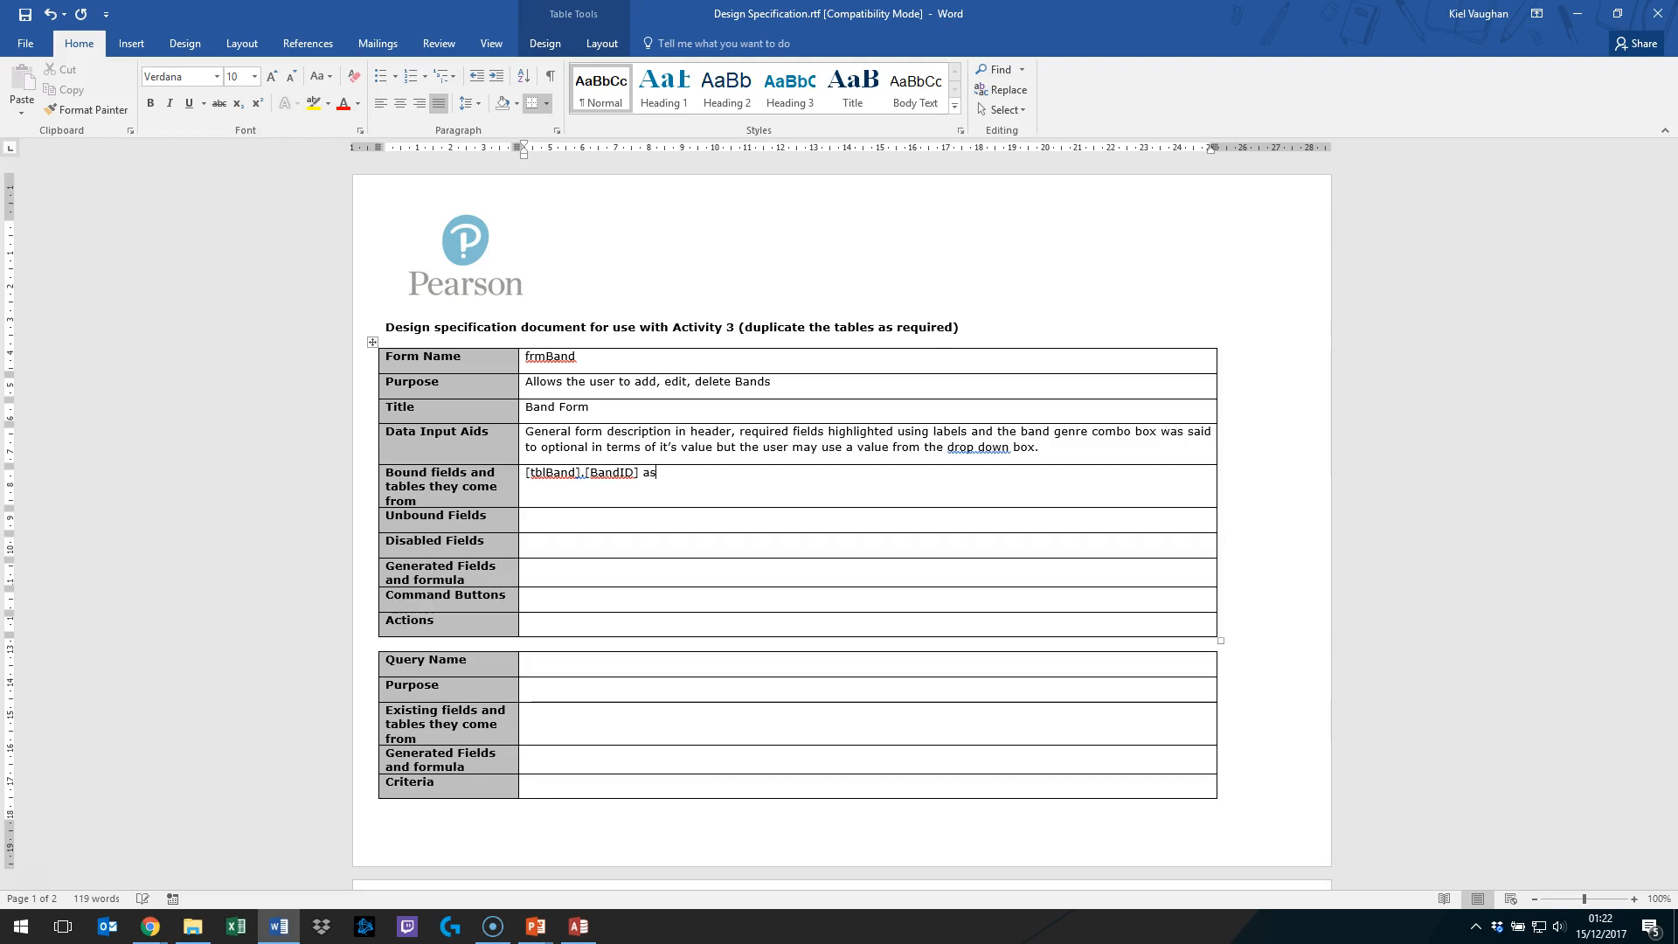
pyautogui.write(' txtBand')
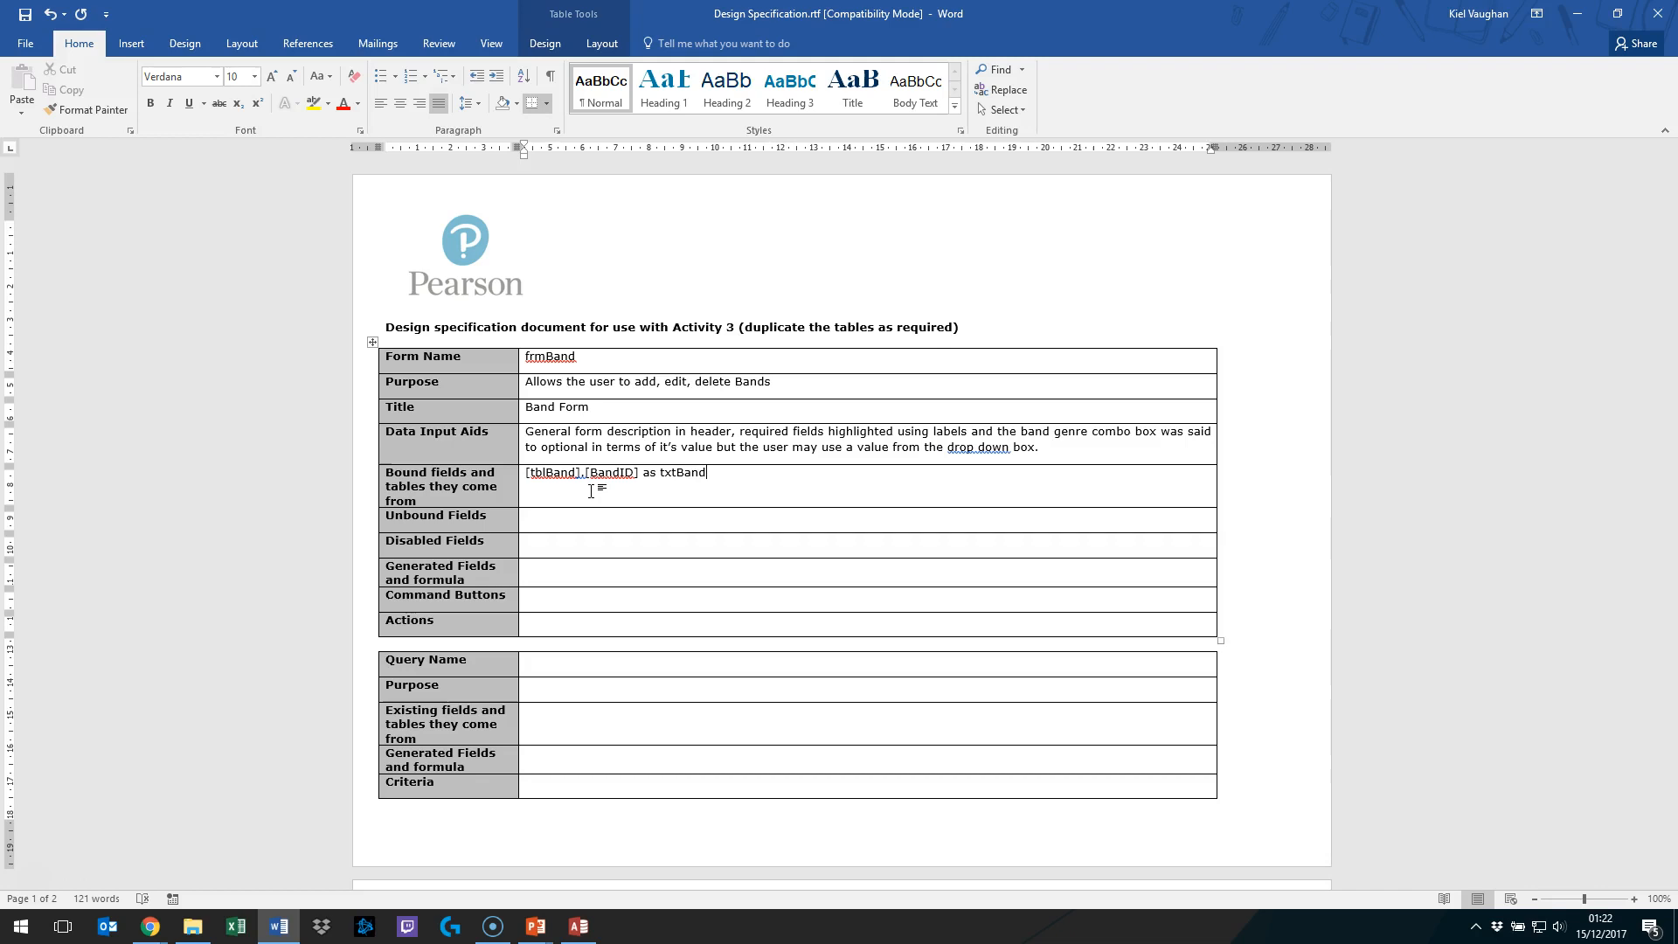
pyautogui.write(',')
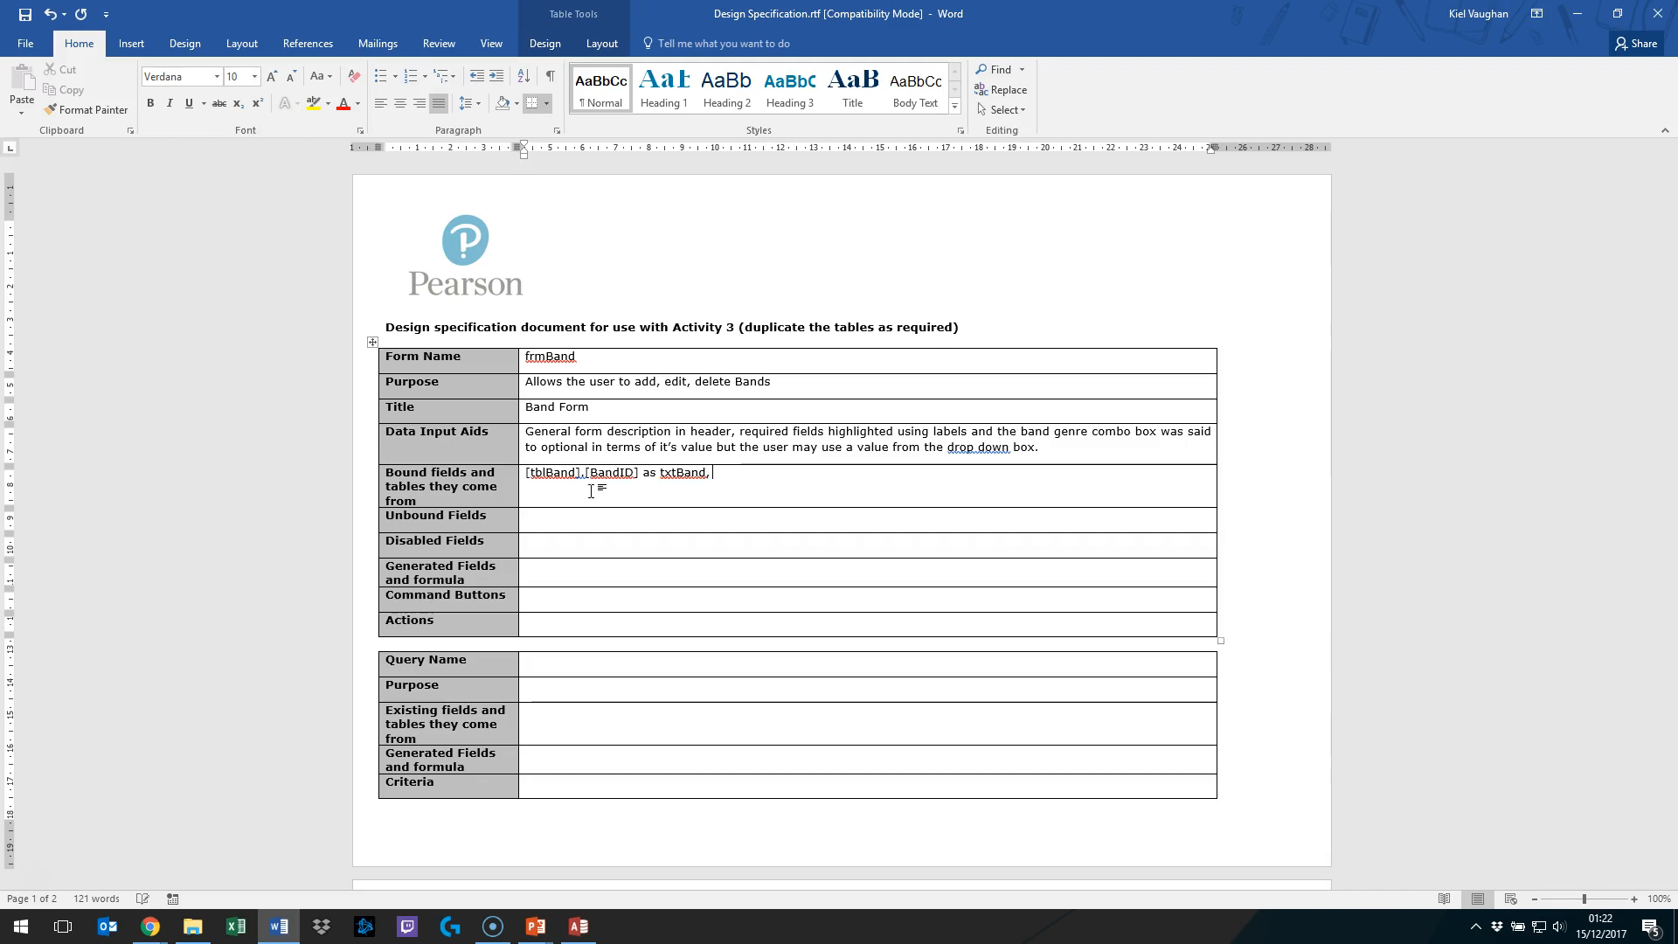
# Step: Continue the bound fields entry with "[tblBand].[BName] as txtBName, [tblBand].[BGenre] as txtBGenre"
pyautogui.write(' [tblBand')
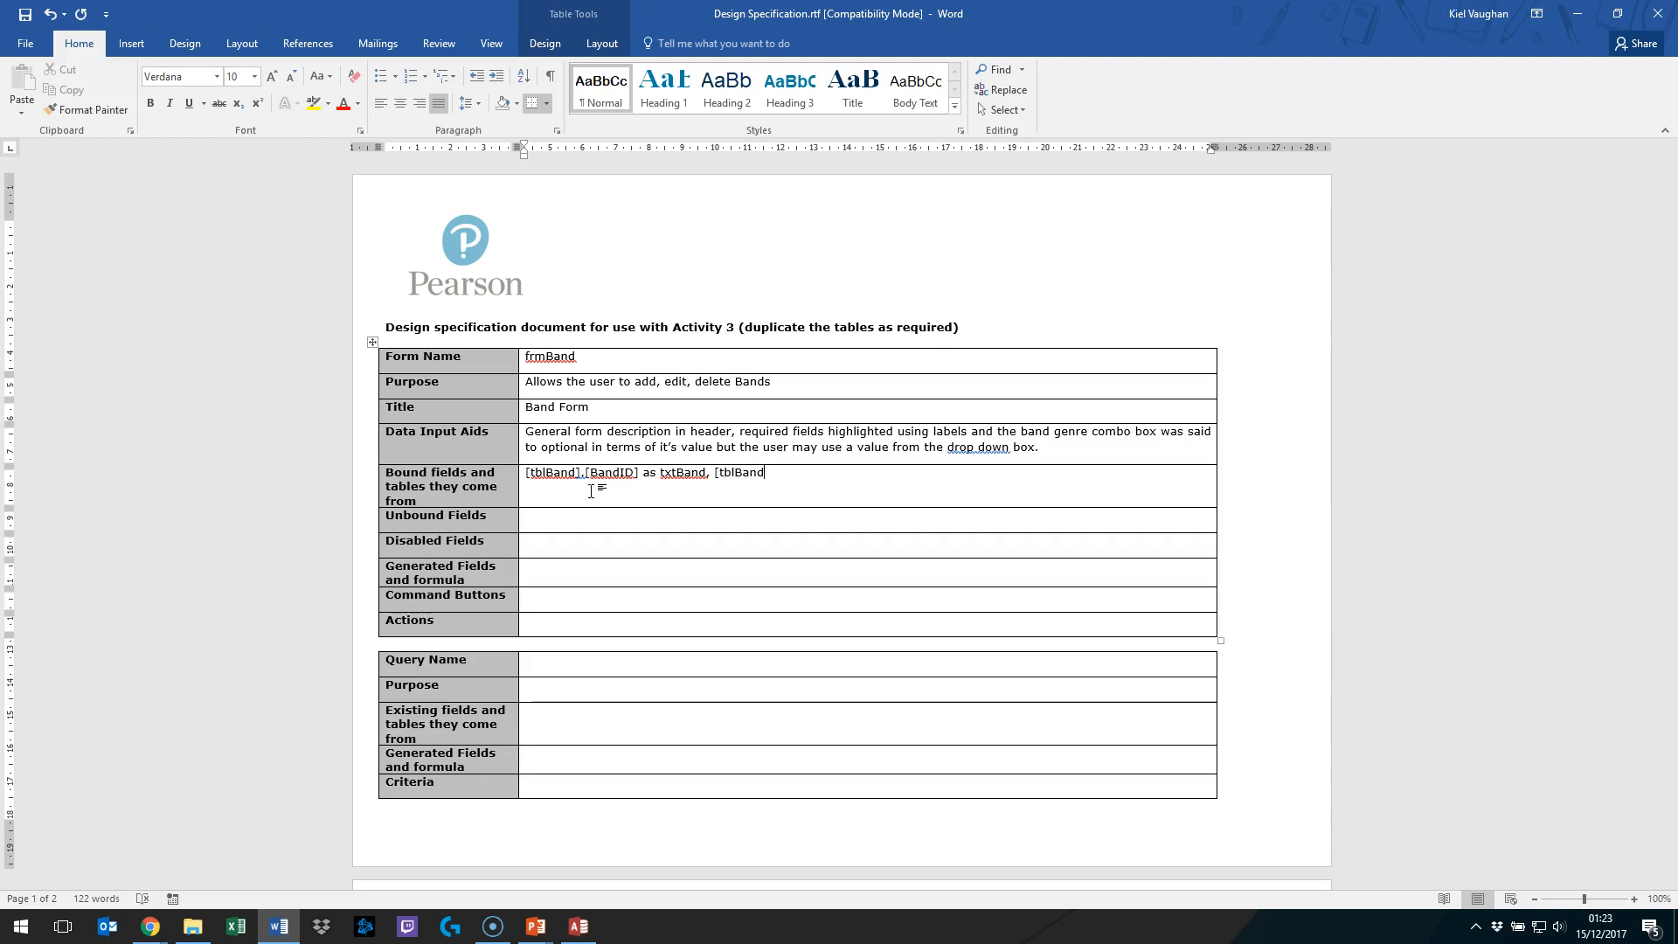
pyautogui.write('].[')
pyautogui.write('BName] as txtBName,')
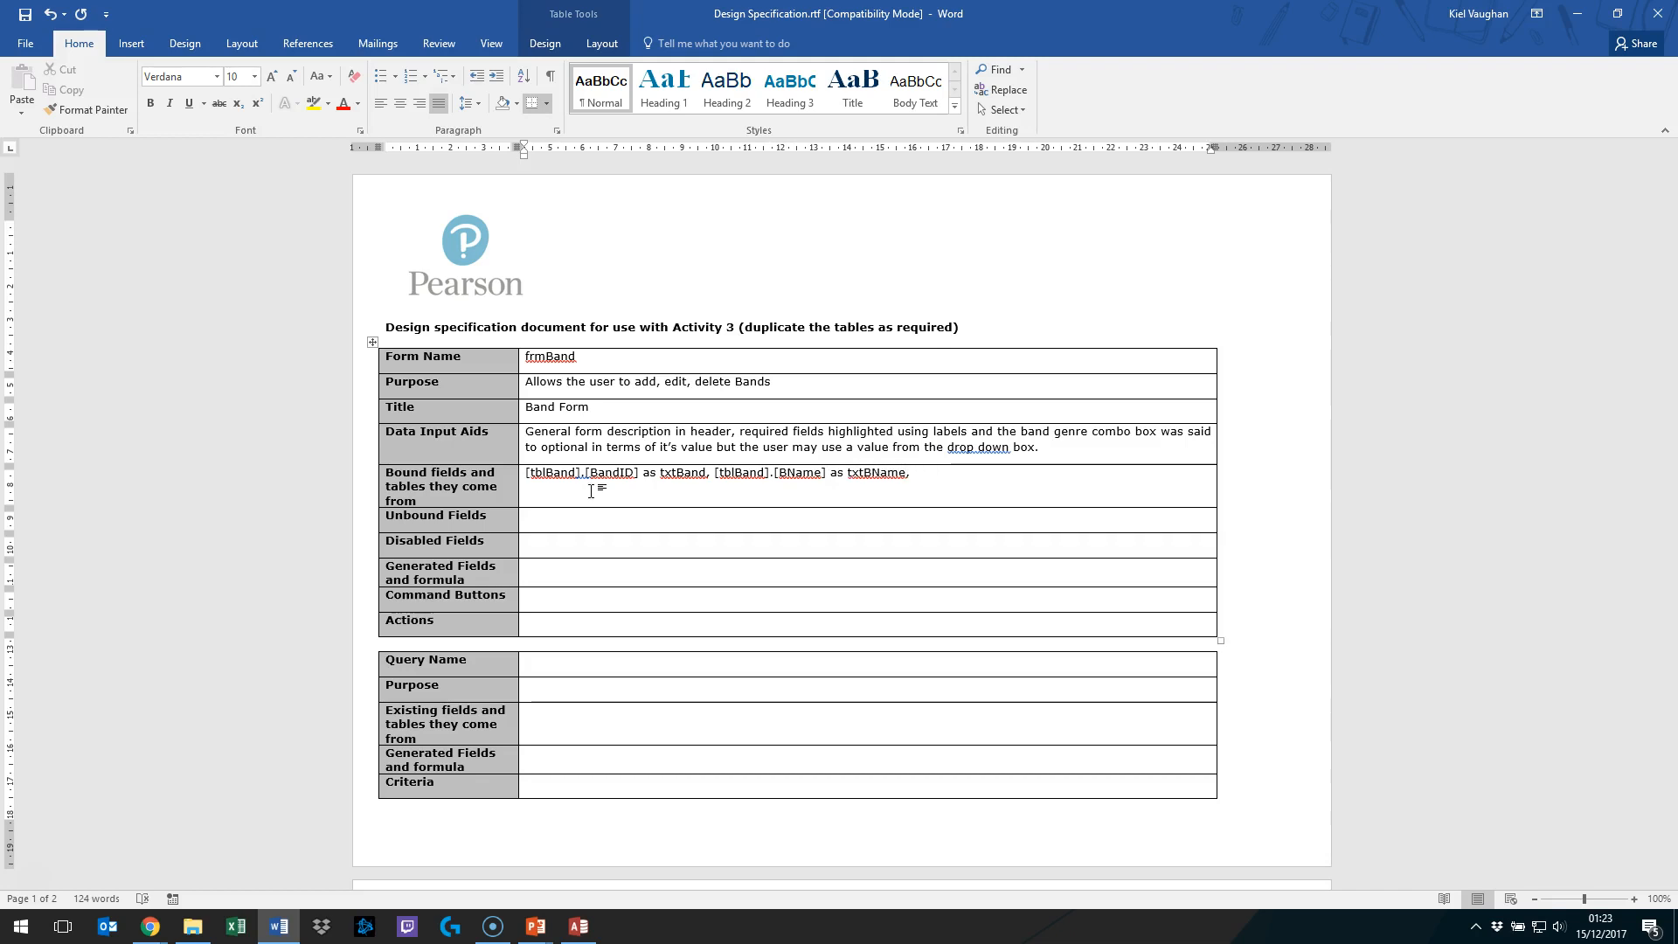
pyautogui.write(' [tblBand].[BGenre] as txtBGenre')
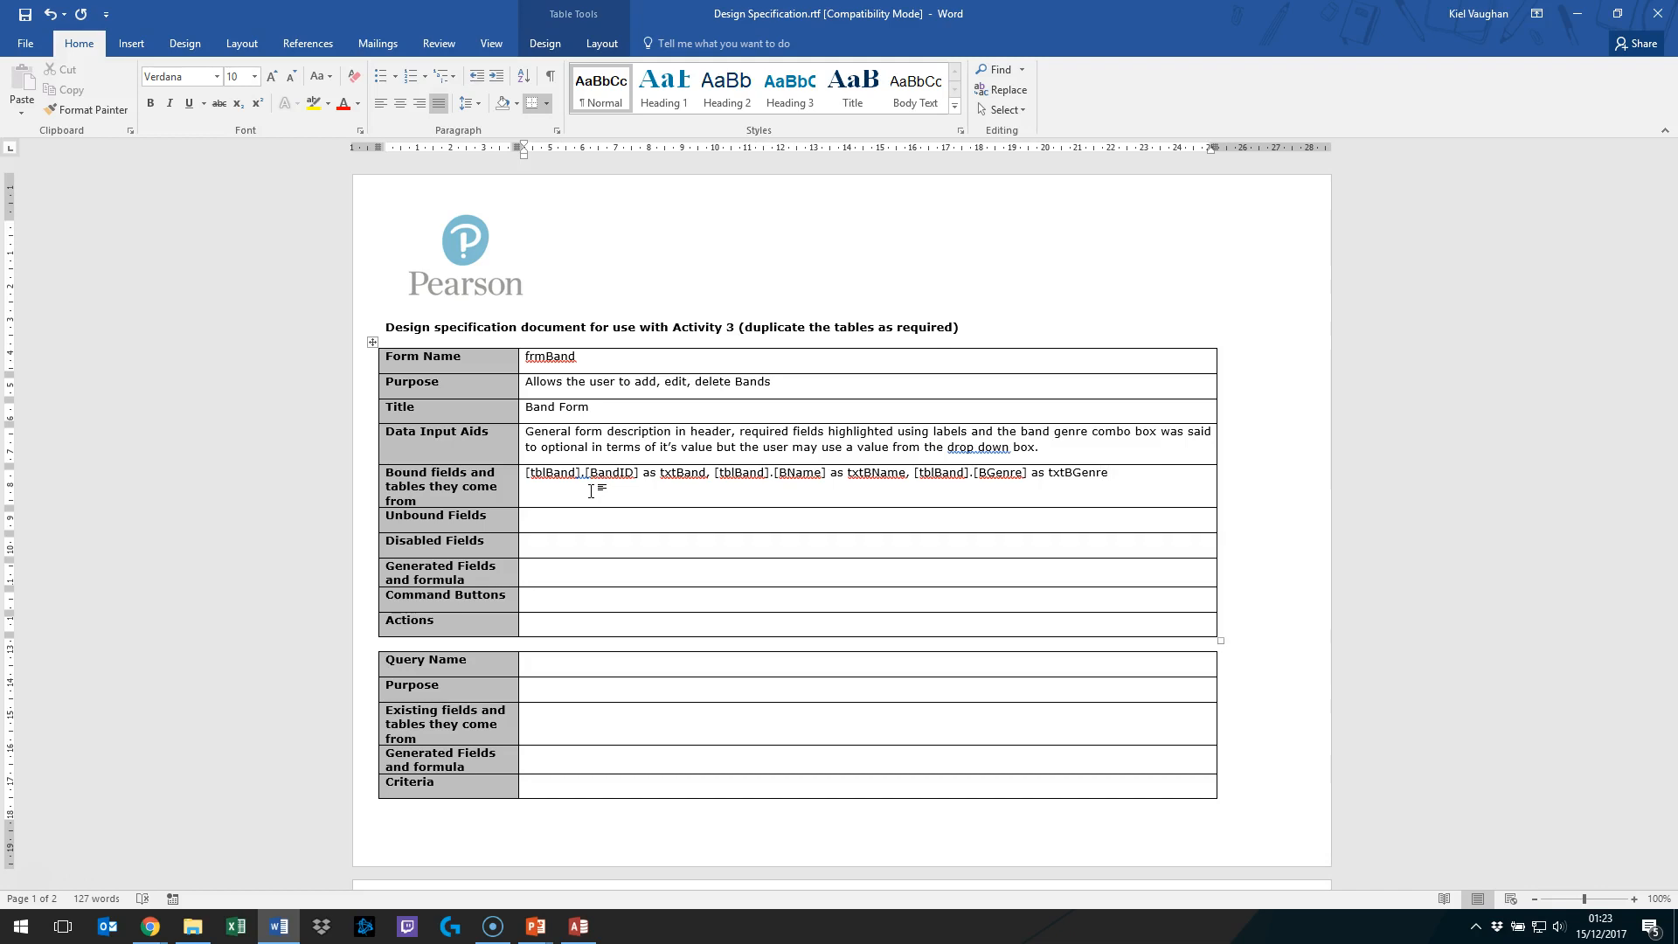
pyautogui.doubleClick(682, 472)
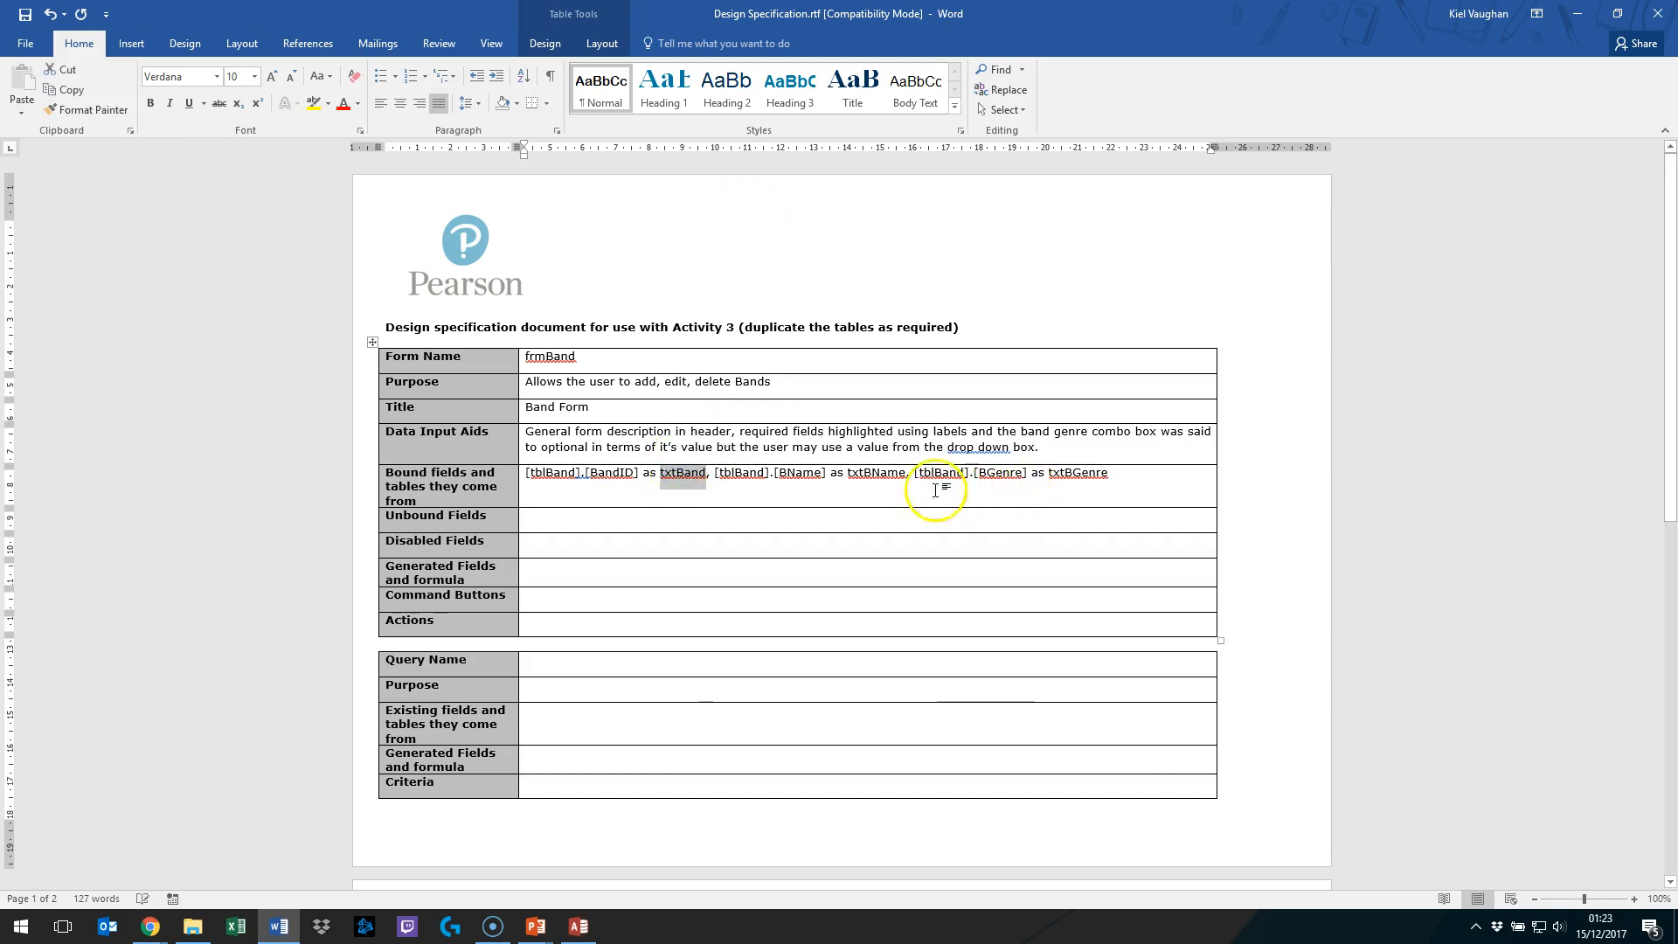
pyautogui.doubleClick(876, 473)
pyautogui.doubleClick(1077, 473)
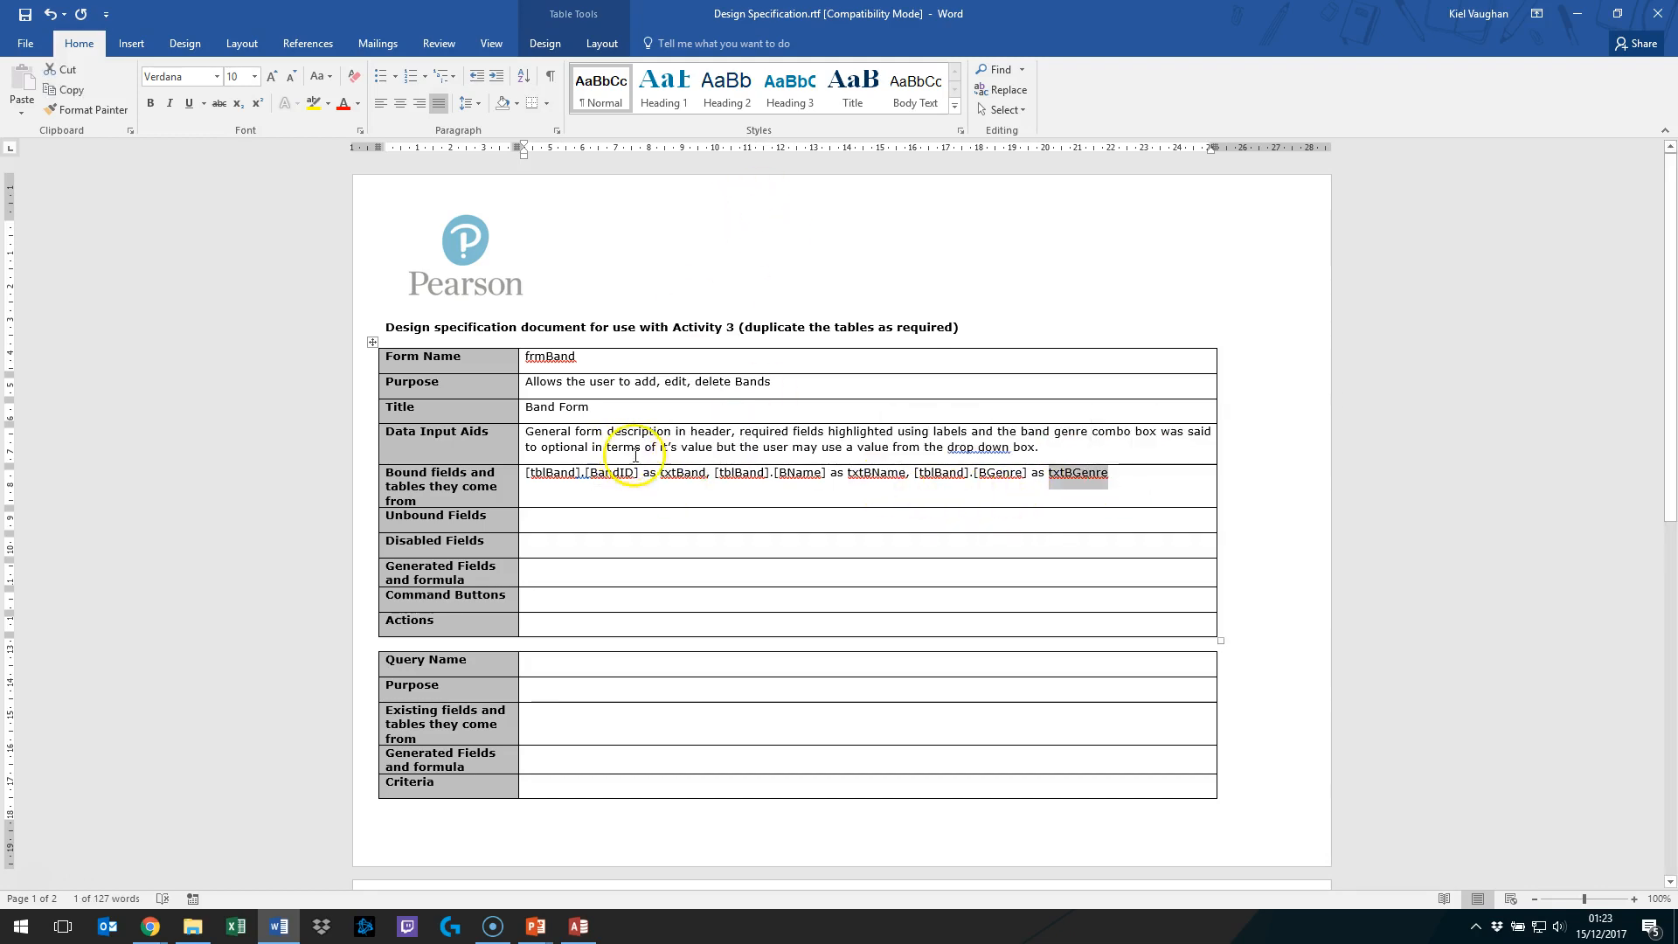
pyautogui.doubleClick(682, 473)
pyautogui.click(914, 473)
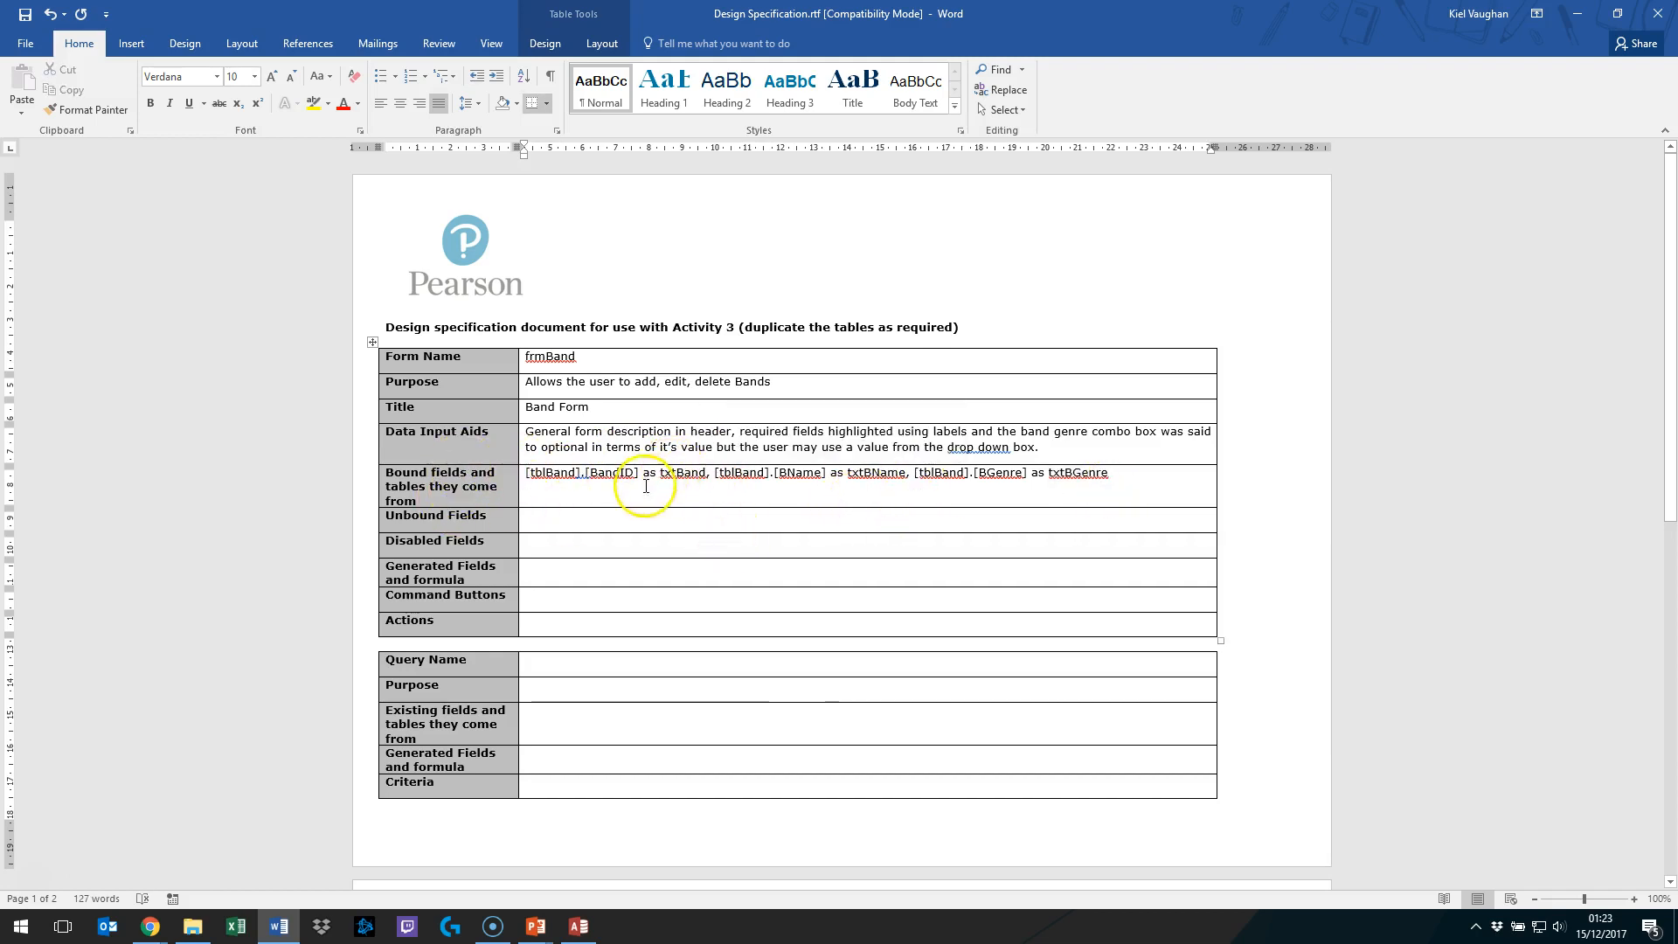
# Step: Switch to Access and name the BandID text box txtBandID and its associated label lblBand
pyautogui.hotkey('alt', 'Tab')
pyautogui.click(472, 379)
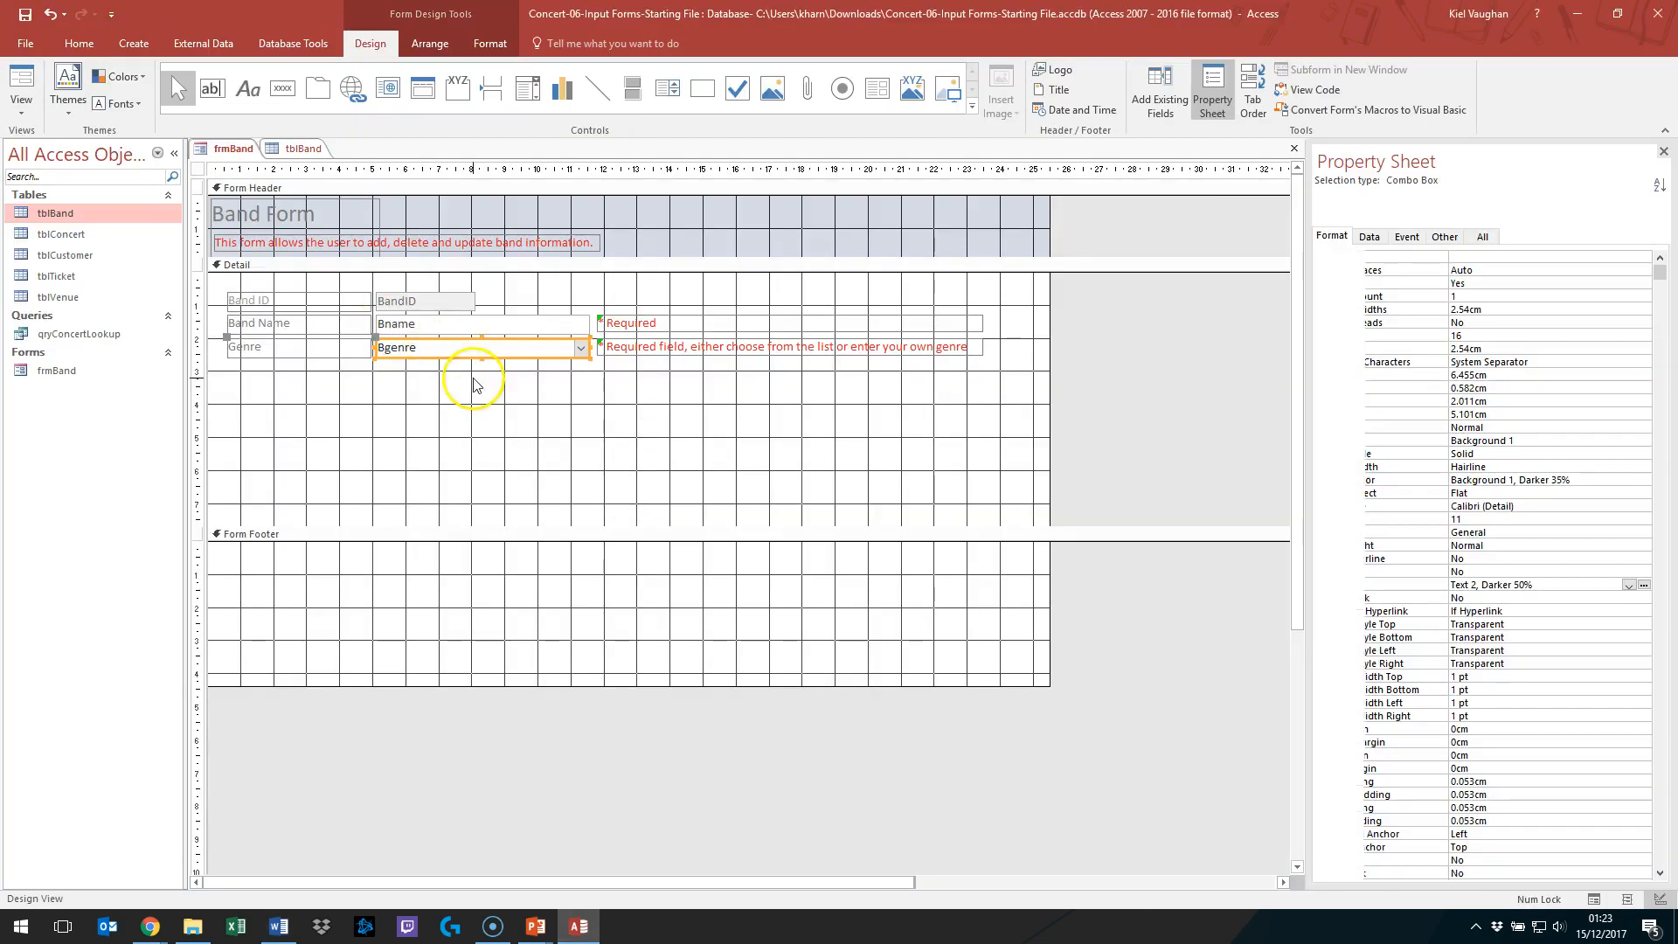
pyautogui.click(446, 300)
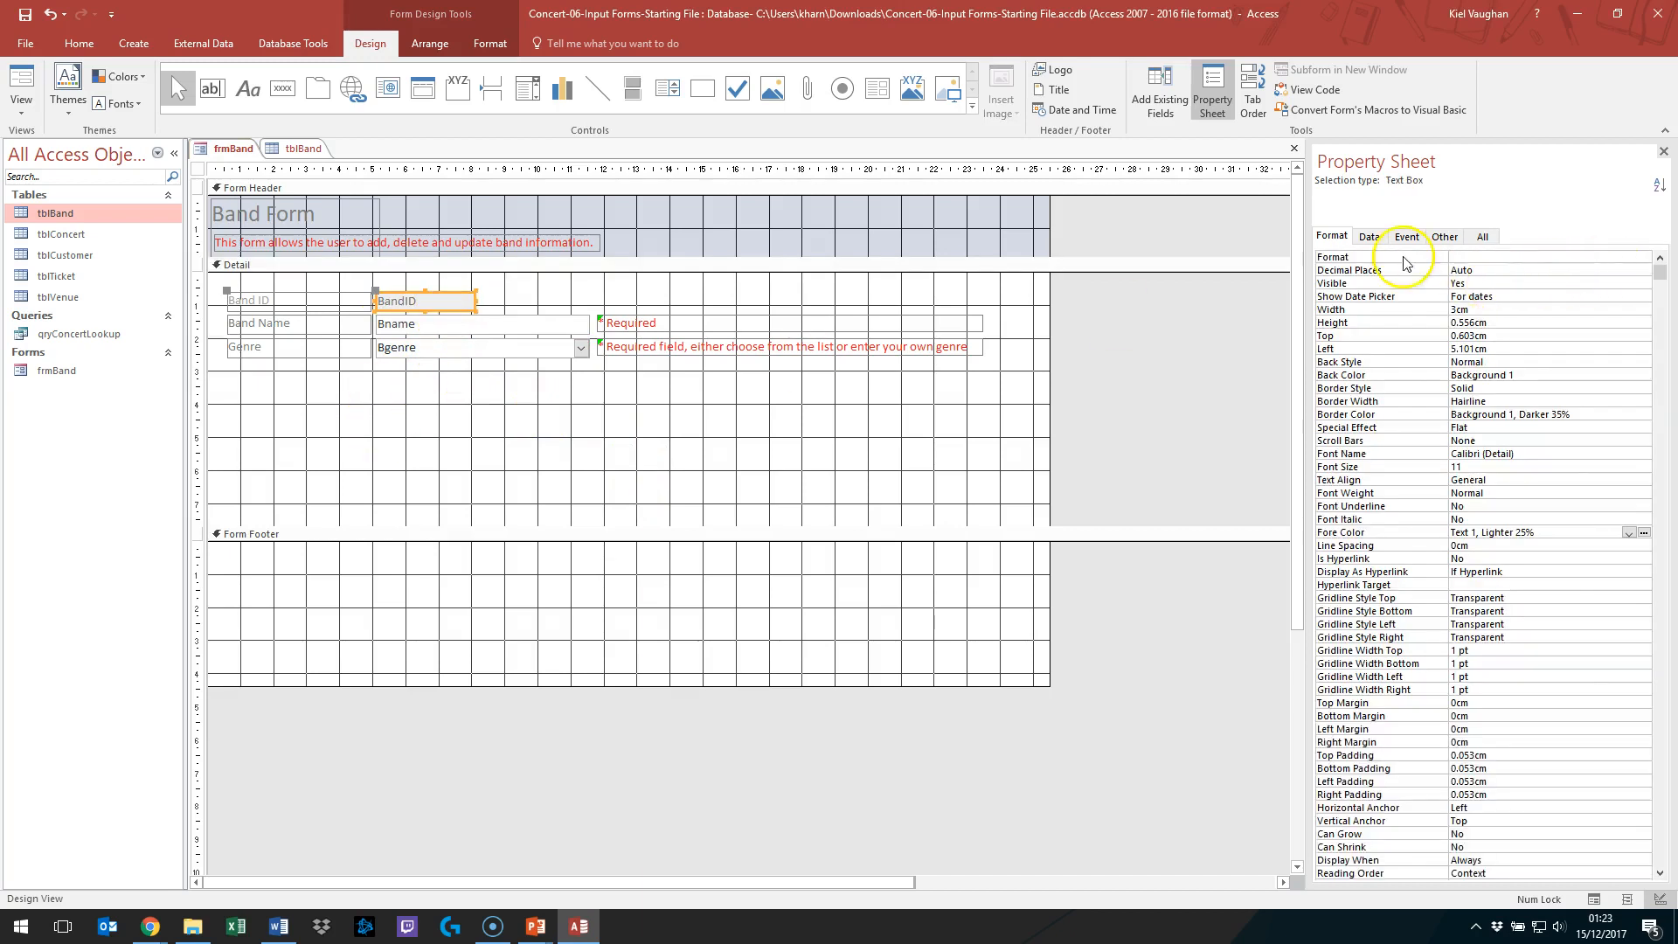
pyautogui.click(1482, 236)
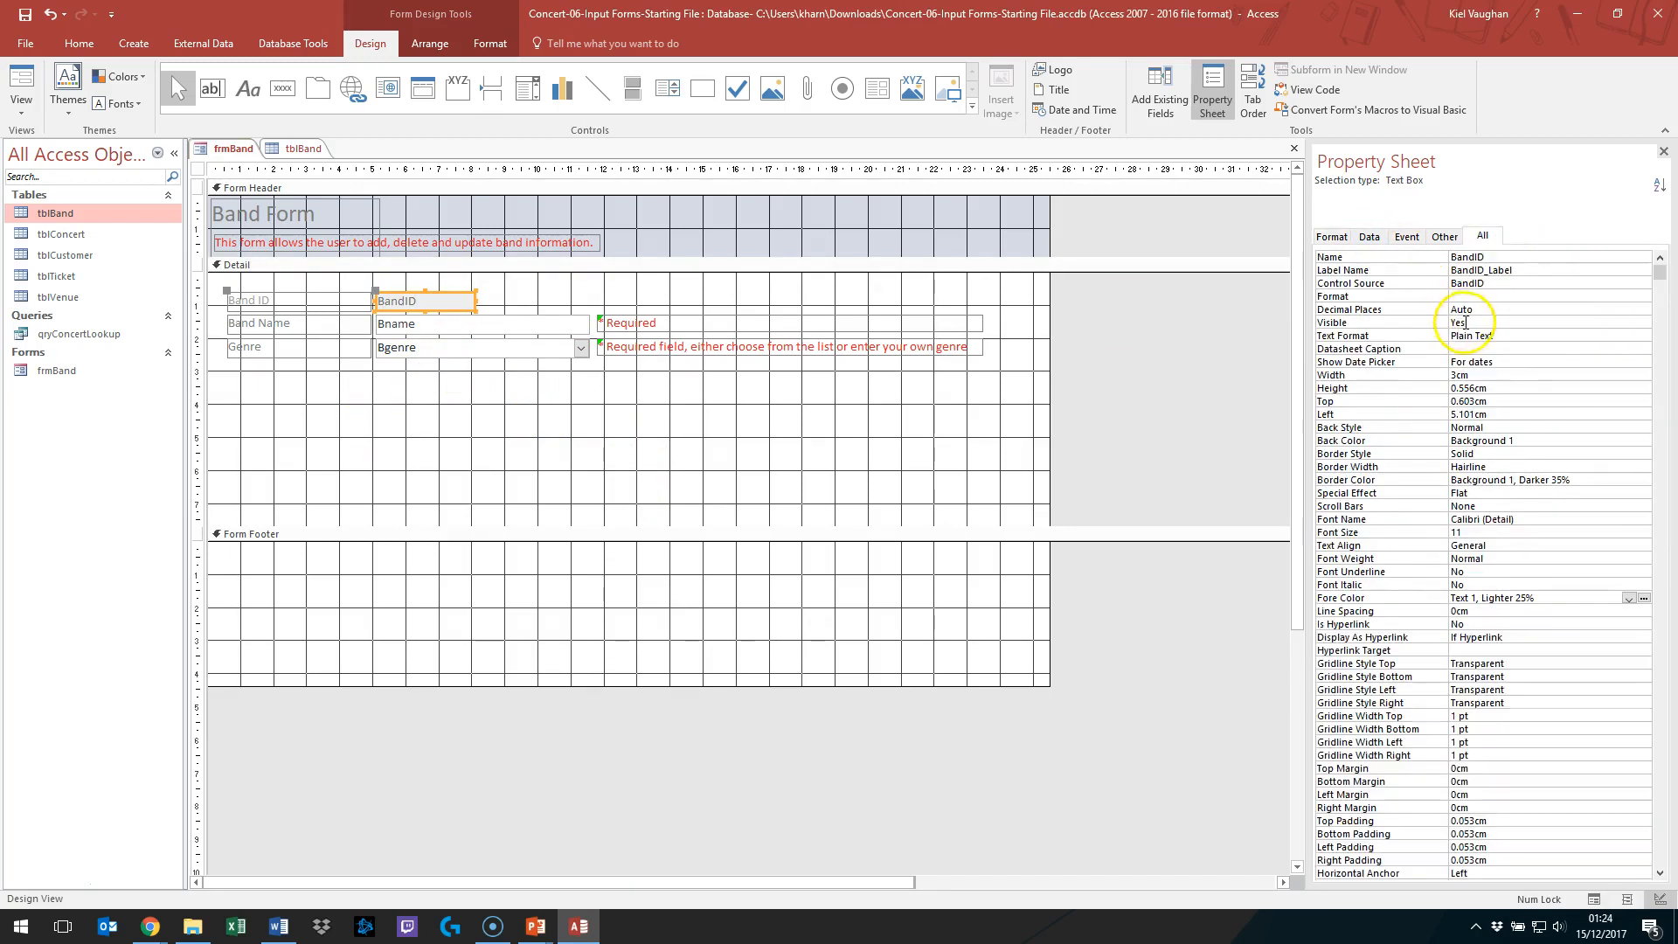
pyautogui.click(1337, 257)
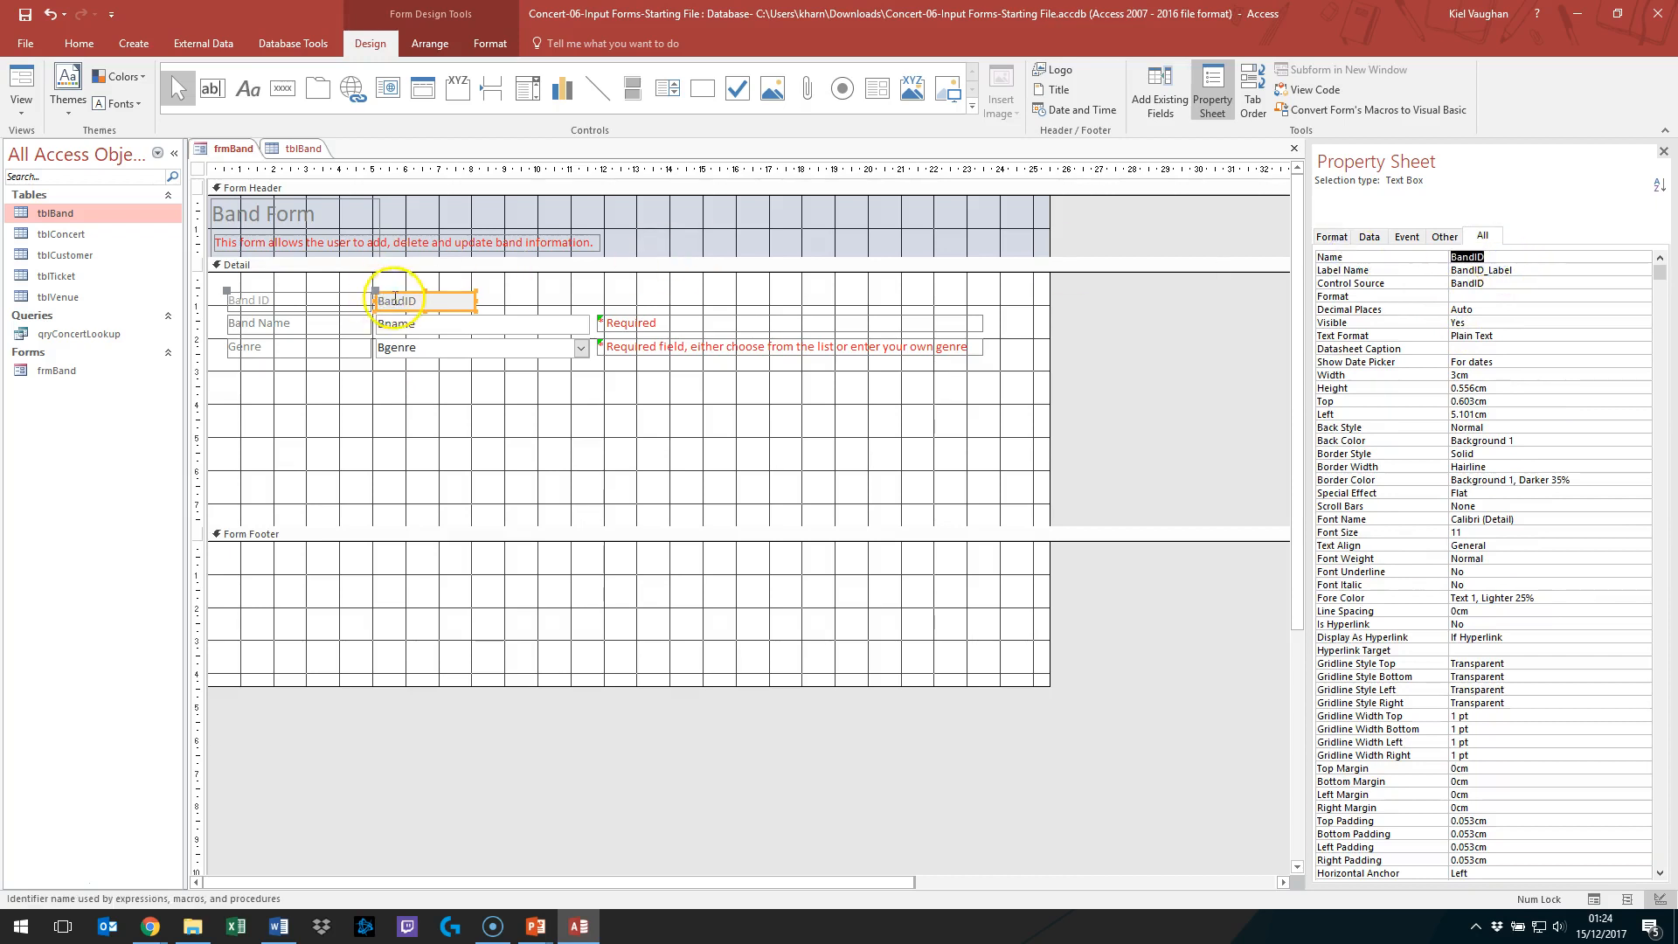
pyautogui.click(1527, 270)
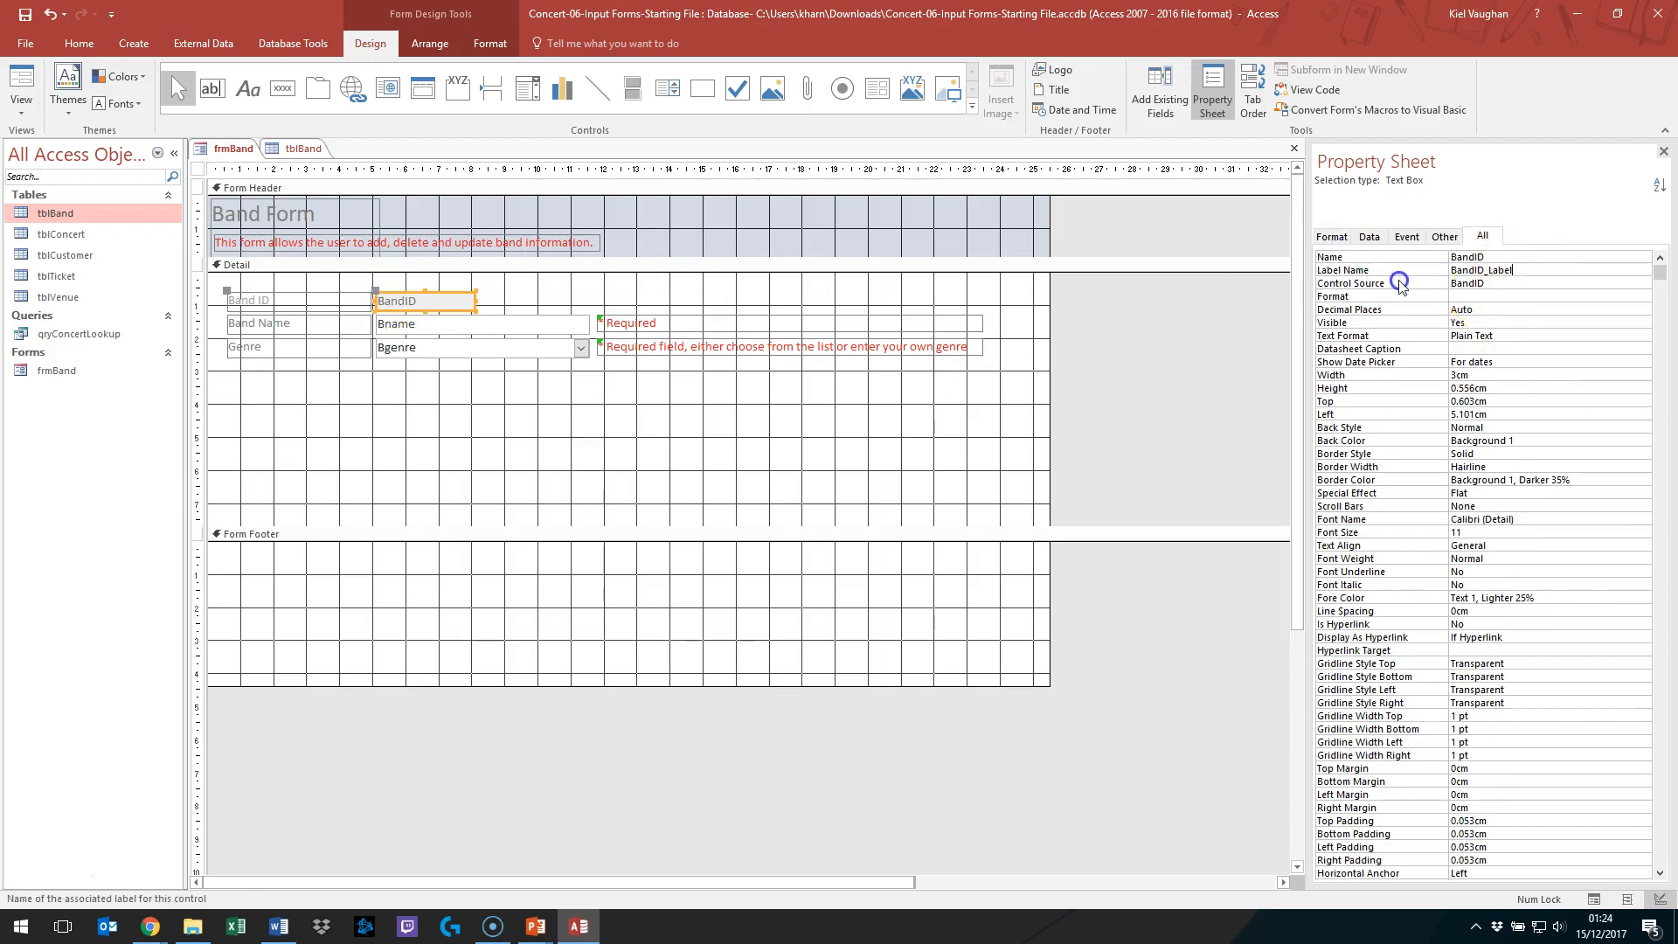
pyautogui.doubleClick(1473, 257)
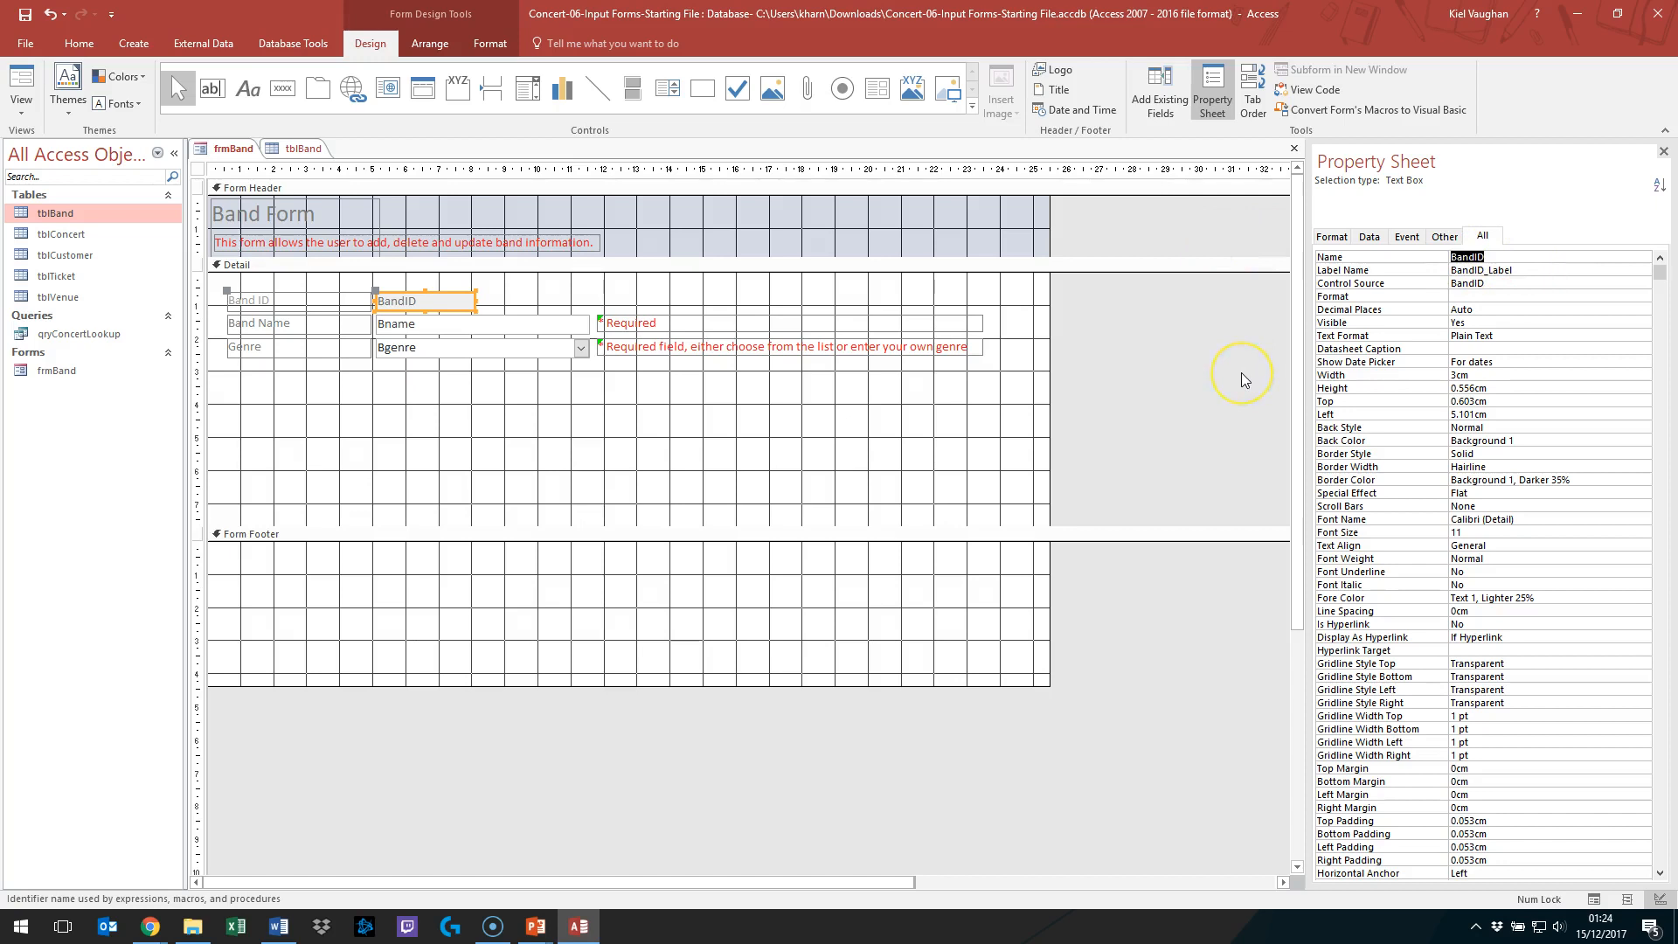
pyautogui.write('txtBandI')
pyautogui.press('Return')
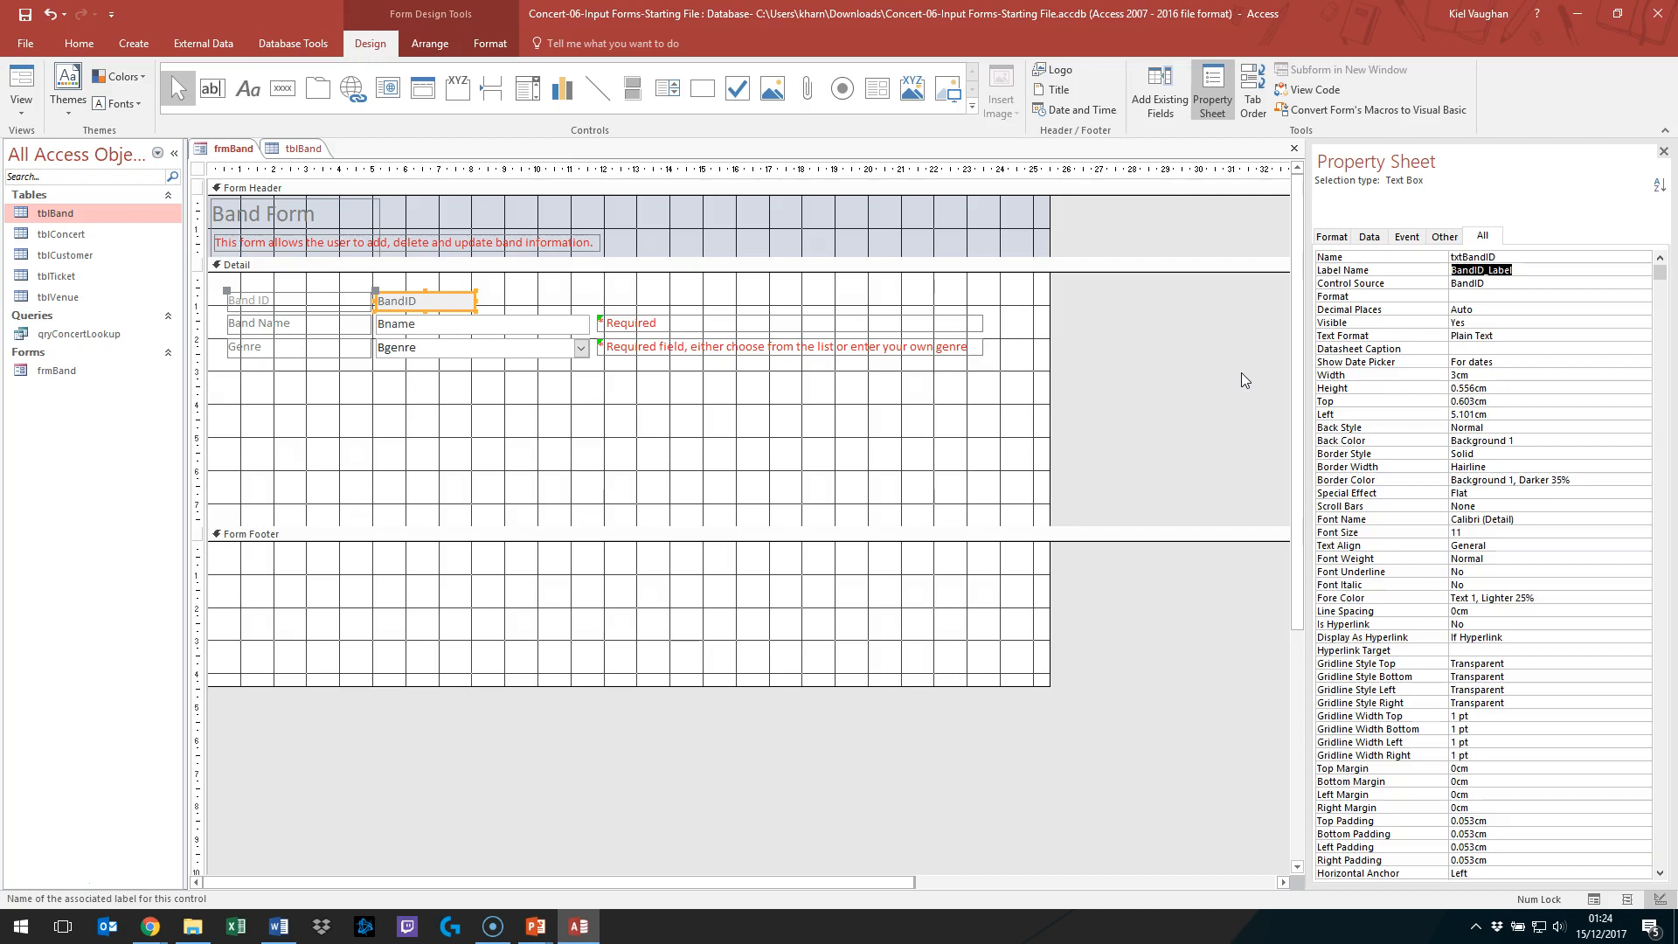
pyautogui.write('lblBand')
# Step: Name the Bname text box txtBname and its associated label lvlBname
pyautogui.click(393, 324)
pyautogui.click(1511, 238)
pyautogui.write('txtB')
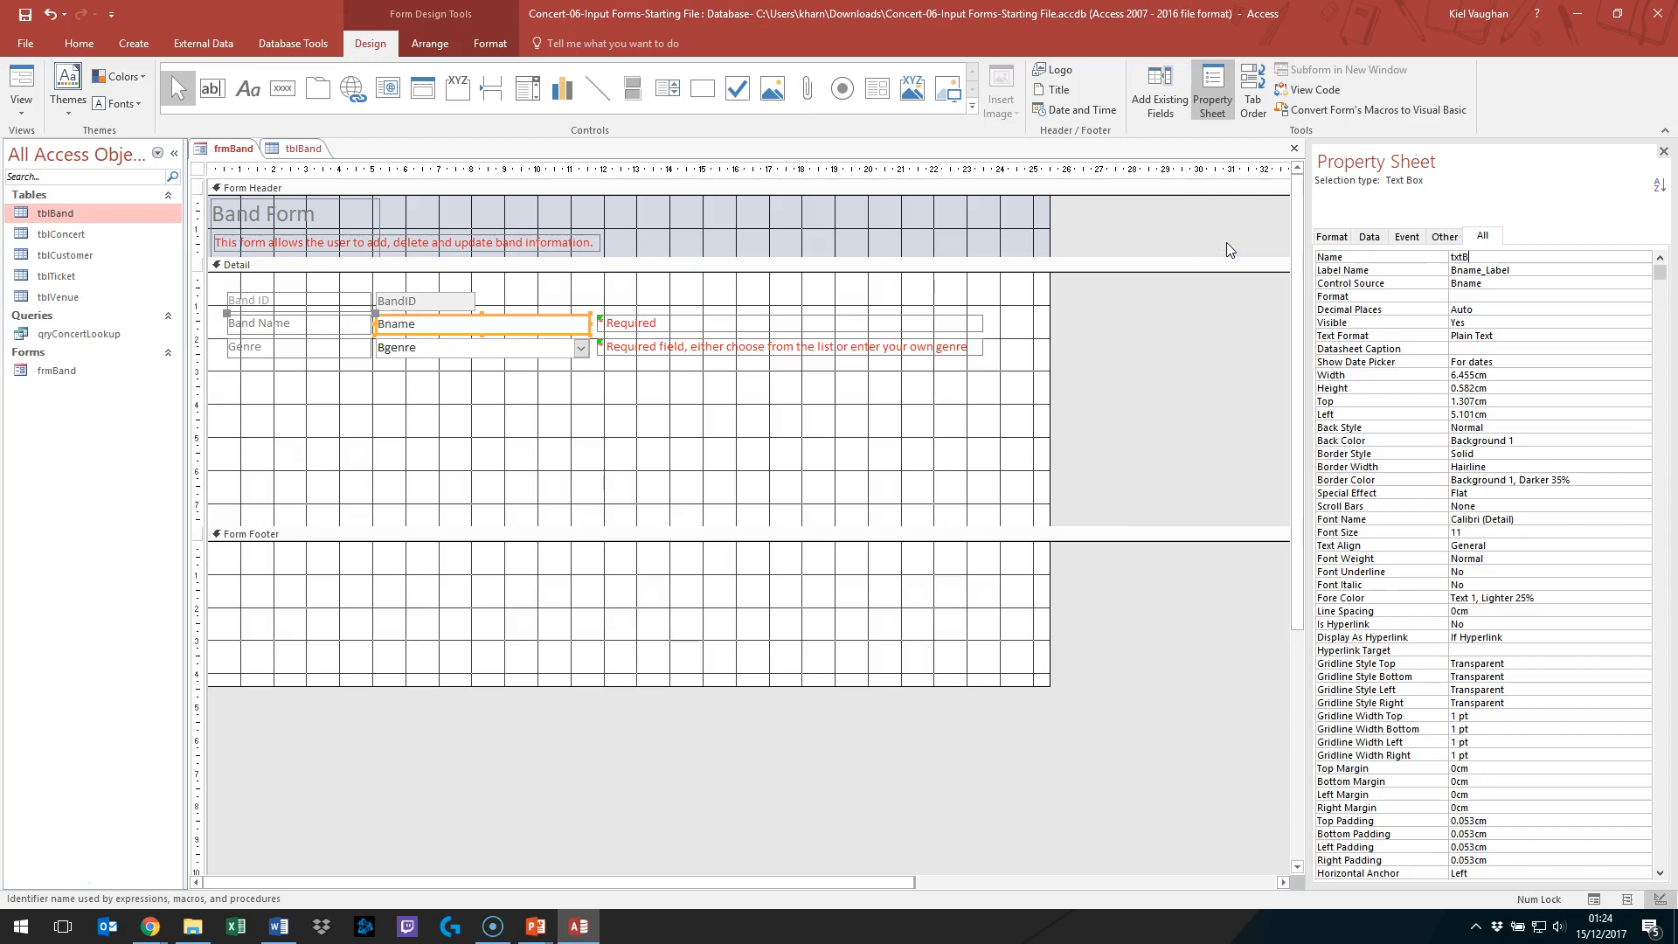
pyautogui.write('name')
pyautogui.press('Tab')
pyautogui.write('lvlBname')
# Step: Name the Bgenre combo box txtBgenre and its associated label lblBgenre
pyautogui.click(476, 350)
pyautogui.doubleClick(1455, 256)
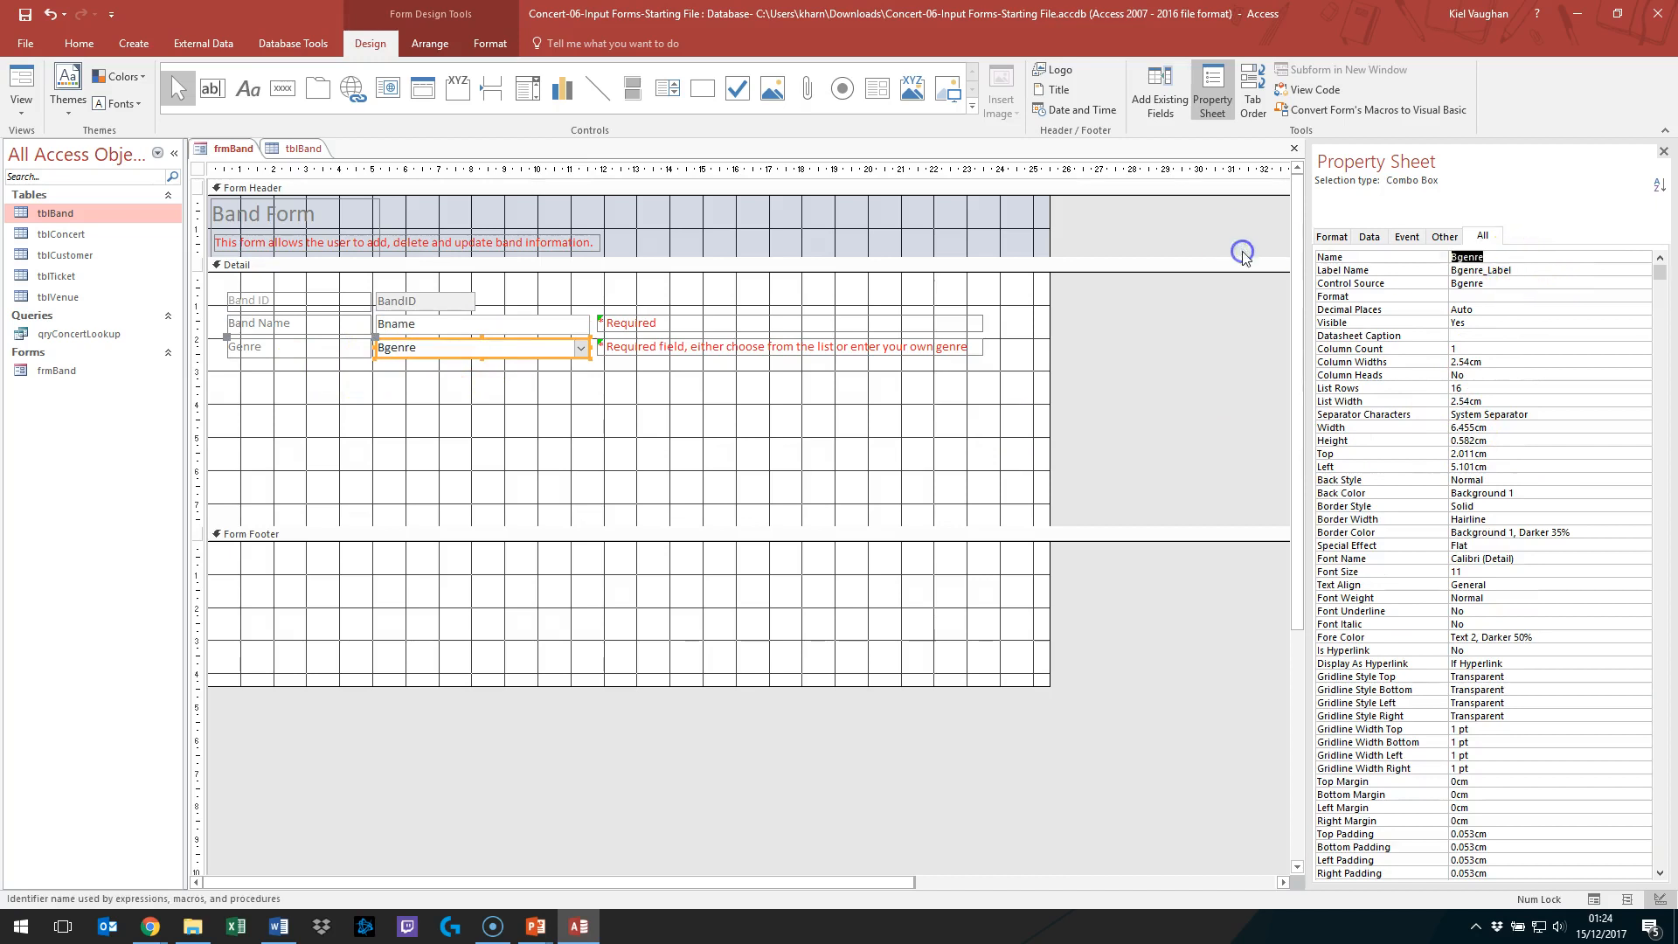
pyautogui.write('txt')
pyautogui.press('Return')
pyautogui.write('lbl')
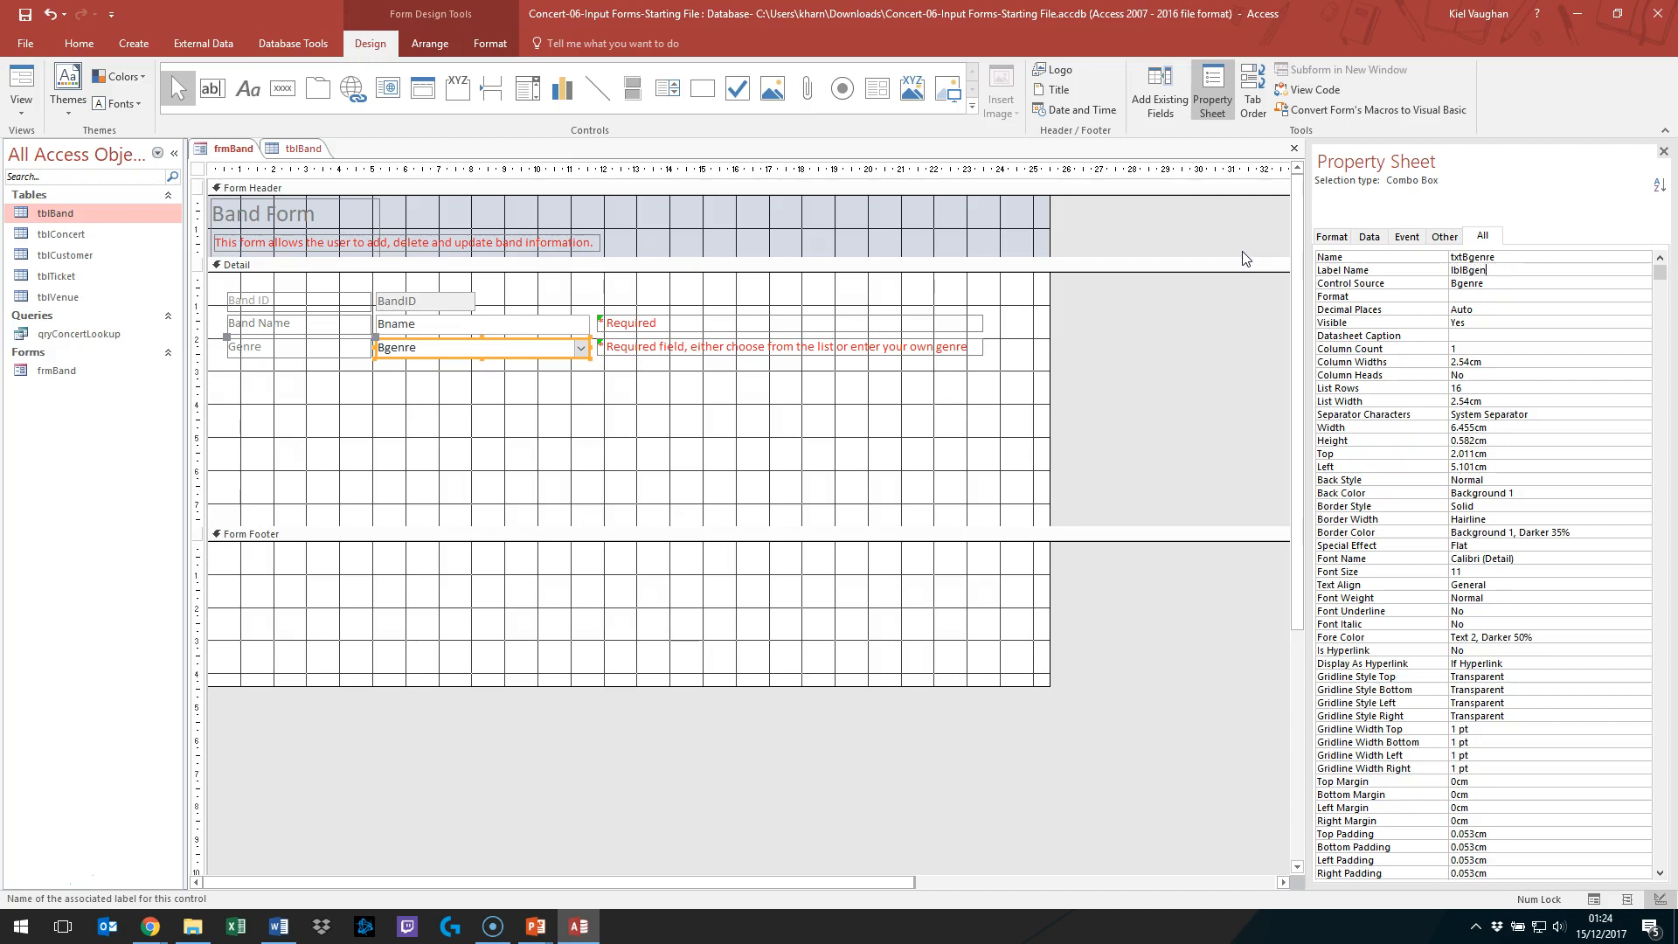
pyautogui.click(546, 393)
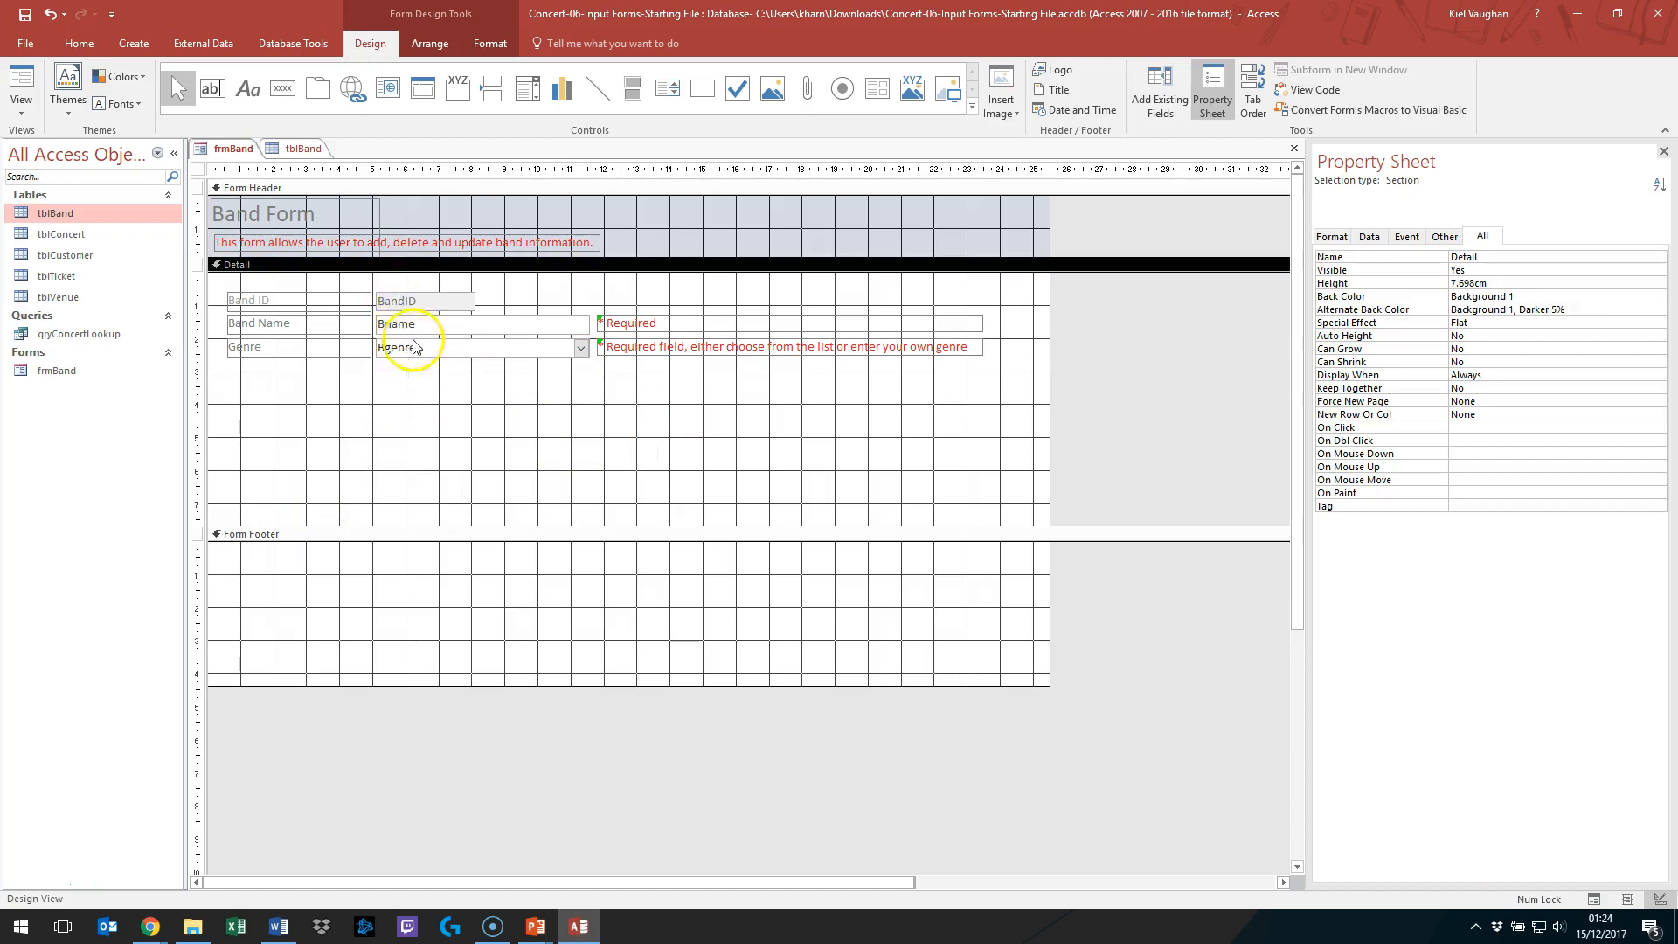
# Step: Check the Unbound Fields row of the design specification in Word and return to Access
pyautogui.hotkey('alt', 'Tab')
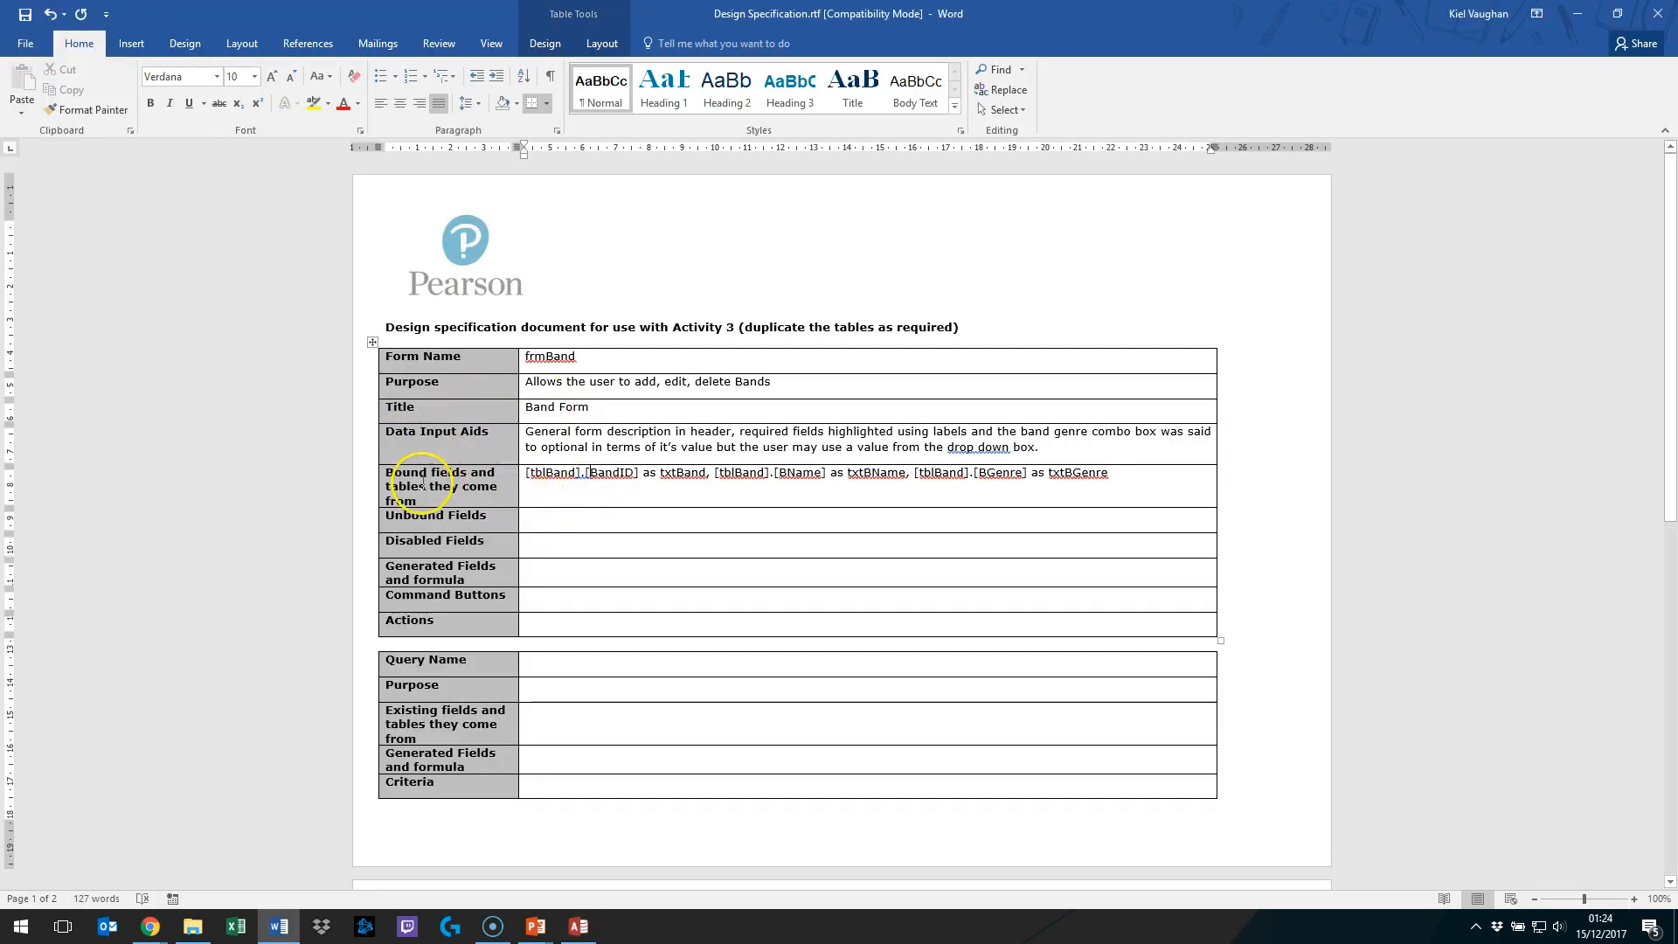
pyautogui.moveTo(416, 484); pyautogui.dragTo(581, 486)
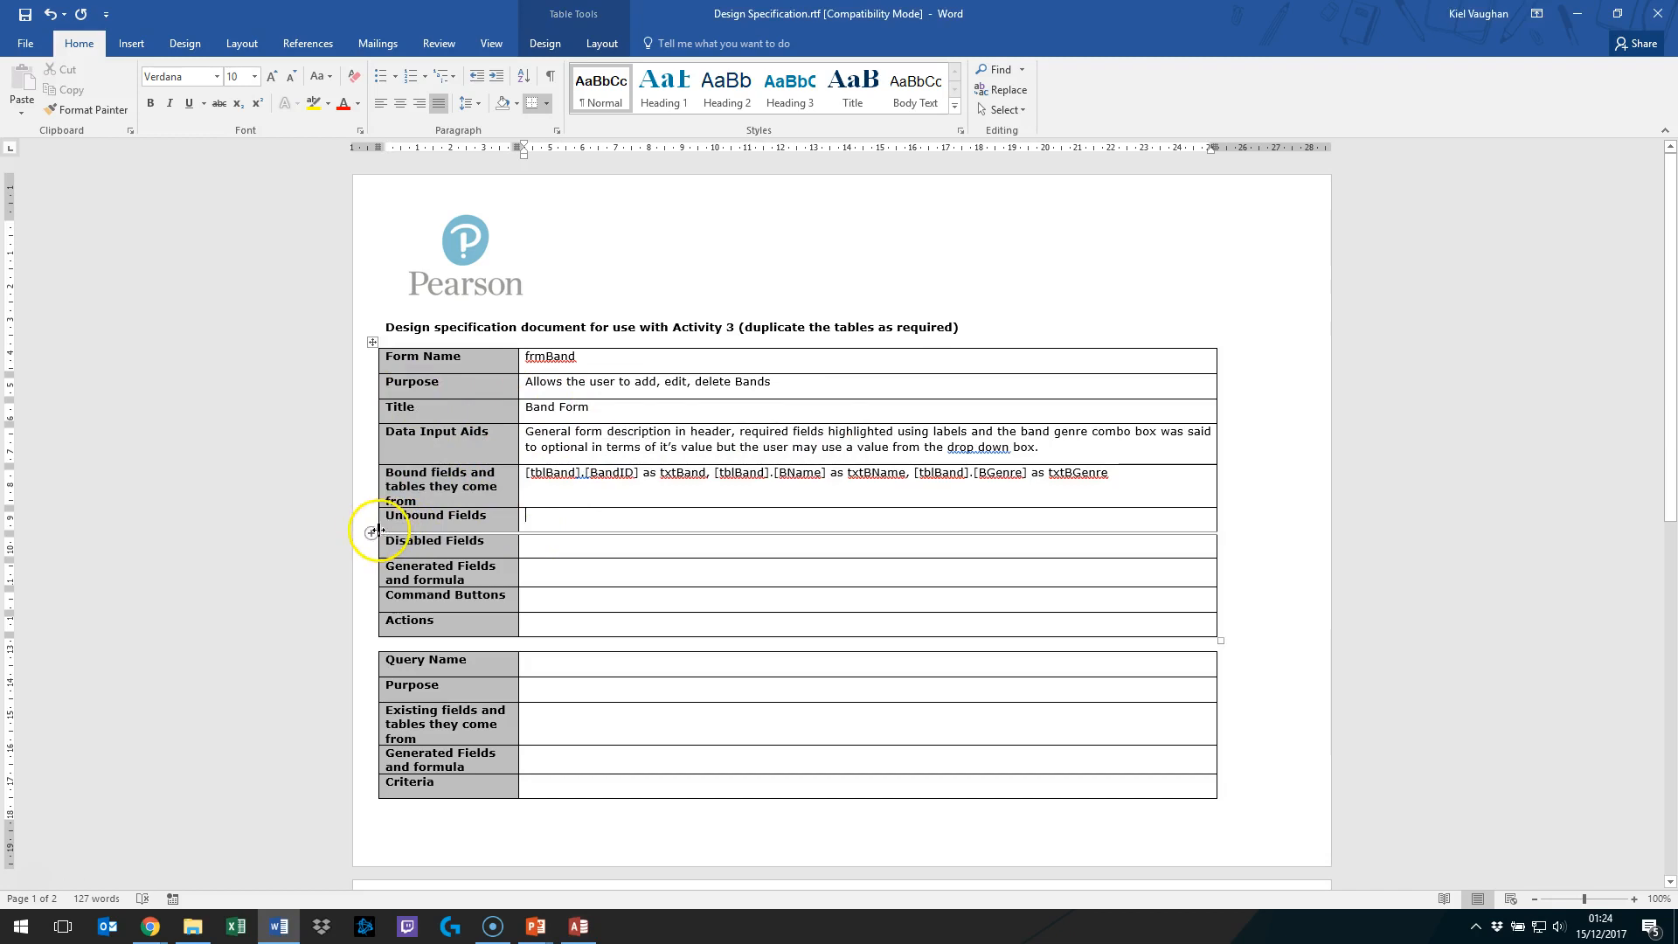
pyautogui.hotkey('alt', 'Tab')
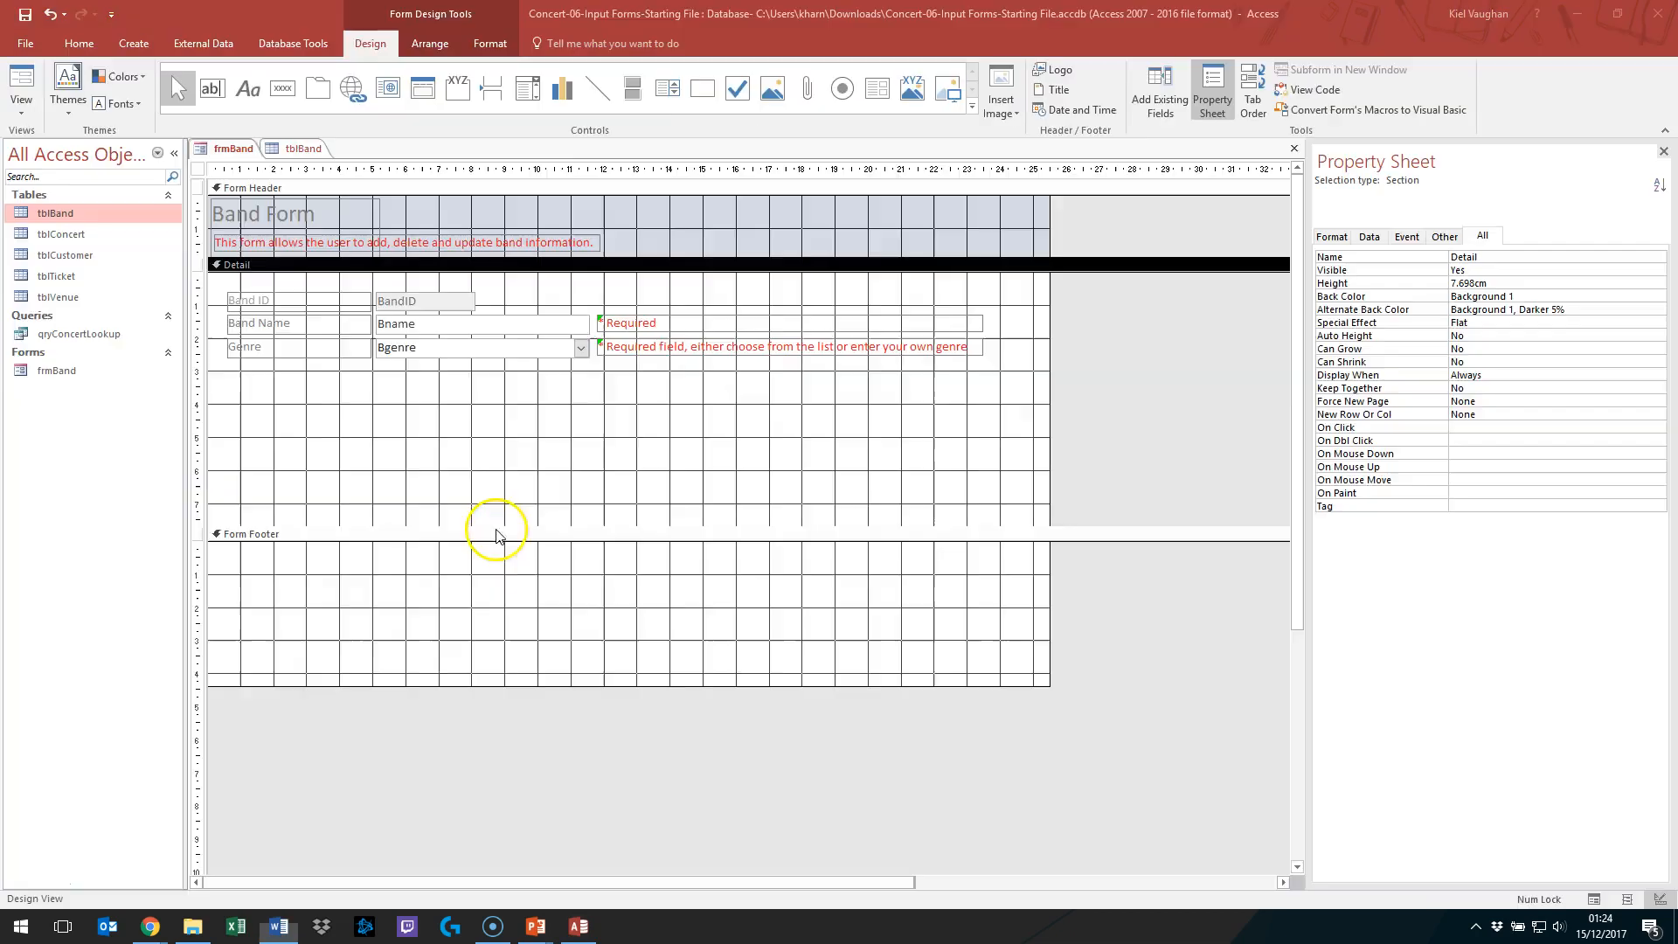
# Step: Narrow the BandID text box in the Detail section to about 1.4 cm wide
pyautogui.click(443, 302)
pyautogui.click(479, 301)
pyautogui.click(464, 299)
pyautogui.moveTo(473, 300); pyautogui.dragTo(424, 301)
pyautogui.click(449, 295)
pyautogui.click(397, 299)
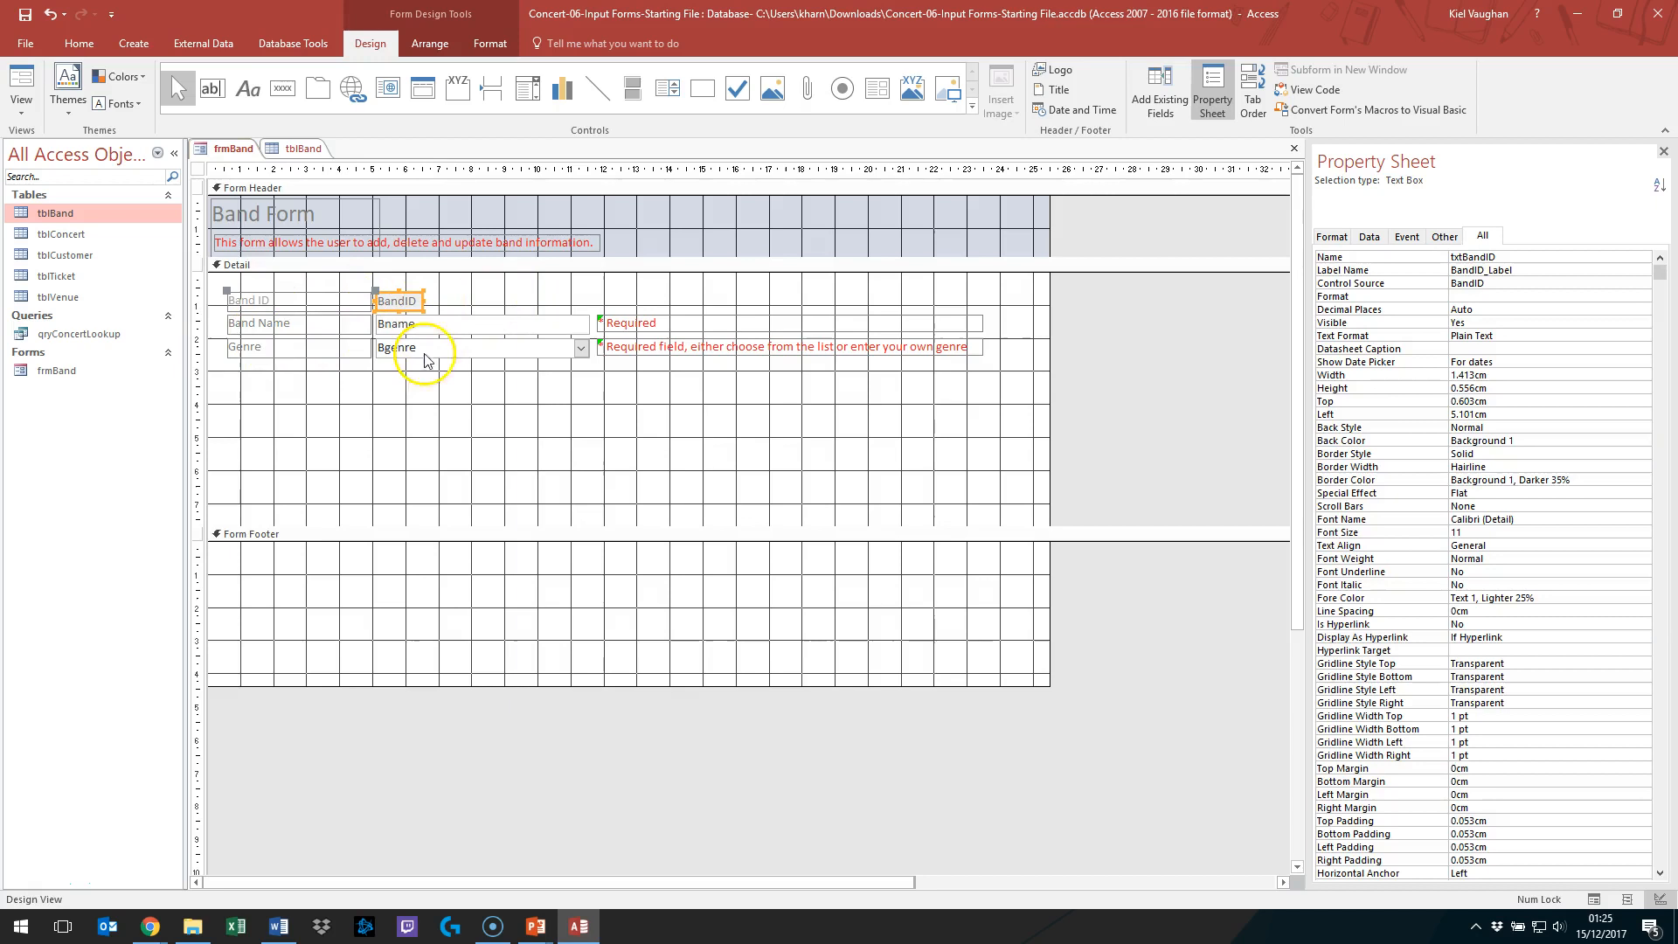
# Step: Duplicate the BandID text box with its label and move the copy onto the Band ID row, beside the original
pyautogui.hotkey('ctrl', 'c')
pyautogui.hotkey('ctrl', 'v')
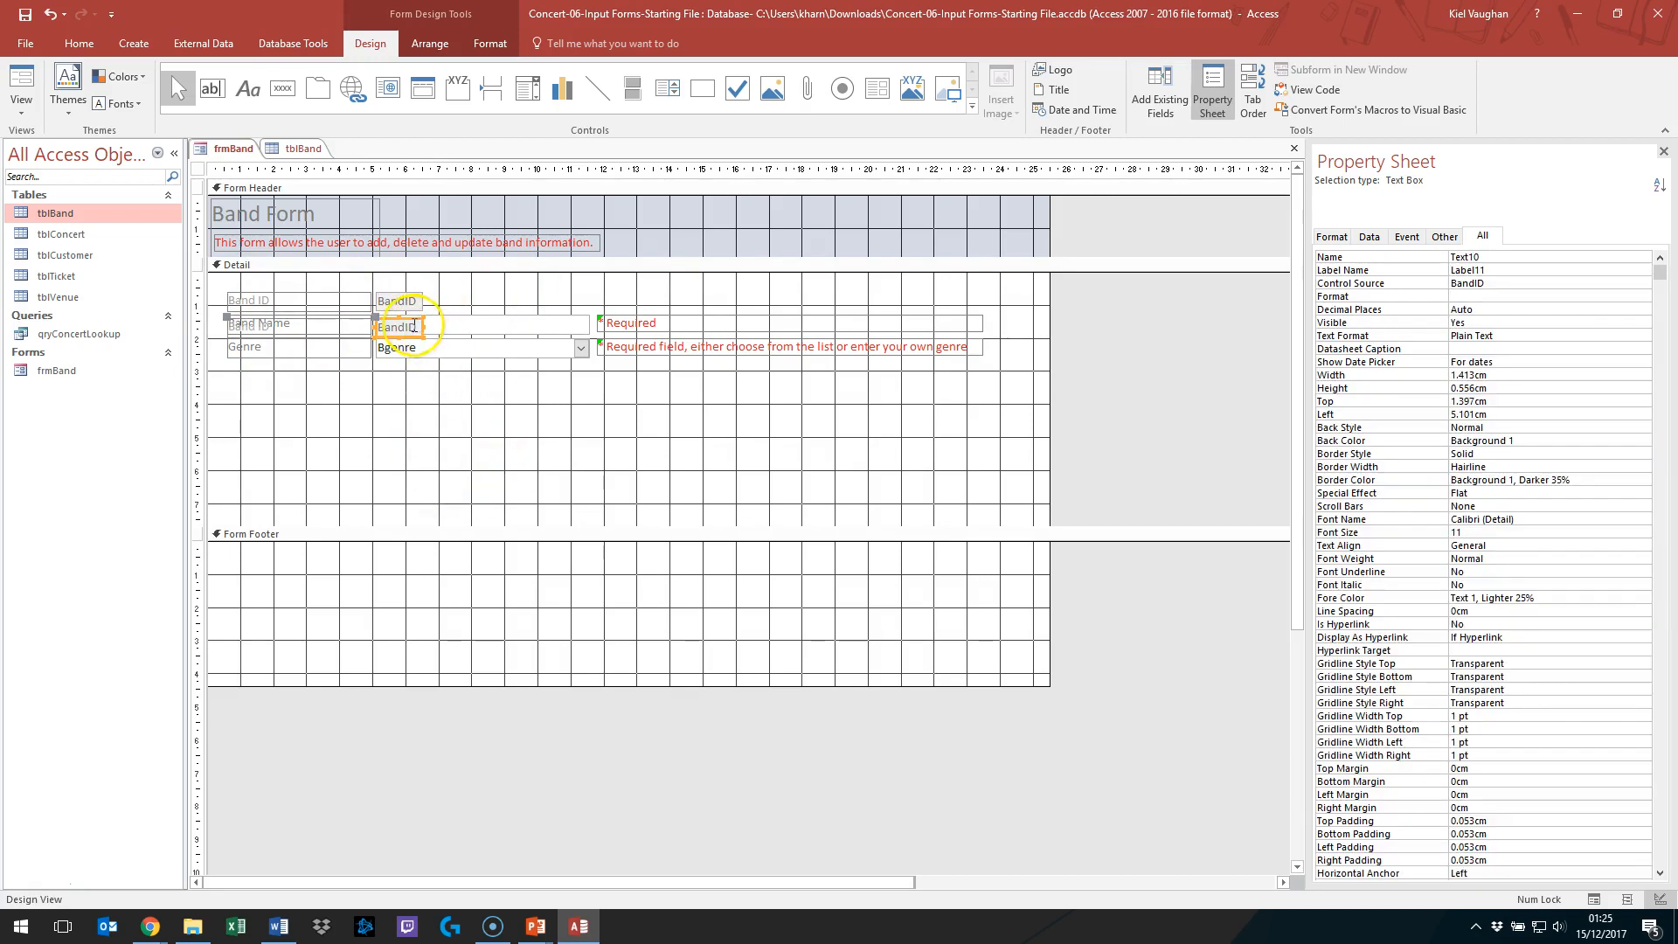
pyautogui.click(412, 475)
pyautogui.moveTo(412, 333); pyautogui.dragTo(395, 304)
pyautogui.click(559, 299)
# Step: Change the copied label's caption to "of" and shrink the label to fit the text
pyautogui.doubleClick(462, 303)
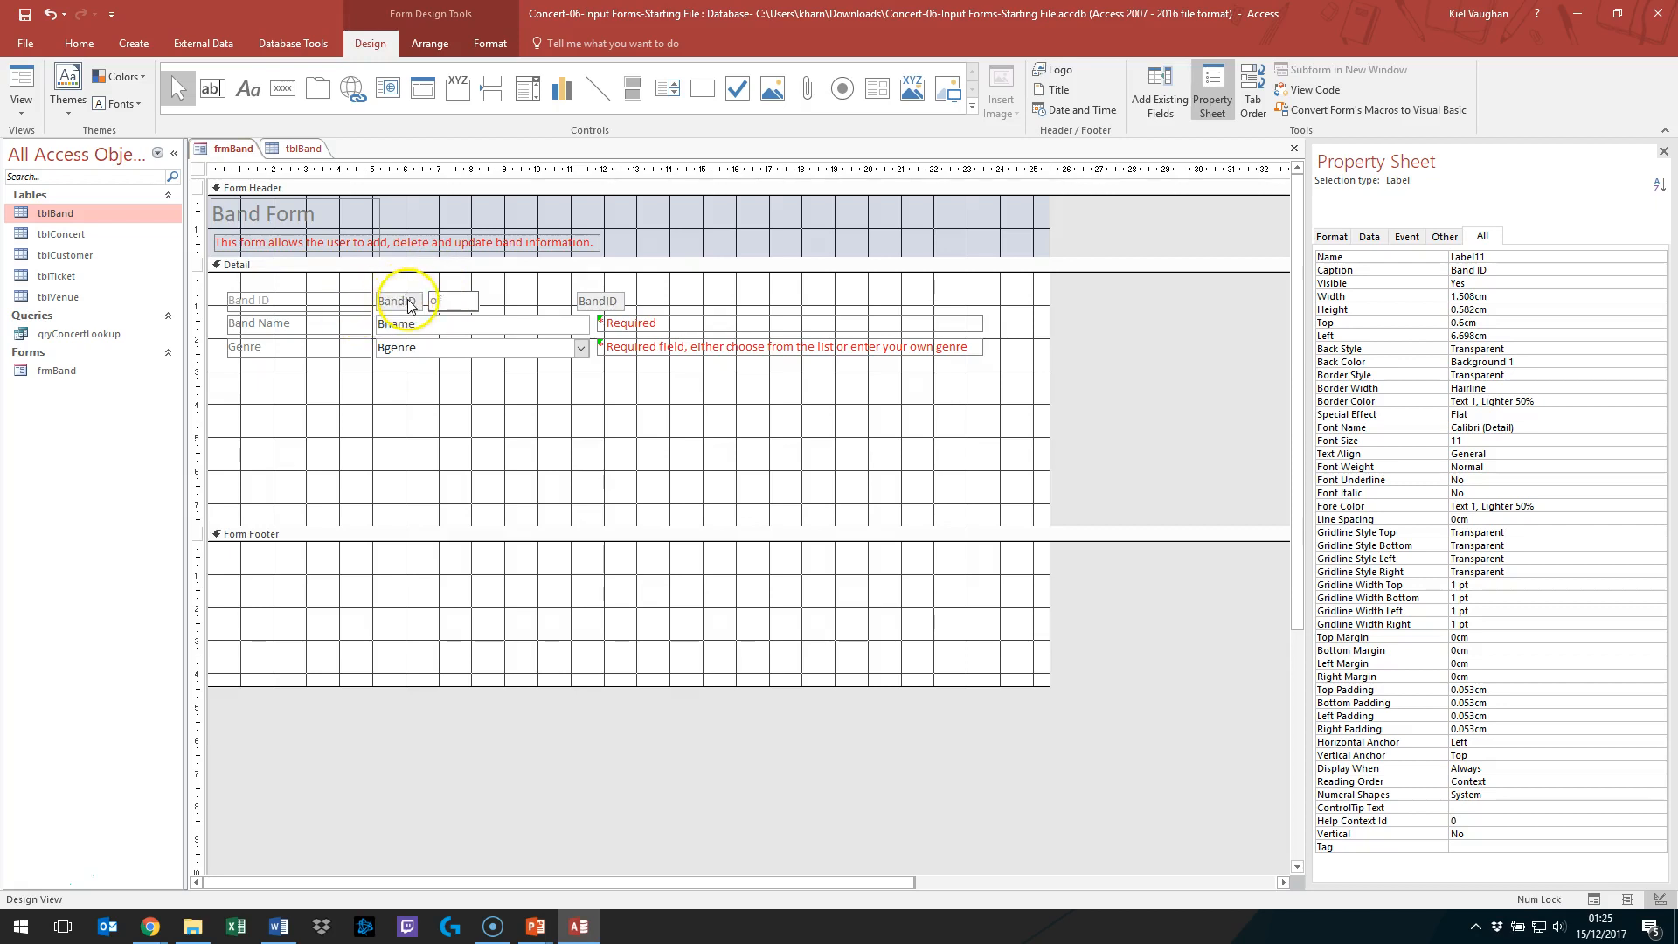
pyautogui.click(459, 293)
pyautogui.click(483, 301)
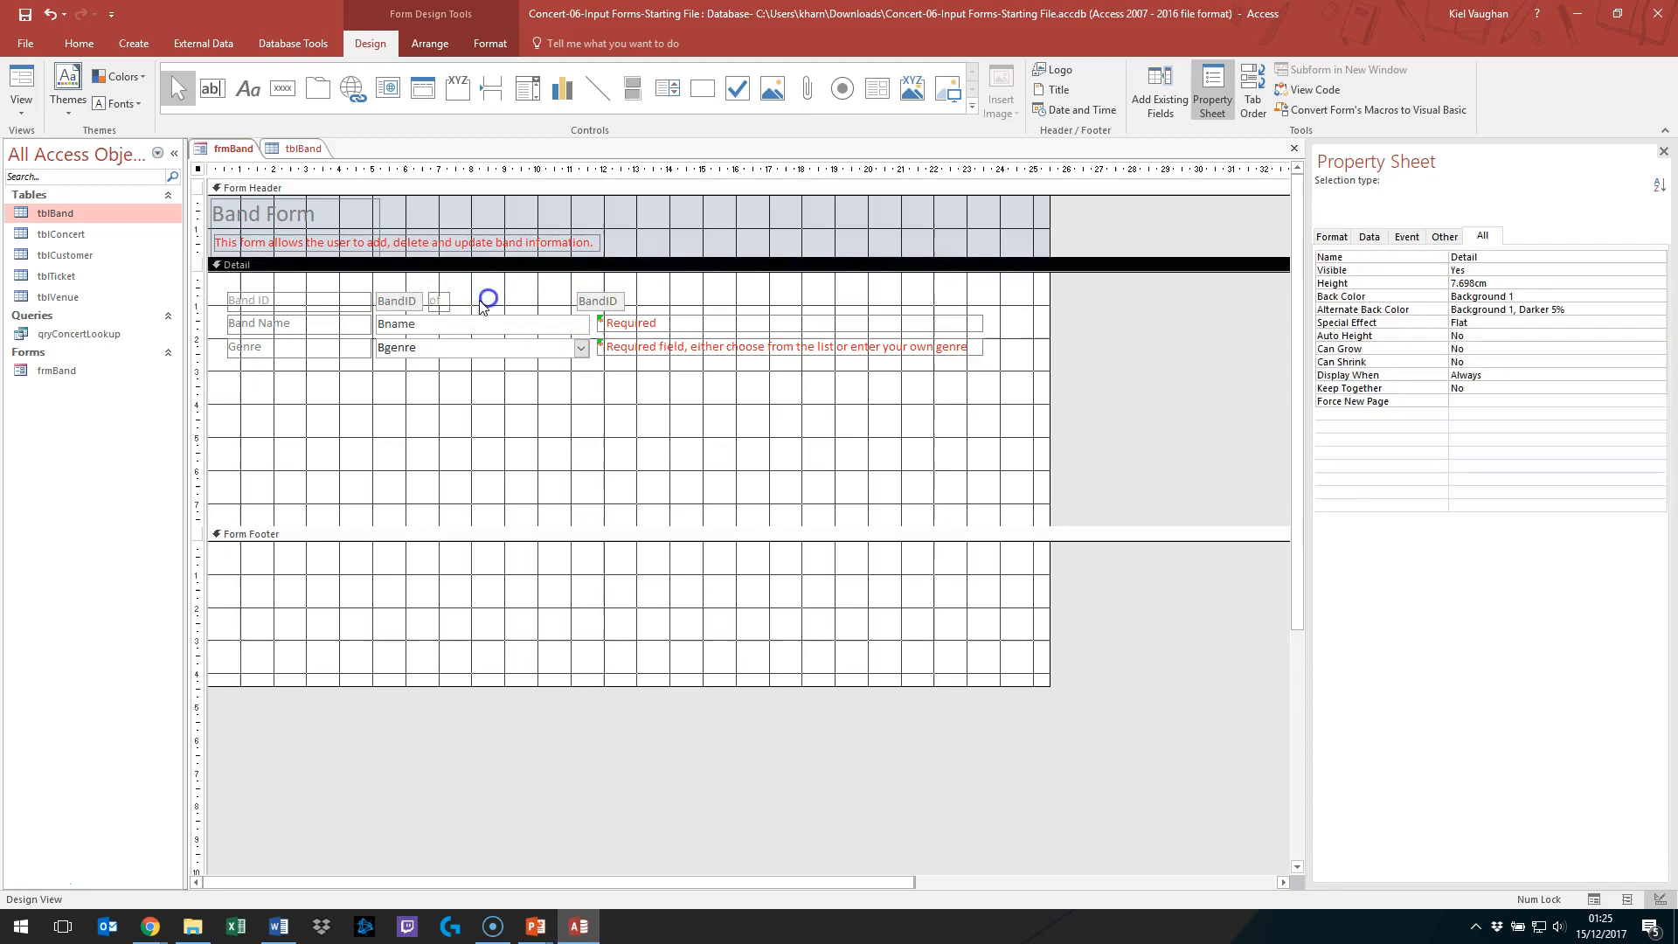
pyautogui.click(598, 301)
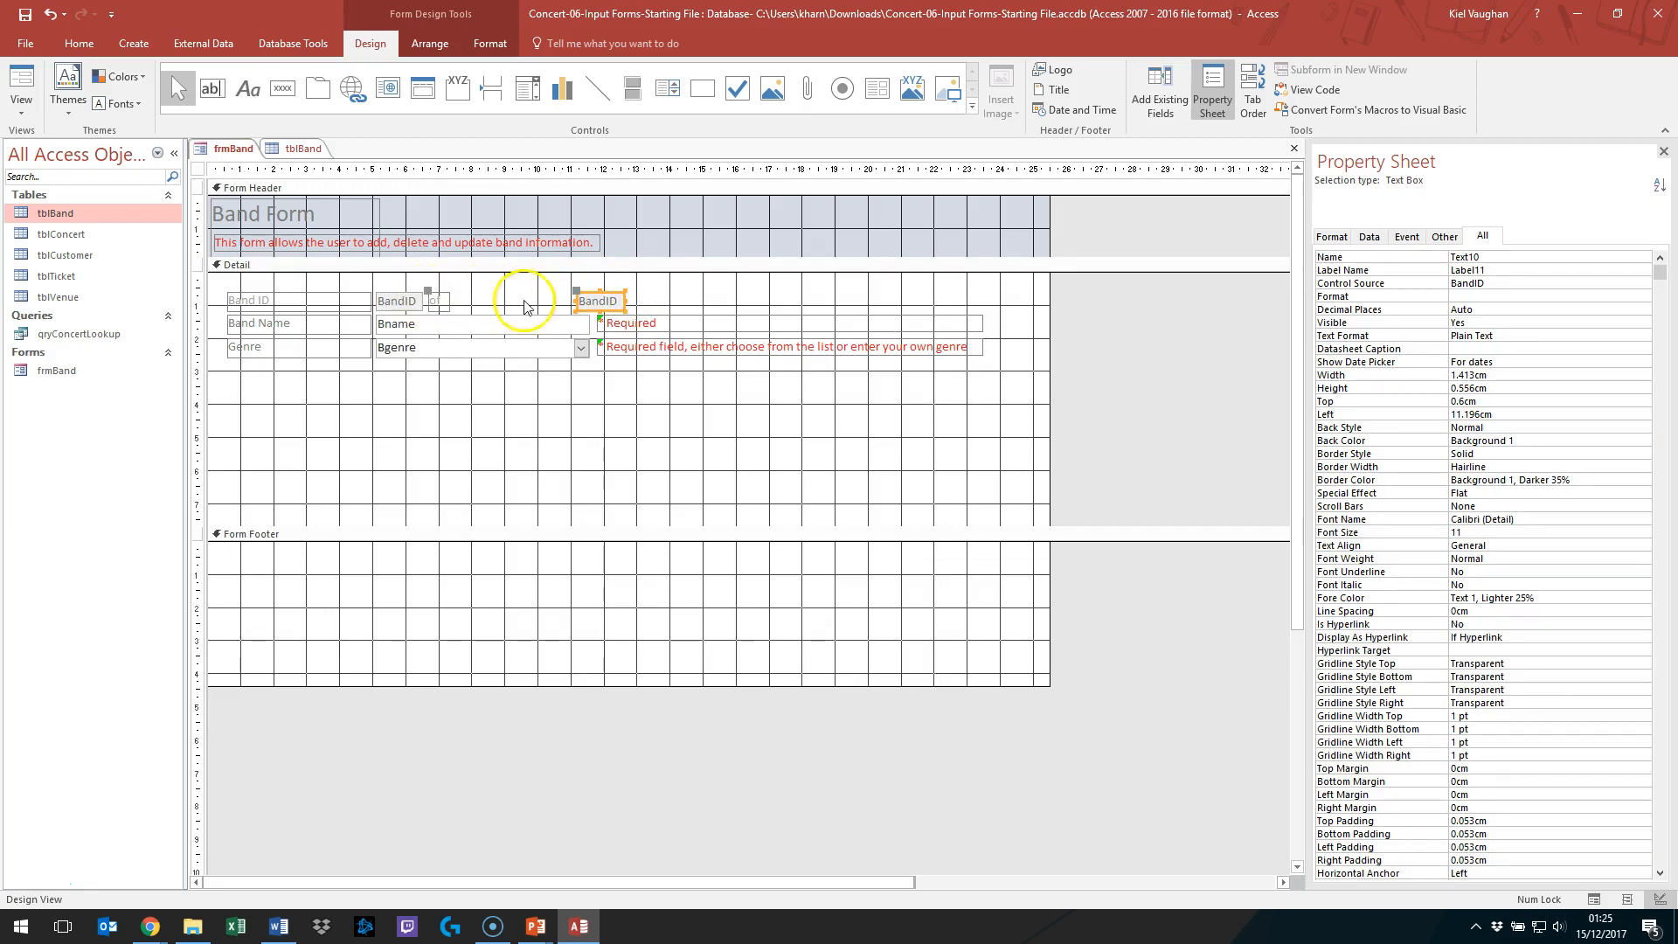
pyautogui.moveTo(610, 293); pyautogui.dragTo(690, 279)
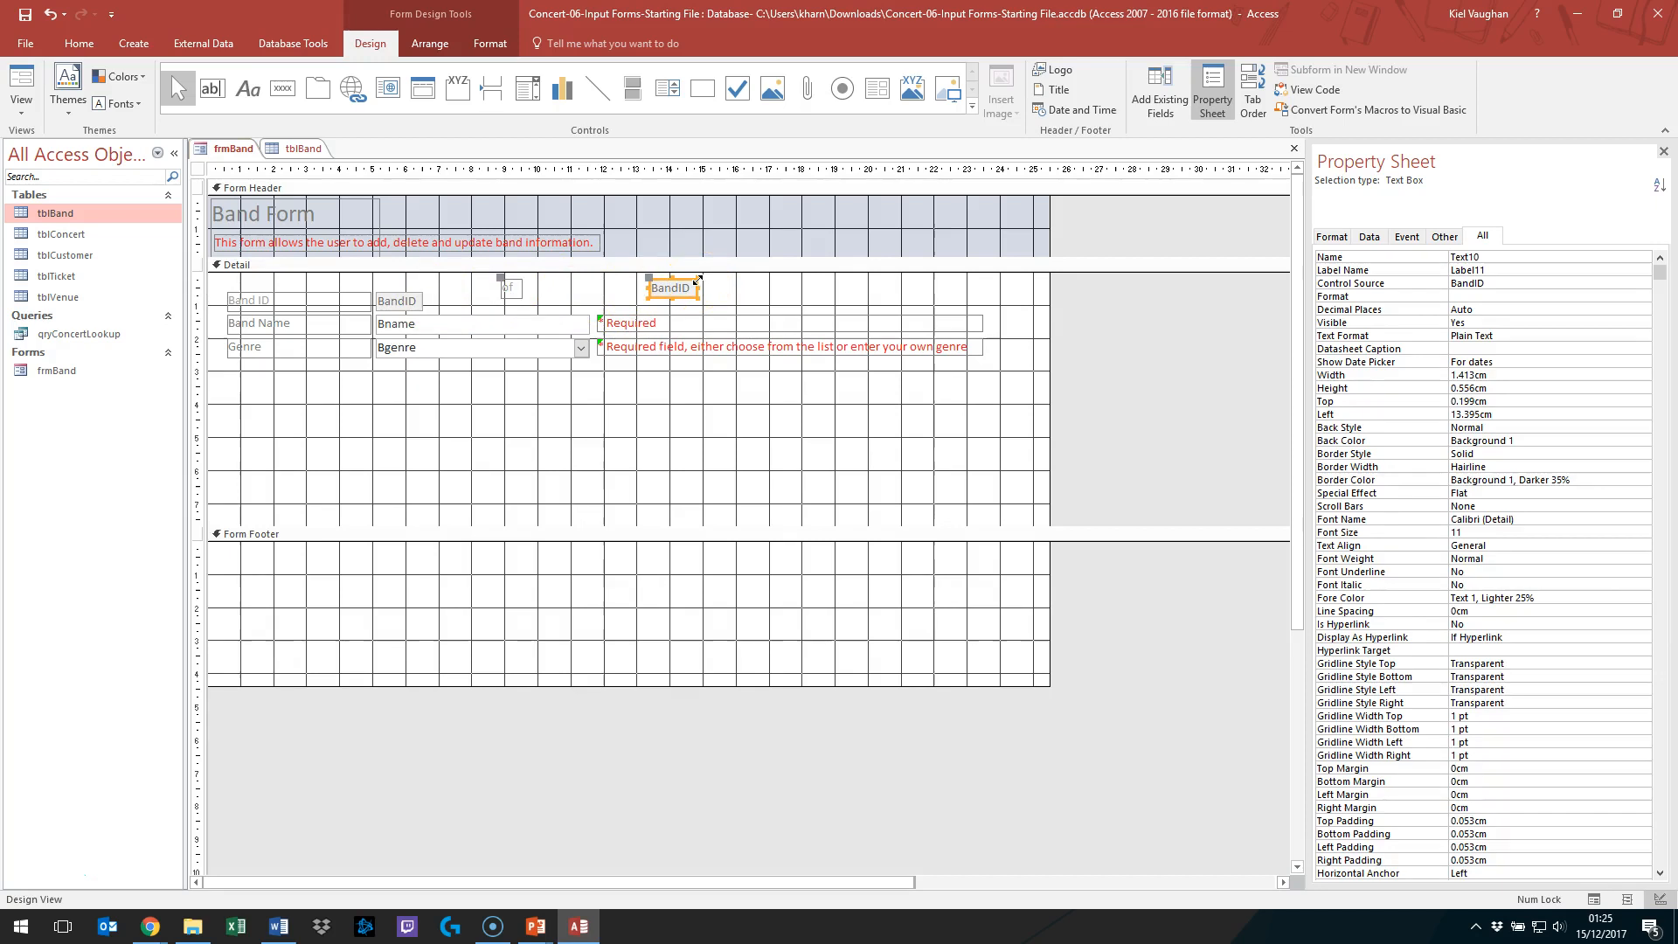
pyautogui.press('Delete')
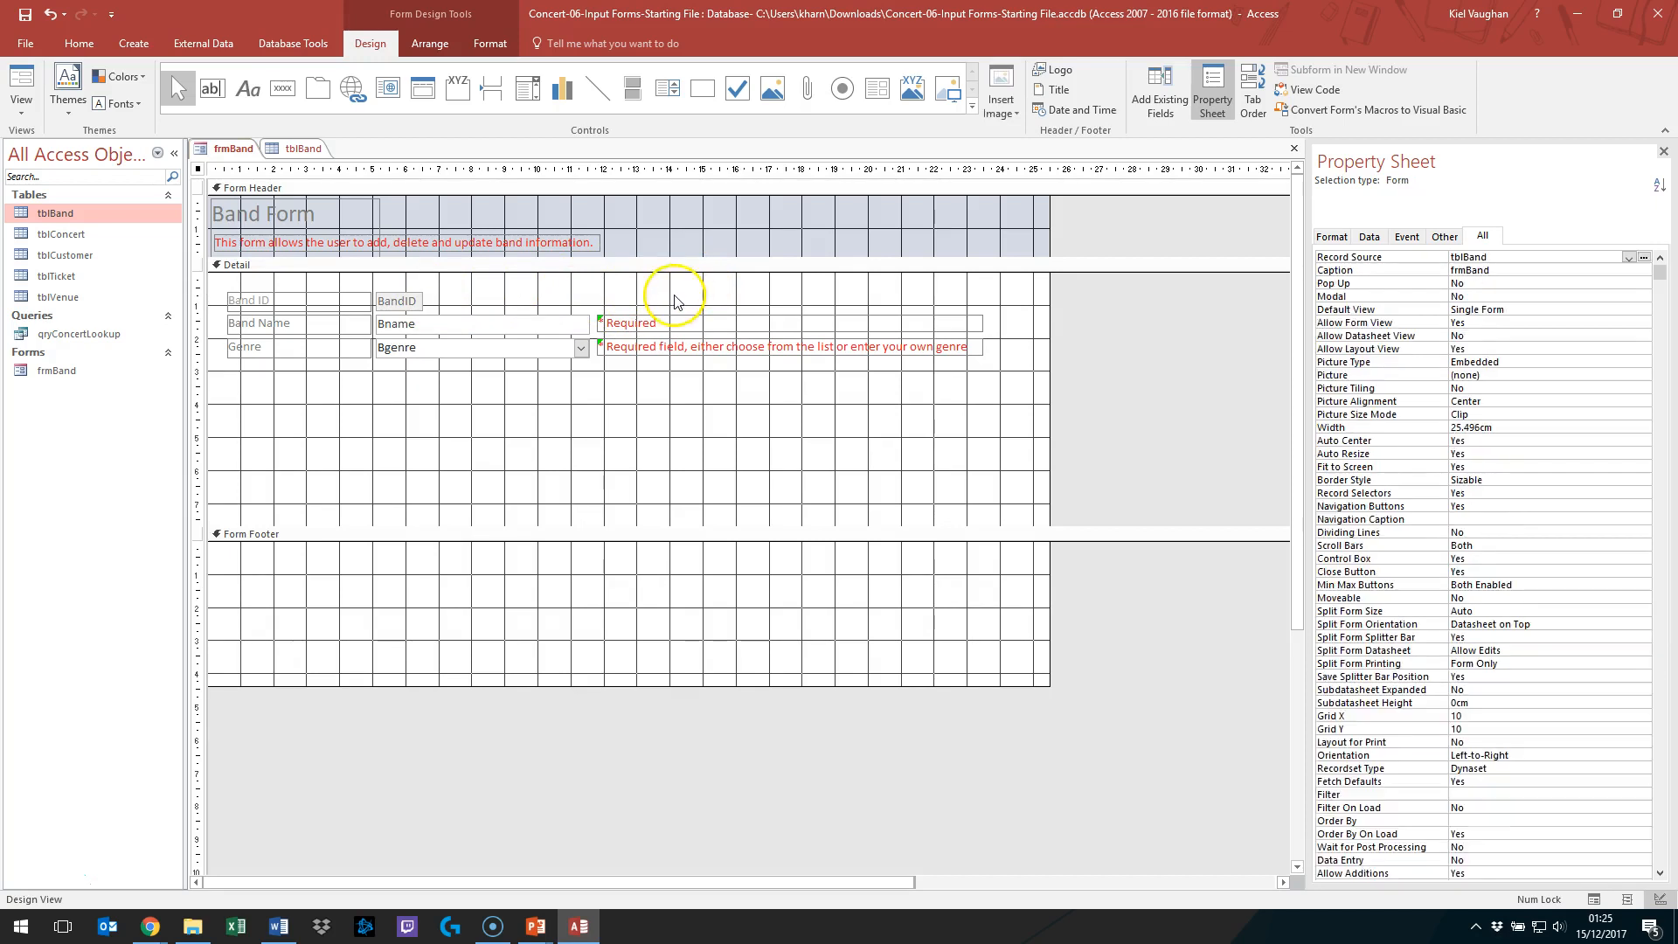
pyautogui.hotkey('ctrl', 'z')
pyautogui.hotkey('ctrl', 'z')
# Step: Move the duplicated BandID text box on its own so it sits directly after the "of" label
pyautogui.moveTo(575, 289); pyautogui.dragTo(446, 291)
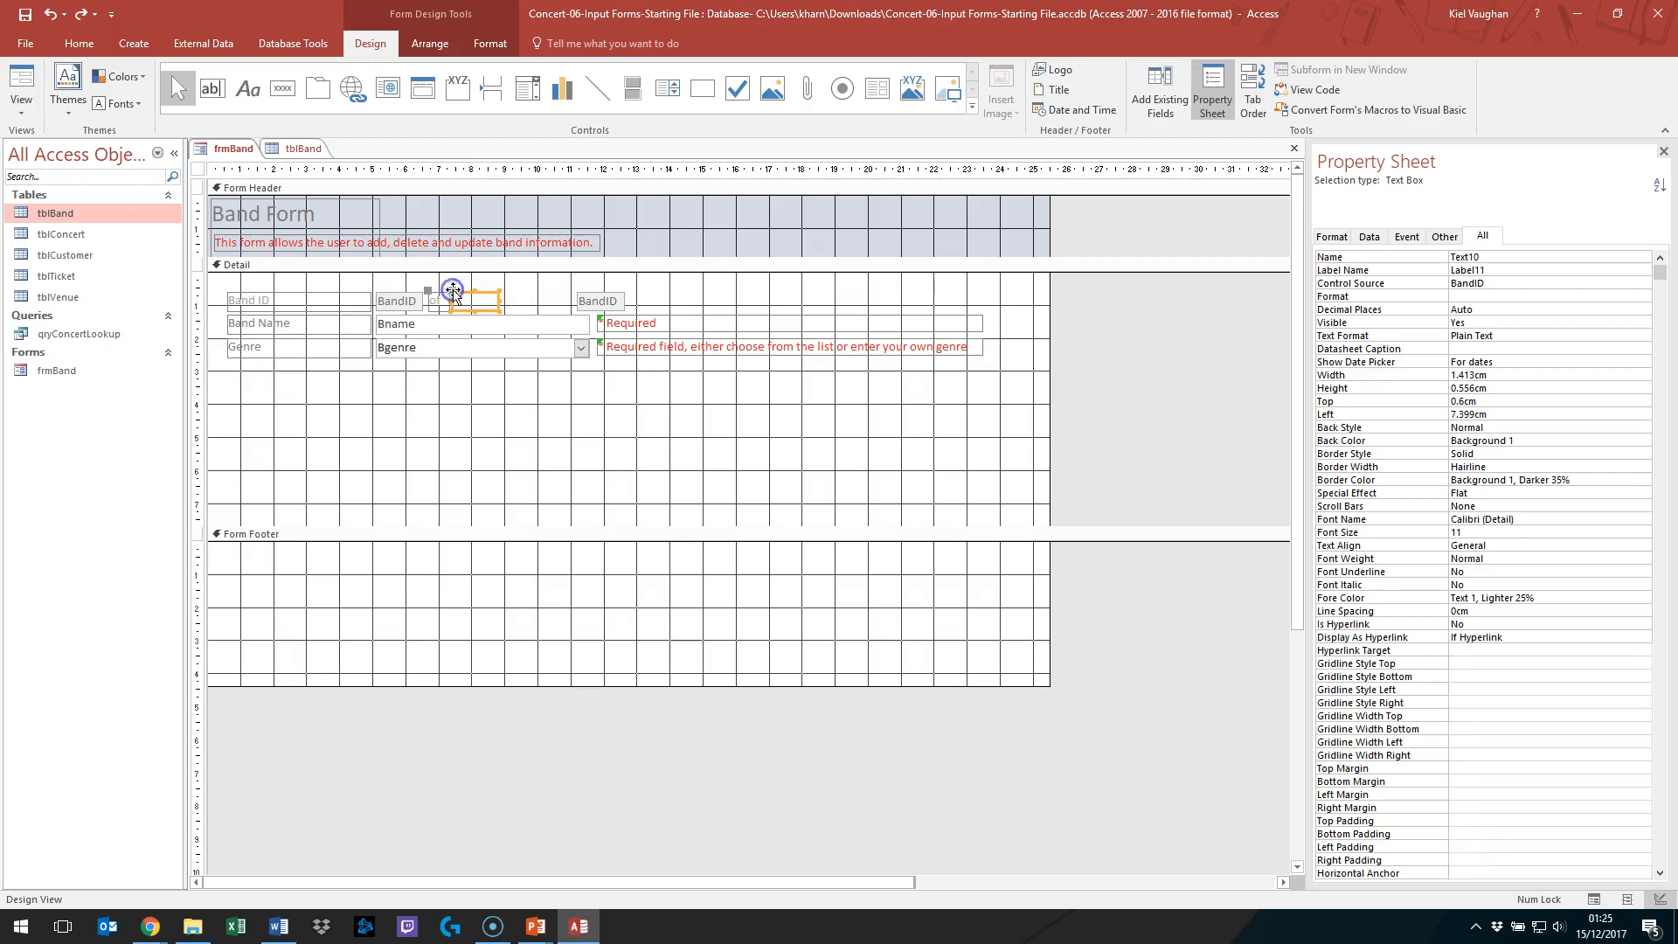
pyautogui.click(524, 464)
pyautogui.click(472, 304)
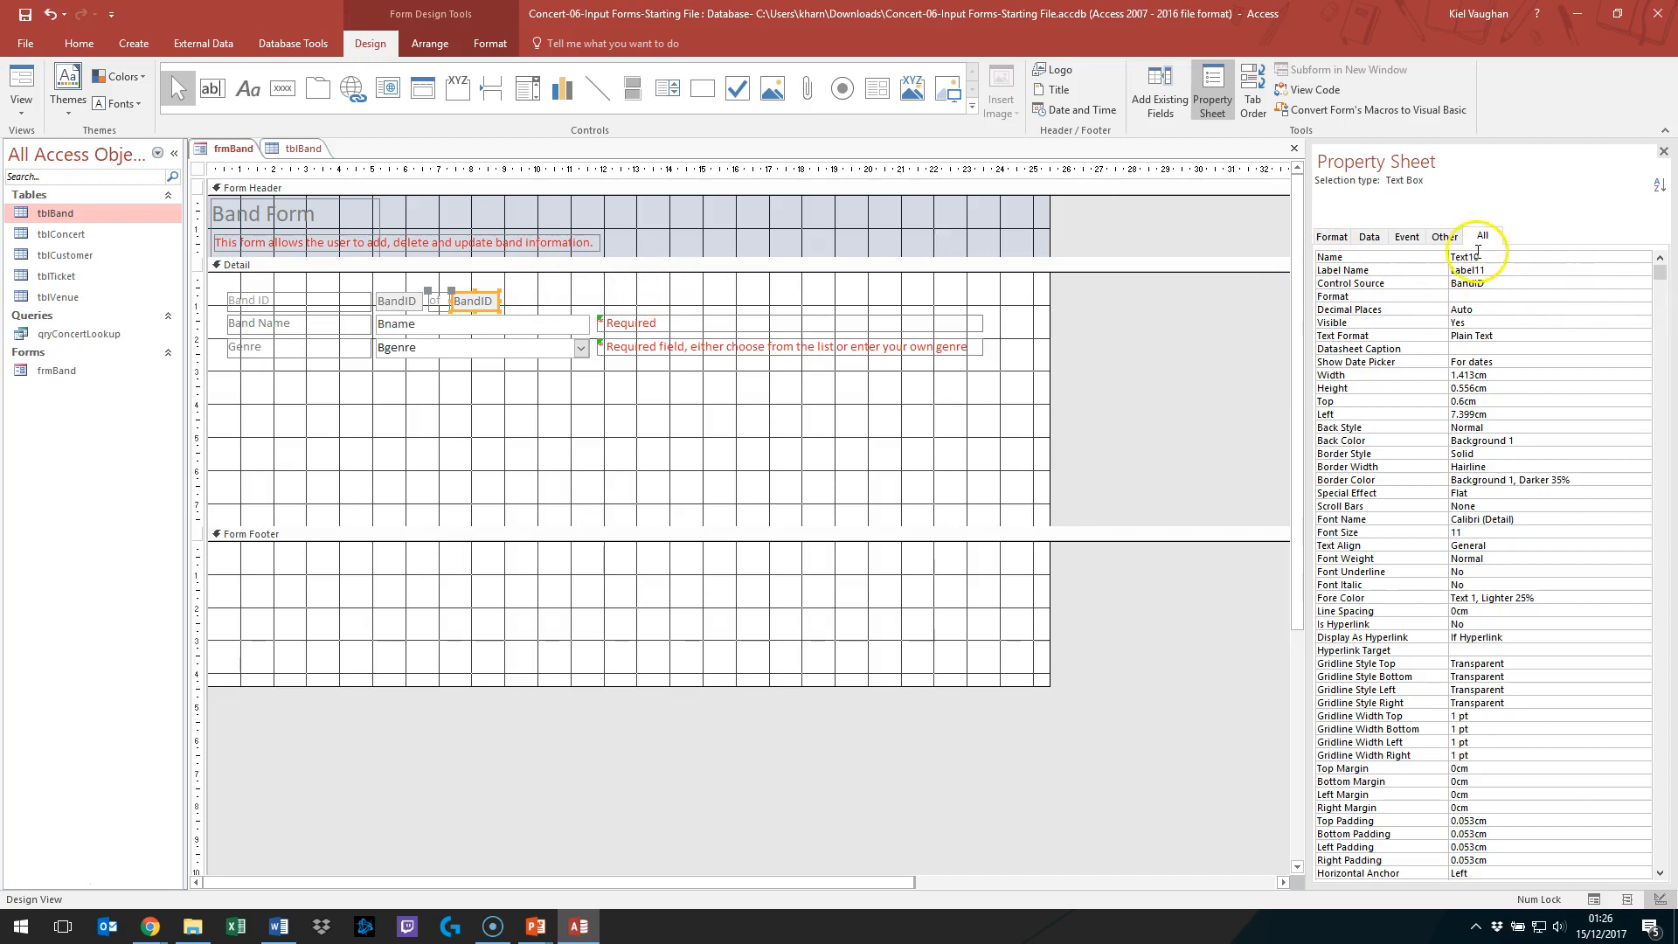
# Step: Name the duplicated text box txtMax and enter lblMax as its label name
pyautogui.moveTo(1487, 258); pyautogui.dragTo(1171, 252)
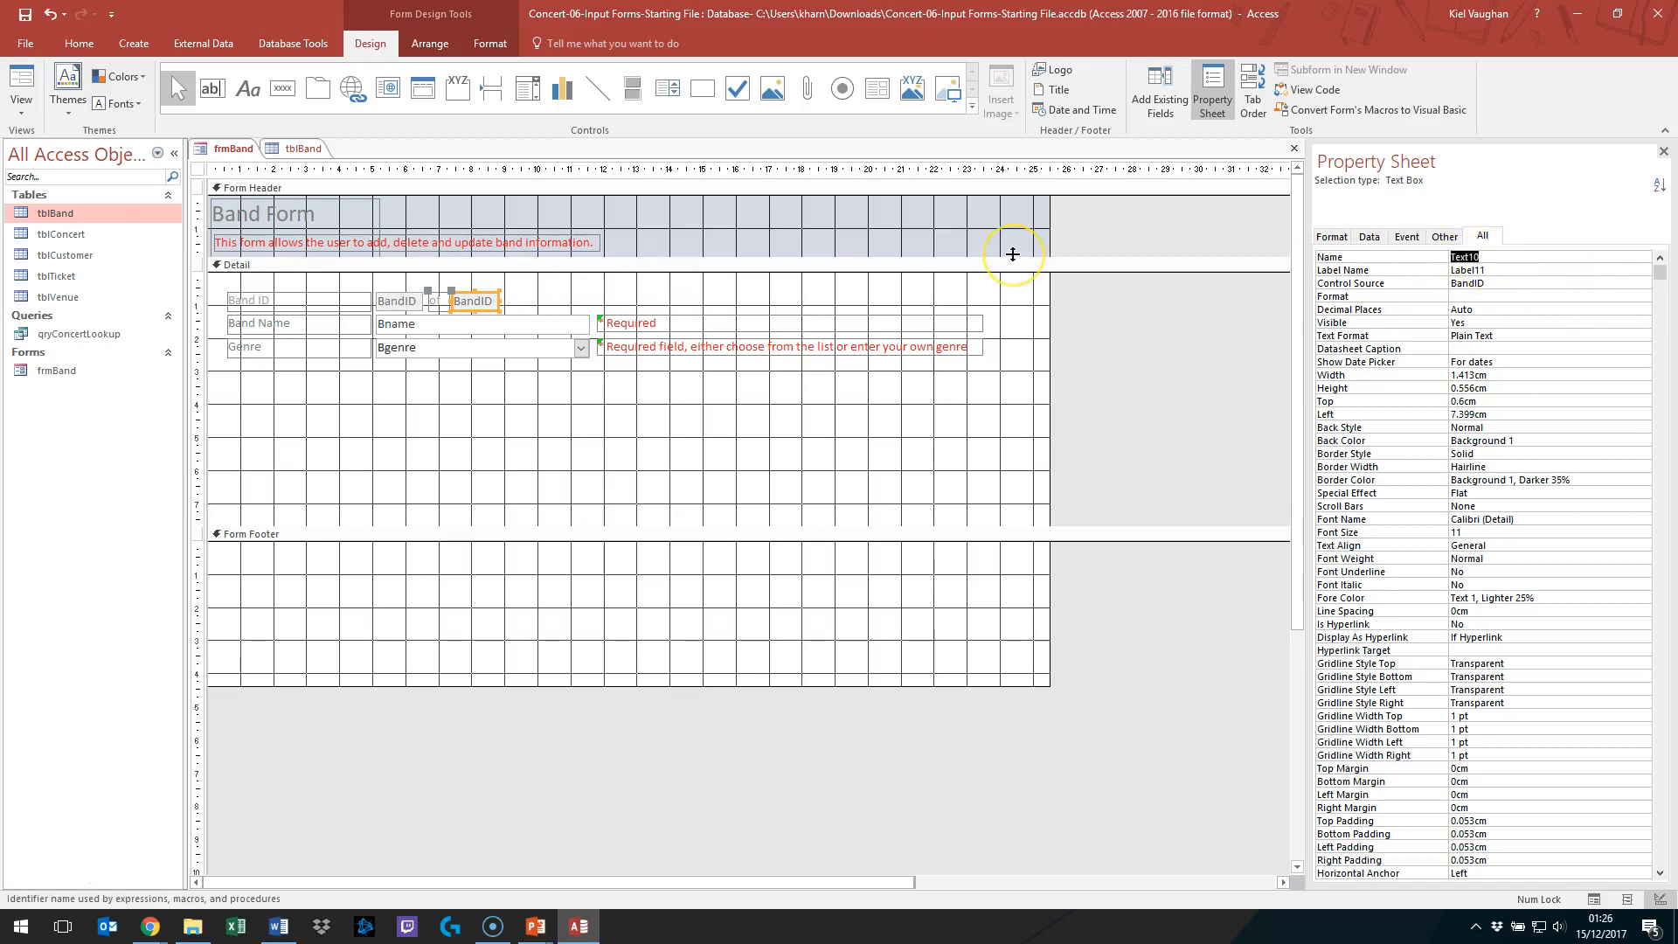
pyautogui.write('txtMax')
pyautogui.press('Return')
pyautogui.press('BackSpace')
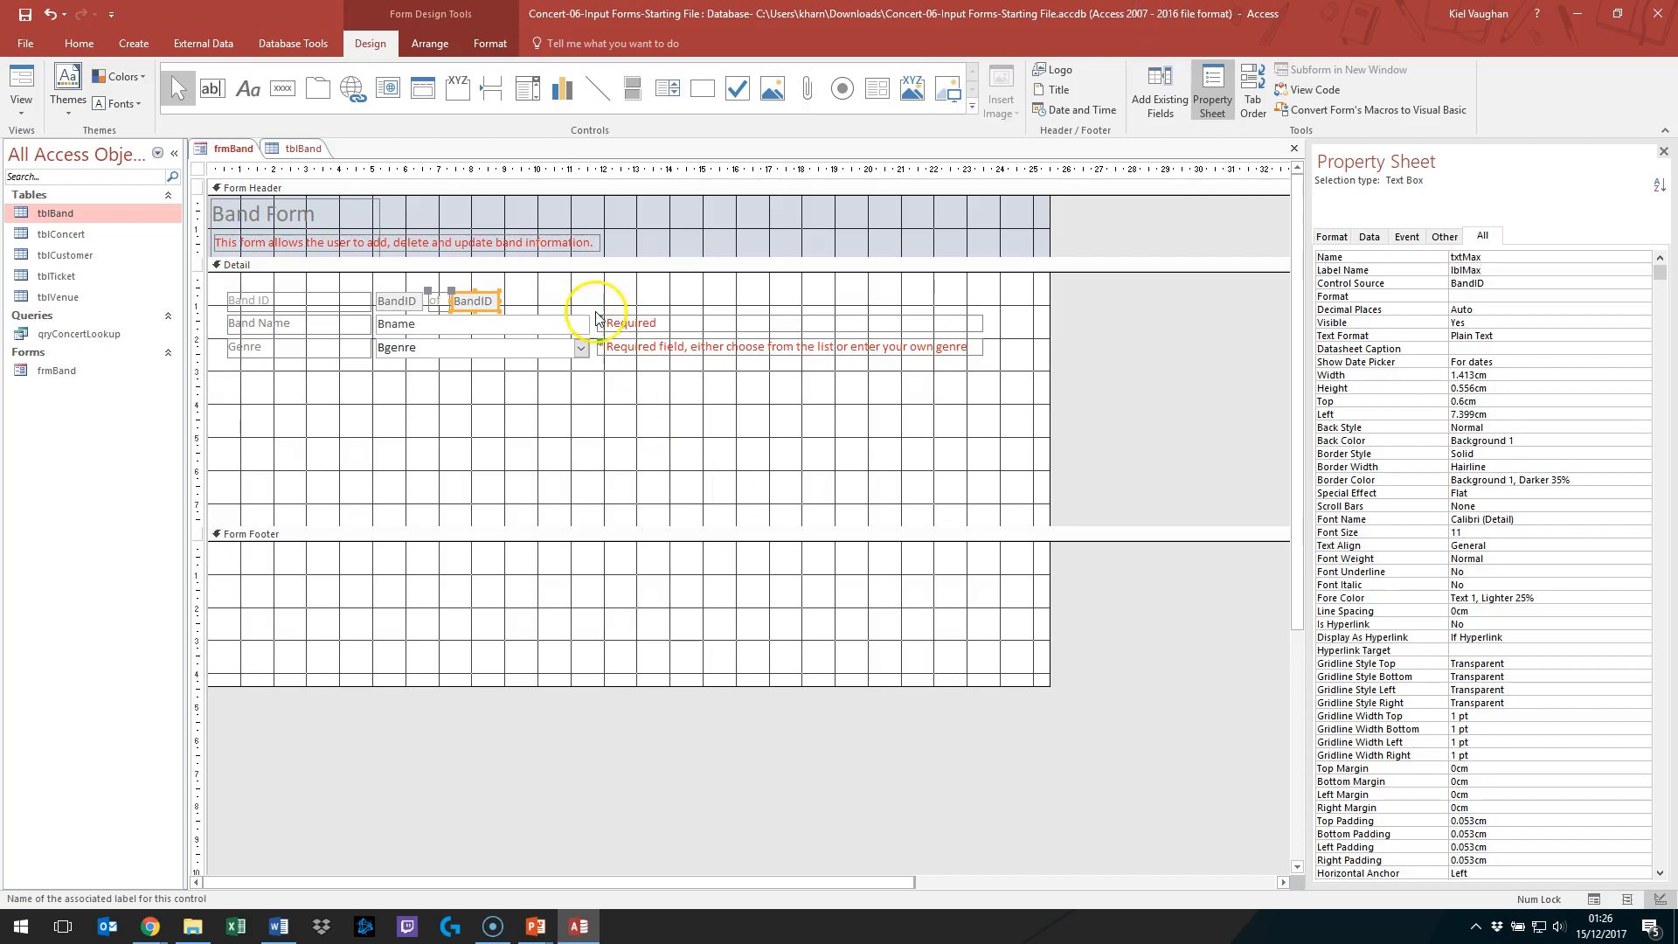
pyautogui.click(607, 264)
# Step: Set the control source of txtMax to the expression =DCount("*","tblBand") using the Expression Builder
pyautogui.click(495, 301)
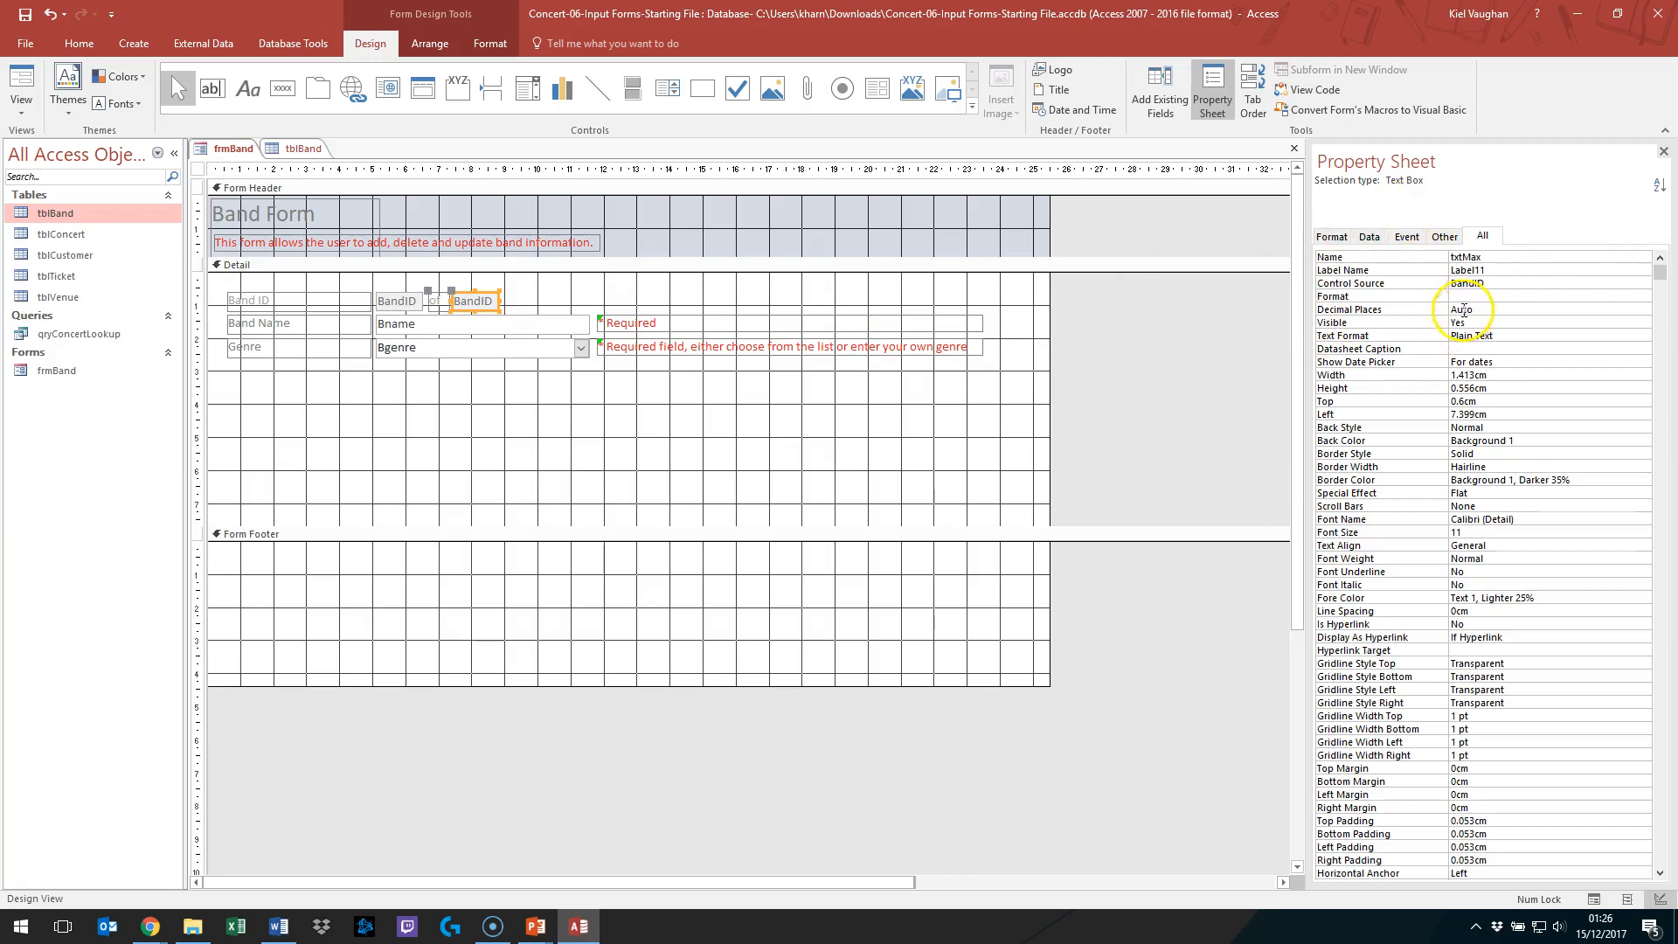
pyautogui.click(1565, 281)
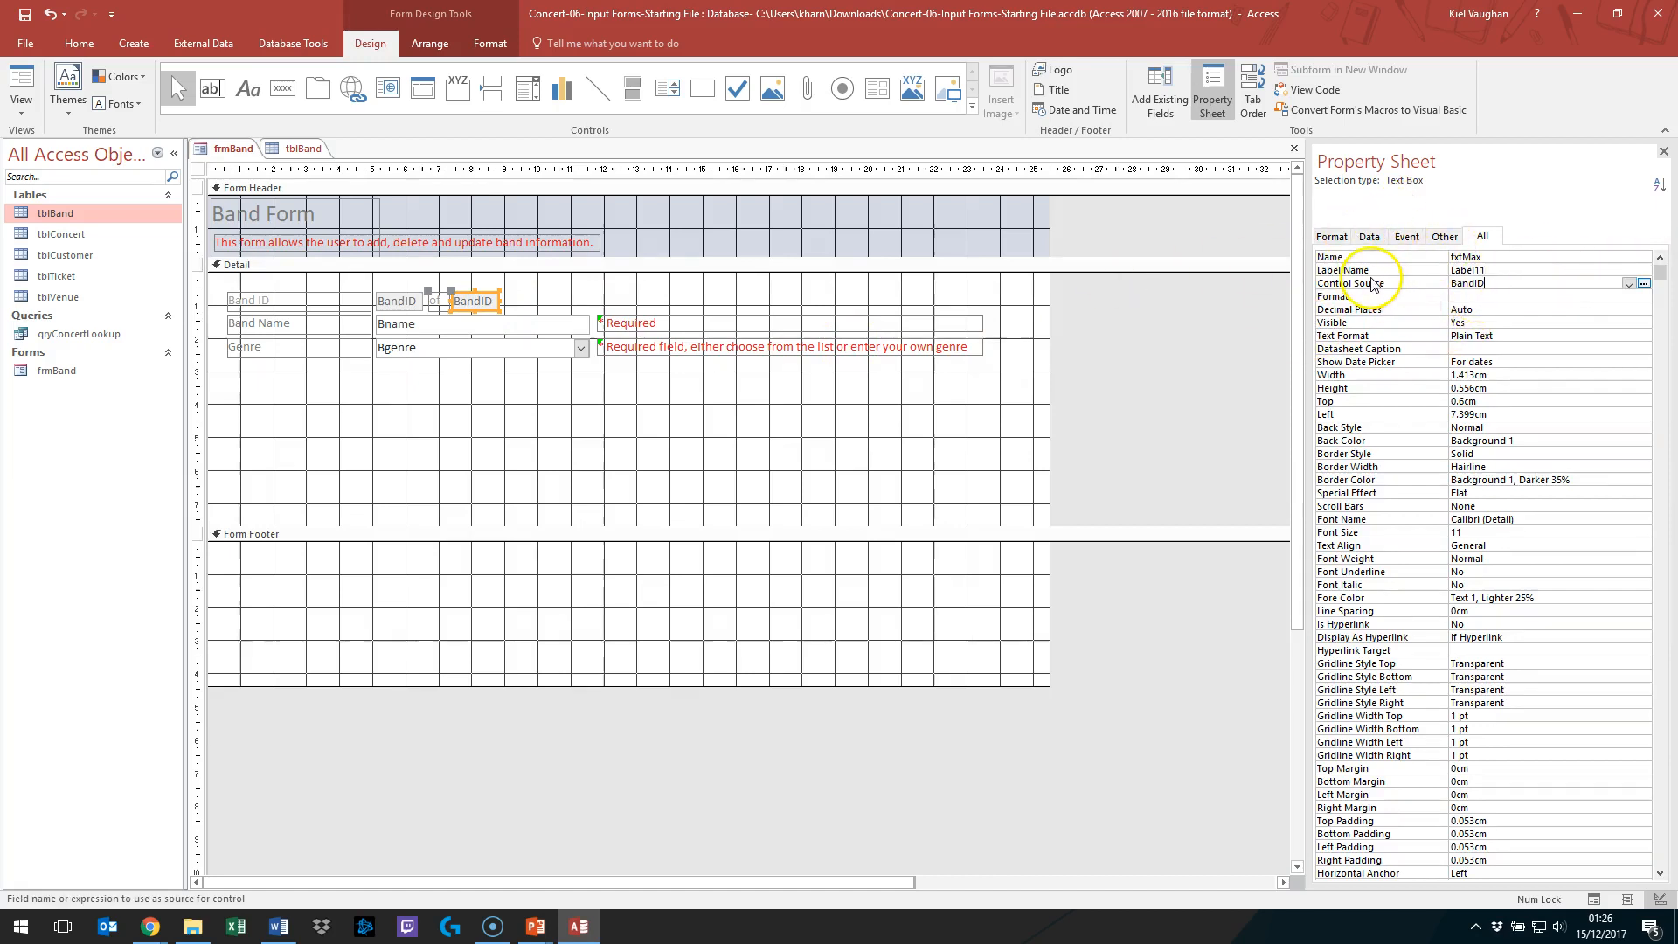
pyautogui.click(1645, 284)
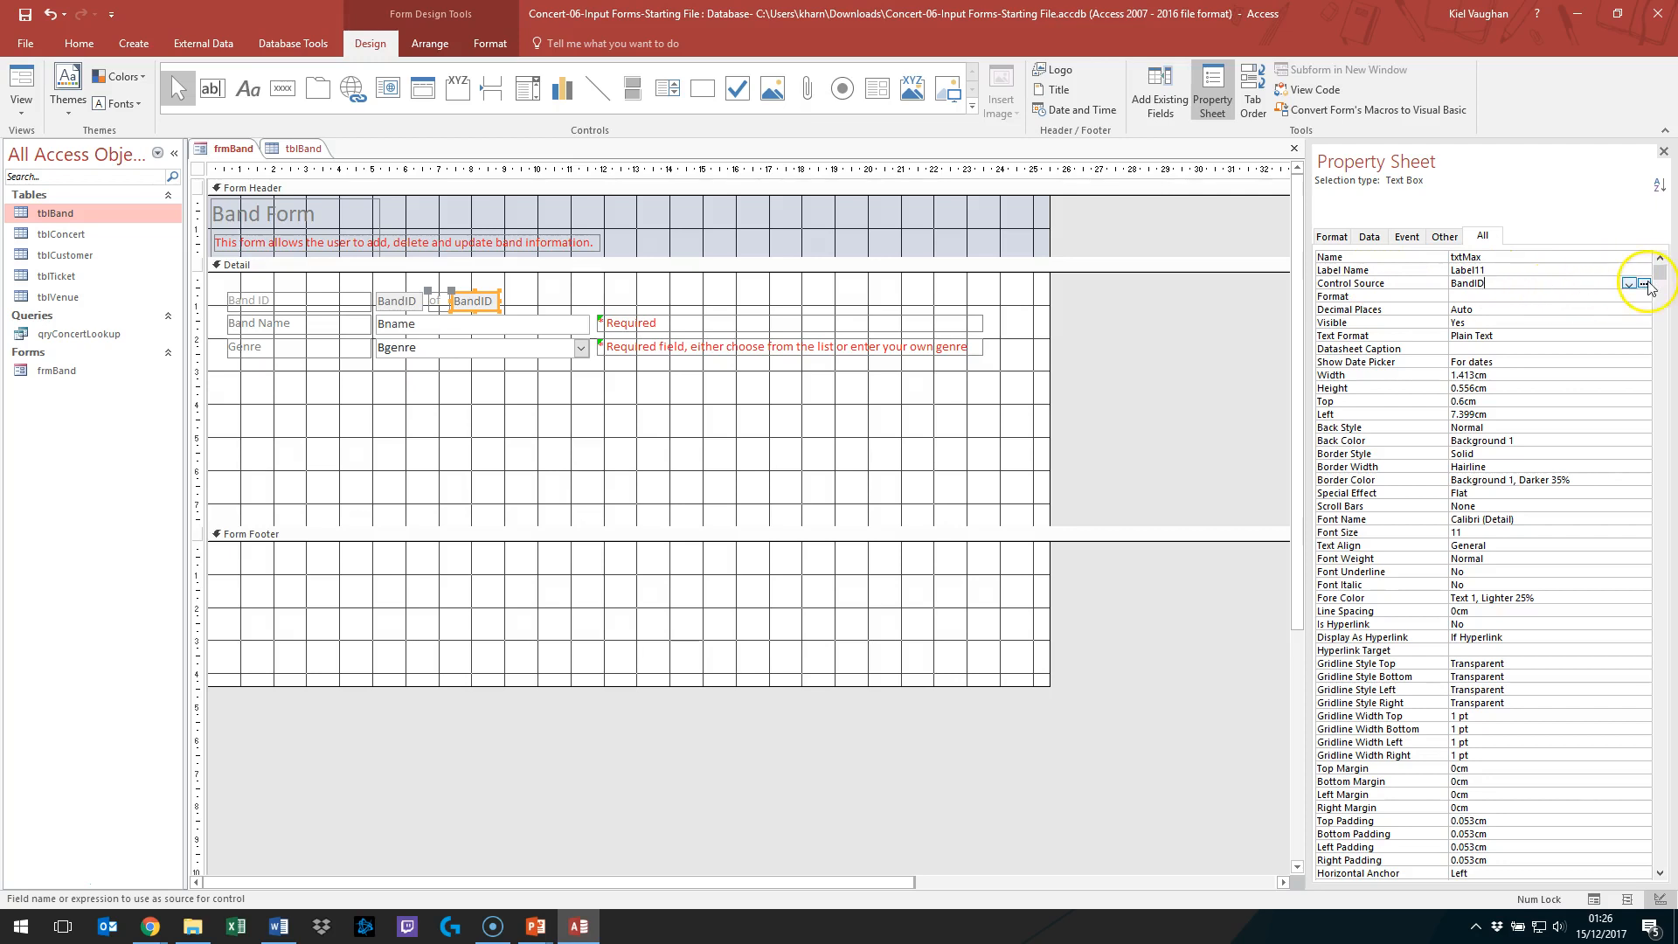
pyautogui.moveTo(767, 251); pyautogui.dragTo(249, 286)
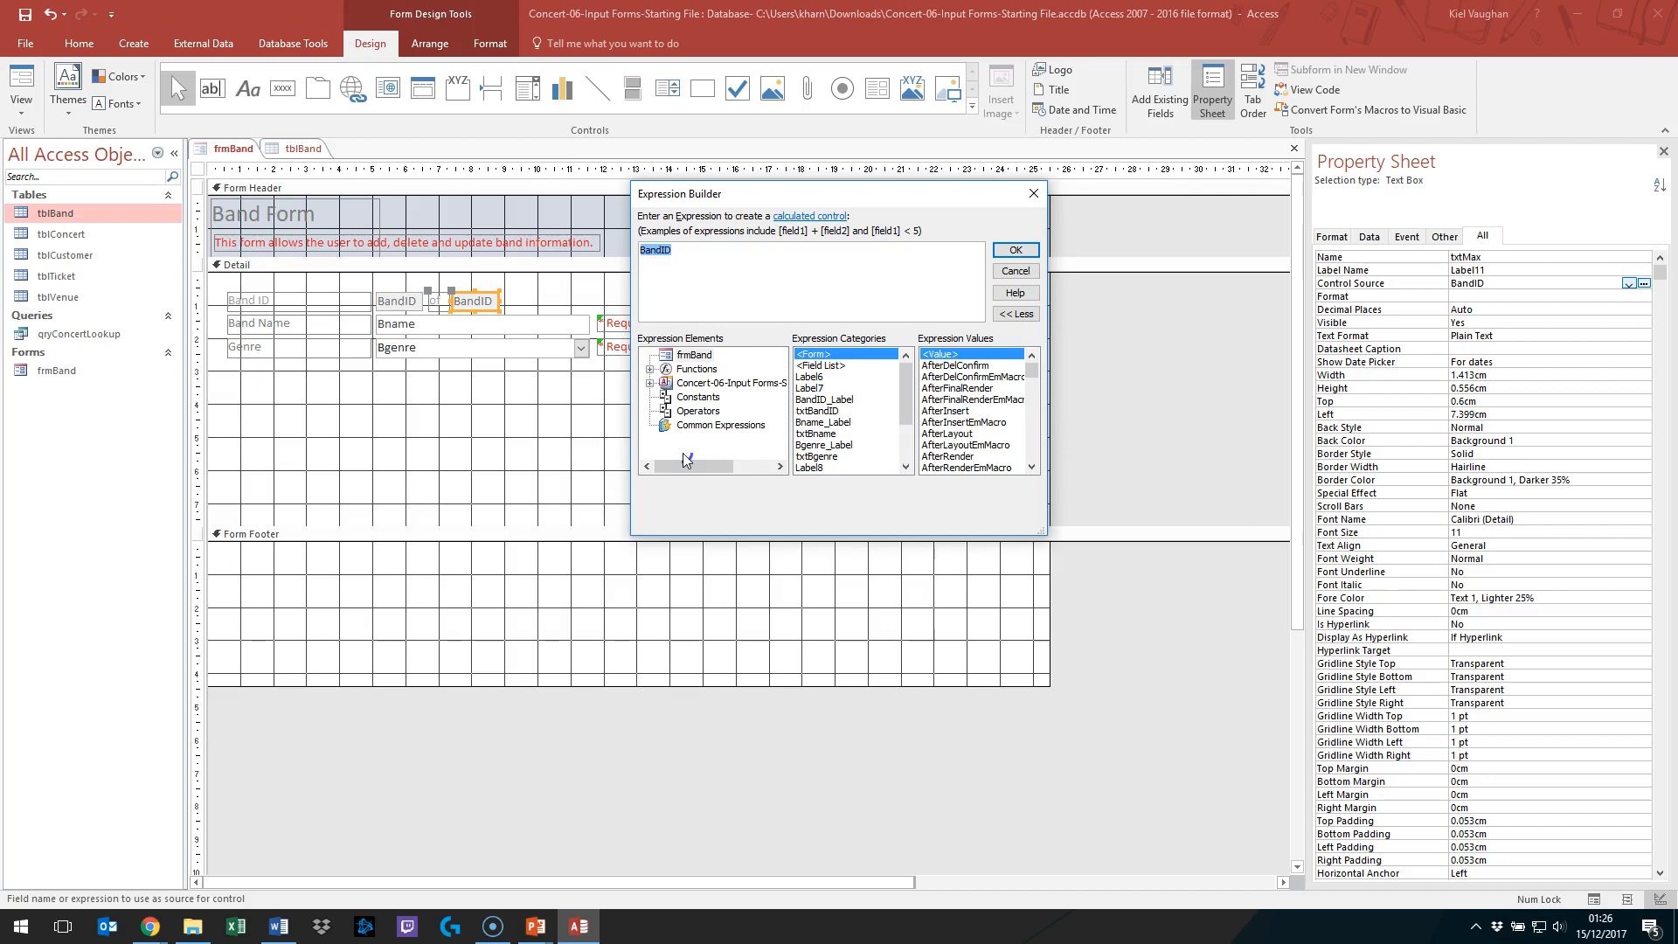
pyautogui.write('=Dcou')
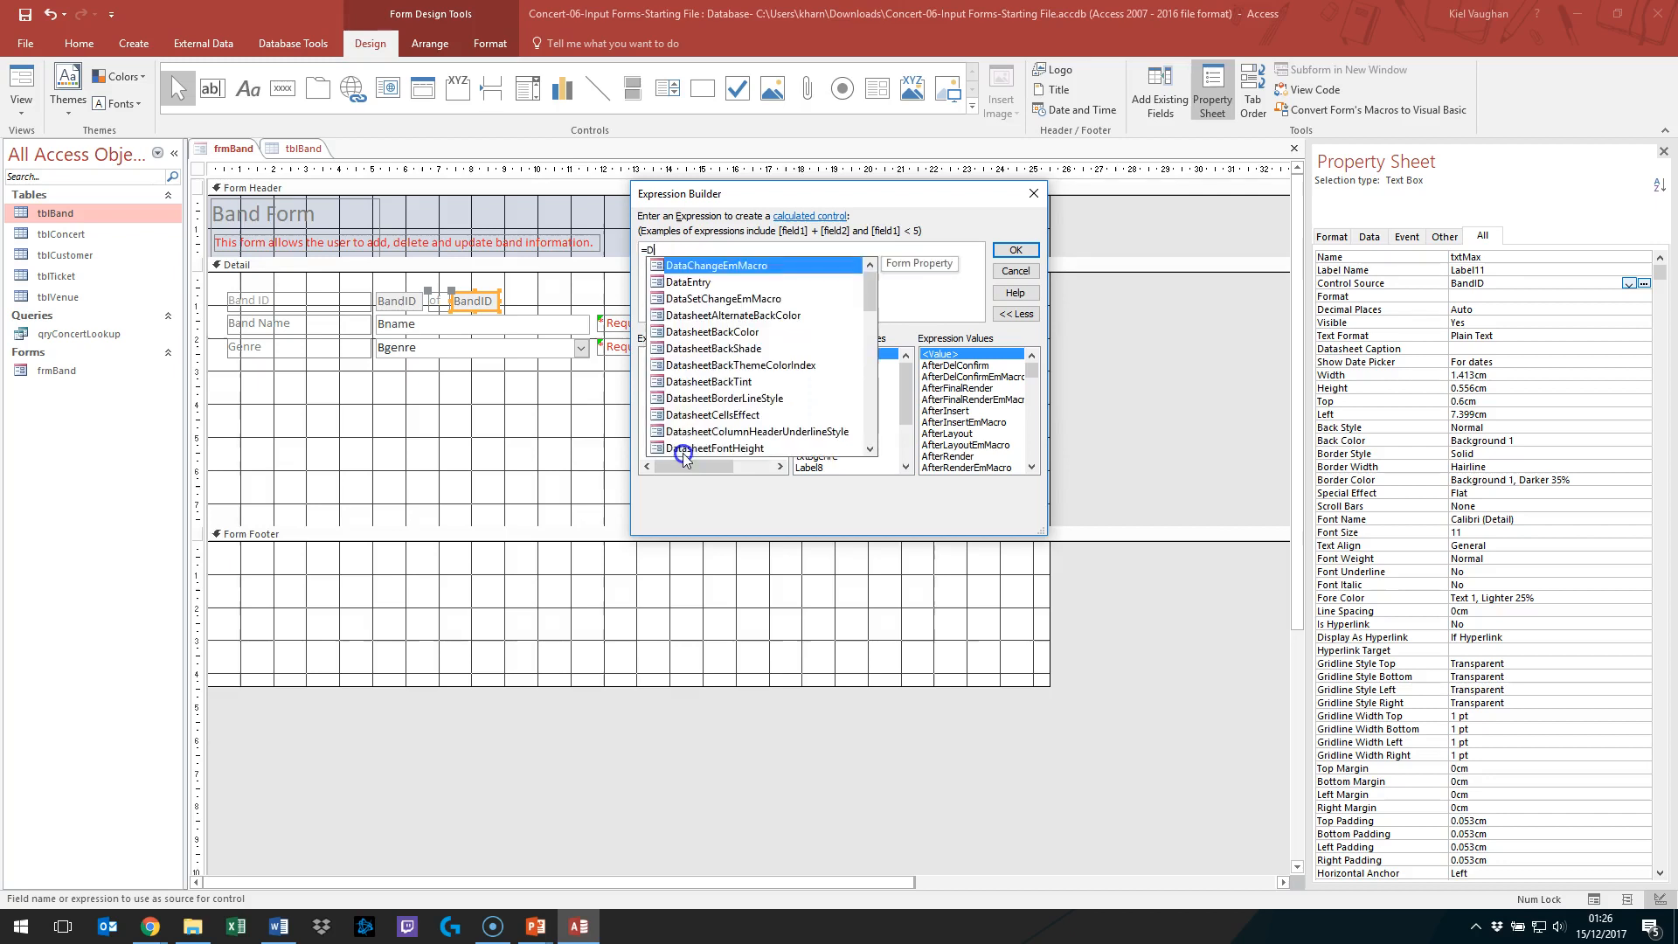
pyautogui.write('nt("')
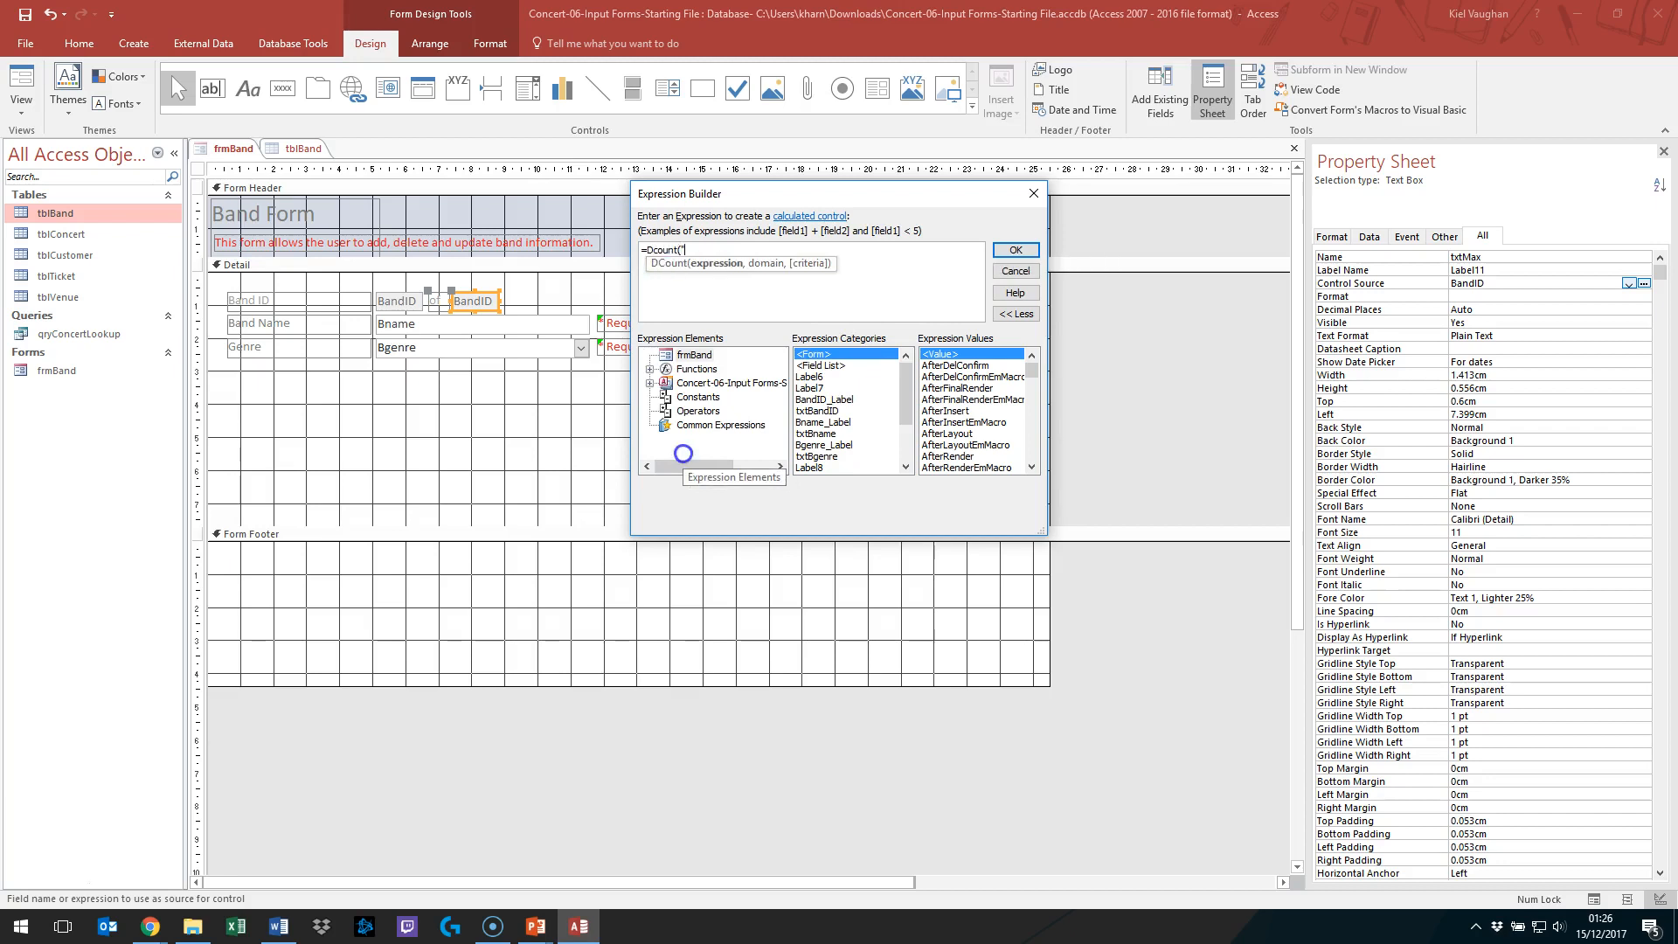
pyautogui.write('*"')
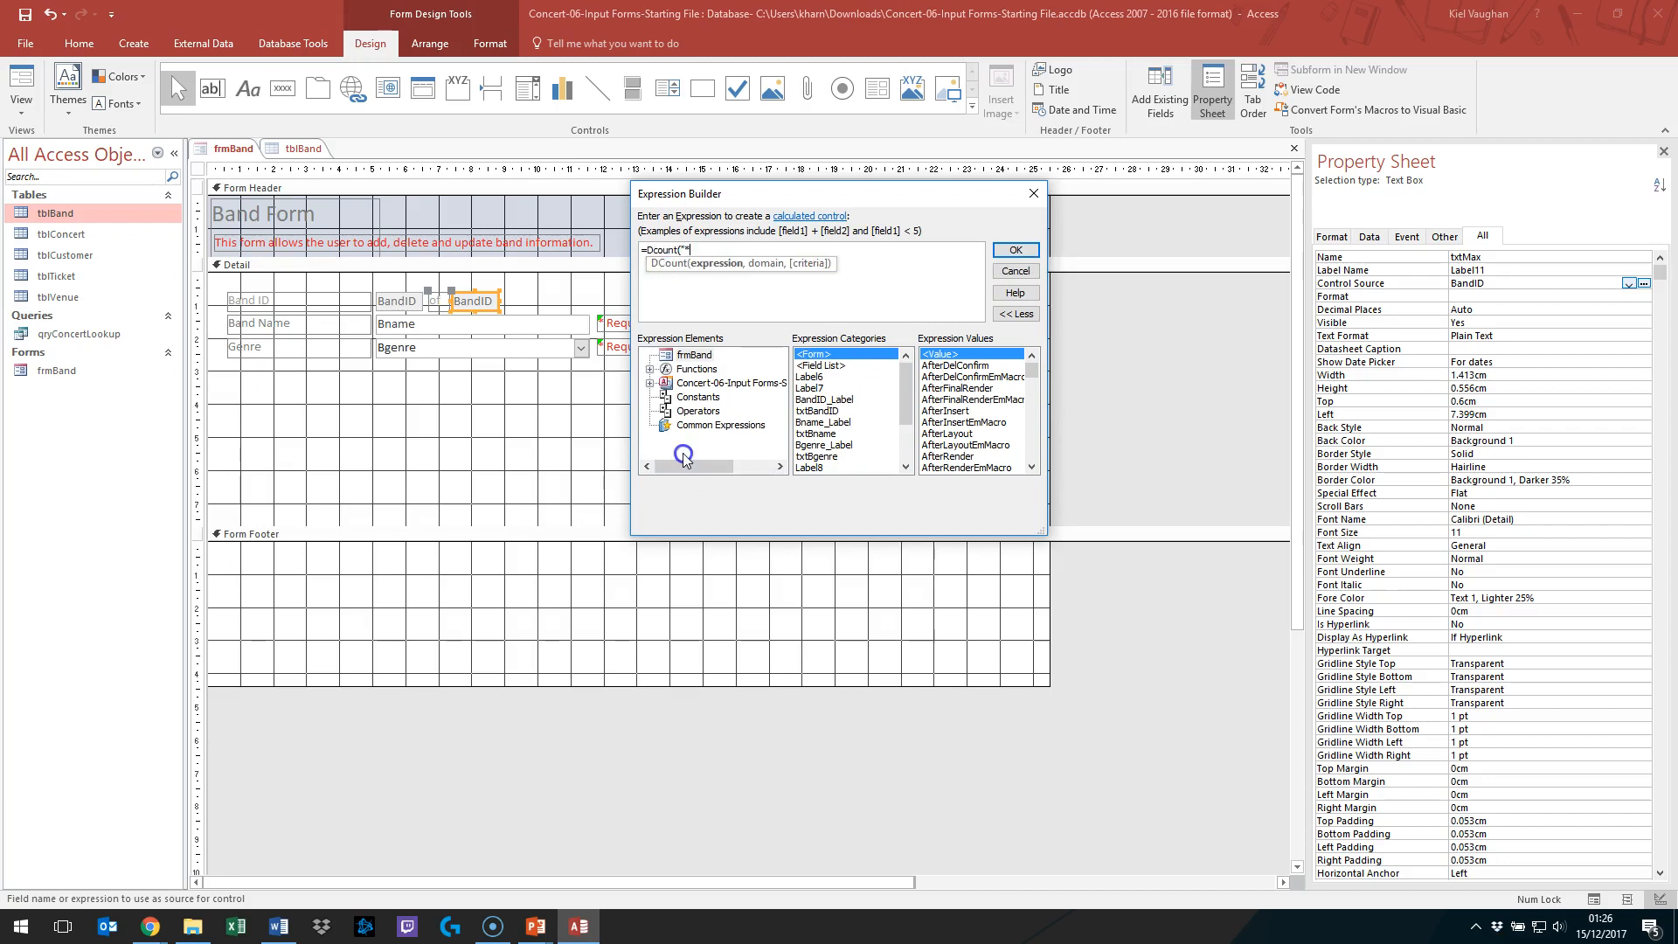
pyautogui.write(',')
pyautogui.write('"')
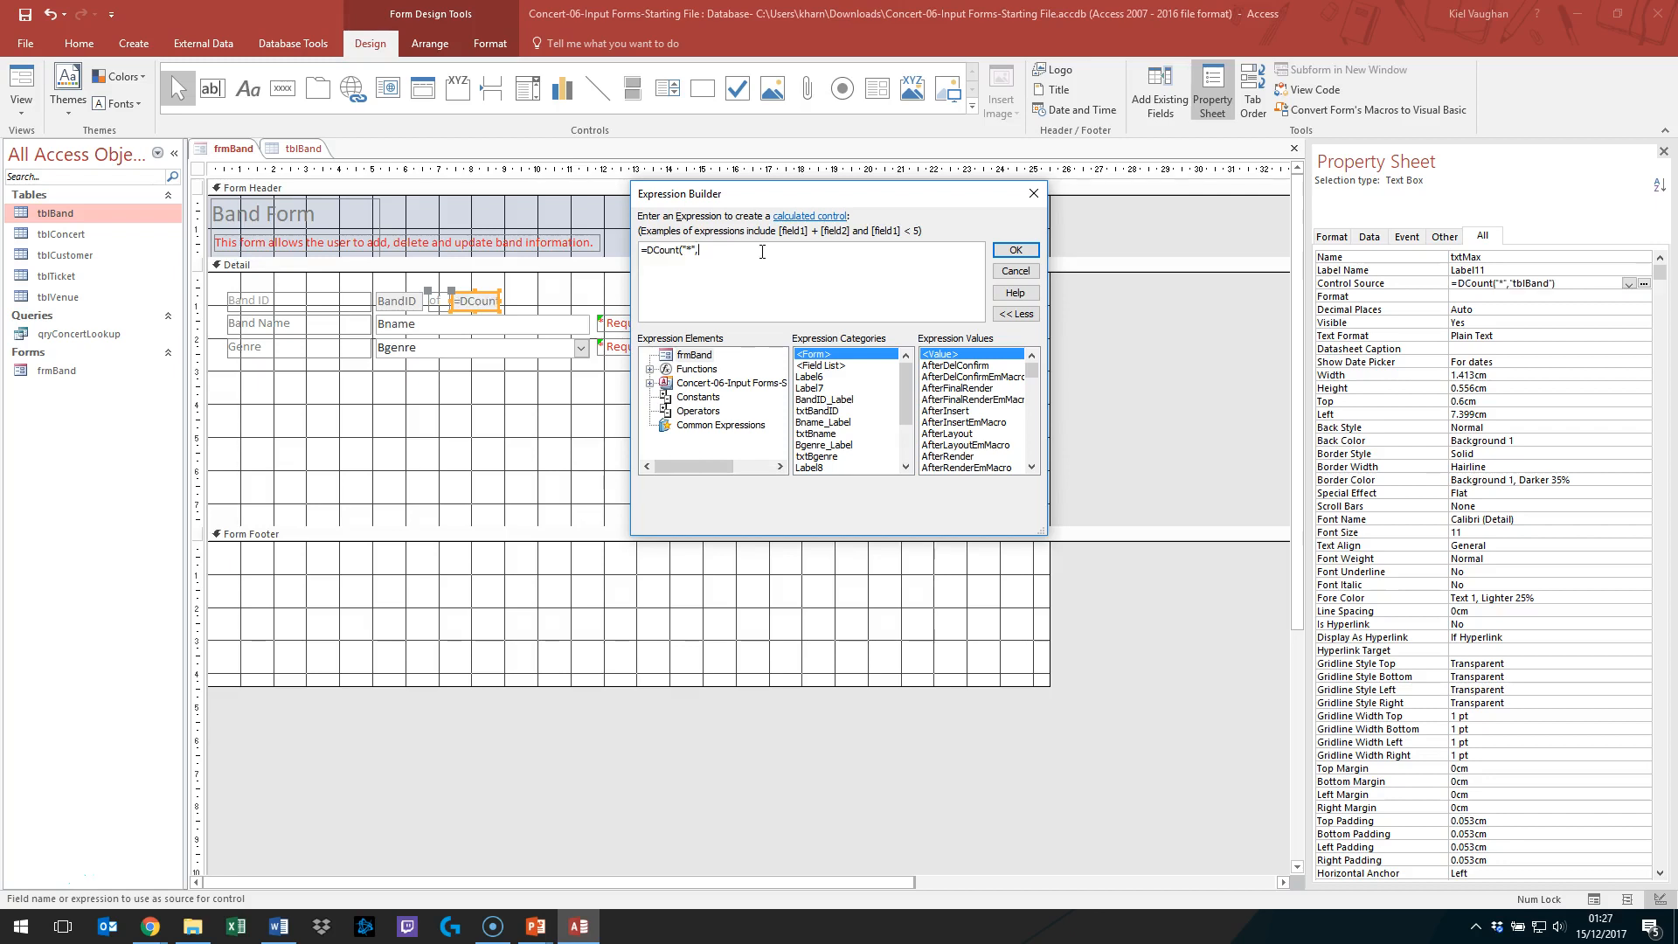
pyautogui.write('"tb')
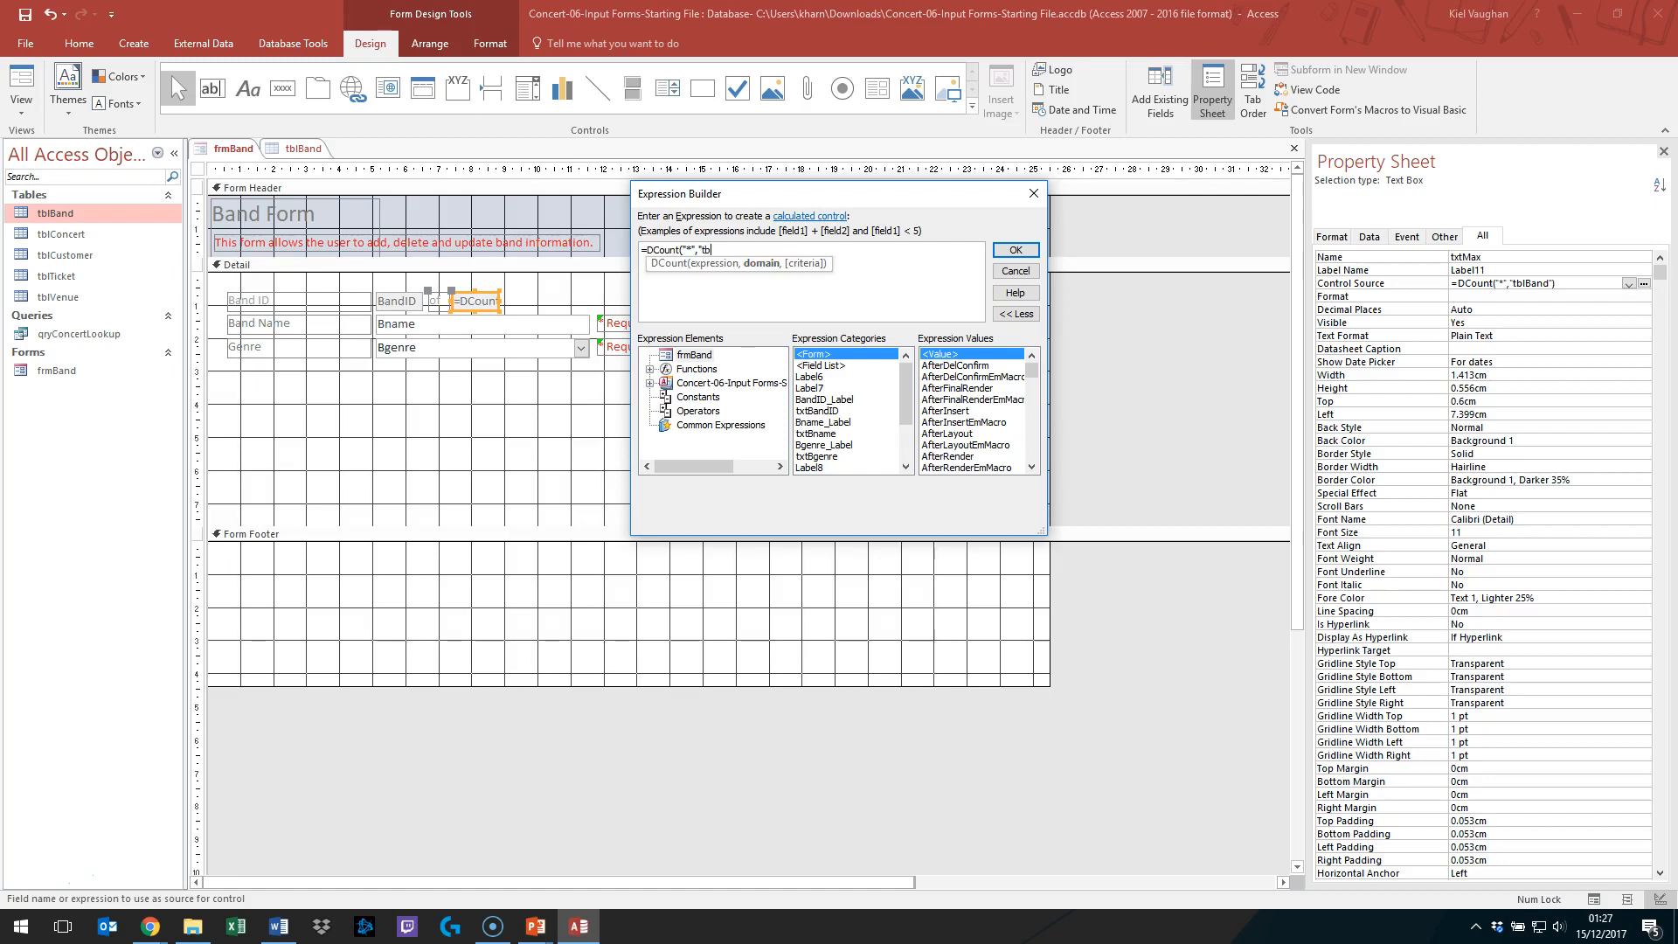
pyautogui.write('lBand")')
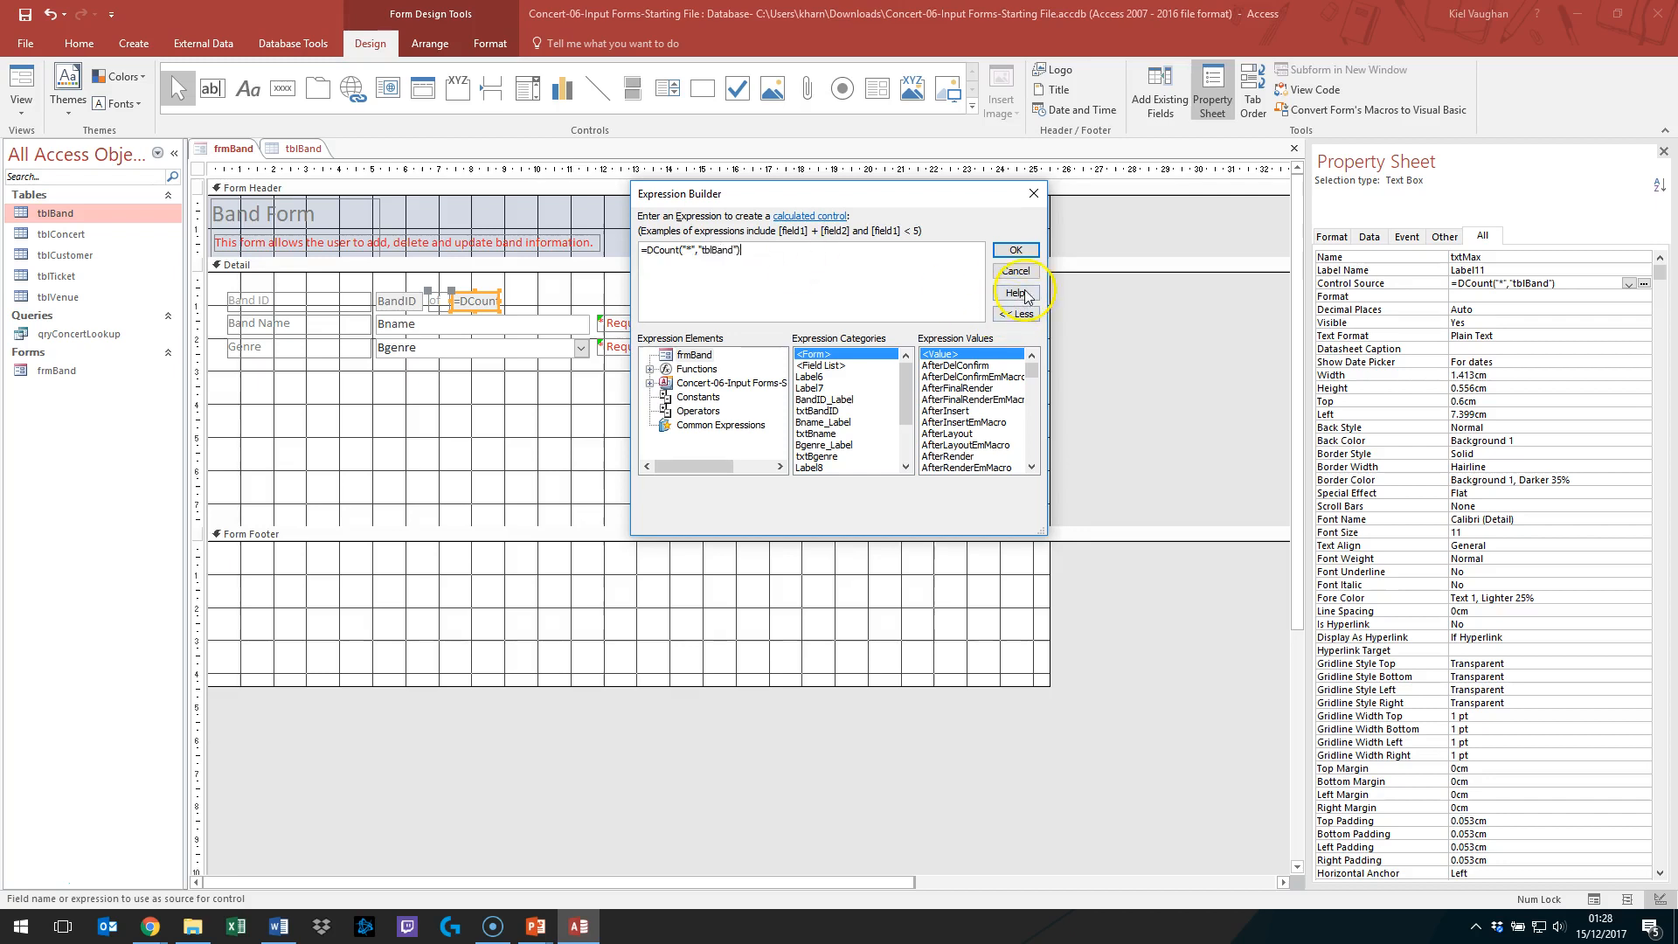
pyautogui.click(1015, 250)
pyautogui.click(509, 339)
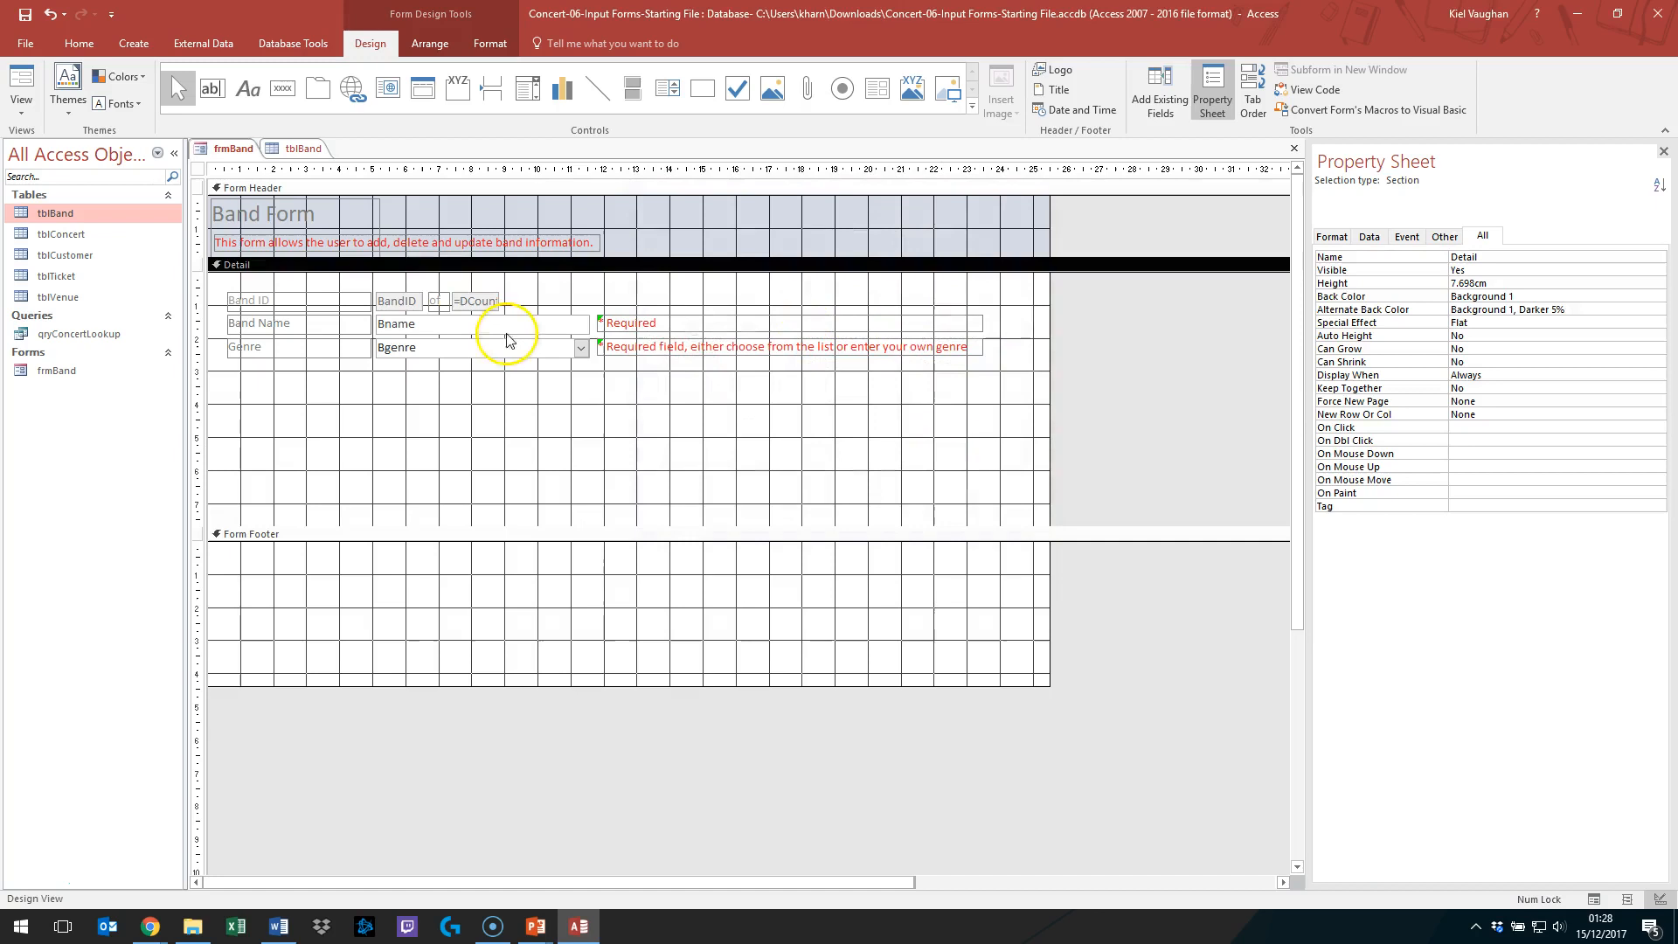
# Step: Preview frmBand in Form View, step to the second record and back to the first, and return to Design View
pyautogui.rightClick(229, 149)
pyautogui.click(262, 221)
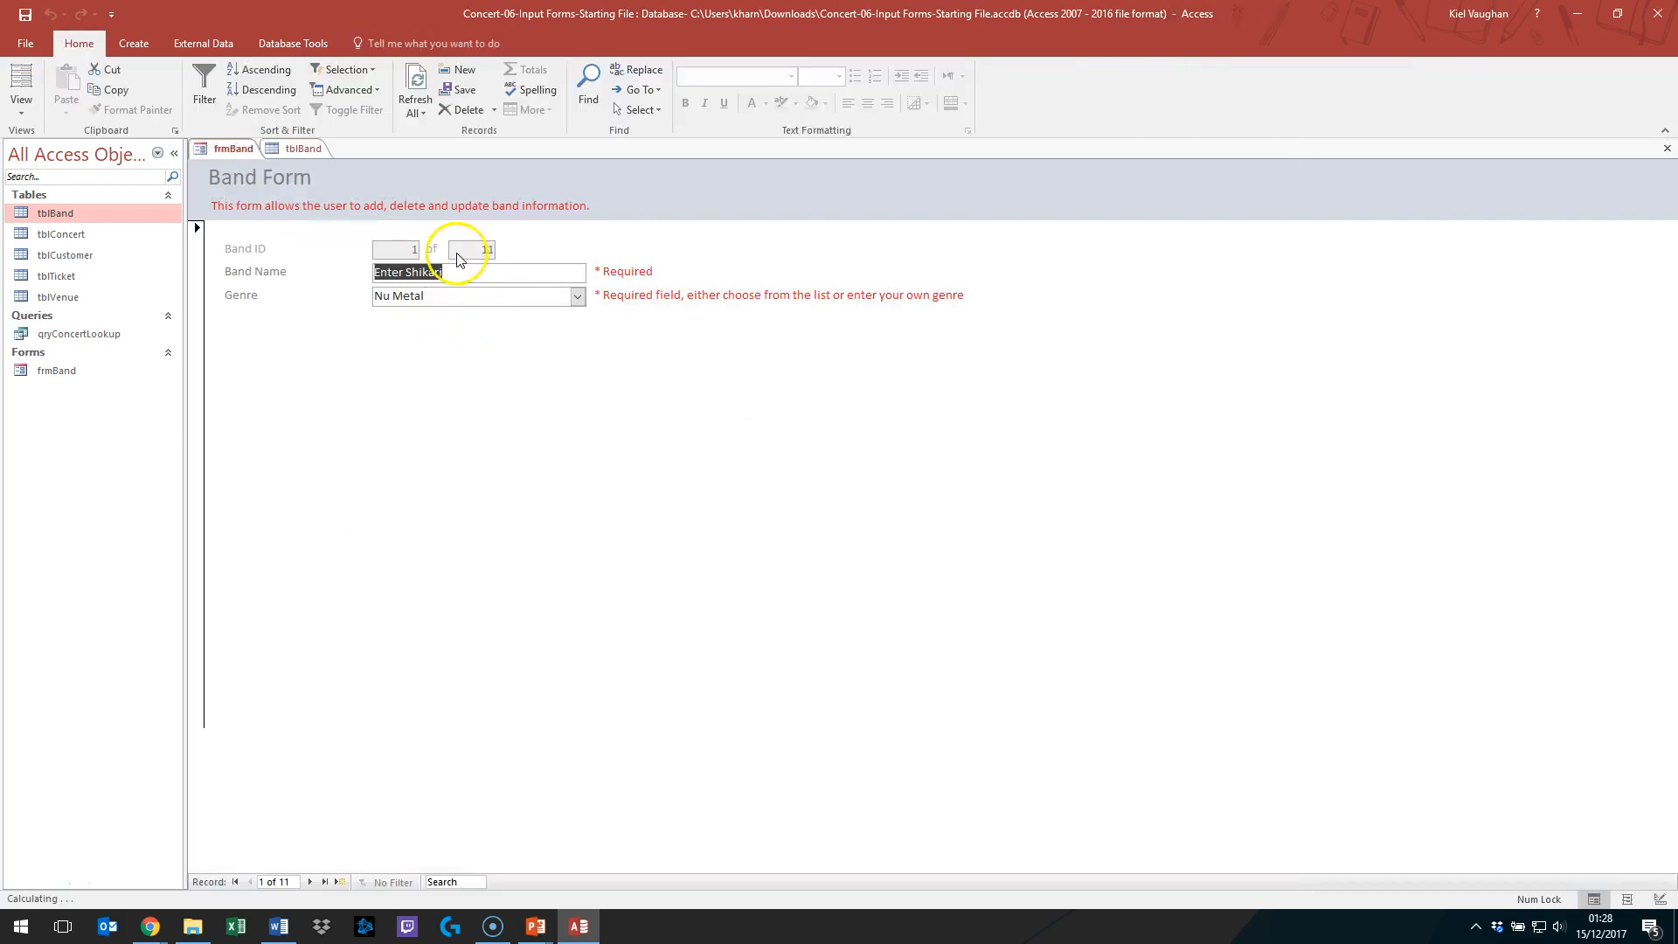
pyautogui.click(309, 882)
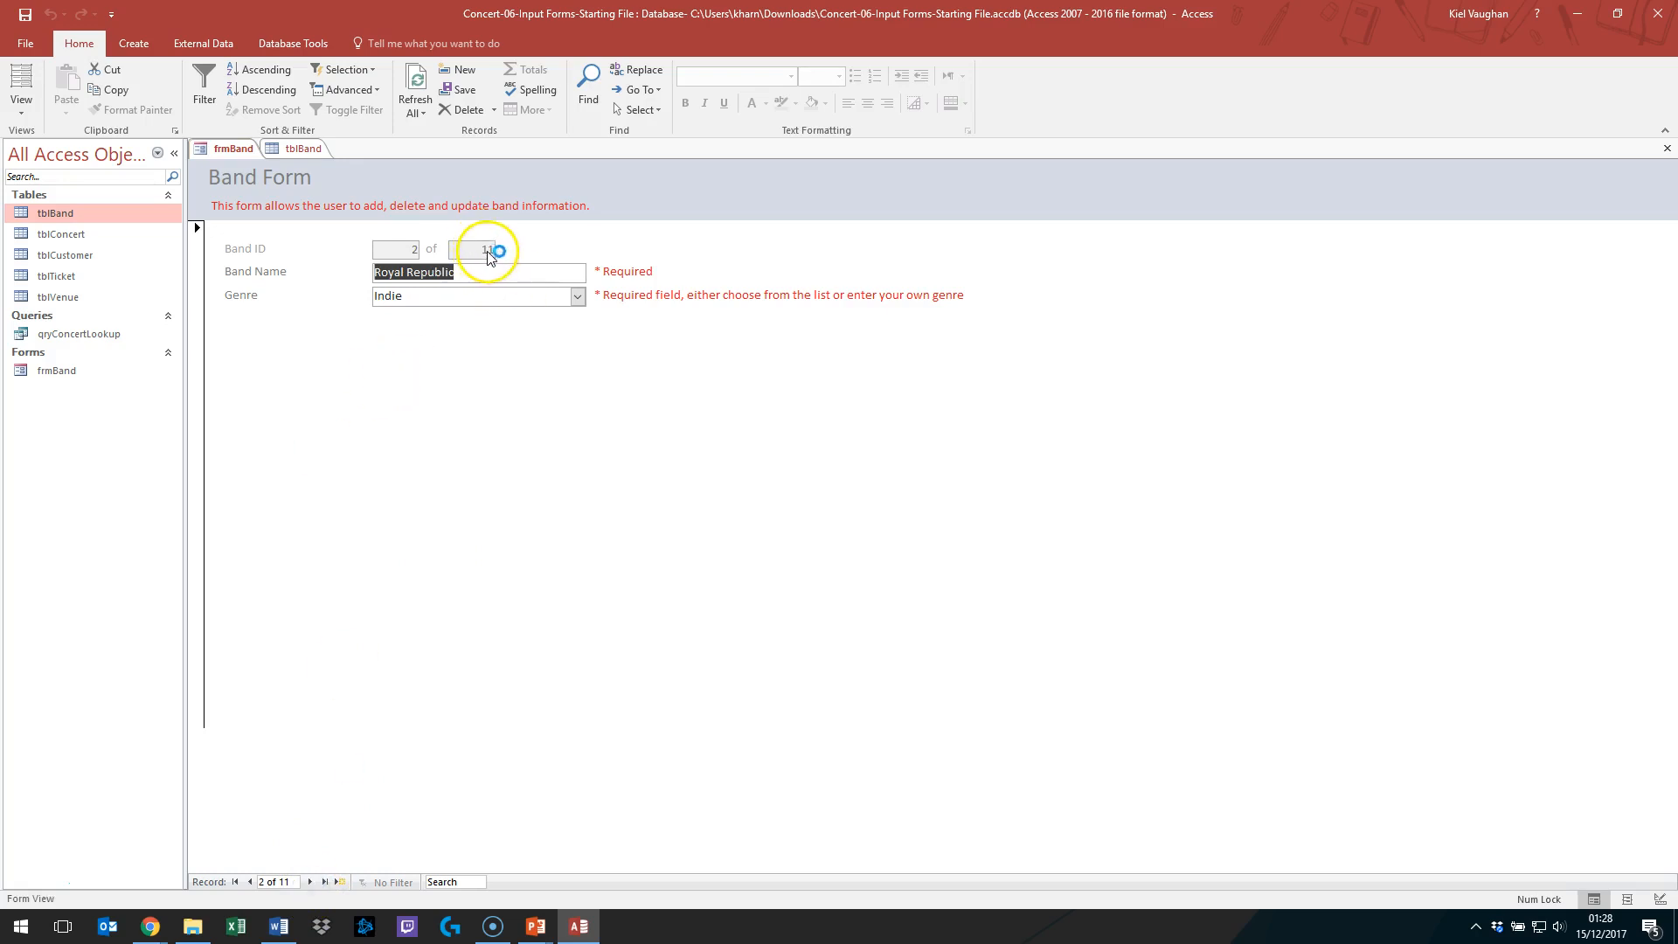
pyautogui.click(236, 882)
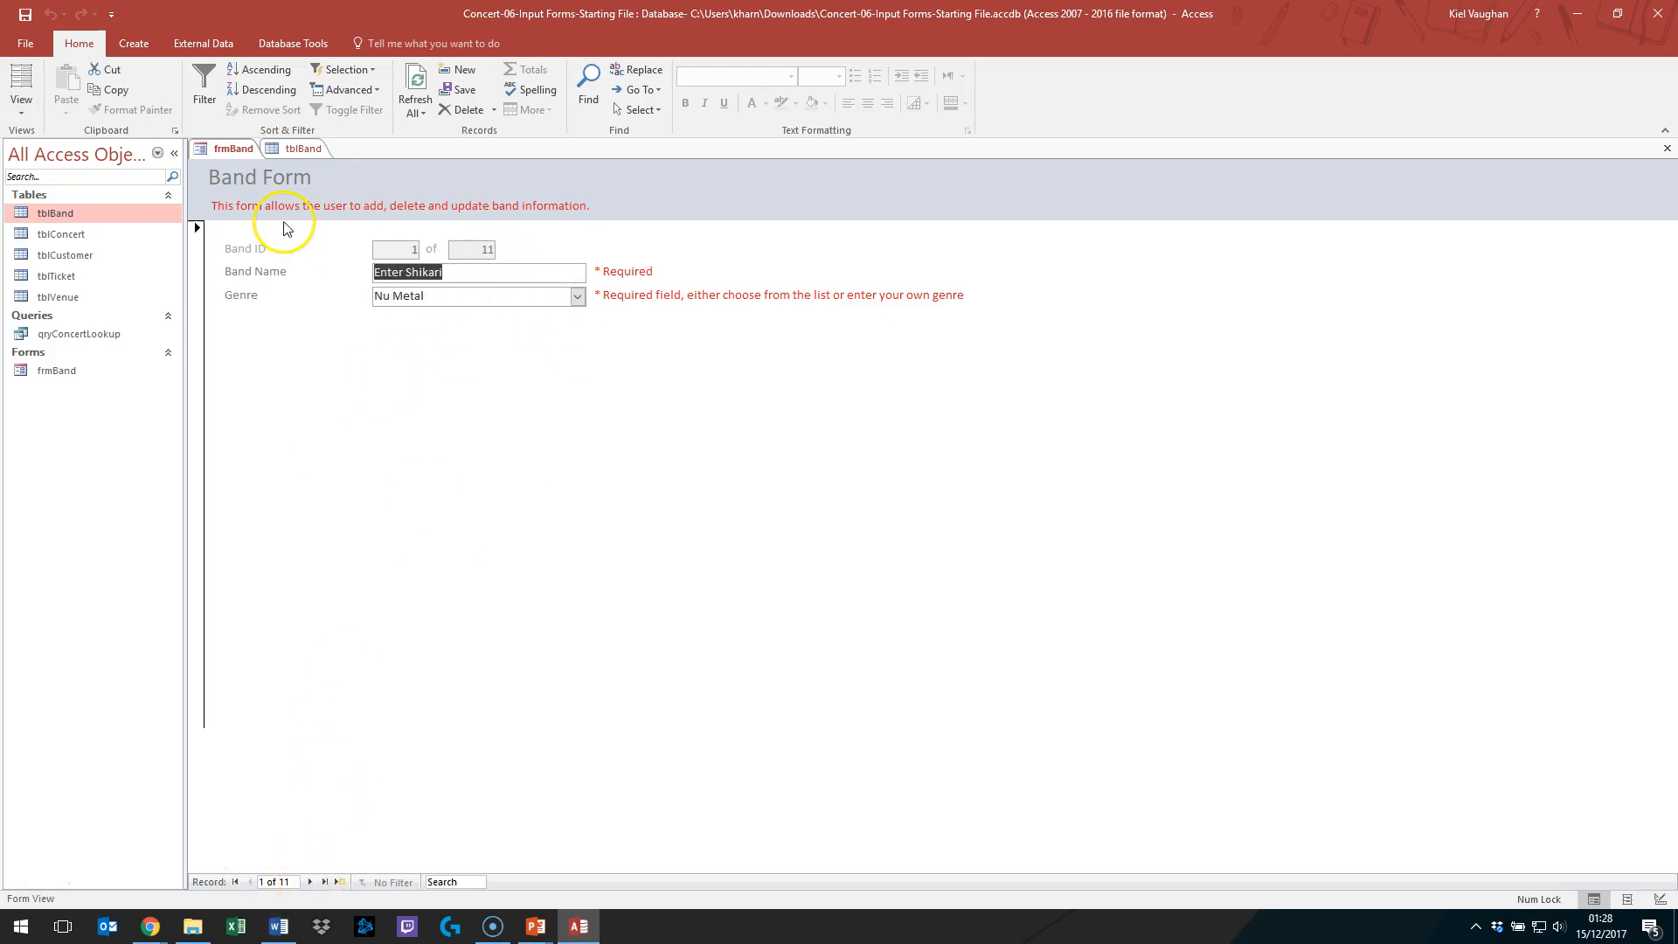
pyautogui.rightClick(247, 149)
pyautogui.click(297, 272)
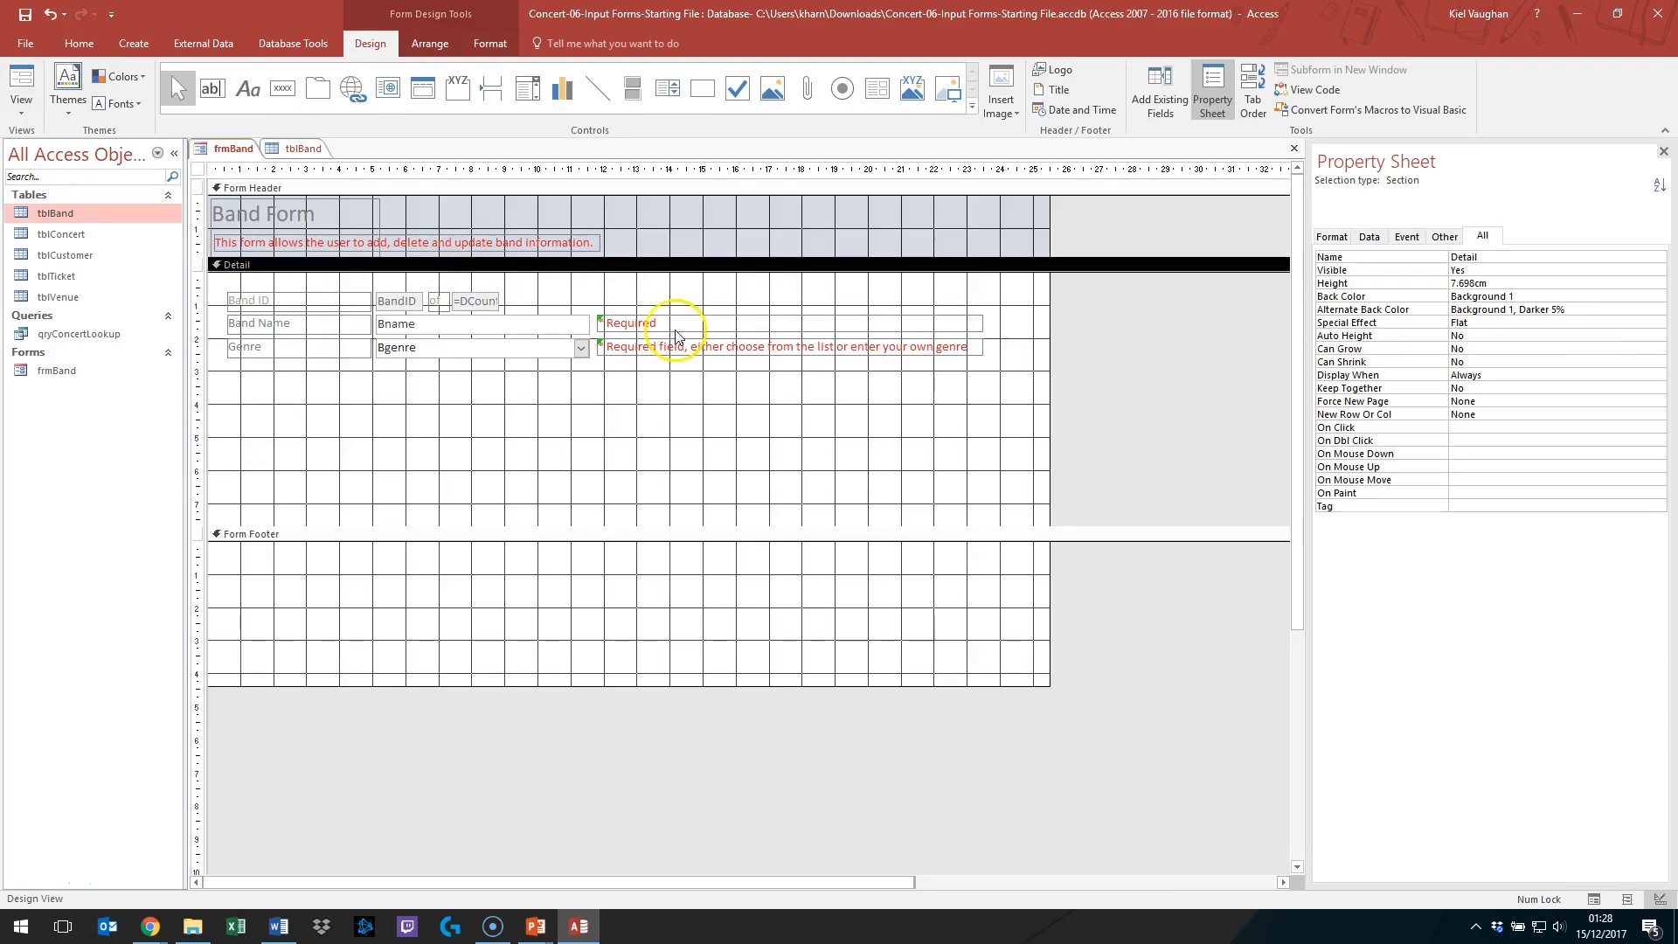
# Step: Switch to Word and enter txtMax = DCount("*", "tblBand") as the Unbound Fields entry of the design specification
pyautogui.click(279, 926)
pyautogui.click(618, 516)
pyautogui.write('txt')
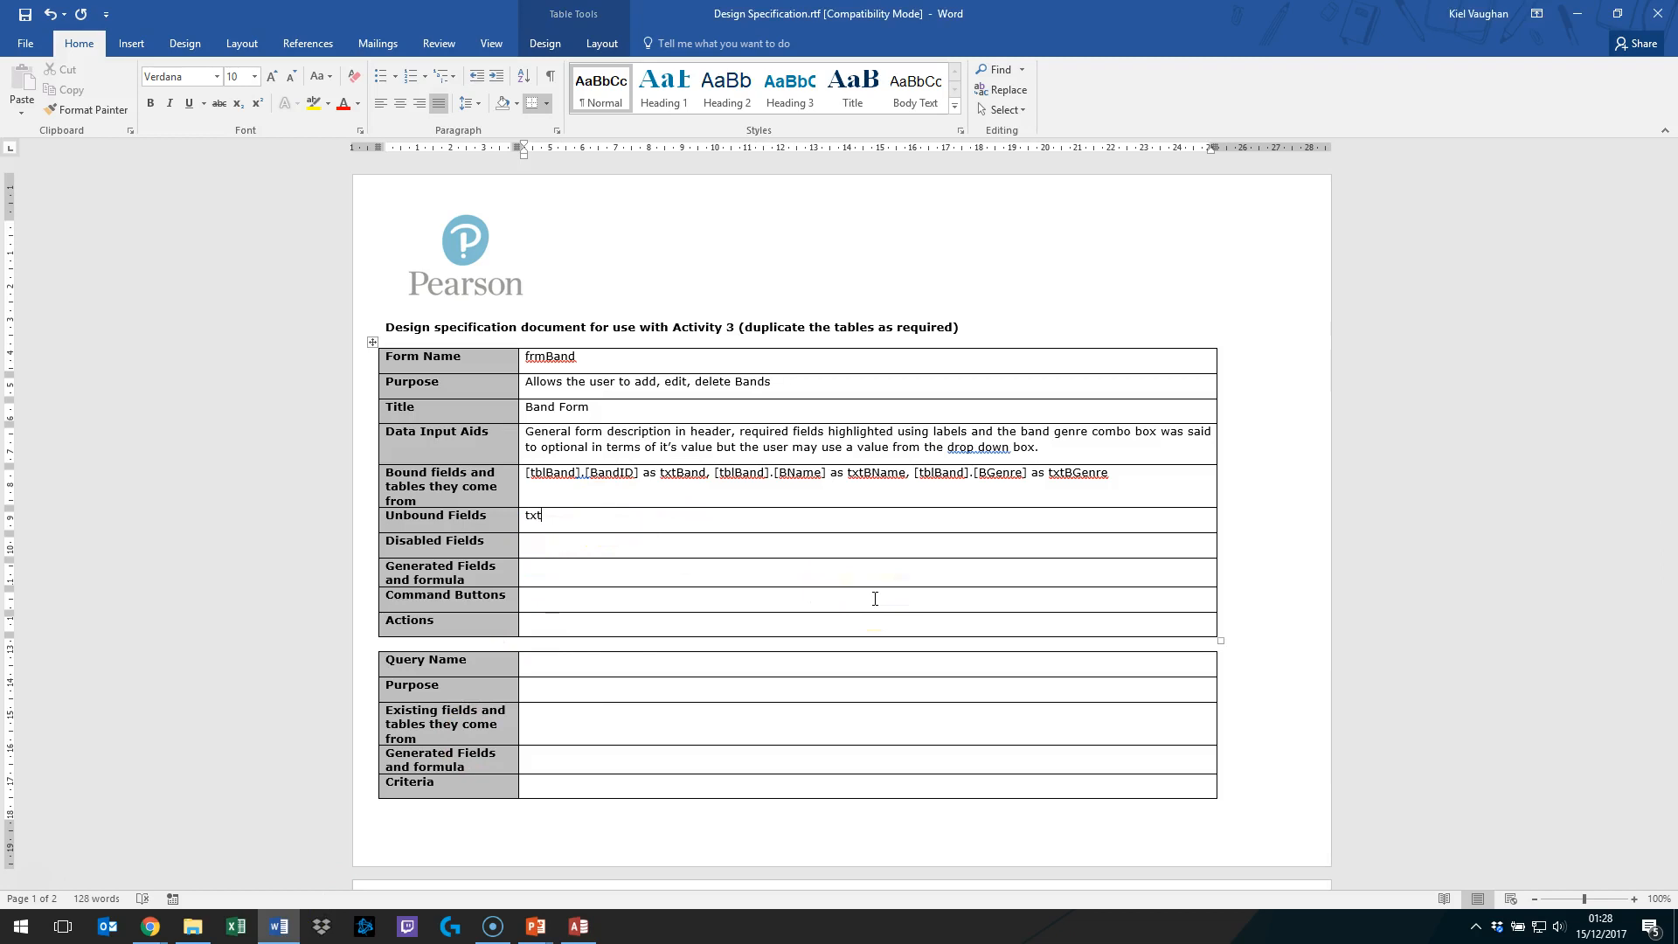
pyautogui.write('Max')
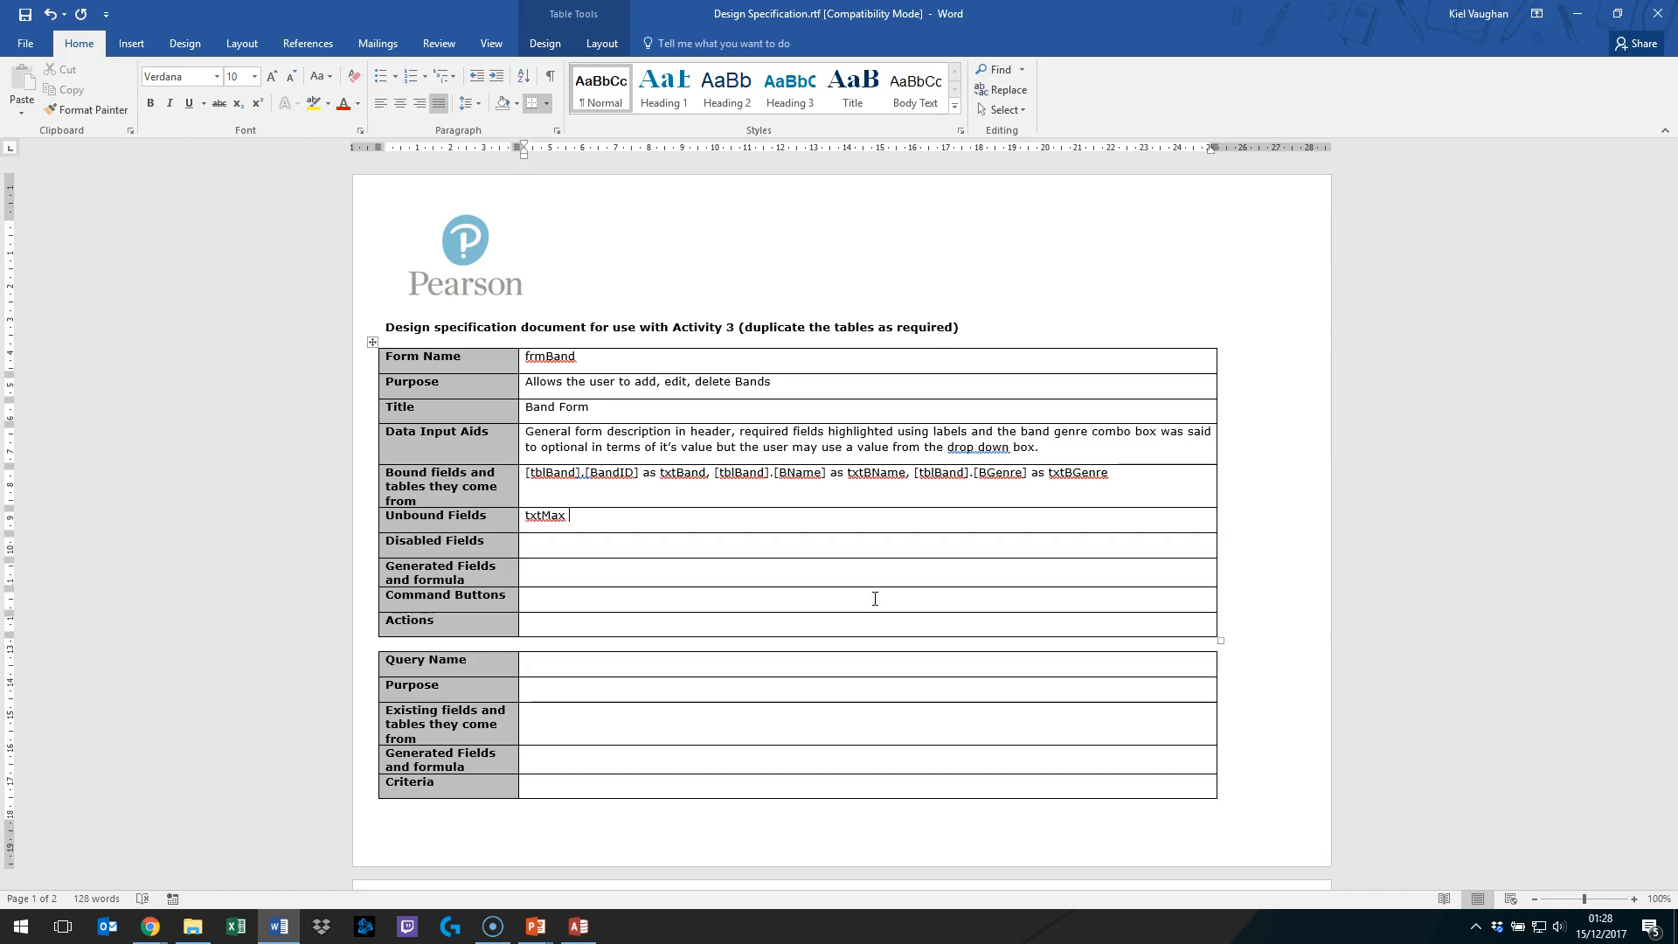
pyautogui.write('= DCout')
pyautogui.press('BackSpace')
pyautogui.write('nt')
pyautogui.write('("')
pyautogui.write('*"')
pyautogui.write(', ')
pyautogui.write('"')
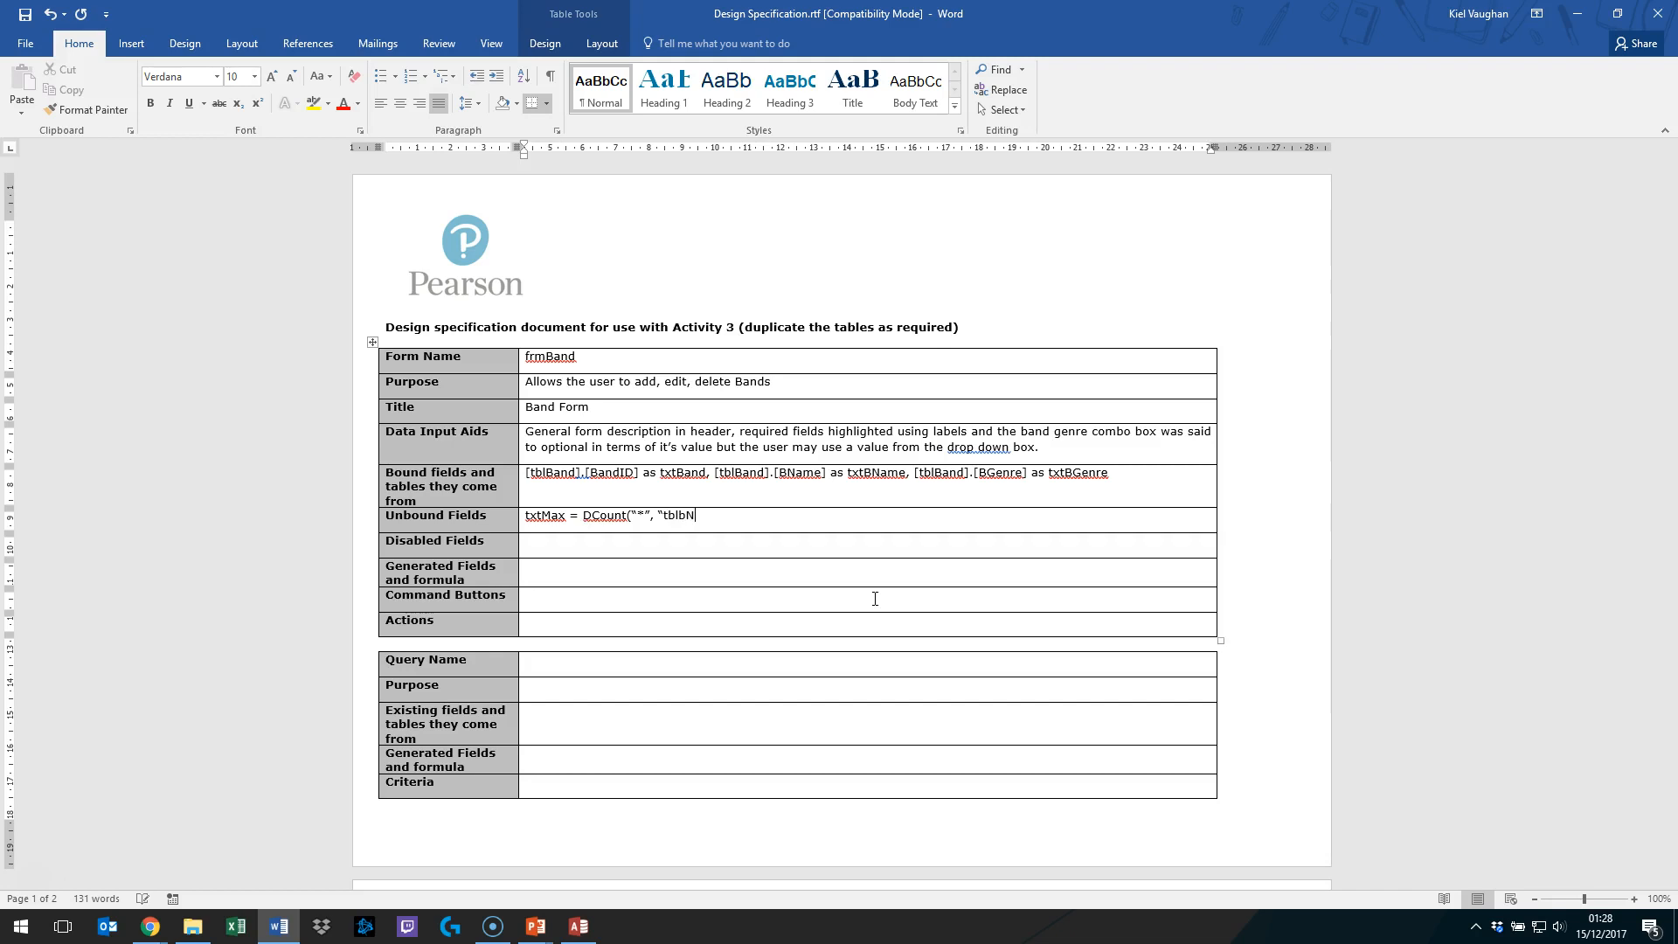
pyautogui.write('tblBand”')
# Step: Enter "txtBandID, txtMax" as the Disabled Fields entry of the frmBand specification
pyautogui.click(631, 552)
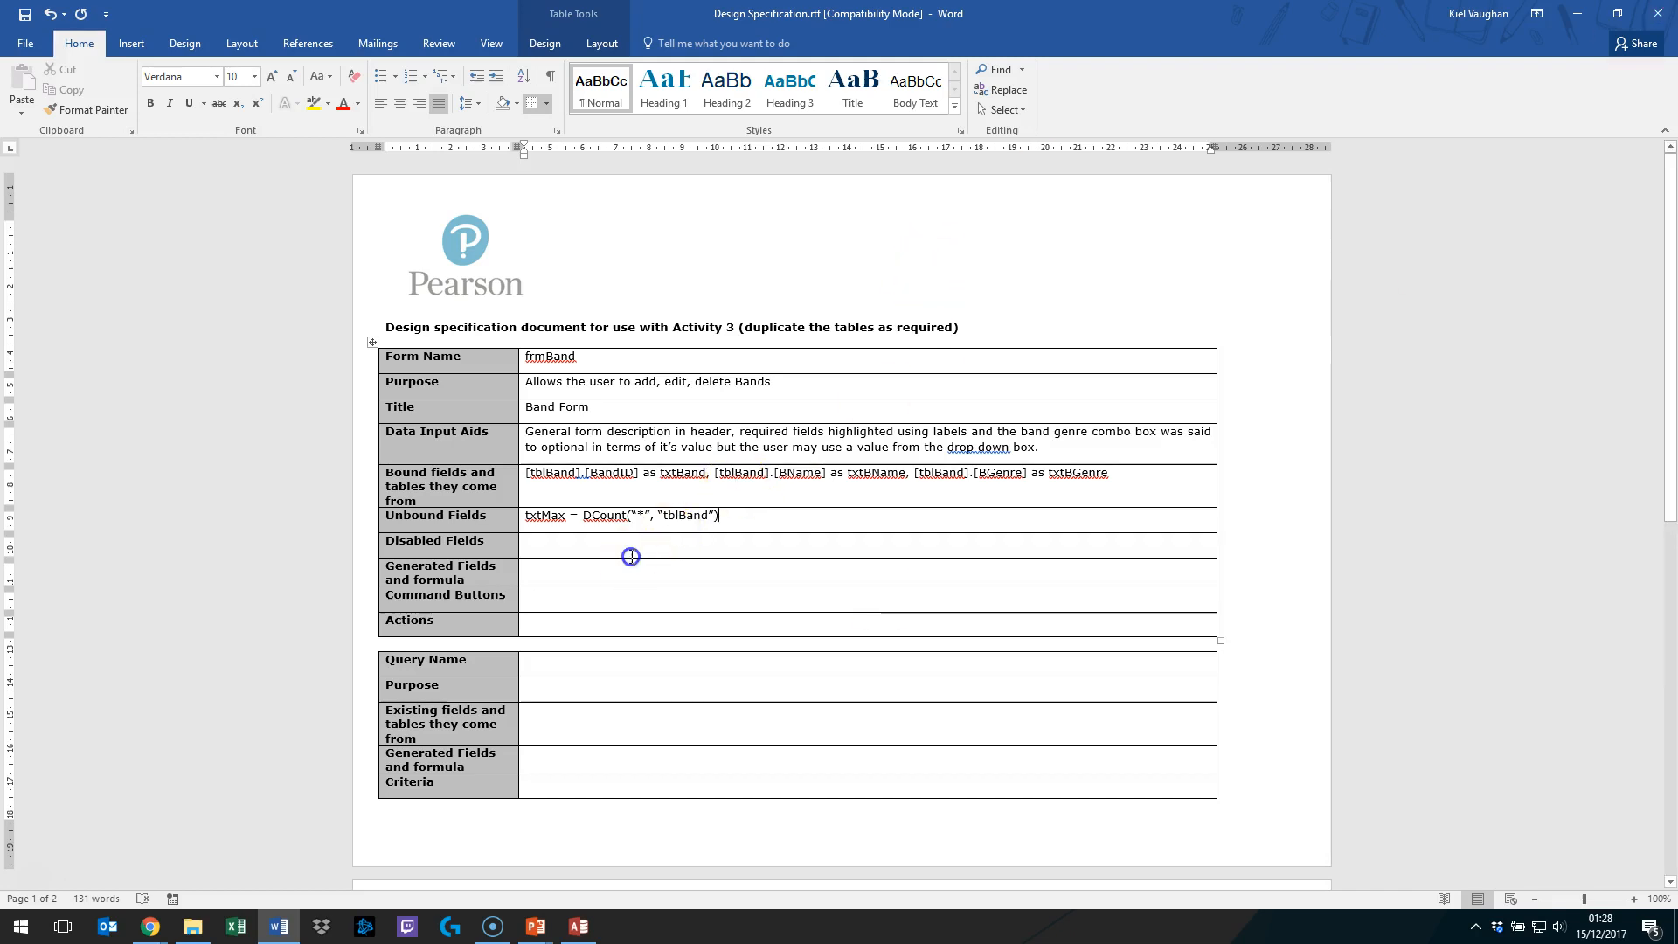
pyautogui.write('txtBandID, ')
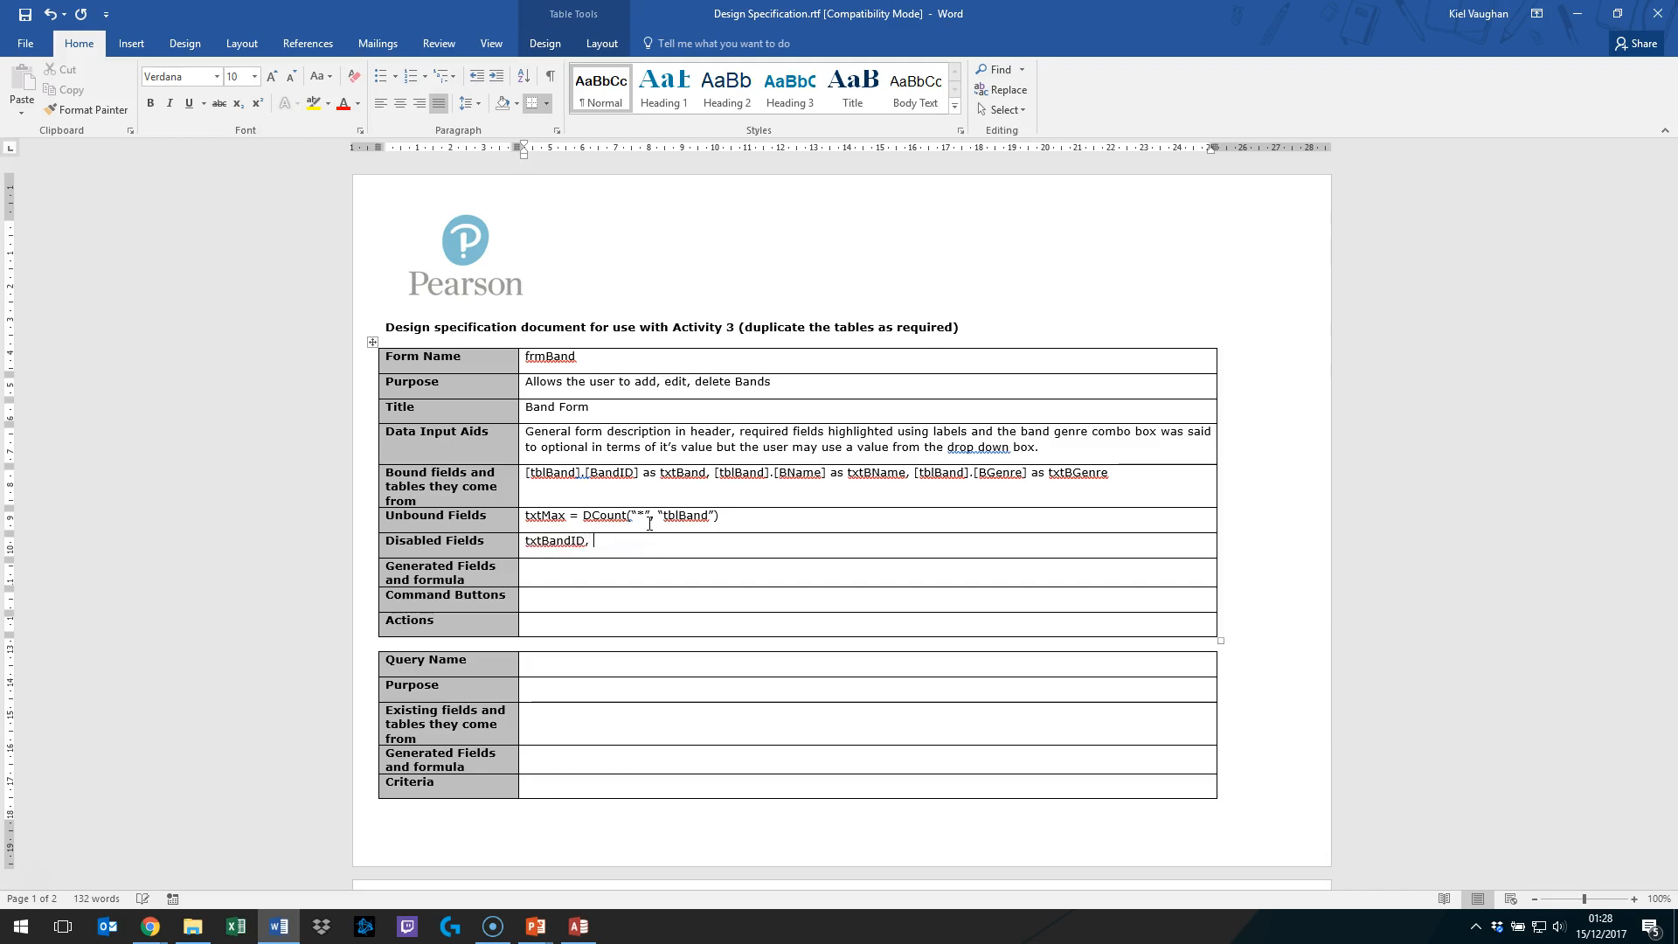
pyautogui.write('txtN')
pyautogui.click(565, 574)
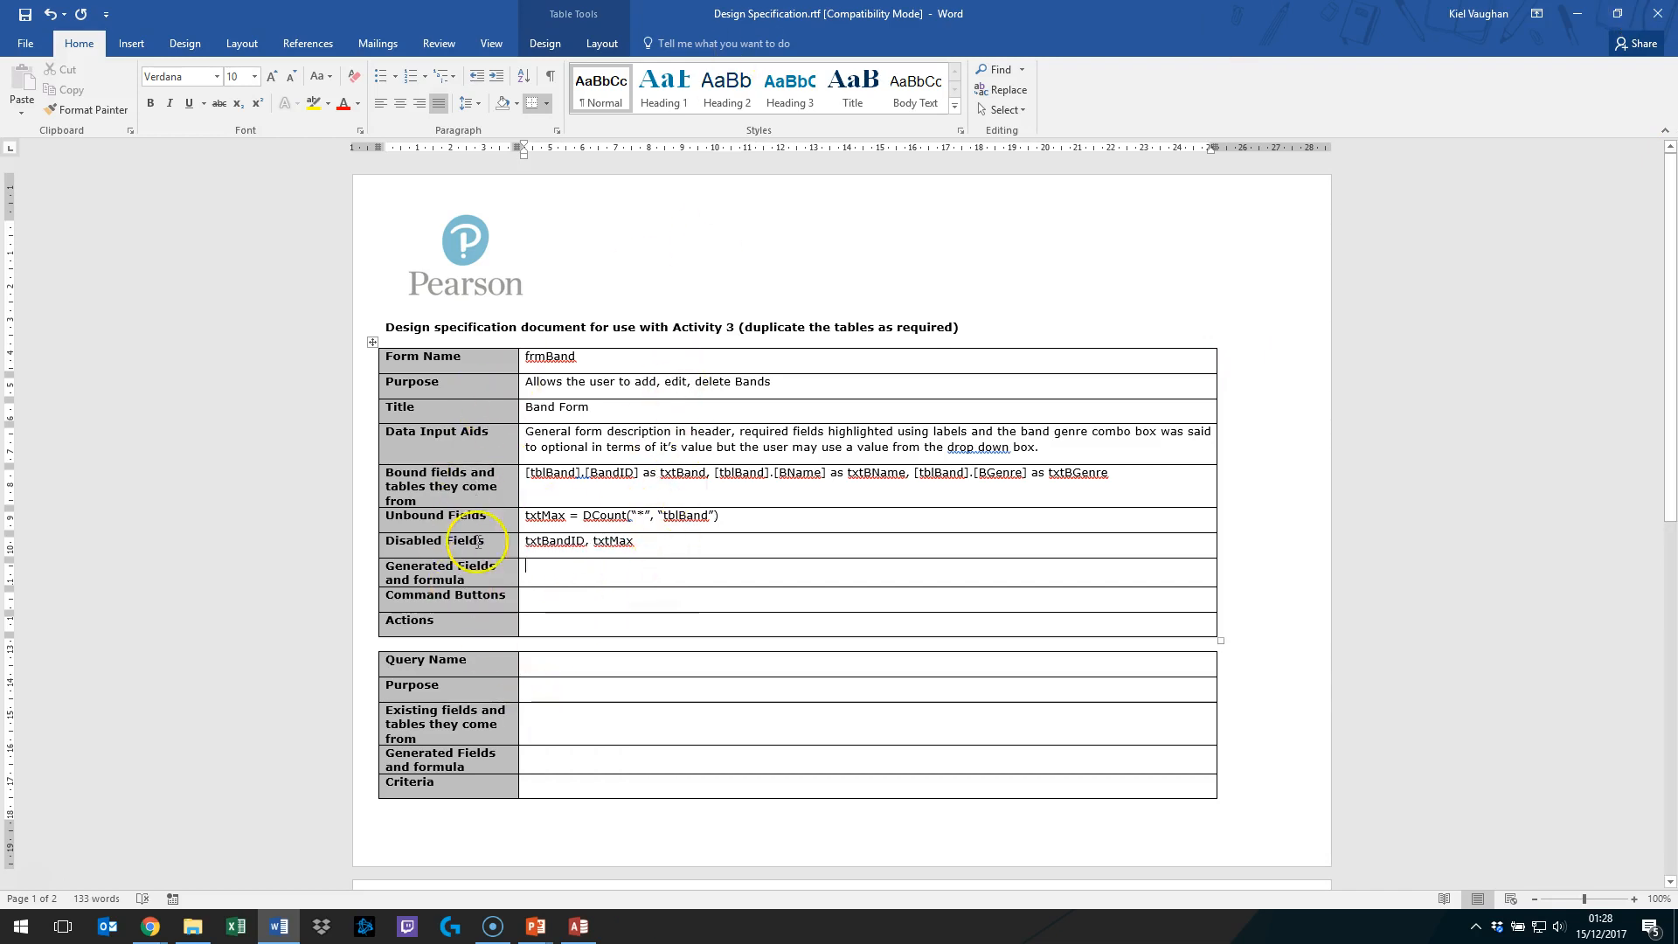
# Step: Copy the txtMax = DCount("*", "tblBand") entry from Unbound Fields into the Generated Fields and formula row
pyautogui.moveTo(727, 515); pyautogui.dragTo(525, 519)
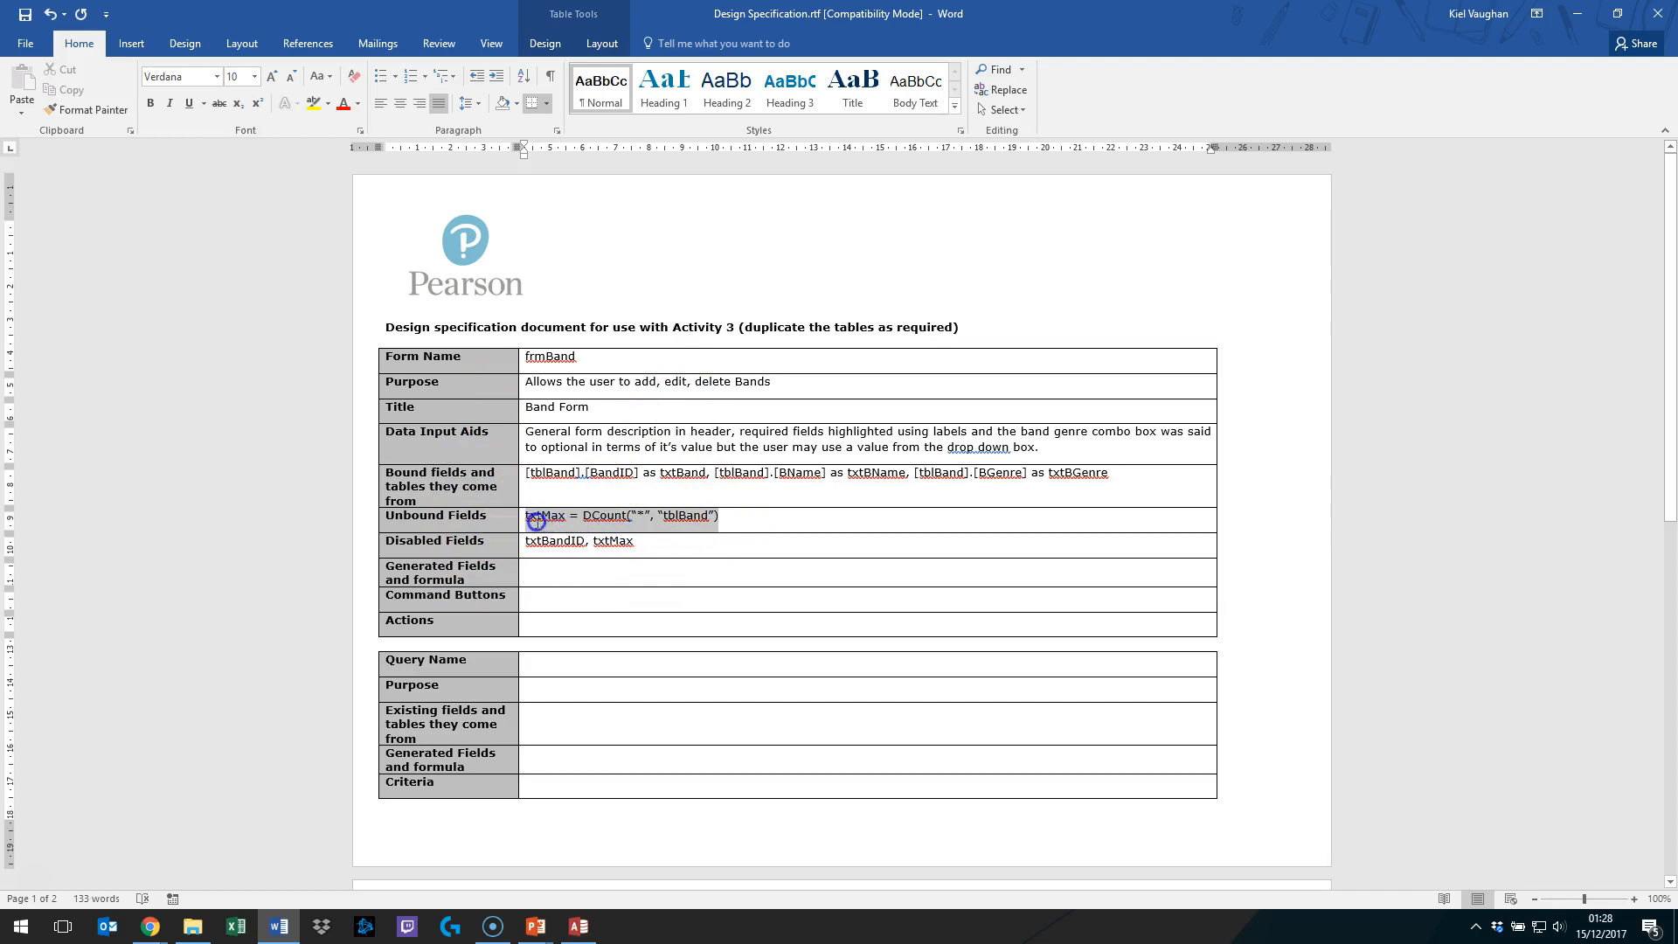
pyautogui.hotkey('ctrl', 'c')
pyautogui.click(559, 575)
pyautogui.hotkey('ctrl', 'v')
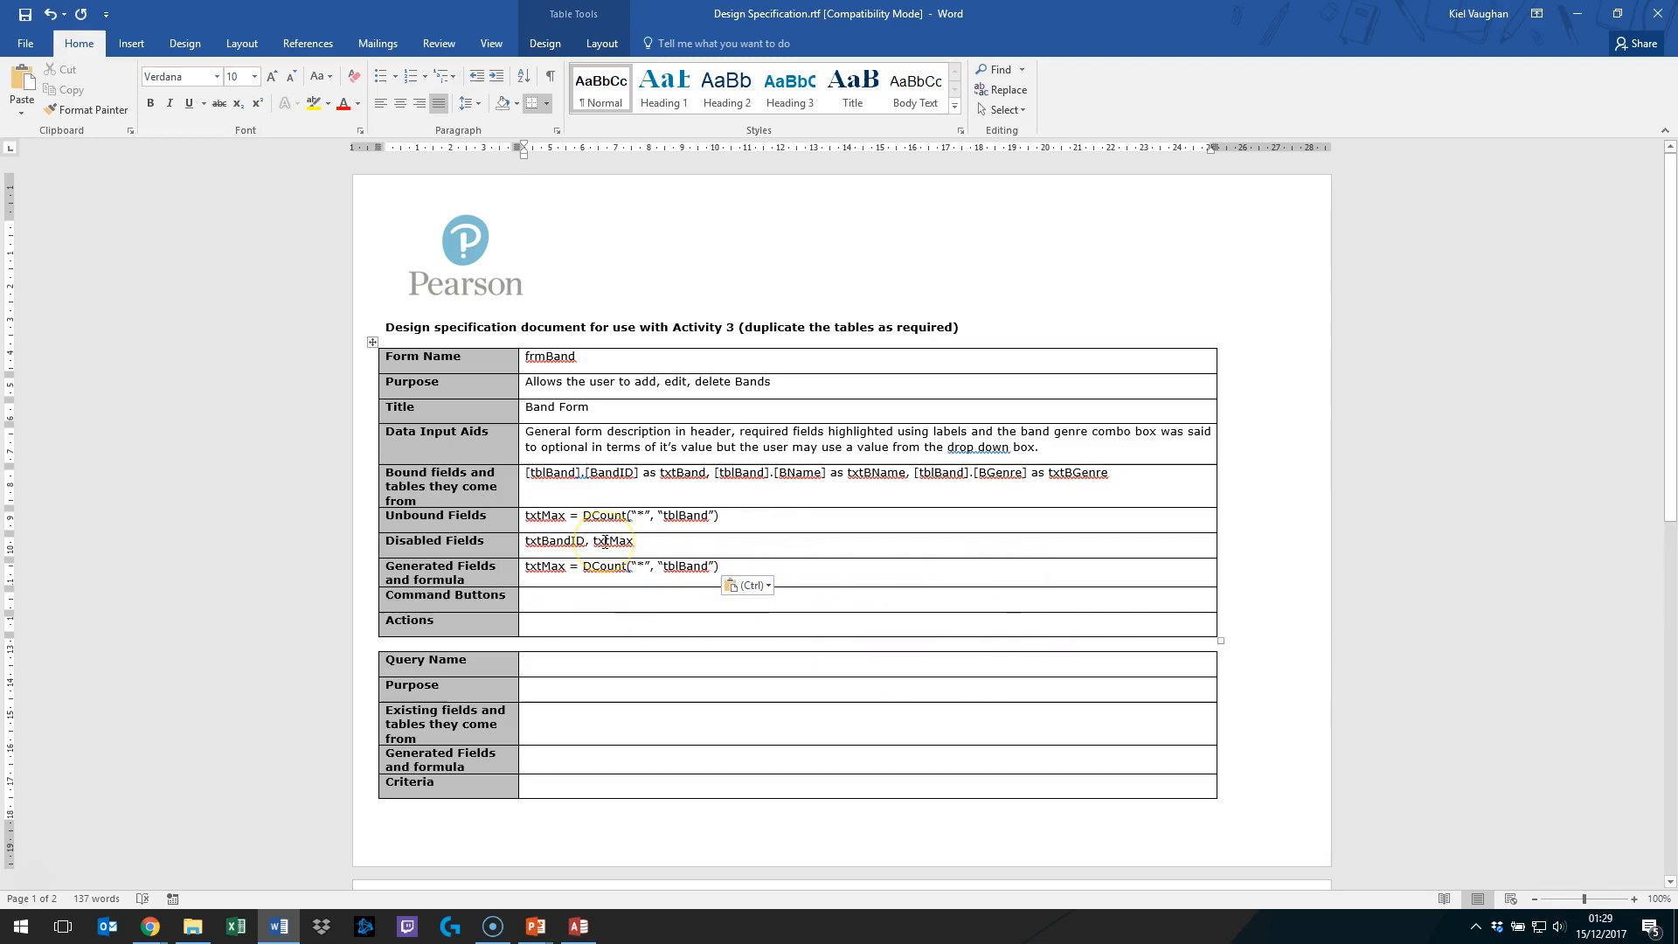
# Step: Enter "btnFirstBand, btnPrevBand, btnNextBand, btnLastBand" as the Command Buttons entry of the frmBand specification
pyautogui.press('Down')
pyautogui.write('btn')
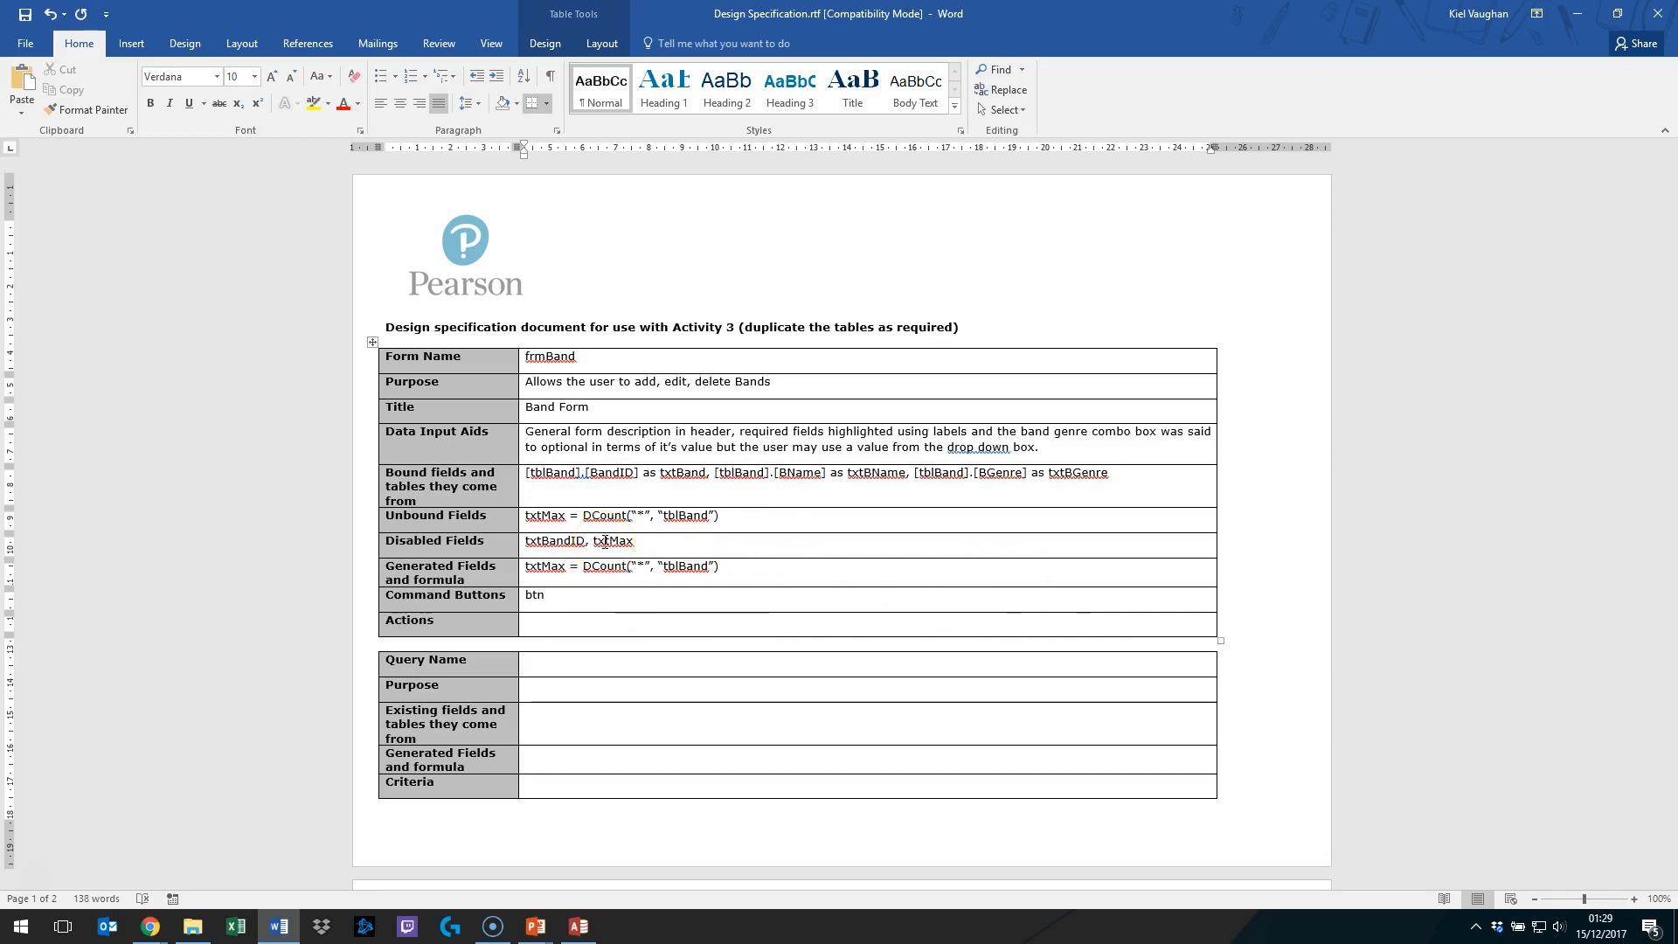
pyautogui.write('FirstBand, btnPrev')
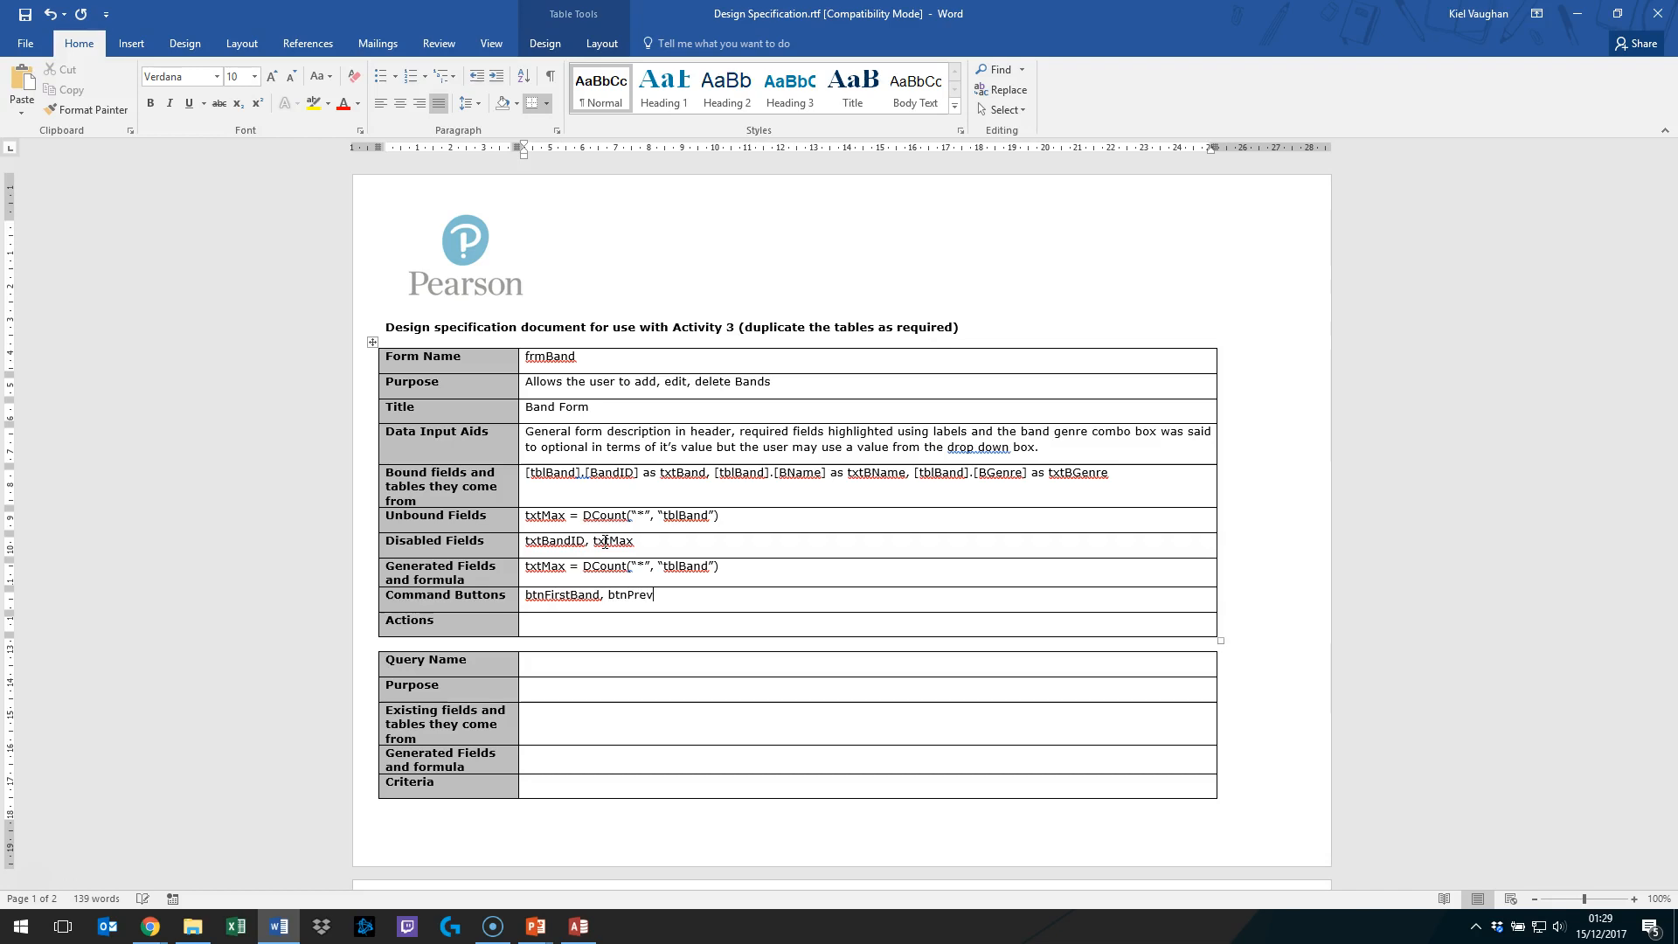
pyautogui.write('Band, btn')
pyautogui.write('NextBand, btnLastBand')
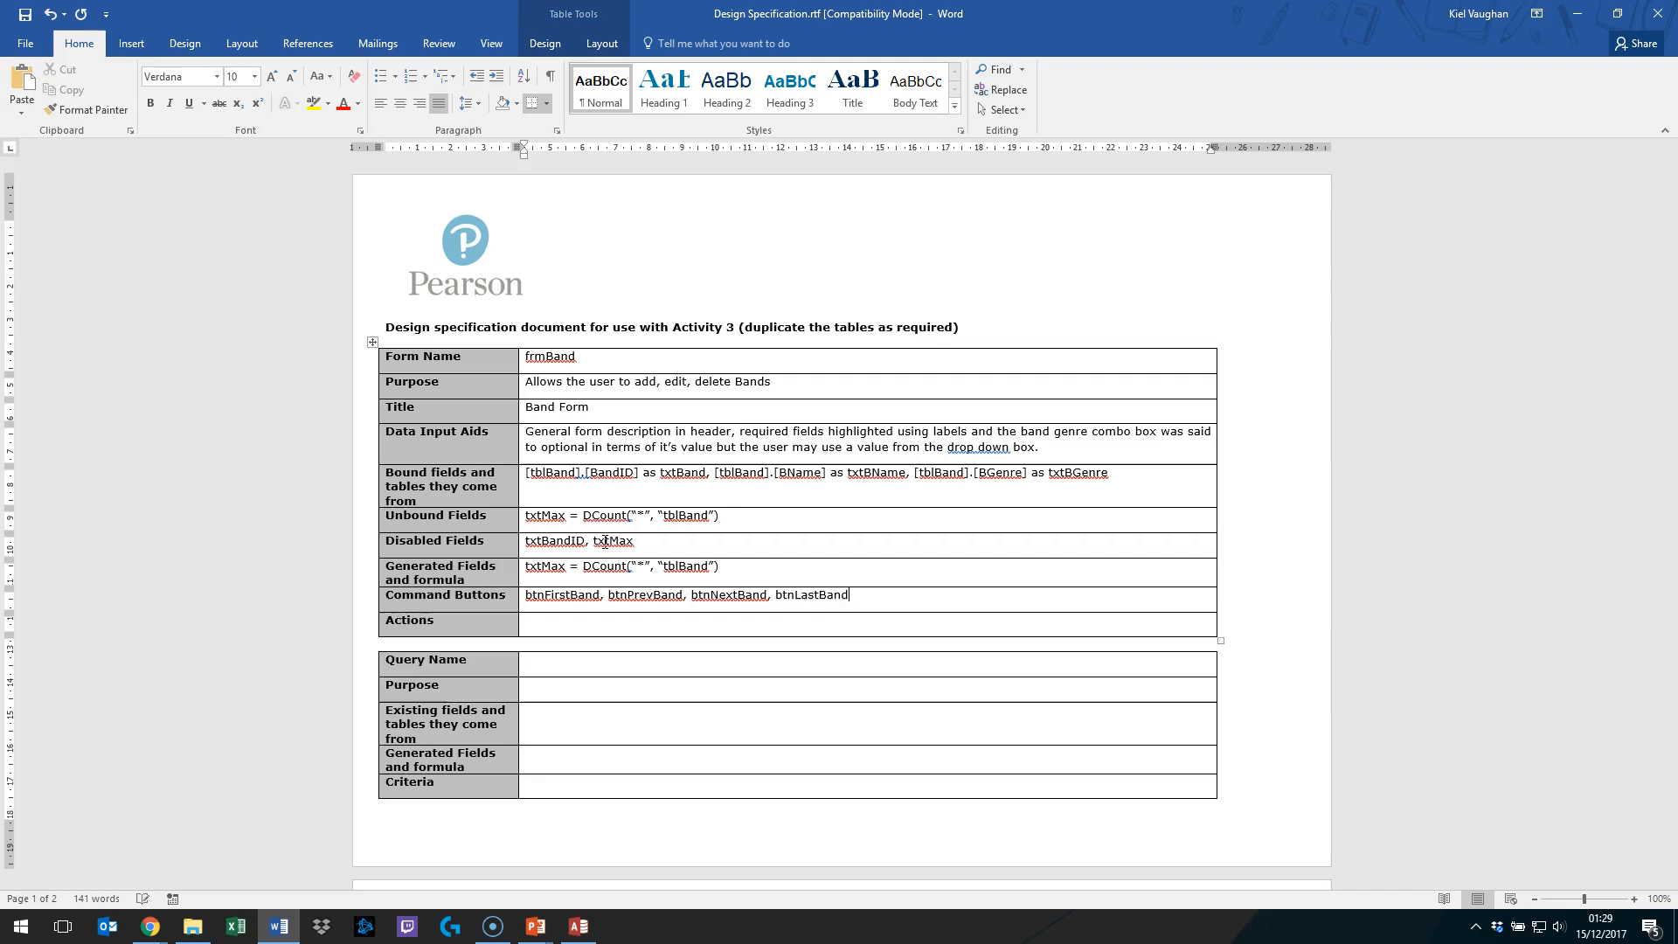
# Step: Add ", btnBandSave, btnBandUndo, BtnBandAdd" to the end of the Command Buttons entry
pyautogui.write(', btn')
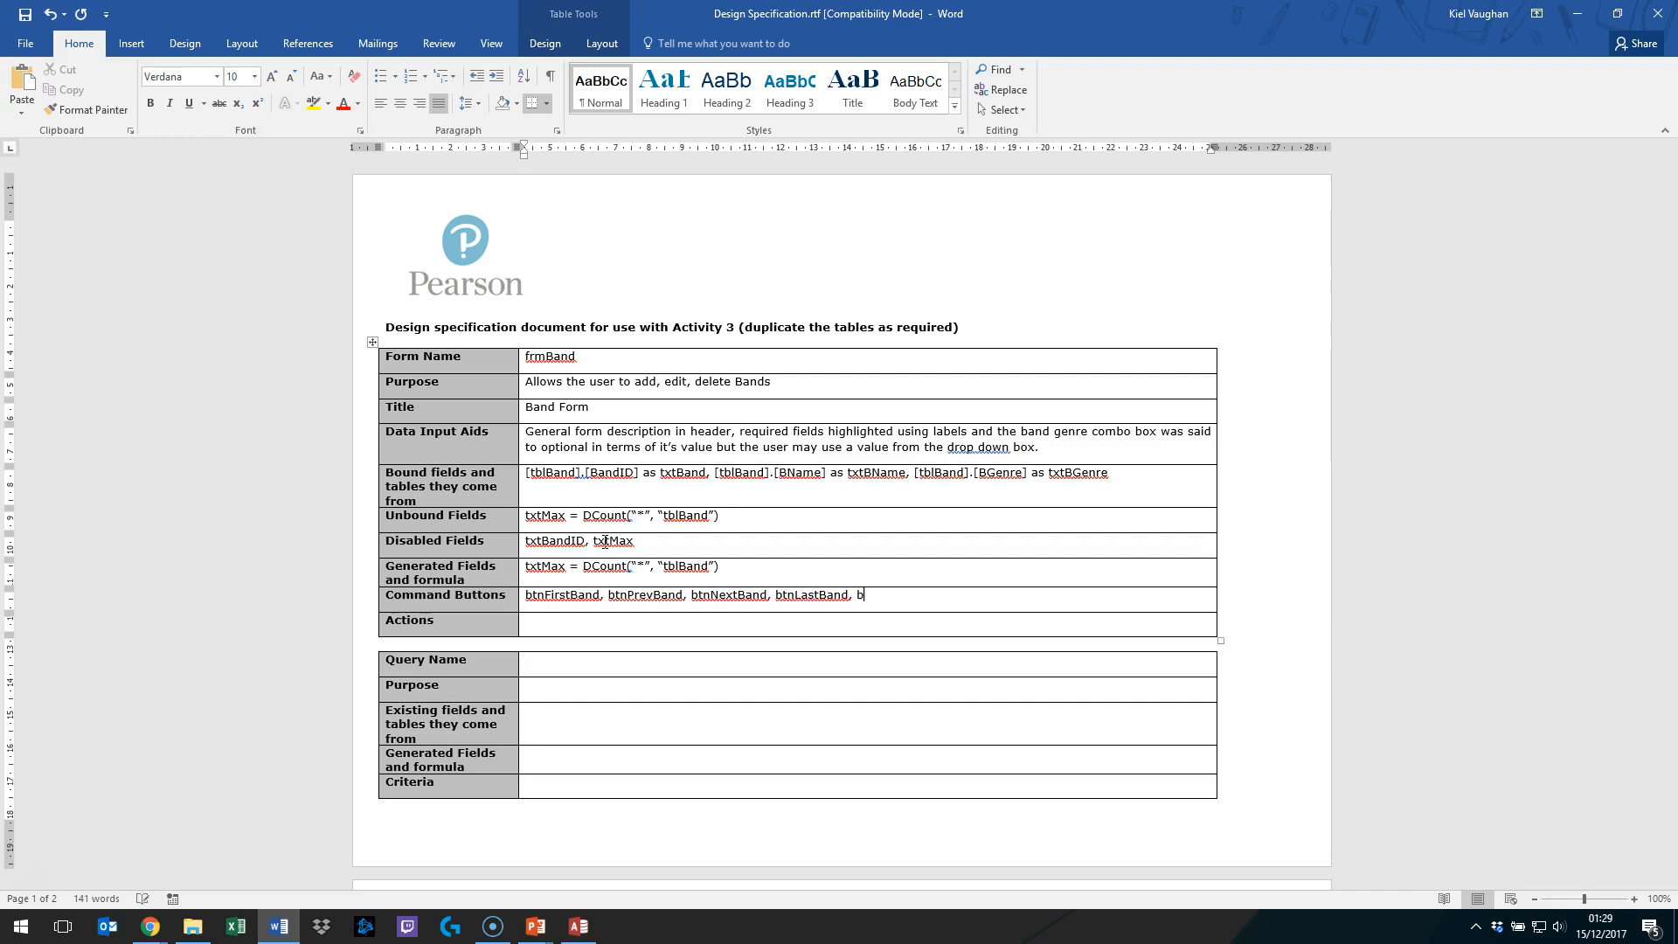
pyautogui.write('Save')
pyautogui.press('BackSpace')
pyautogui.press('BackSpace')
pyautogui.press('BackSpace')
pyautogui.press('BackSpace')
pyautogui.write('BandSave, btnBand')
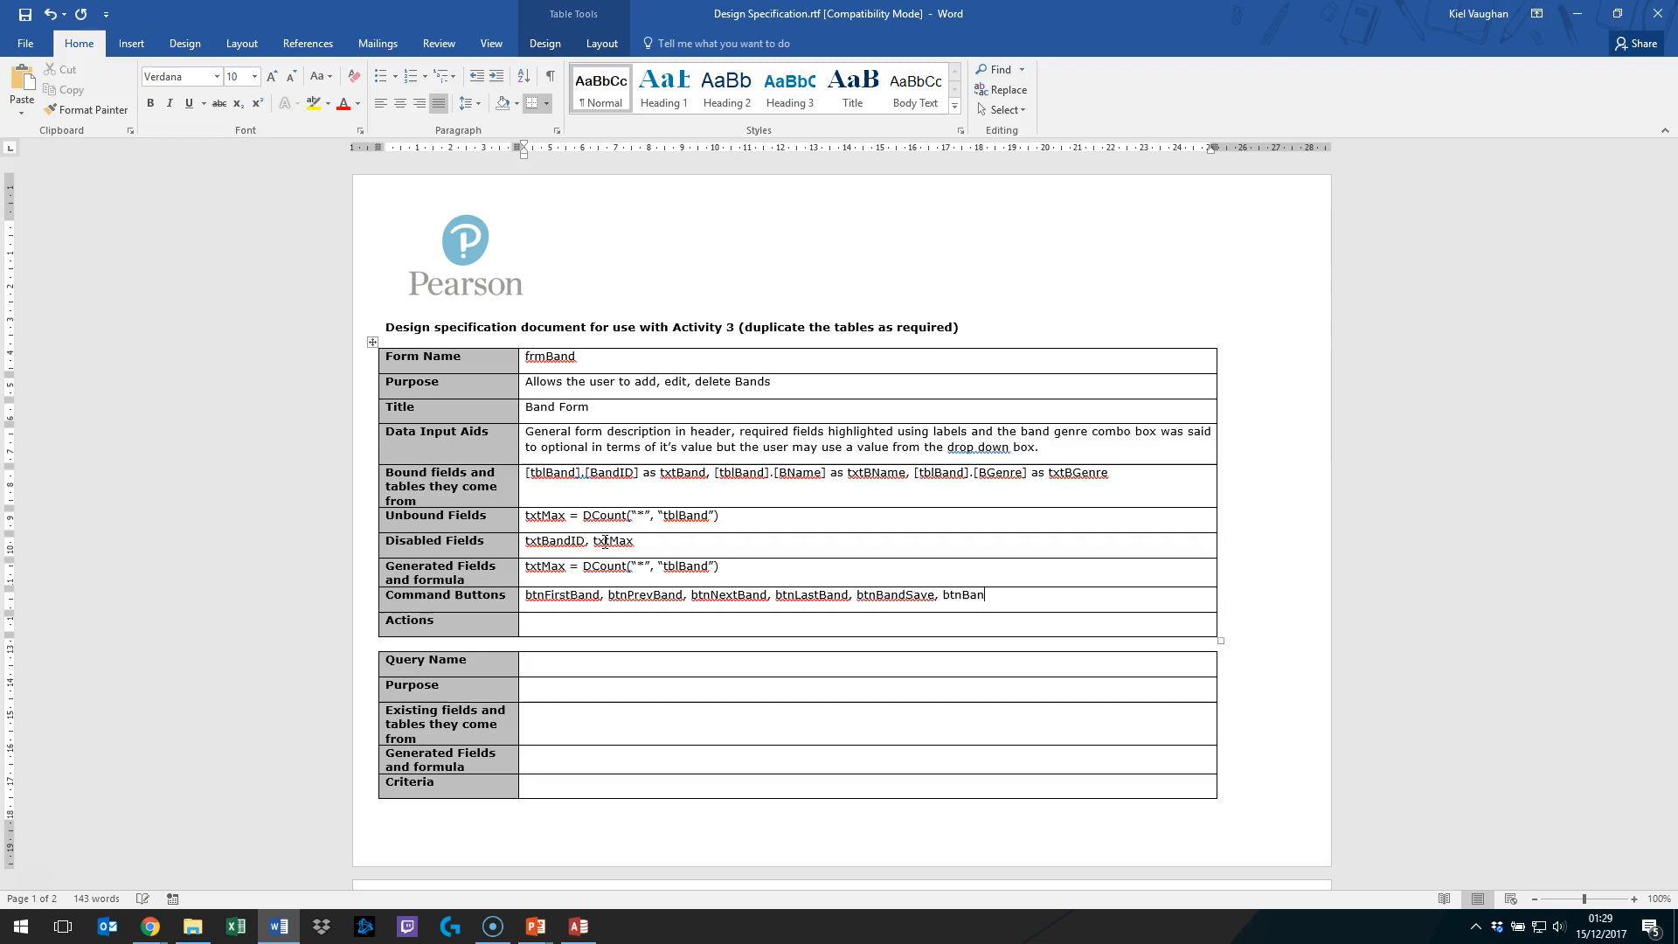
pyautogui.write('Undo')
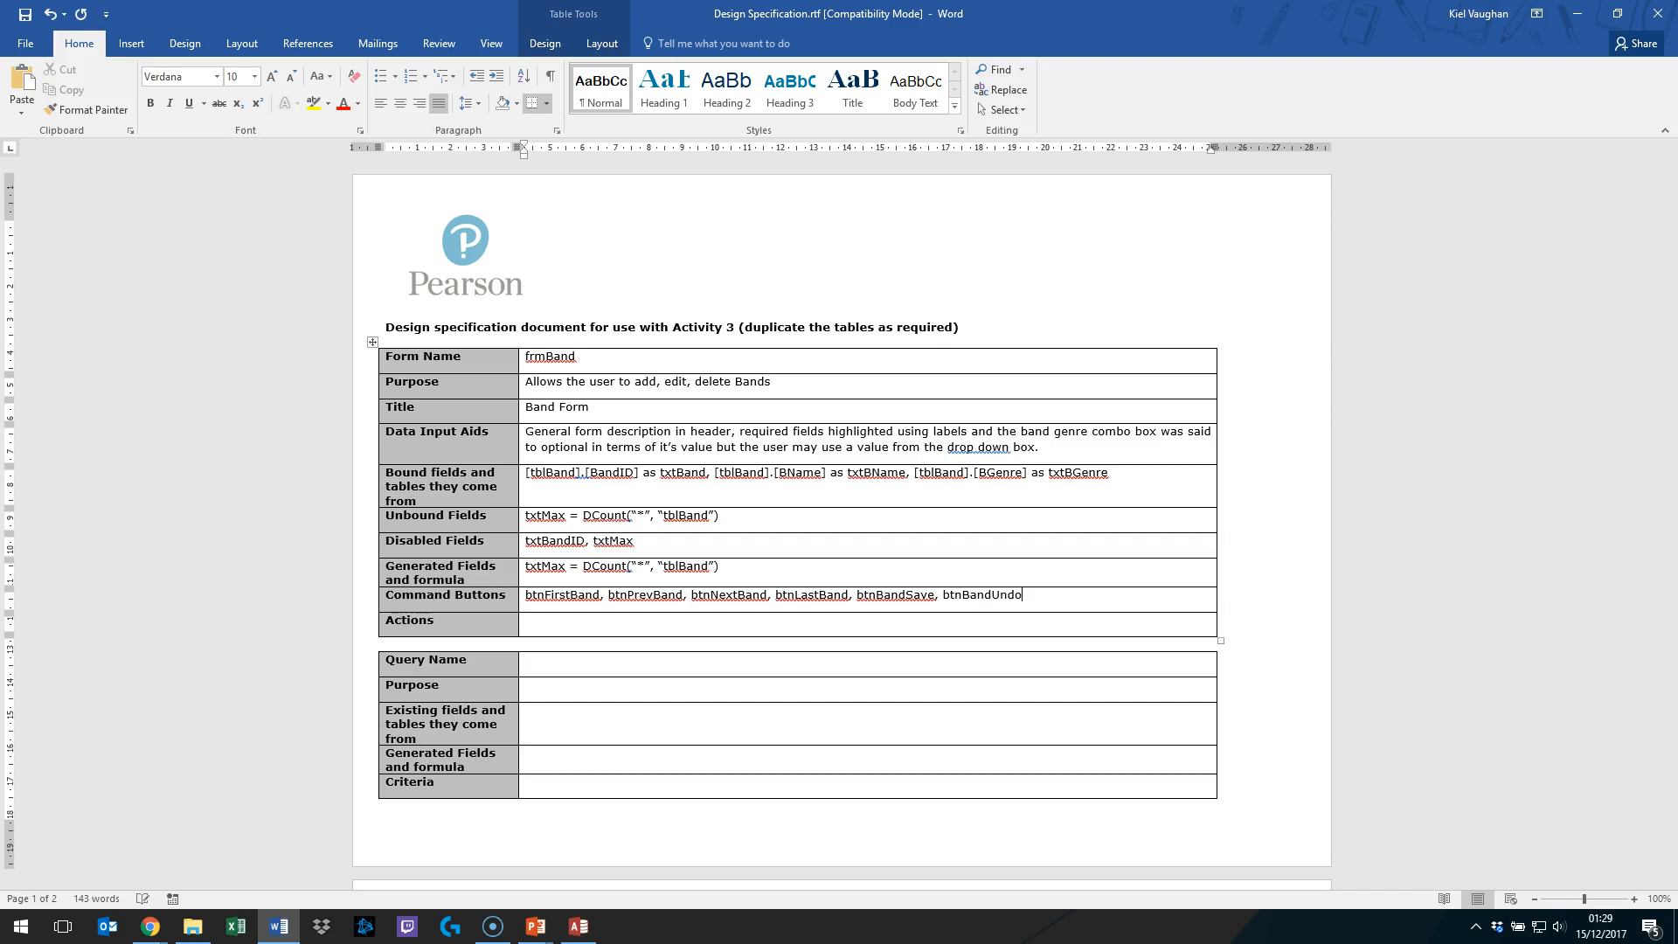
pyautogui.write(', Btn')
pyautogui.write('BandAfff')
pyautogui.click(1117, 601)
pyautogui.press('BackSpace')
pyautogui.press('BackSpace')
pyautogui.press('BackSpace')
pyautogui.write('dd')
# Step: Enter "Takes User to first record of band form" in the Actions row, followed by a line break
pyautogui.click(566, 629)
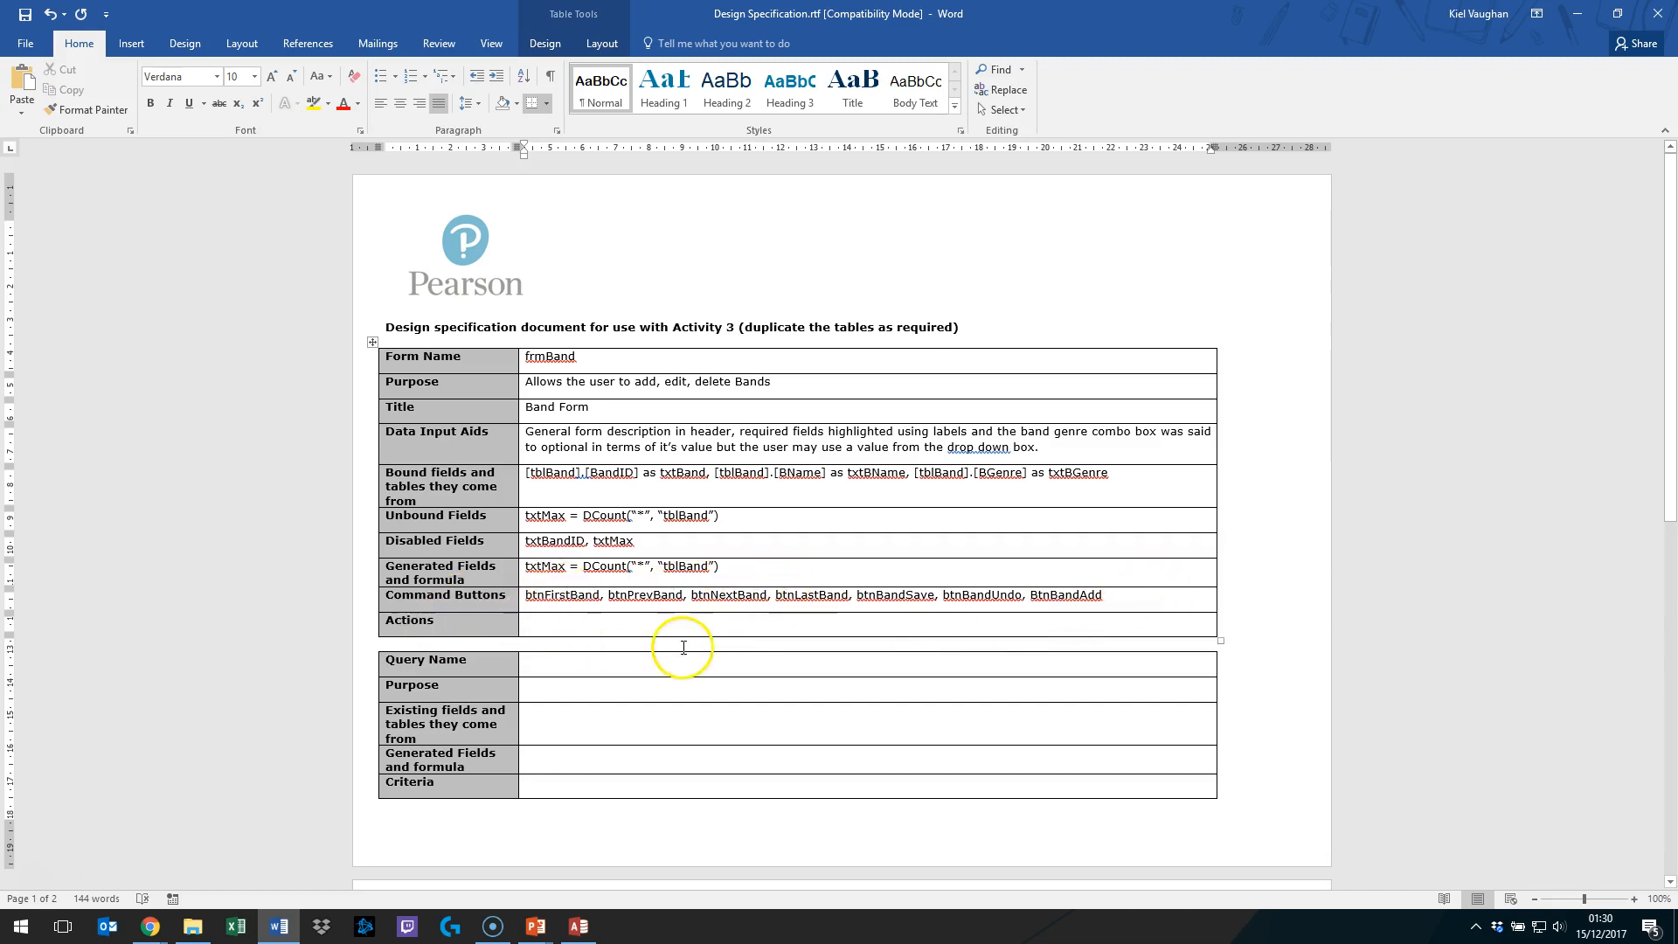
pyautogui.click(637, 619)
pyautogui.write('Takes Use')
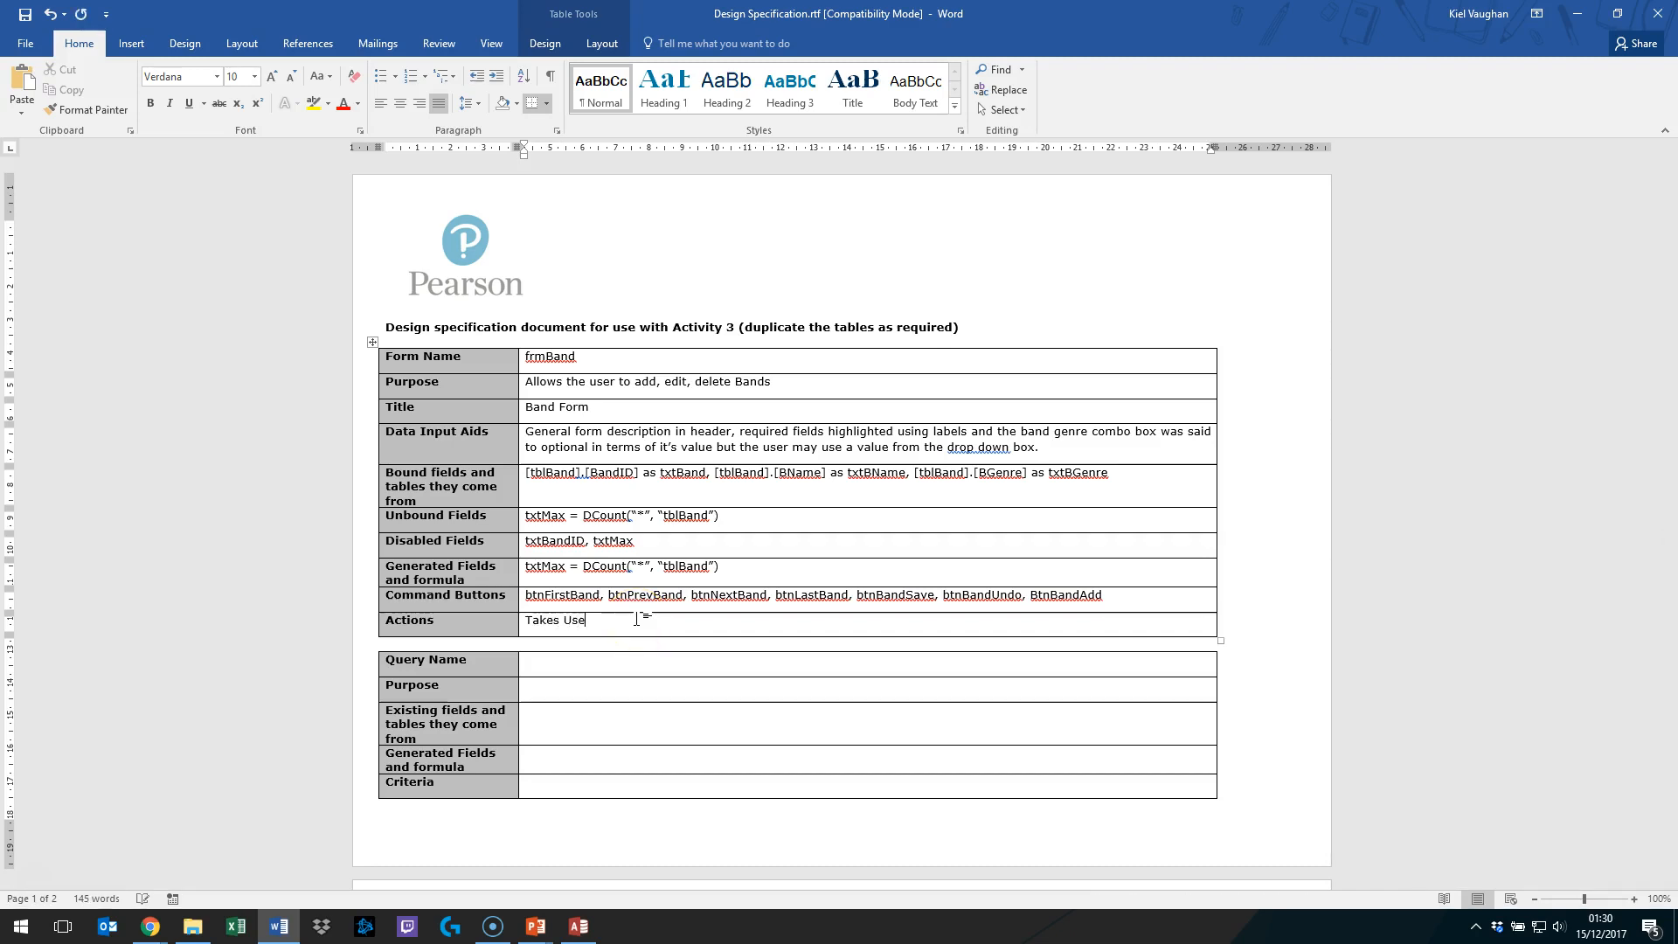
pyautogui.write('r to first ')
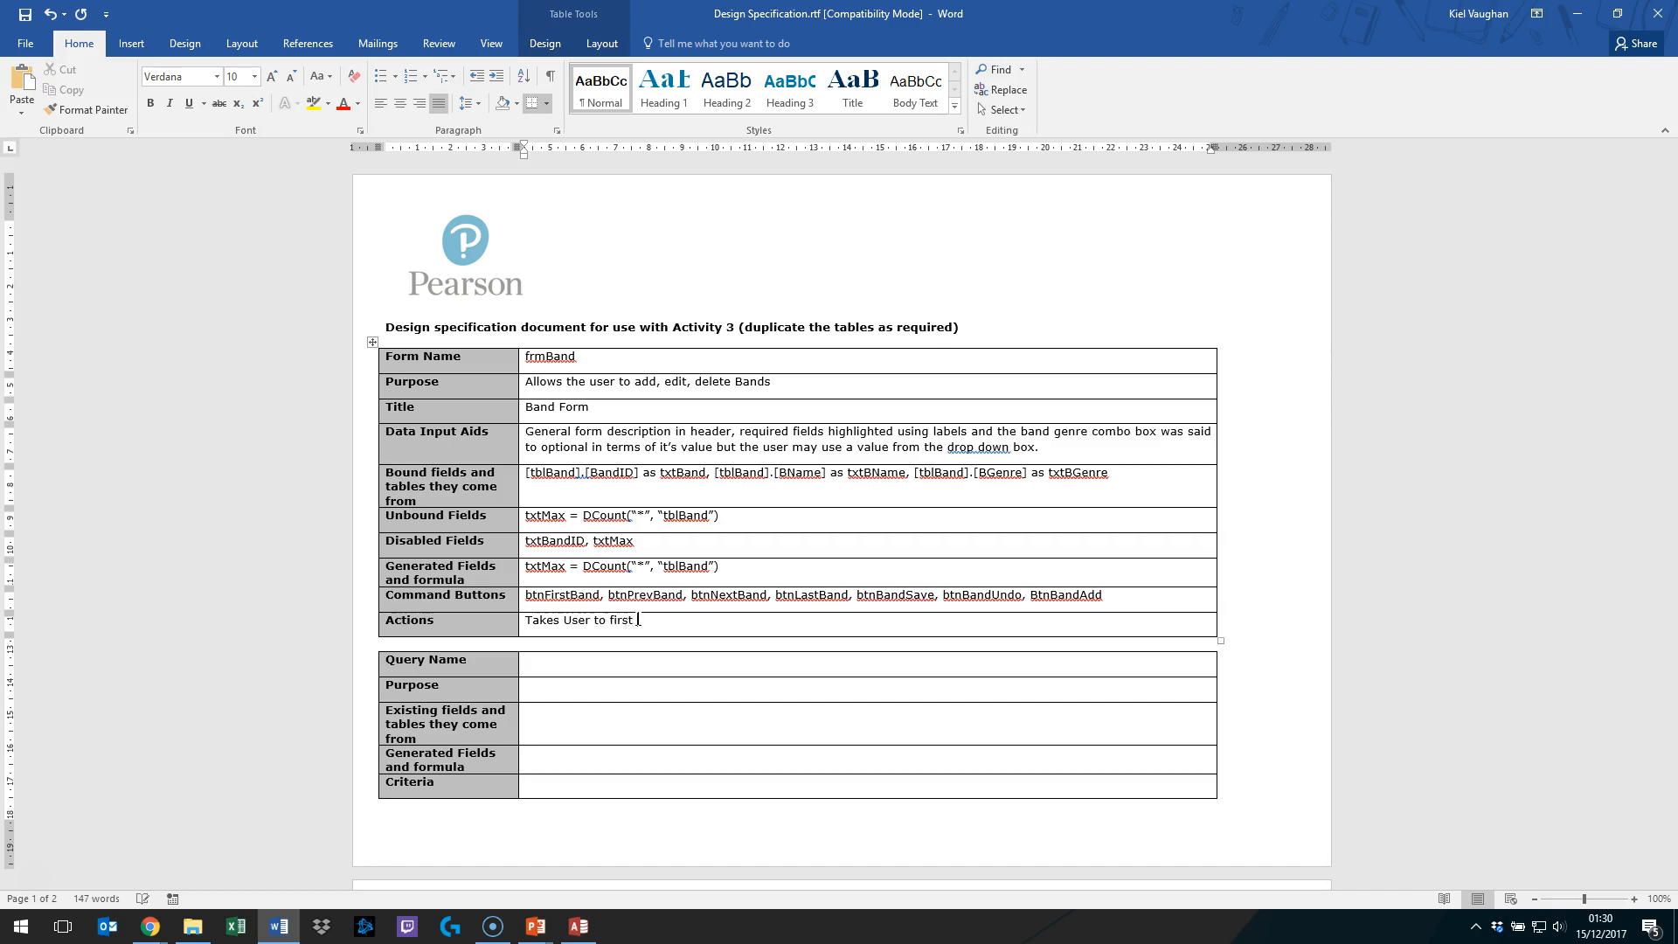
pyautogui.write('record of band form')
pyautogui.hotkey('shift', 'Return')
# Step: Left-align the text in the Actions row and the Command Buttons row
pyautogui.click(814, 696)
pyautogui.click(833, 622)
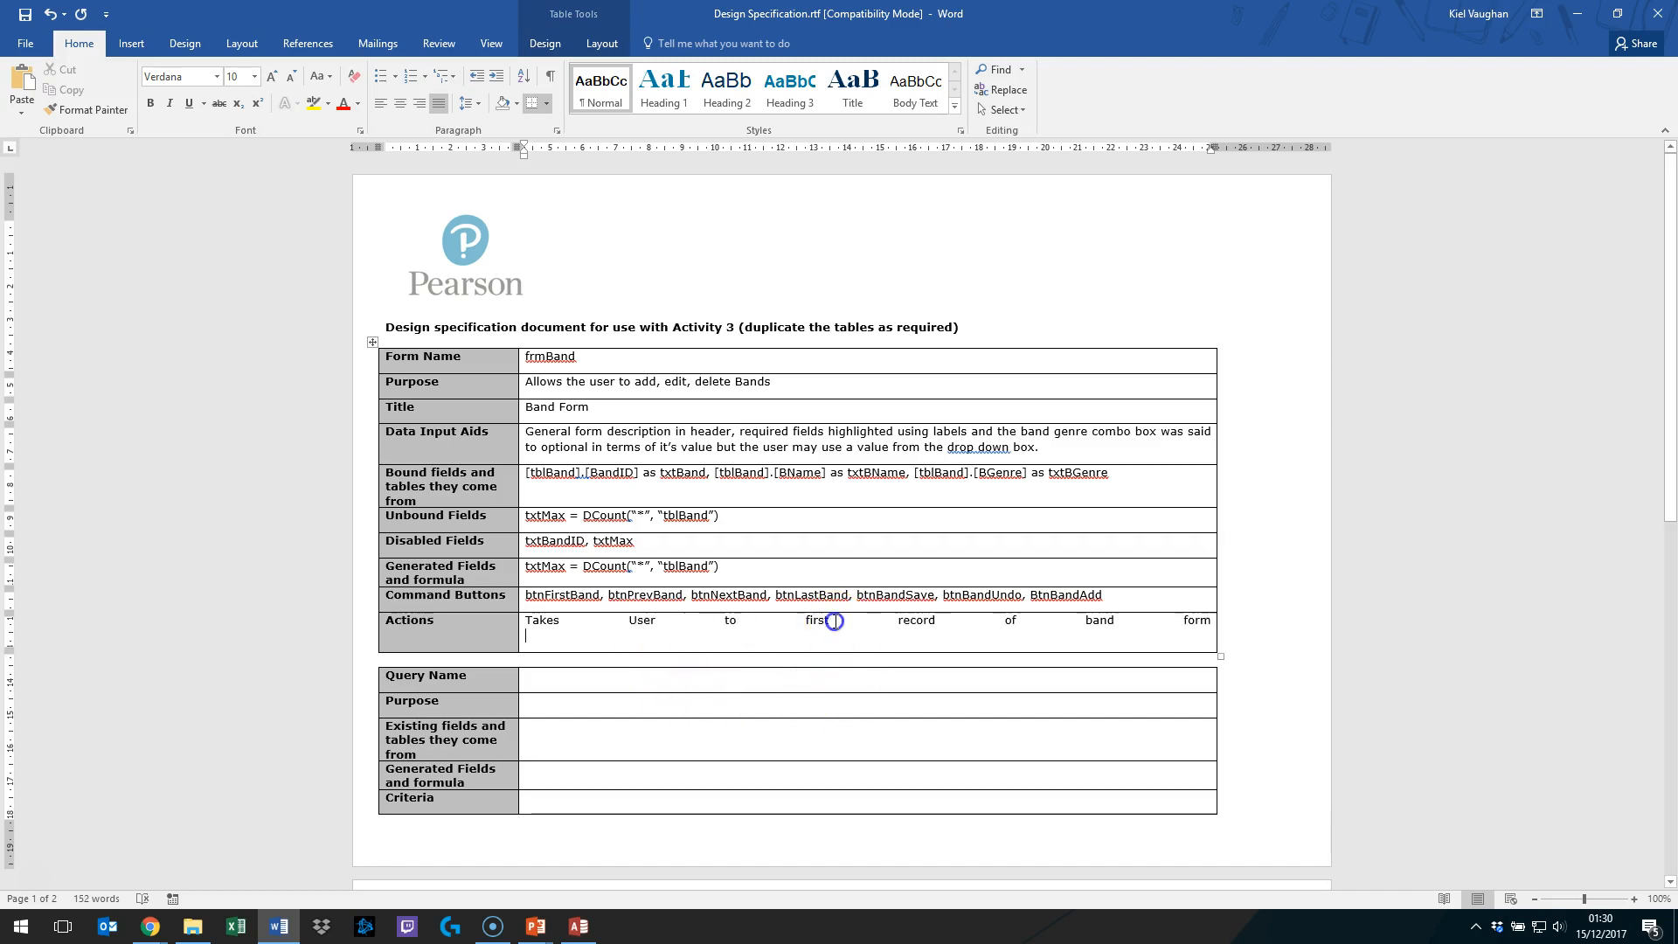
pyautogui.click(768, 625)
pyautogui.moveTo(768, 624); pyautogui.dragTo(768, 637)
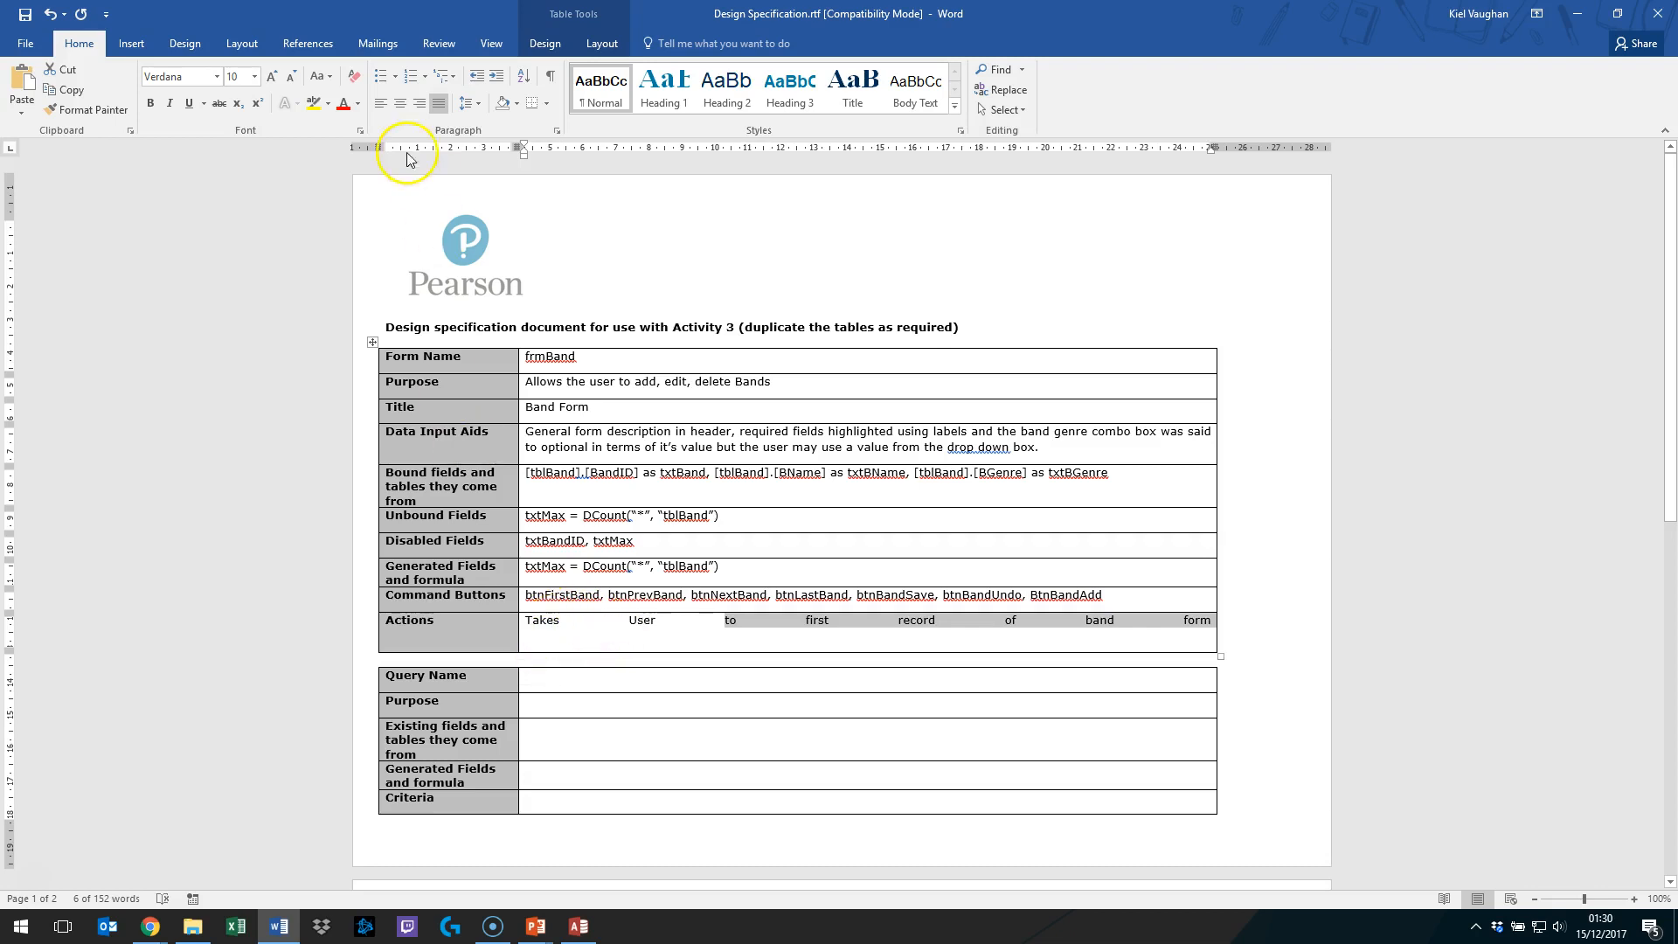
pyautogui.click(374, 105)
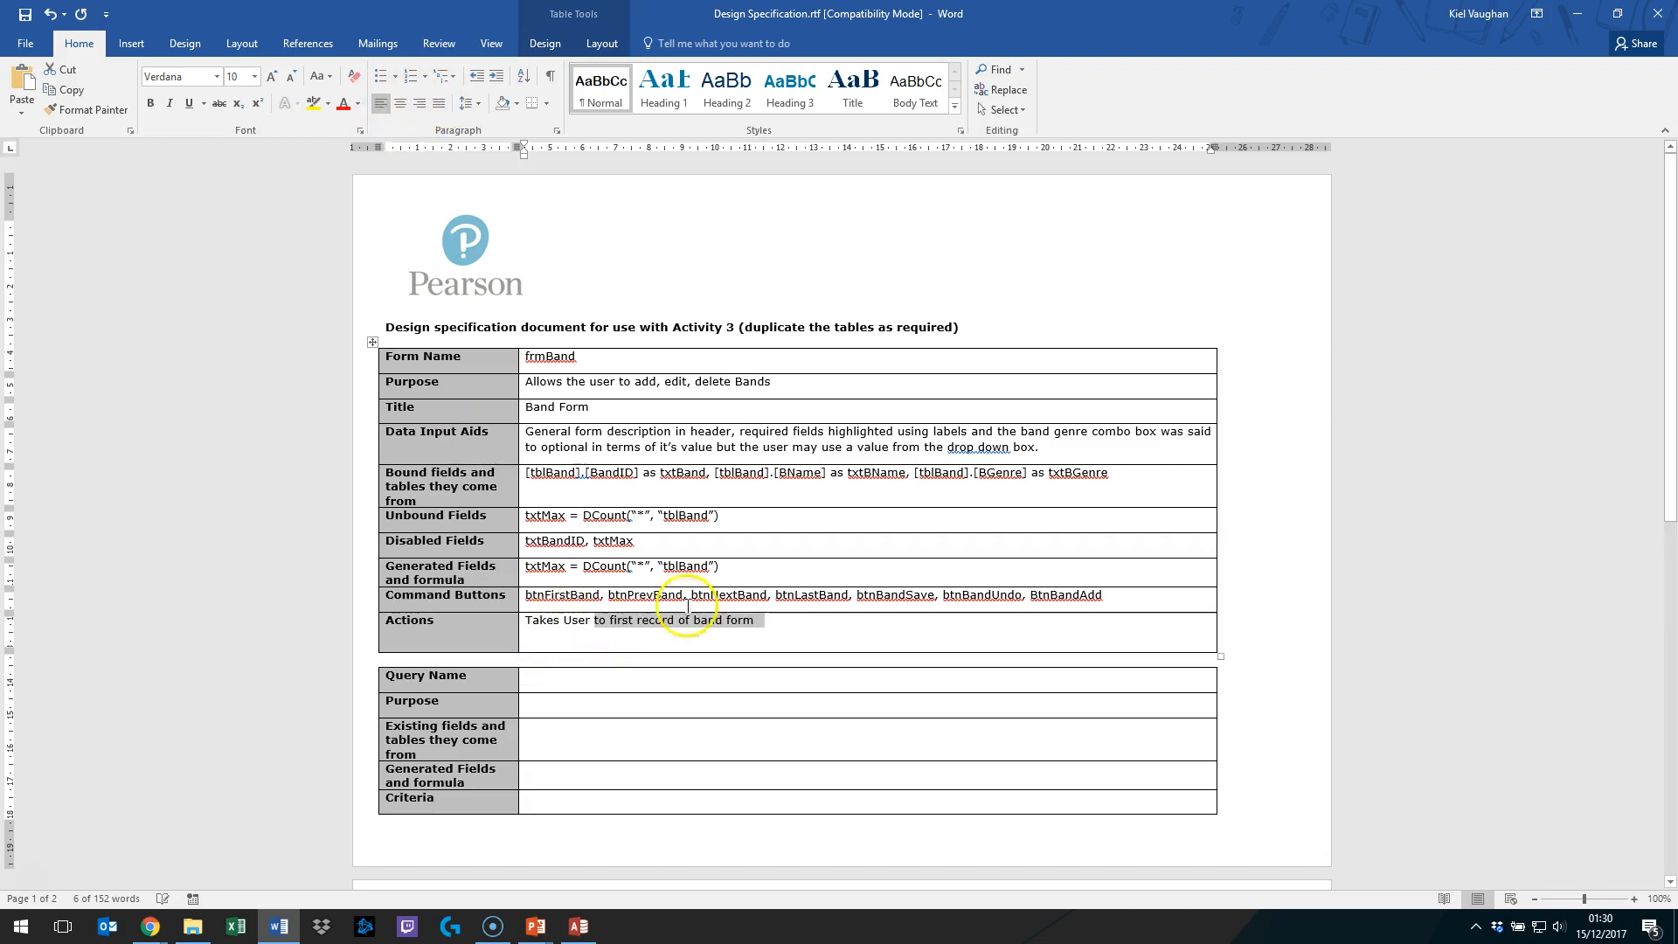
pyautogui.click(577, 595)
pyautogui.click(380, 103)
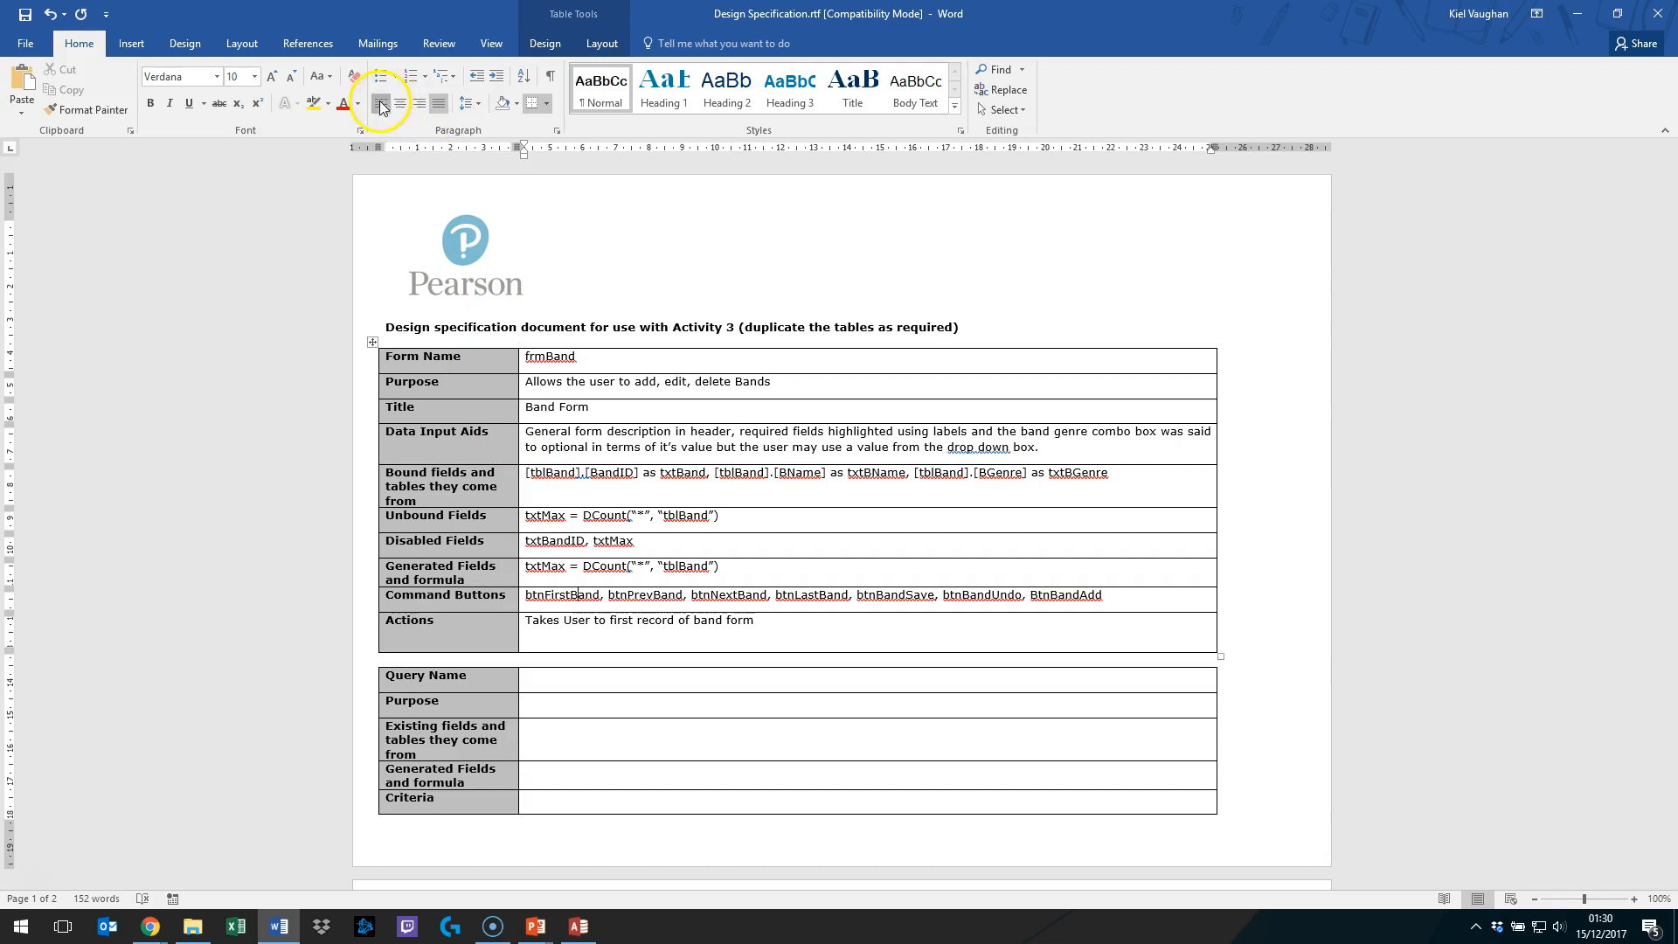
# Step: Split the Command Buttons list so that each of the button names from btnFirstBand to BtnBandAdd stands on its own line
pyautogui.click(602, 595)
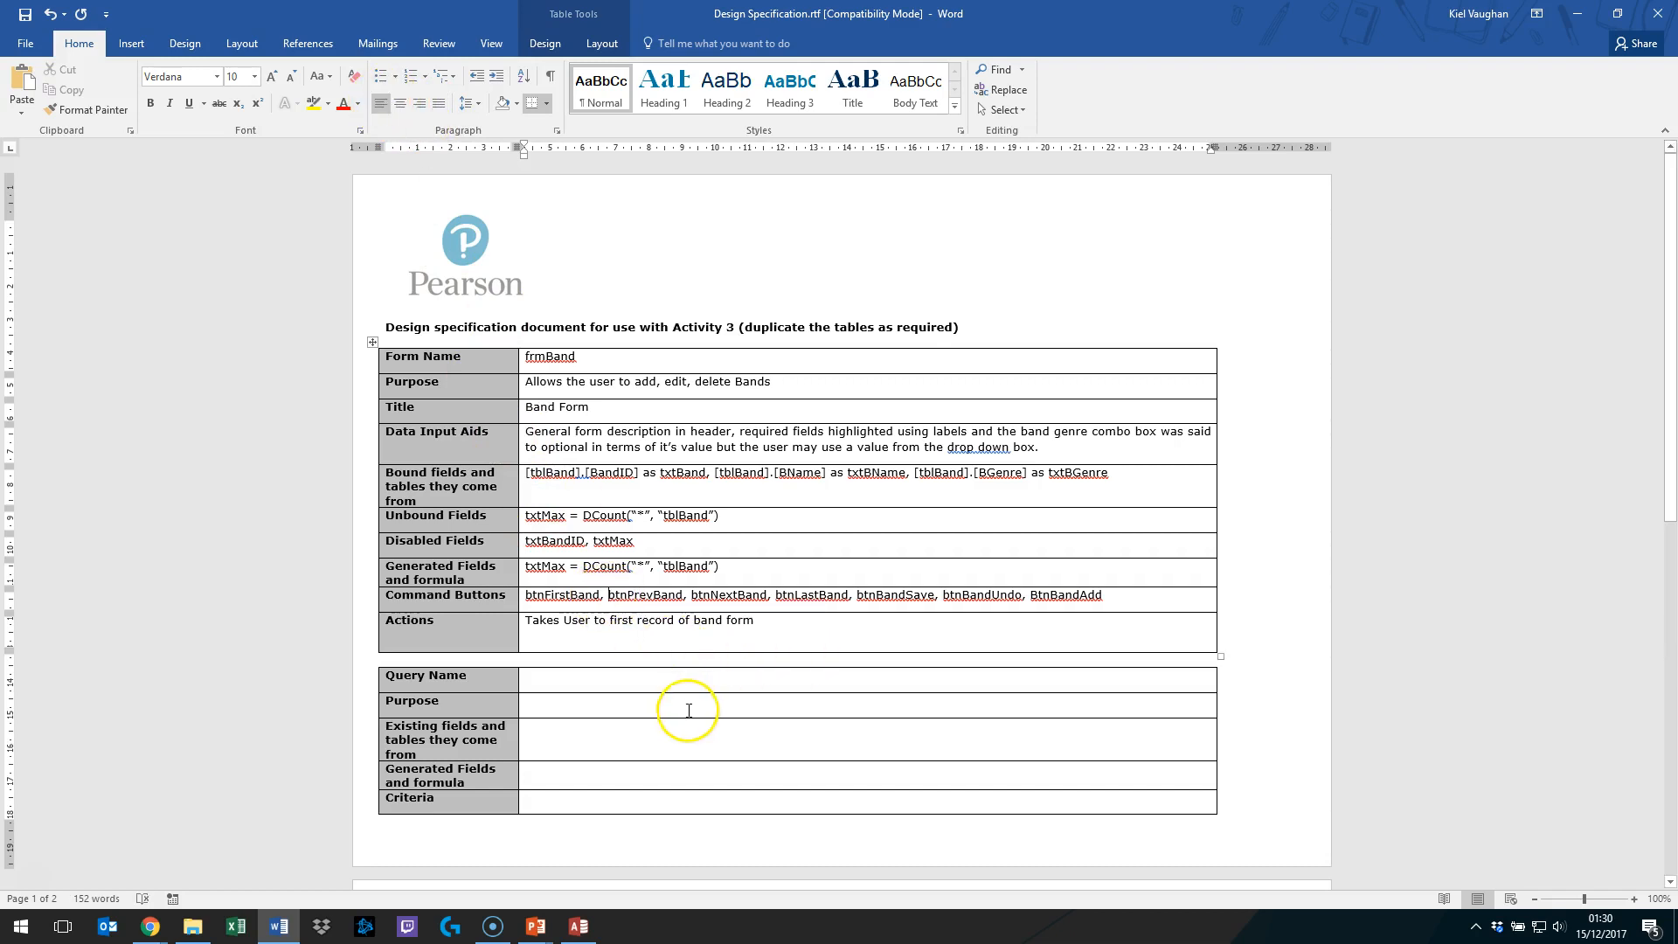
pyautogui.press('Return')
pyautogui.hotkey('ctrl', 'Right')
pyautogui.hotkey('ctrl', 'Right')
pyautogui.press('Return')
pyautogui.press('Right')
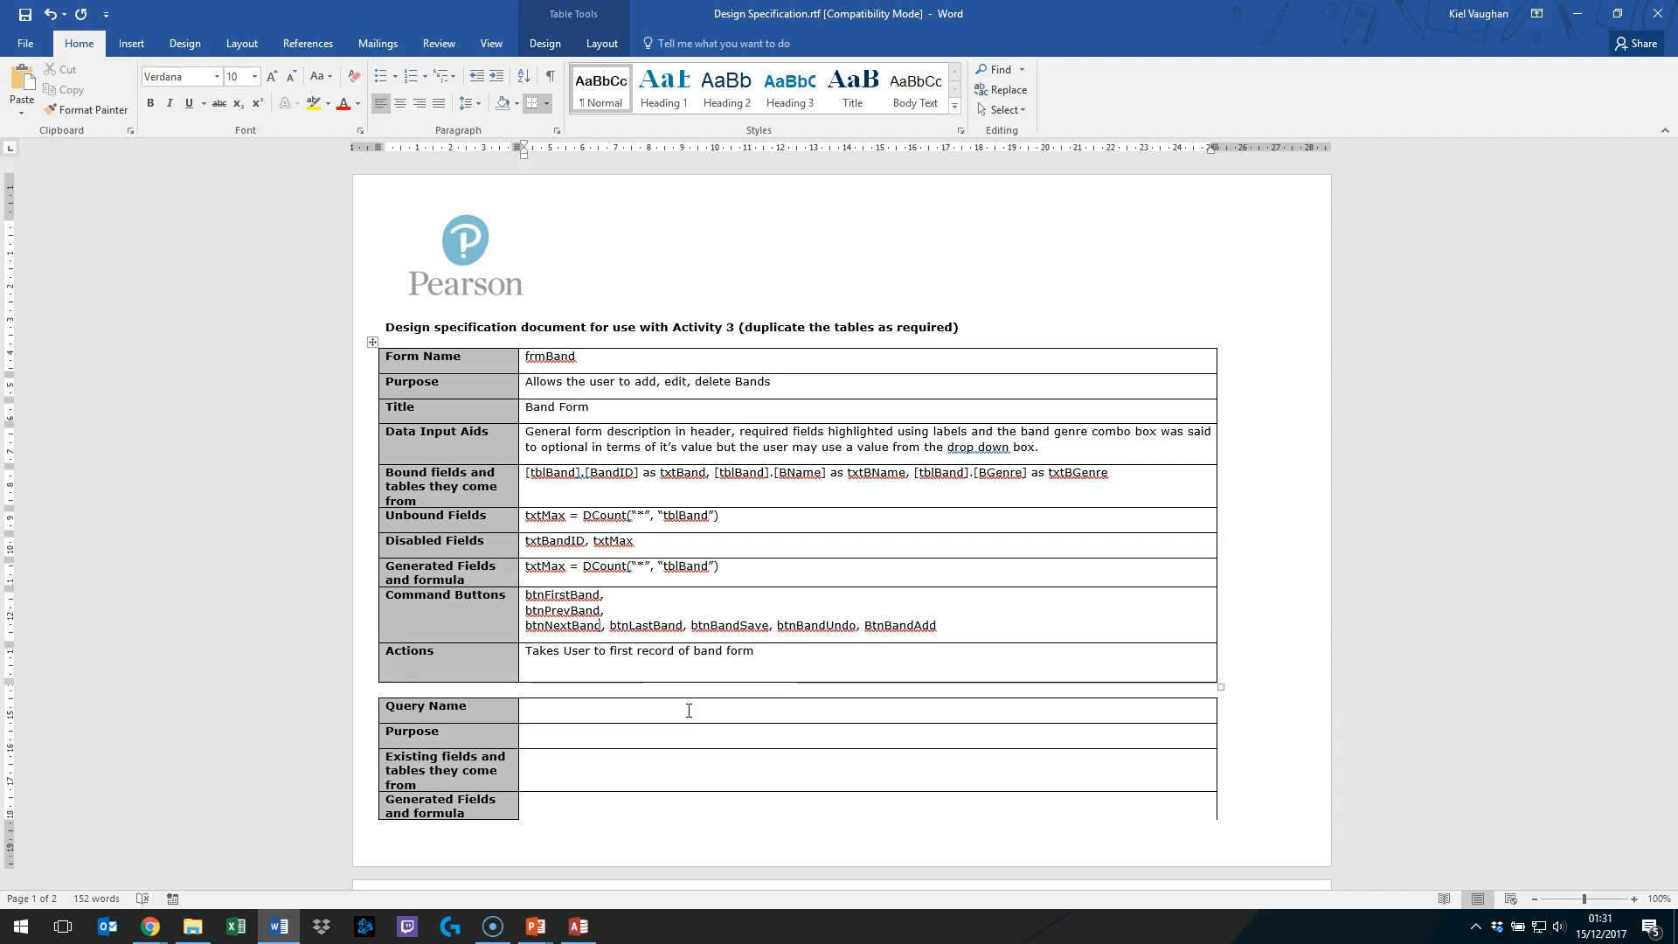
pyautogui.press('Return')
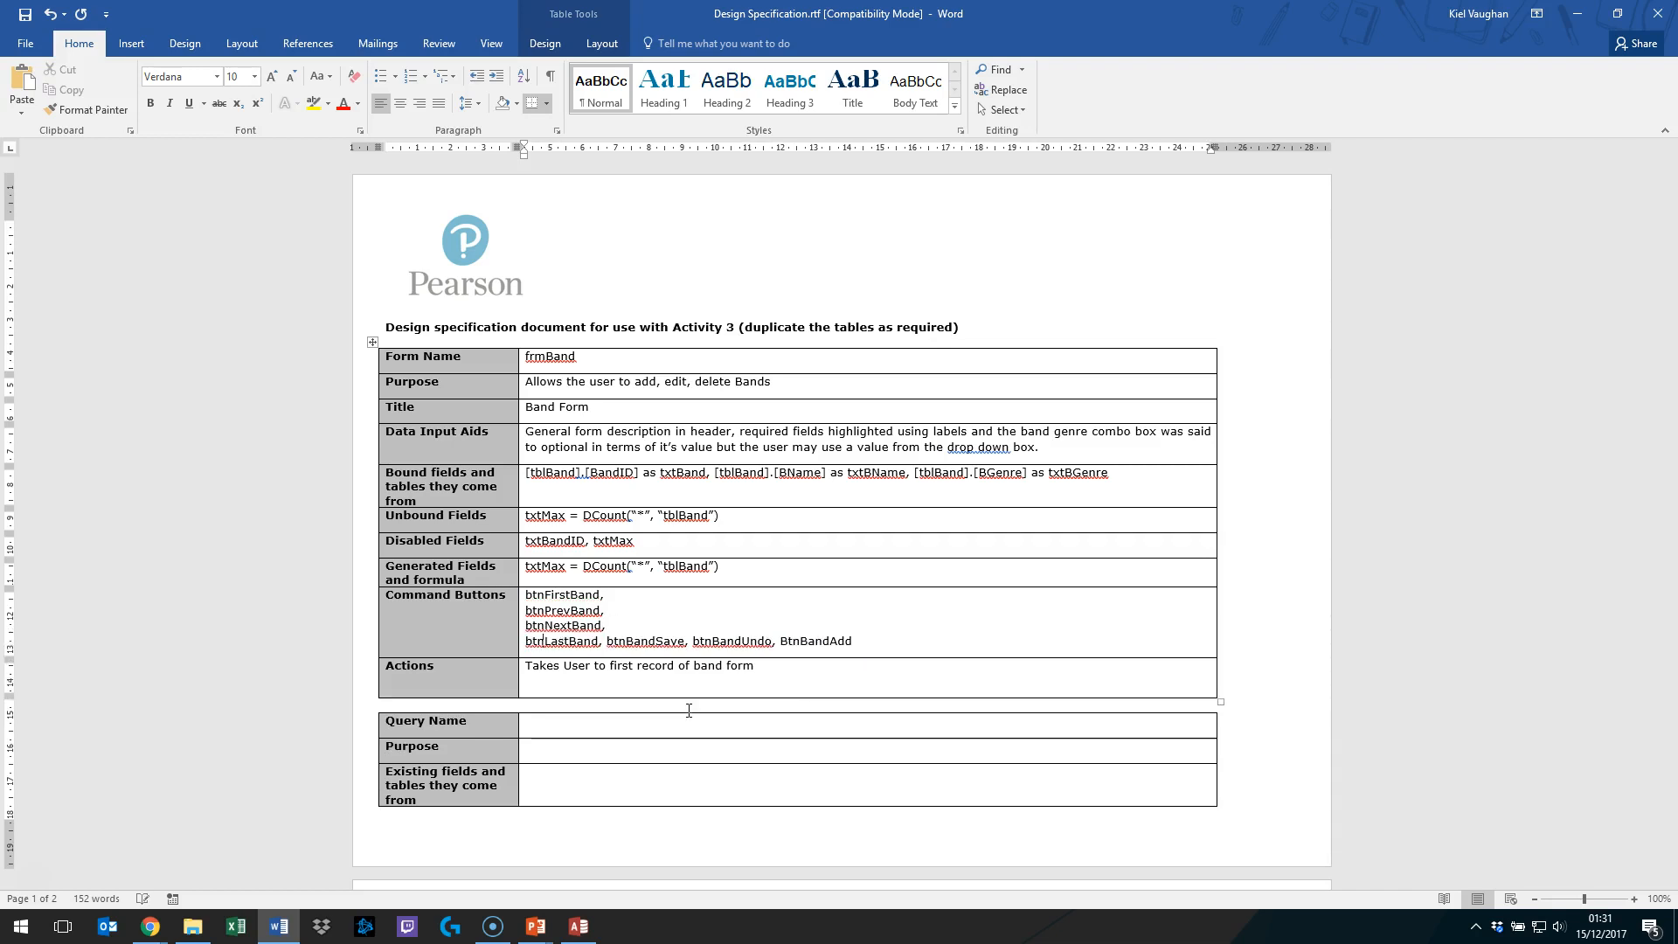
pyautogui.press('Return')
pyautogui.hotkey('ctrl', 'Right')
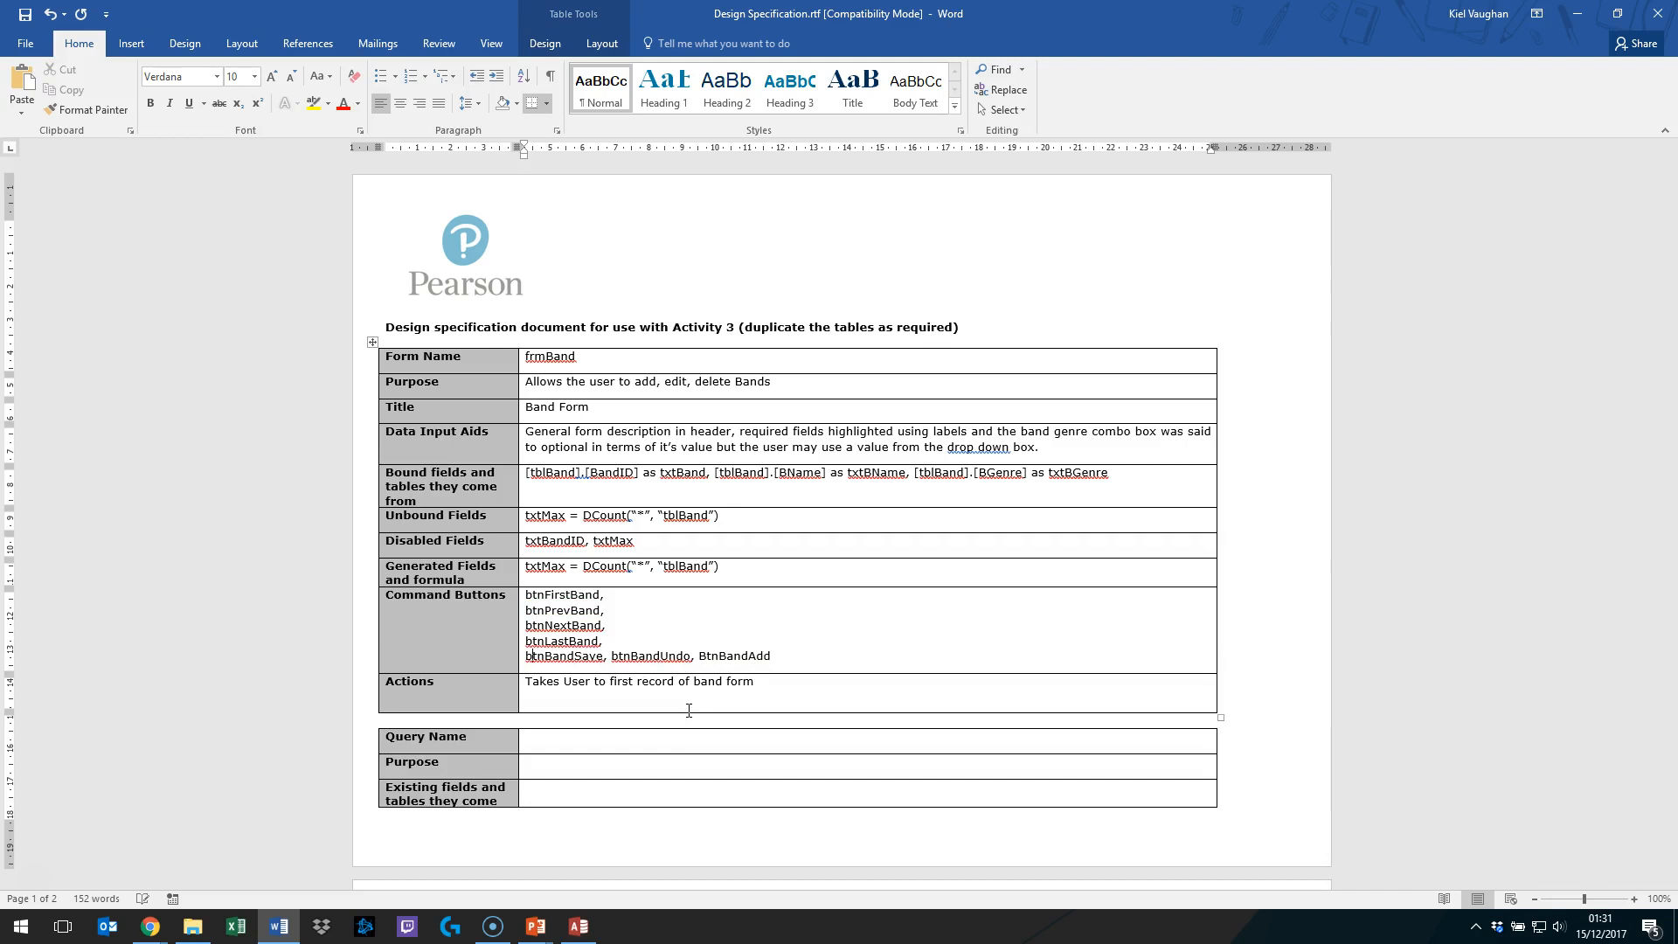
pyautogui.hotkey('ctrl', 'Right')
pyautogui.press('Return')
pyautogui.hotkey('ctrl', 'Right')
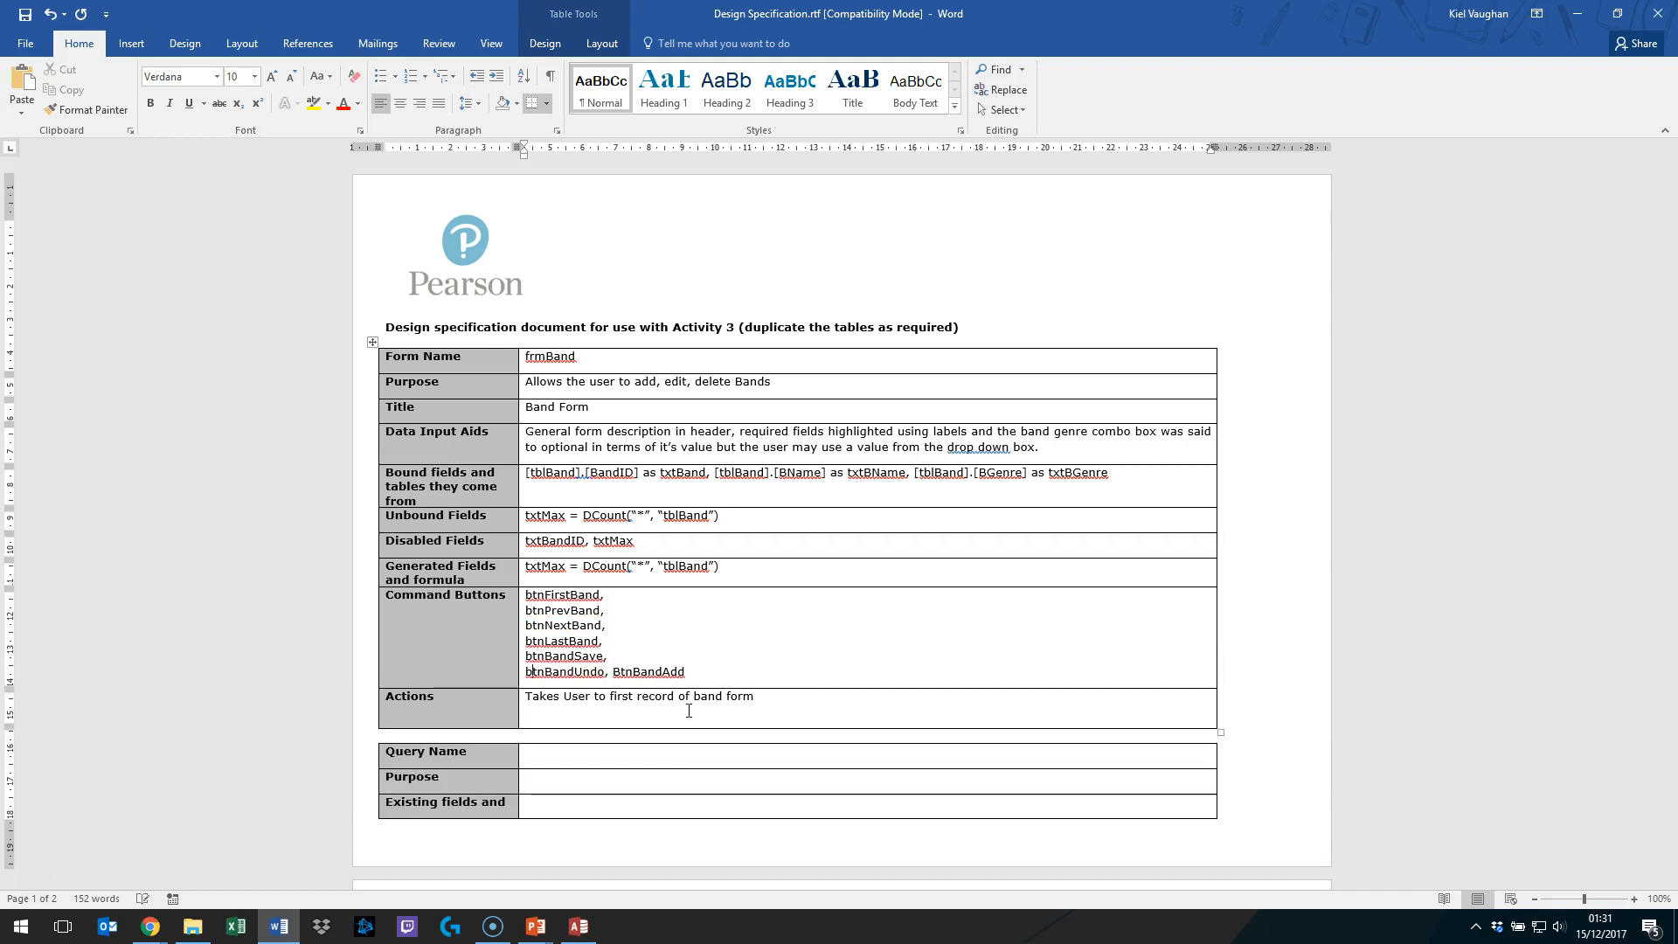
pyautogui.press('Return')
# Step: End the first Actions entry with a full stop and add the paragraph "Takes the user to previous record" below it
pyautogui.click(780, 725)
pyautogui.click(780, 716)
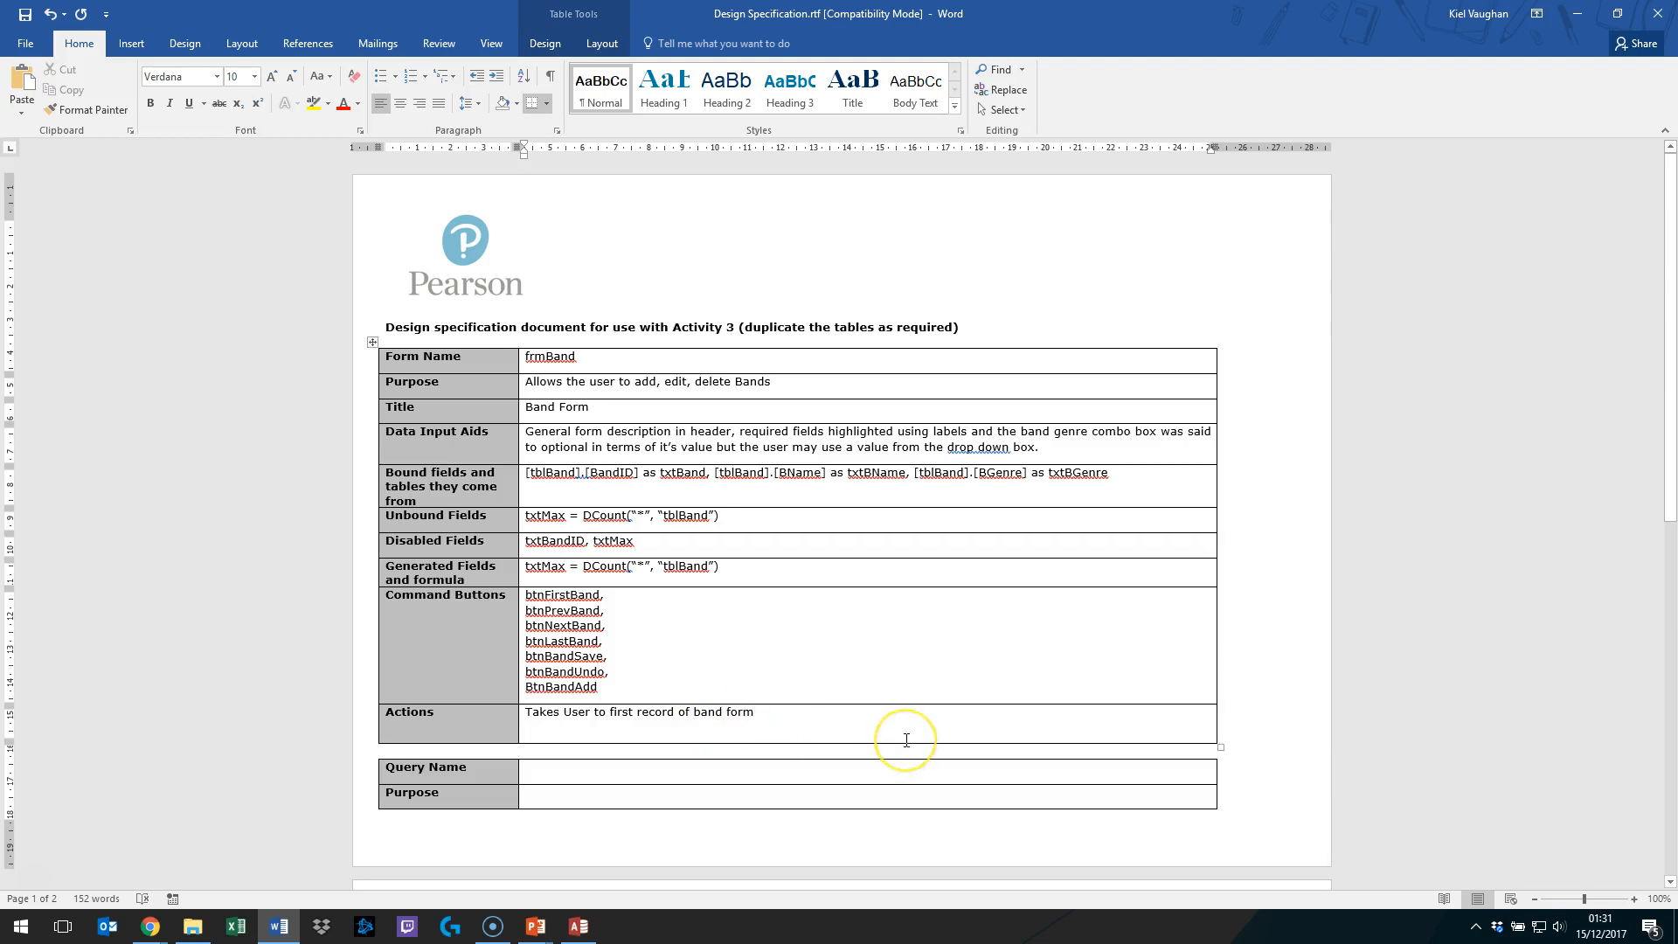
pyautogui.write('.')
pyautogui.press('Return')
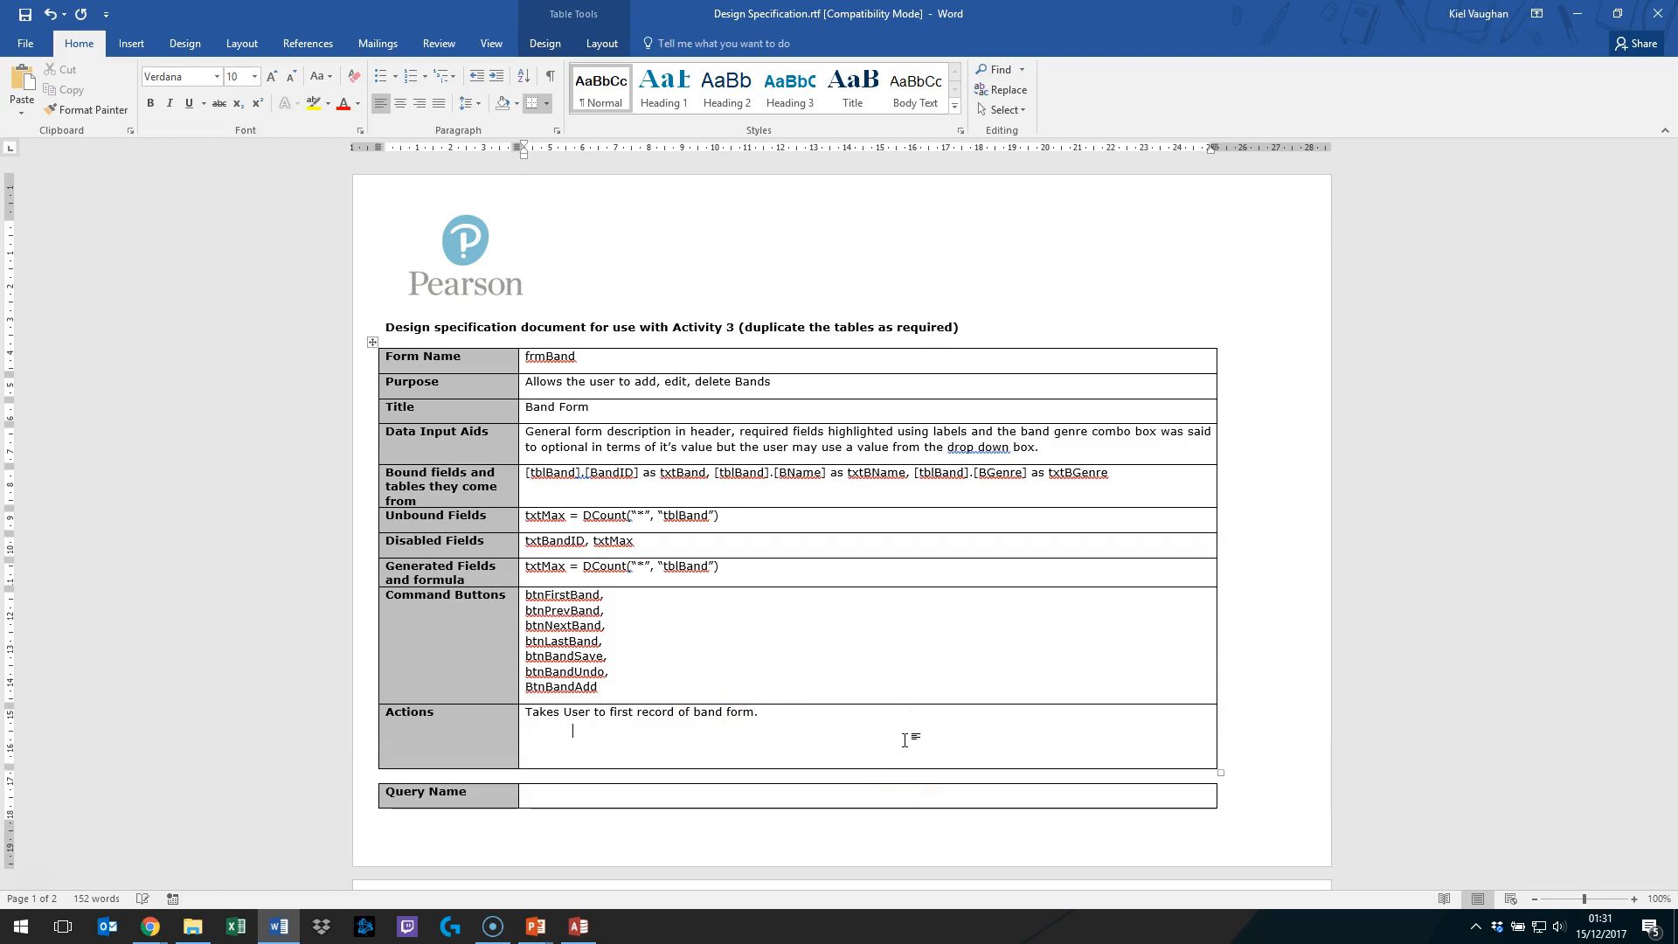
pyautogui.write('Takes')
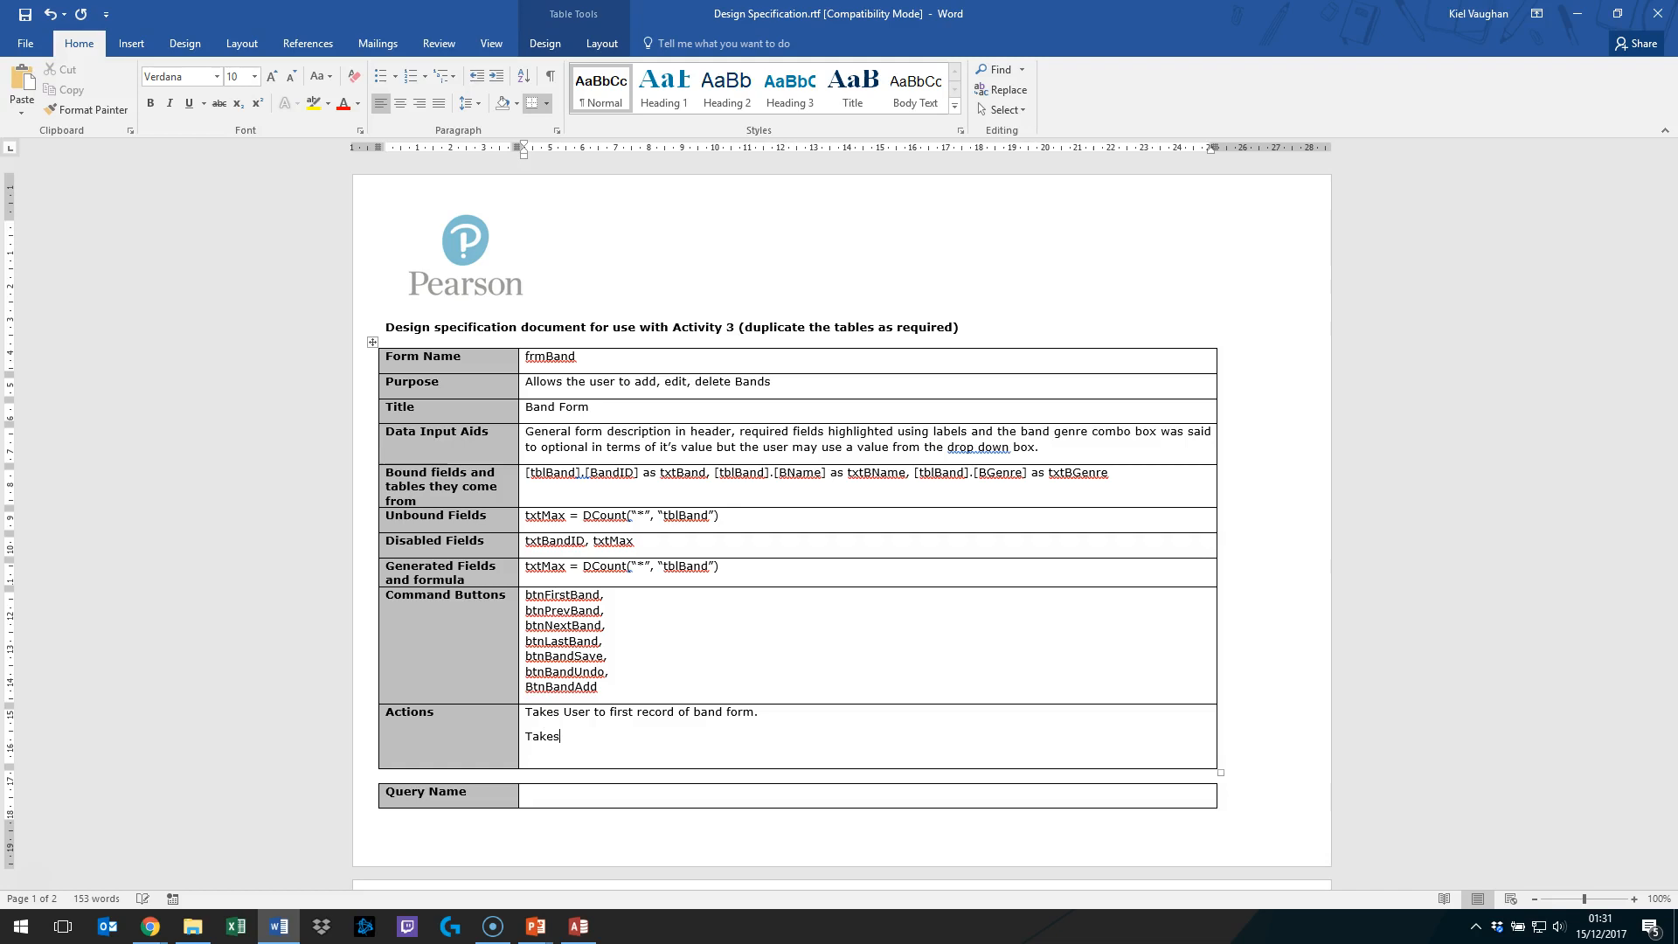
pyautogui.write(' the us')
pyautogui.press('BackSpace')
pyautogui.write('user to previous record')
pyautogui.press('Return')
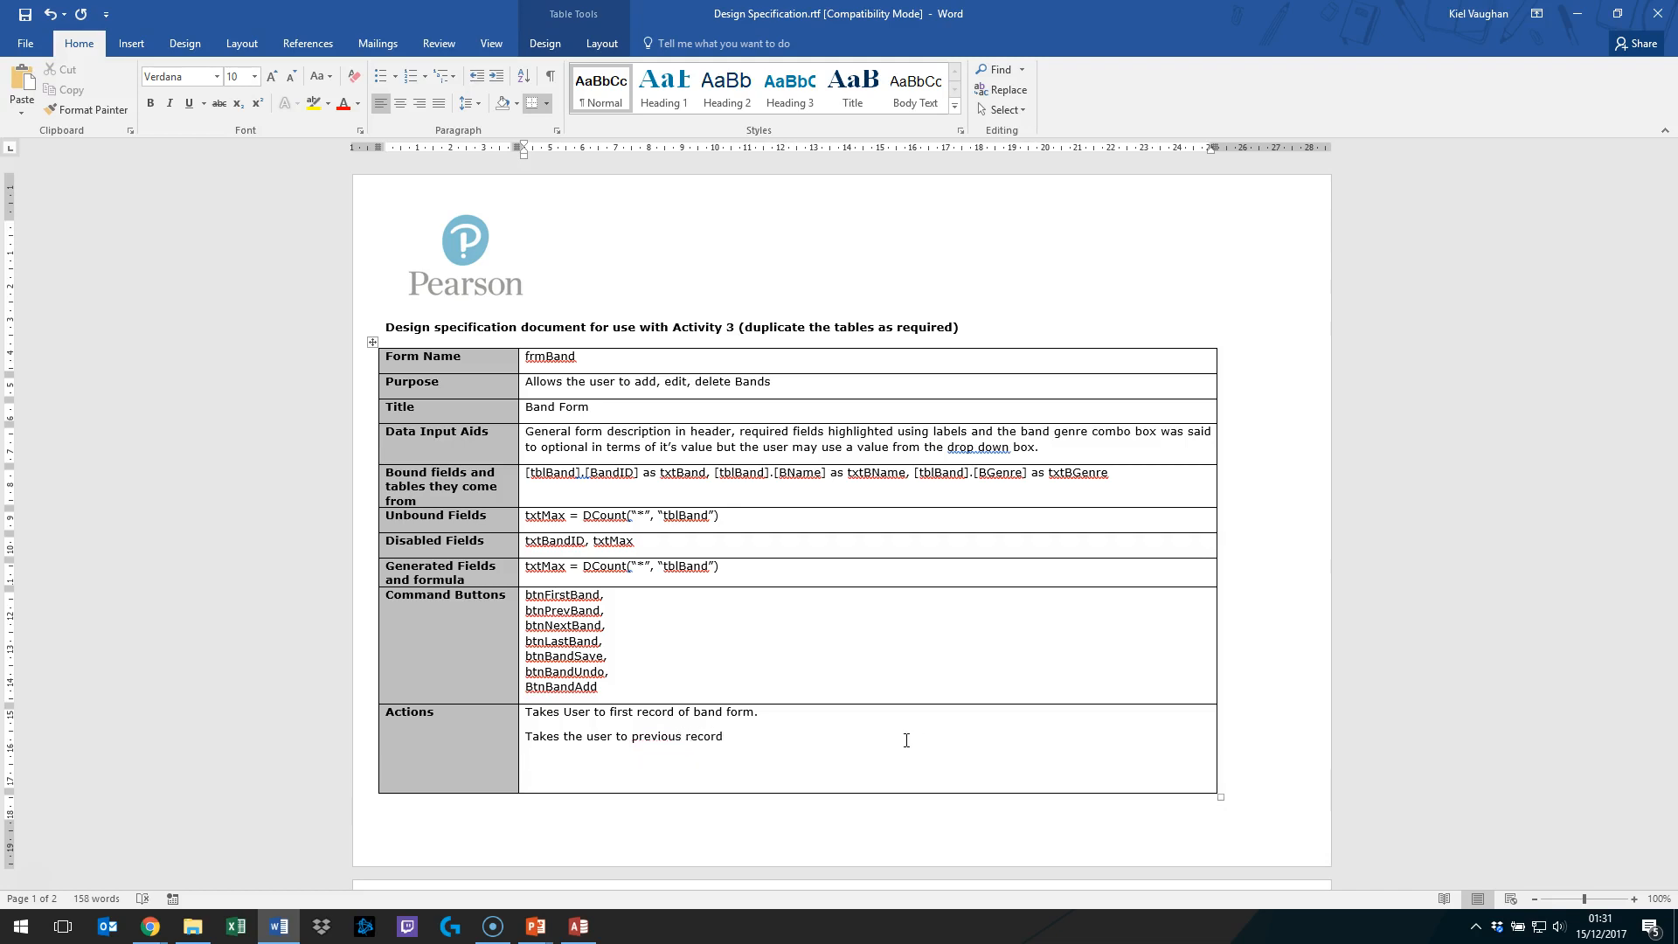
# Step: Add the Actions paragraphs "Takes the user to the next record" and "Takes the User to the Last Record"
pyautogui.write('e')
pyautogui.write('R')
pyautogui.press('BackSpace')
pyautogui.write('Takes the user t')
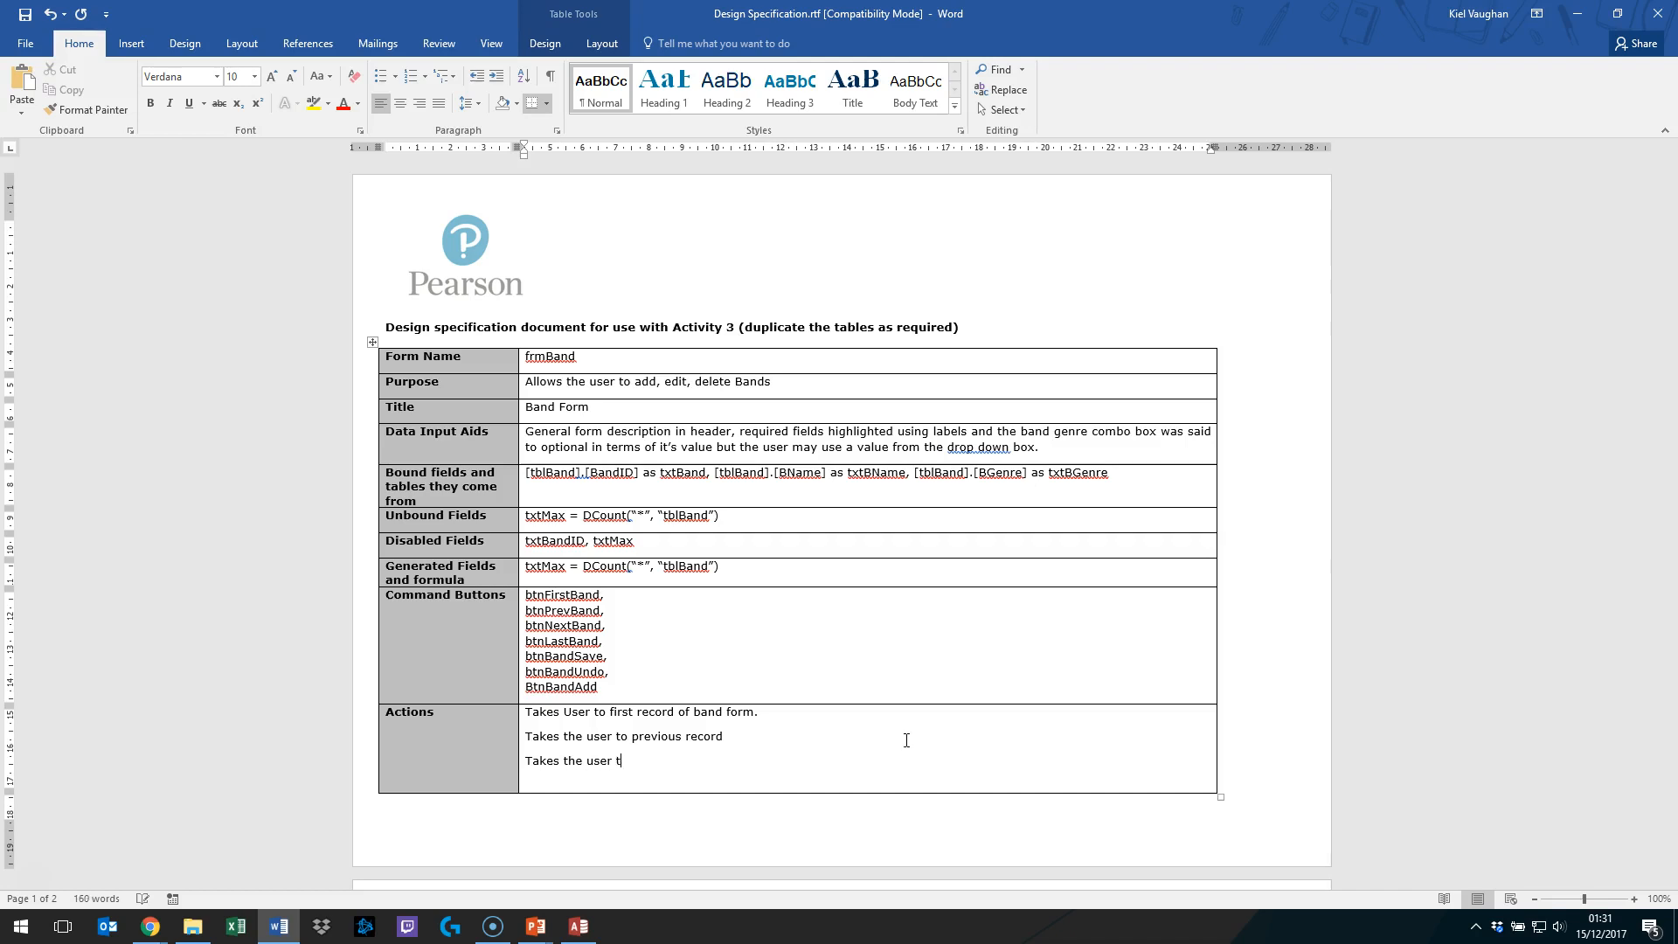
pyautogui.write('o the next record')
pyautogui.press('Return')
pyautogui.write('Takes the User to the Last')
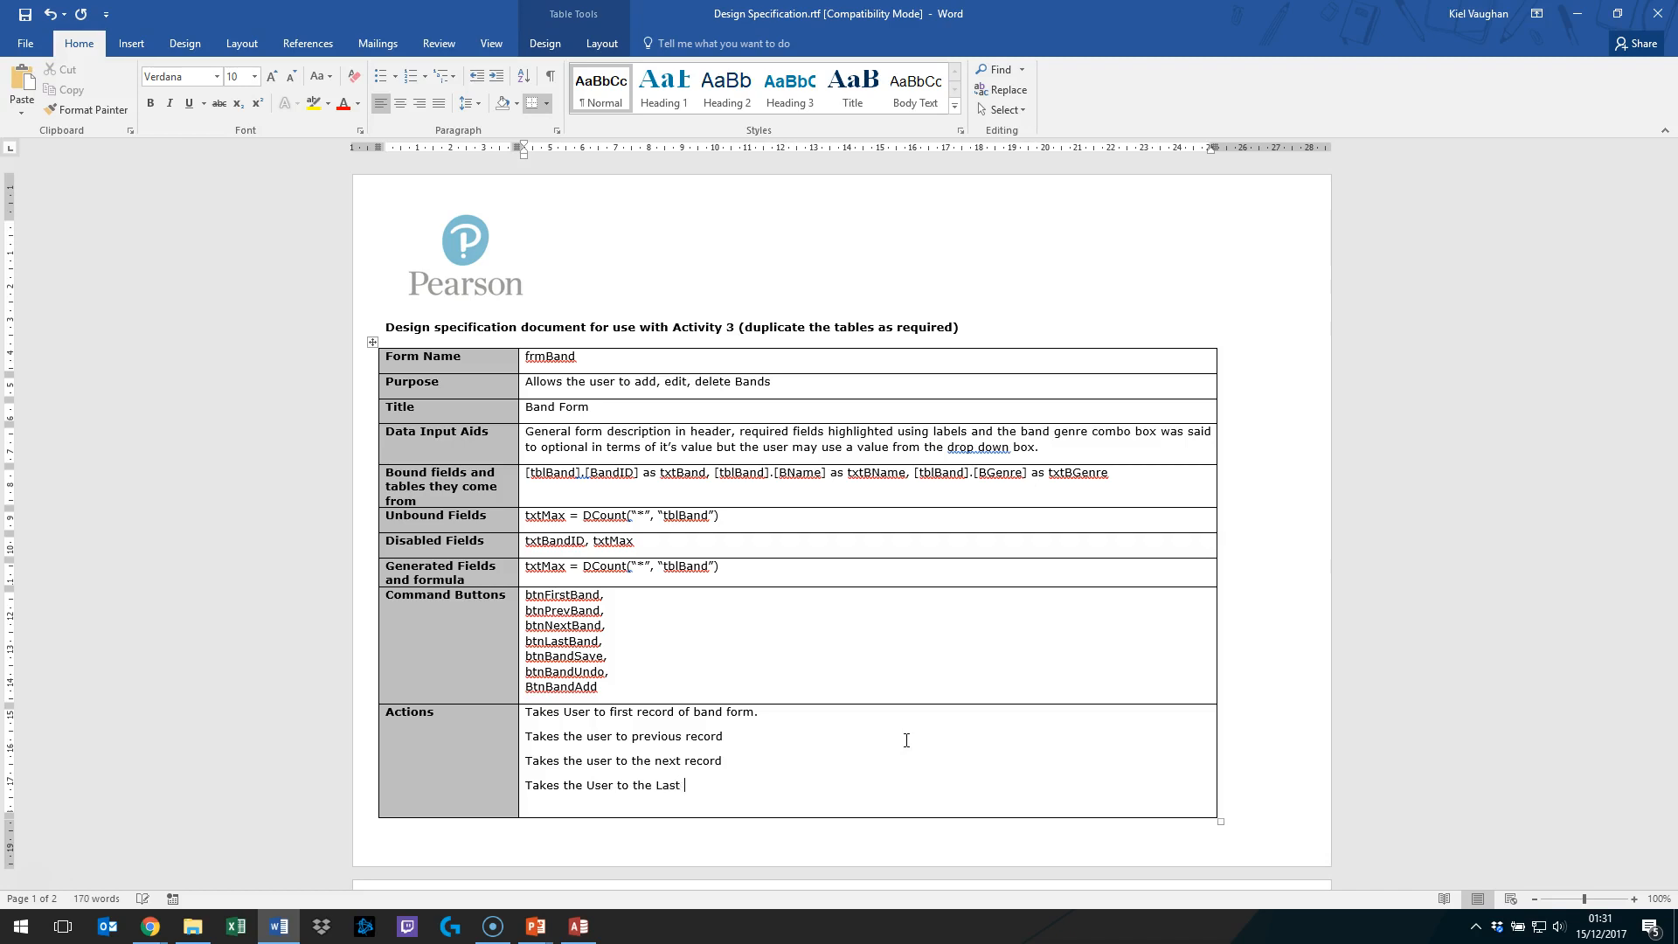
pyautogui.write(' Record,')
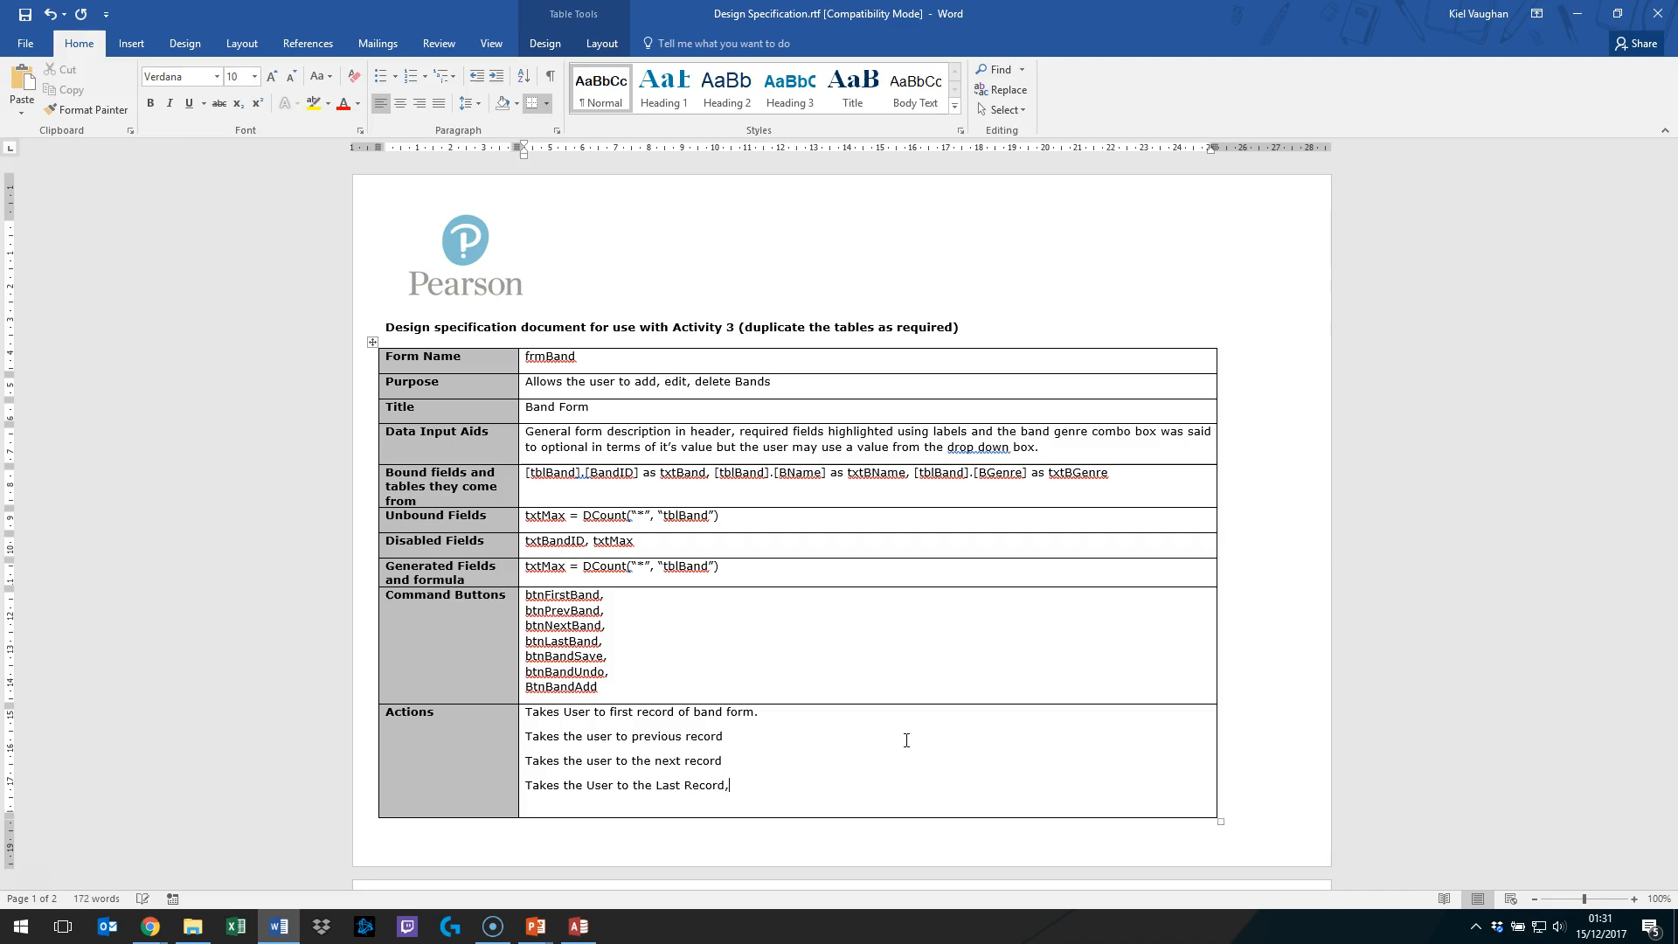
pyautogui.press('Return')
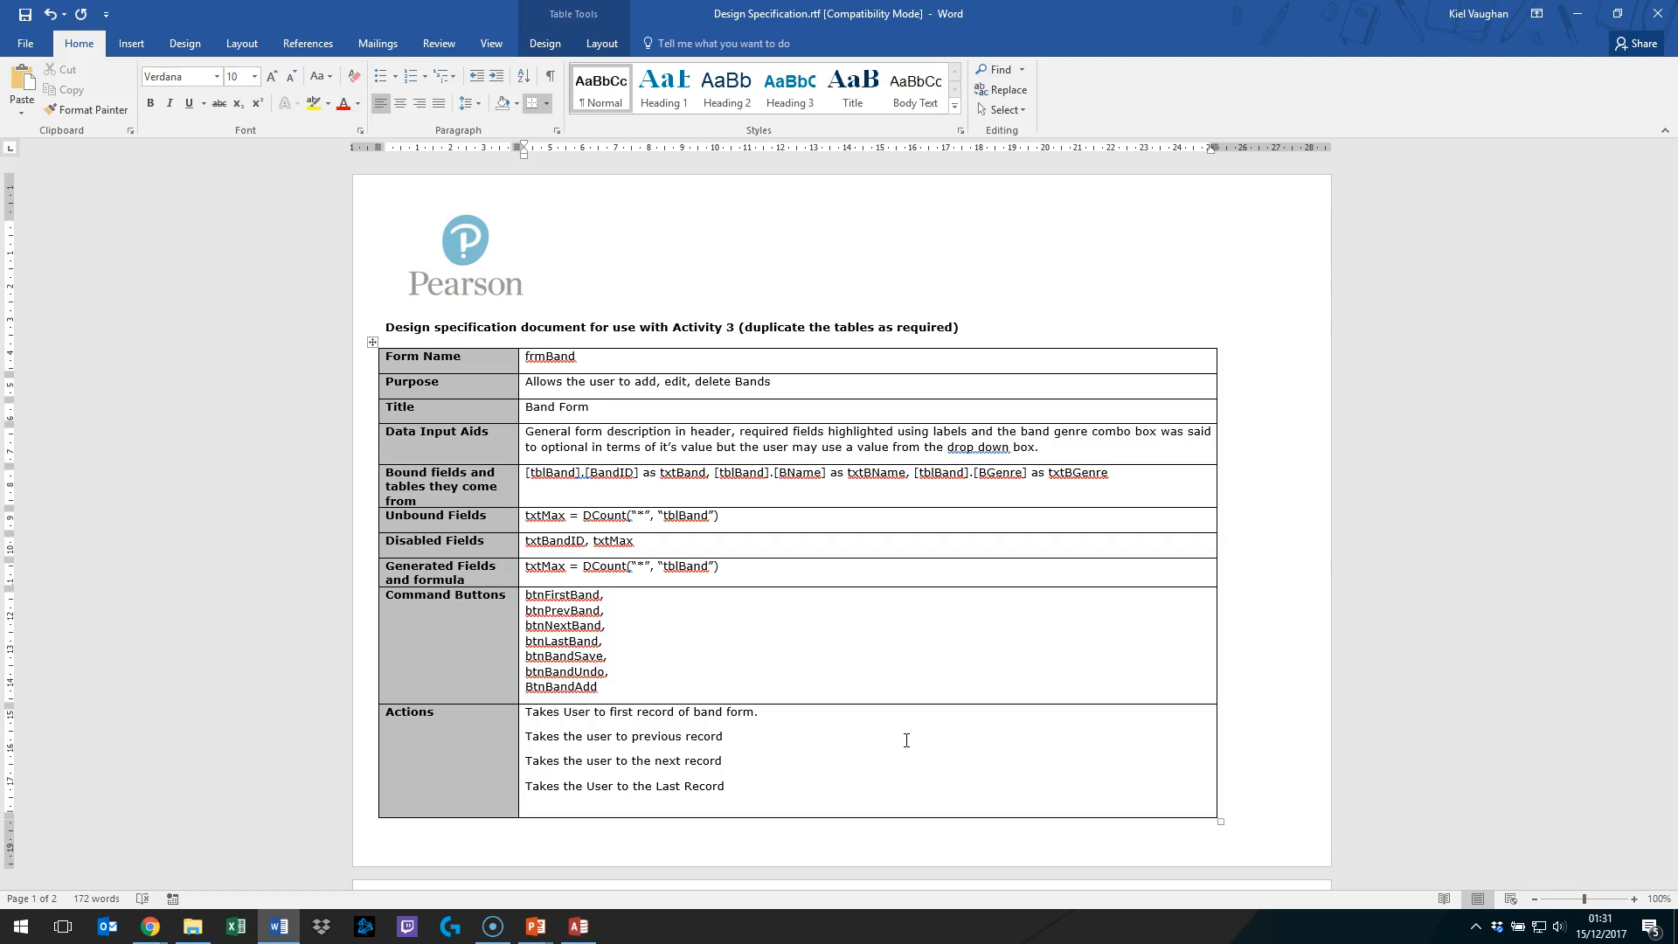
# Step: Add the Actions paragraphs "Saves the current record" and "Undoes all the changes made to the current record"
pyautogui.write('Saves the c')
pyautogui.write('urrent record')
pyautogui.press('Return')
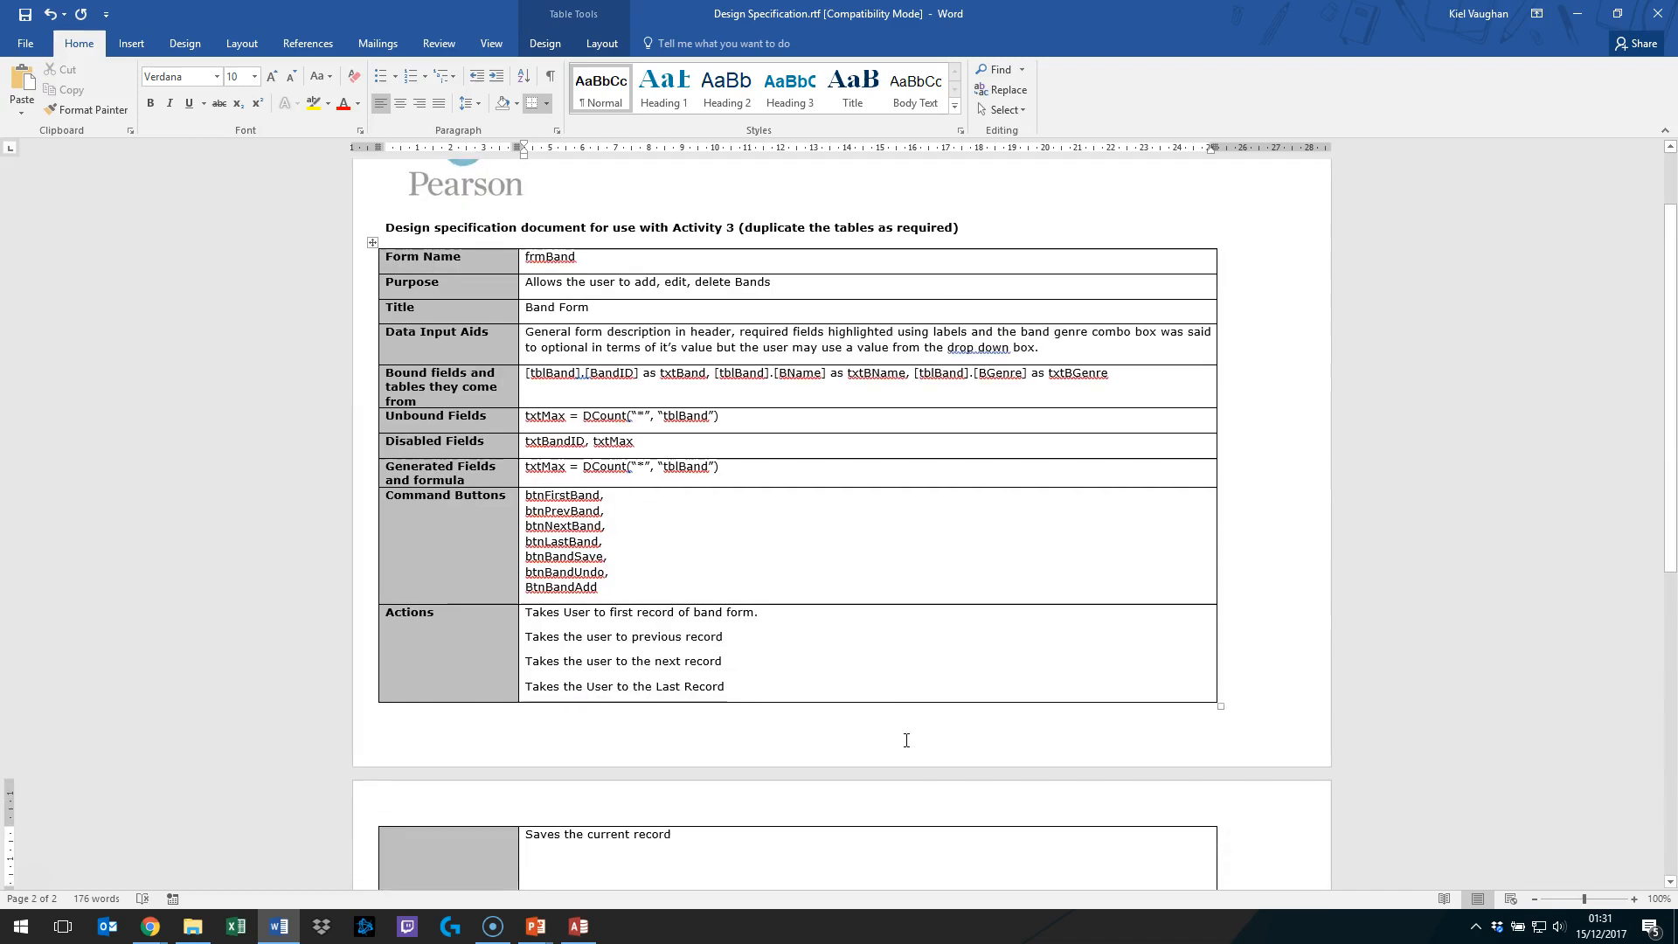
pyautogui.write('Undo')
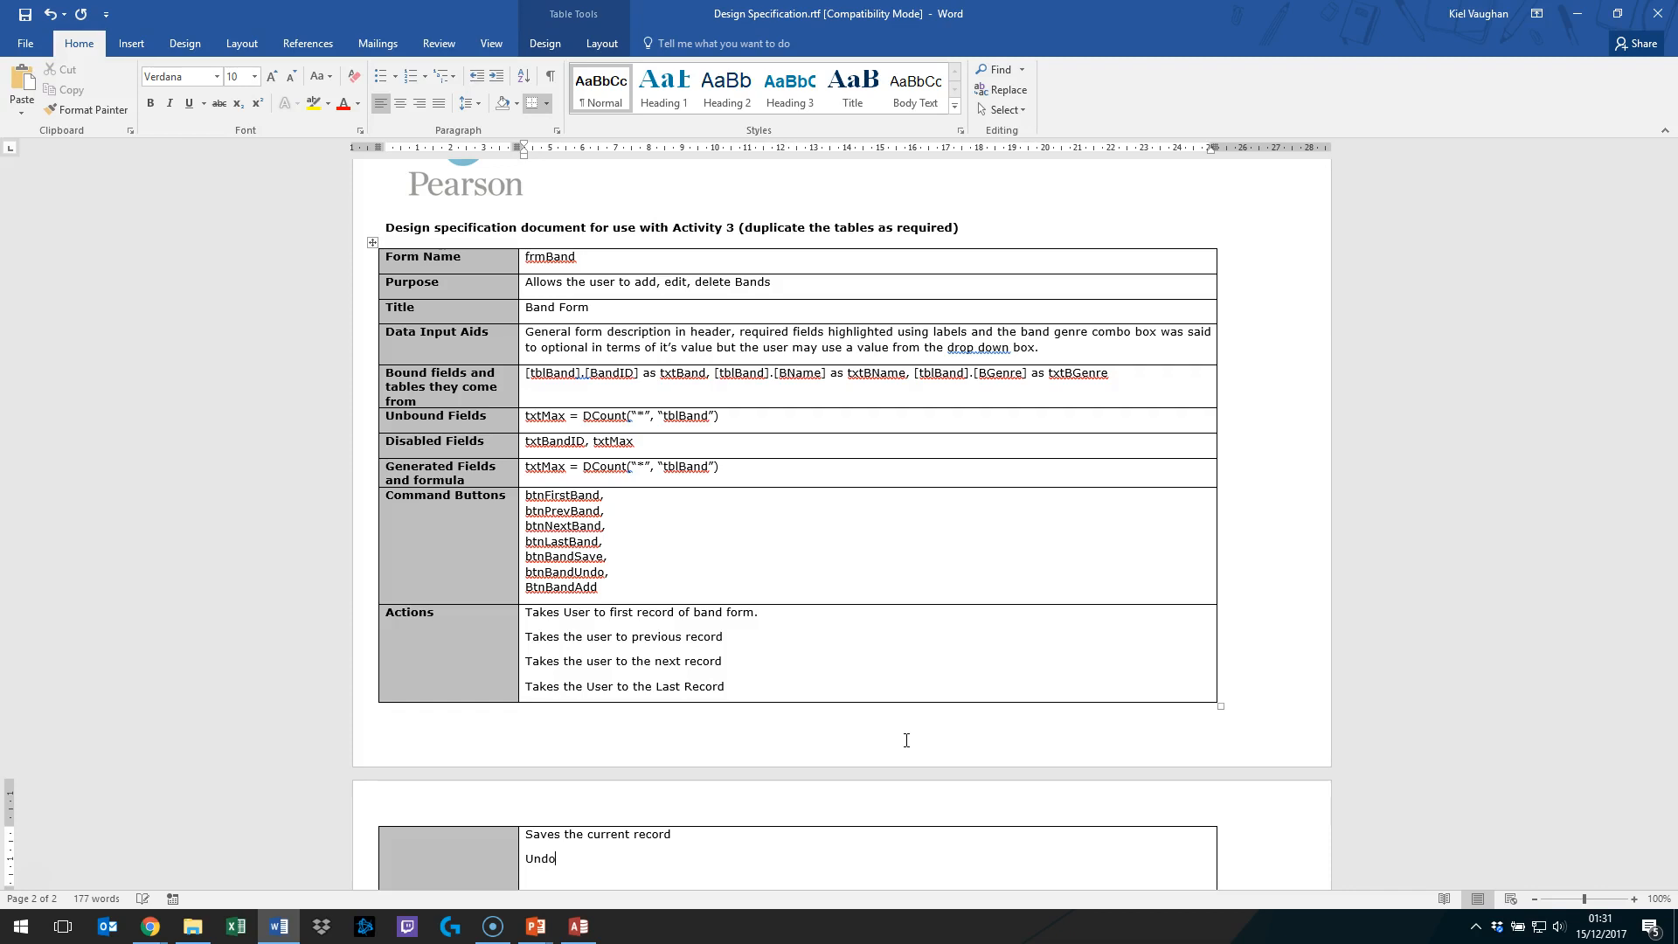
pyautogui.write('es all the cha')
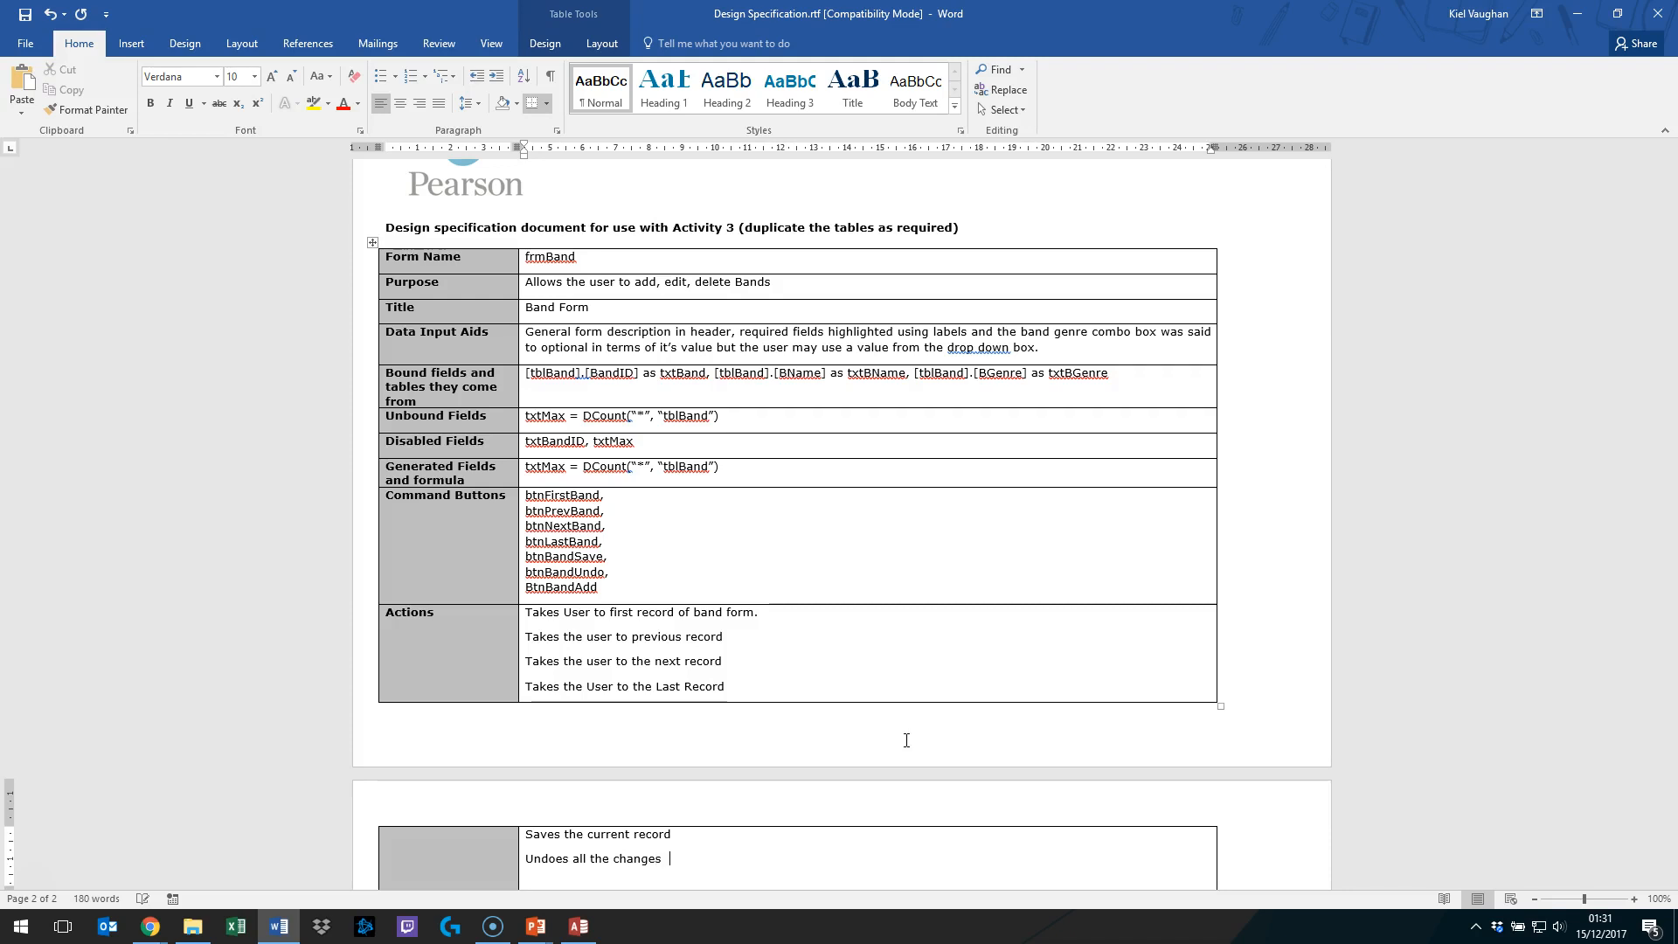
pyautogui.write('nges made to th')
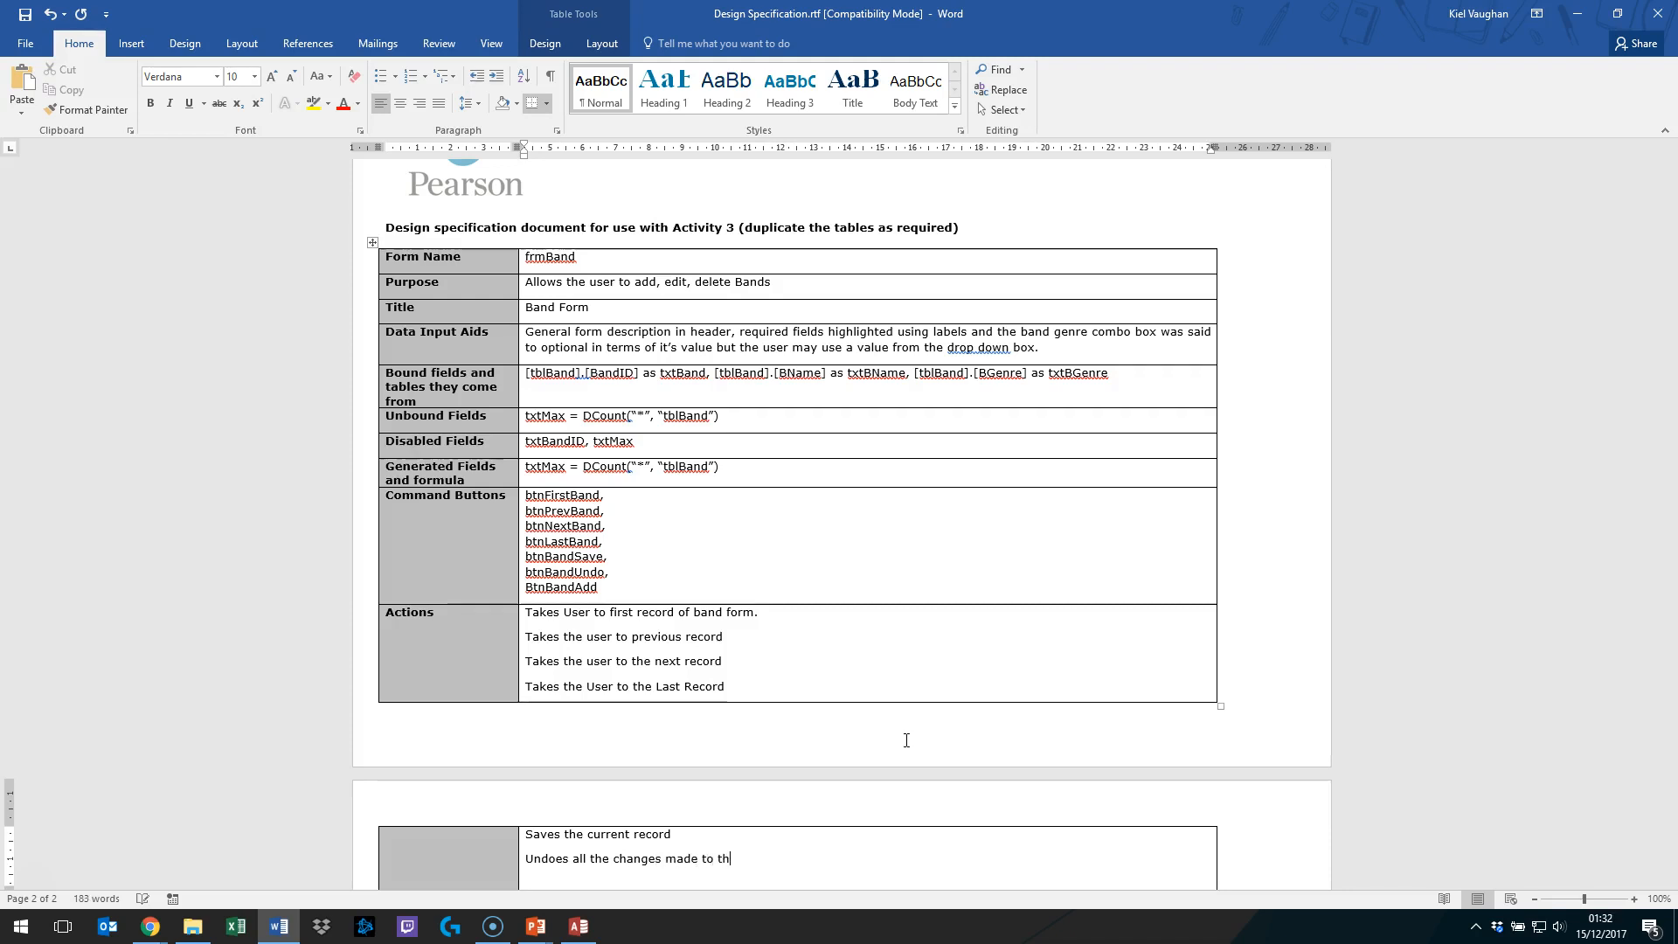
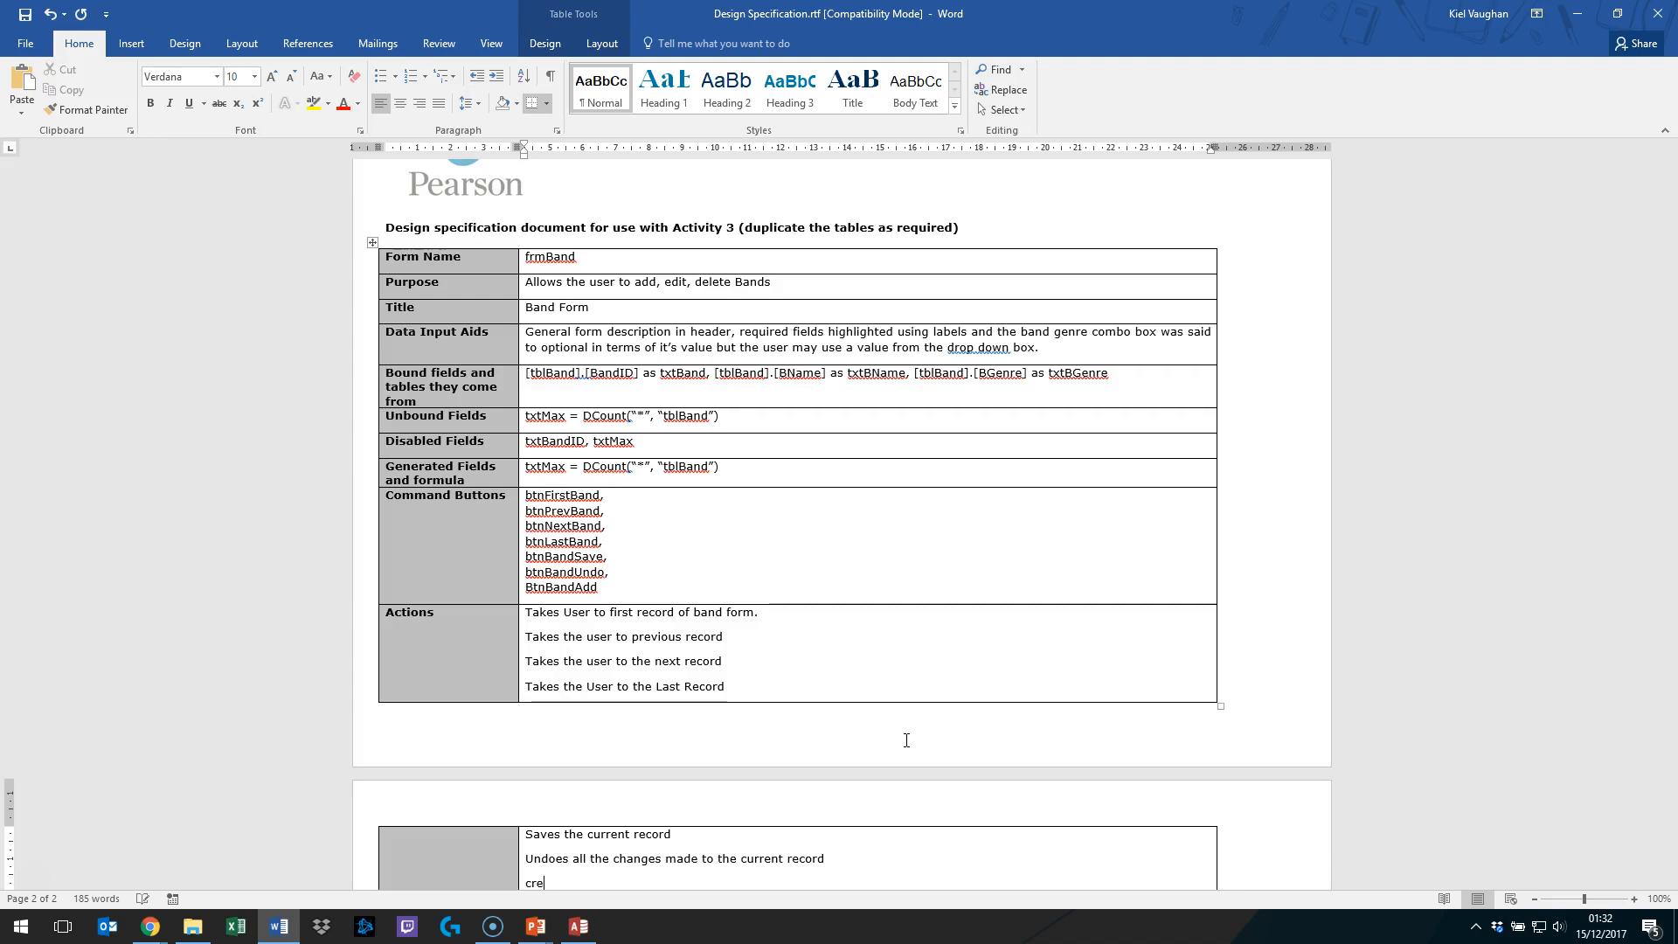
# Step: Add the final Actions paragraph "Sets a blank form for the user to add a new record." and review the completed table
pyautogui.write('ts a blank form for the ue')
pyautogui.write('a new record.')
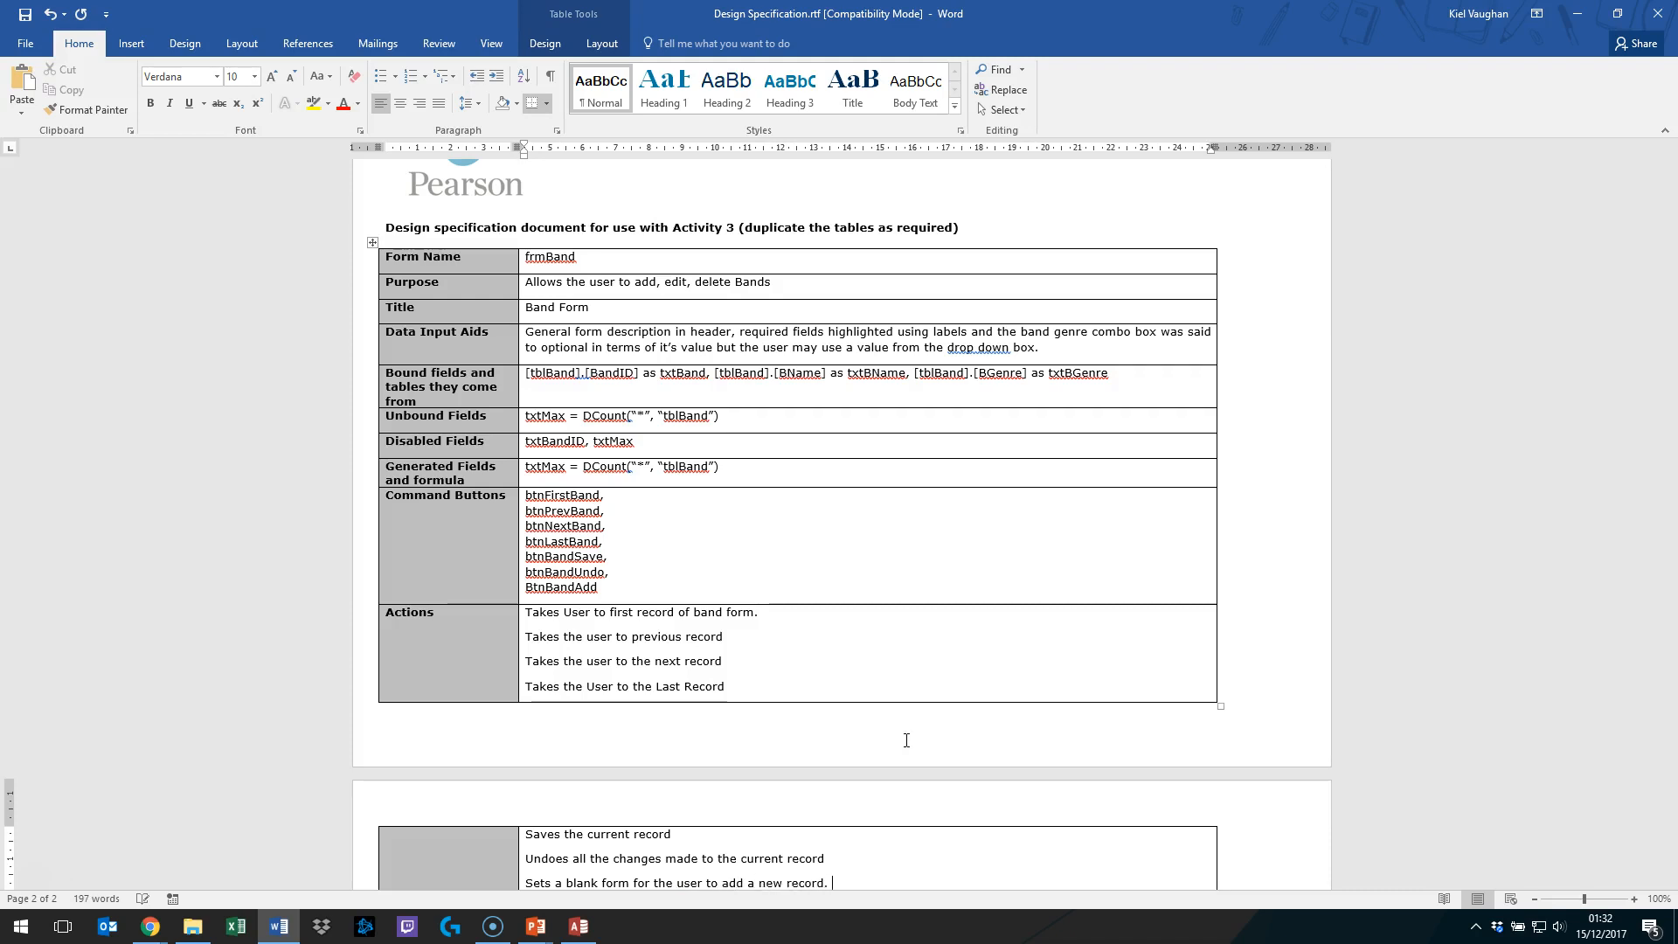
pyautogui.scroll(-3, 1169, 644)
pyautogui.scroll(5, 1011, 621)
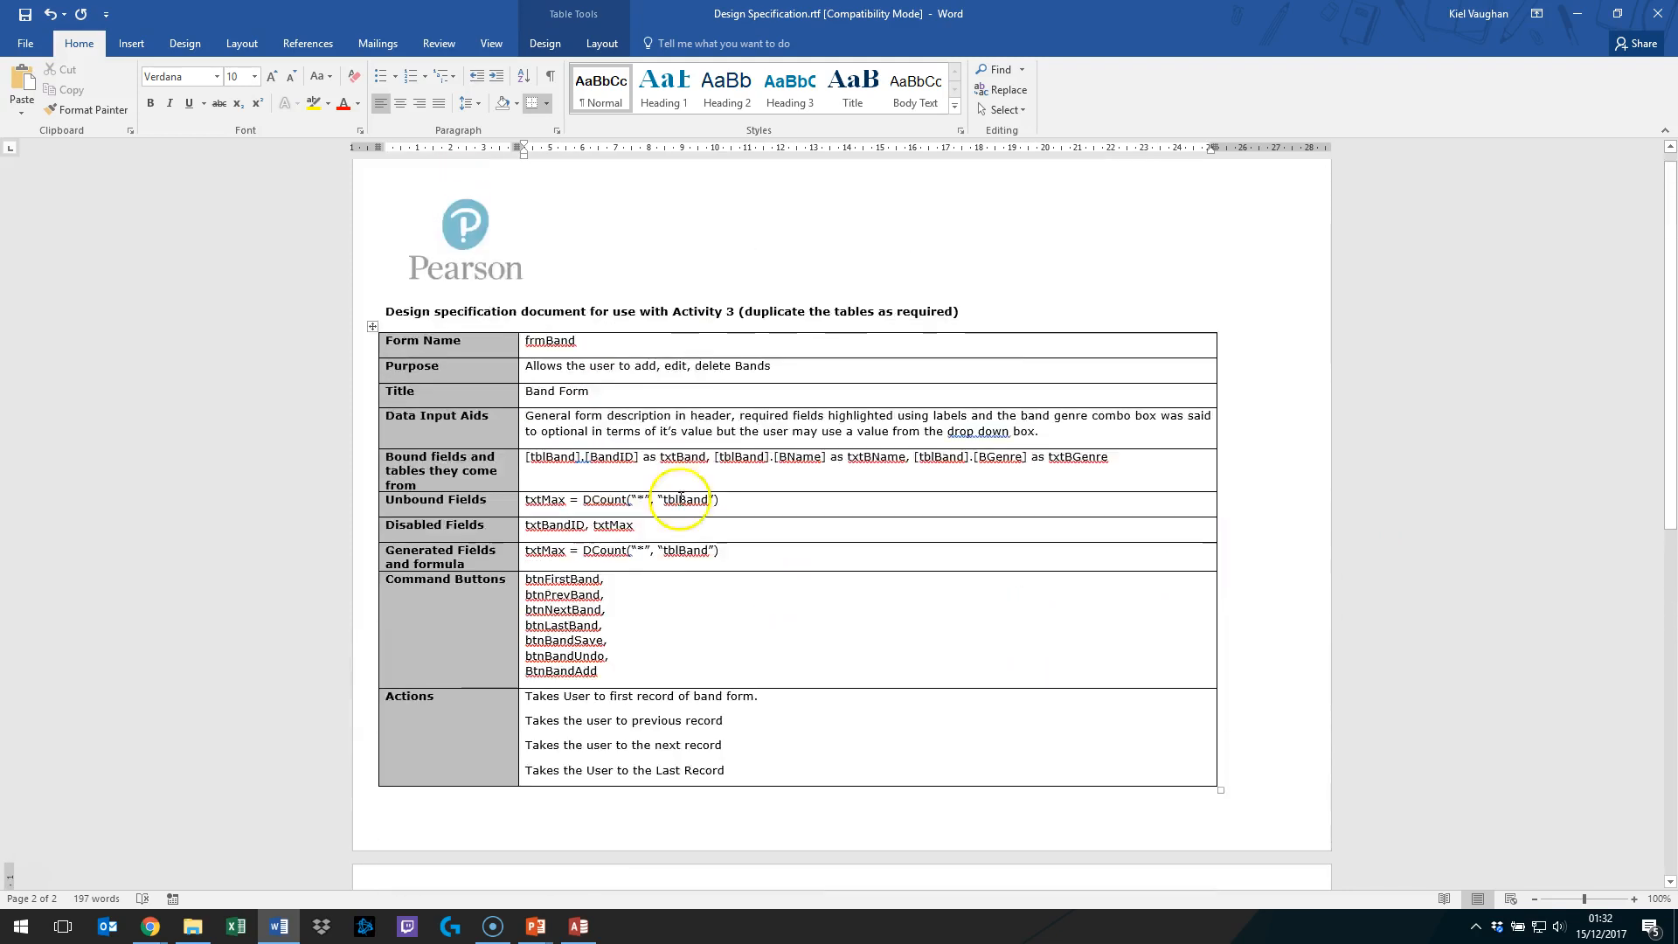
# Step: Save the design specification document and switch to the Concert database in Access
pyautogui.click(23, 15)
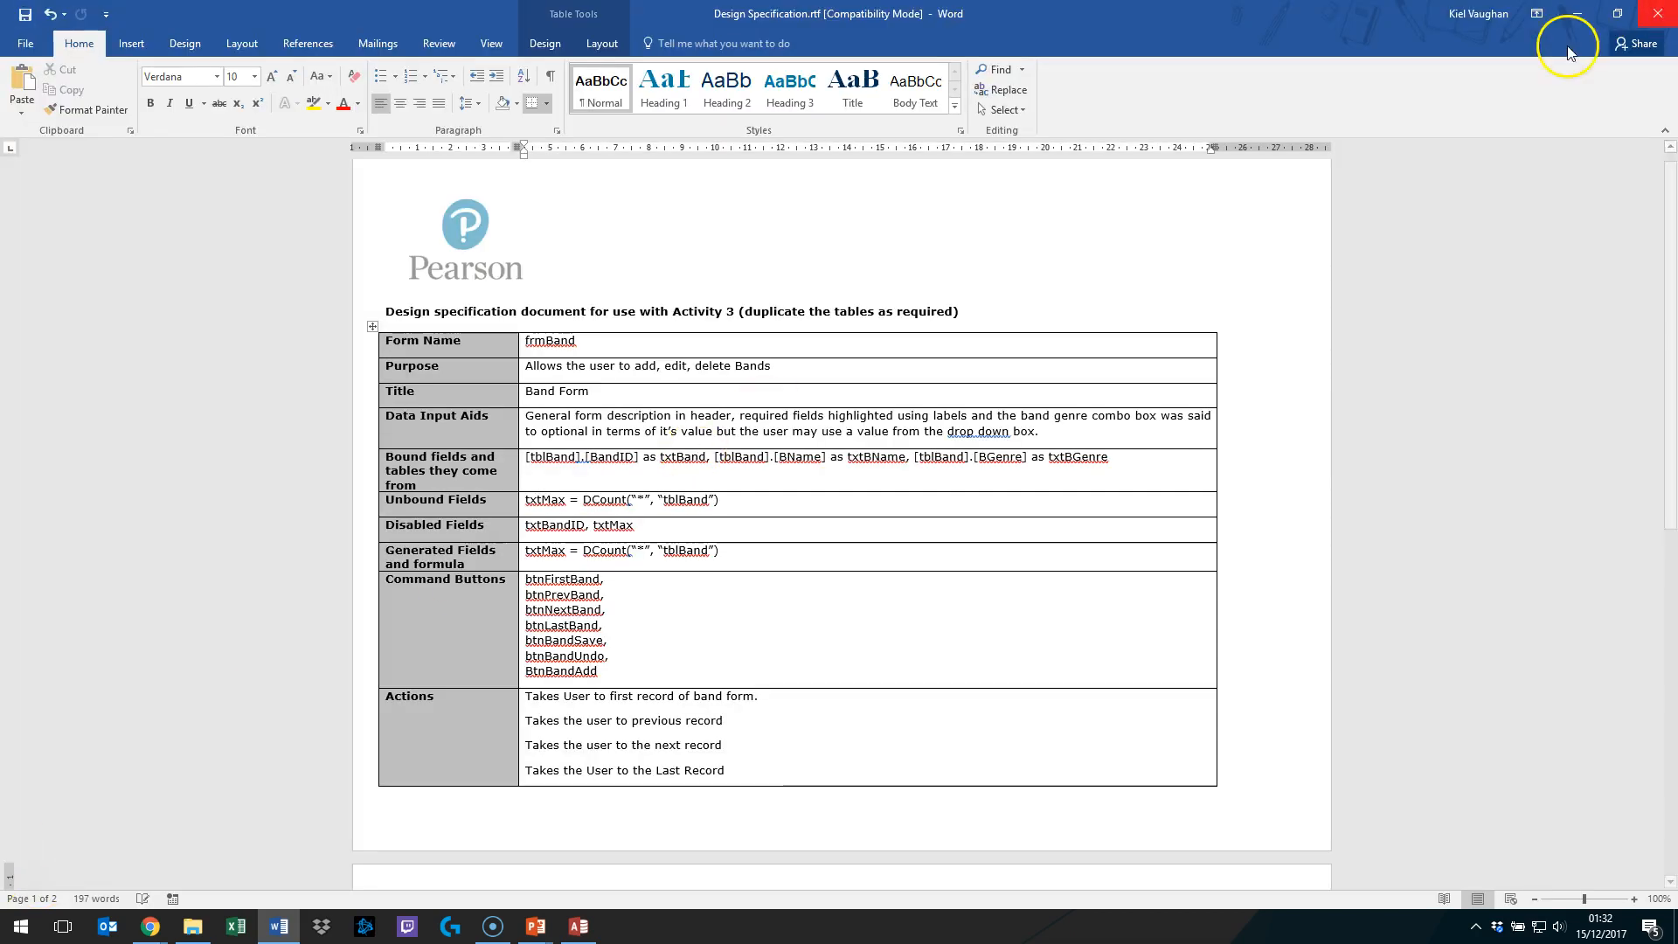
pyautogui.click(579, 926)
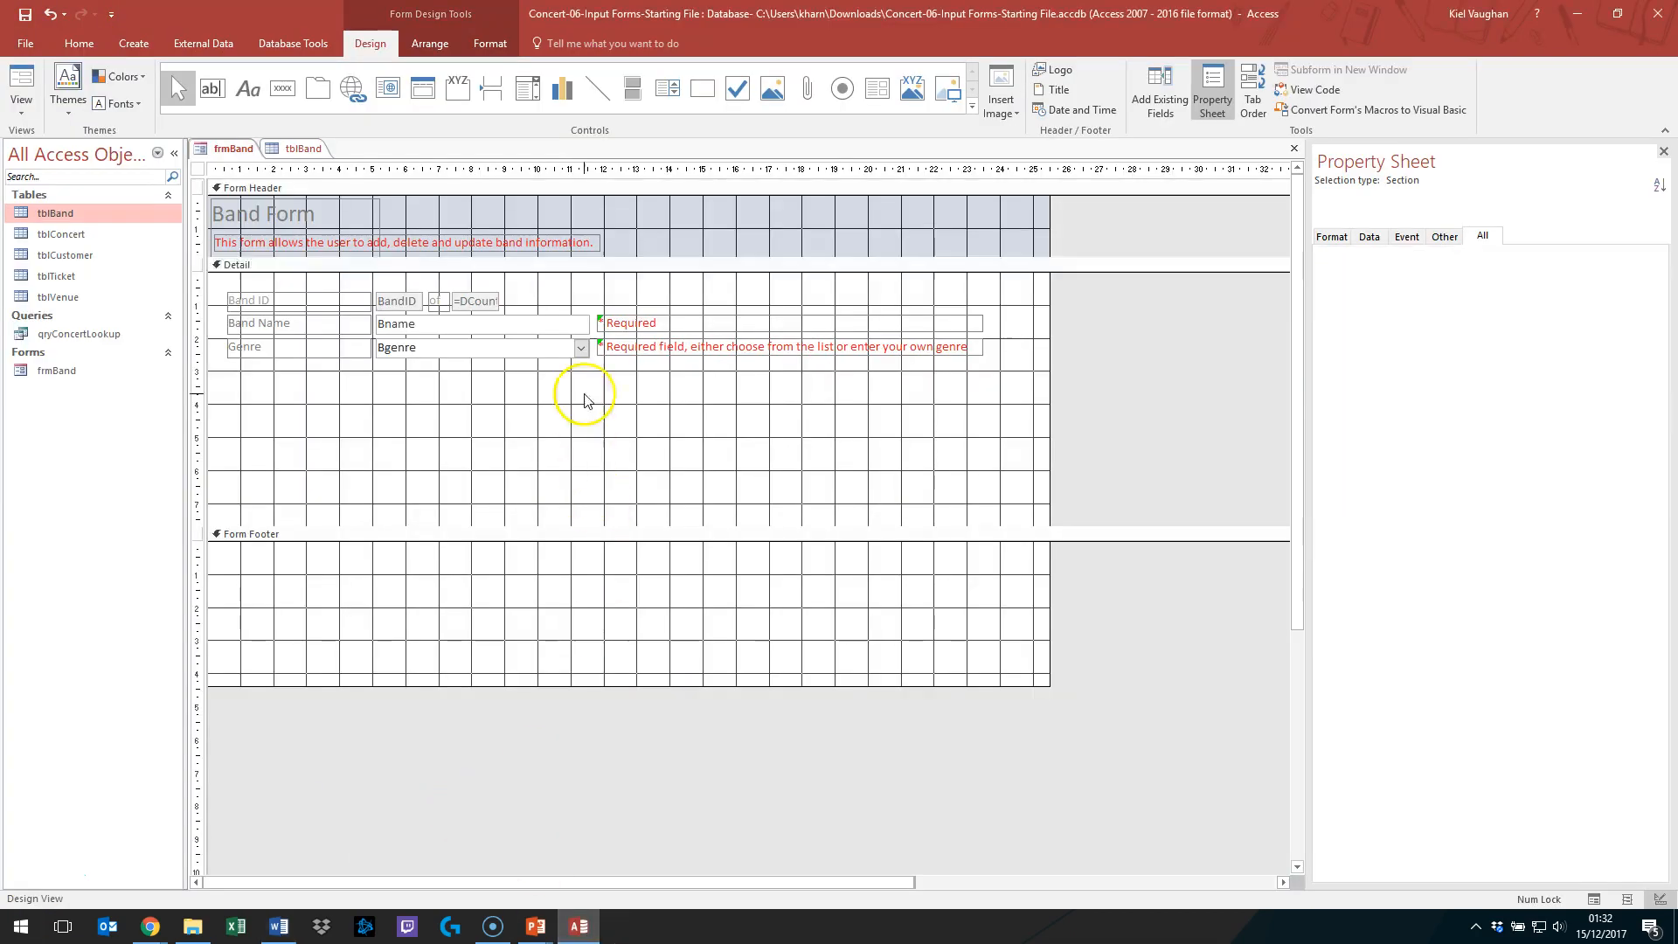
# Step: Draw a command button about 2.8 by 1.2 cm below the Genre field and assign it the Save Record operation
pyautogui.click(284, 90)
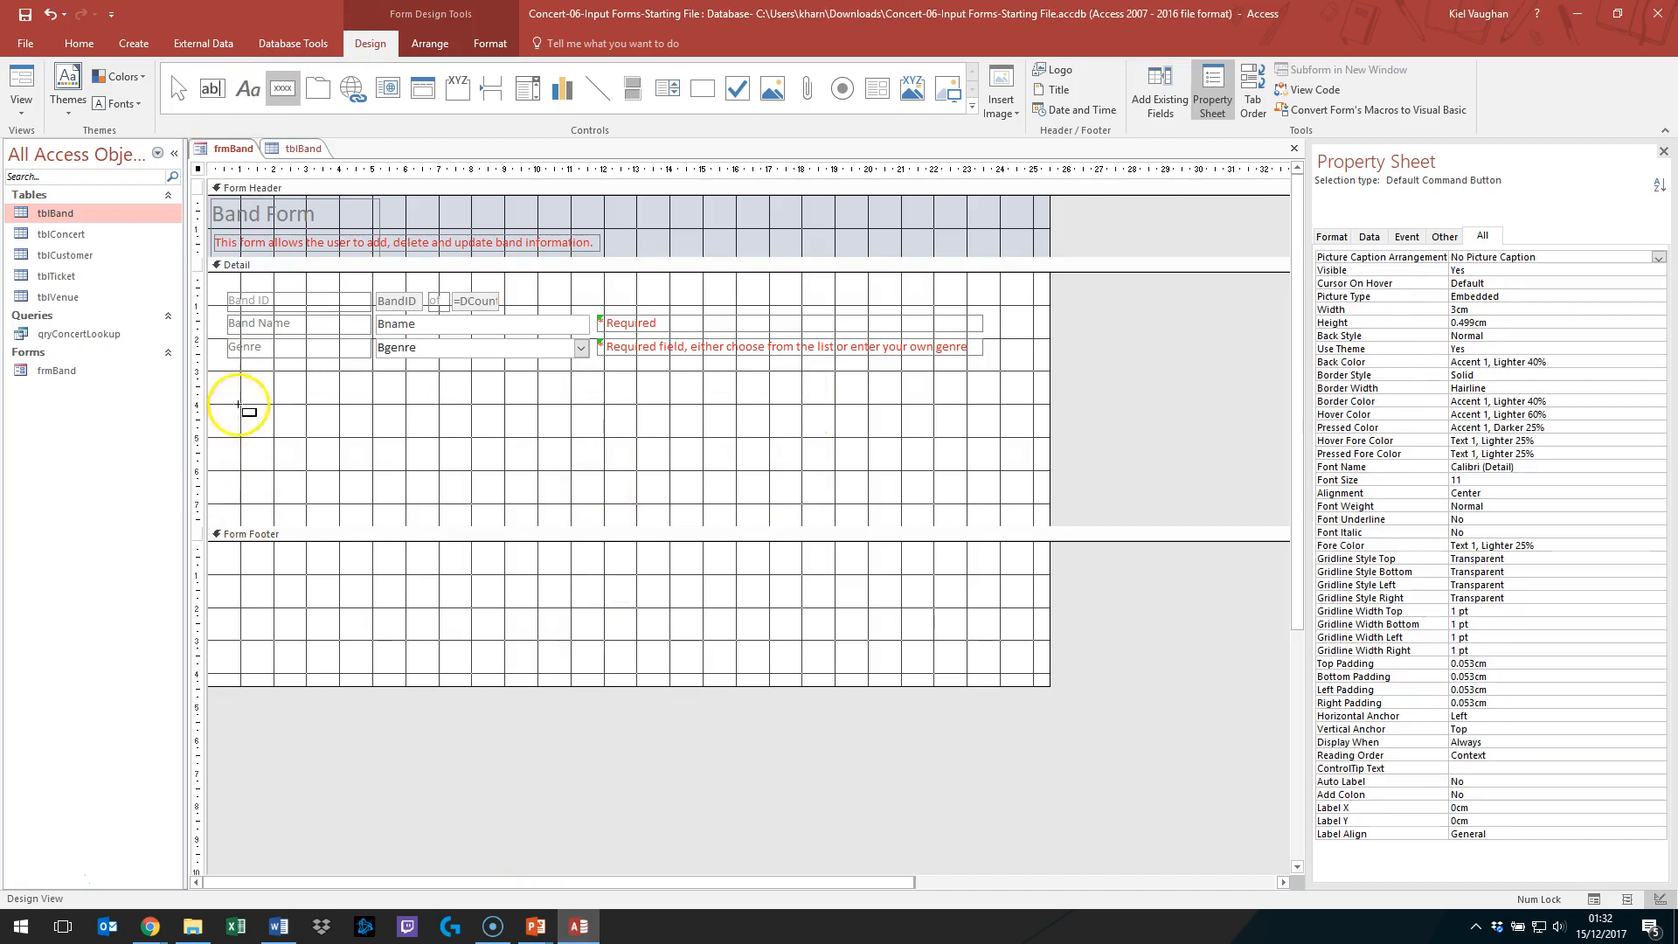
pyautogui.moveTo(227, 373); pyautogui.dragTo(319, 411)
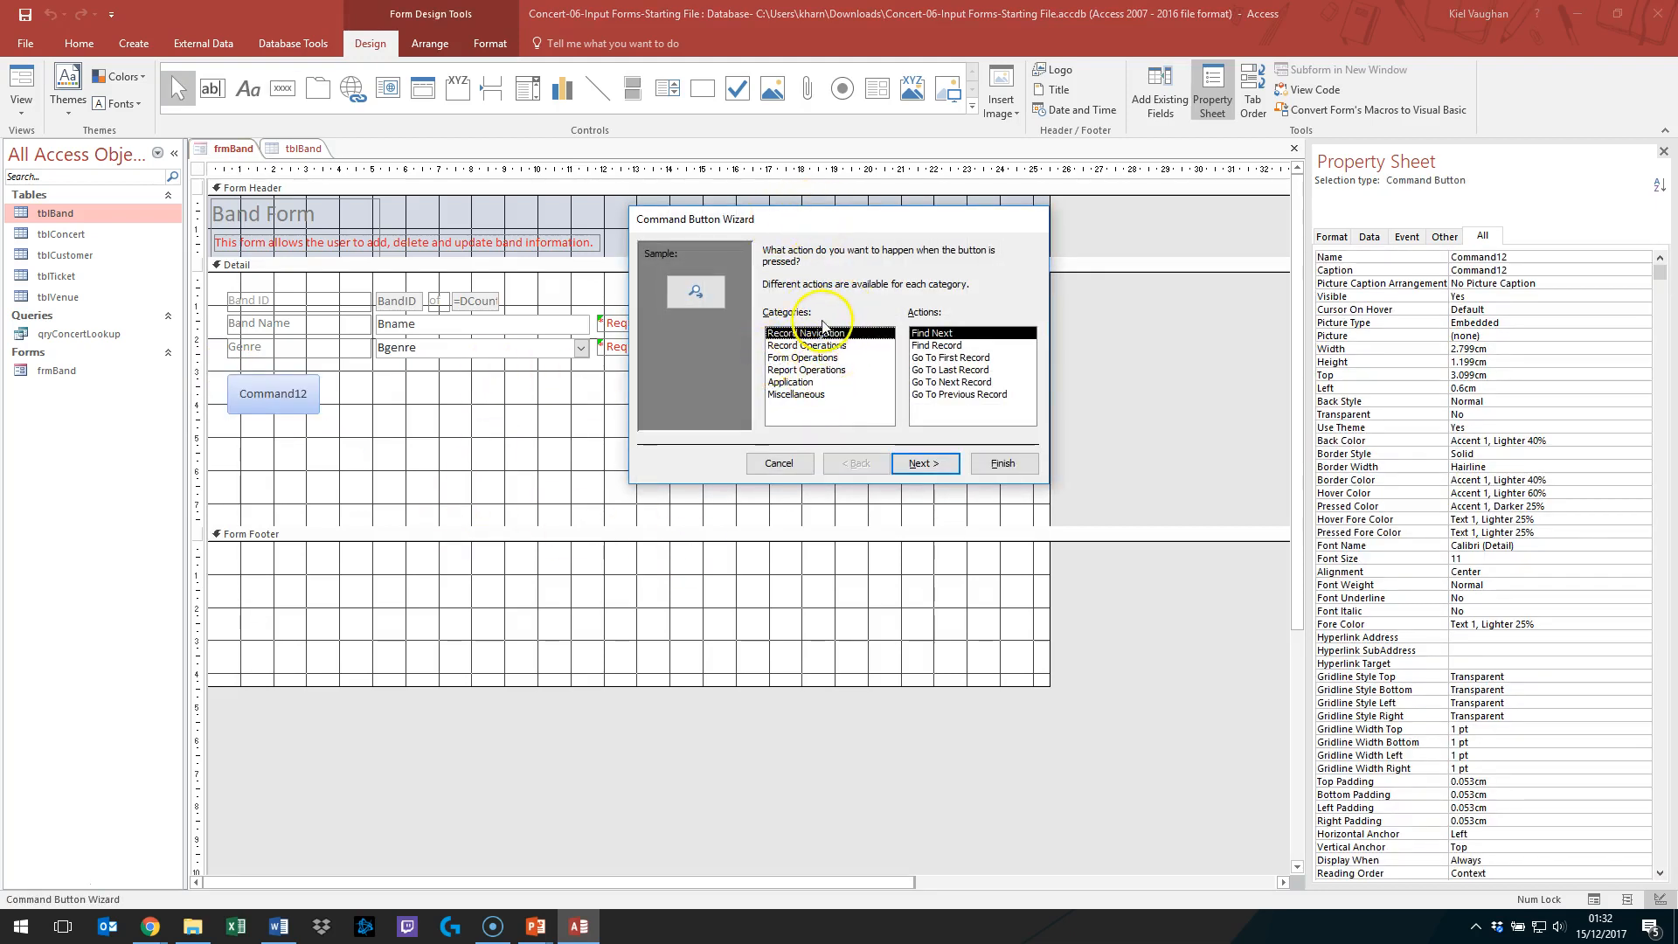
pyautogui.click(803, 346)
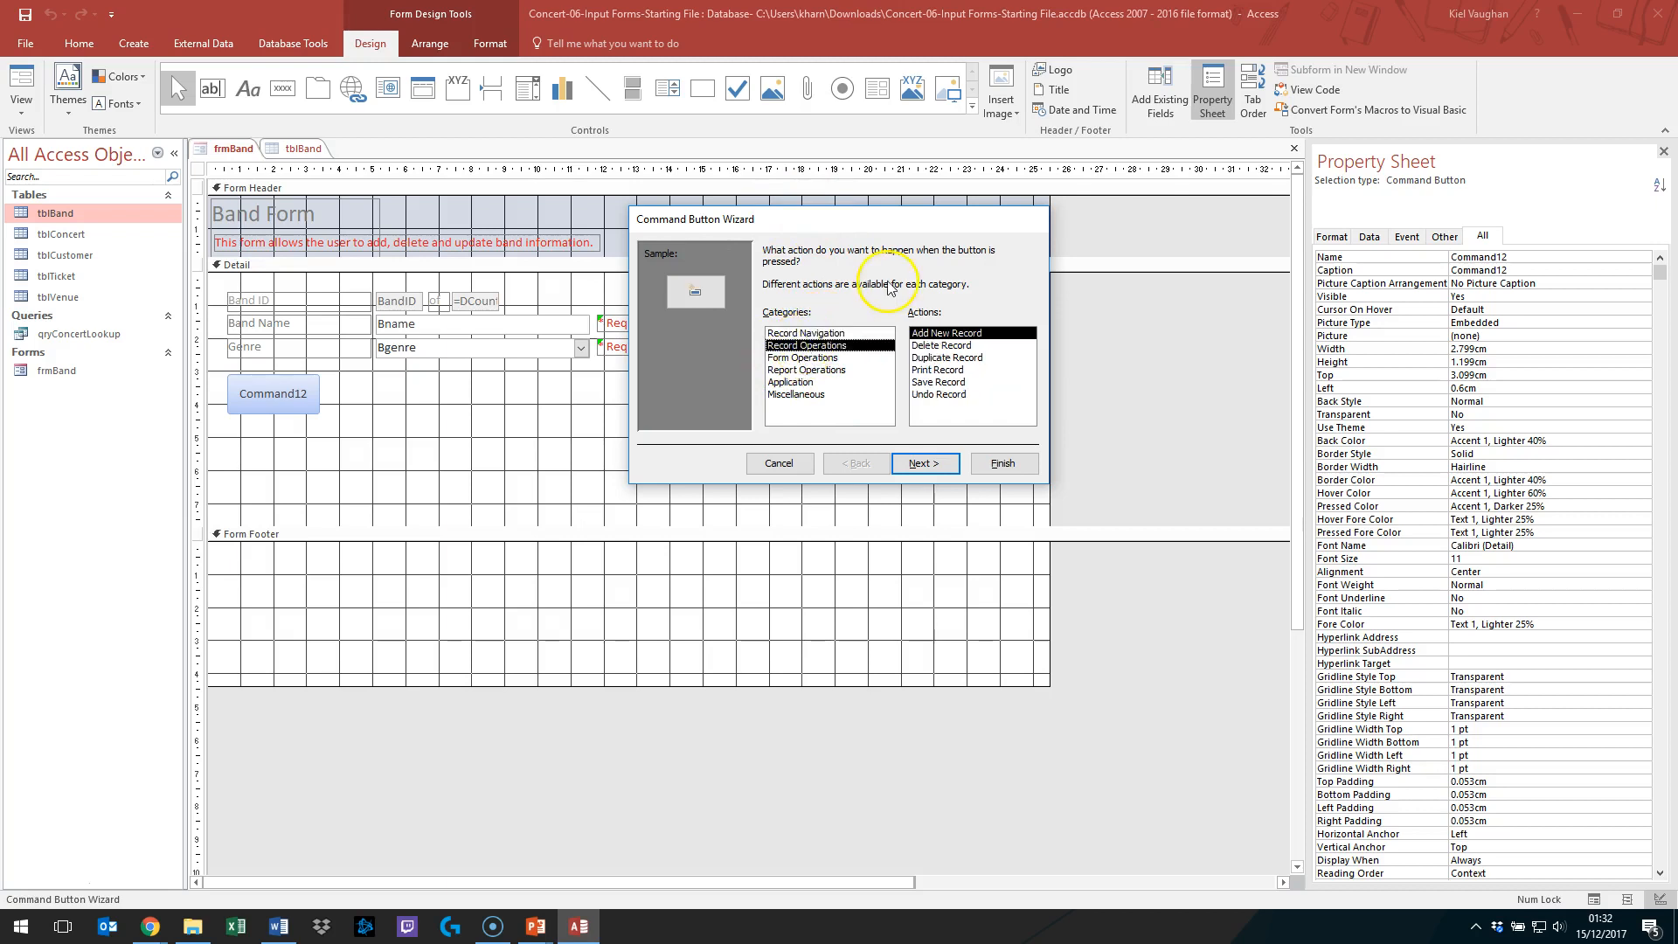
pyautogui.click(938, 382)
pyautogui.click(924, 463)
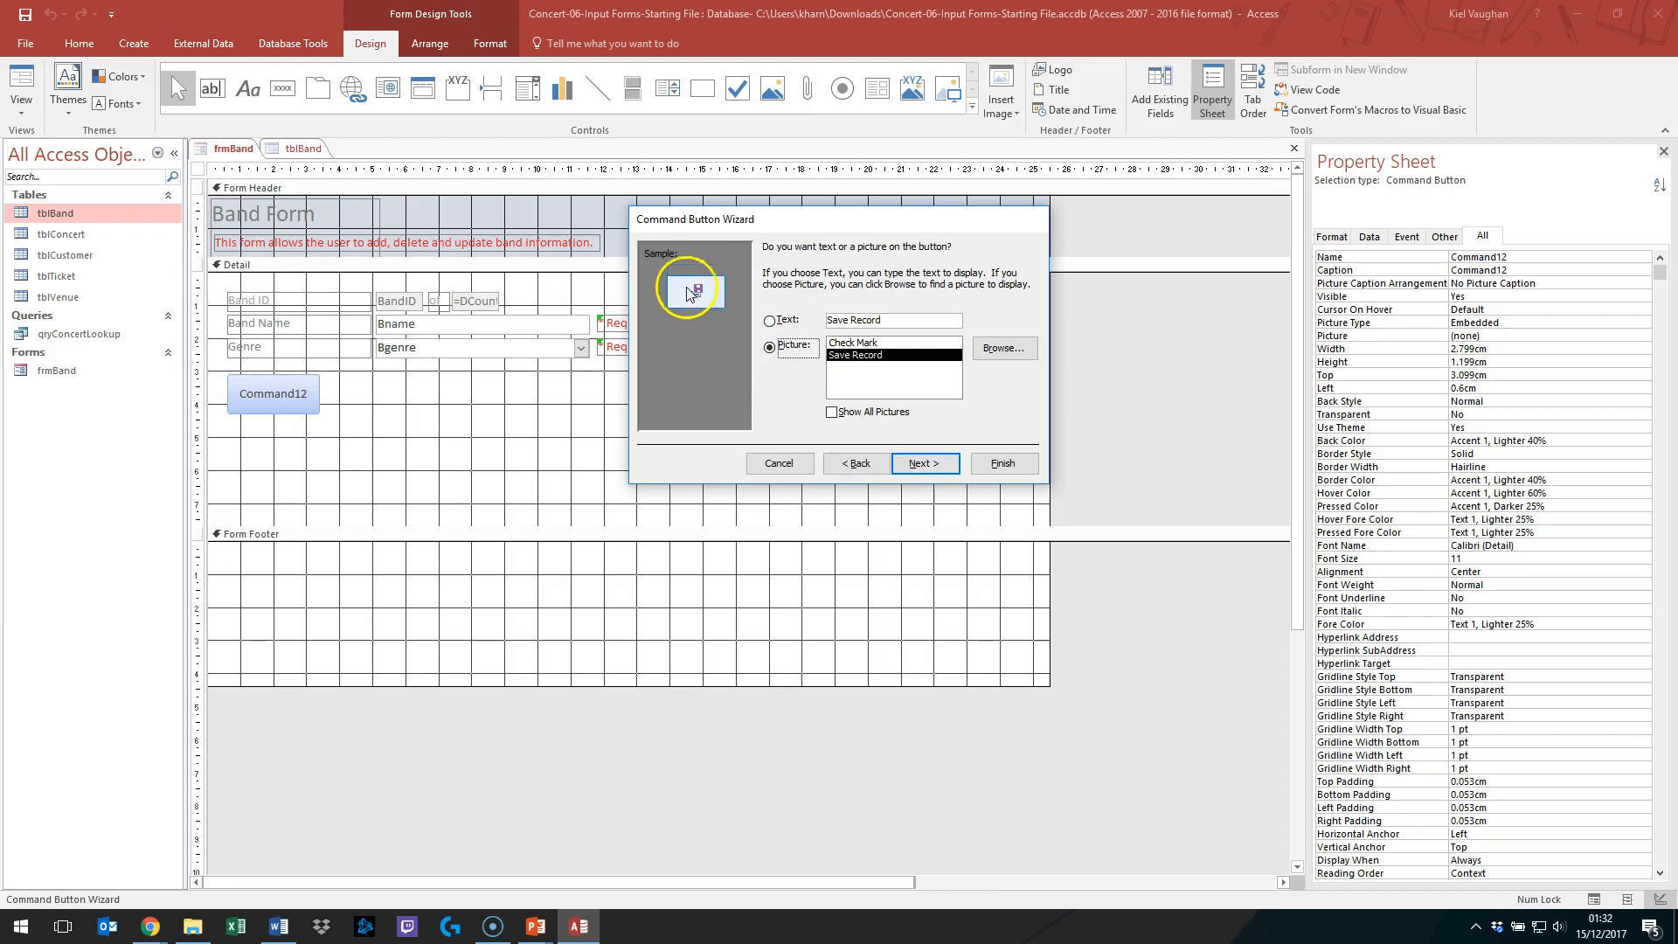
# Step: Give the save button the text caption "Save Band", name it btnBandSave and finish the wizard
pyautogui.click(773, 323)
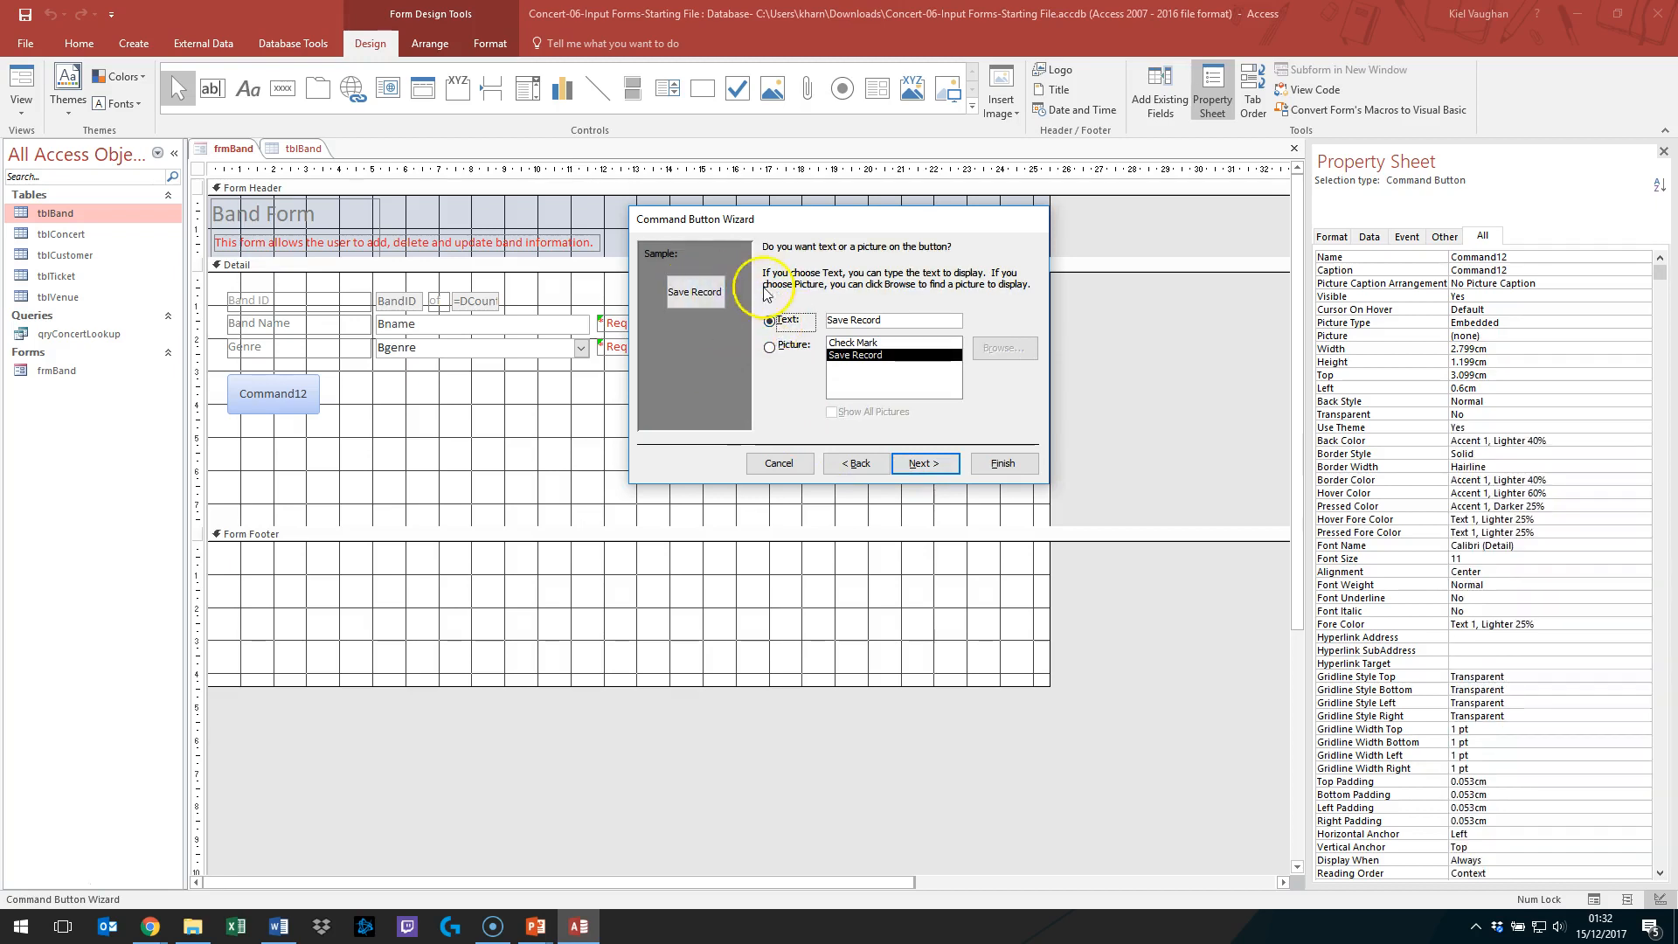
pyautogui.doubleClick(853, 322)
pyautogui.write('Band')
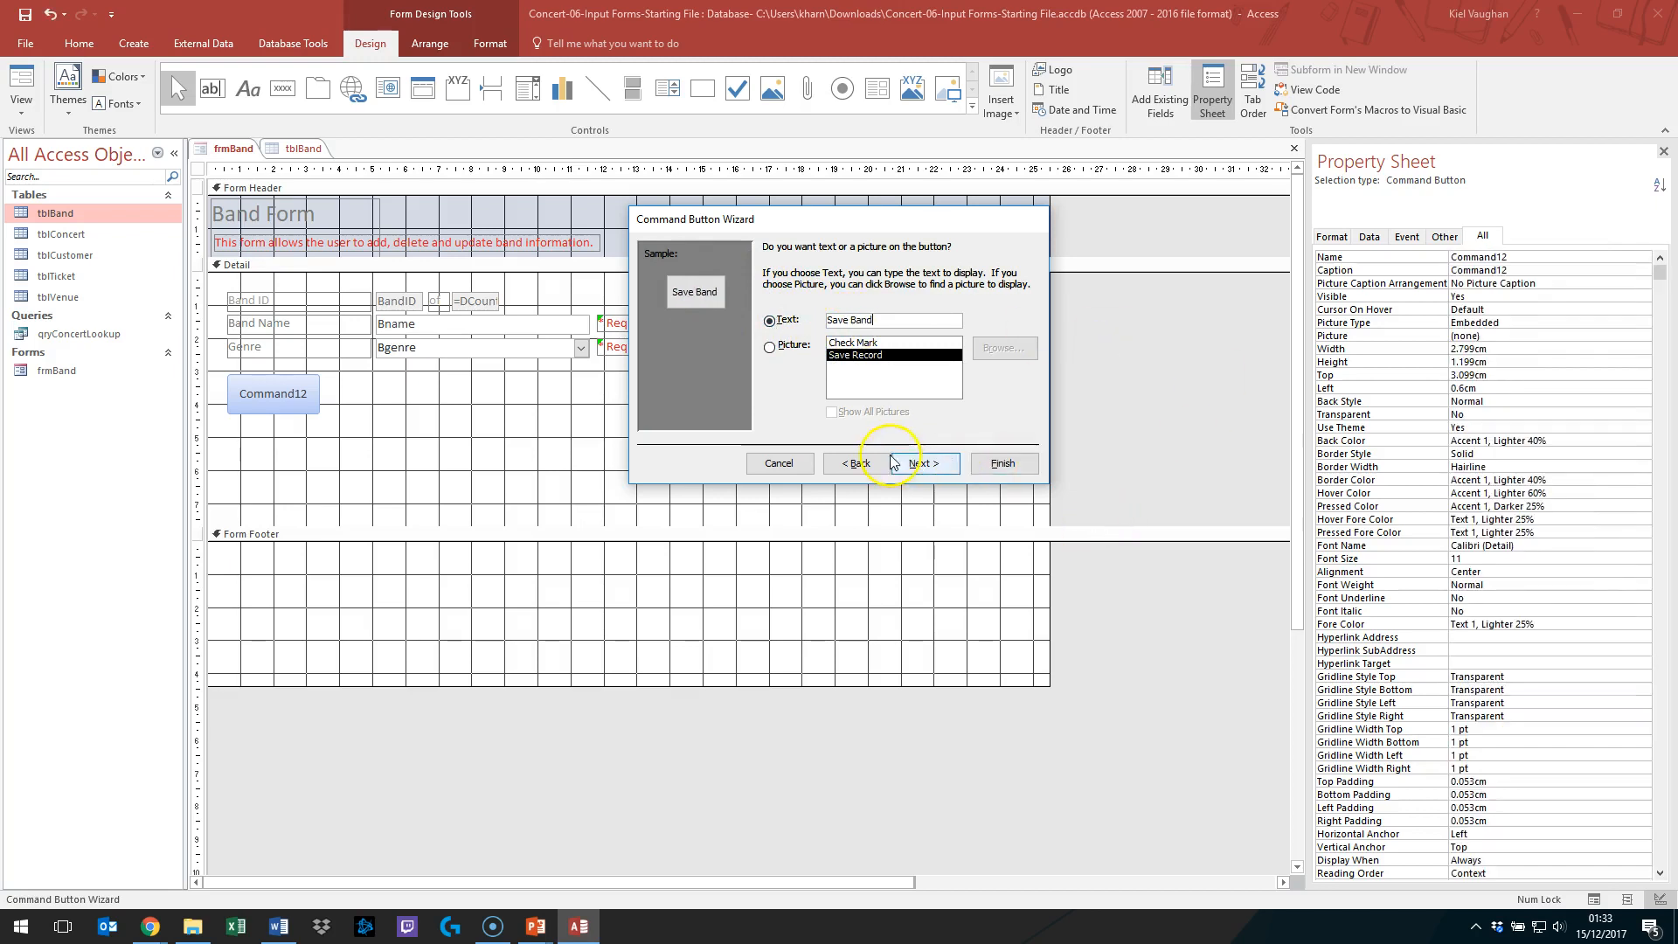
pyautogui.click(922, 464)
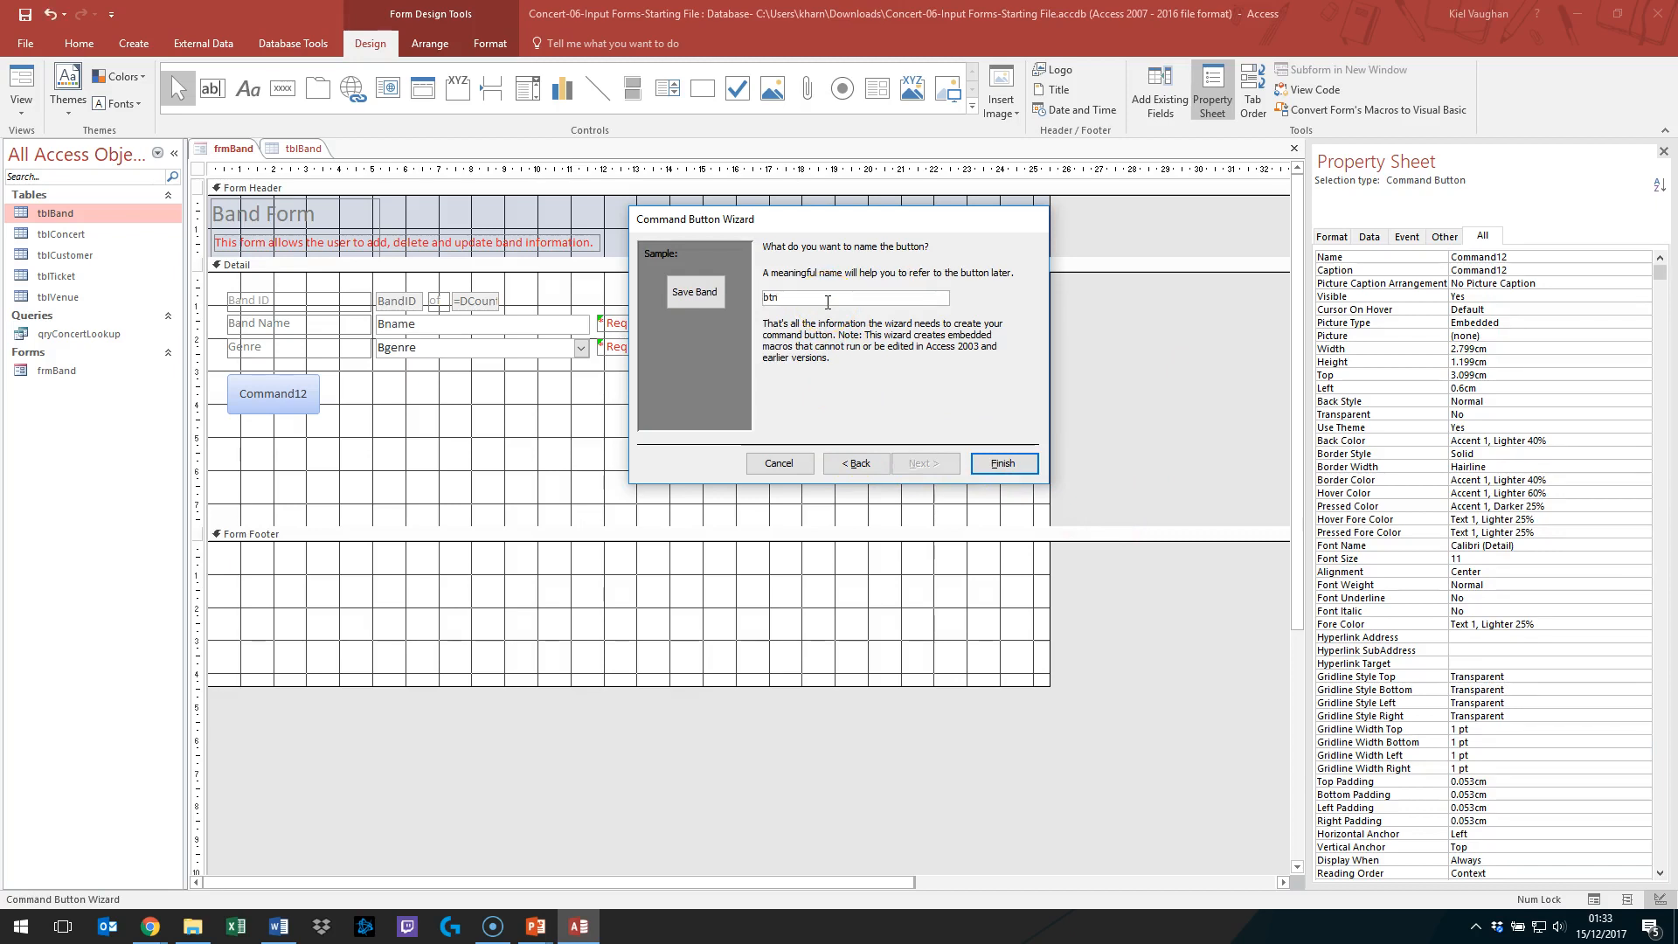
pyautogui.write('btnBandSave')
pyautogui.press('Return')
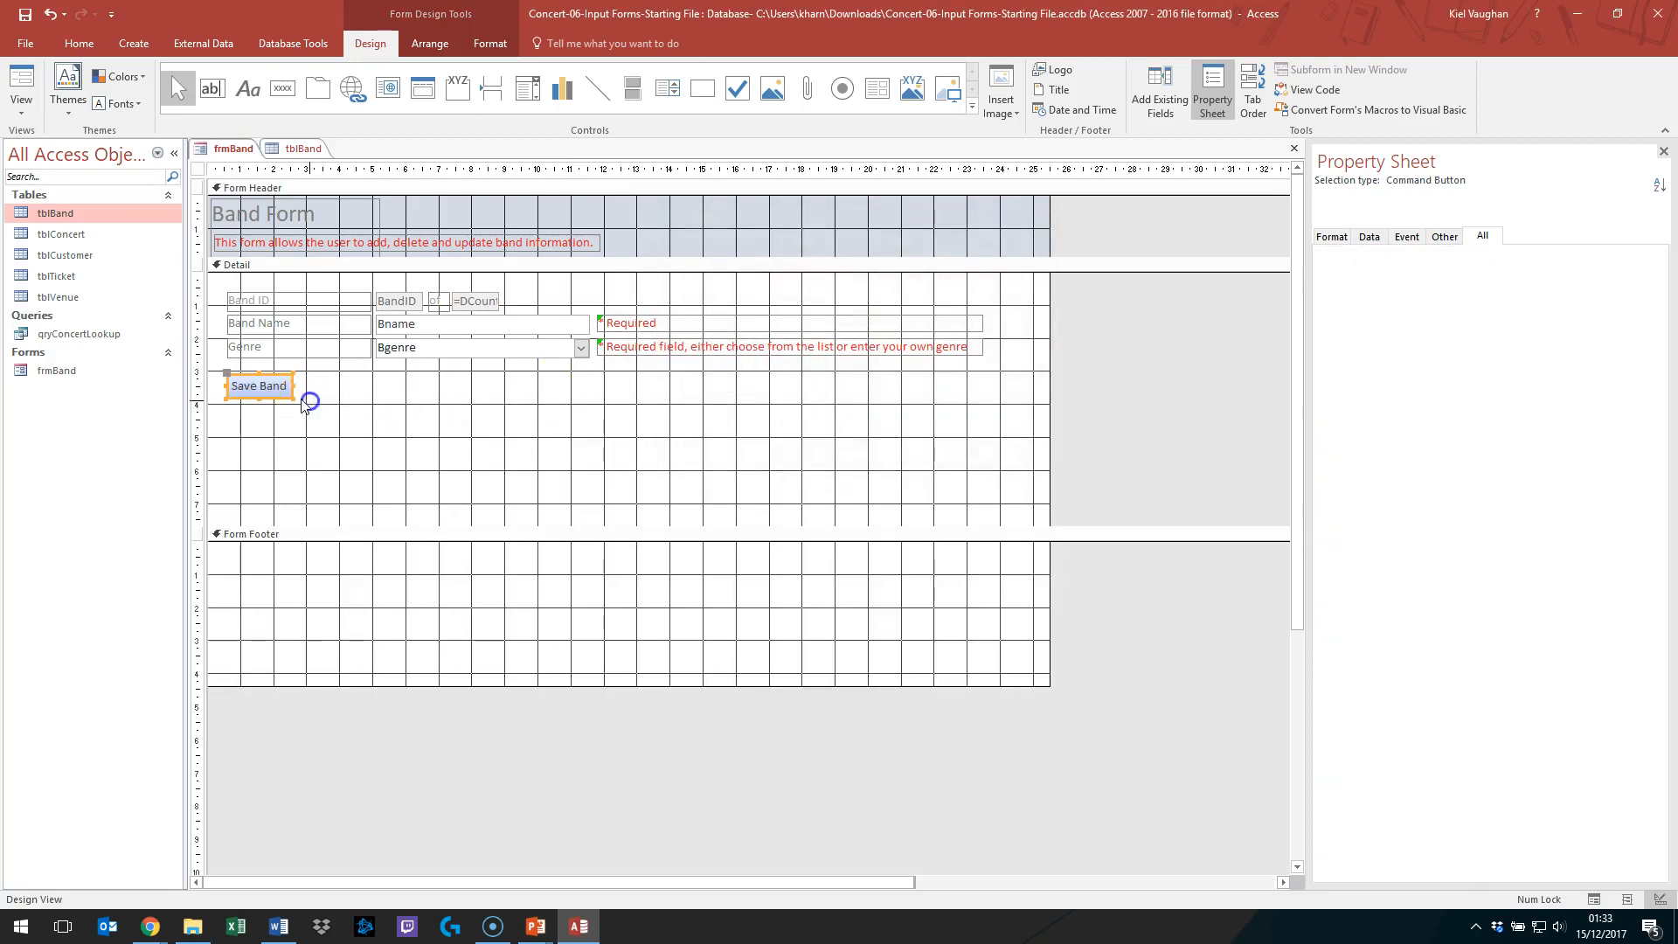
# Step: Resize the Save Band button to about 3 by 1 cm and align it to the grid below the Genre label
pyautogui.moveTo(292, 398); pyautogui.dragTo(306, 405)
pyautogui.click(228, 374)
pyautogui.click(367, 431)
pyautogui.click(227, 376)
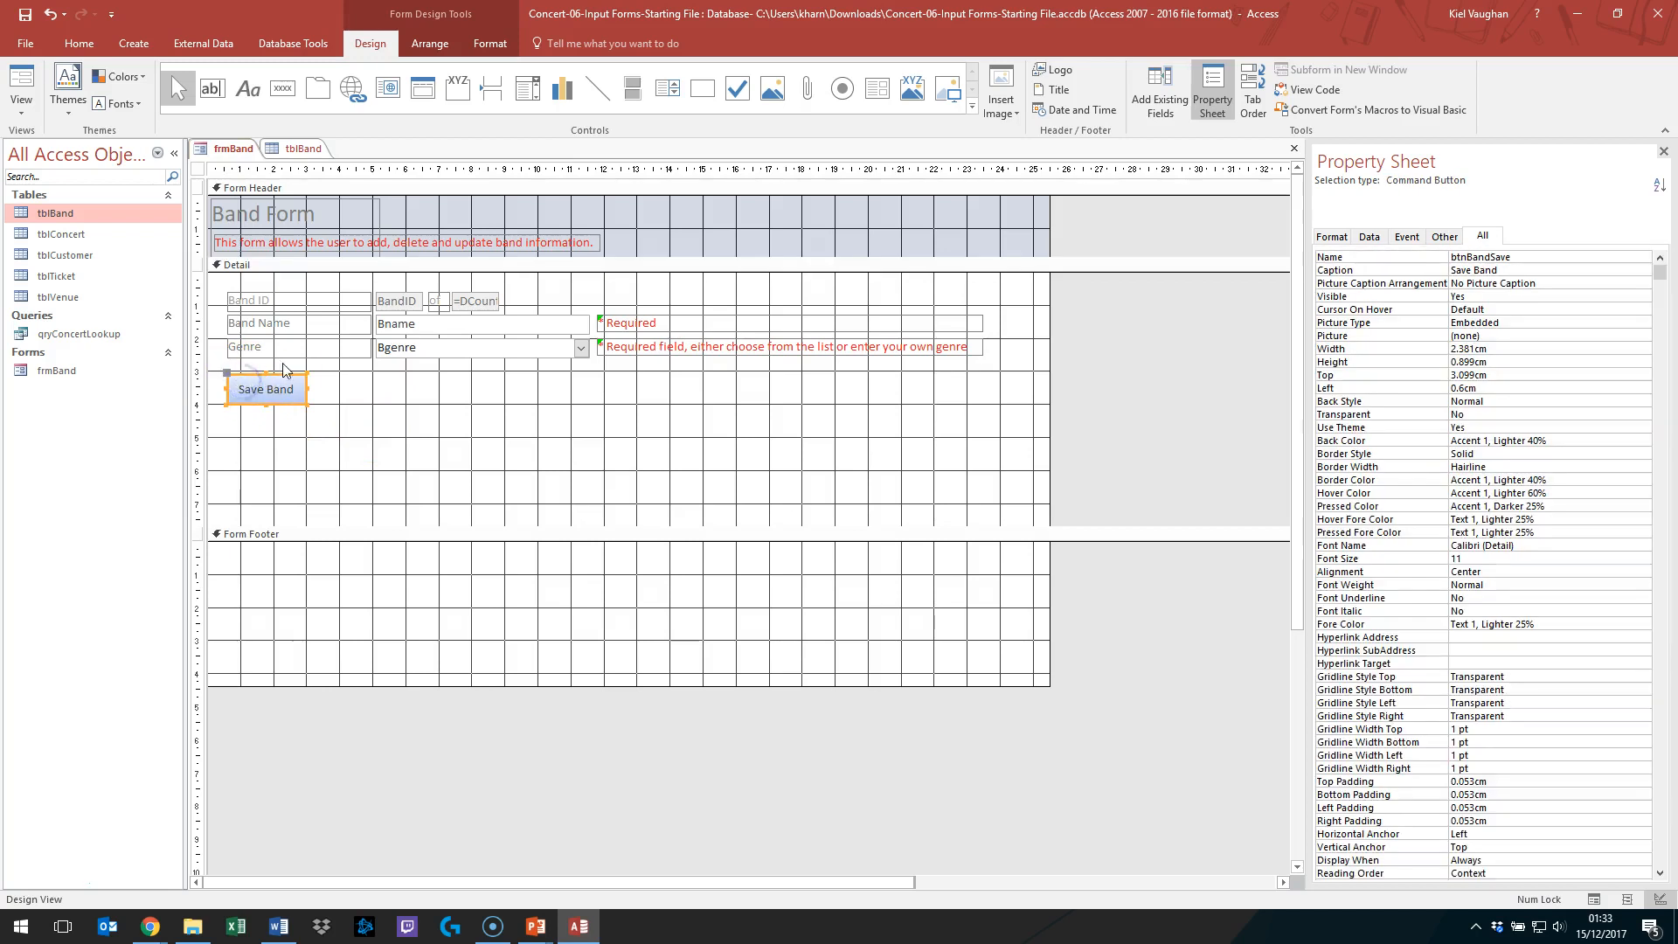
pyautogui.click(367, 423)
pyautogui.click(281, 375)
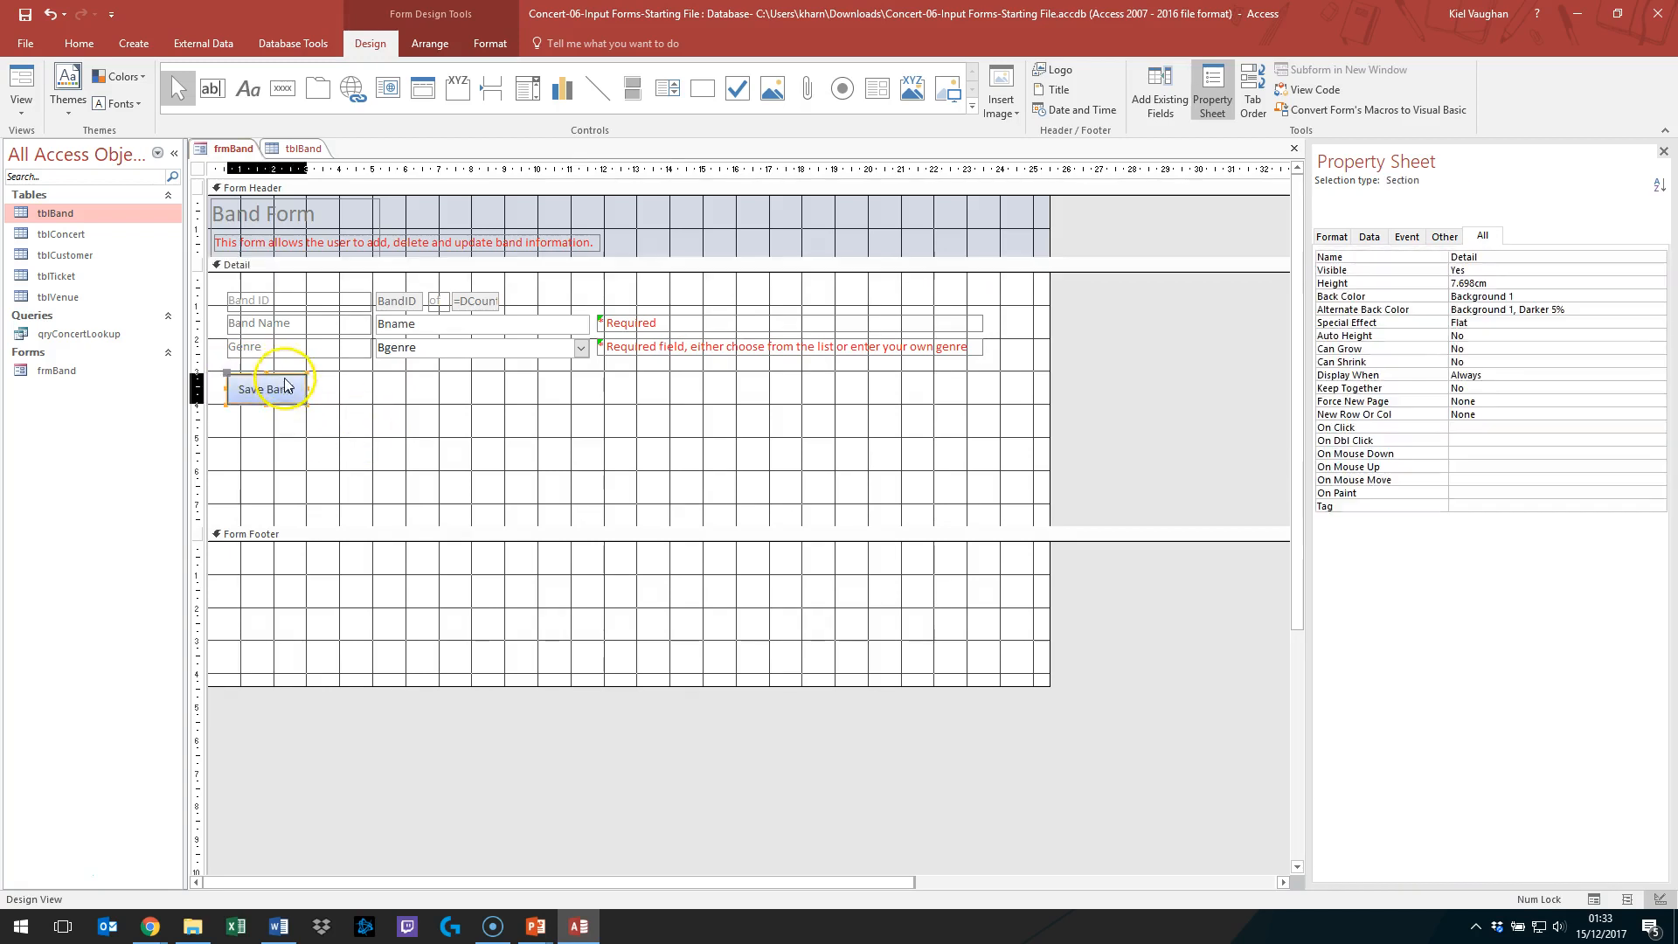
pyautogui.moveTo(280, 372); pyautogui.dragTo(339, 405)
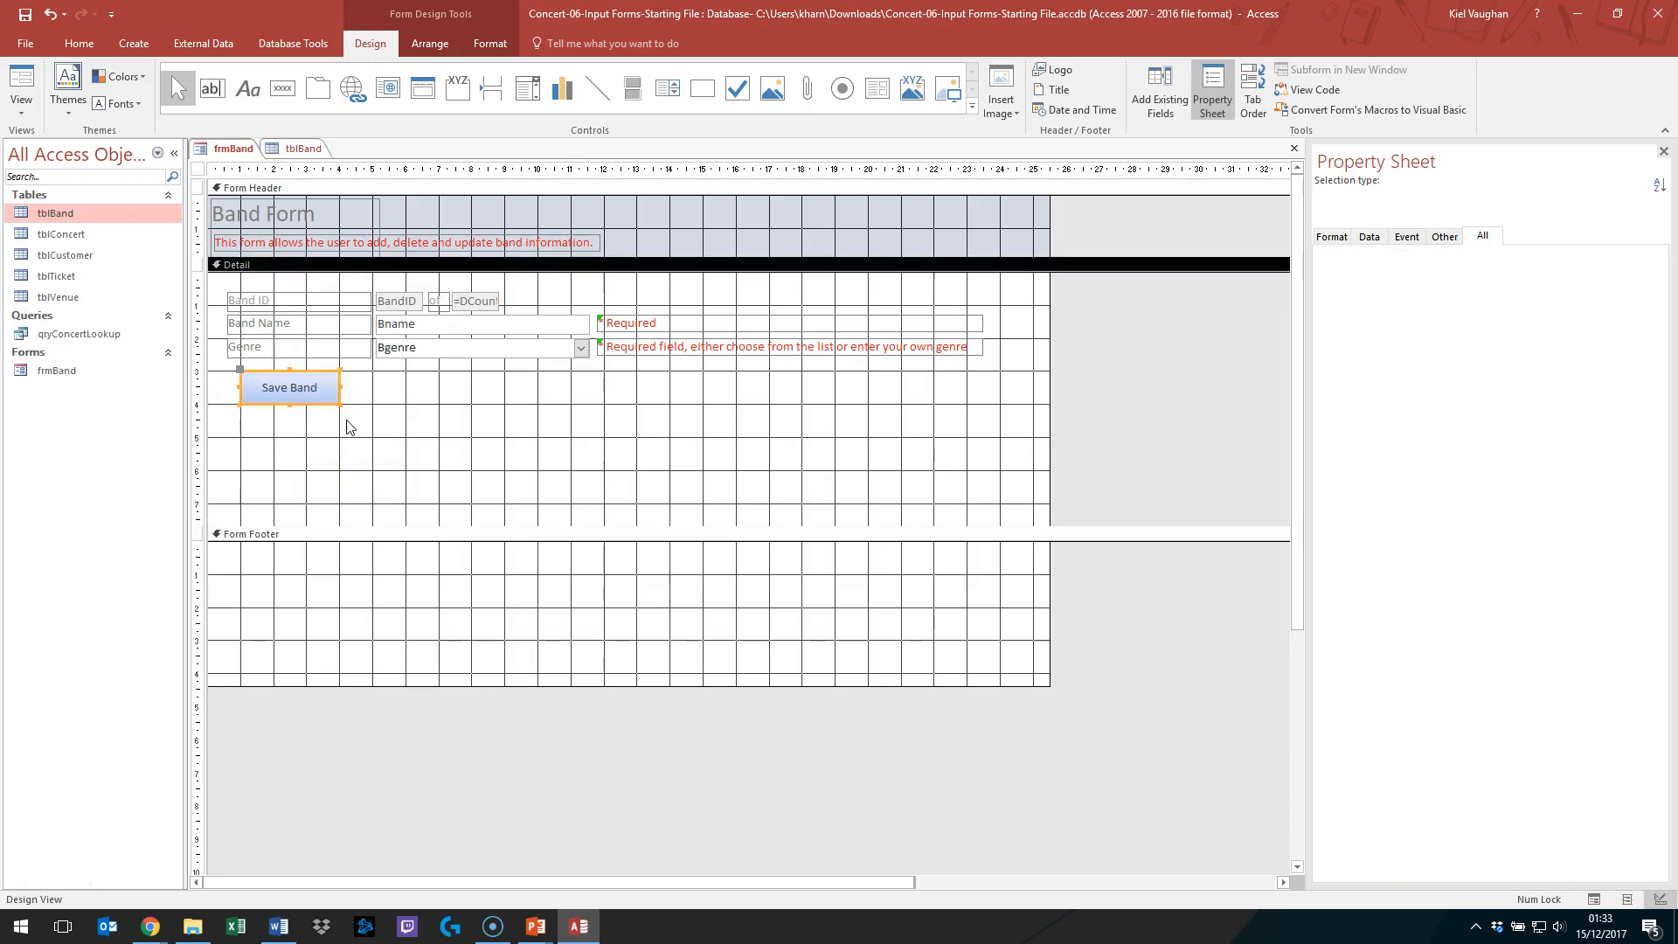
pyautogui.click(333, 398)
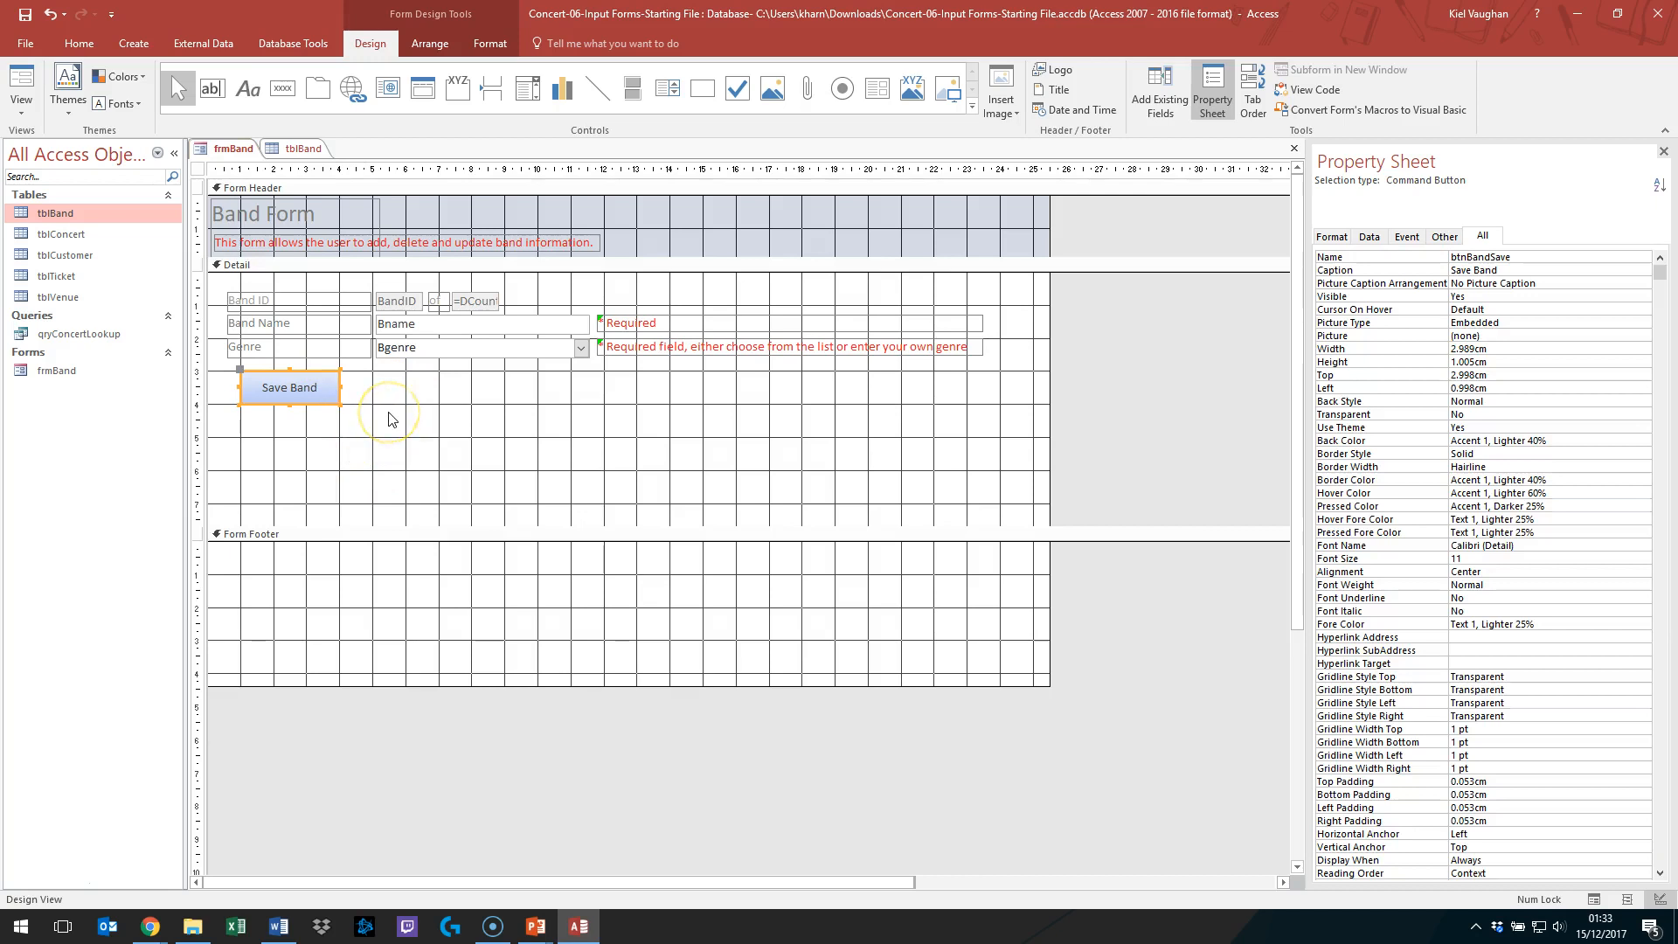
pyautogui.click(389, 419)
# Step: Draw a 3 by 1 cm command button beside Save Band and assign it the Undo Record operation
pyautogui.click(282, 88)
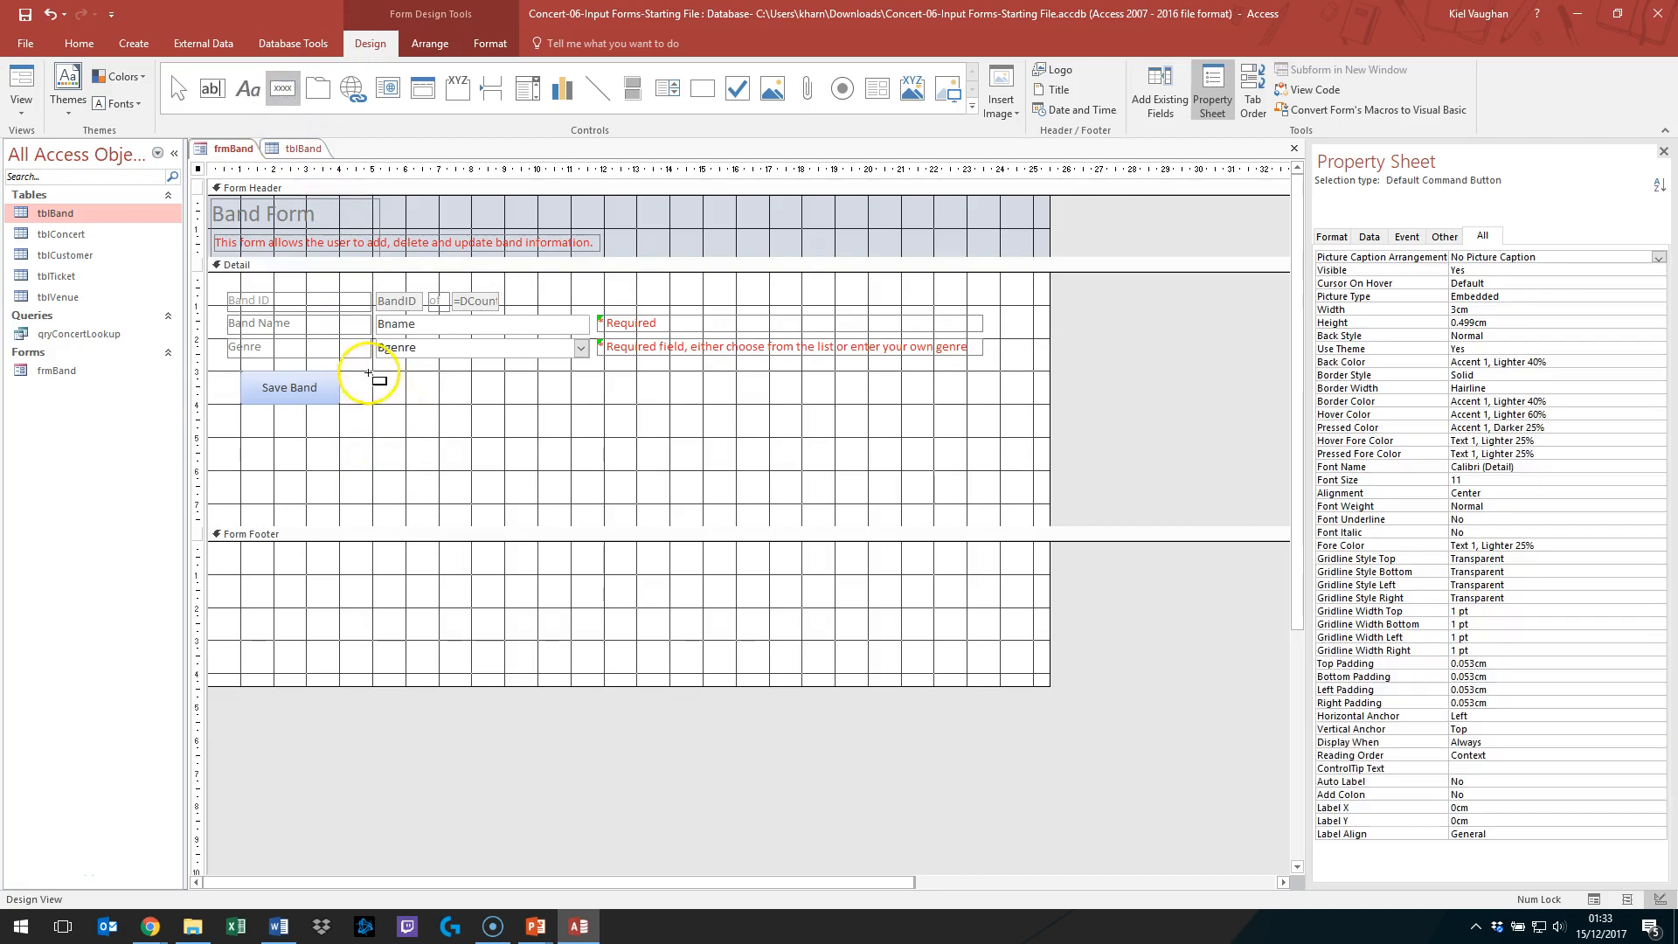
pyautogui.moveTo(373, 371); pyautogui.dragTo(472, 403)
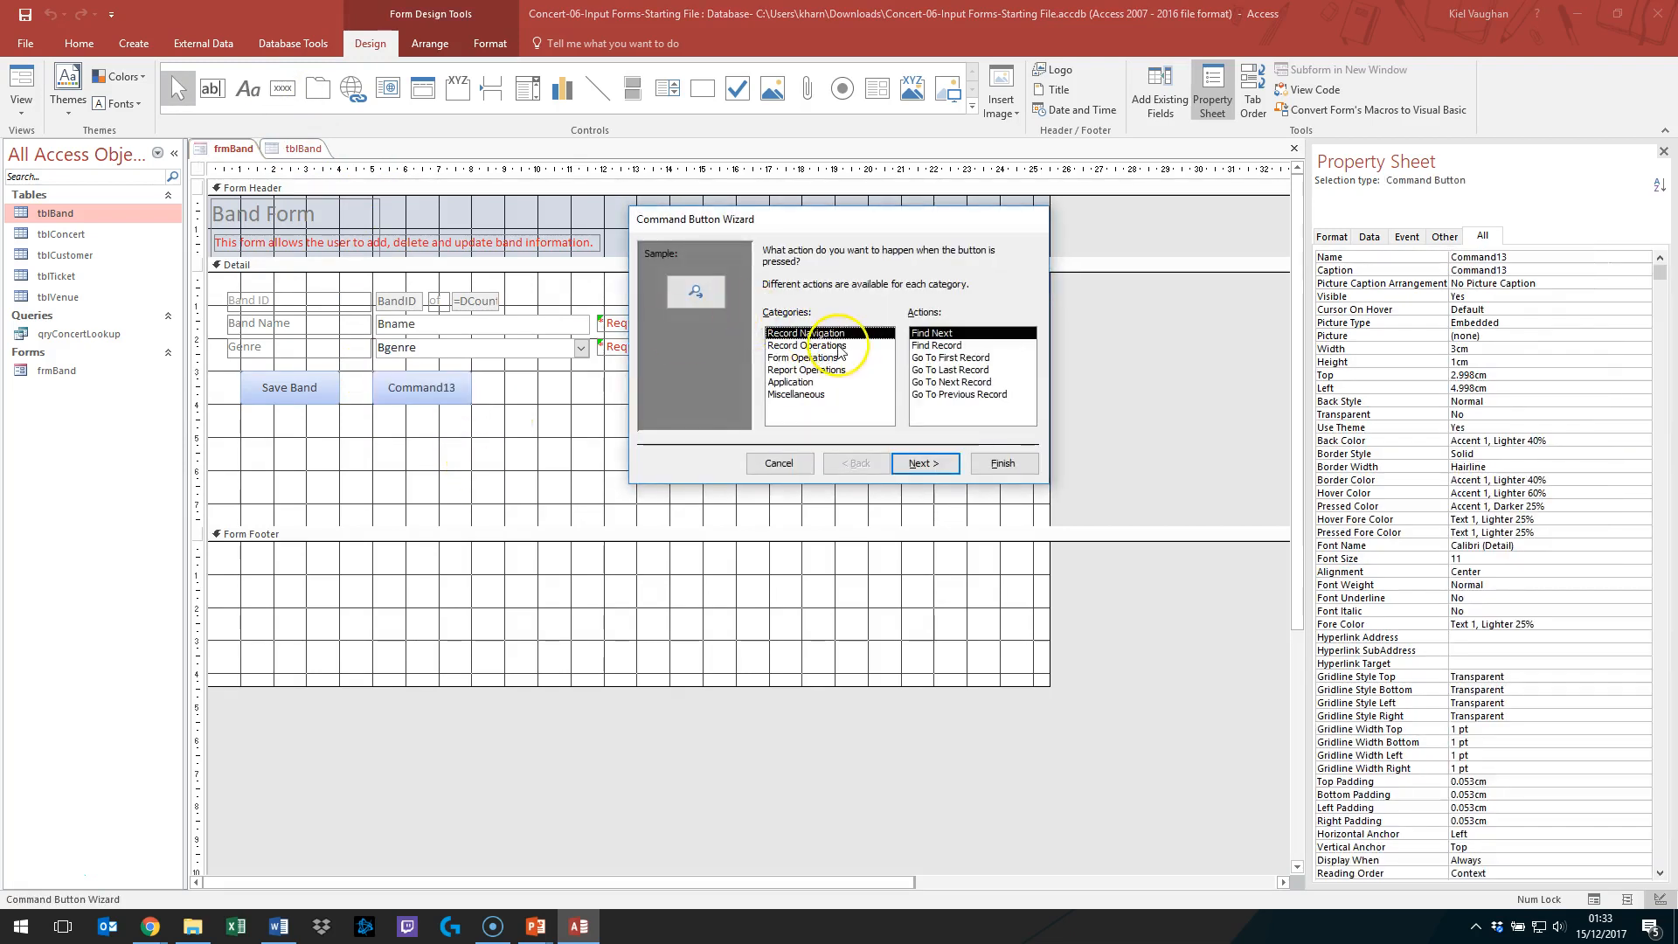
pyautogui.click(828, 345)
pyautogui.click(938, 394)
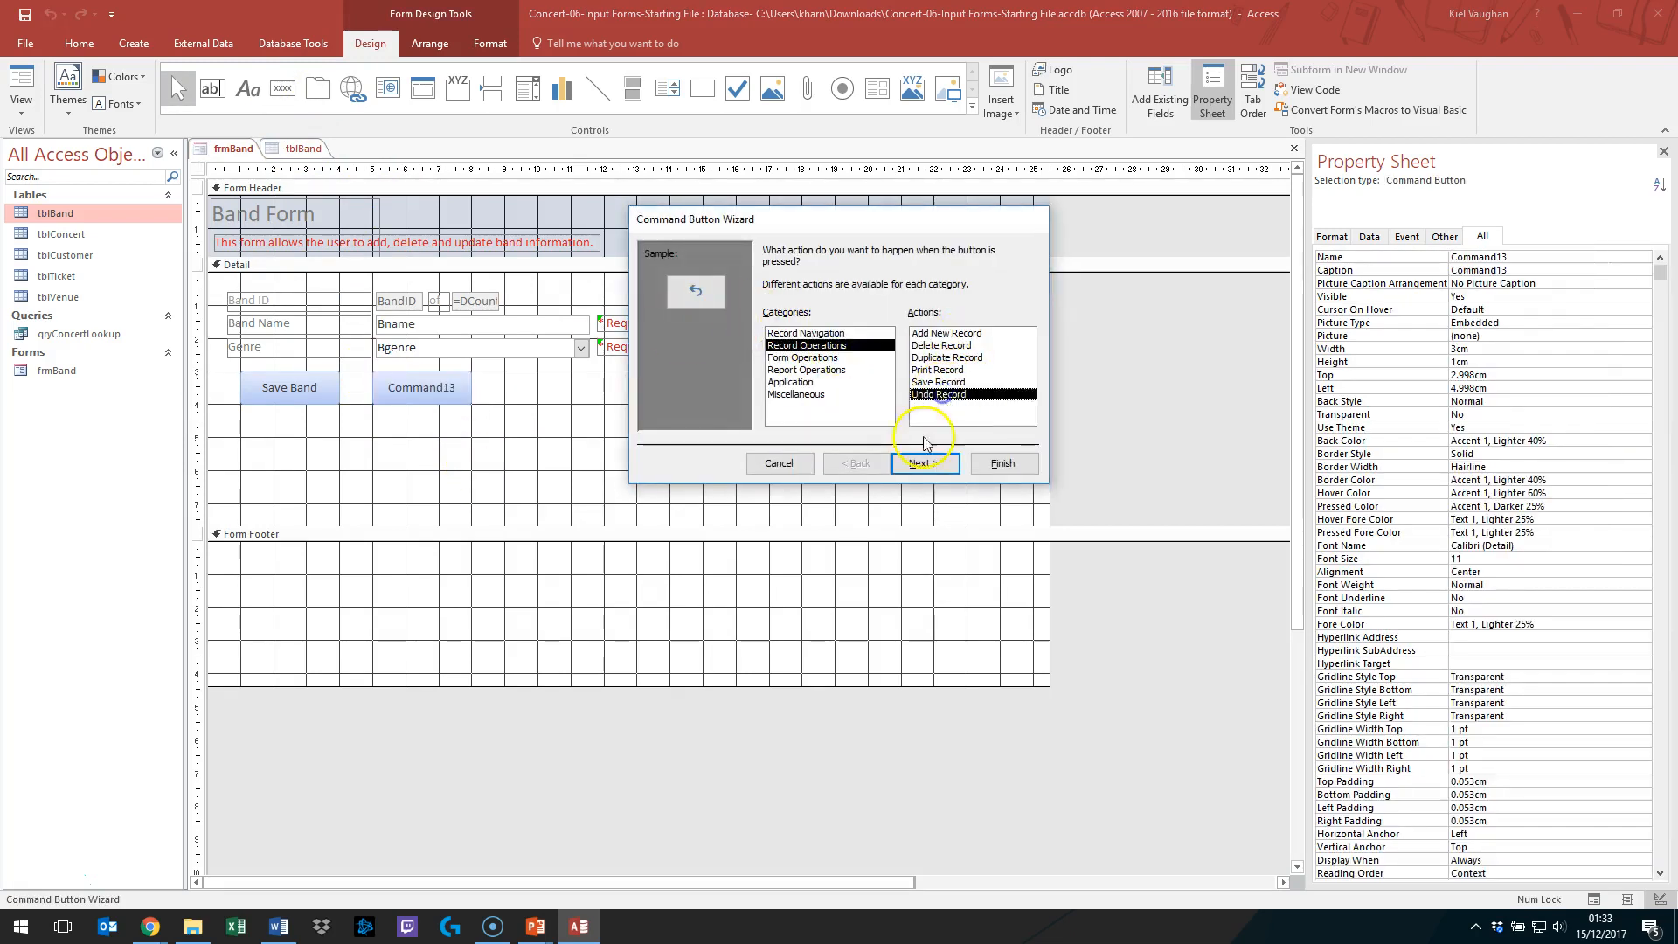
pyautogui.click(923, 463)
# Step: Give the undo button the text caption "Undo Changes", name it btnBandUndo and finish the wizard
pyautogui.click(769, 321)
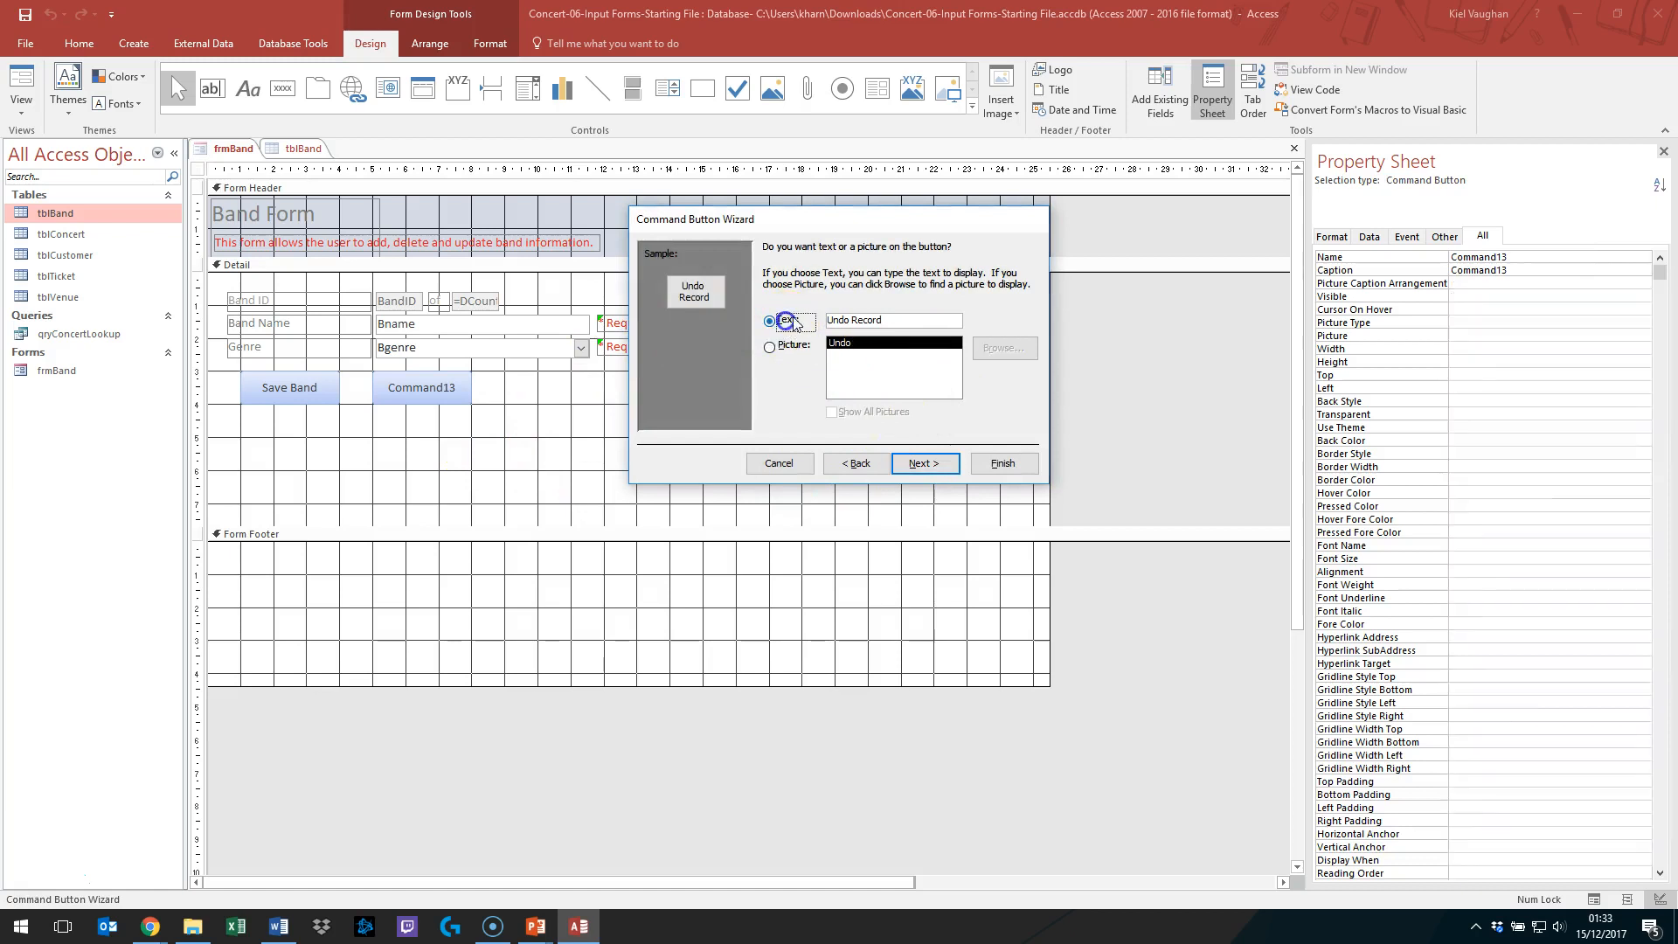
pyautogui.doubleClick(866, 320)
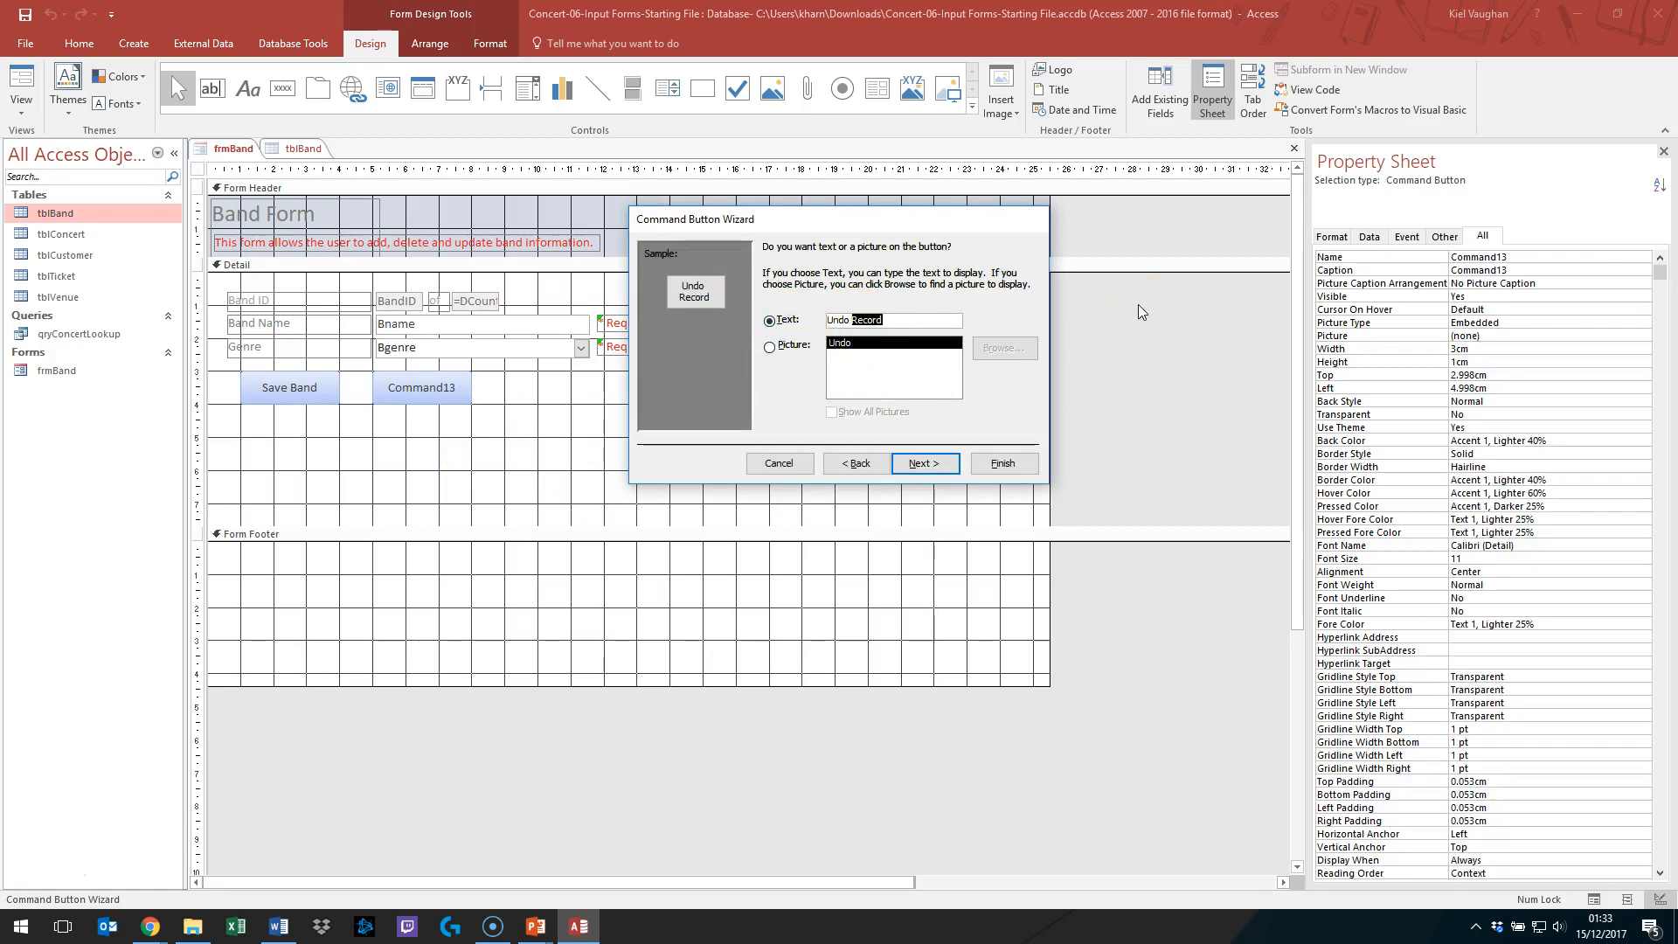
pyautogui.write('Chanes')
pyautogui.press('Left')
pyautogui.press('Left')
pyautogui.write('g')
pyautogui.click(923, 463)
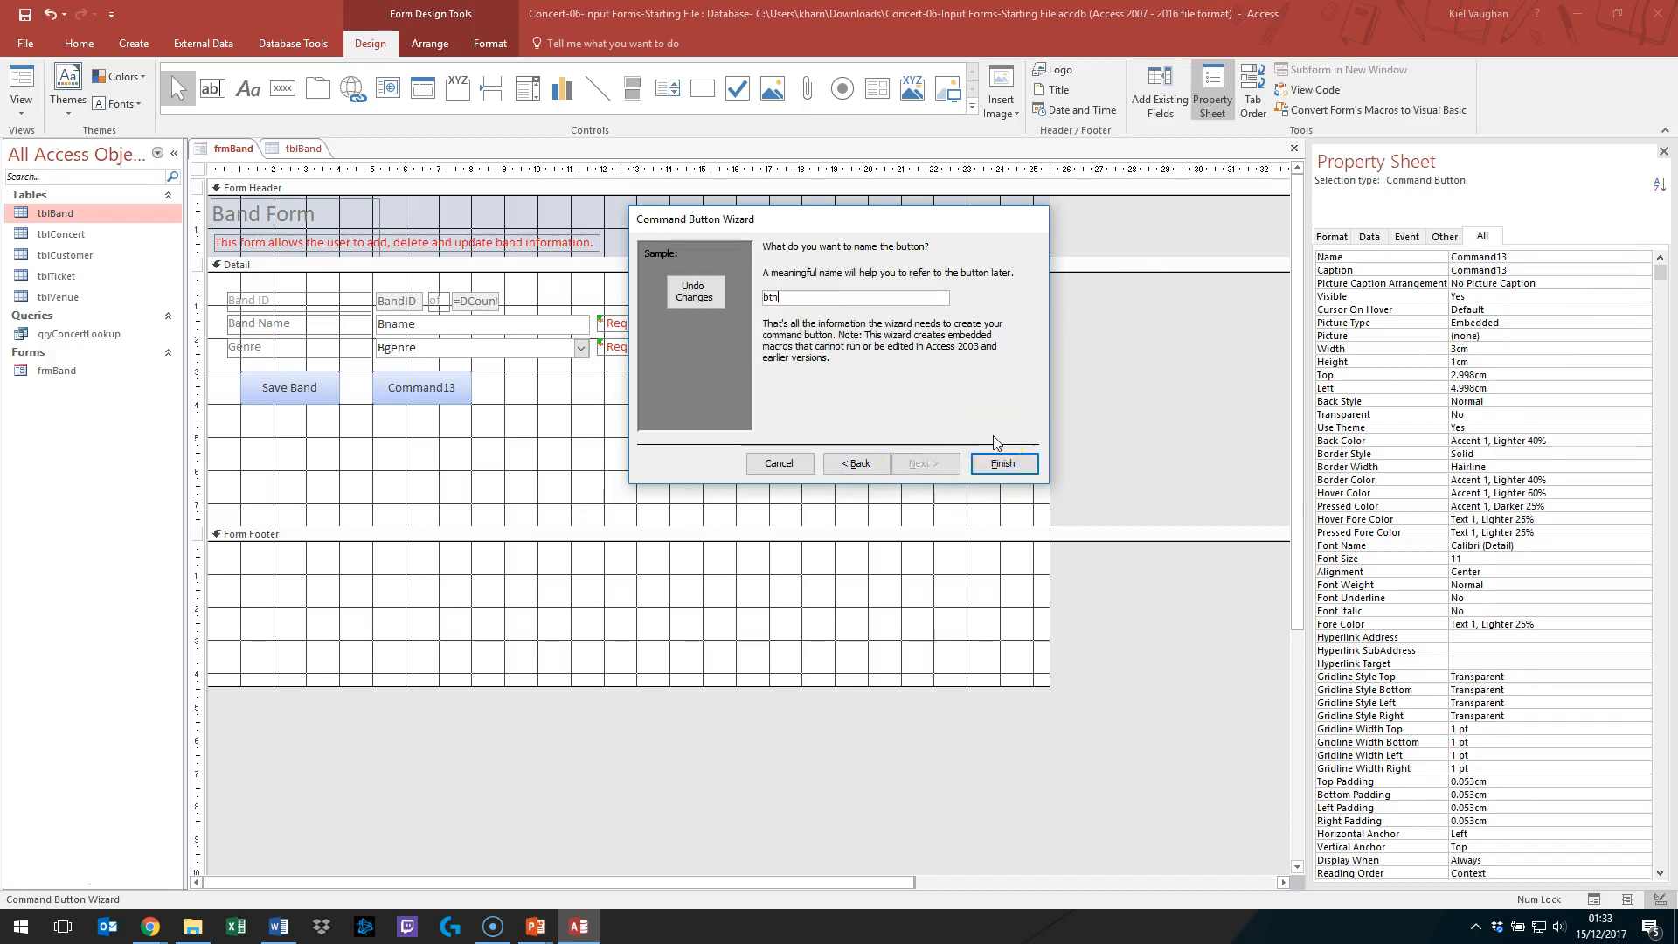
pyautogui.write('btnBandUndo')
pyautogui.click(1002, 464)
# Step: Enlarge the Undo Changes button to match the size of the Save Band button
pyautogui.click(460, 538)
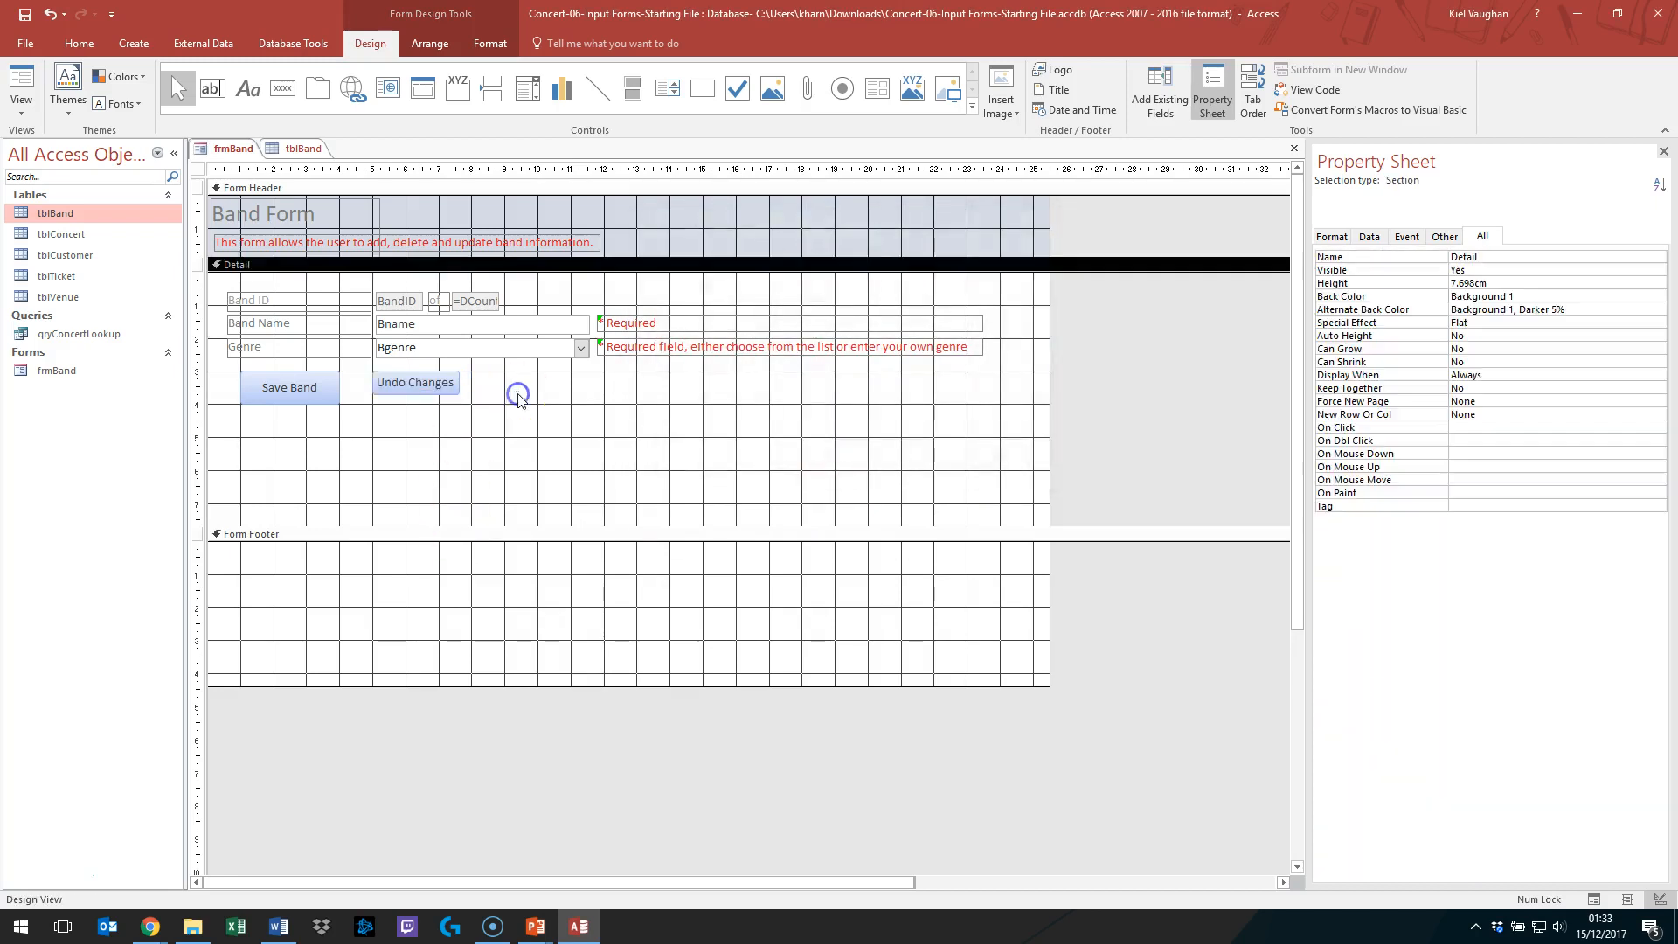
pyautogui.click(443, 385)
pyautogui.moveTo(459, 394); pyautogui.dragTo(471, 404)
pyautogui.click(543, 457)
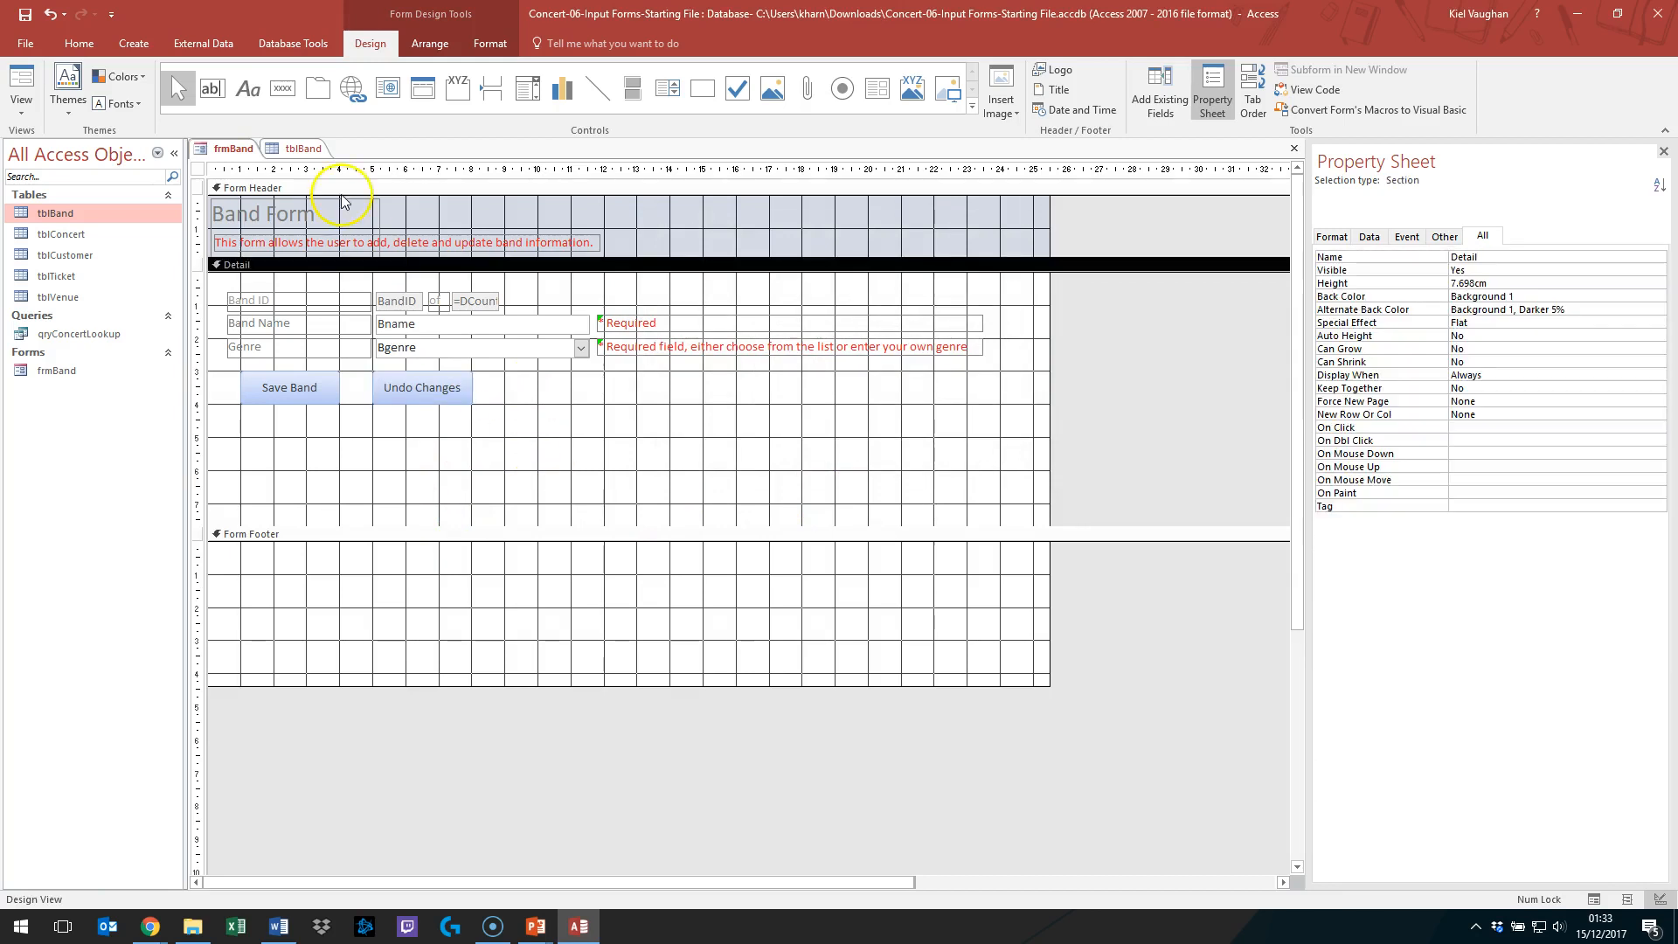
# Step: Draw a 3 by 1 cm command button beside Undo Changes and assign it the Add New Record operation
pyautogui.click(317, 88)
pyautogui.click(280, 88)
pyautogui.moveTo(505, 374); pyautogui.dragTo(601, 411)
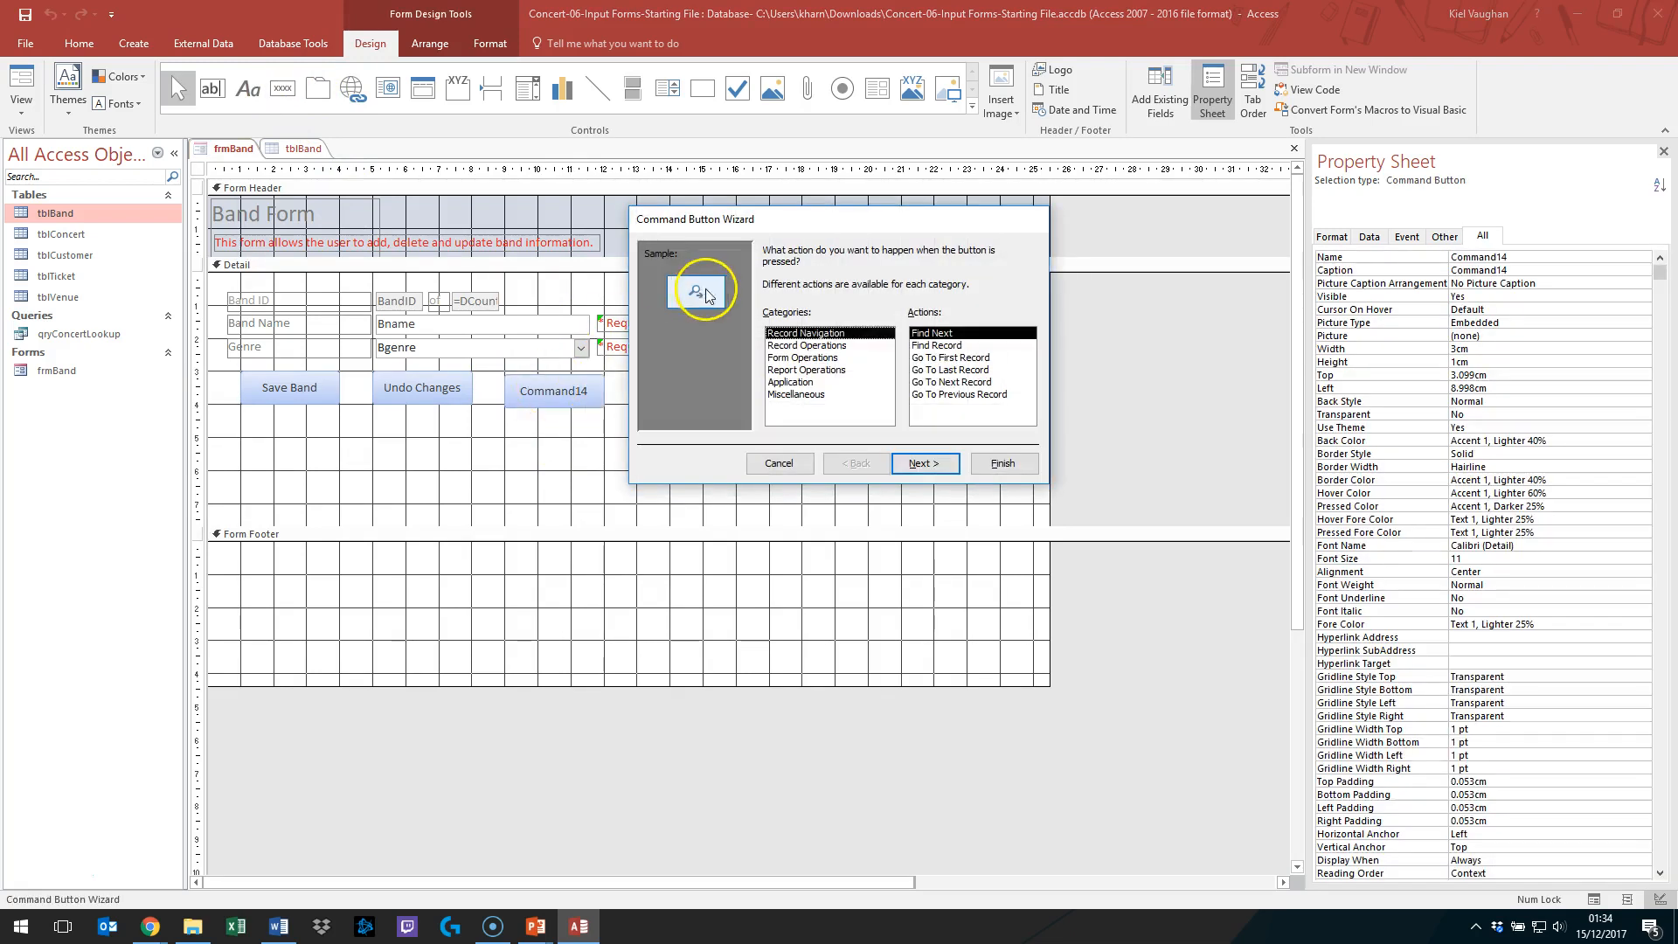
pyautogui.click(808, 345)
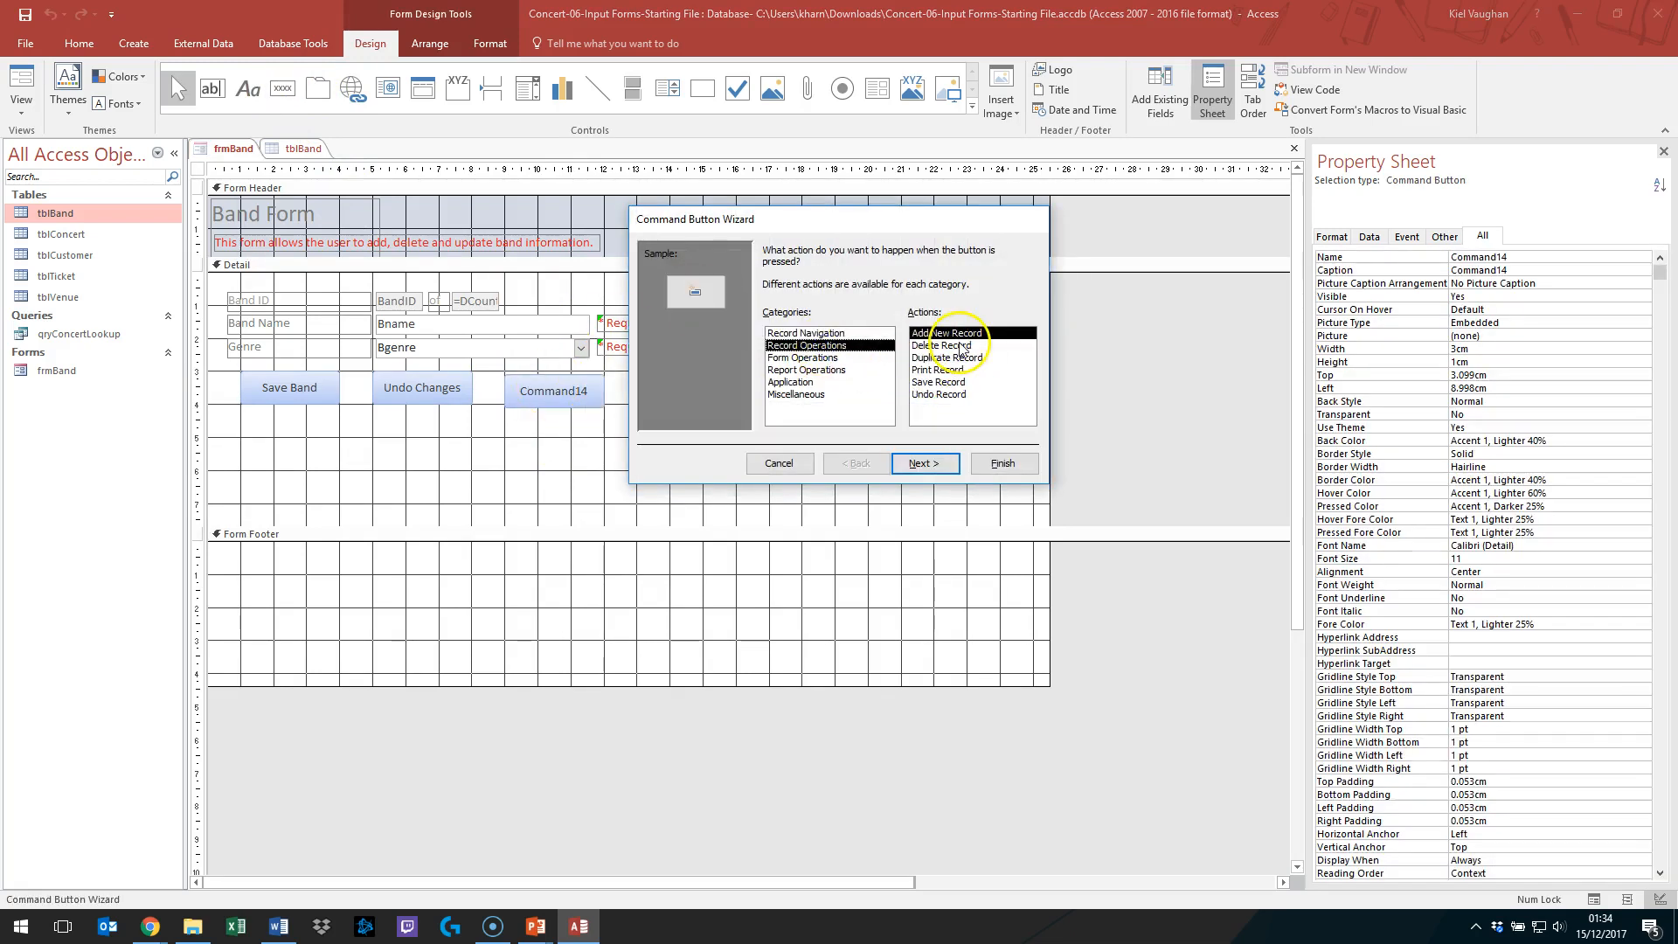
pyautogui.click(924, 463)
# Step: Give the new-record button the text caption "Add Band", name it btnBandAdd and finish the wizard
pyautogui.moveTo(847, 320); pyautogui.dragTo(906, 336)
pyautogui.write('Band')
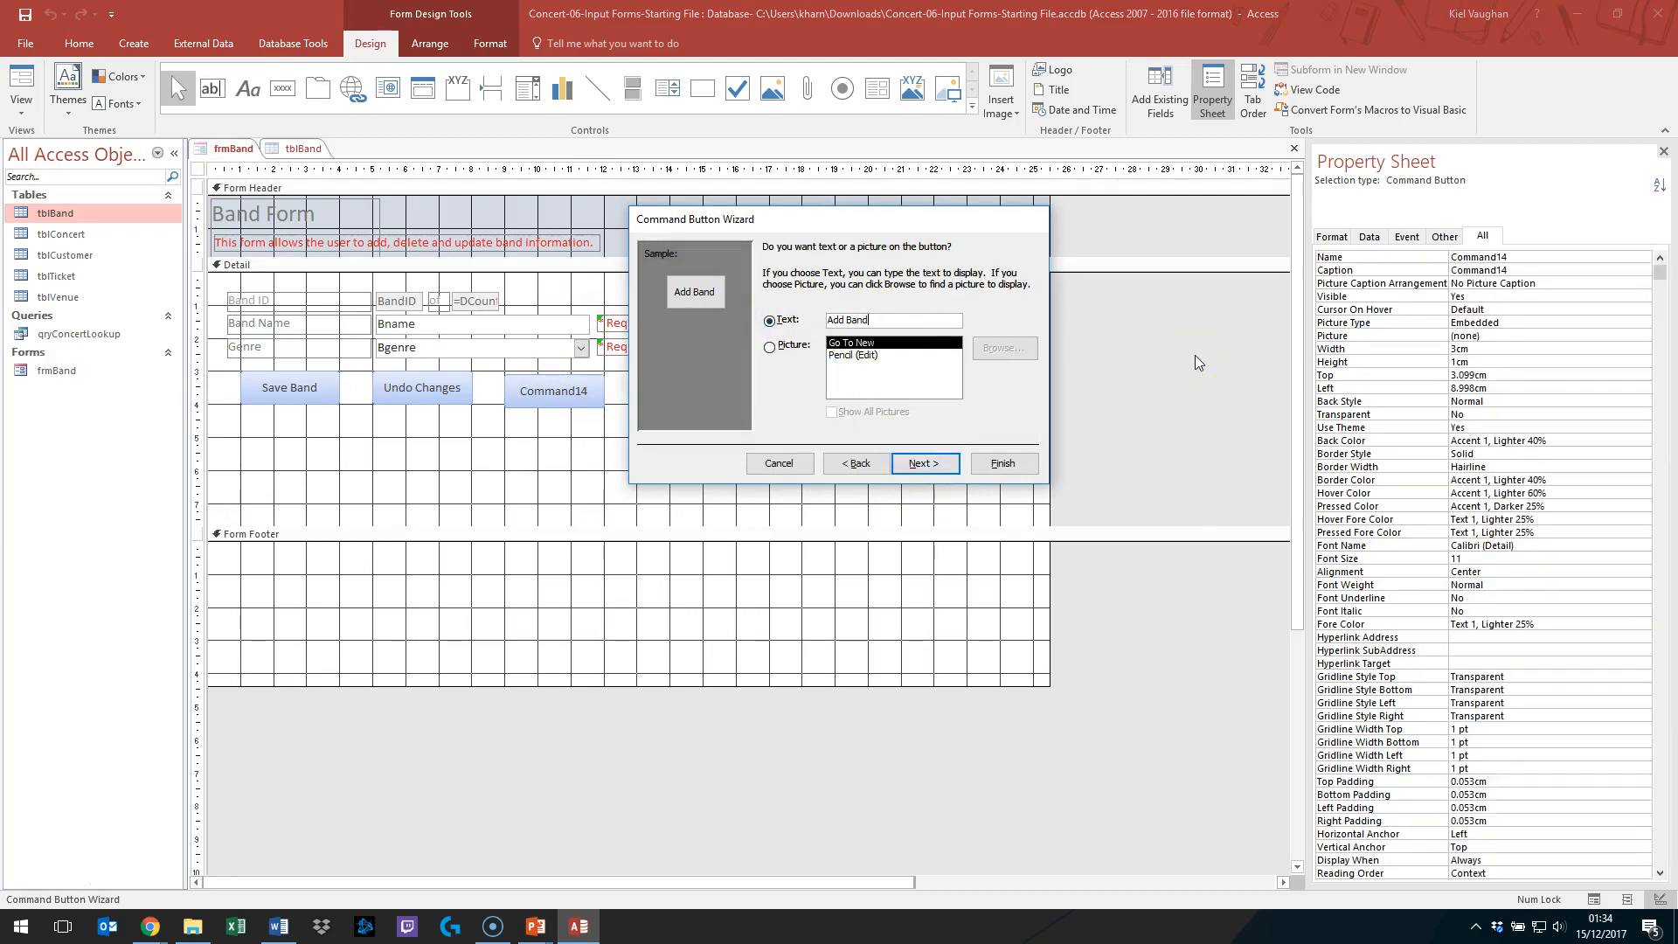
pyautogui.click(924, 464)
pyautogui.write('btnBandAdd')
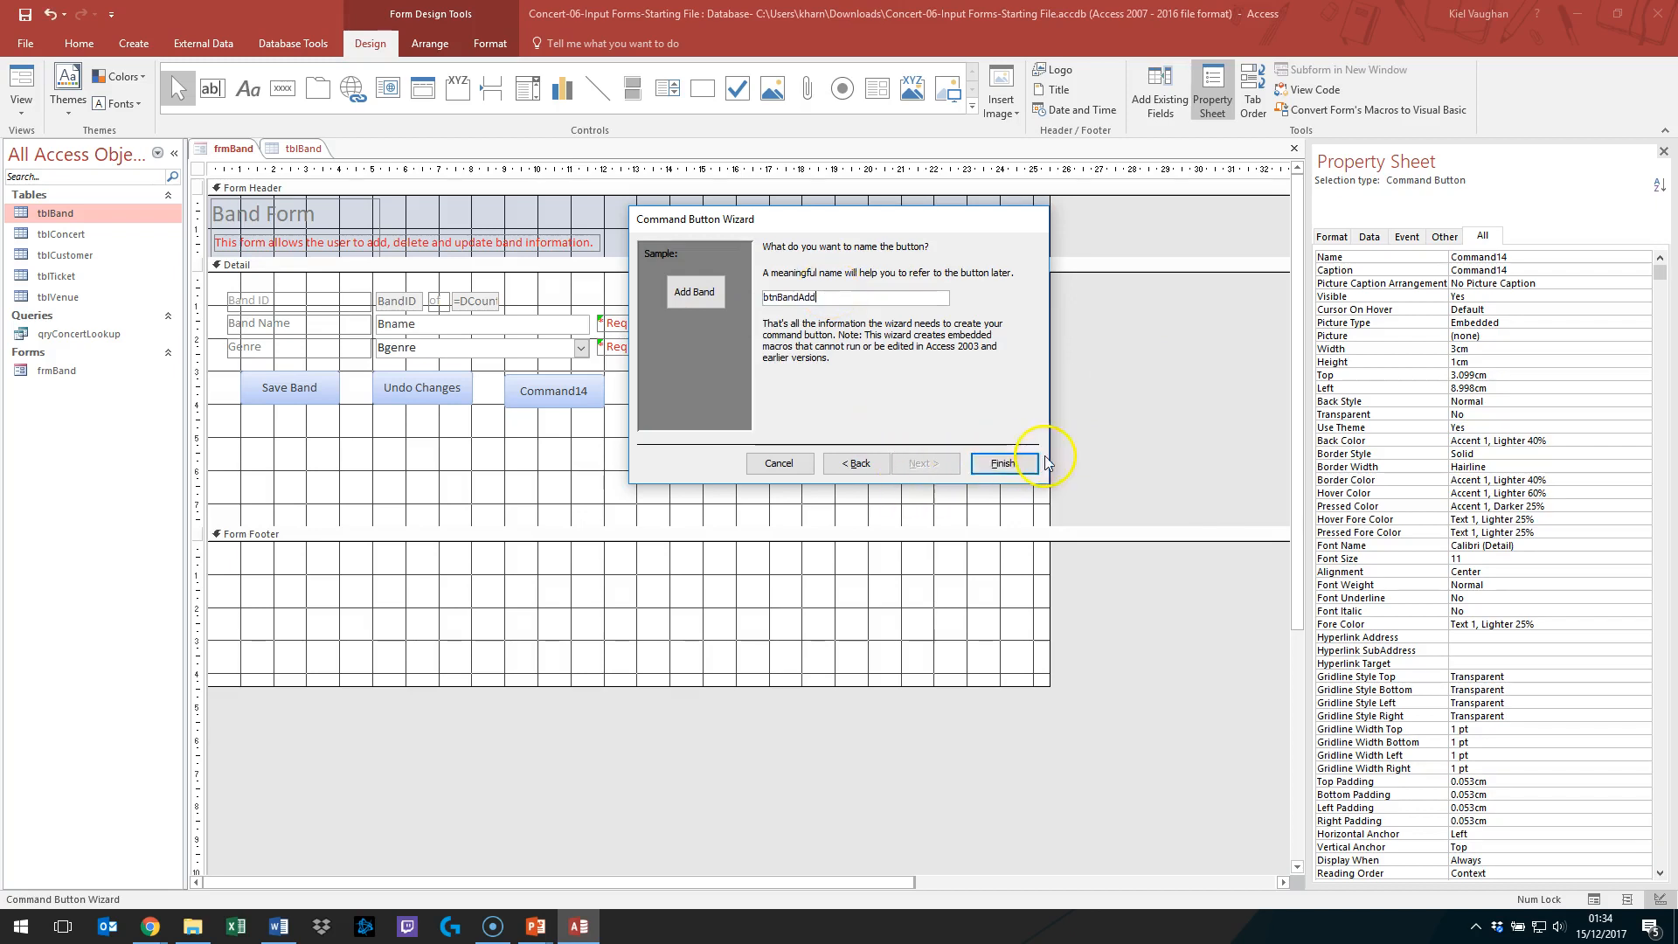
pyautogui.click(1013, 463)
# Step: Enlarge the Add Band button and align it with the other two command buttons
pyautogui.click(626, 430)
pyautogui.click(547, 378)
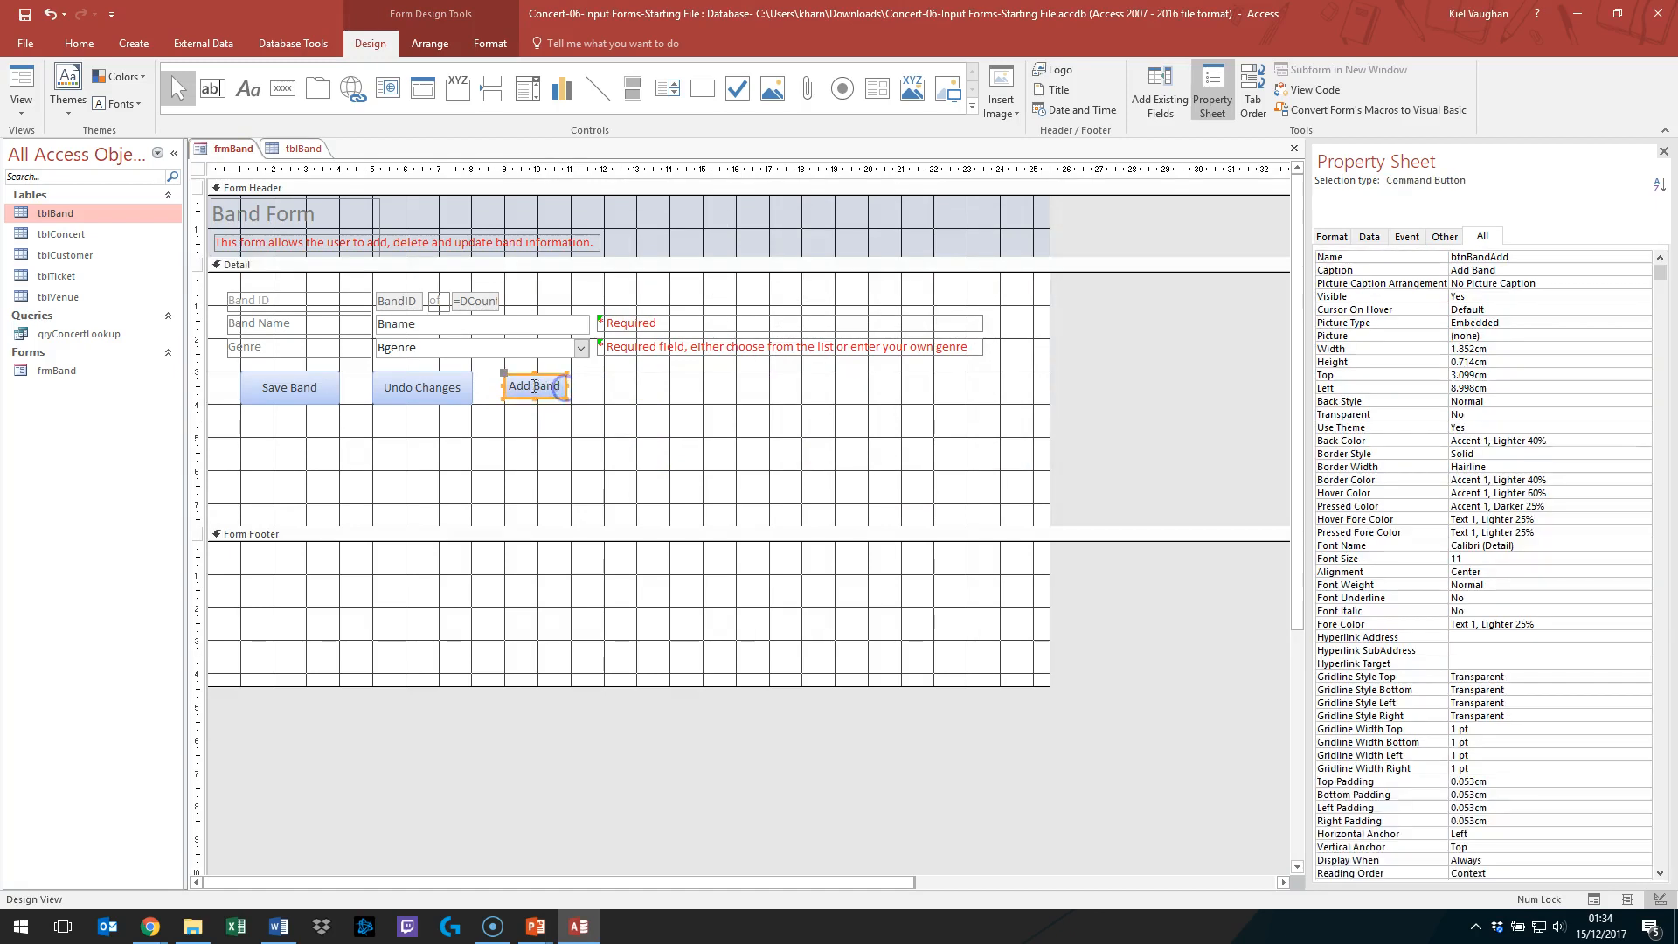
pyautogui.moveTo(547, 376); pyautogui.dragTo(603, 403)
pyautogui.click(460, 442)
# Step: Switch frmBand to Form View and test the Undo Changes button on trial text entered in the first record
pyautogui.rightClick(227, 129)
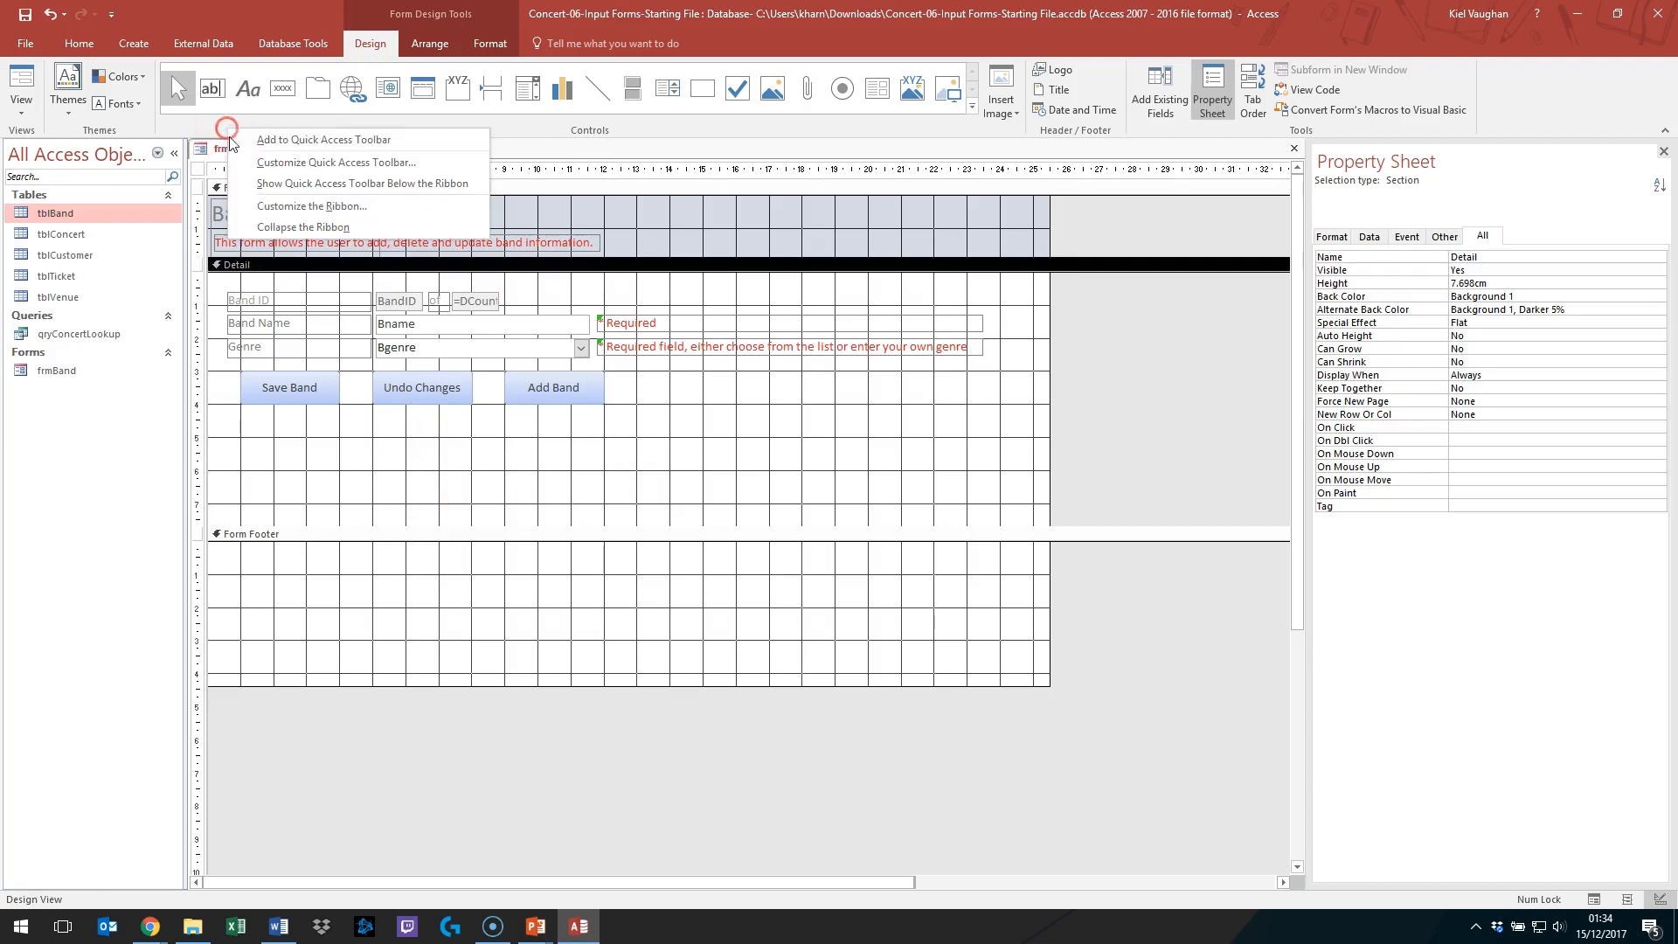
pyautogui.rightClick(220, 149)
pyautogui.click(276, 220)
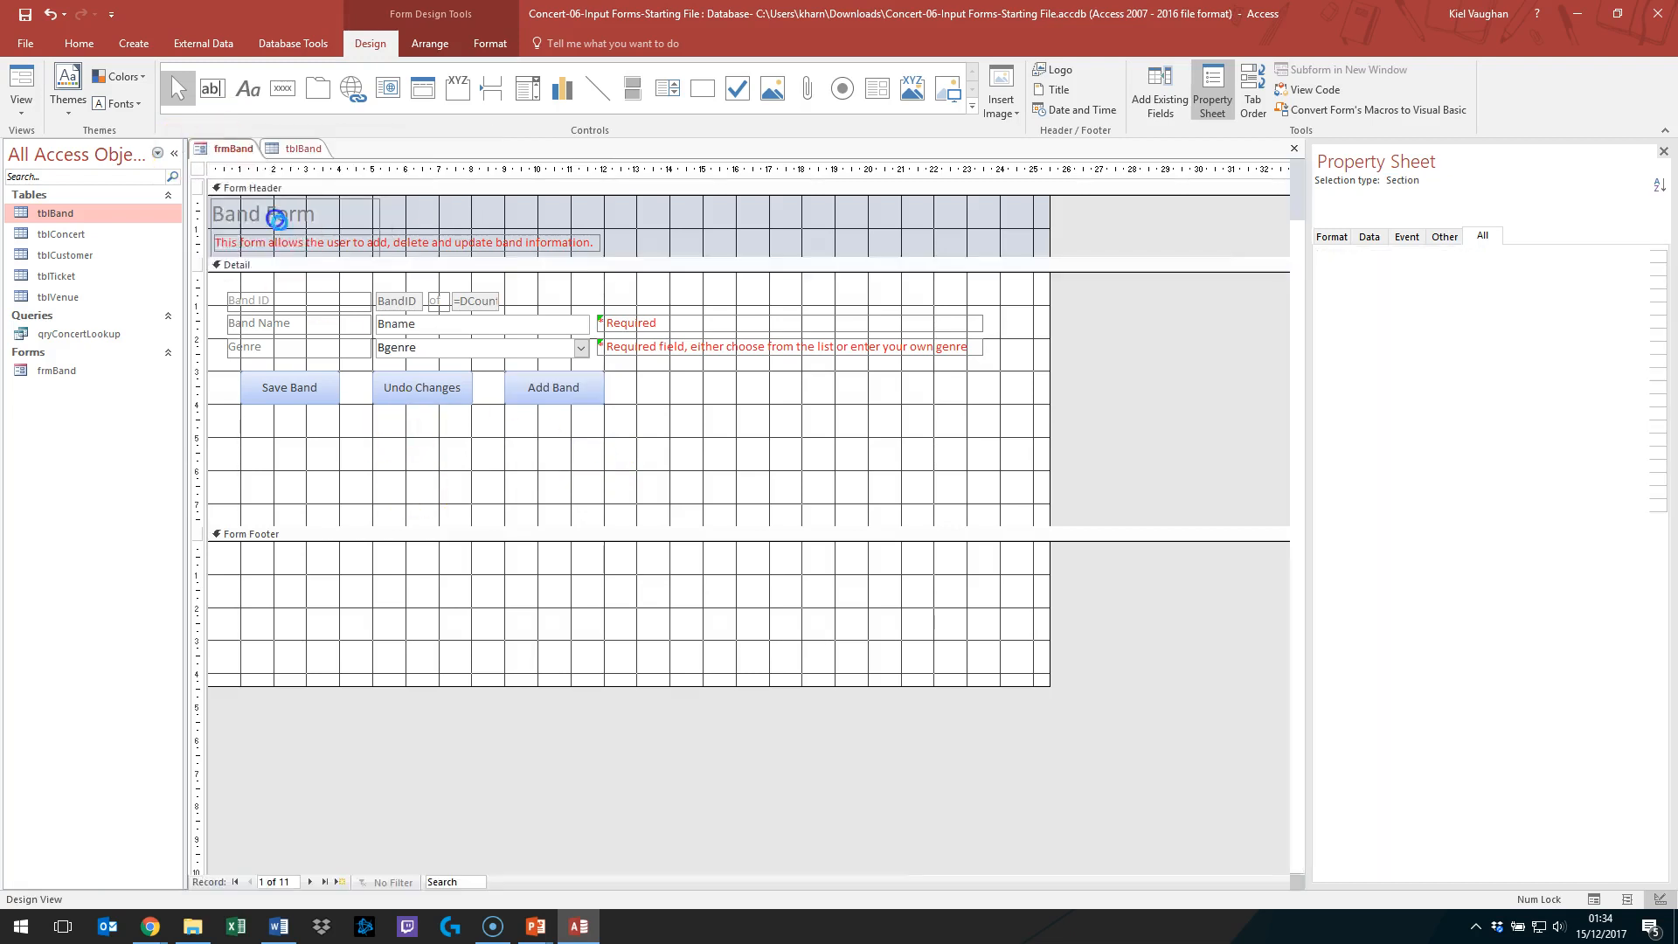
pyautogui.write('sdsdsdsdsd')
pyautogui.click(437, 342)
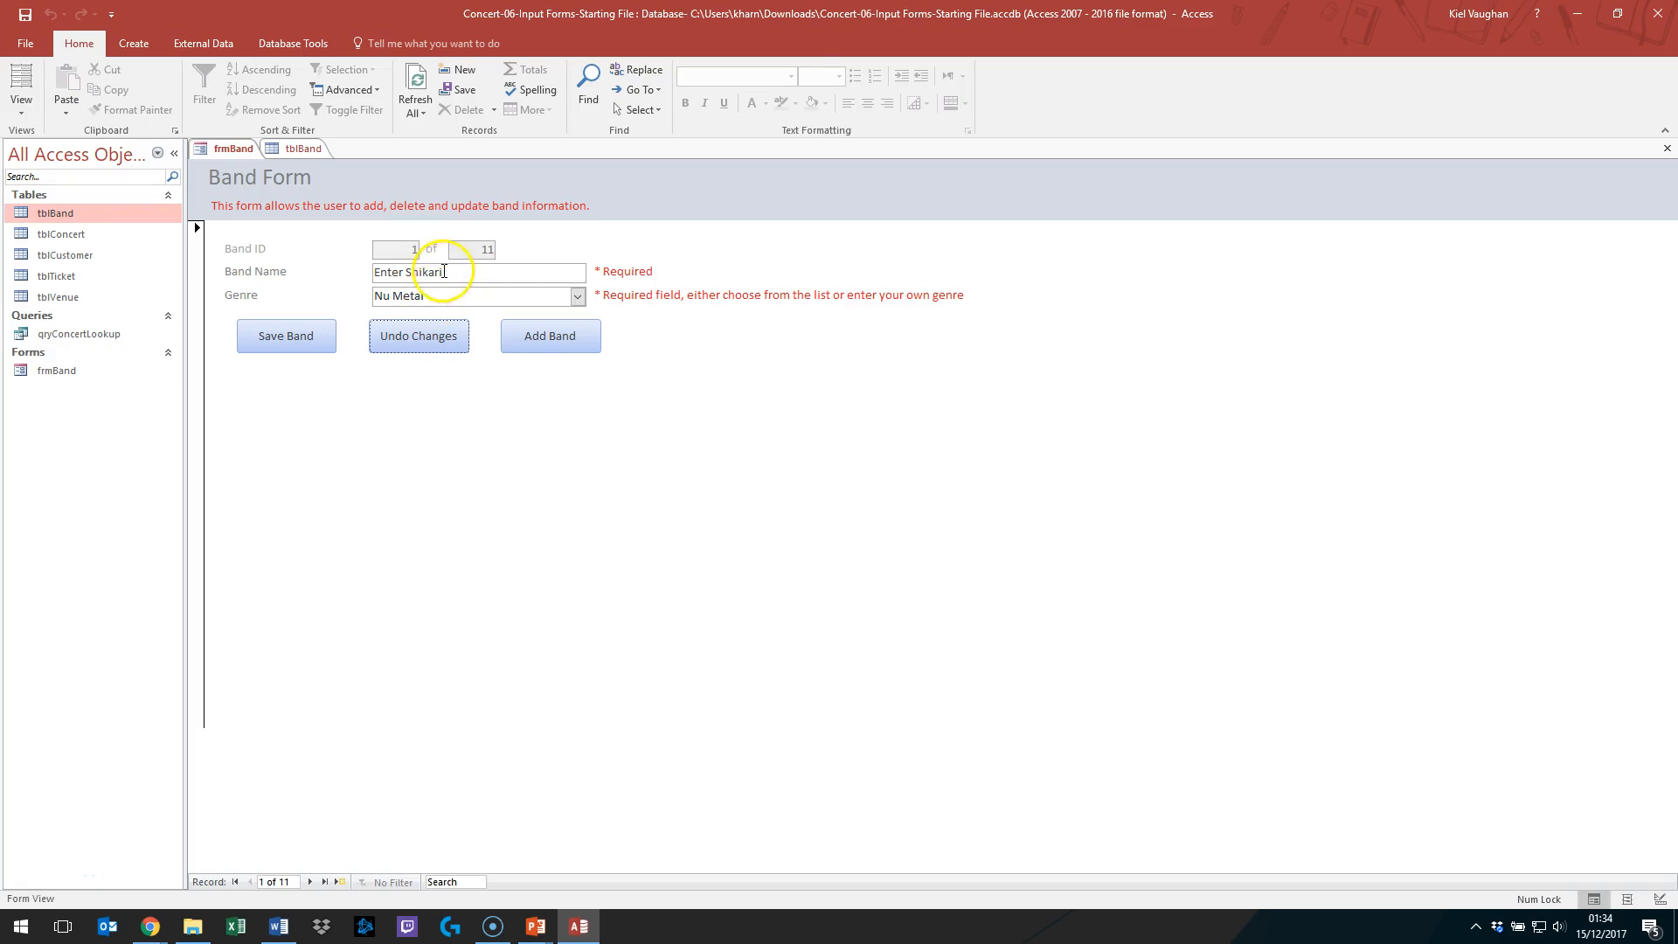
# Step: Advance through the band records to the Stormzy record
pyautogui.click(310, 882)
pyautogui.click(309, 881)
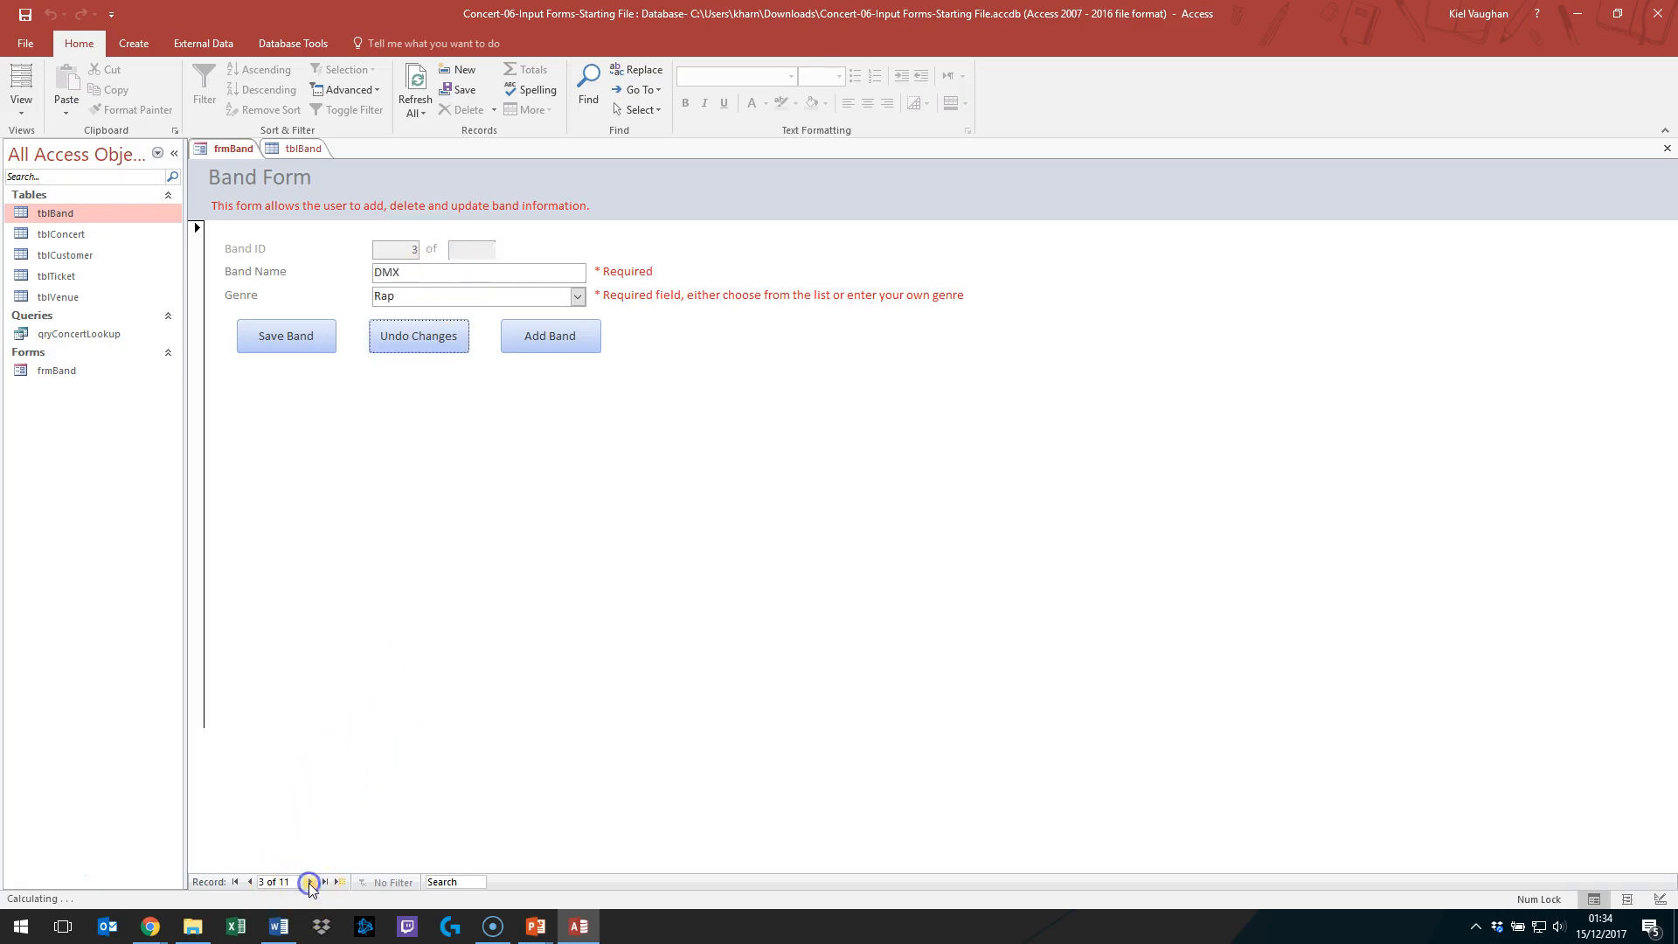
pyautogui.click(309, 882)
pyautogui.click(309, 882)
pyautogui.click(310, 882)
pyautogui.click(309, 882)
pyautogui.click(309, 881)
pyautogui.click(309, 882)
pyautogui.click(309, 882)
# Step: Enter Grime as Stormzy's genre and revert the entry with the form's Undo Changes button
pyautogui.click(294, 295)
pyautogui.write('Grime')
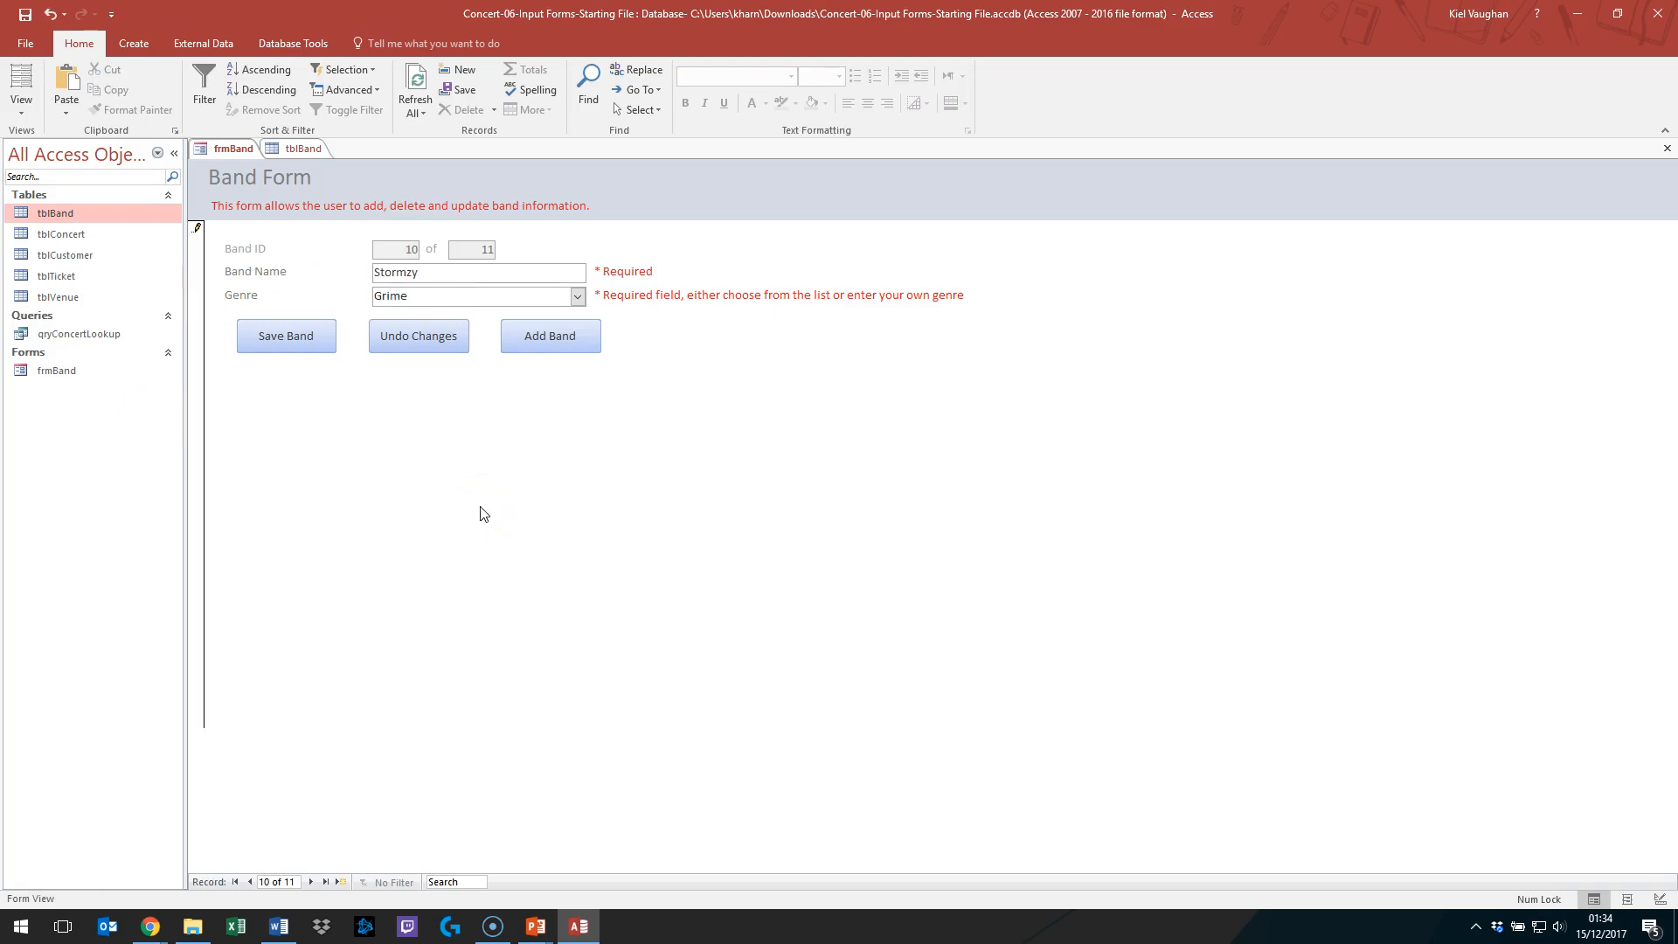
pyautogui.click(428, 339)
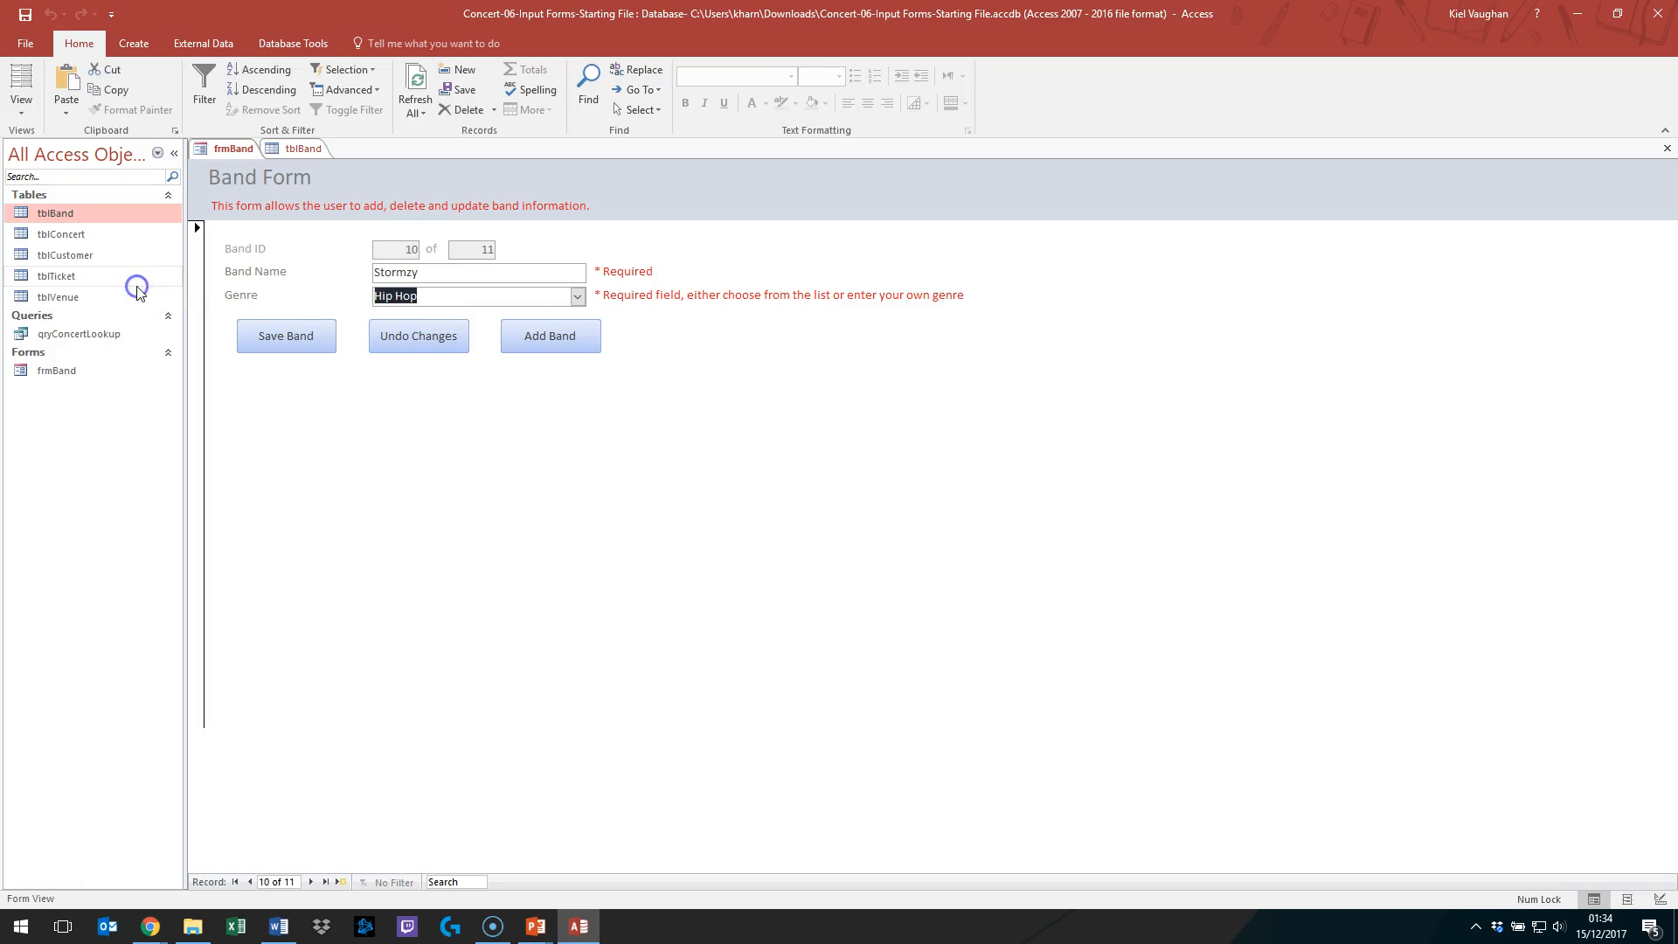
# Step: Set Stormzy's genre to Grime and save the record with the form's Save Band button
pyautogui.press('BackSpace')
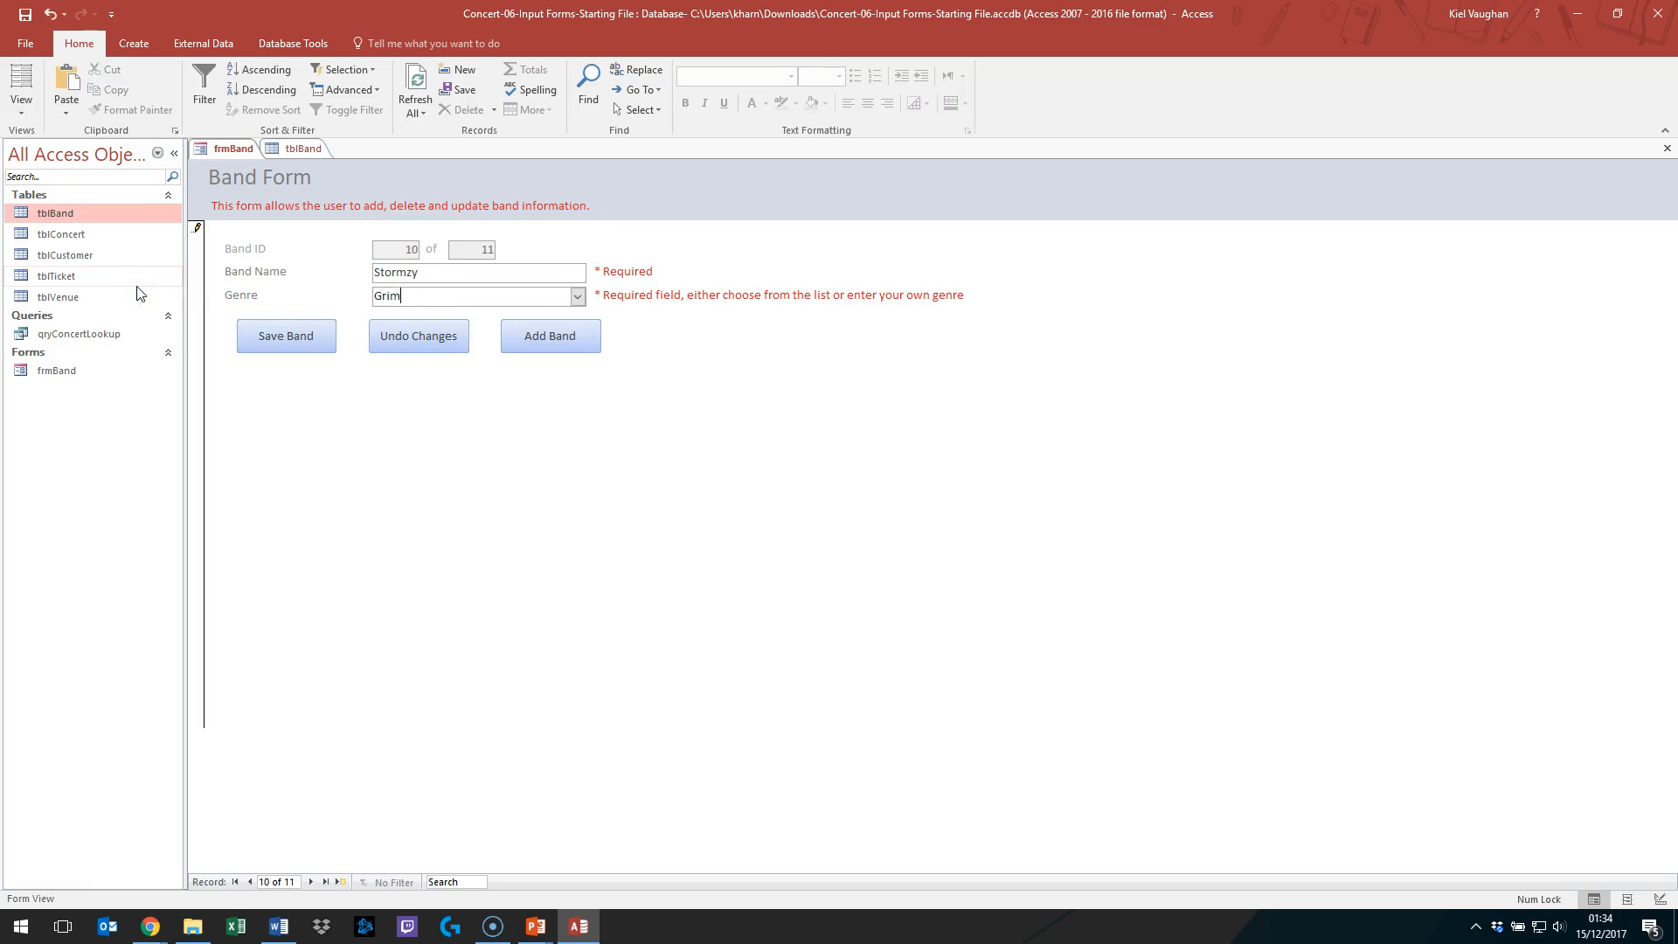
pyautogui.click(267, 338)
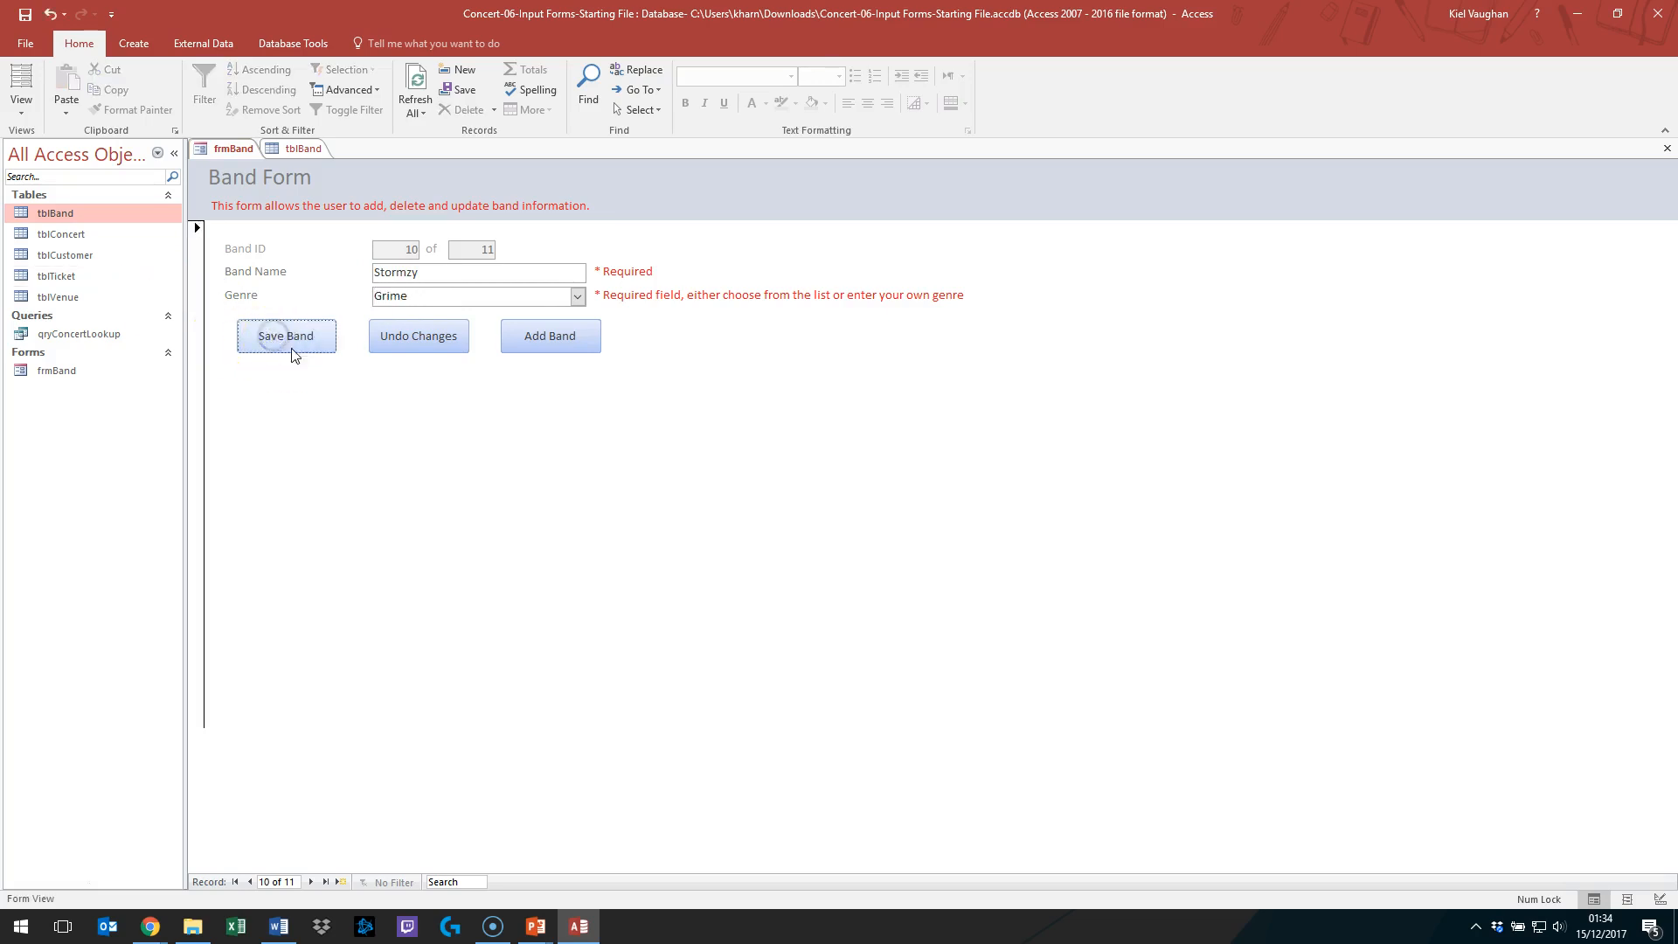
# Step: Add a new band record named Ghetts with the genre Grime and save it with the form's Save Band button
pyautogui.click(250, 882)
pyautogui.click(310, 881)
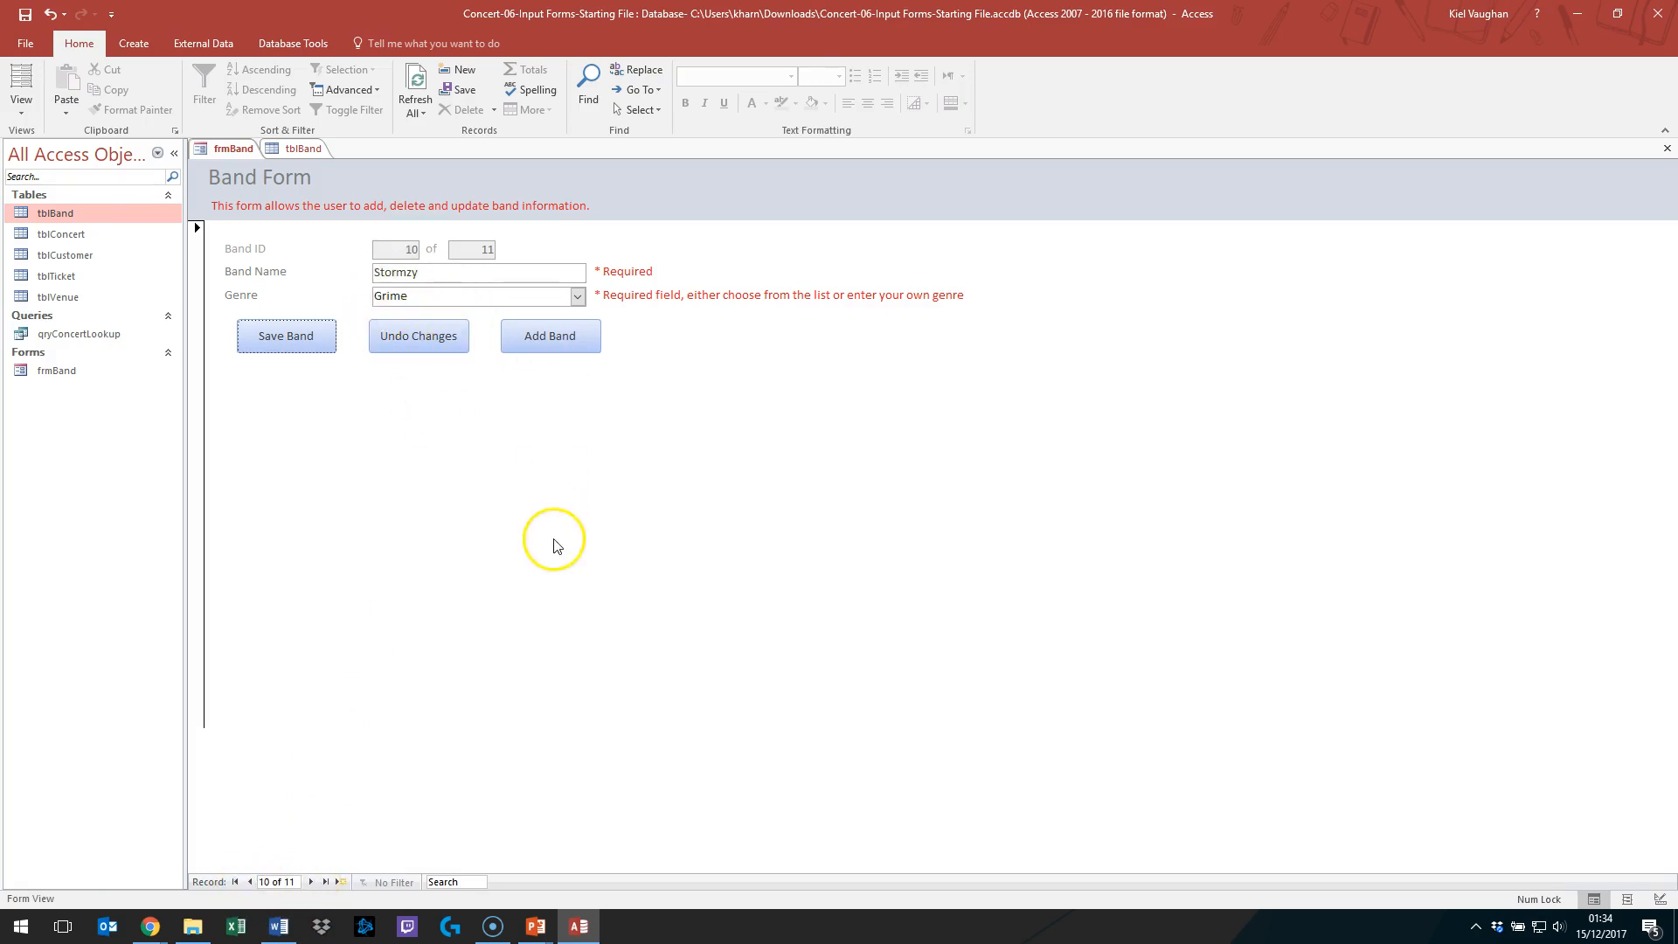
pyautogui.click(560, 337)
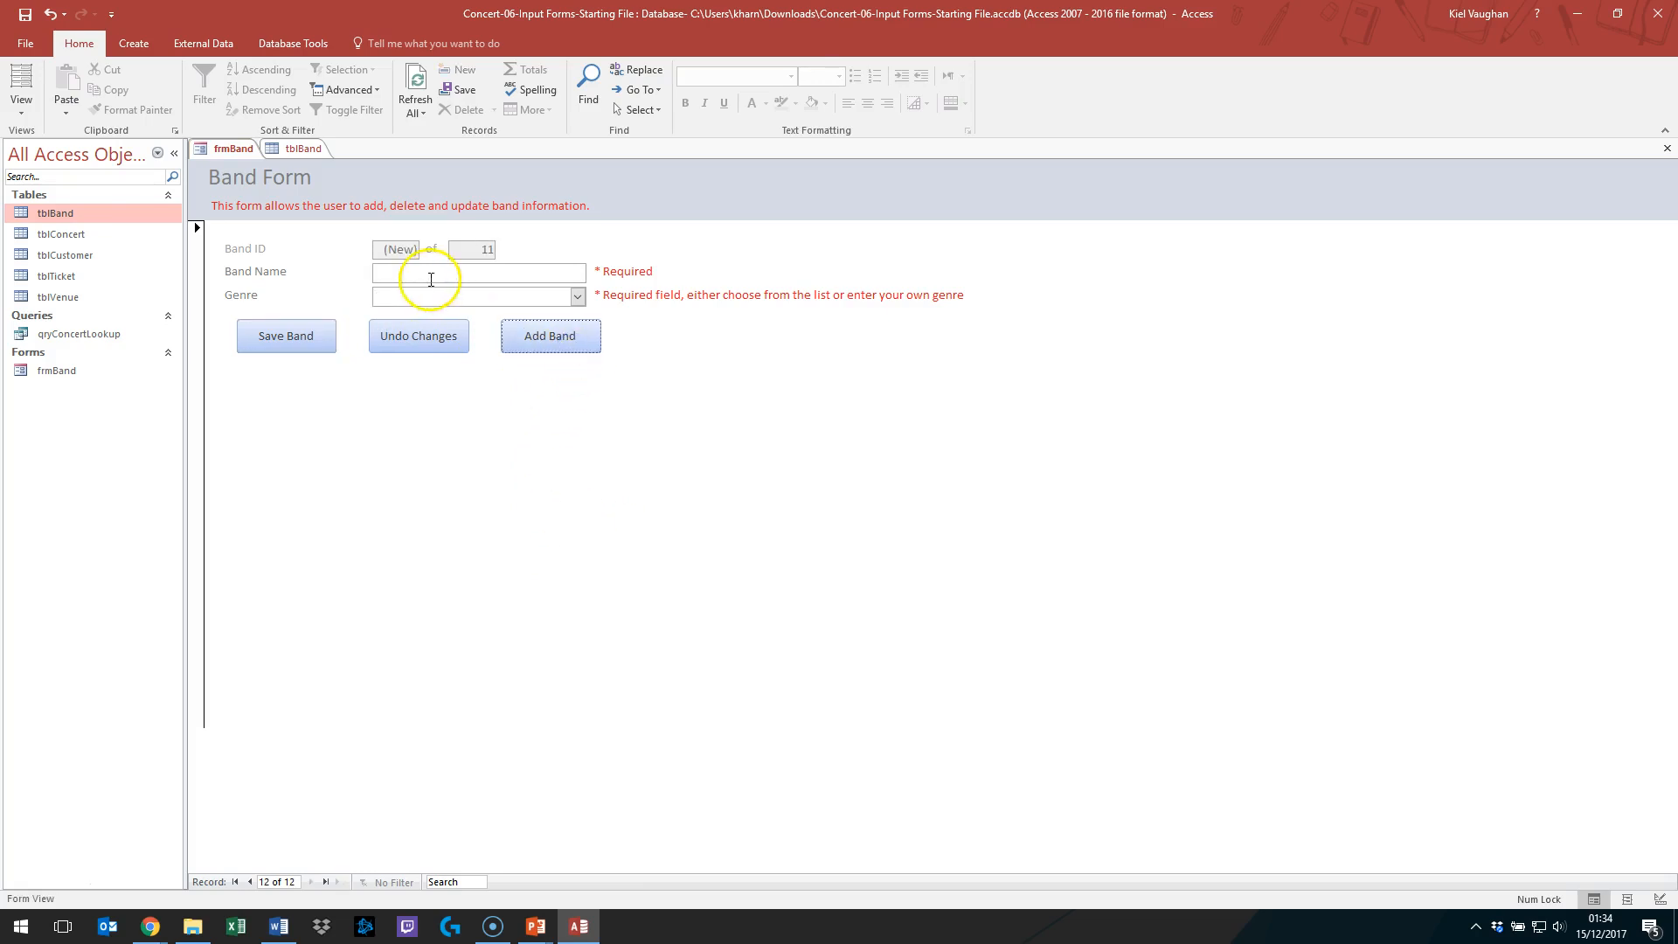
pyautogui.write('Ghetts')
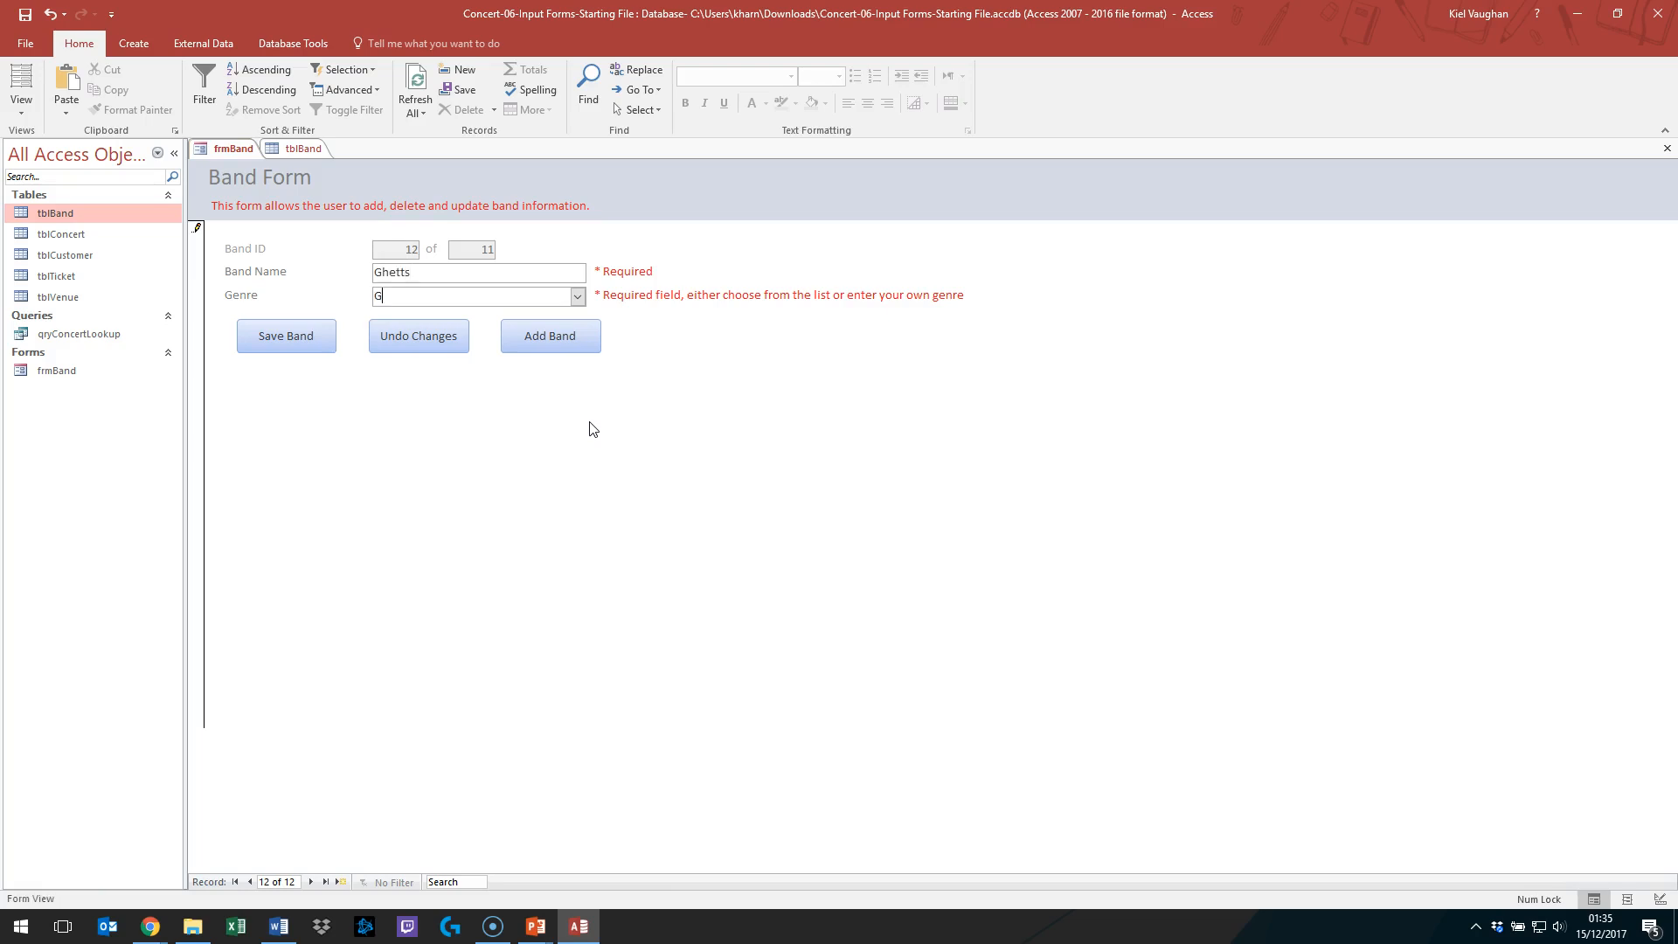
pyautogui.click(302, 335)
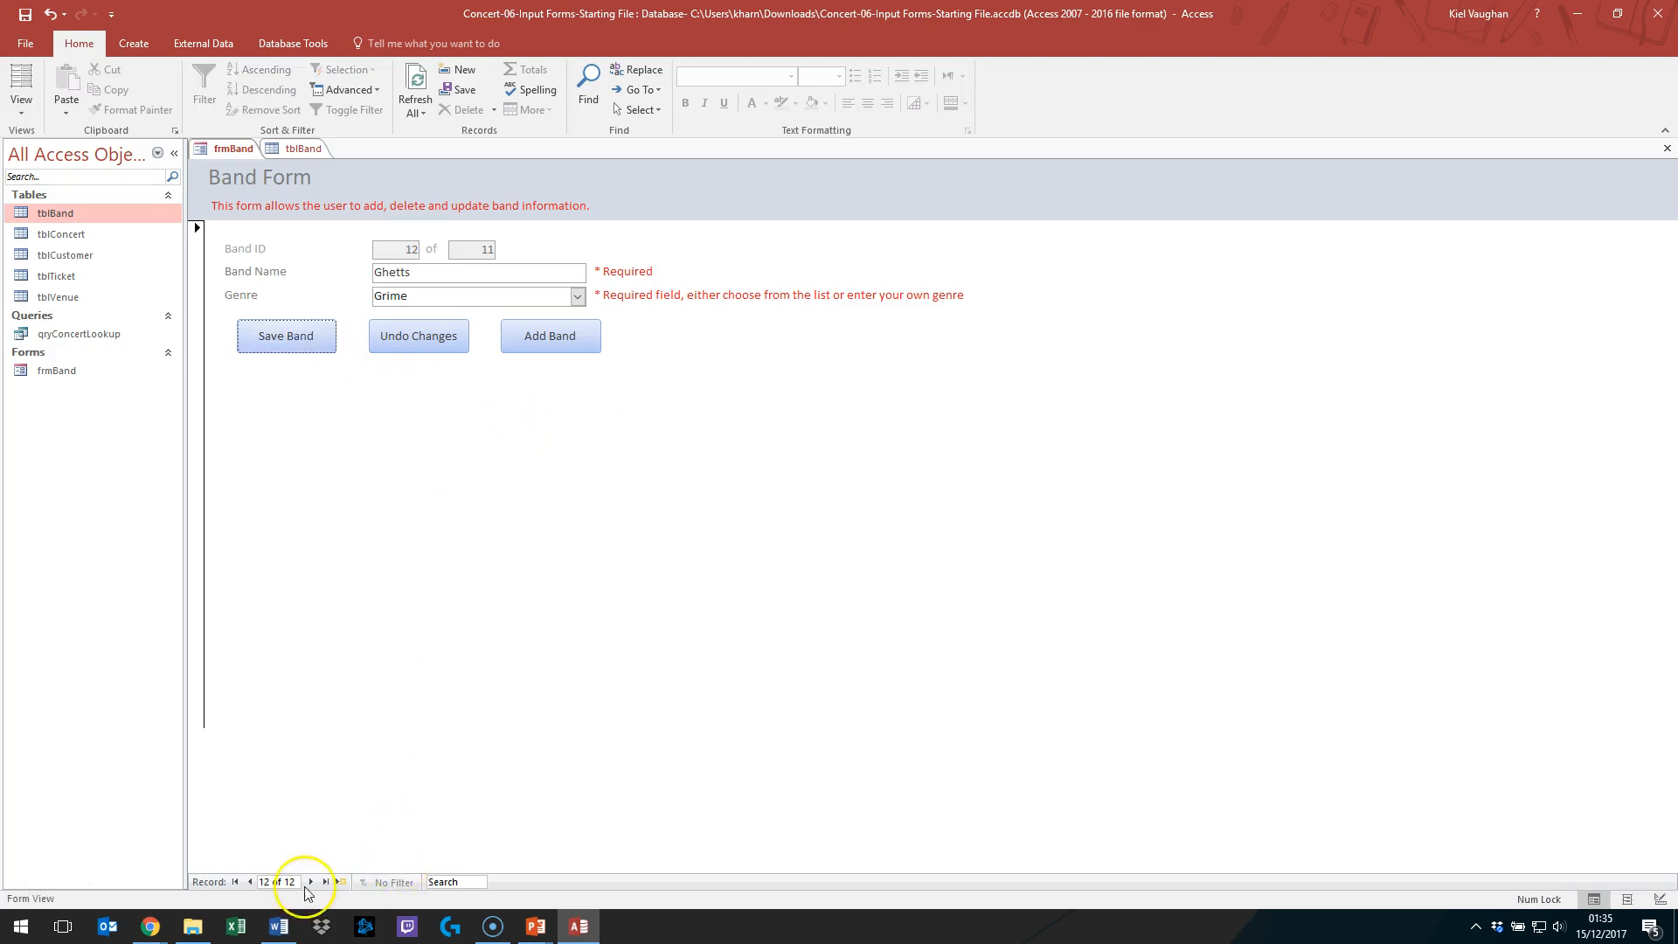
# Step: Change the new Grime record's band name to Lethal Bizzel and save it with the form's Save Band button
pyautogui.click(249, 883)
pyautogui.click(311, 883)
pyautogui.click(248, 883)
pyautogui.click(310, 882)
pyautogui.moveTo(426, 275); pyautogui.dragTo(247, 272)
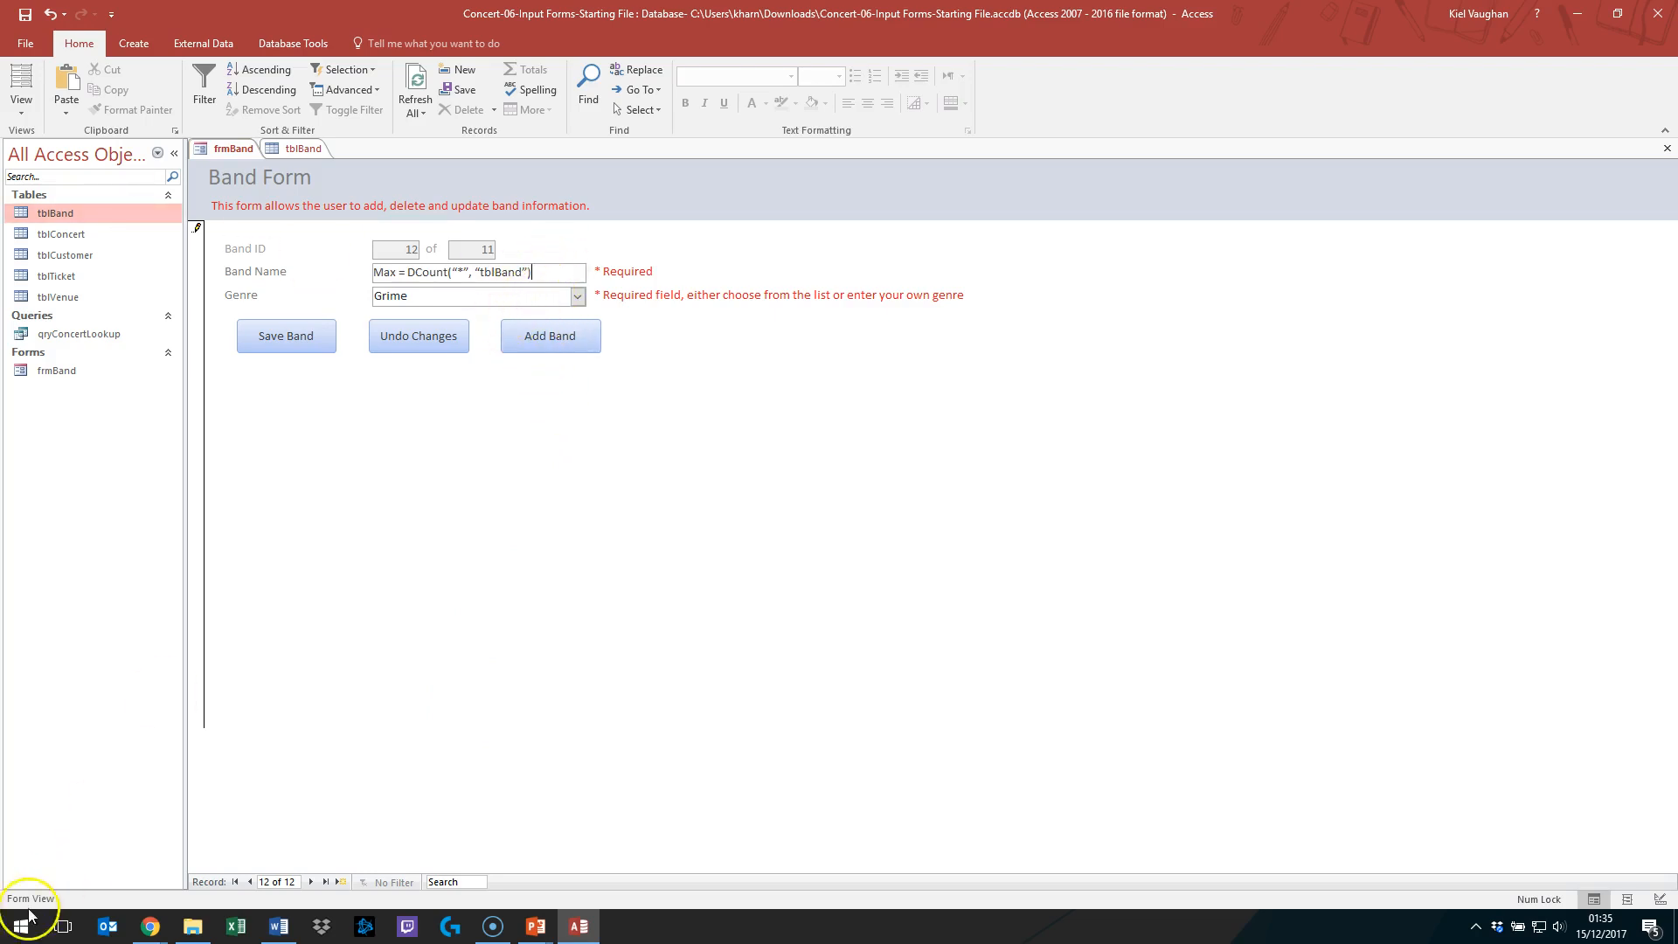
pyautogui.moveTo(555, 275); pyautogui.dragTo(93, 258)
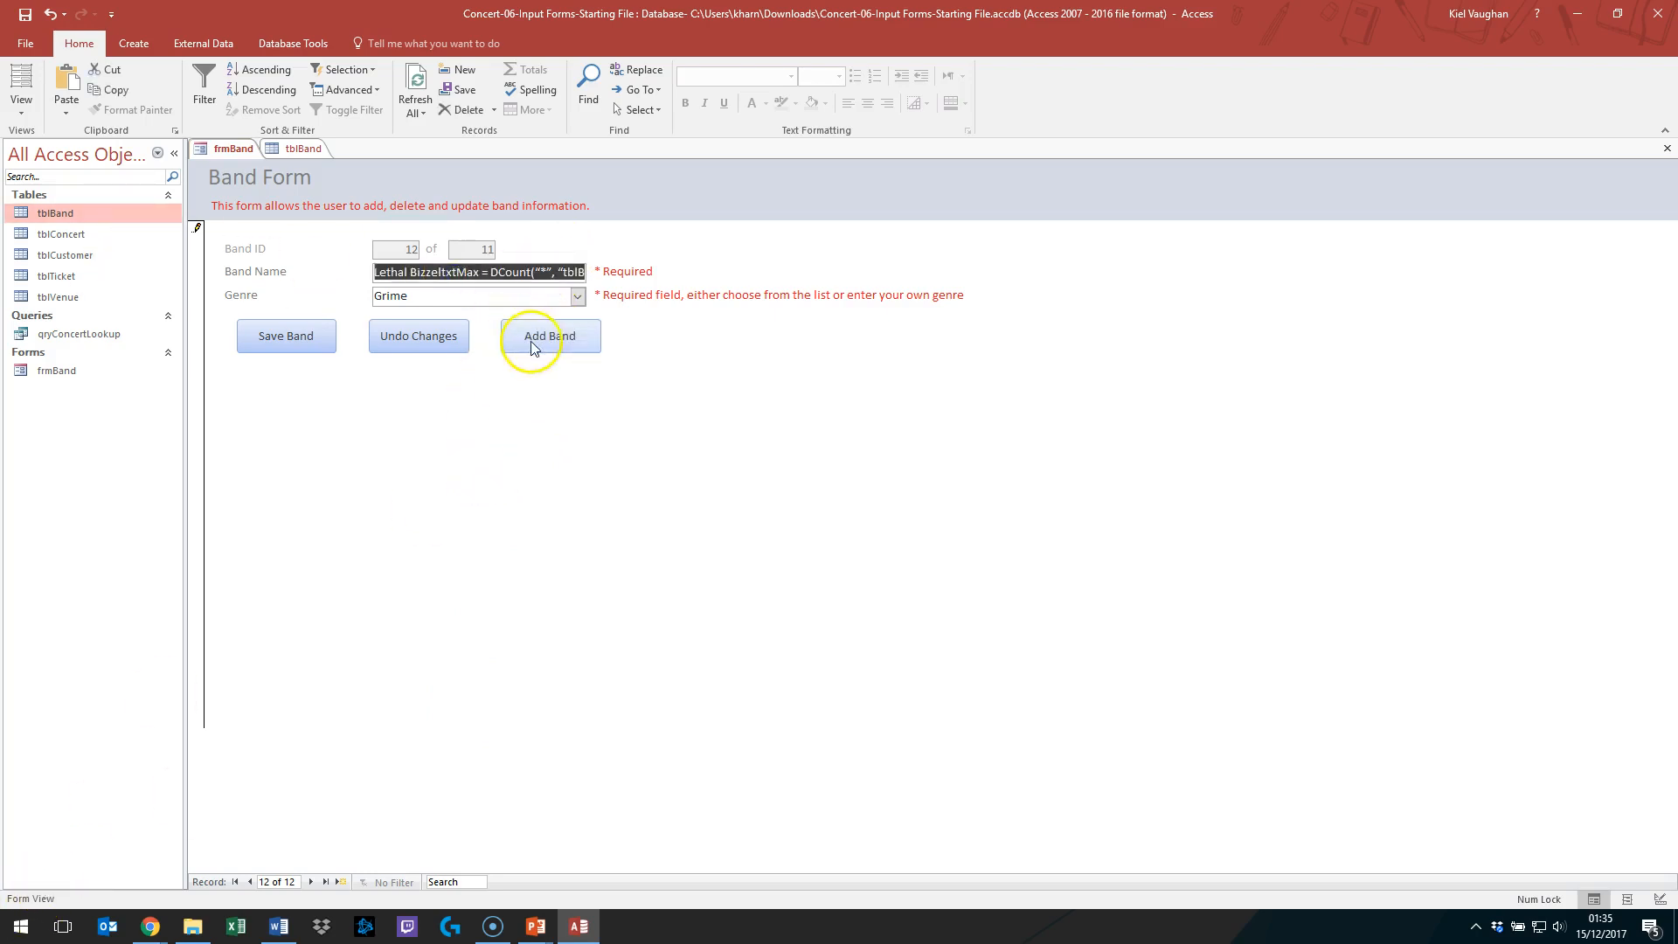
pyautogui.click(505, 275)
pyautogui.moveTo(484, 274); pyautogui.dragTo(1068, 296)
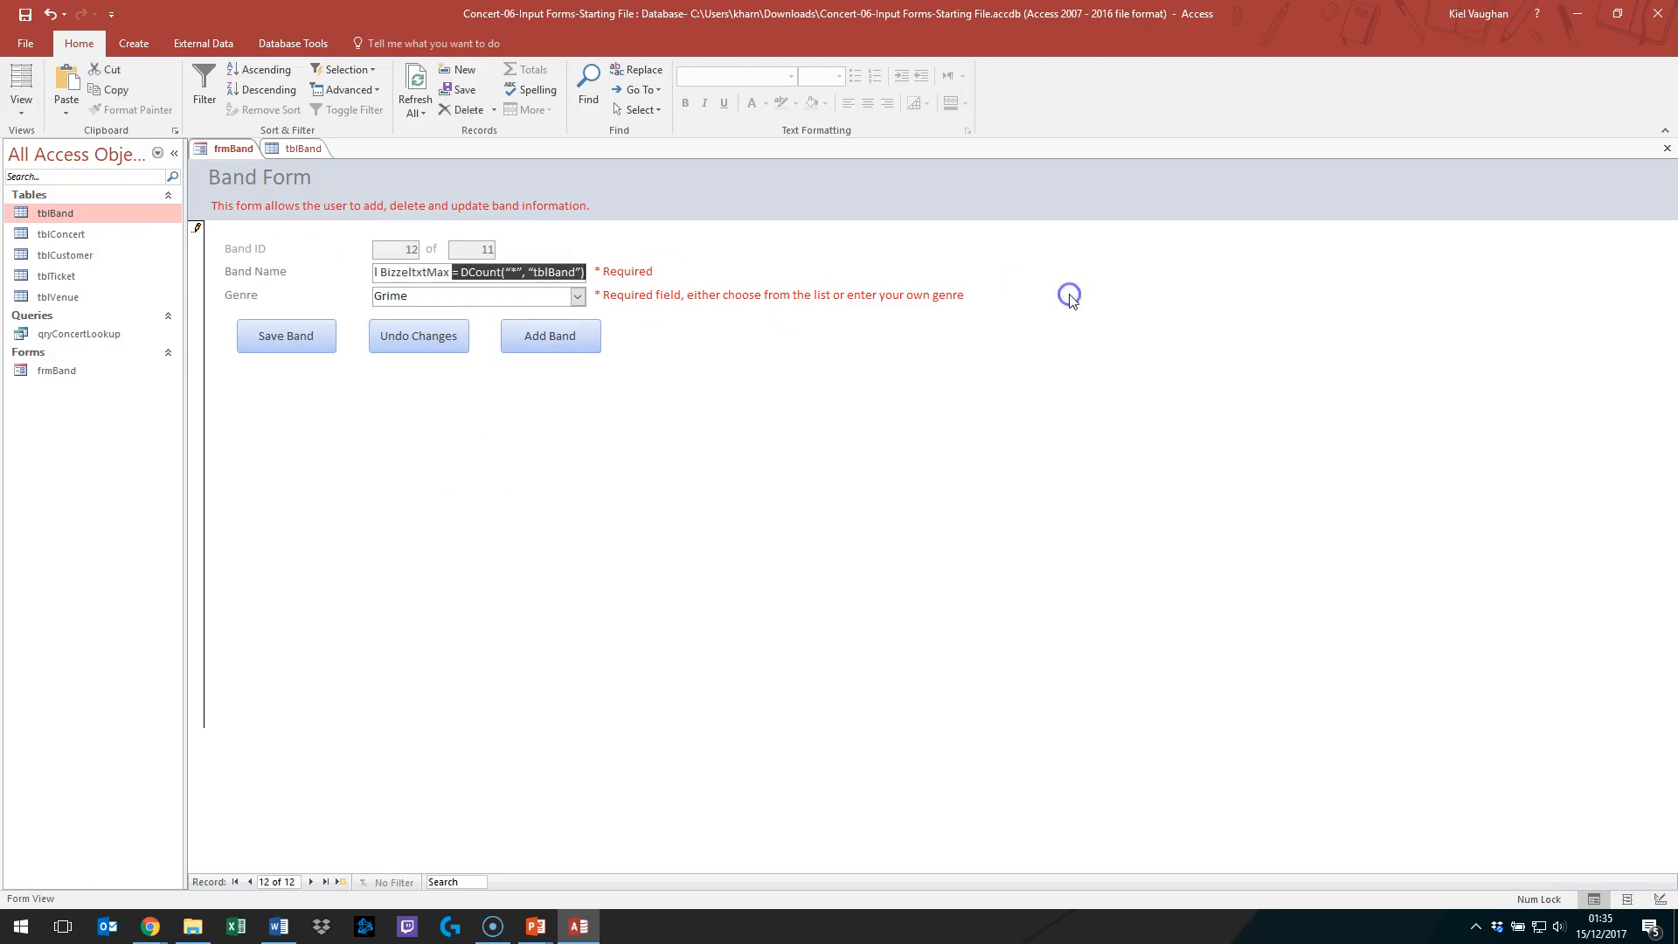
pyautogui.press('BackSpace')
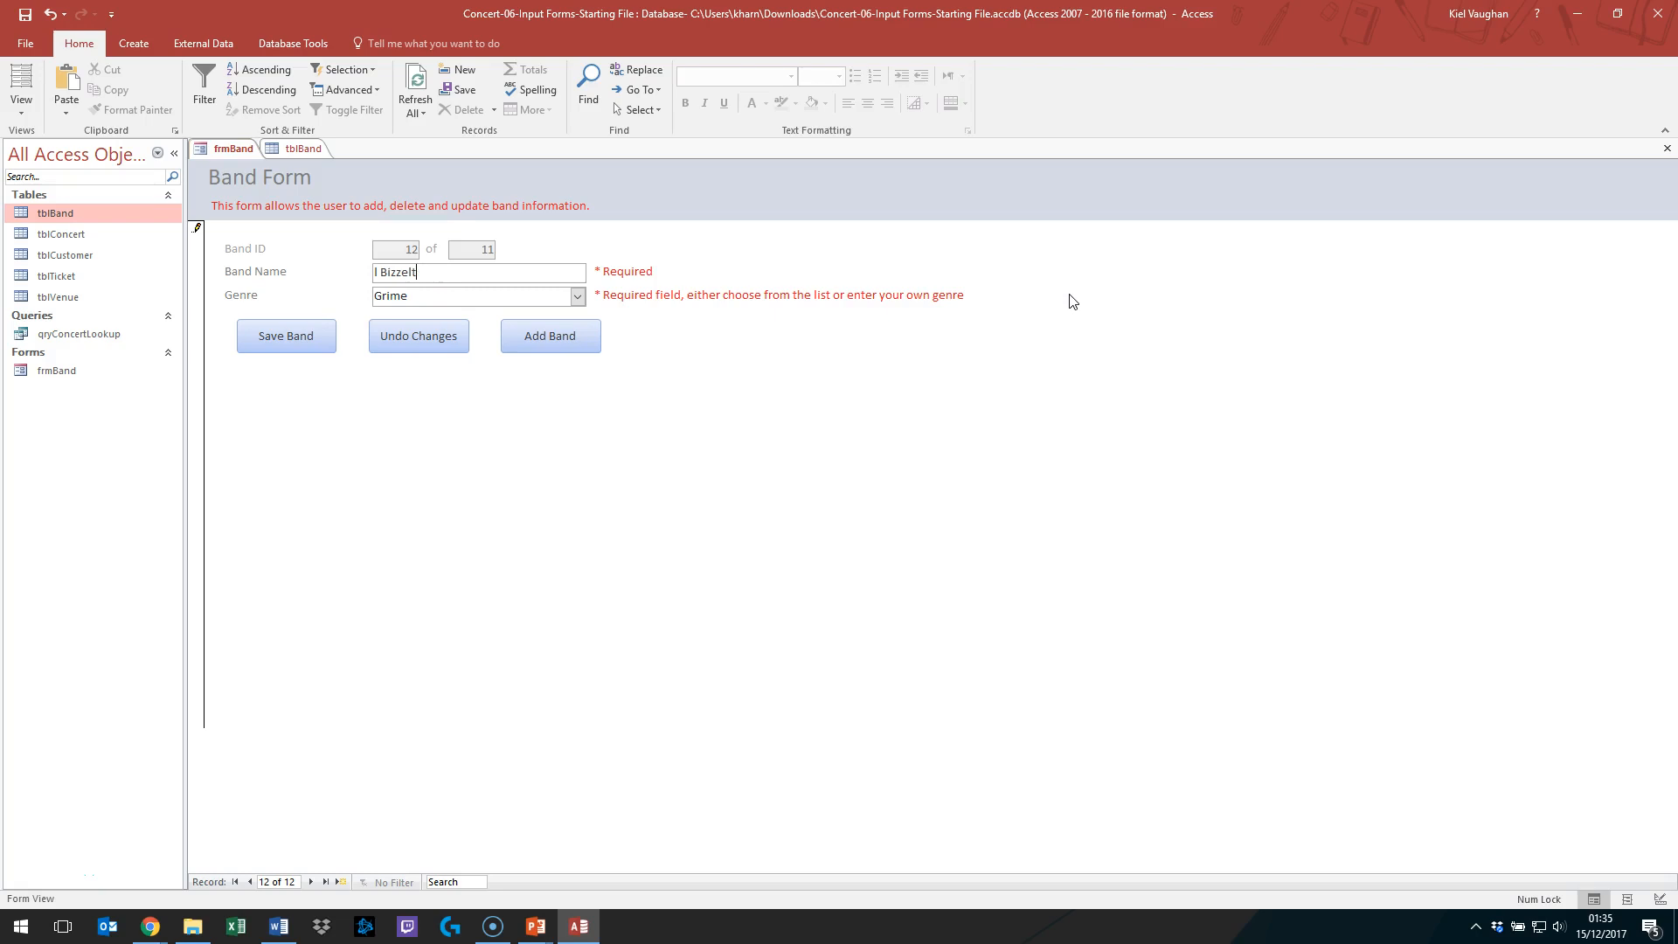
pyautogui.click(294, 346)
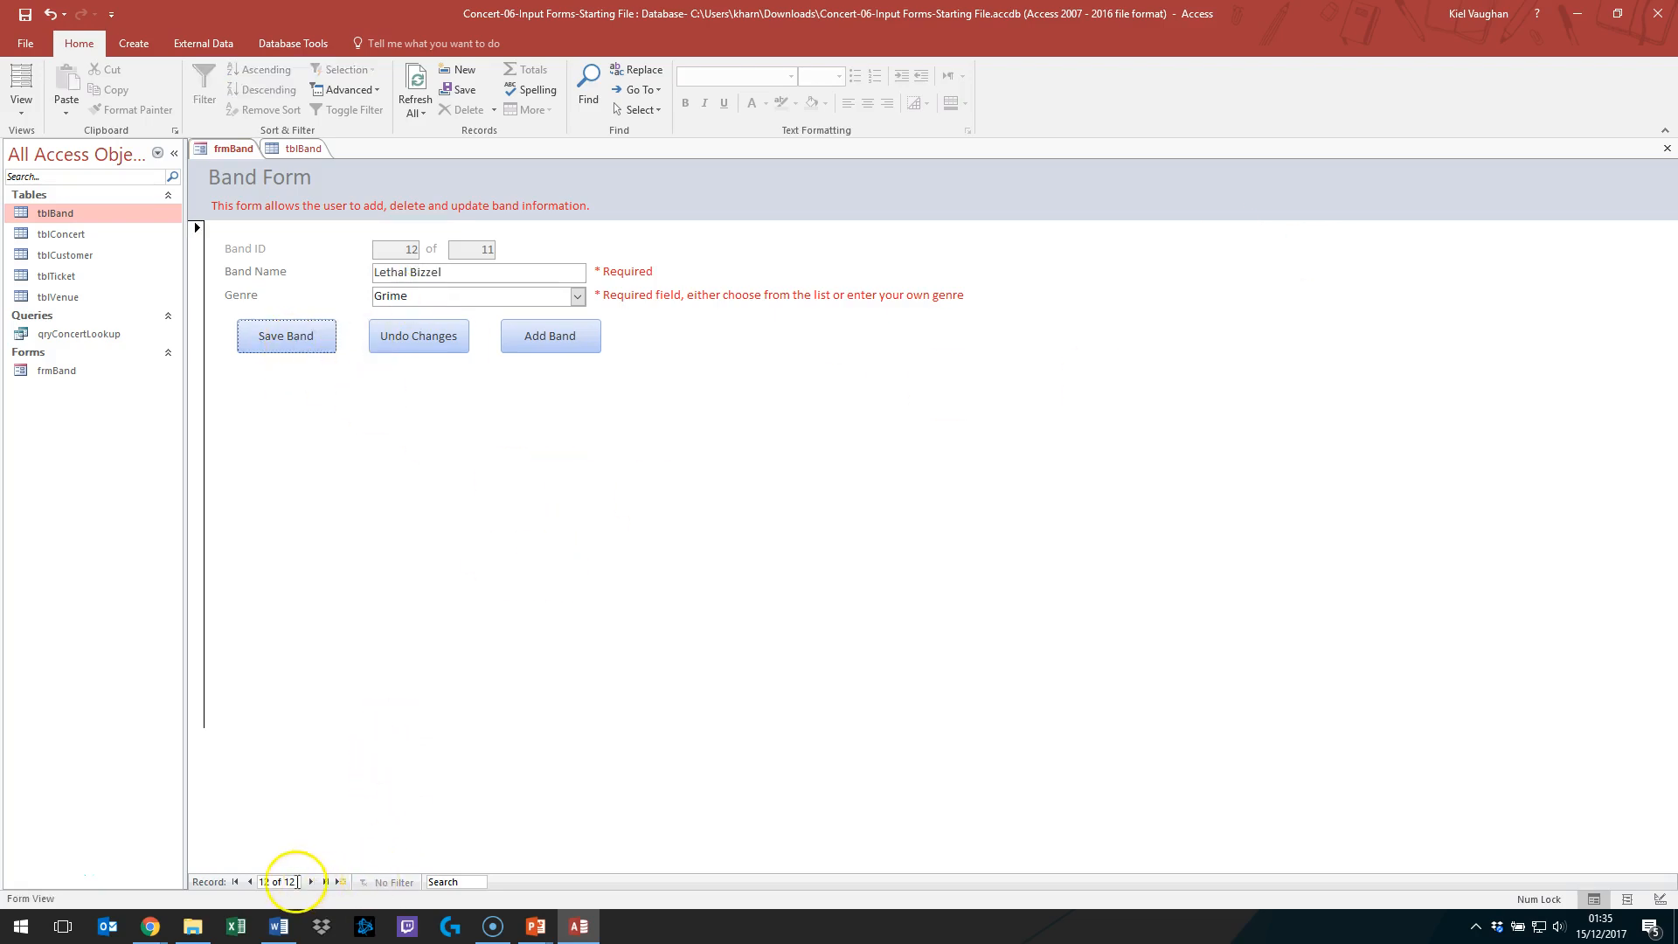
pyautogui.click(248, 883)
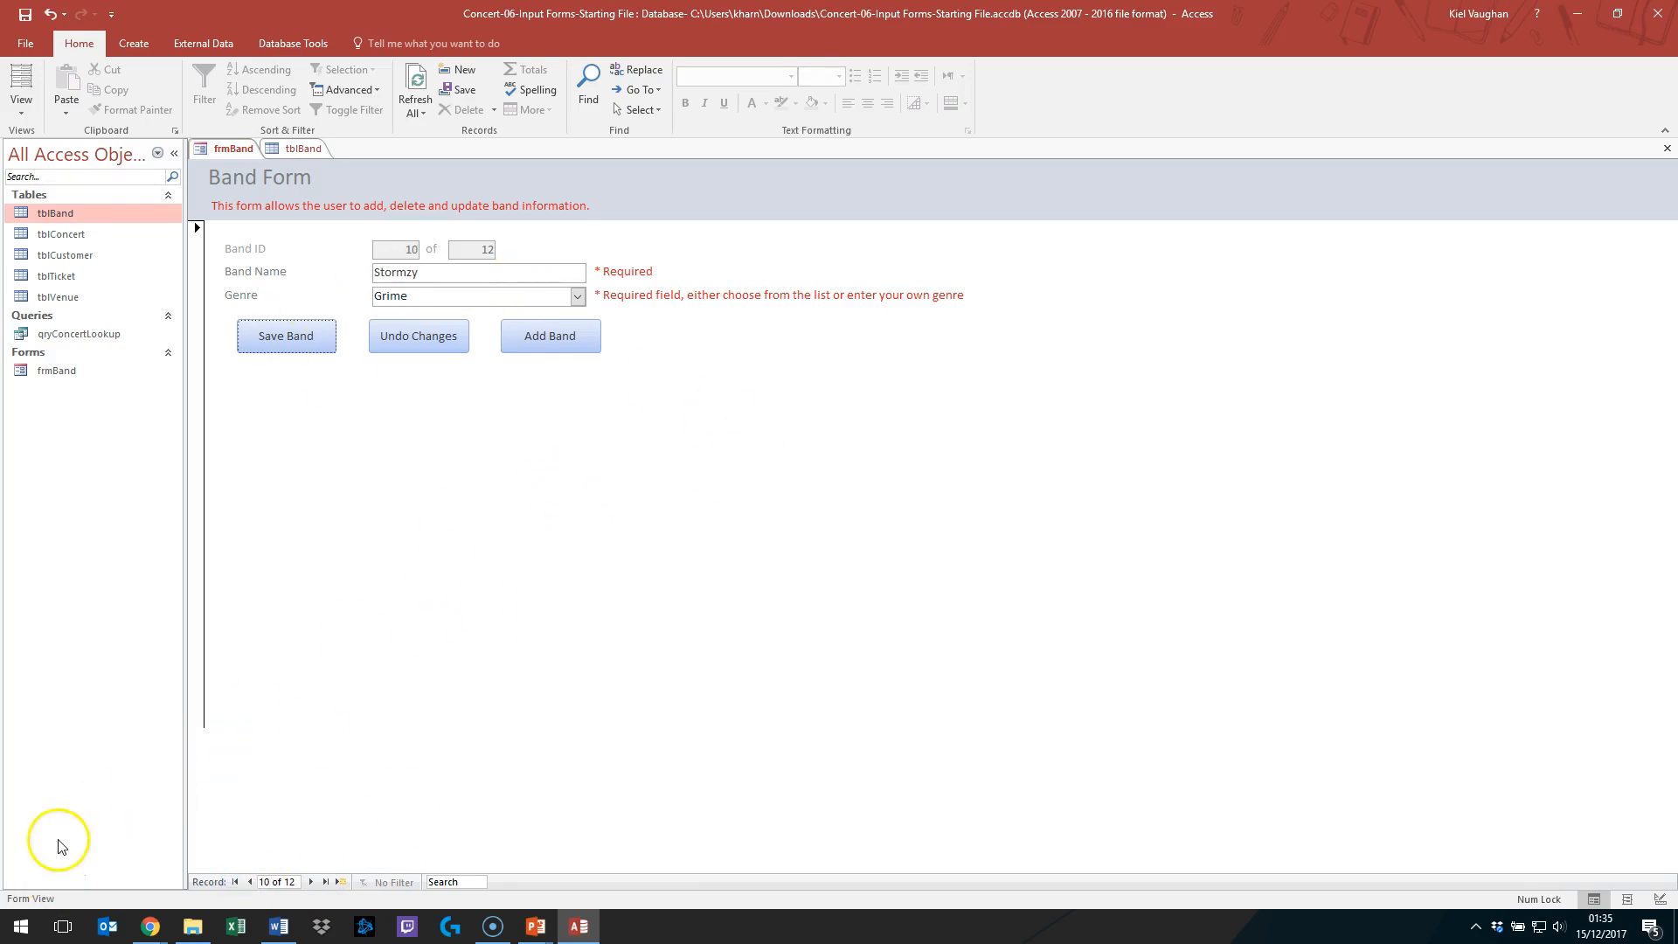
# Step: Switch frmBand to Design View and draw a command button about 3 cm by 1 cm in the form footer
pyautogui.rightClick(241, 153)
pyautogui.click(308, 270)
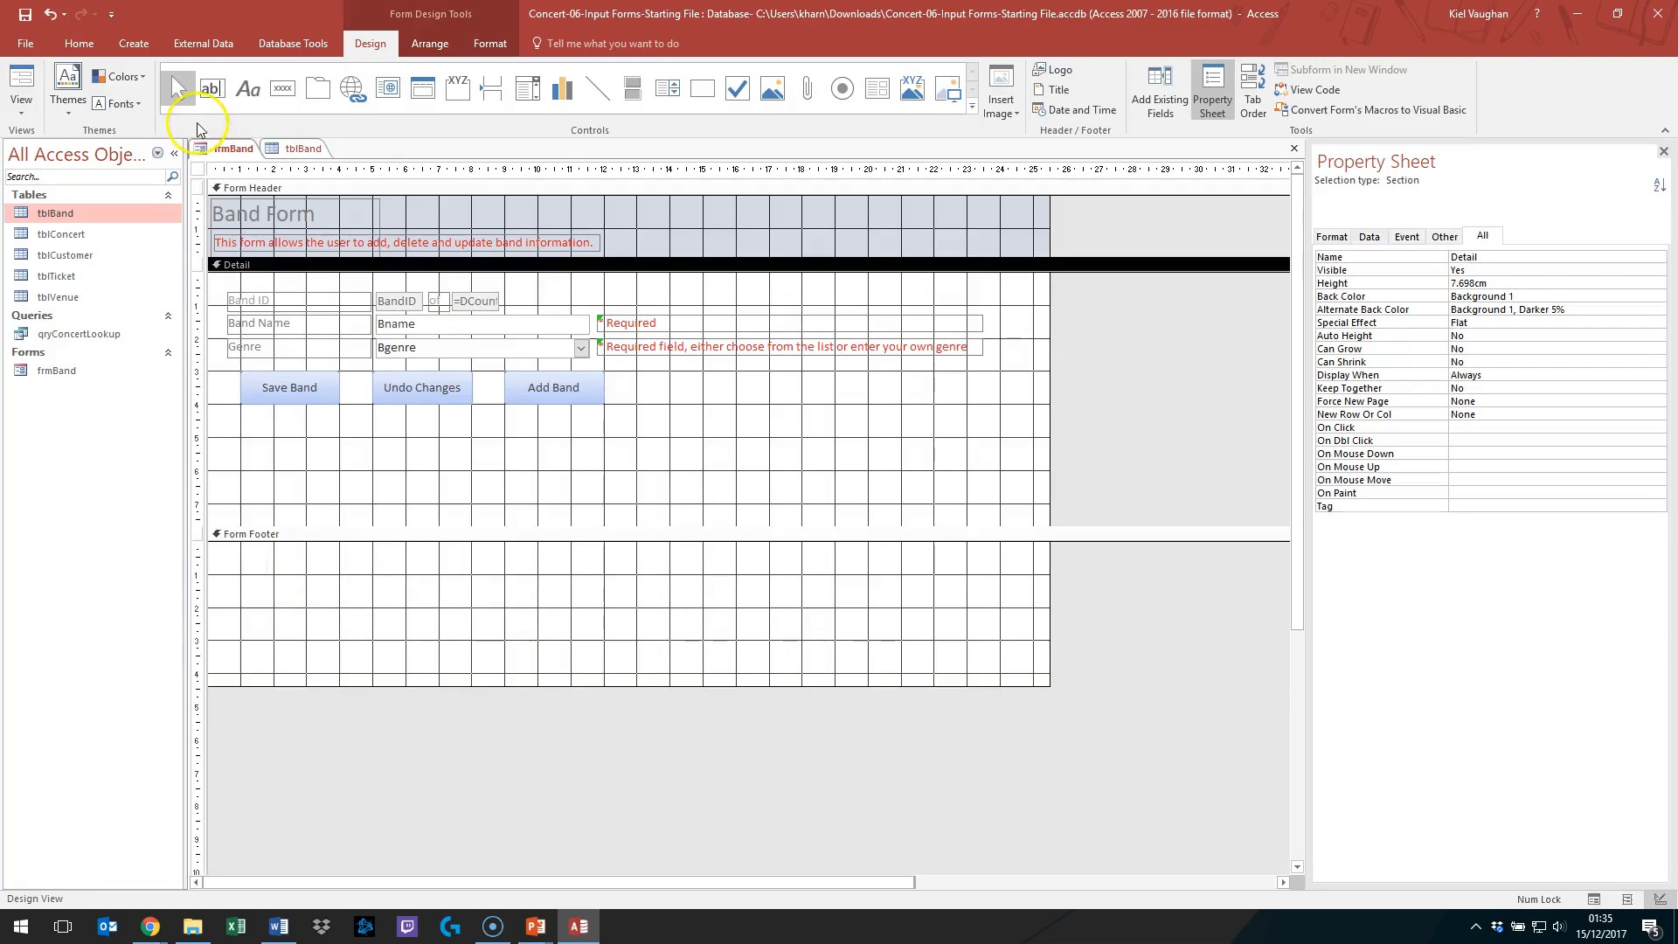
pyautogui.click(276, 88)
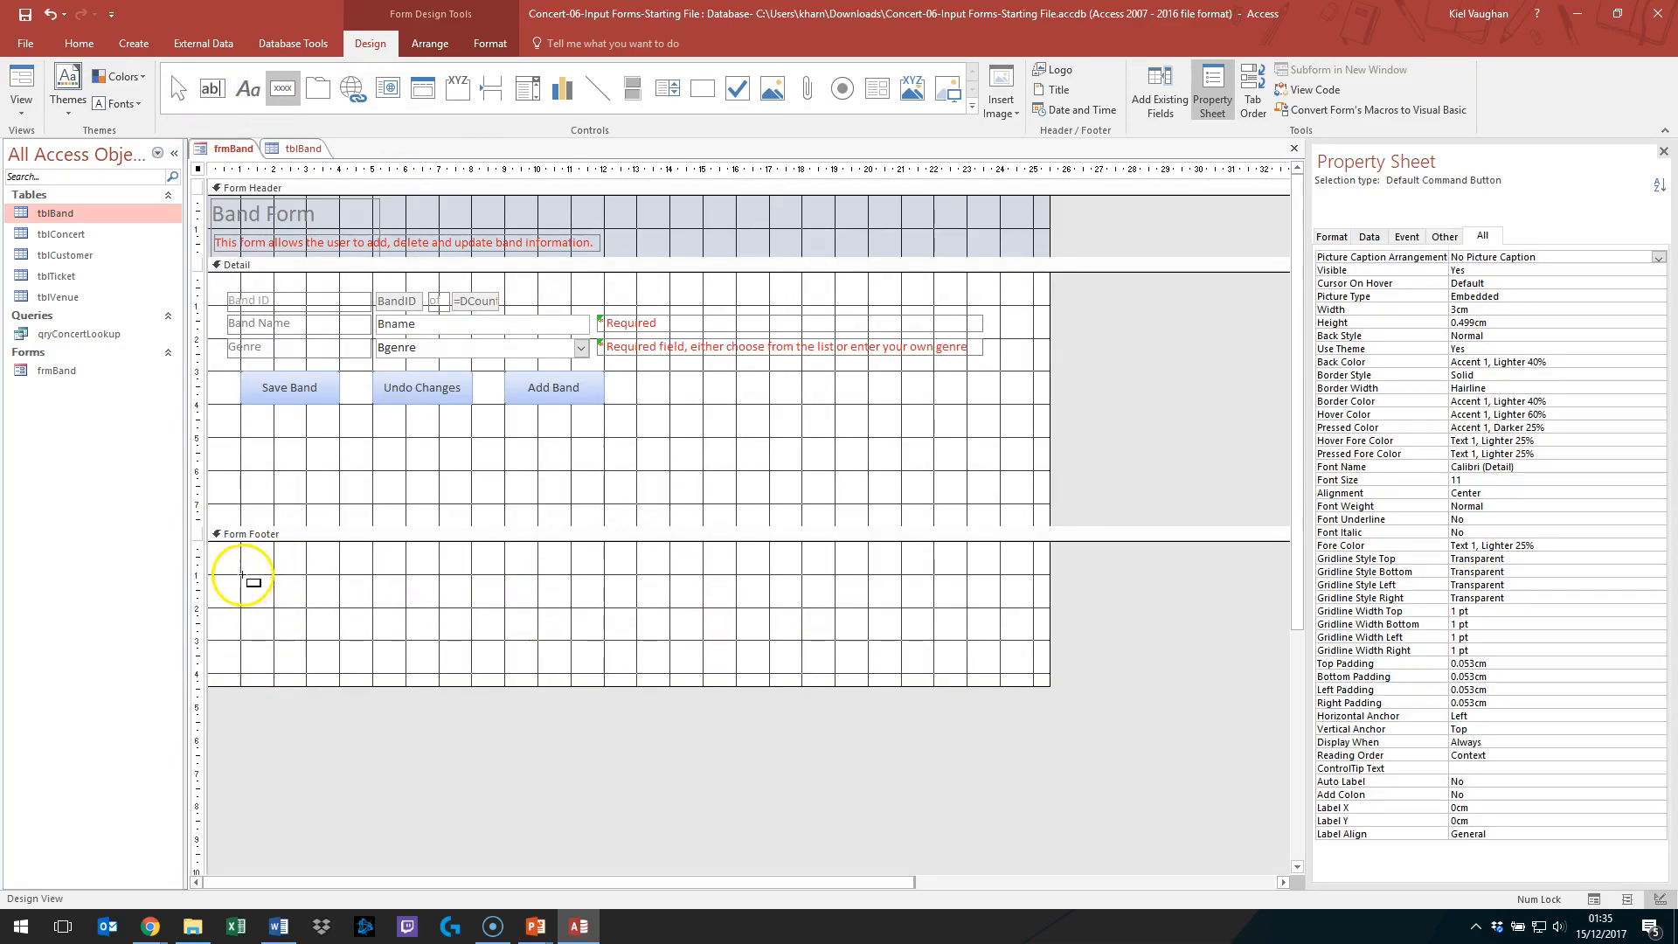
pyautogui.moveTo(239, 576); pyautogui.dragTo(342, 609)
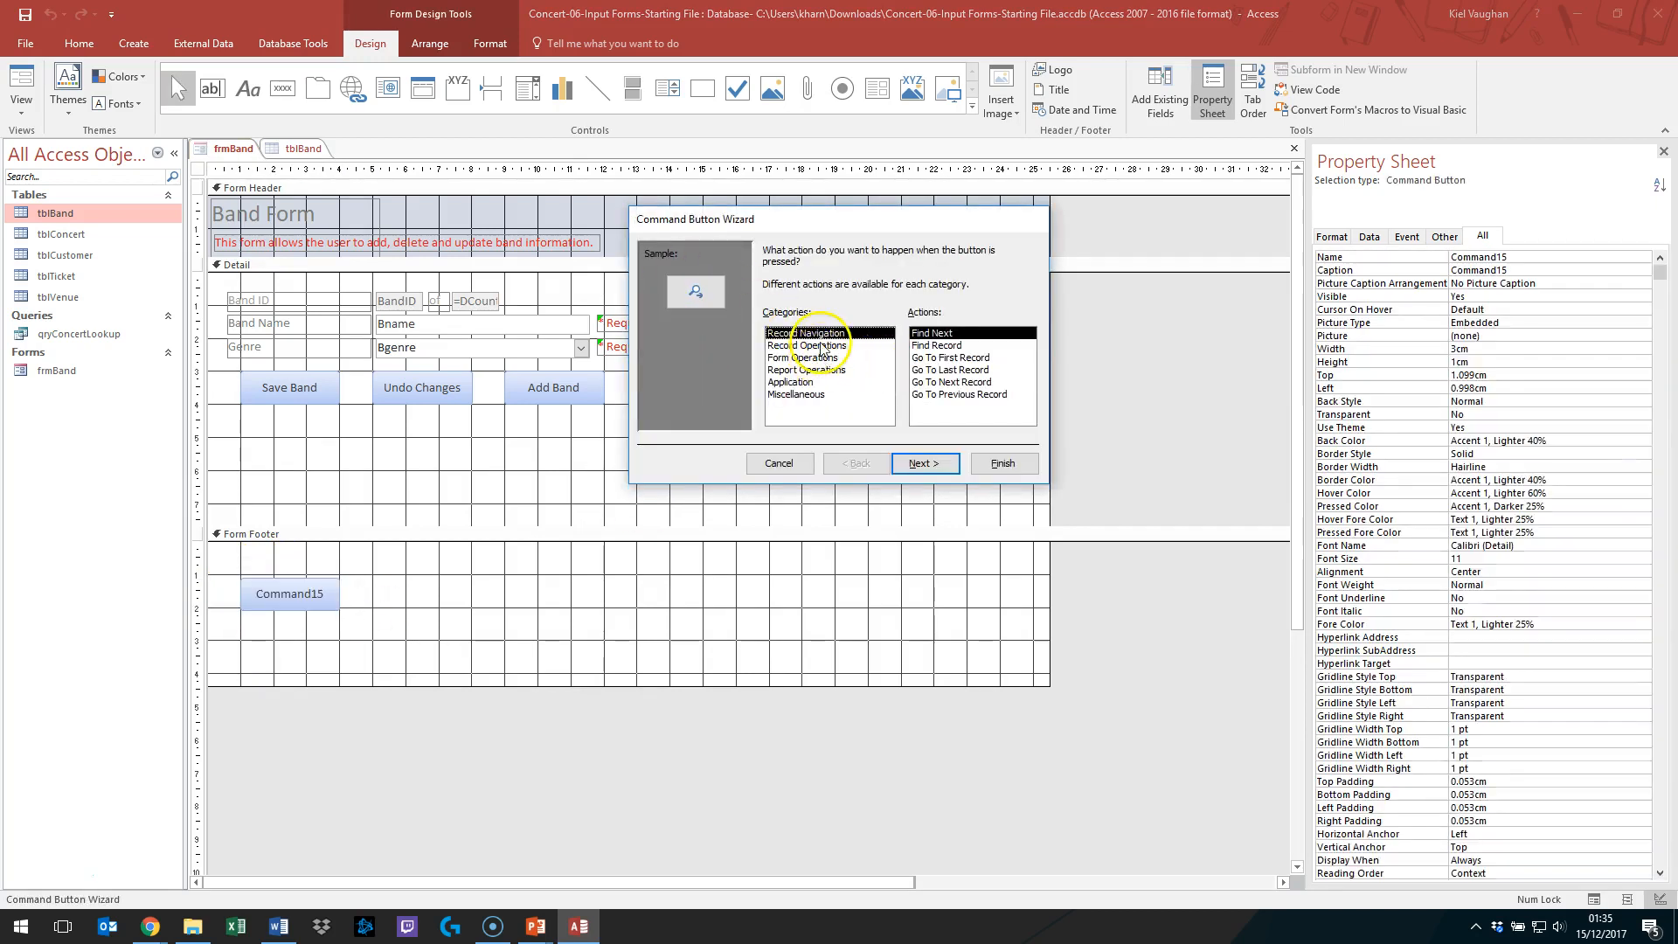
pyautogui.click(959, 370)
pyautogui.click(923, 463)
pyautogui.doubleClick(865, 319)
pyautogui.click(856, 464)
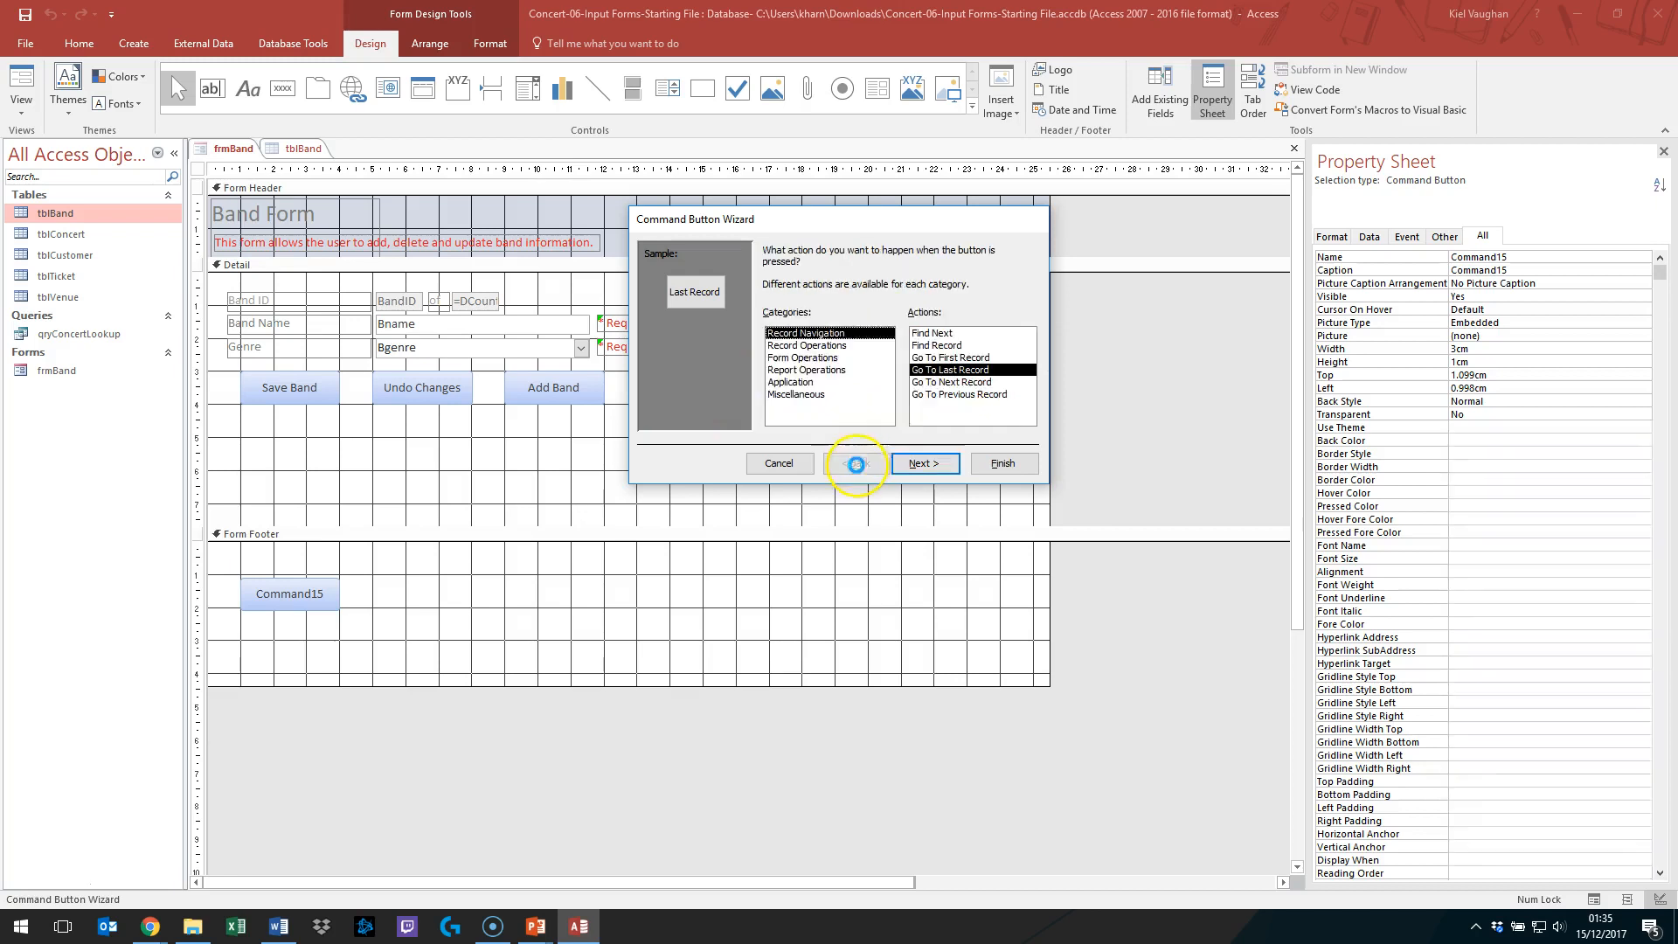
# Step: Make the footer button go to the first record, with the text First Band and the name btnBandFirst
pyautogui.click(957, 357)
pyautogui.click(924, 463)
pyautogui.doubleClick(862, 319)
pyautogui.write('Band')
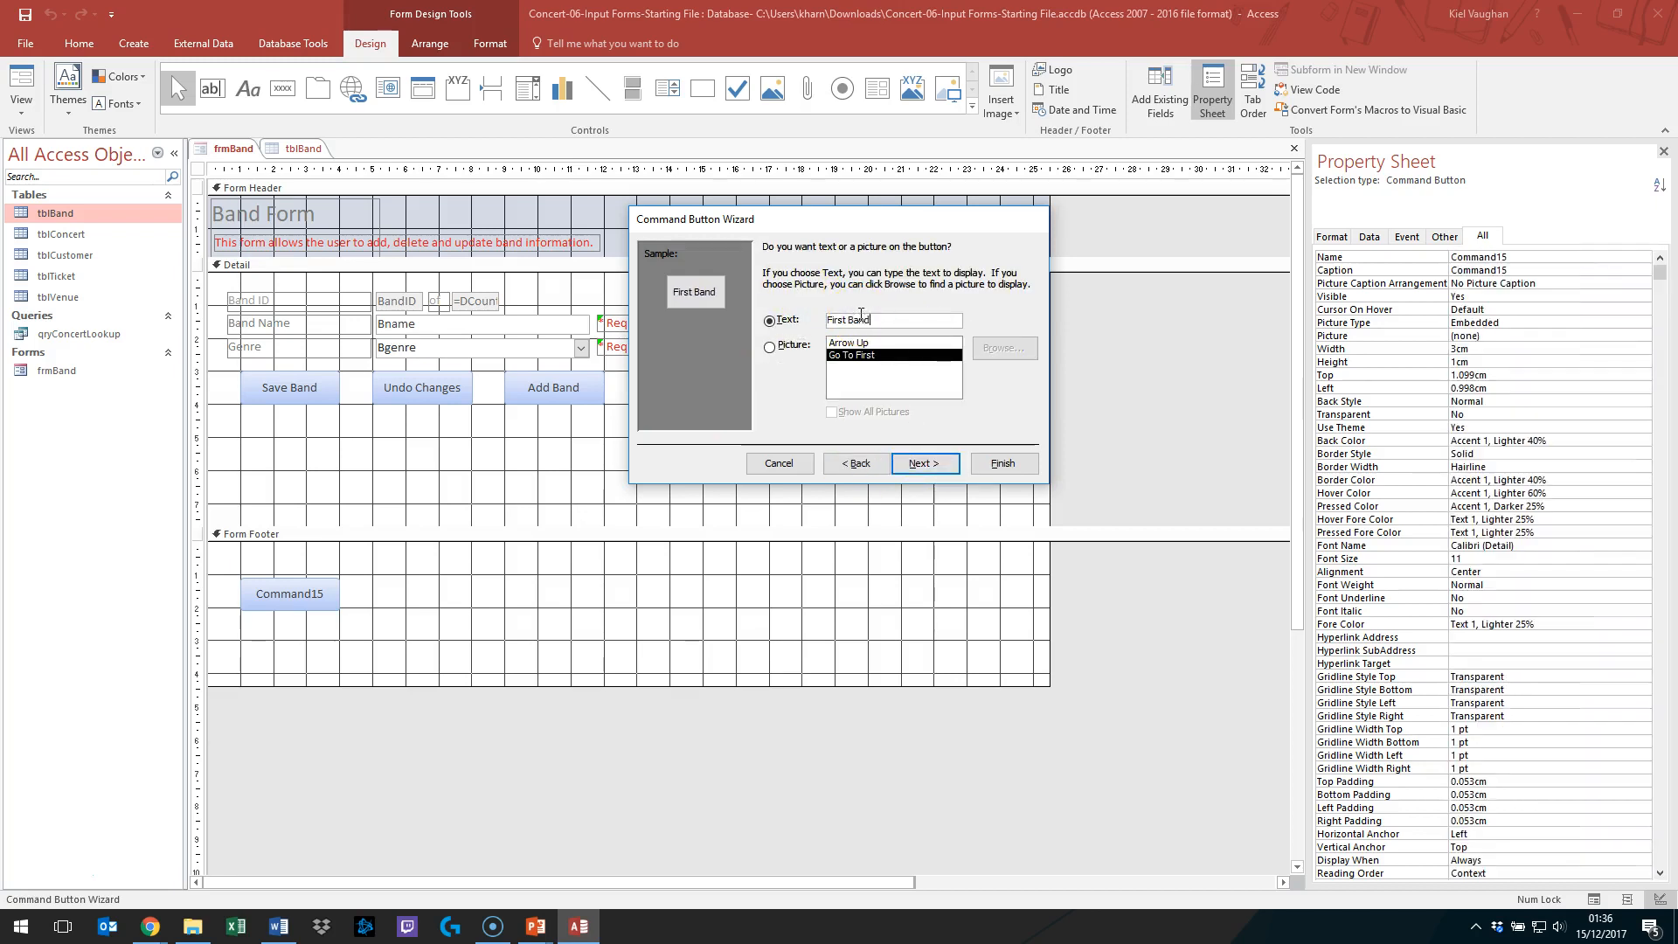
pyautogui.click(926, 464)
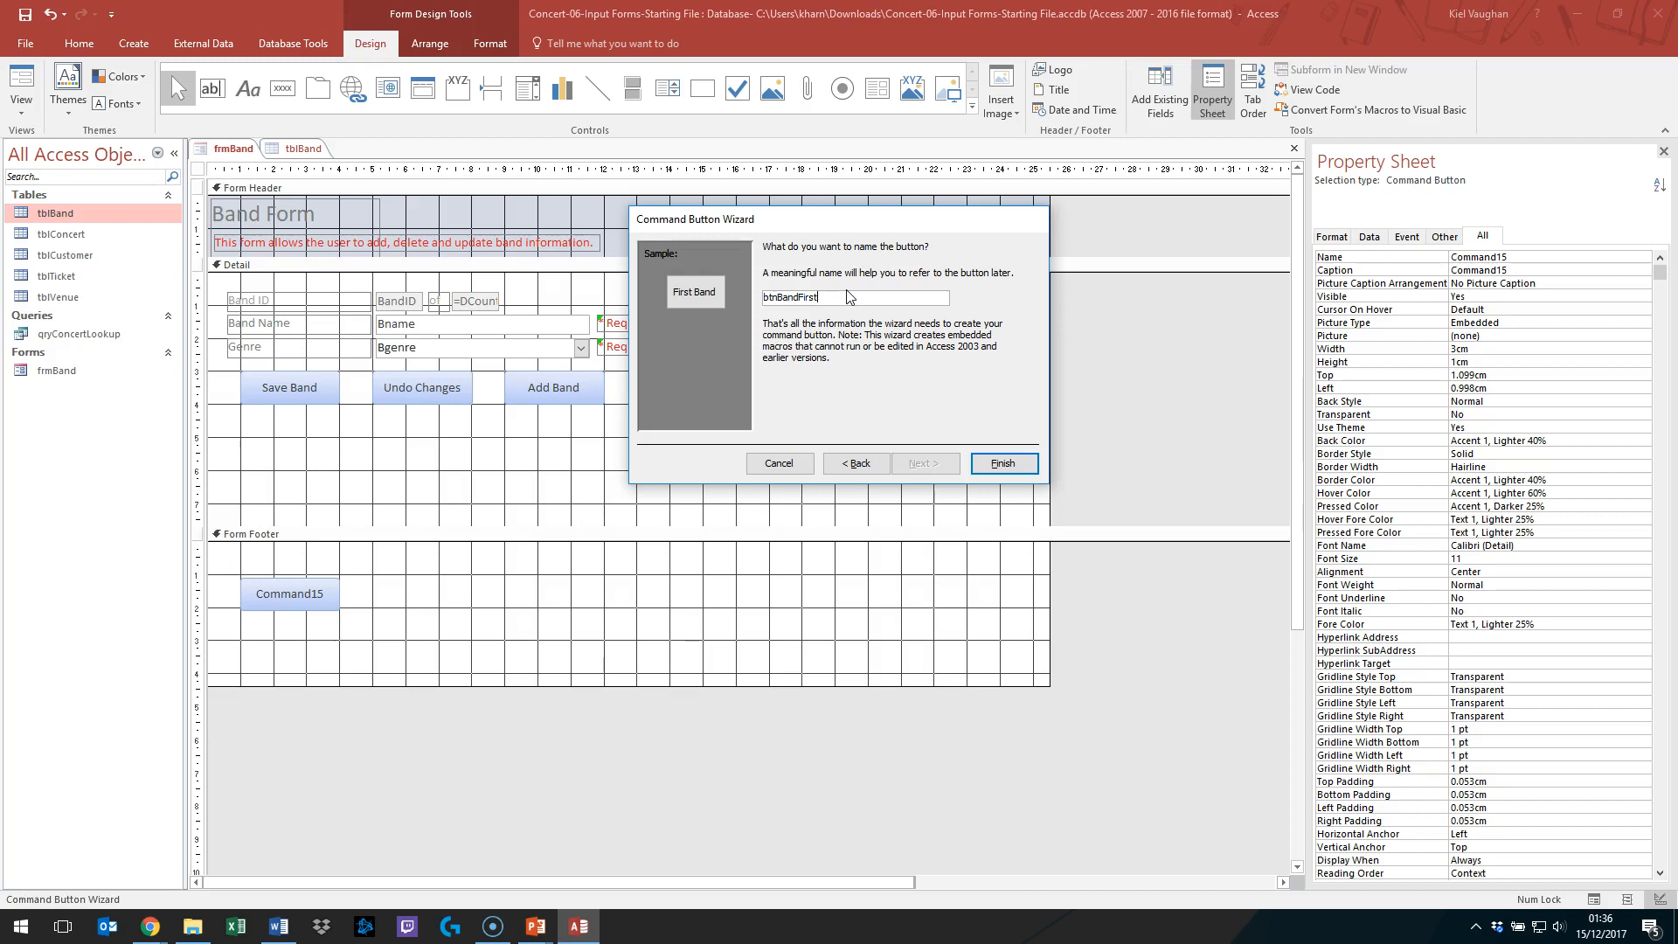
pyautogui.click(1009, 466)
# Step: Resize the First Band button to about 2.2 cm wide and 0.9 cm high
pyautogui.click(451, 585)
pyautogui.click(284, 595)
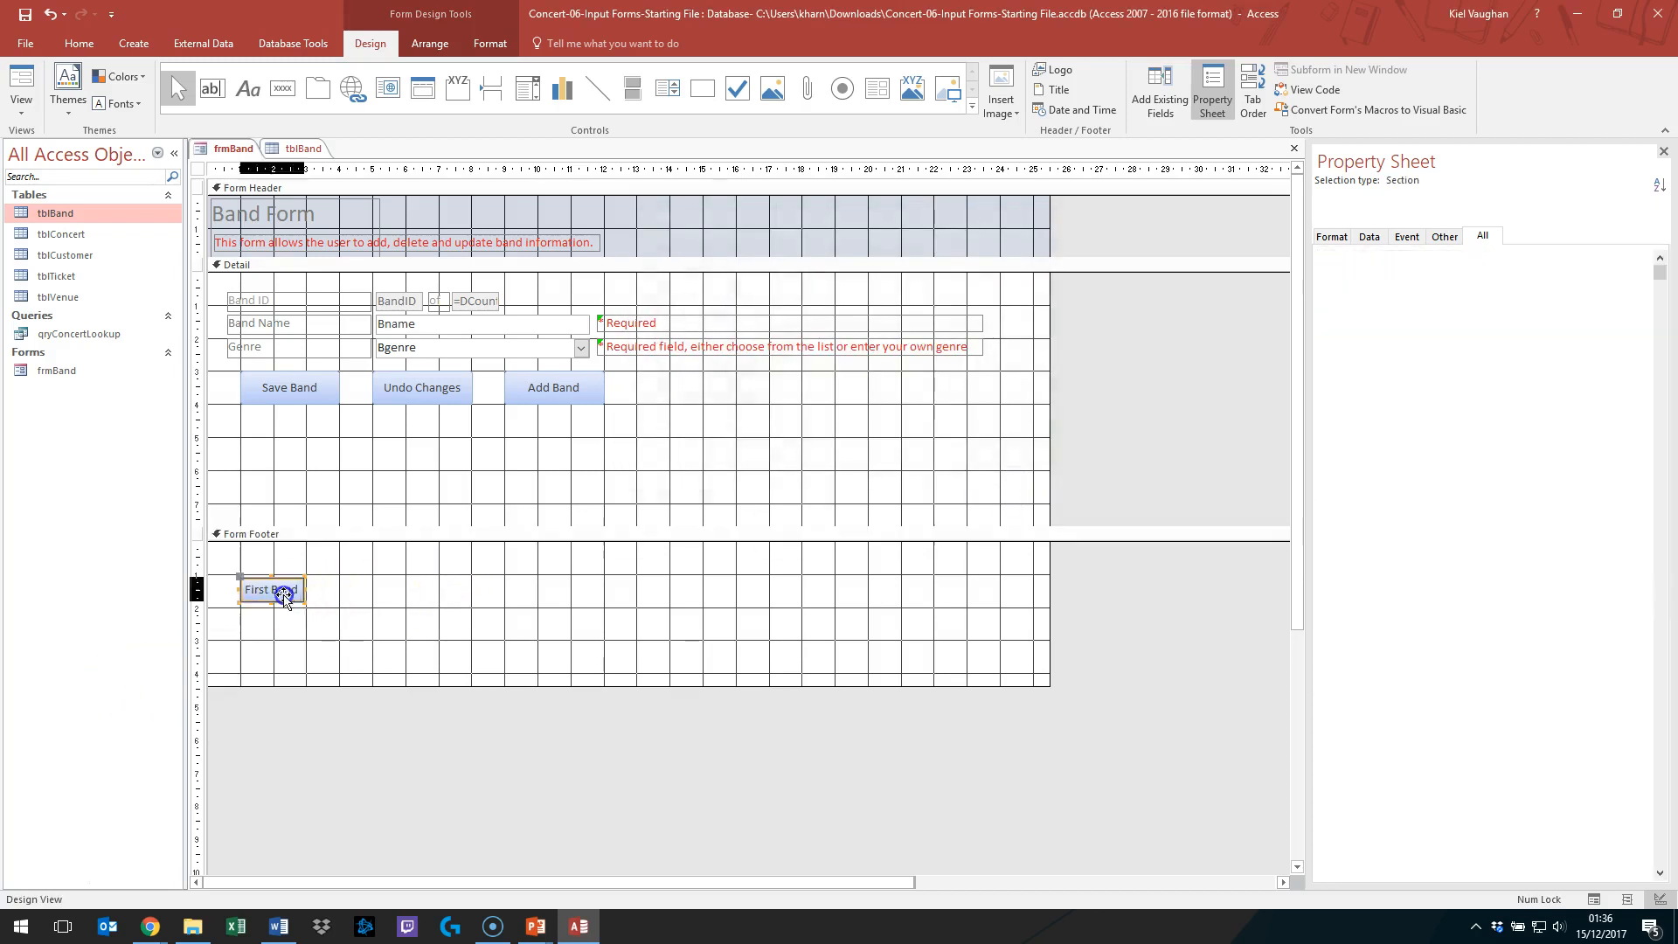
pyautogui.moveTo(304, 601); pyautogui.dragTo(314, 608)
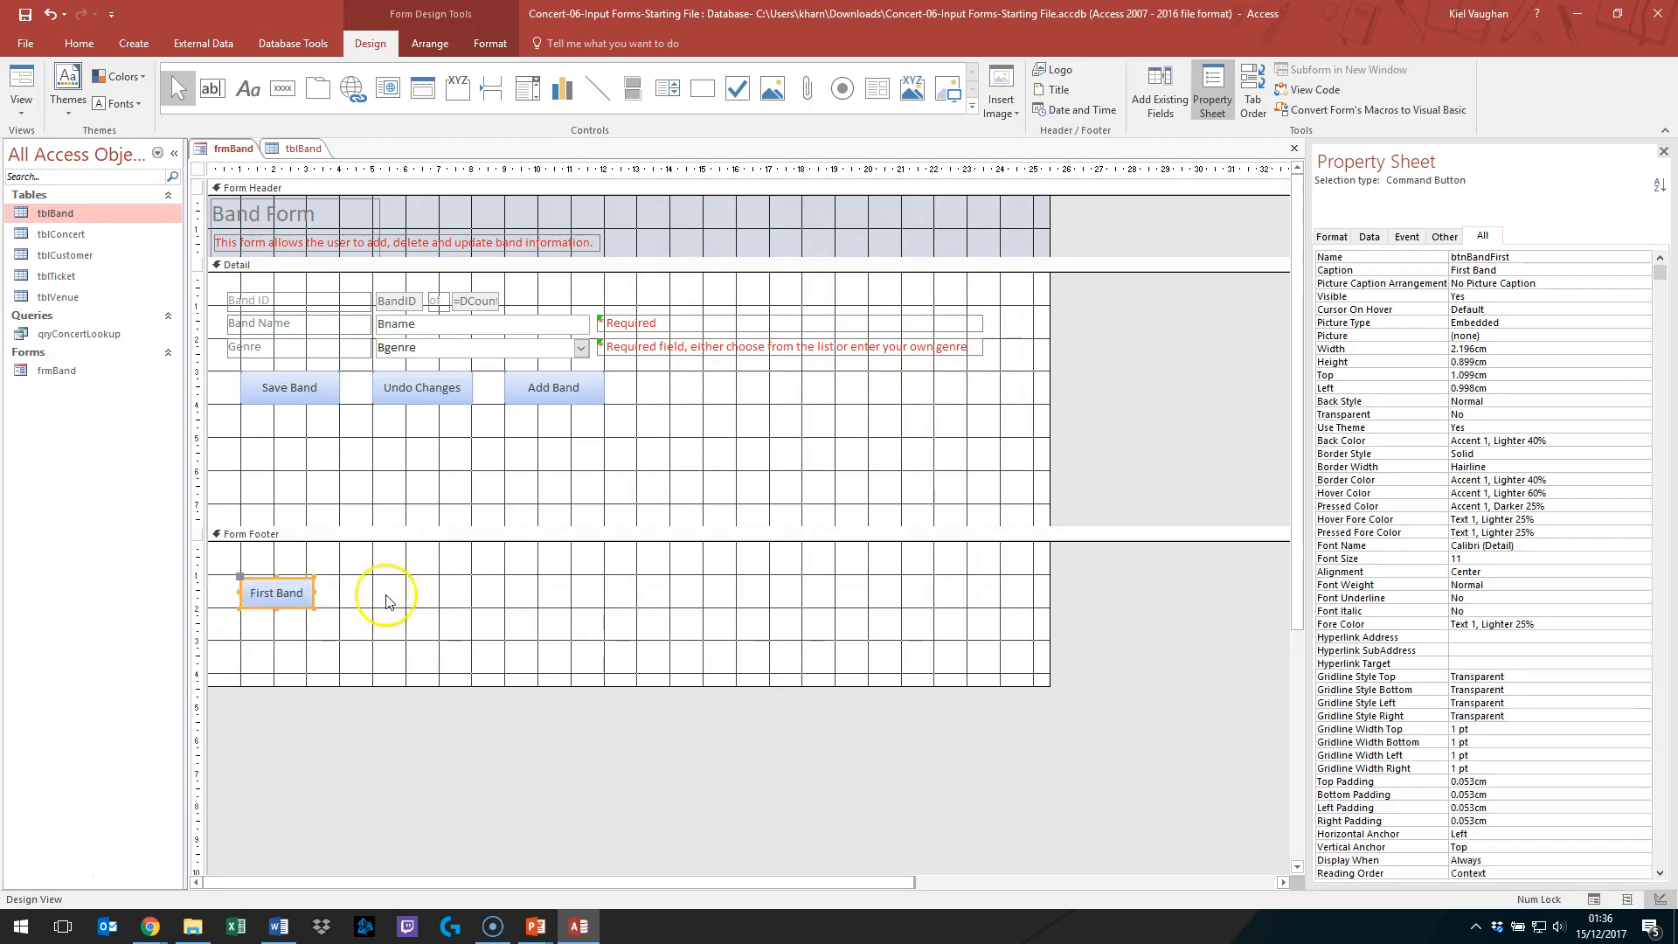
pyautogui.click(387, 601)
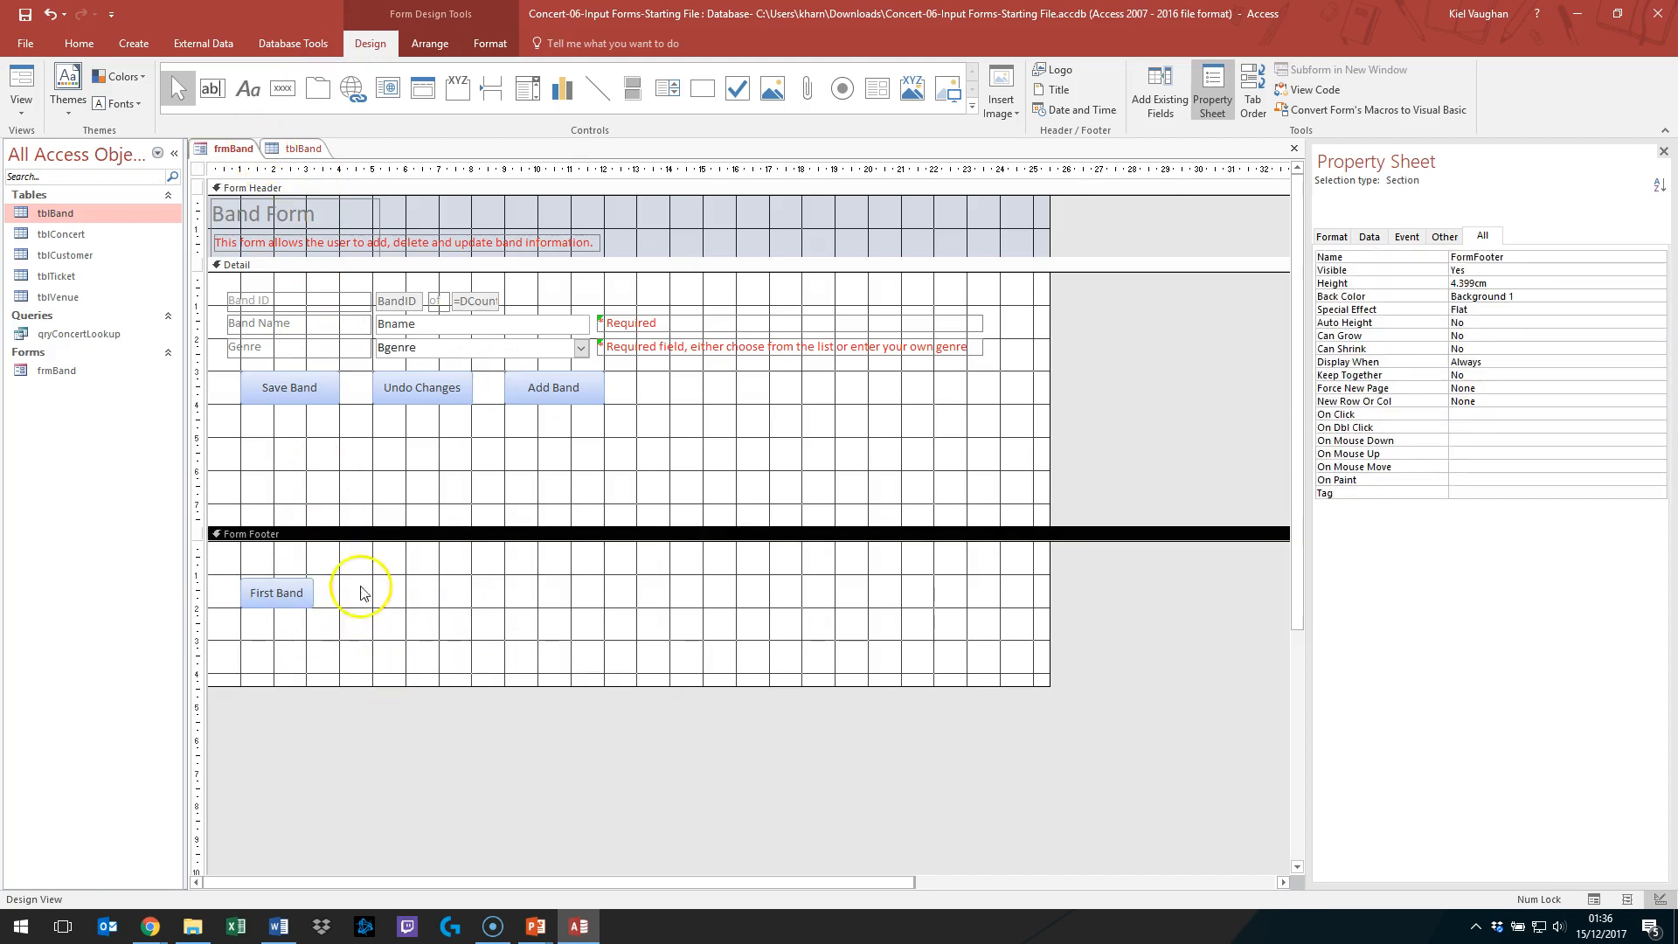
pyautogui.click(301, 594)
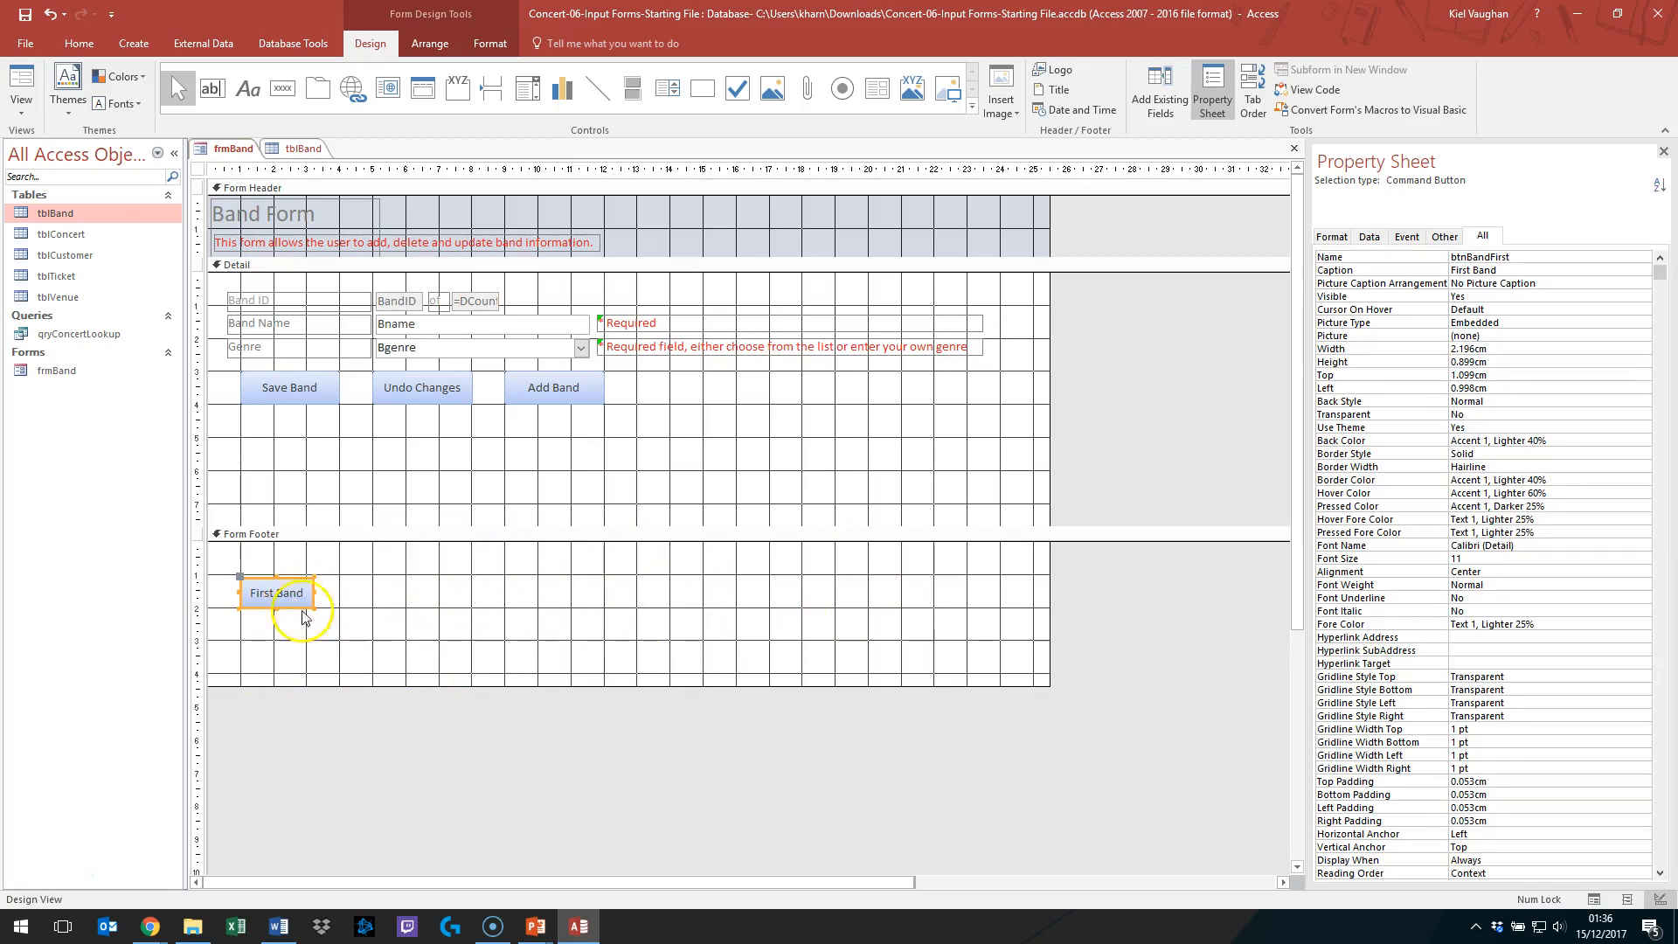
pyautogui.click(543, 585)
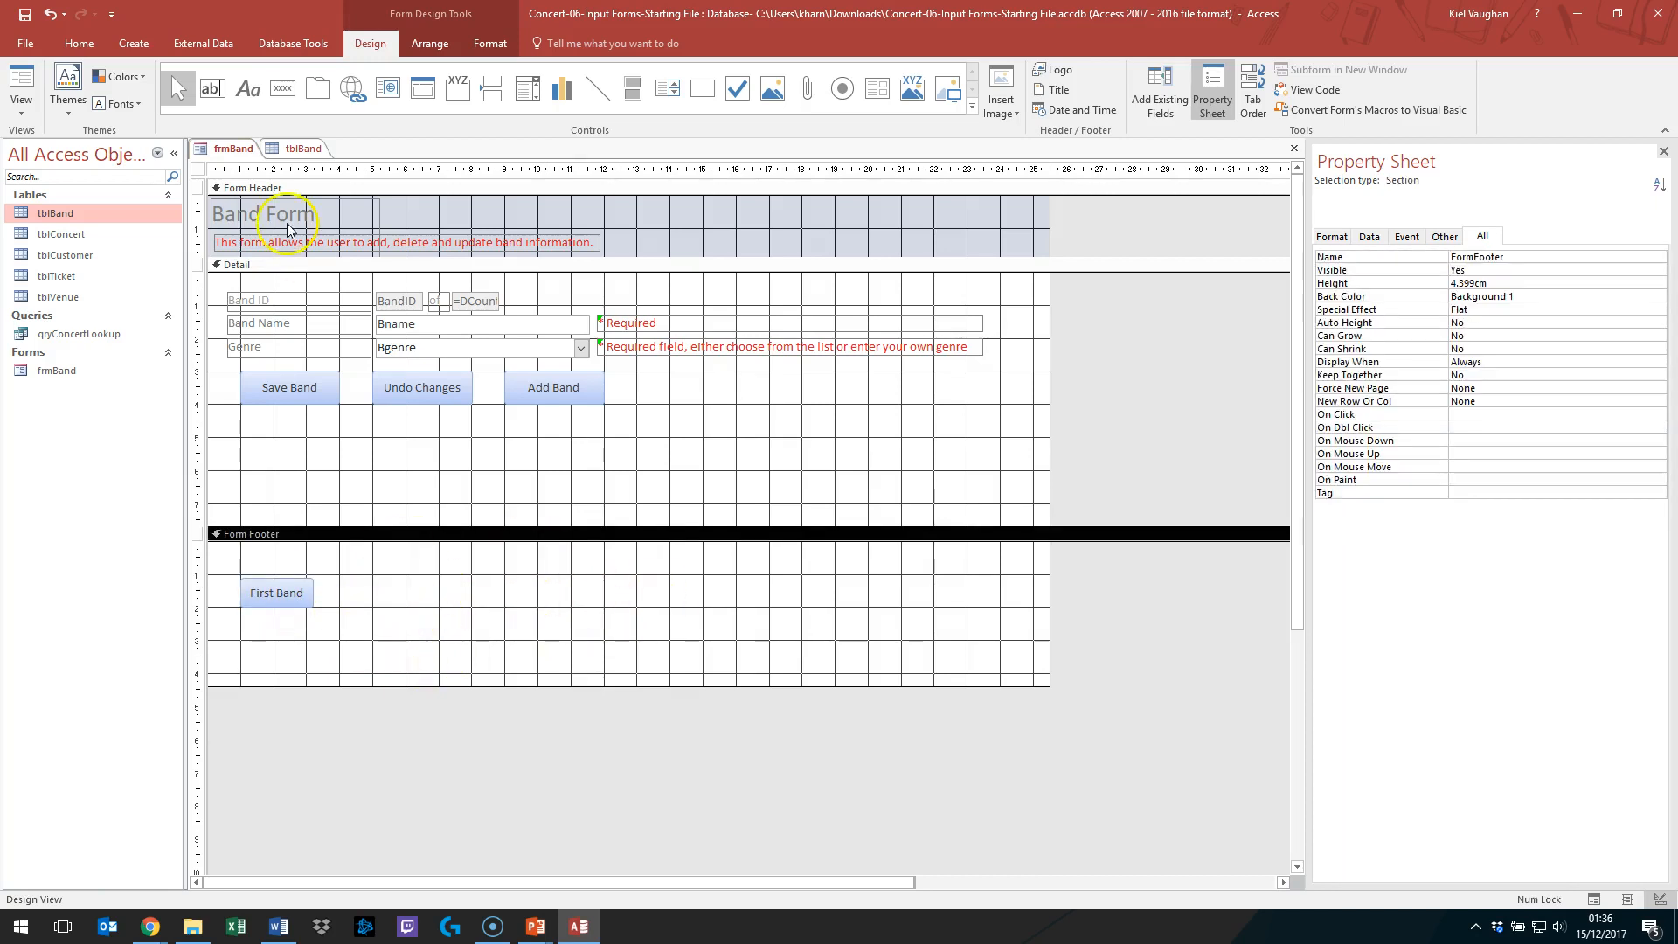
# Step: Check the First Band button's placement in Form View and return frmBand to Design View
pyautogui.rightClick(230, 149)
pyautogui.click(280, 229)
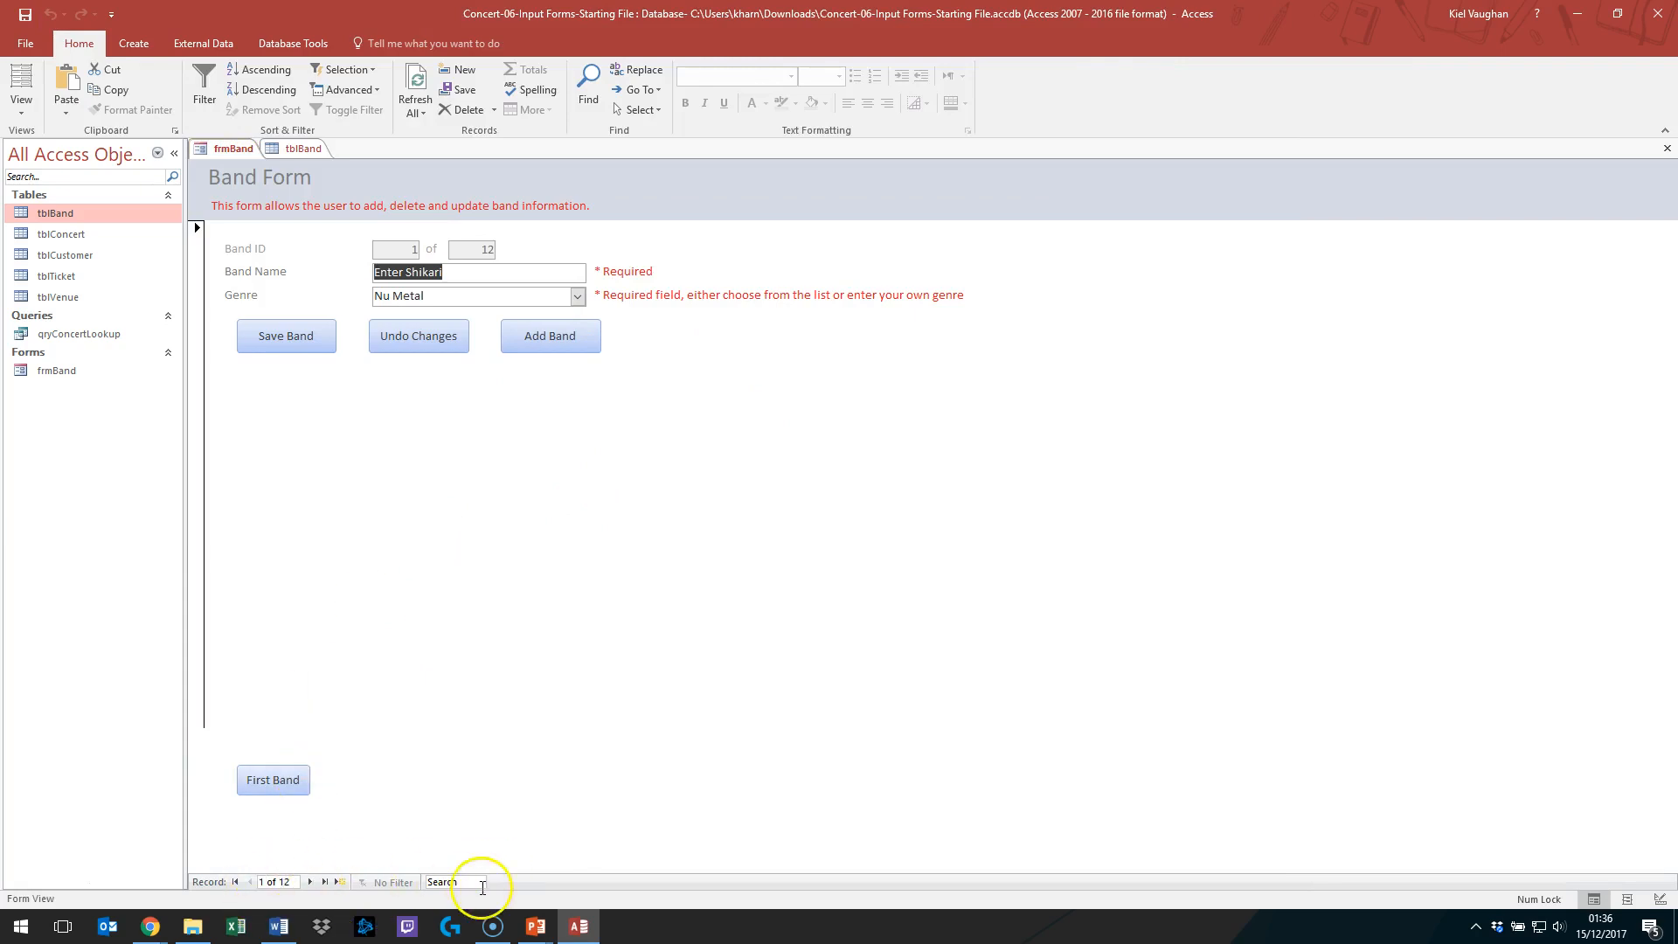
pyautogui.rightClick(249, 148)
pyautogui.click(308, 265)
# Step: Set the form's Navigation Buttons property to No and switch frmBand to Form View
pyautogui.click(1168, 298)
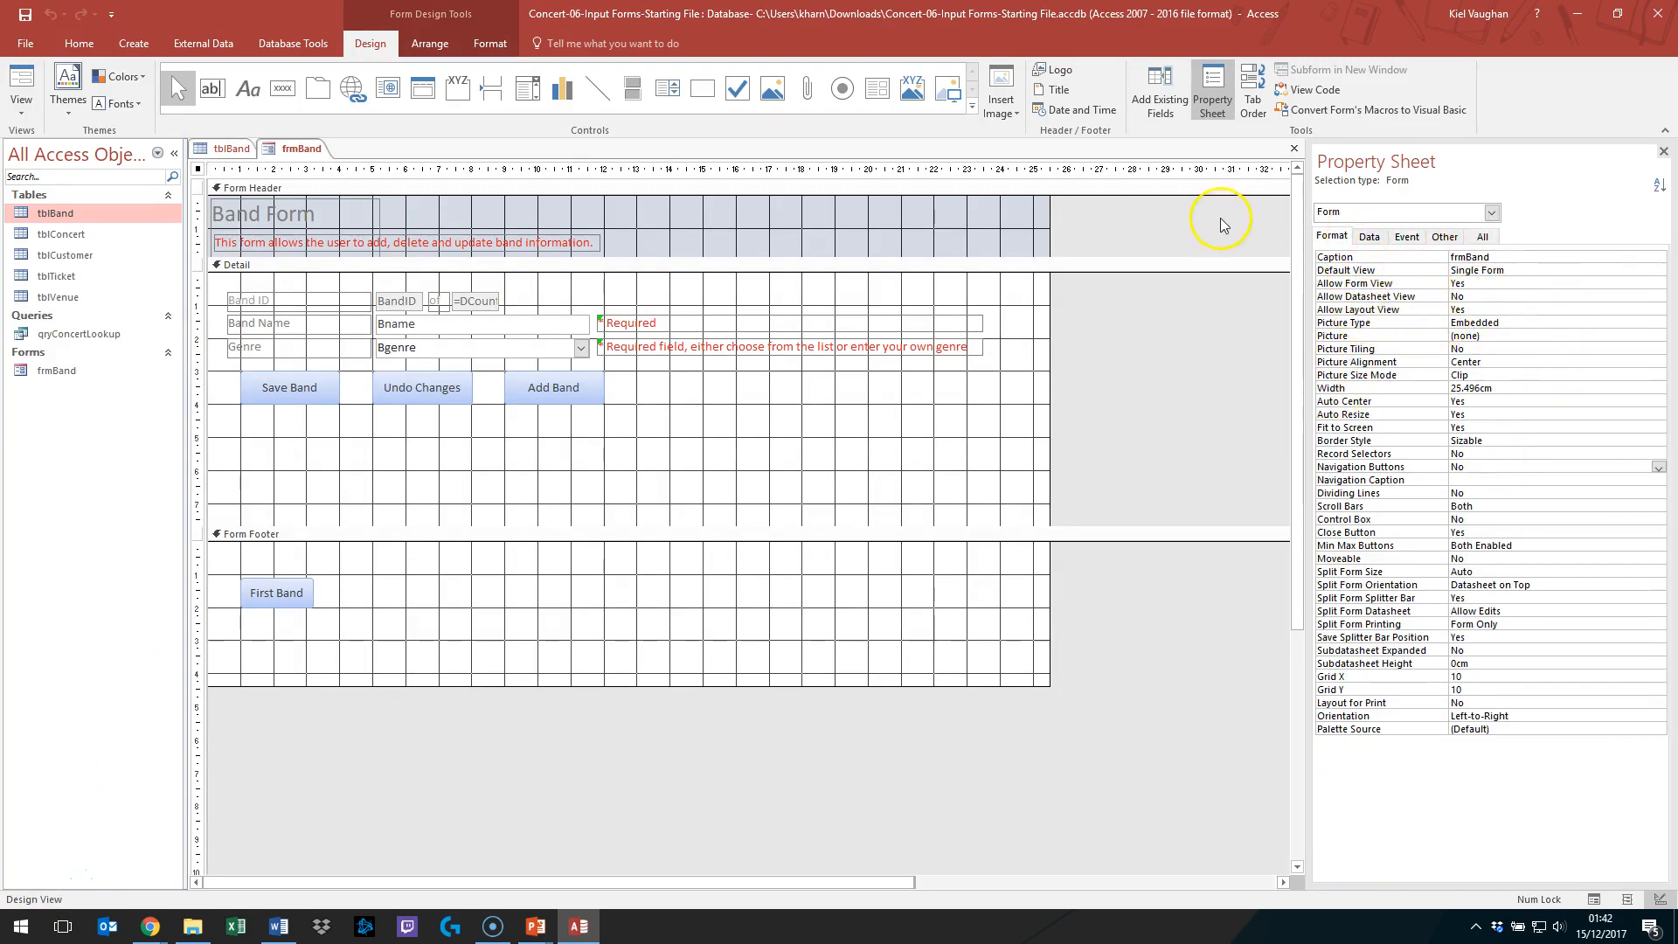
pyautogui.click(1491, 212)
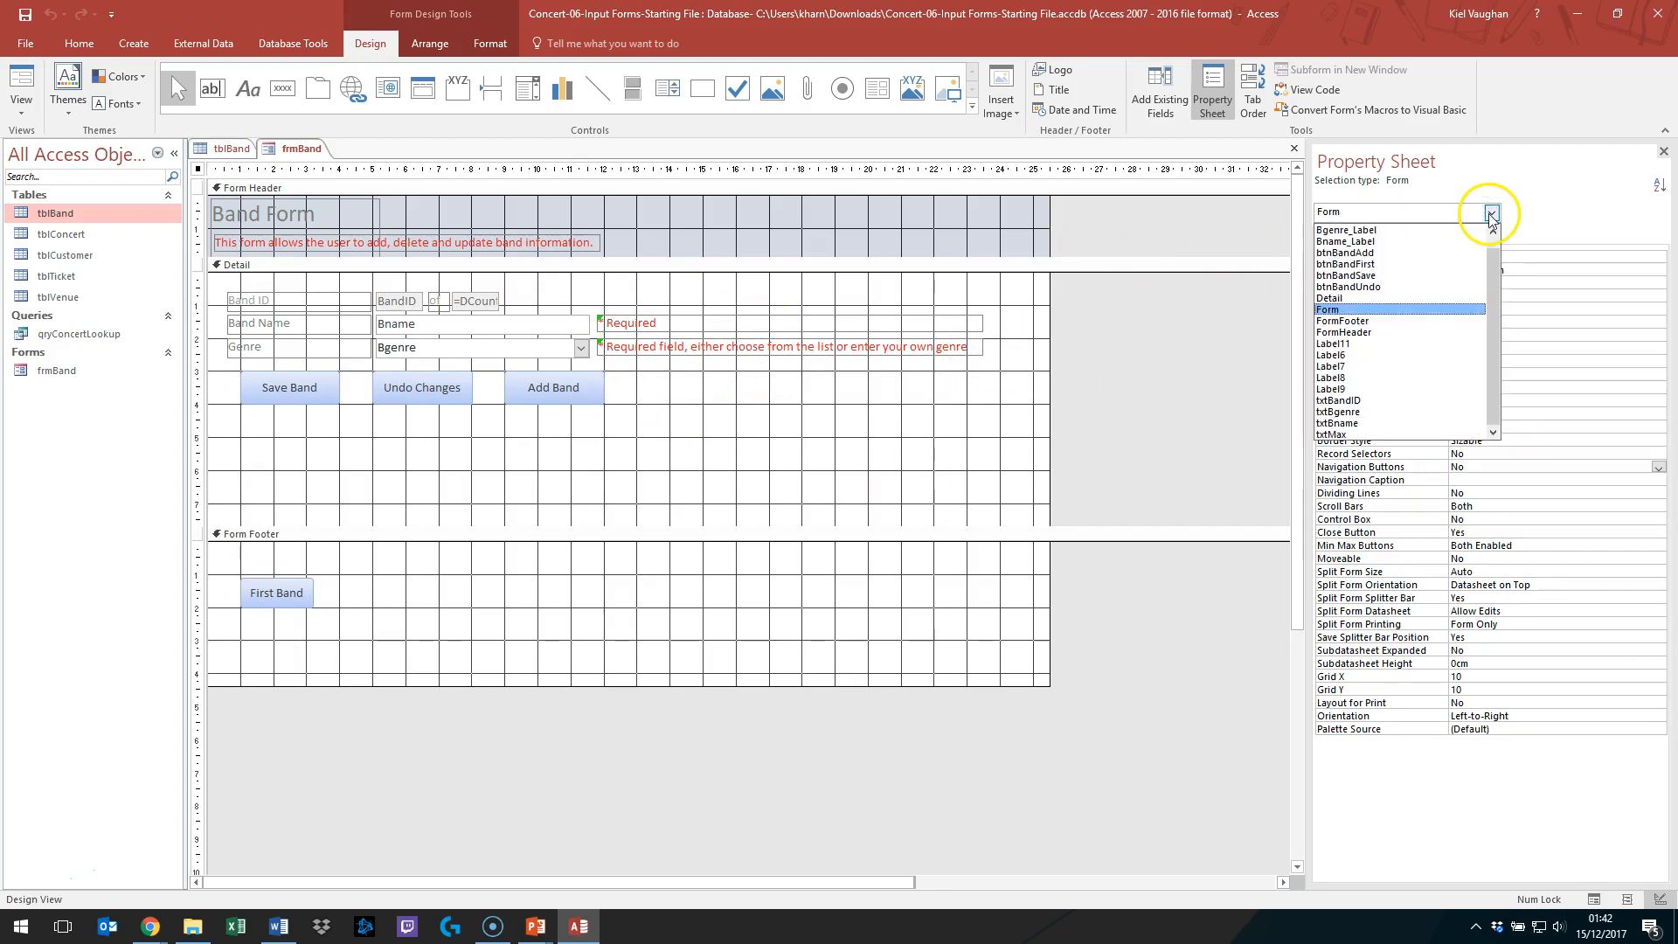
pyautogui.click(1491, 214)
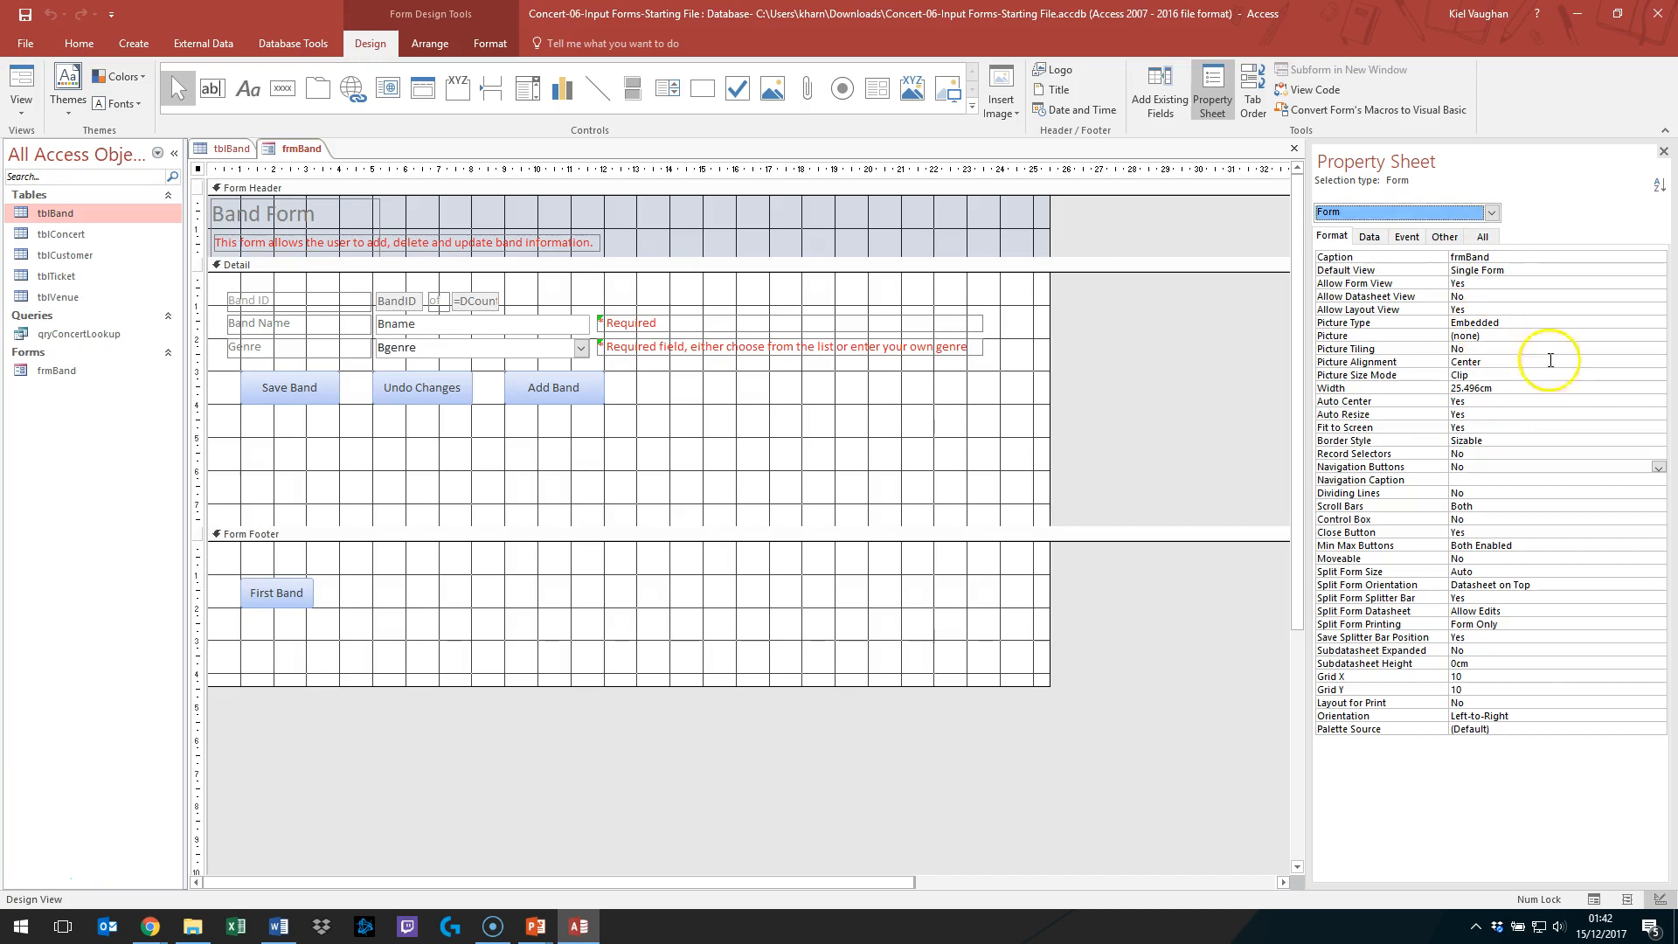
pyautogui.click(1417, 467)
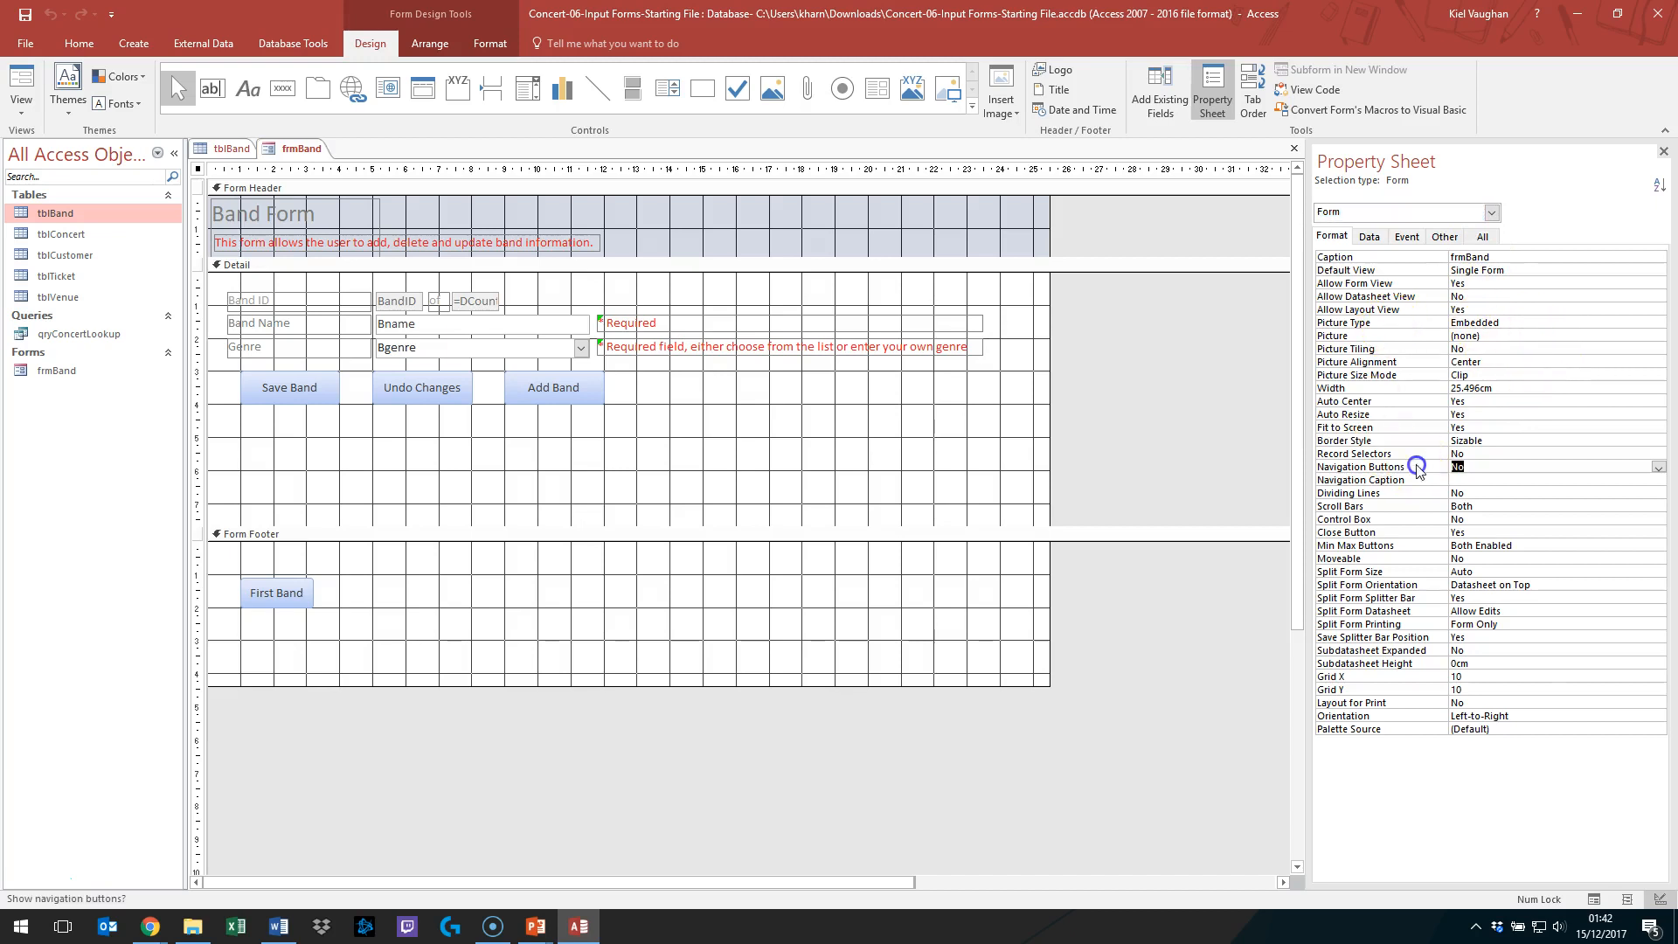
pyautogui.click(1658, 468)
pyautogui.click(1617, 493)
pyautogui.rightClick(306, 149)
pyautogui.click(374, 229)
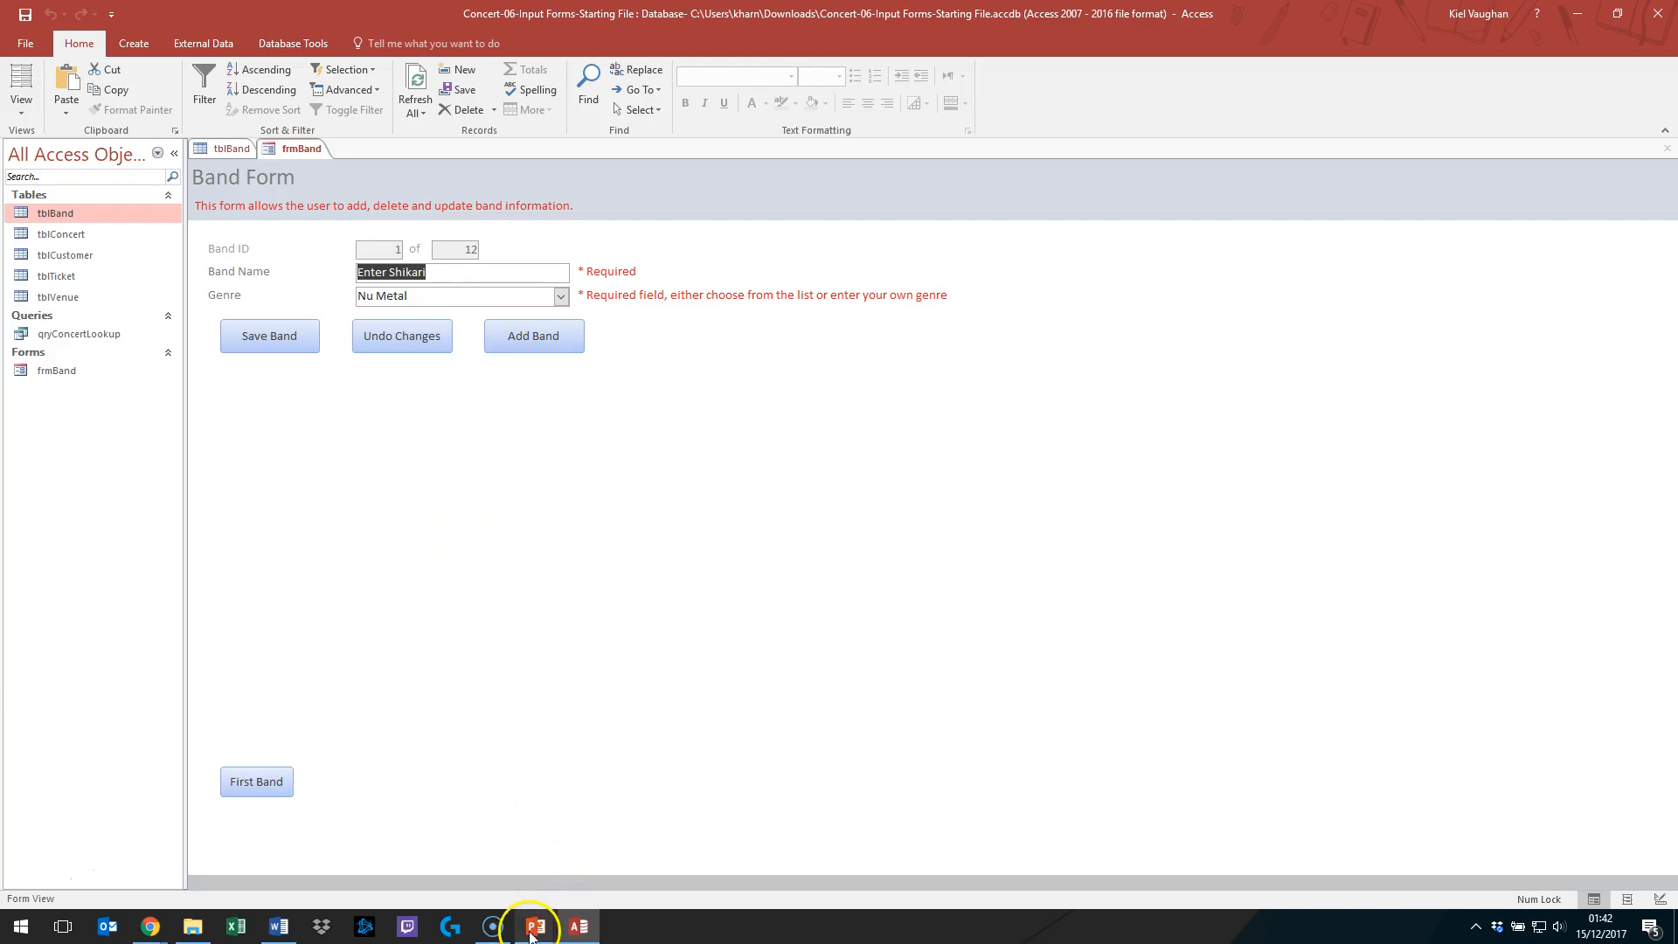
pyautogui.moveTo(534, 925)
pyautogui.click(609, 846)
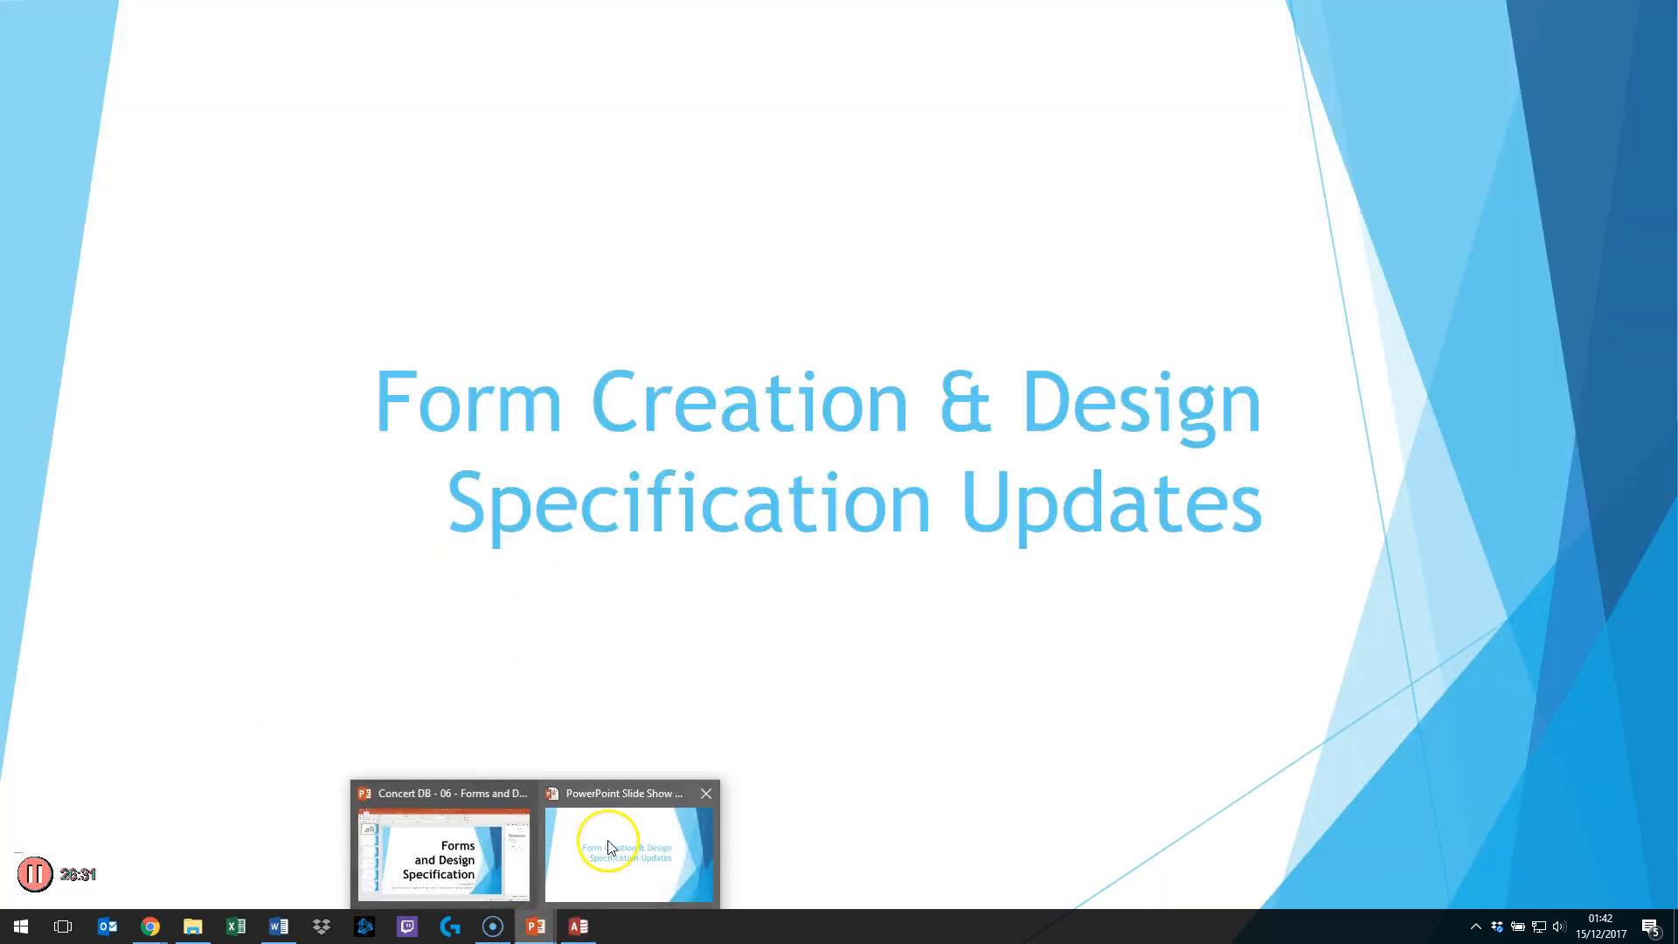
pyautogui.click(562, 410)
pyautogui.click(562, 410)
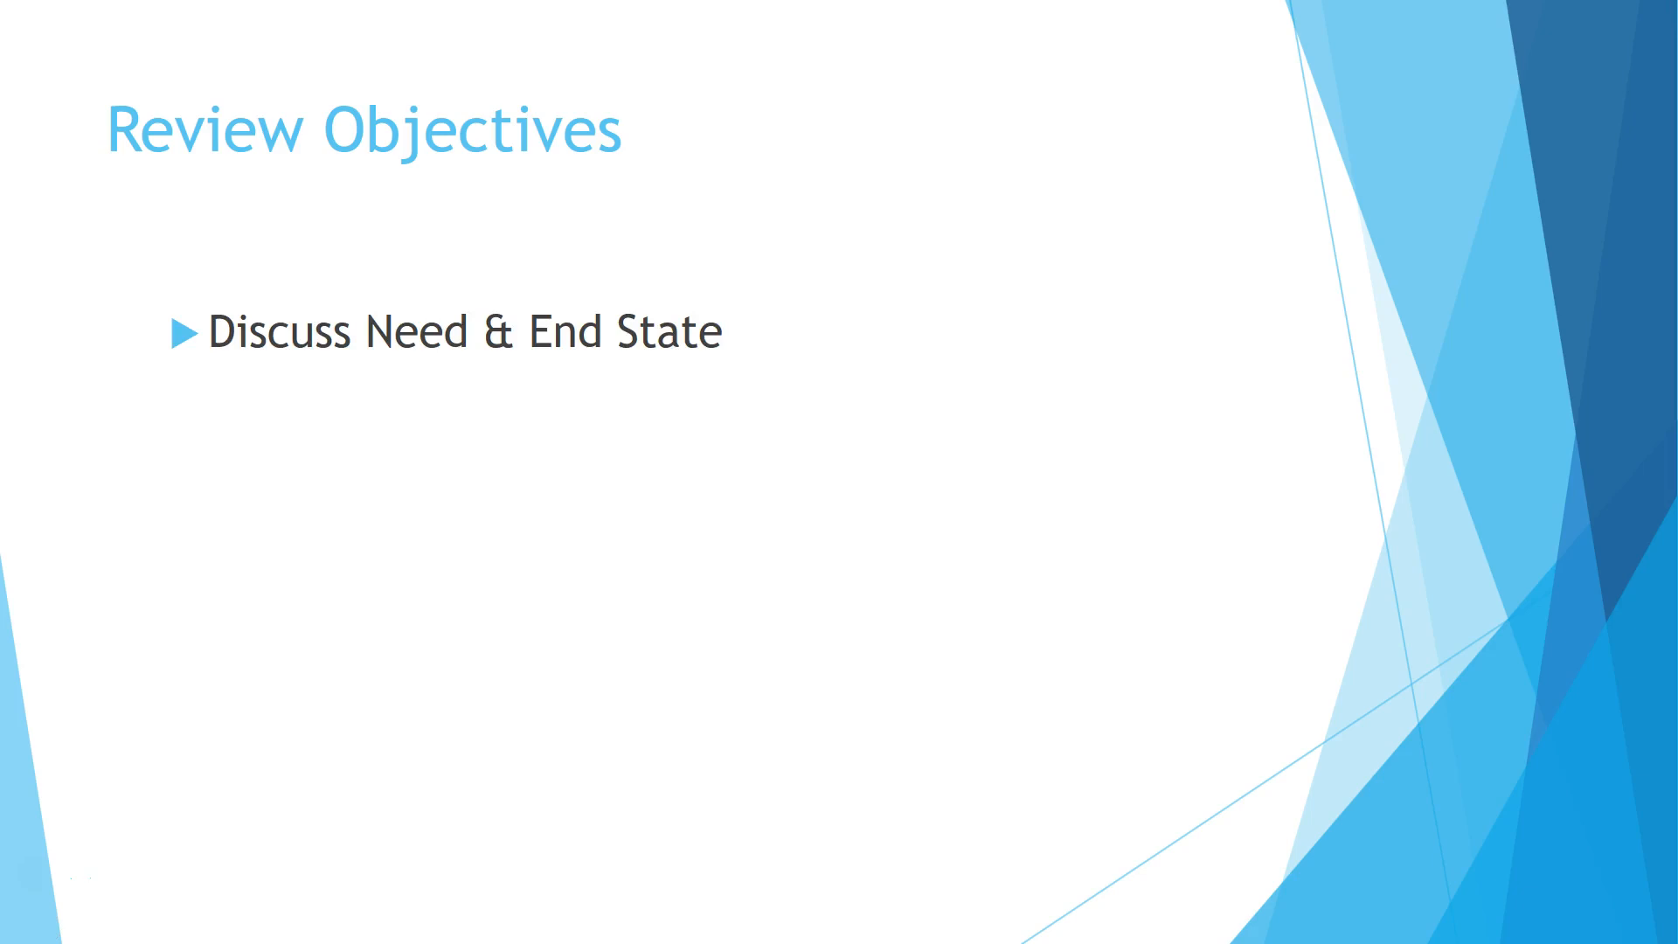
pyautogui.press('Right')
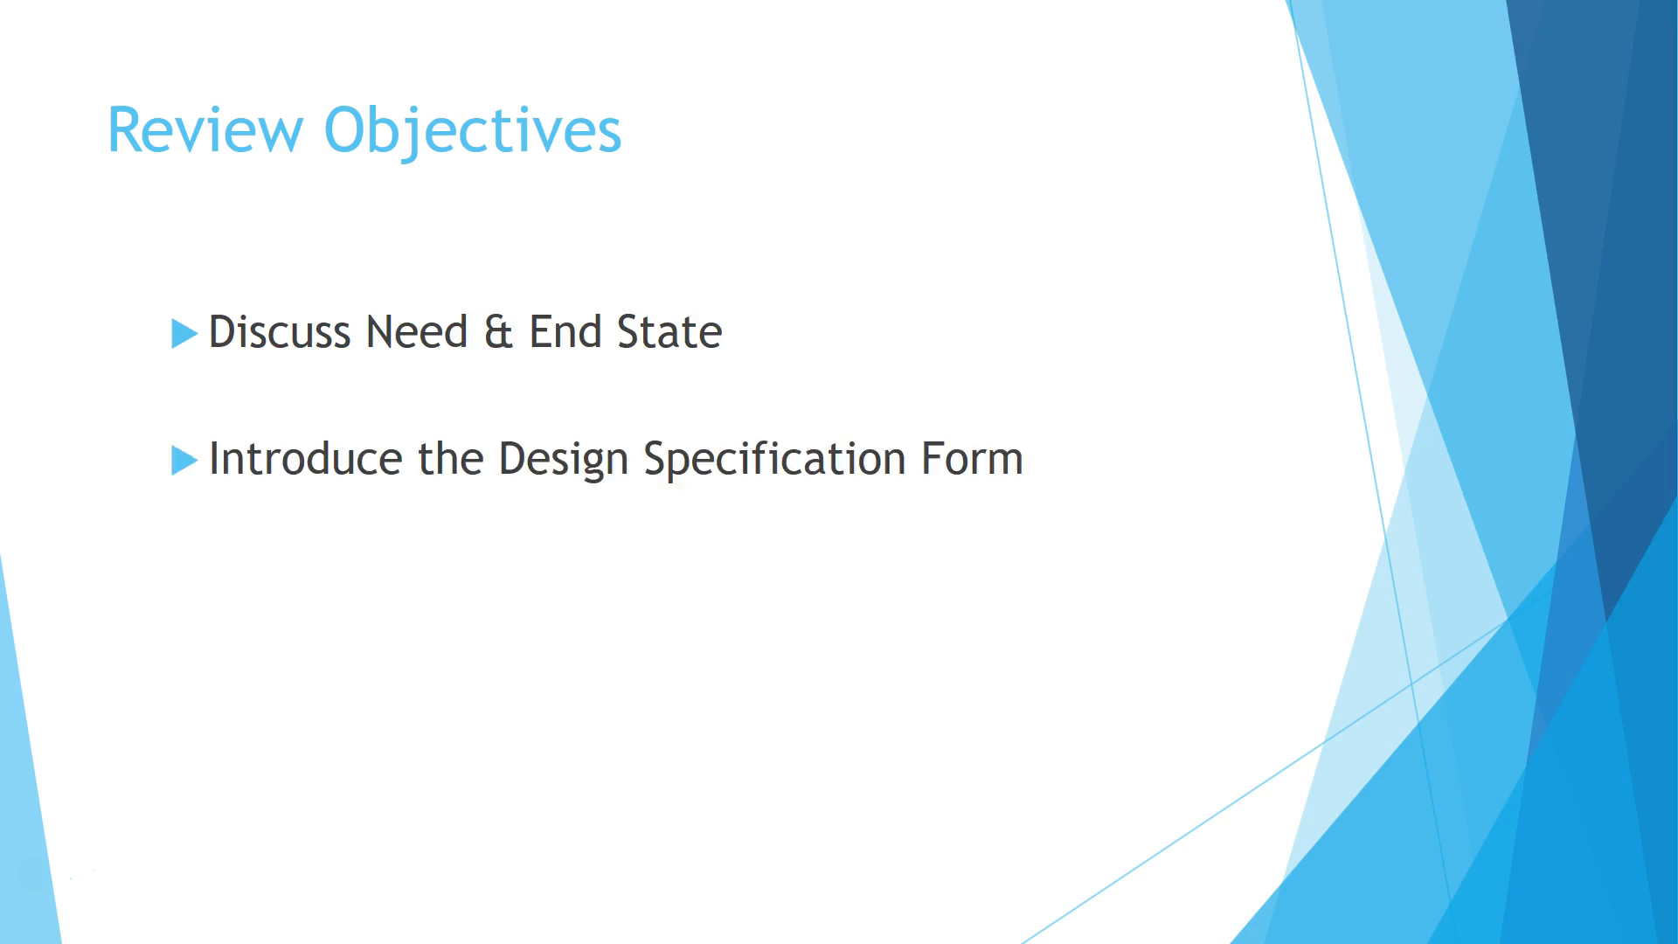